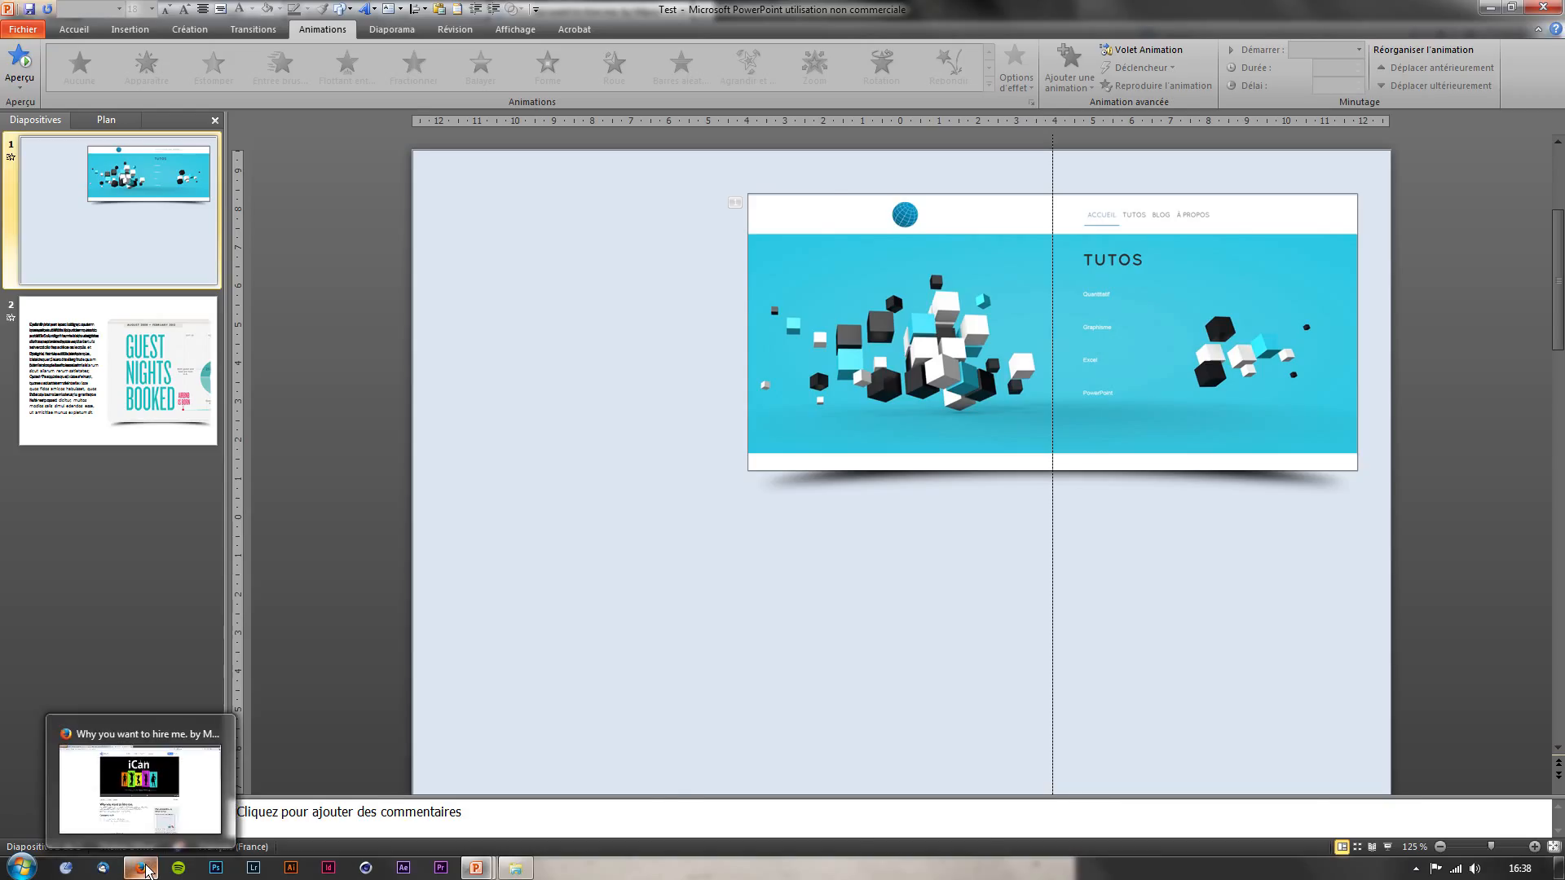
Switch to Firefox and advance through the Prezi presentation "Why you want to hire me." to examine its transitions
click(146, 871)
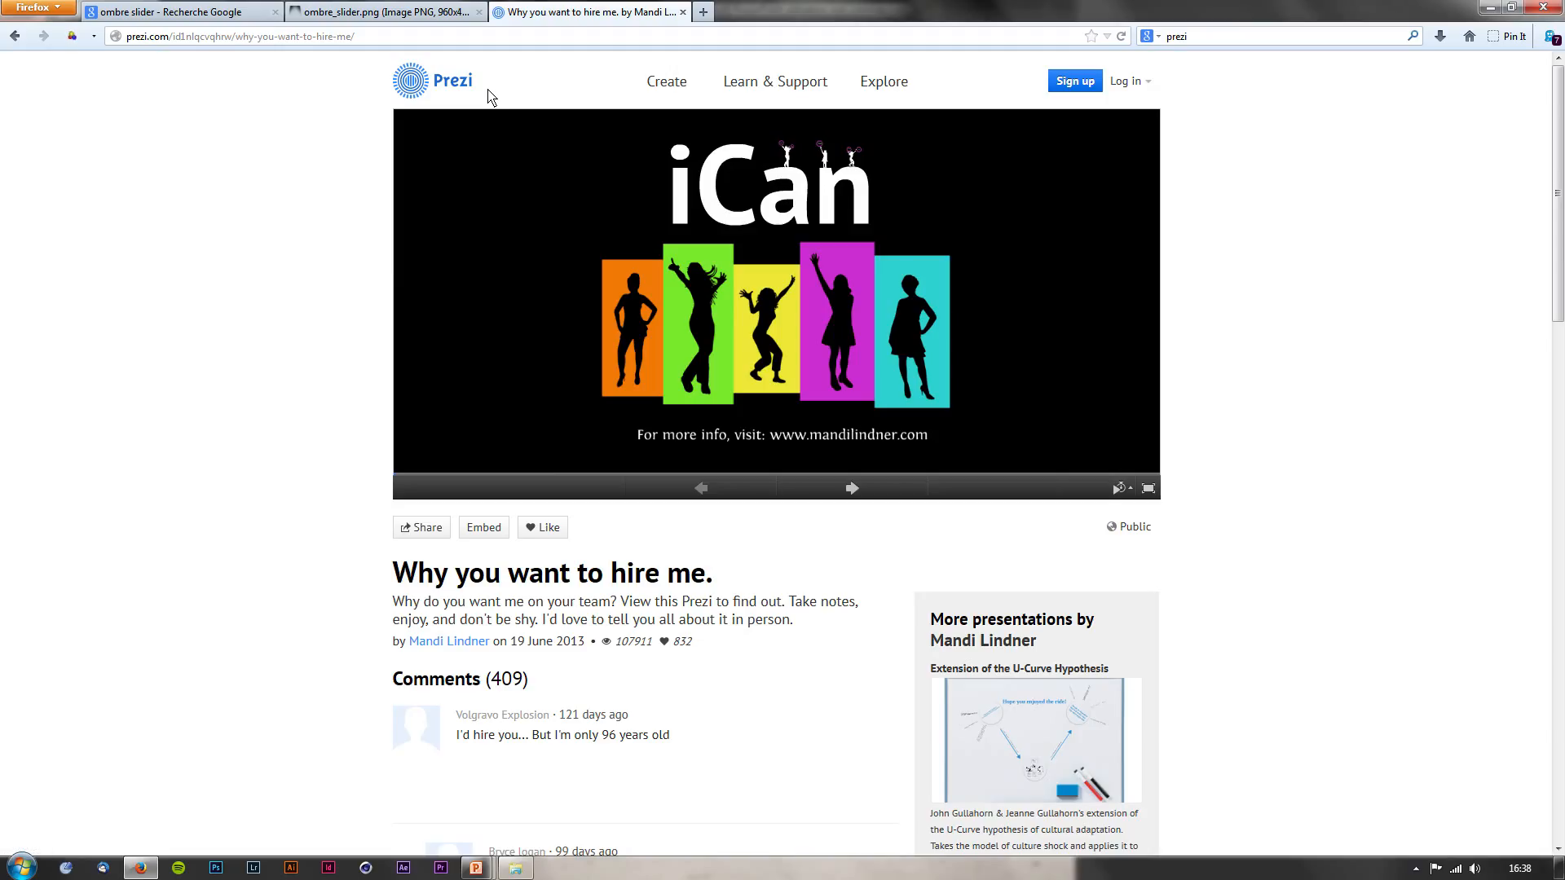
click(850, 489)
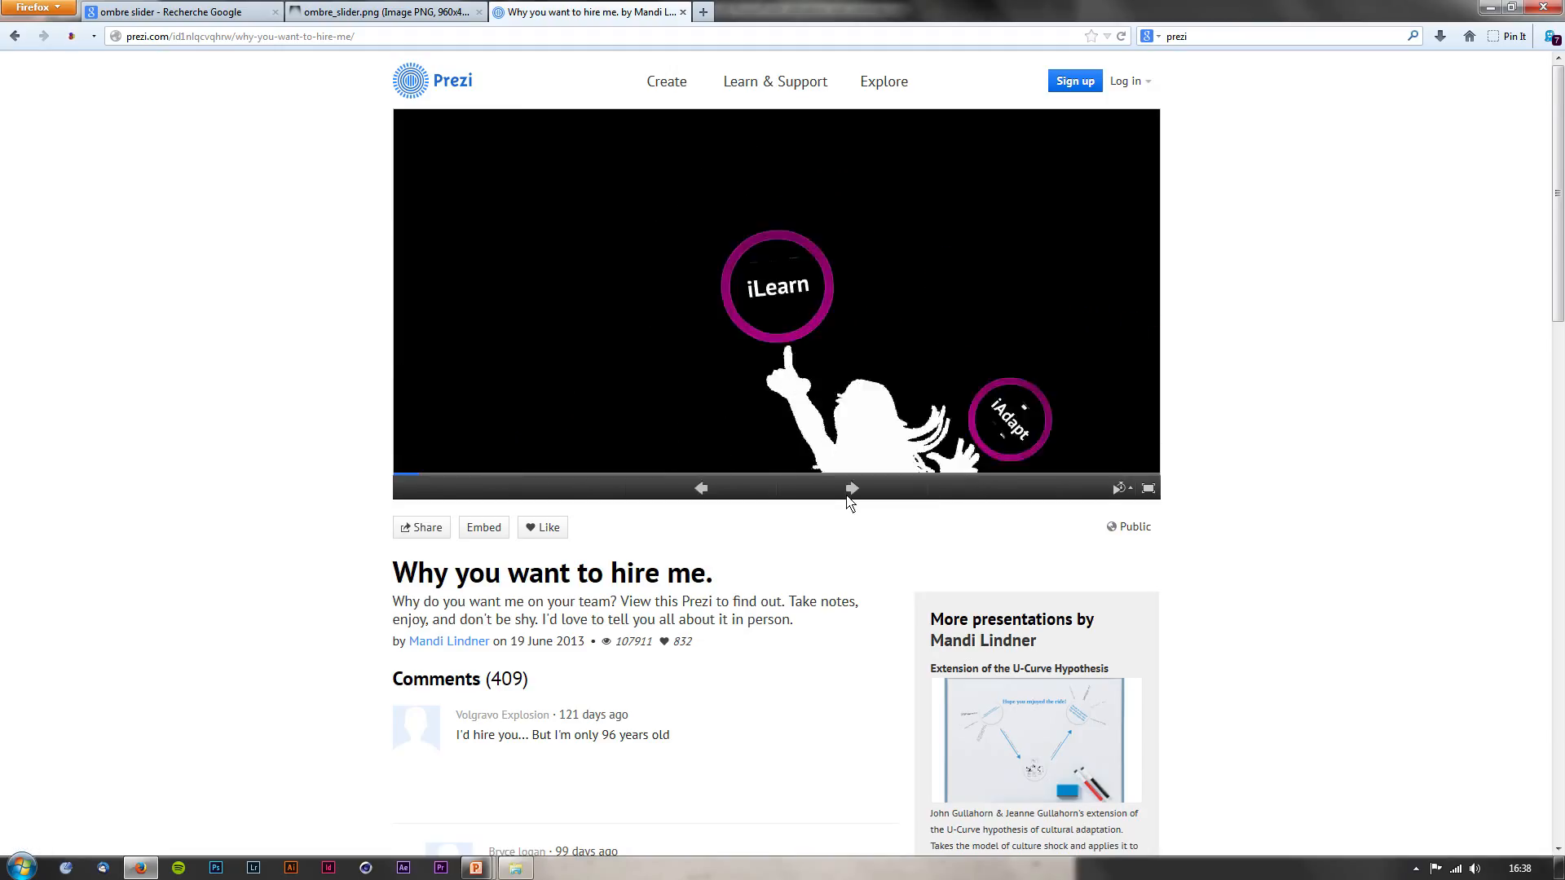
click(848, 497)
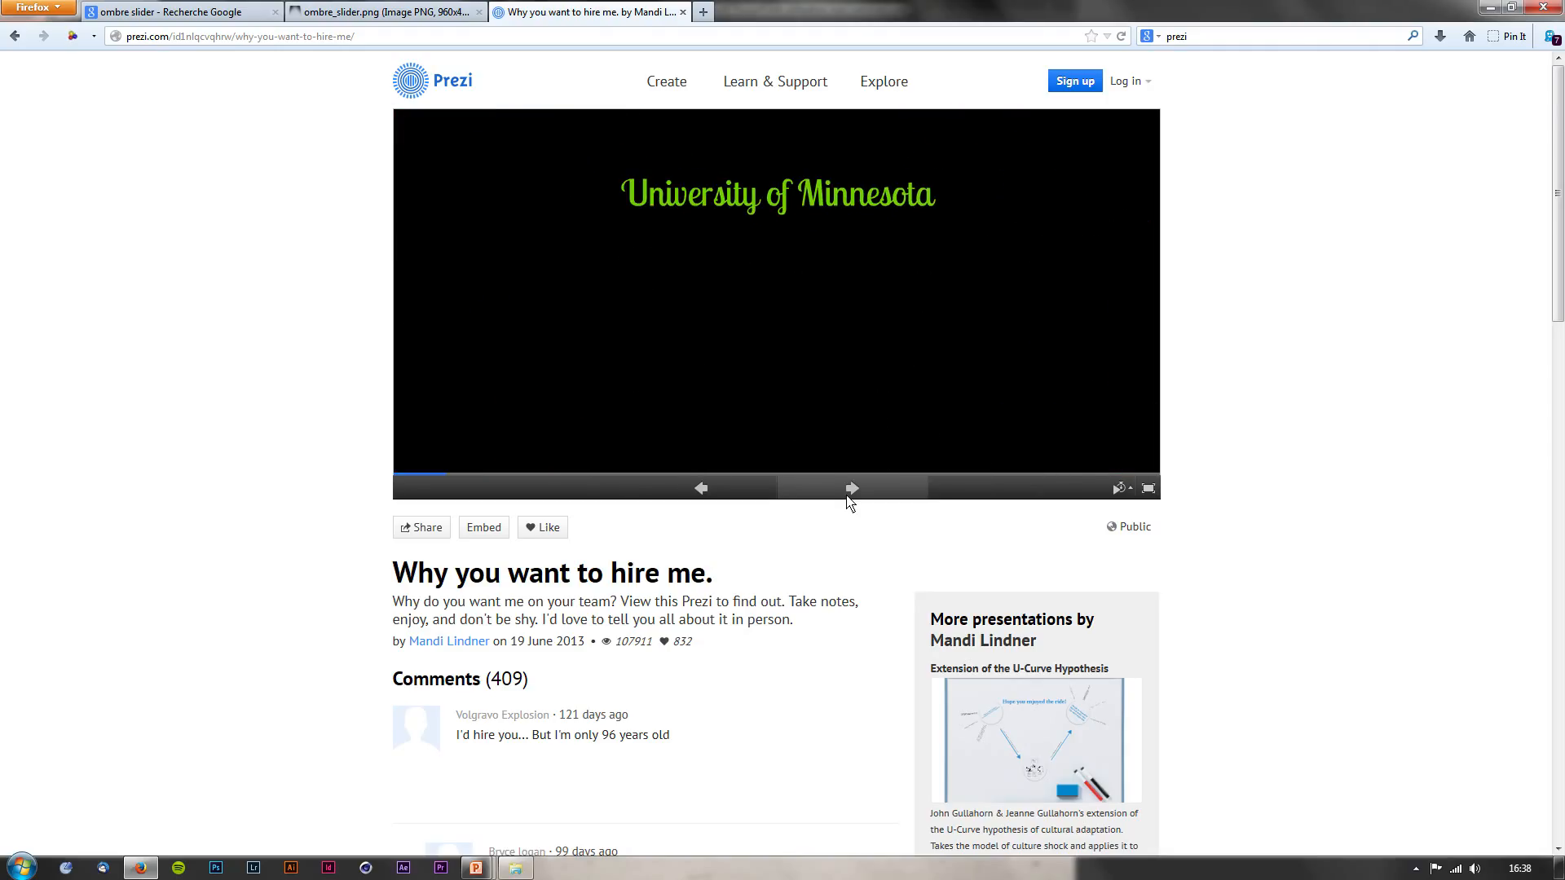
click(846, 496)
click(845, 496)
click(845, 496)
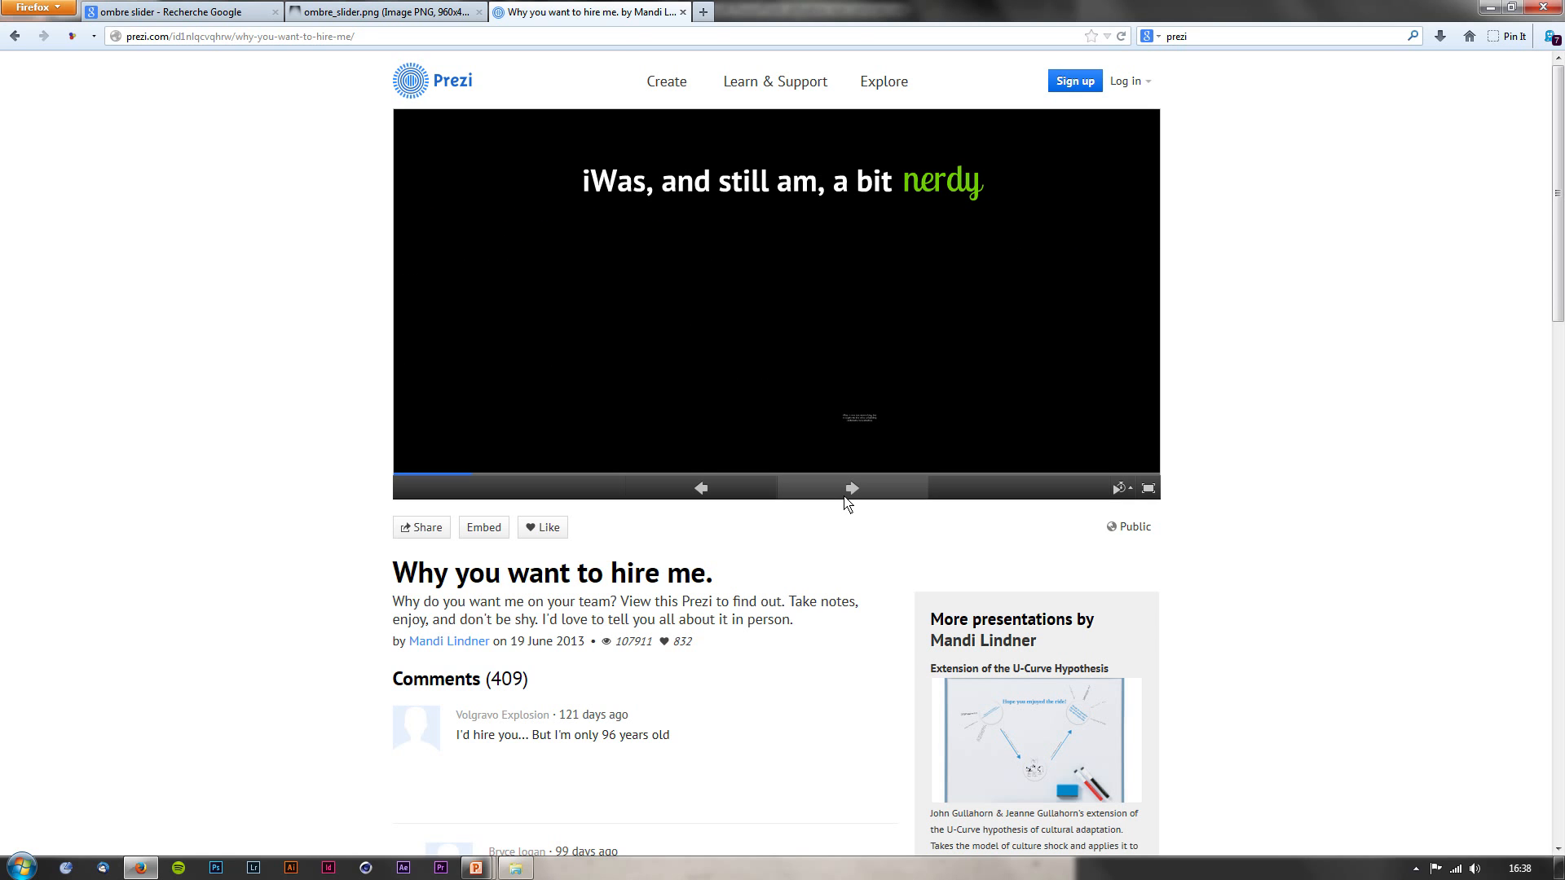
click(852, 497)
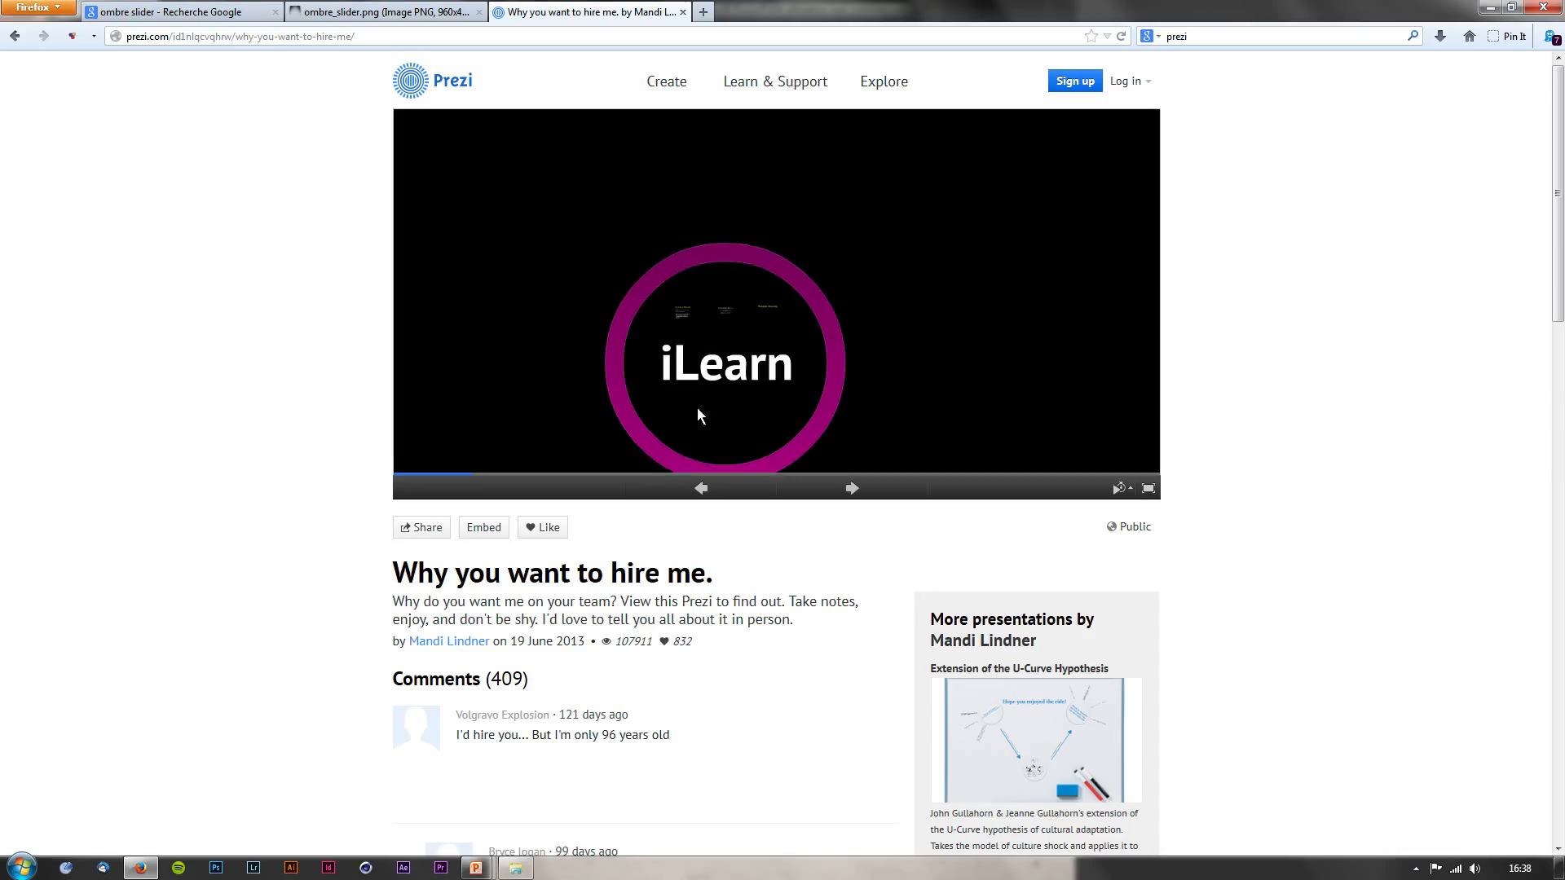
Switch to the Test presentation in PowerPoint and play its slide show from the first slide through the second
mouse_move(476, 869)
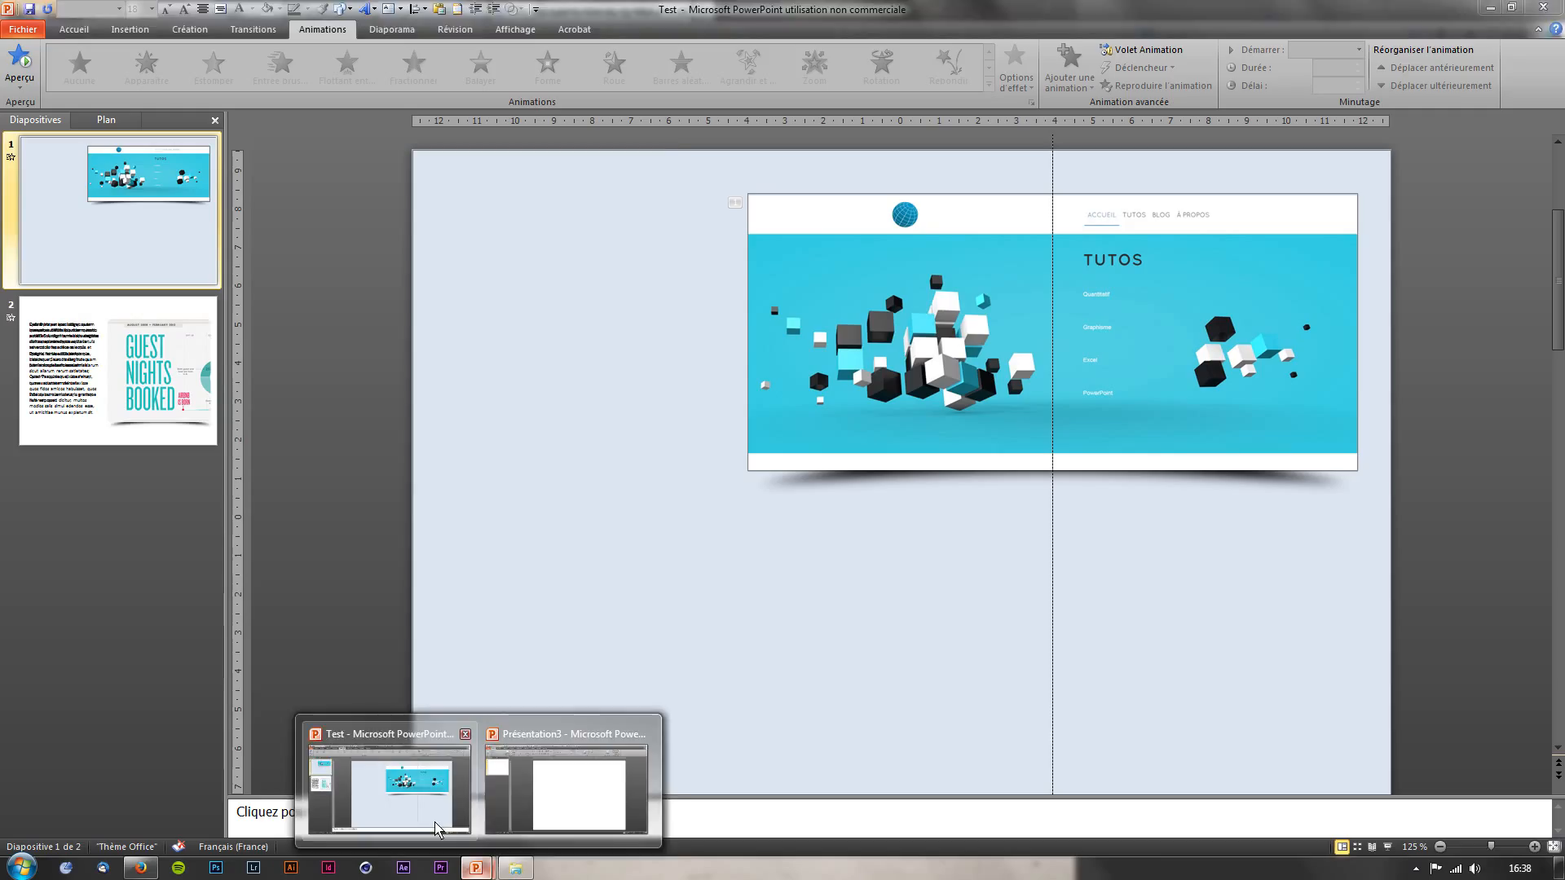
click(437, 830)
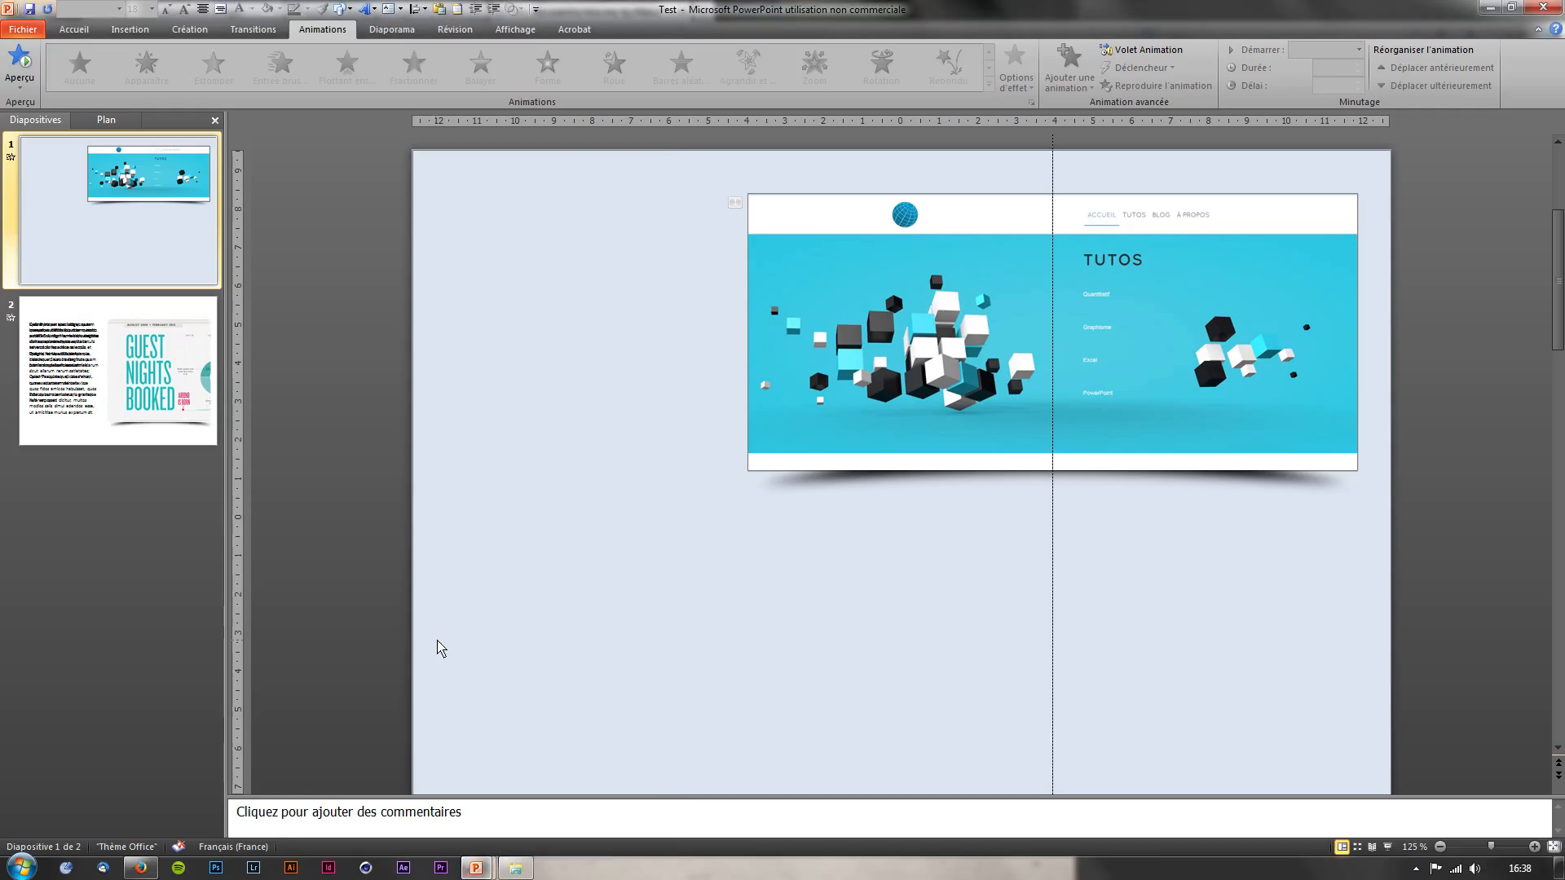
drag(538, 798, 534, 830)
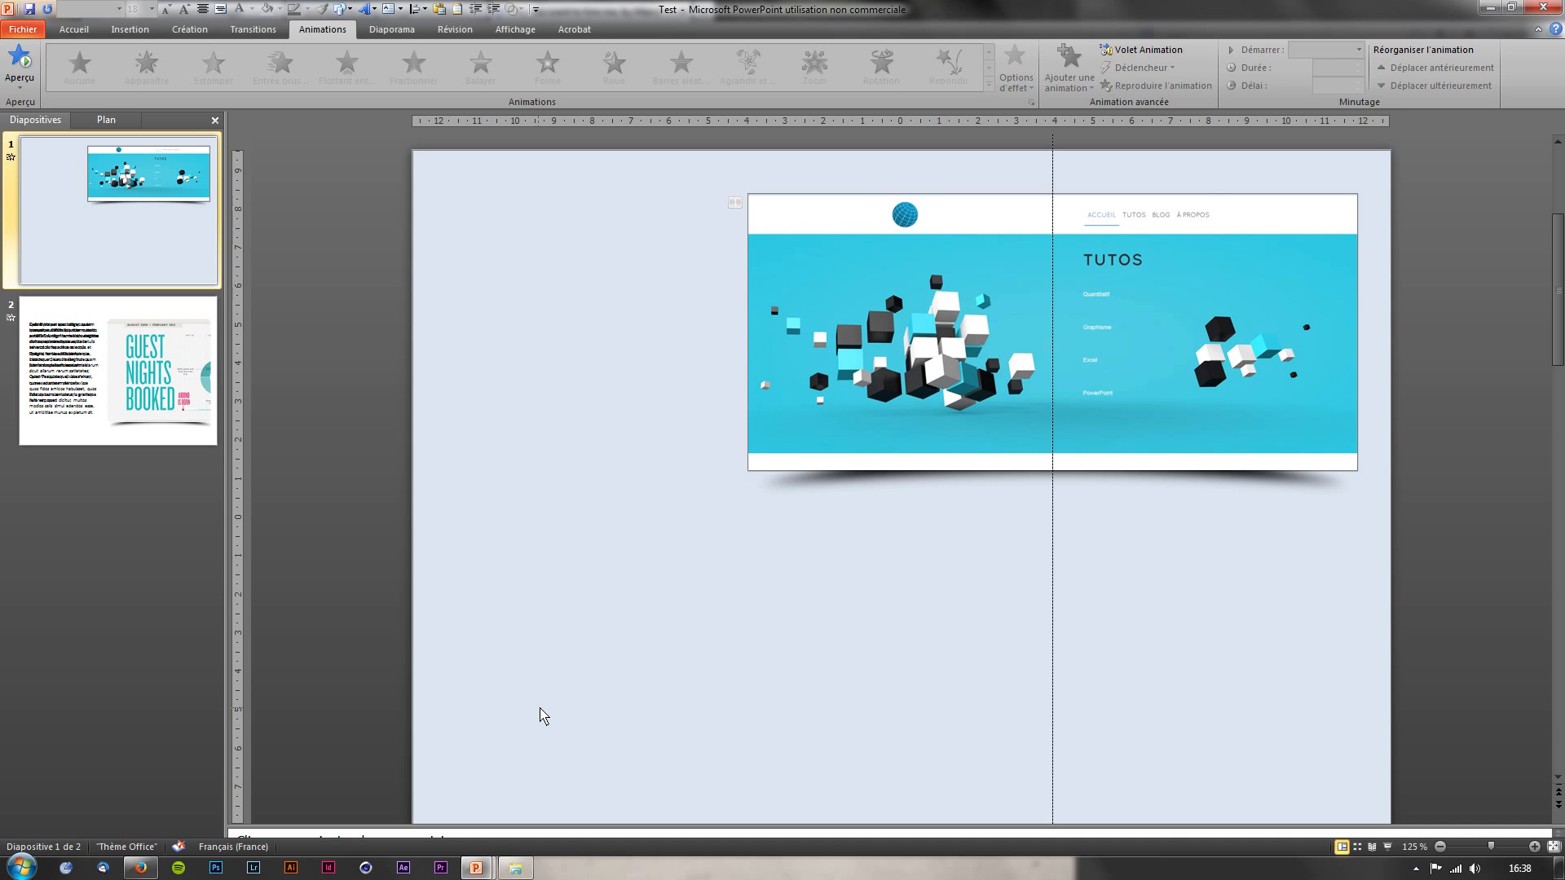
key(F5)
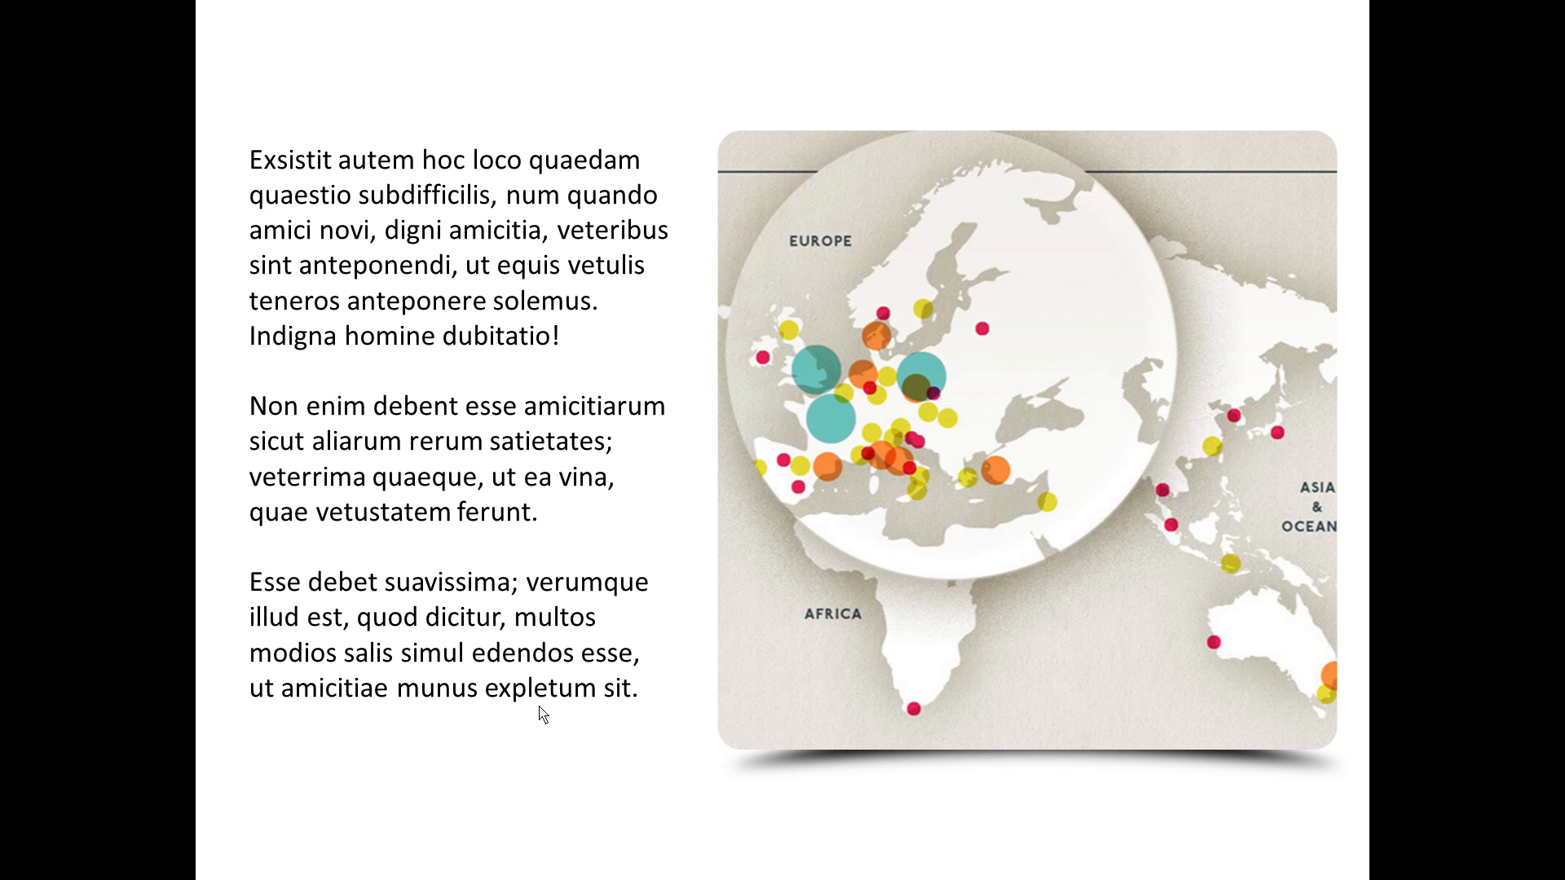
key(Escape)
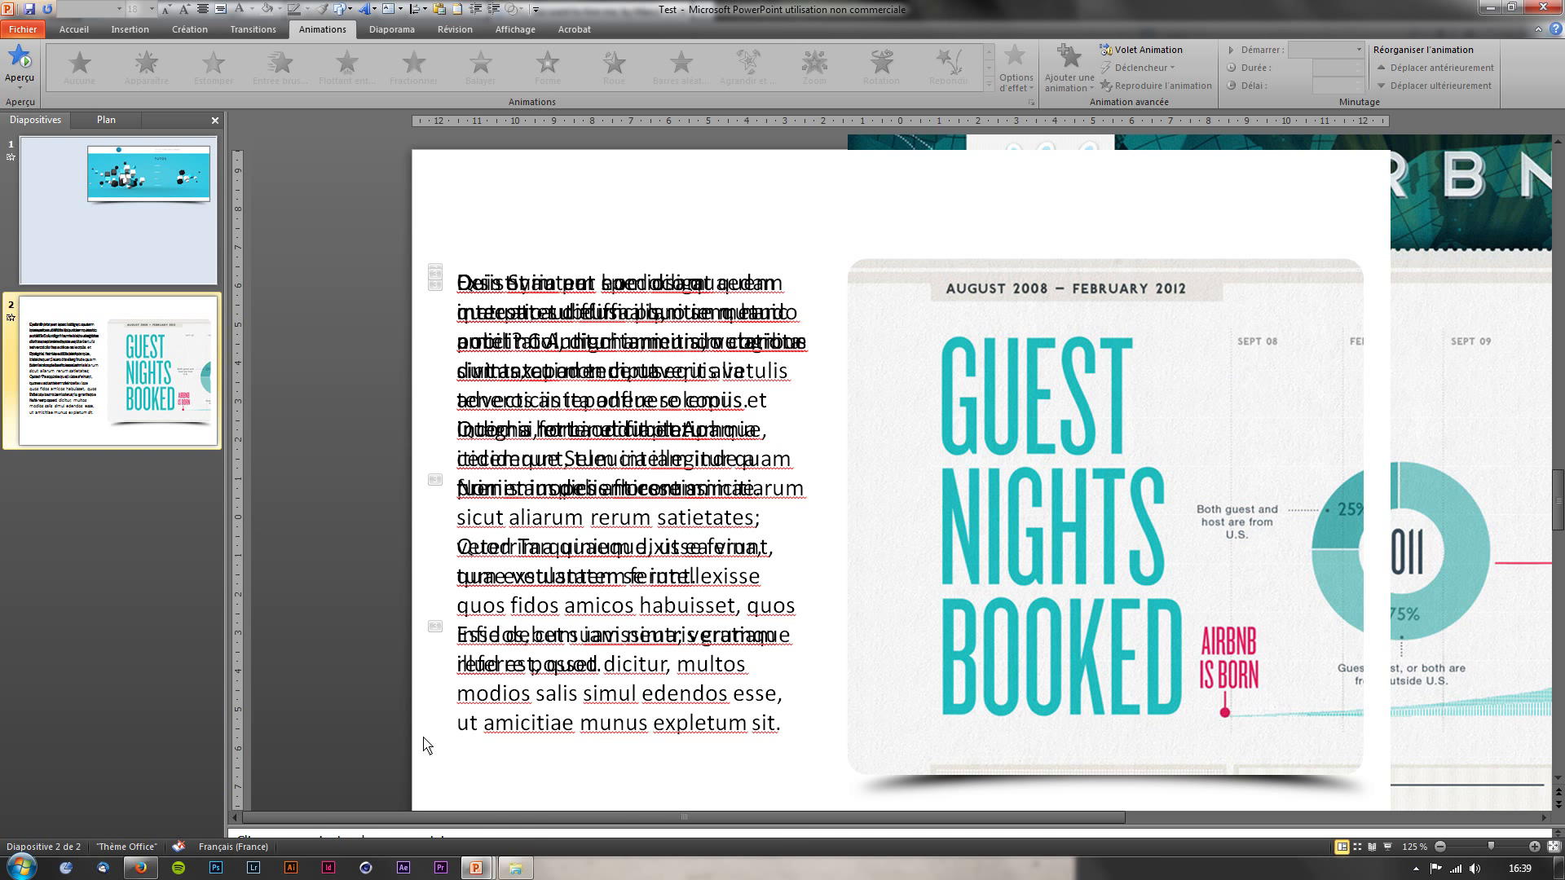
Insert the Blog image from the desktop into the blank slide of Présentation3
click(554, 786)
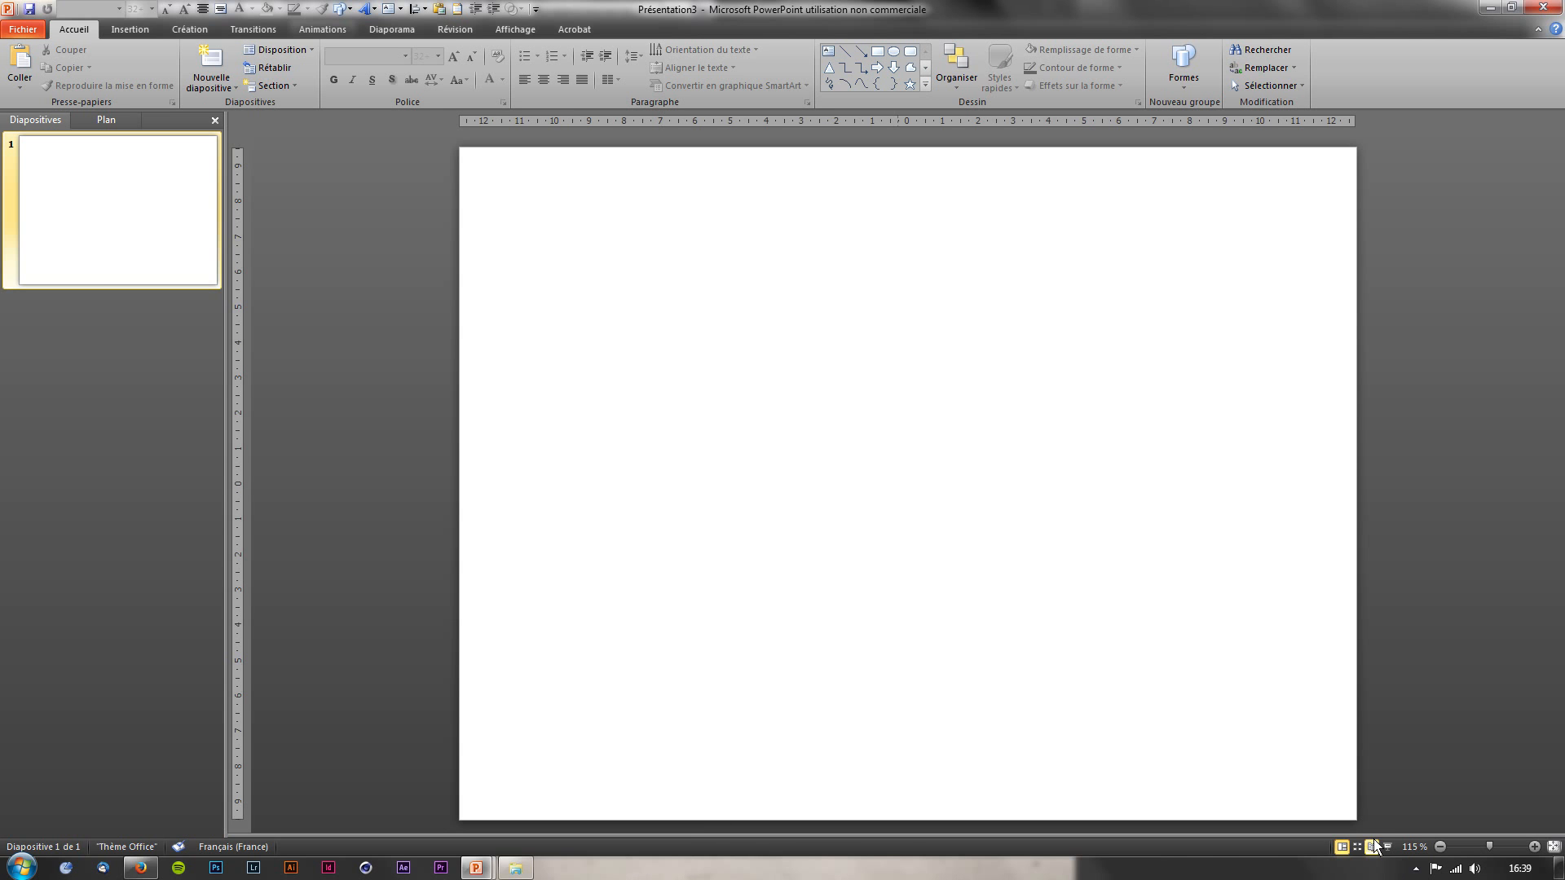
click(1540, 873)
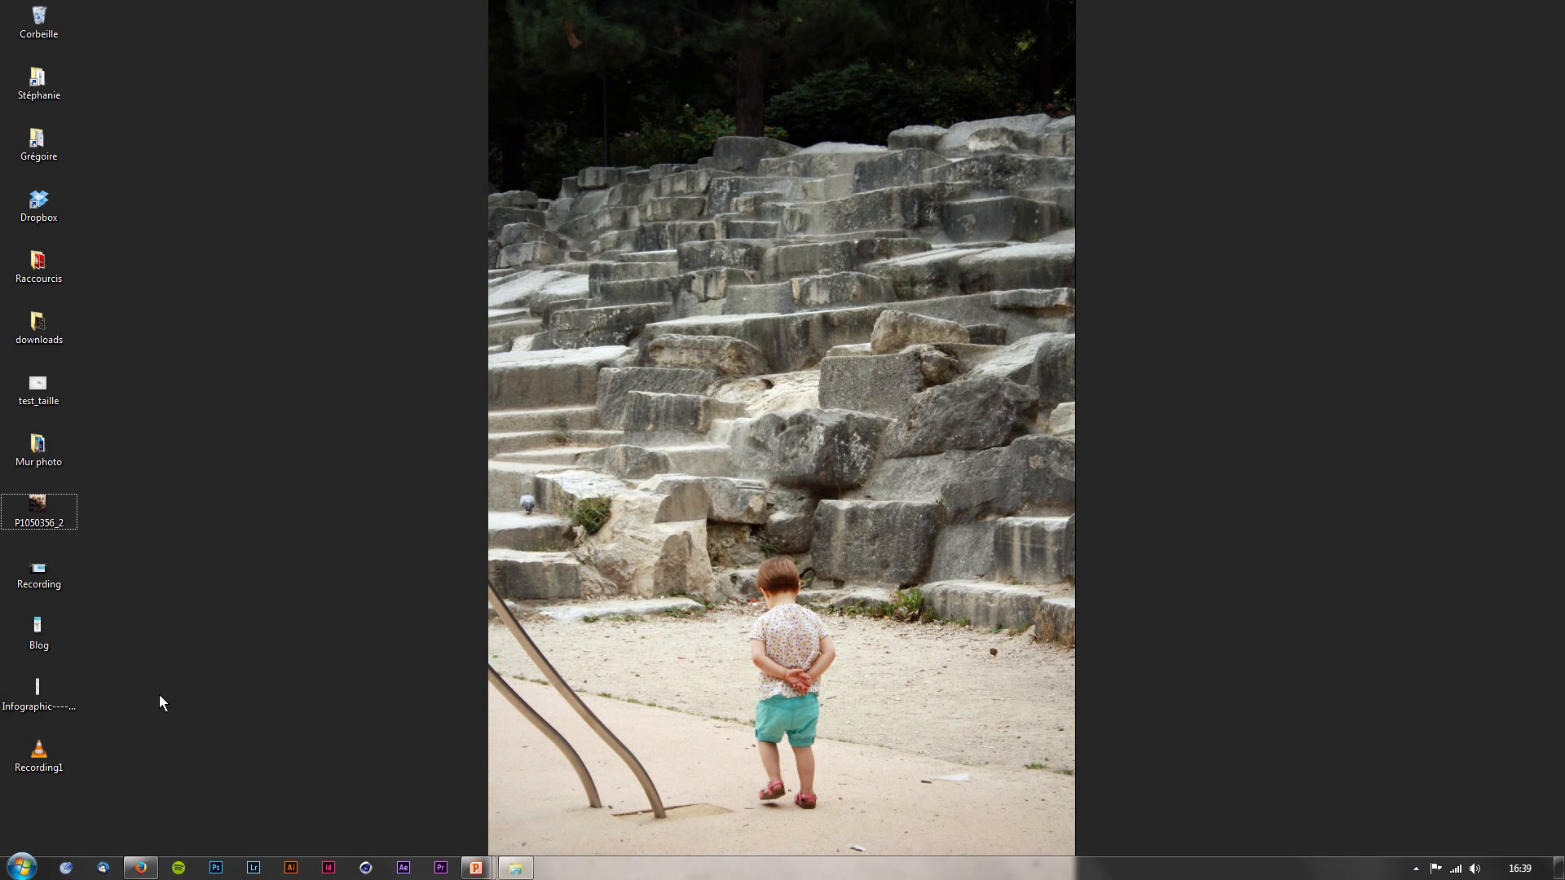
drag(37, 636, 526, 819)
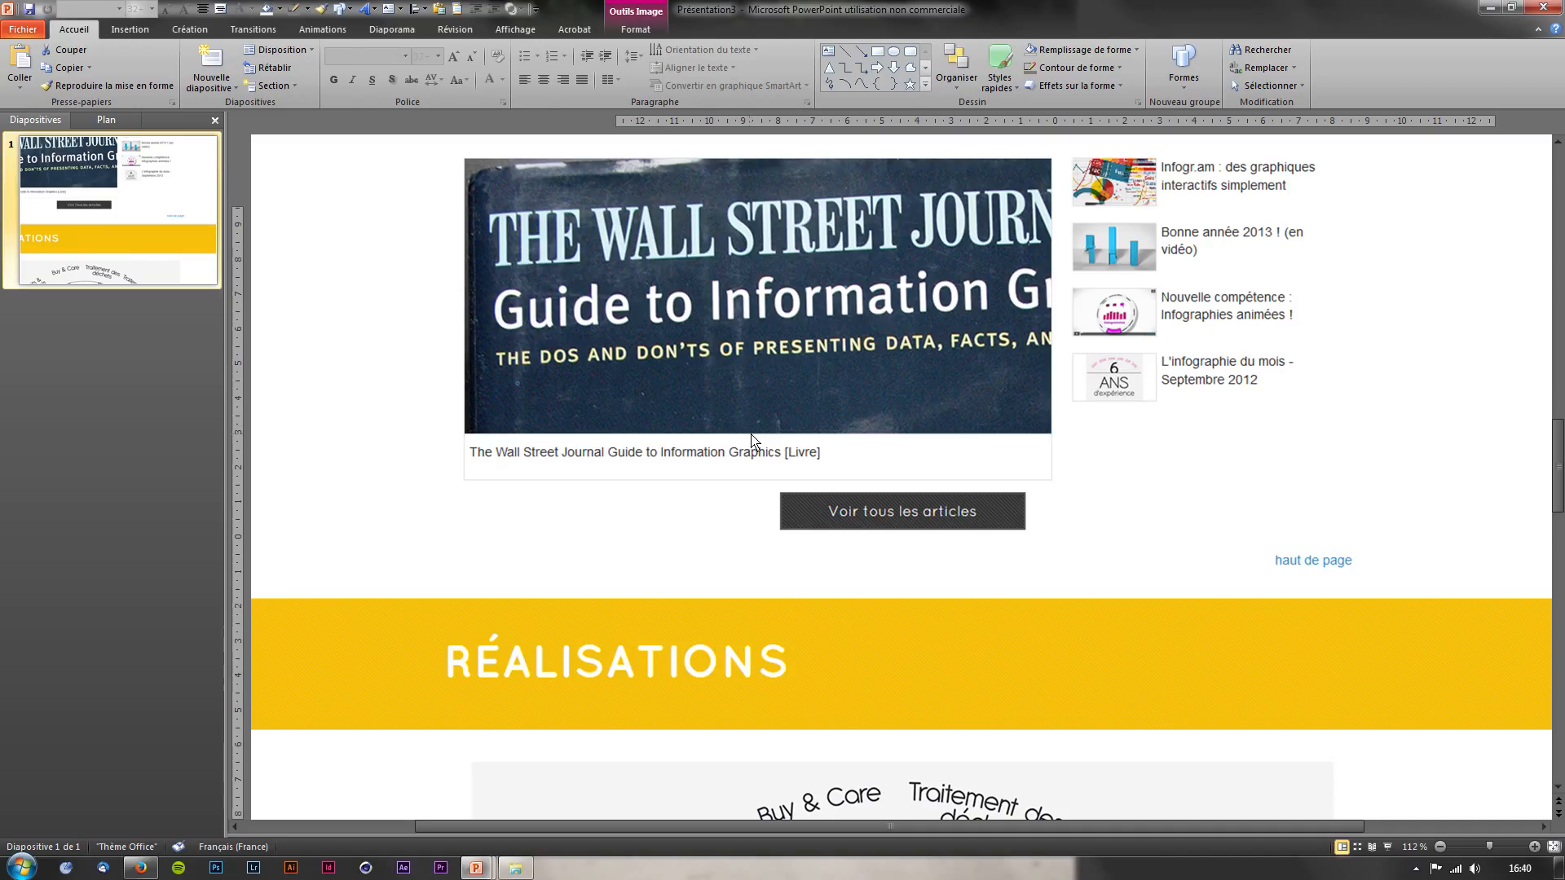
click(129, 30)
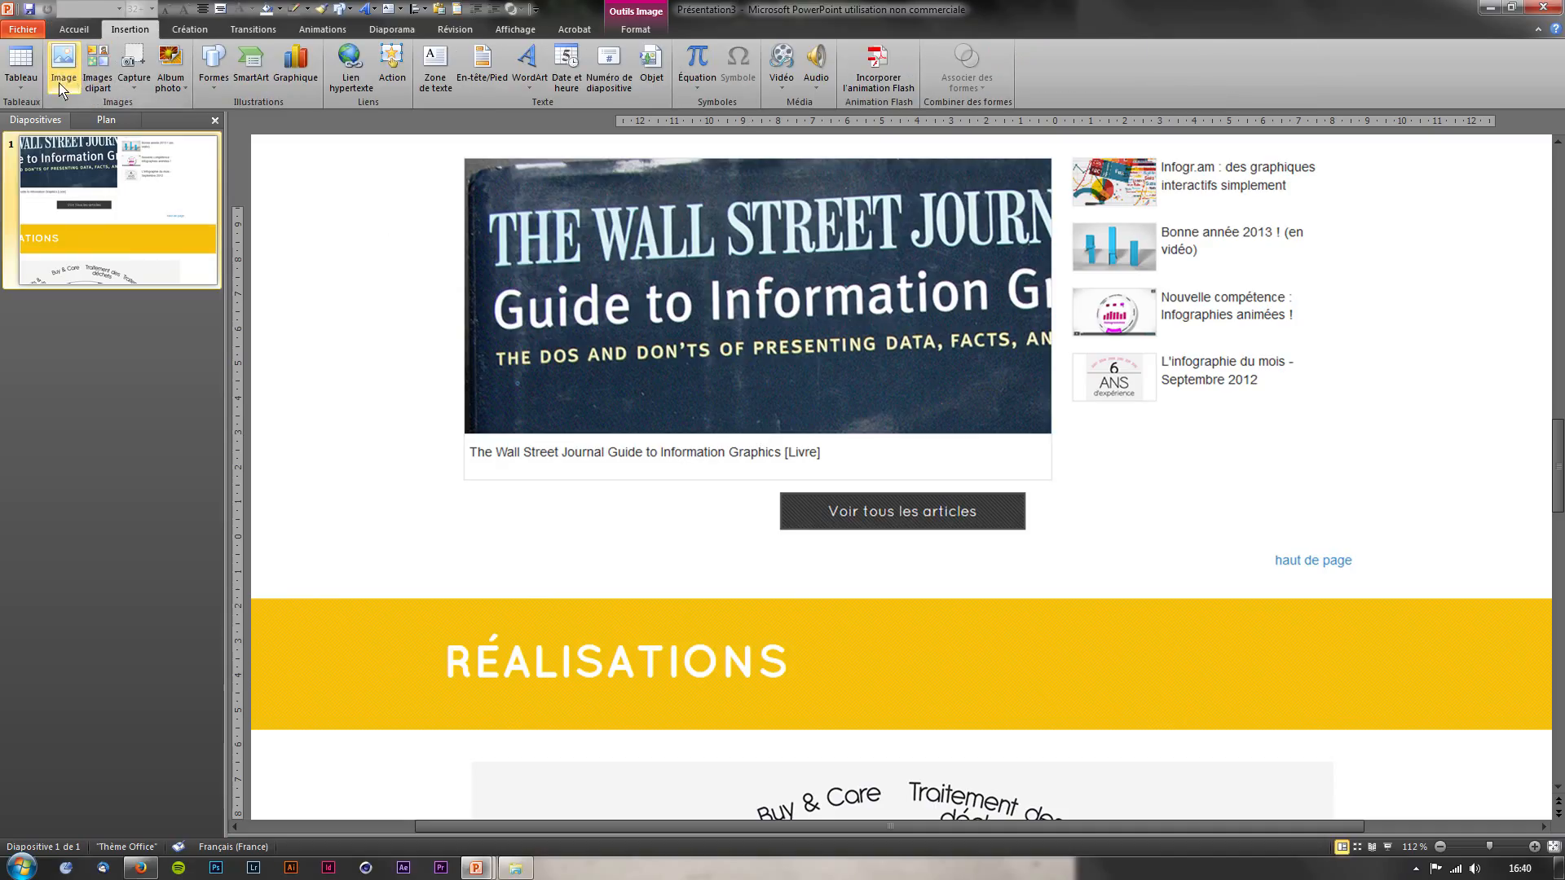
Scale down the inserted website screenshot from its upper-left corner so that it starts within the slide
scroll(468, 308, down, 6)
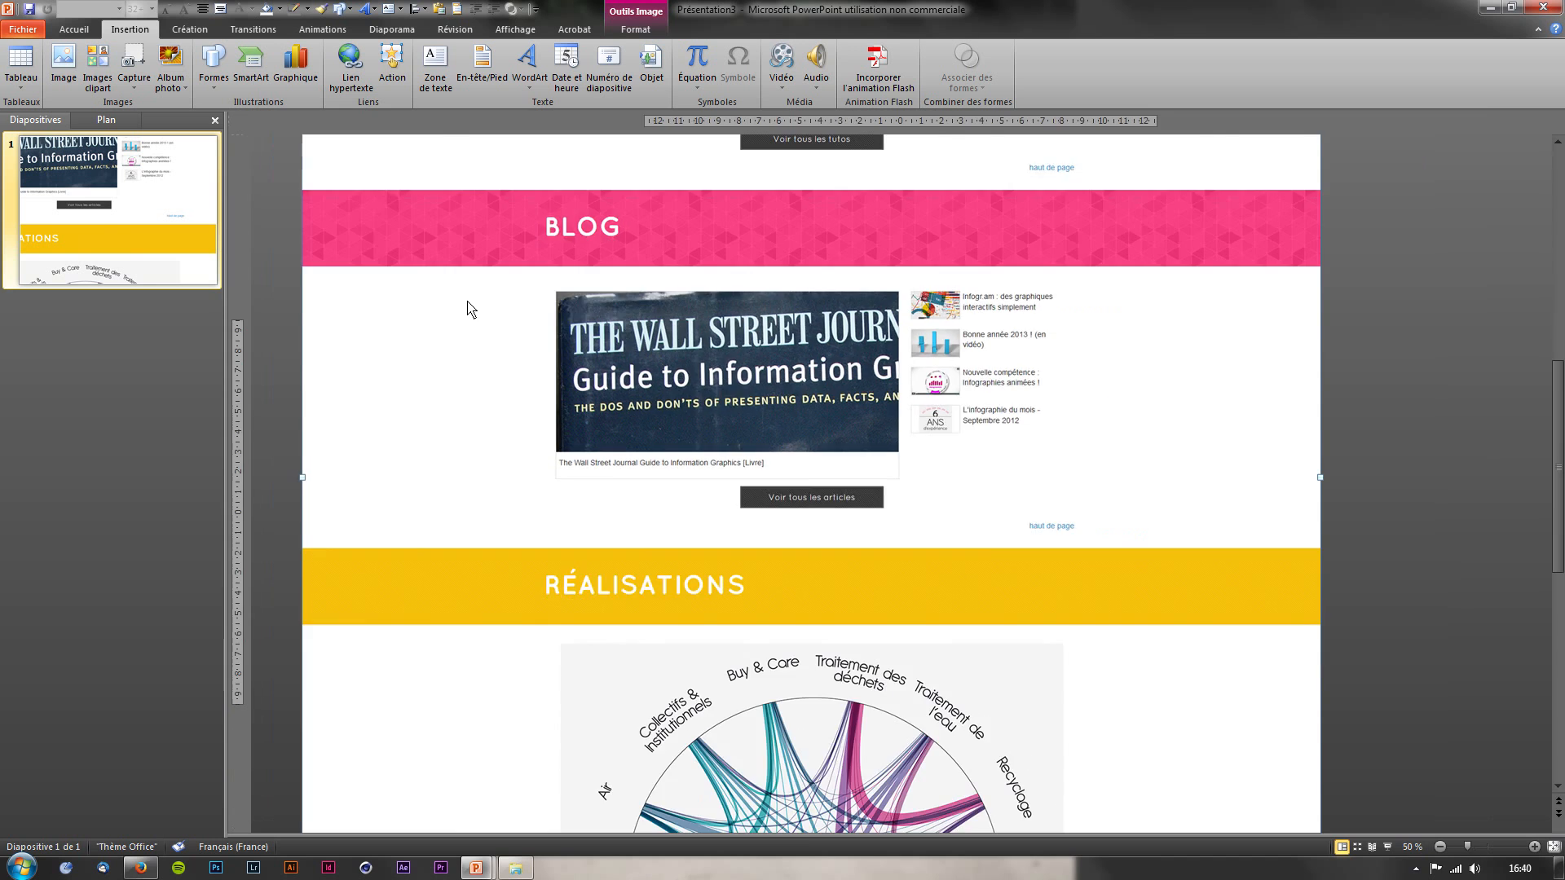
scroll(468, 309, down, 4)
scroll(817, 347, up, 4)
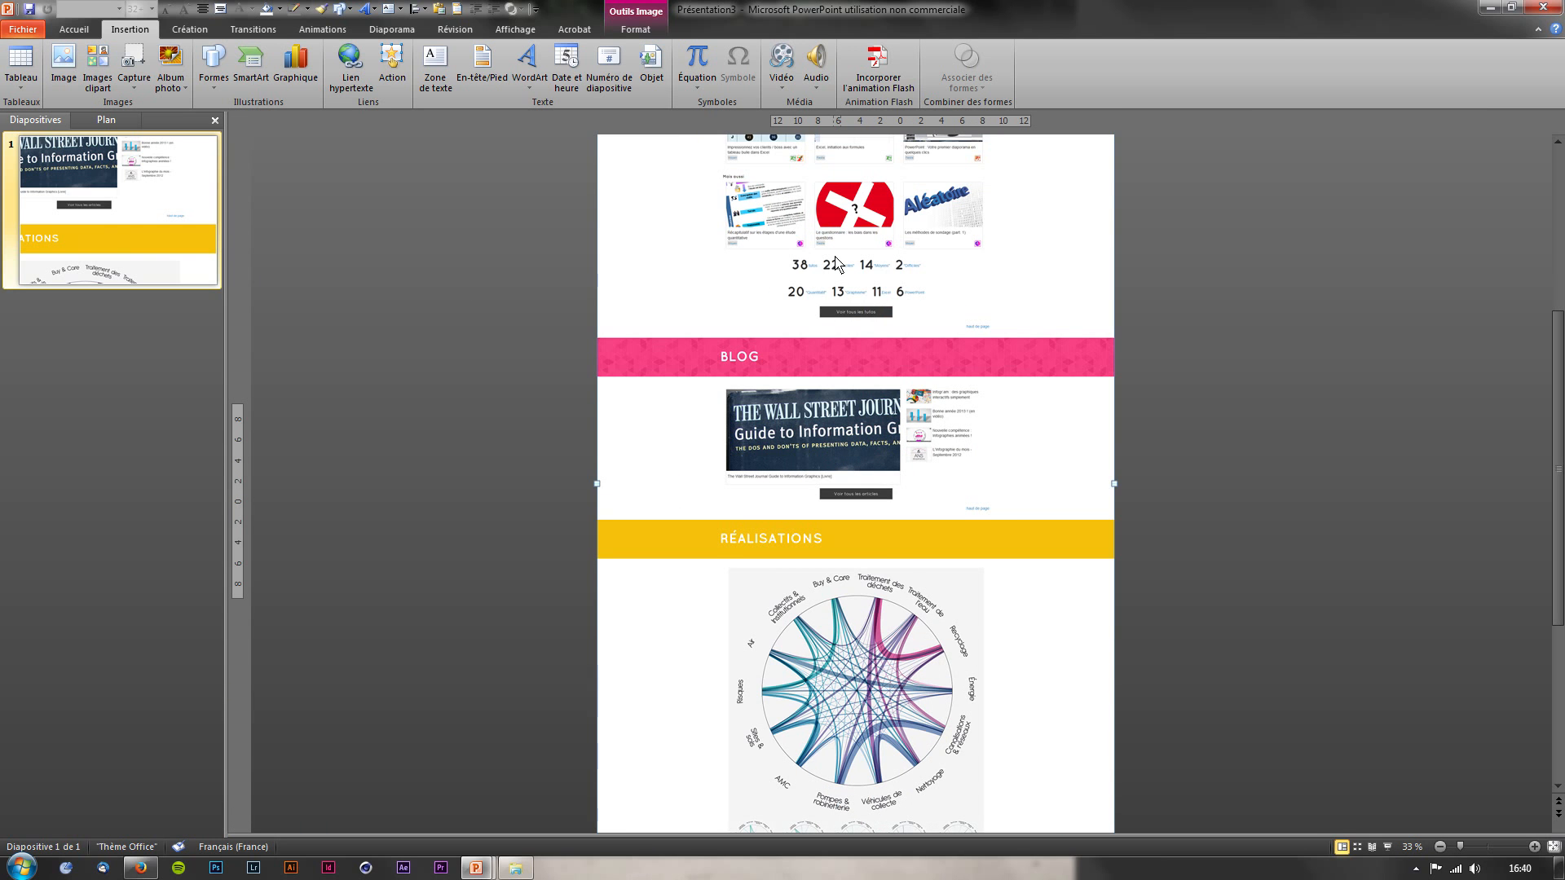
scroll(920, 245, down, 3)
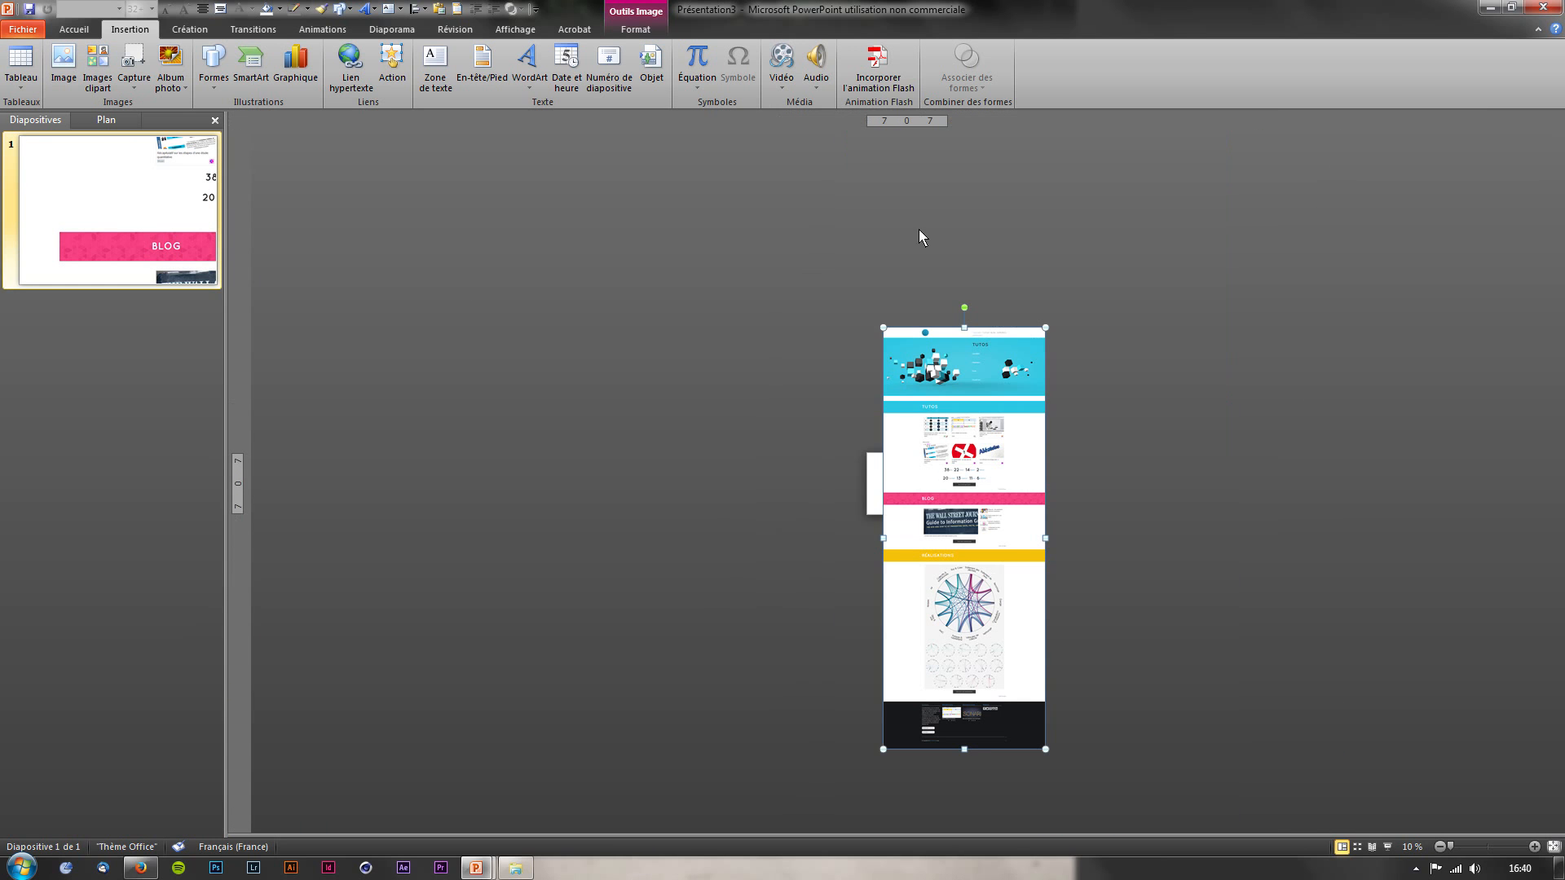
drag(891, 329, 929, 501)
Scale the website screenshot to about two-thirds of the slide's width and place it on the slide's right part, just below the upper edge
scroll(1555, 289, up, 5)
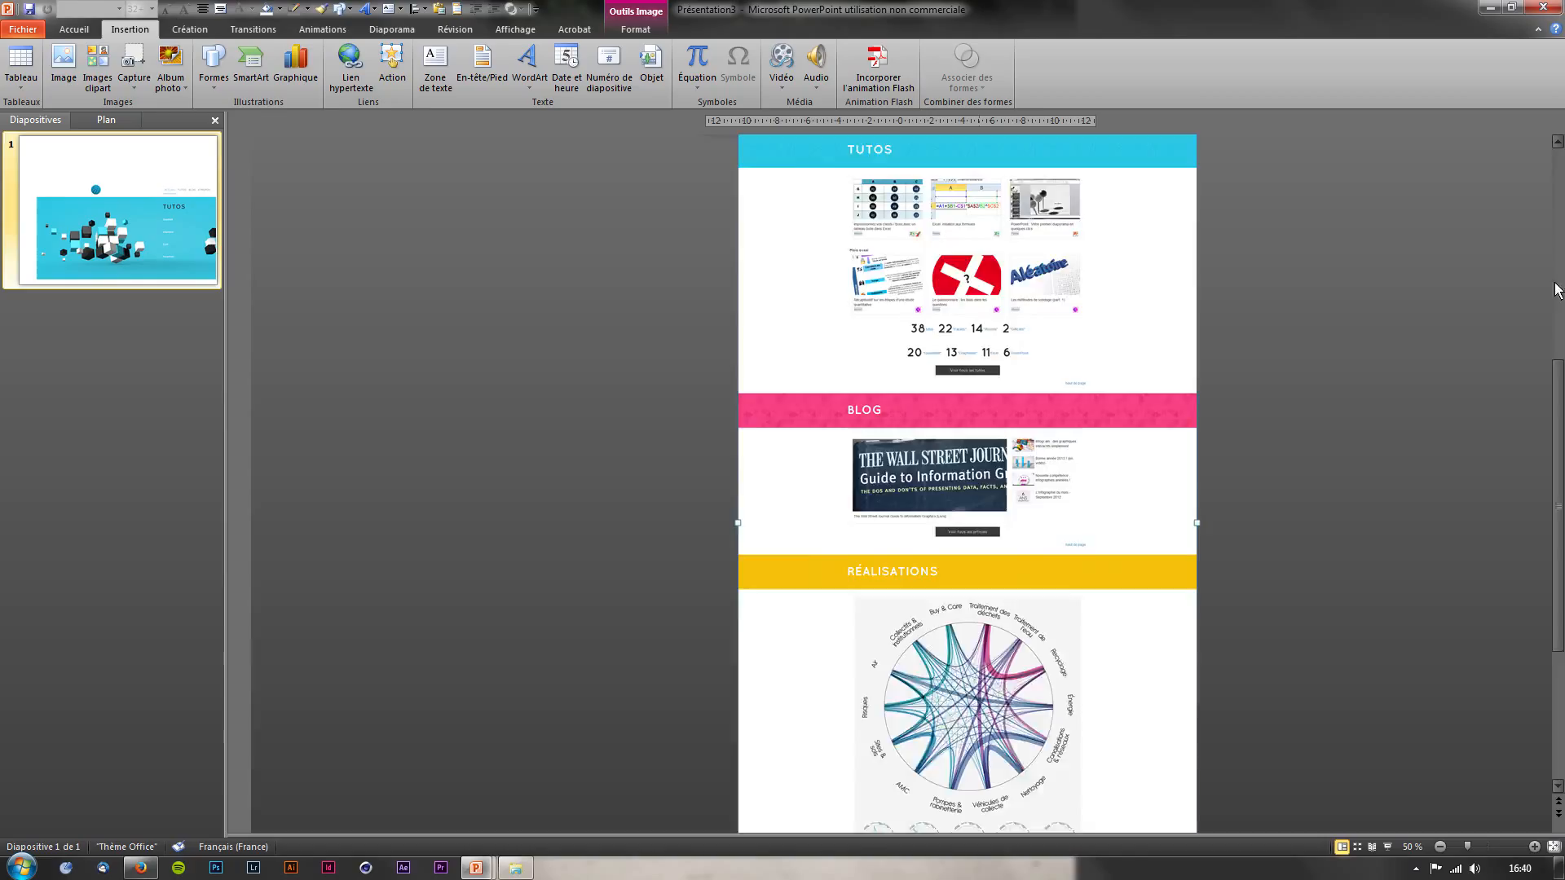
scroll(1555, 290, up, 5)
drag(739, 427, 812, 622)
drag(1015, 672, 956, 421)
drag(755, 373, 913, 355)
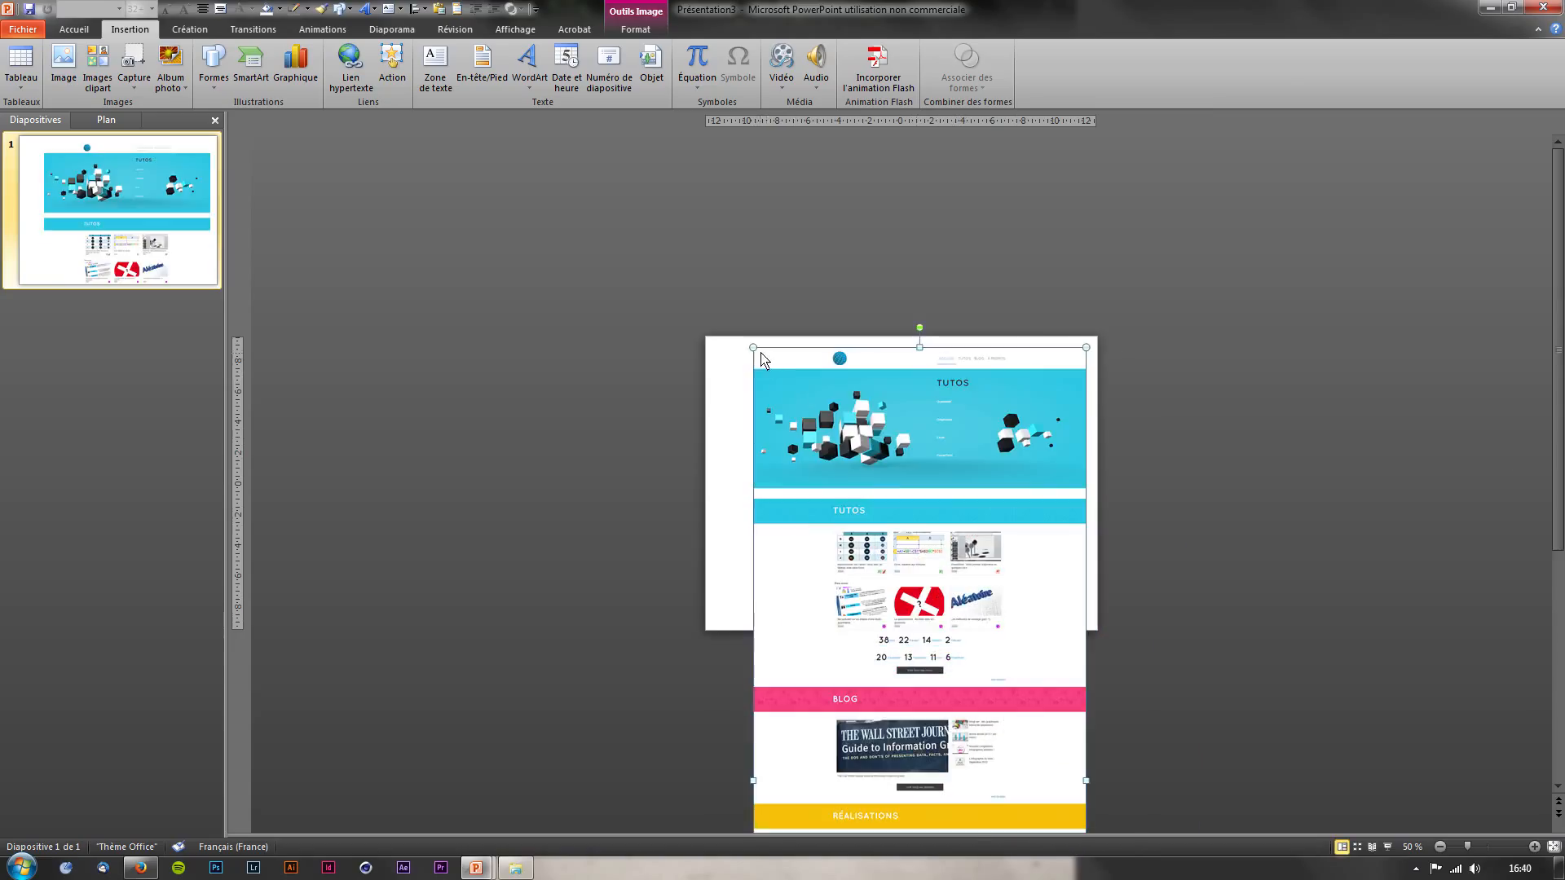
drag(754, 348, 958, 353)
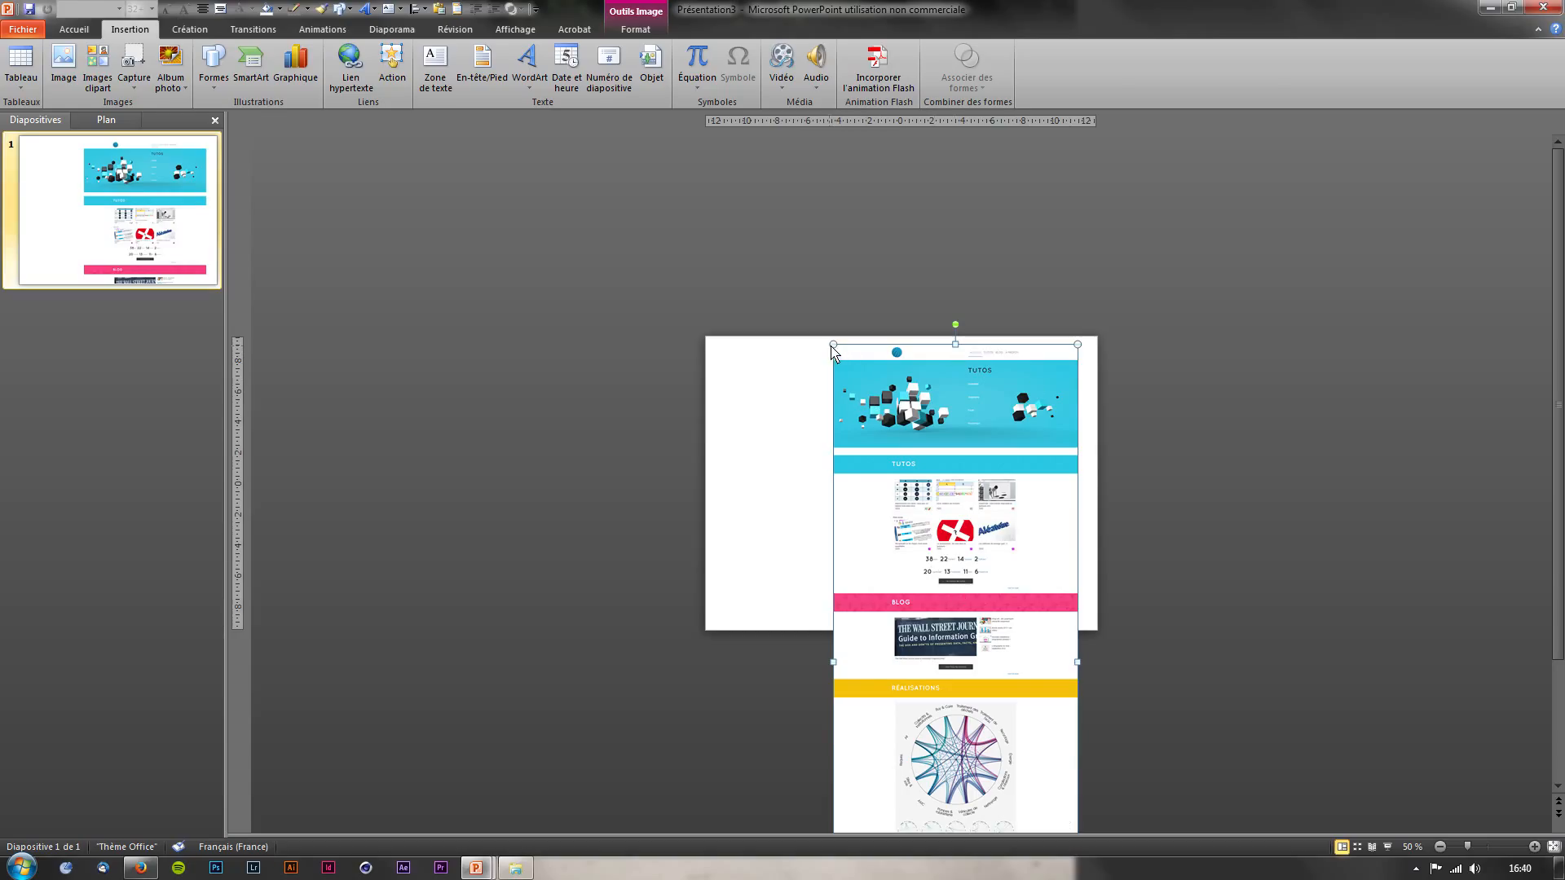
drag(833, 345, 818, 304)
drag(920, 408, 921, 475)
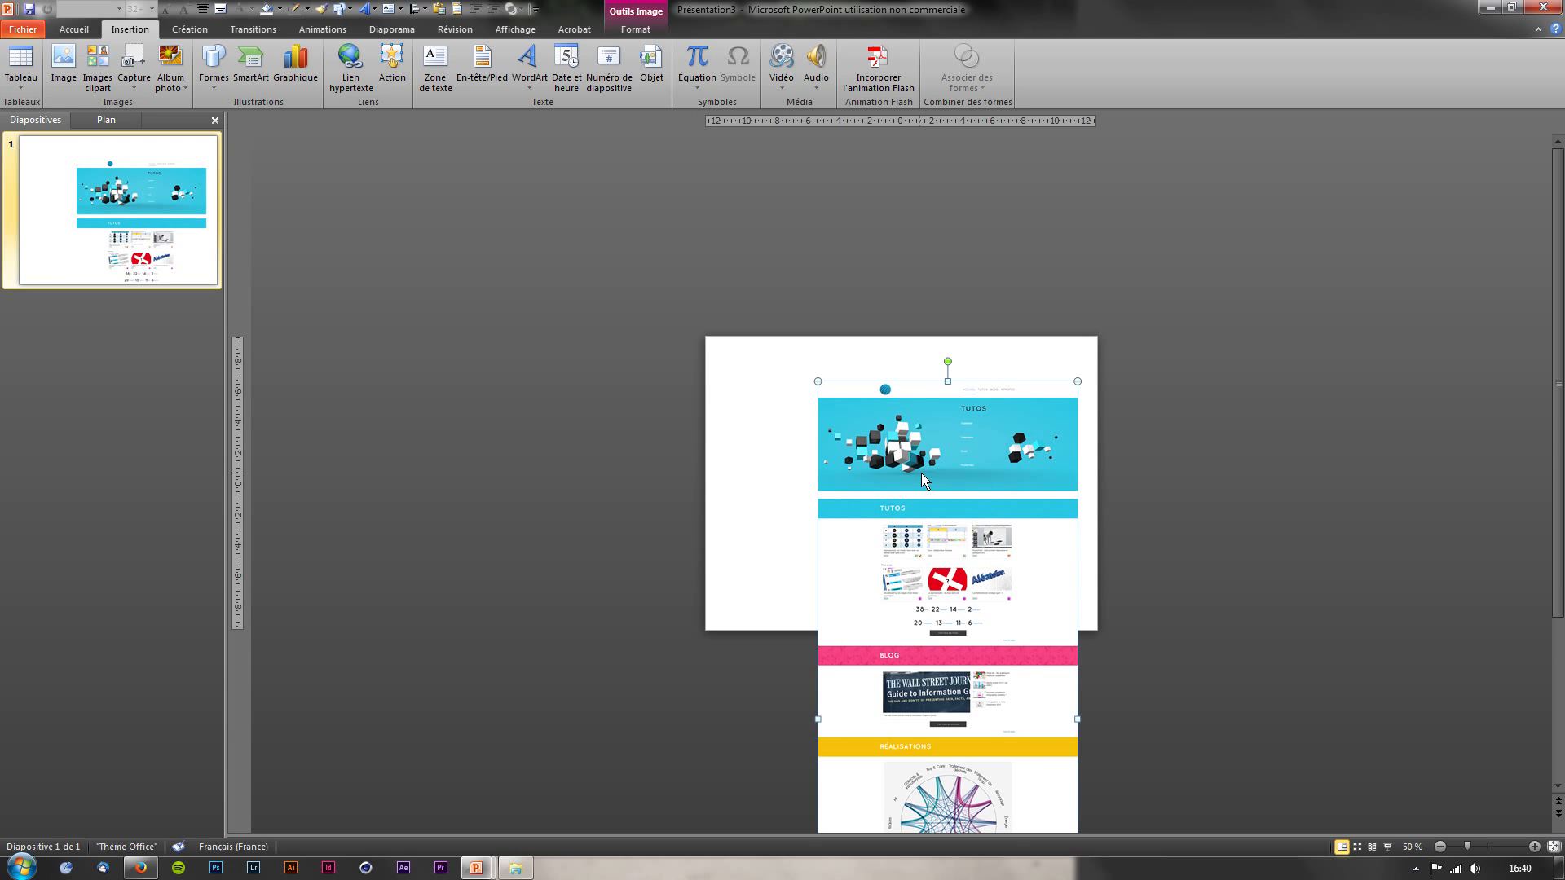
Draw a rectangle covering the whole slide
click(773, 454)
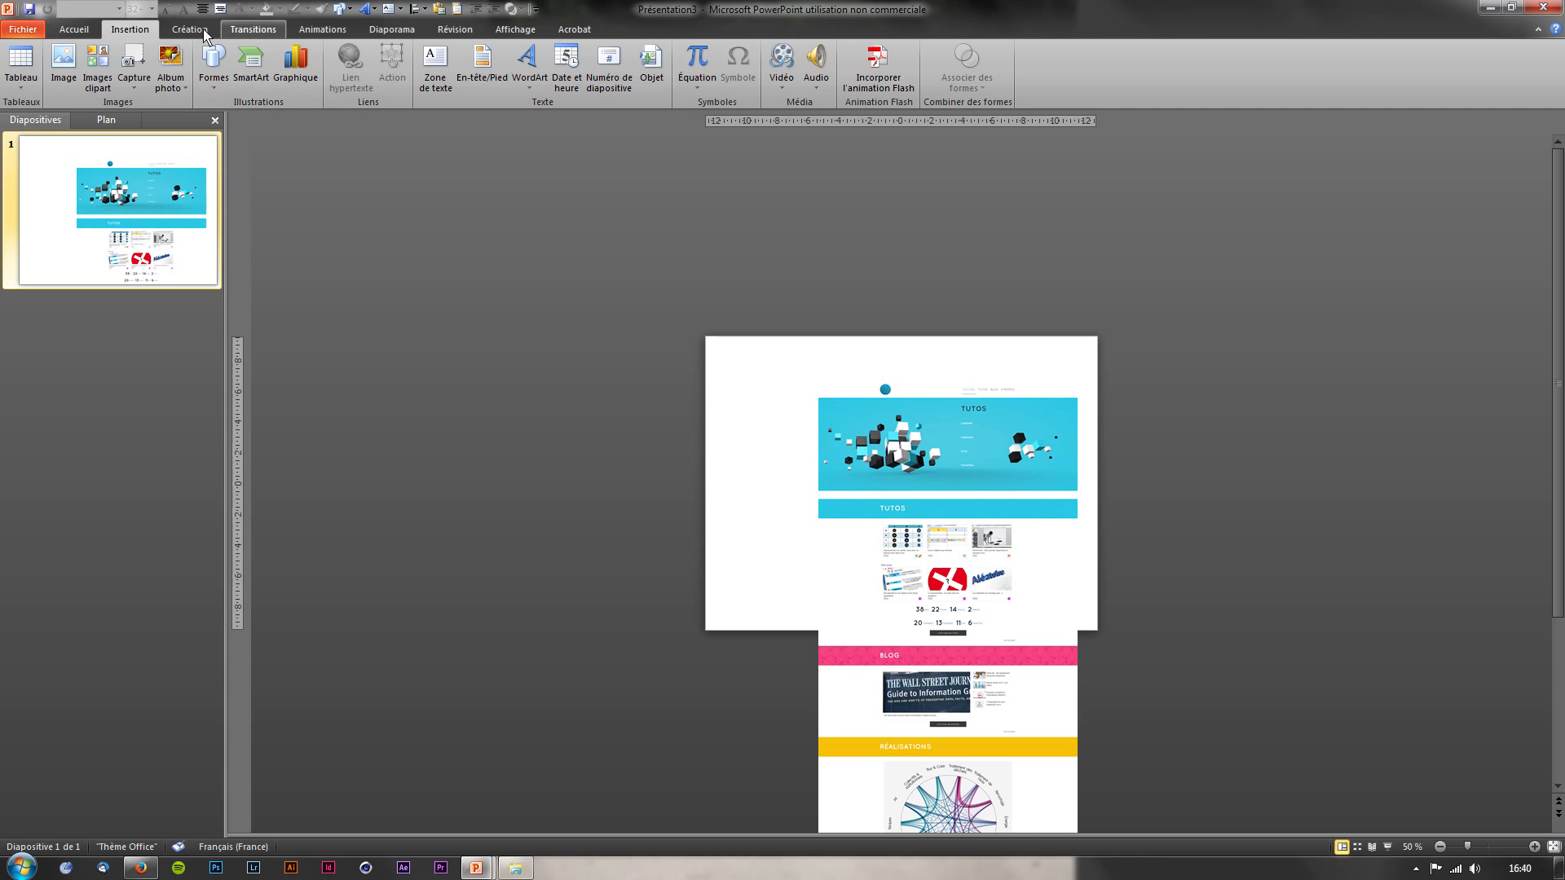
click(203, 70)
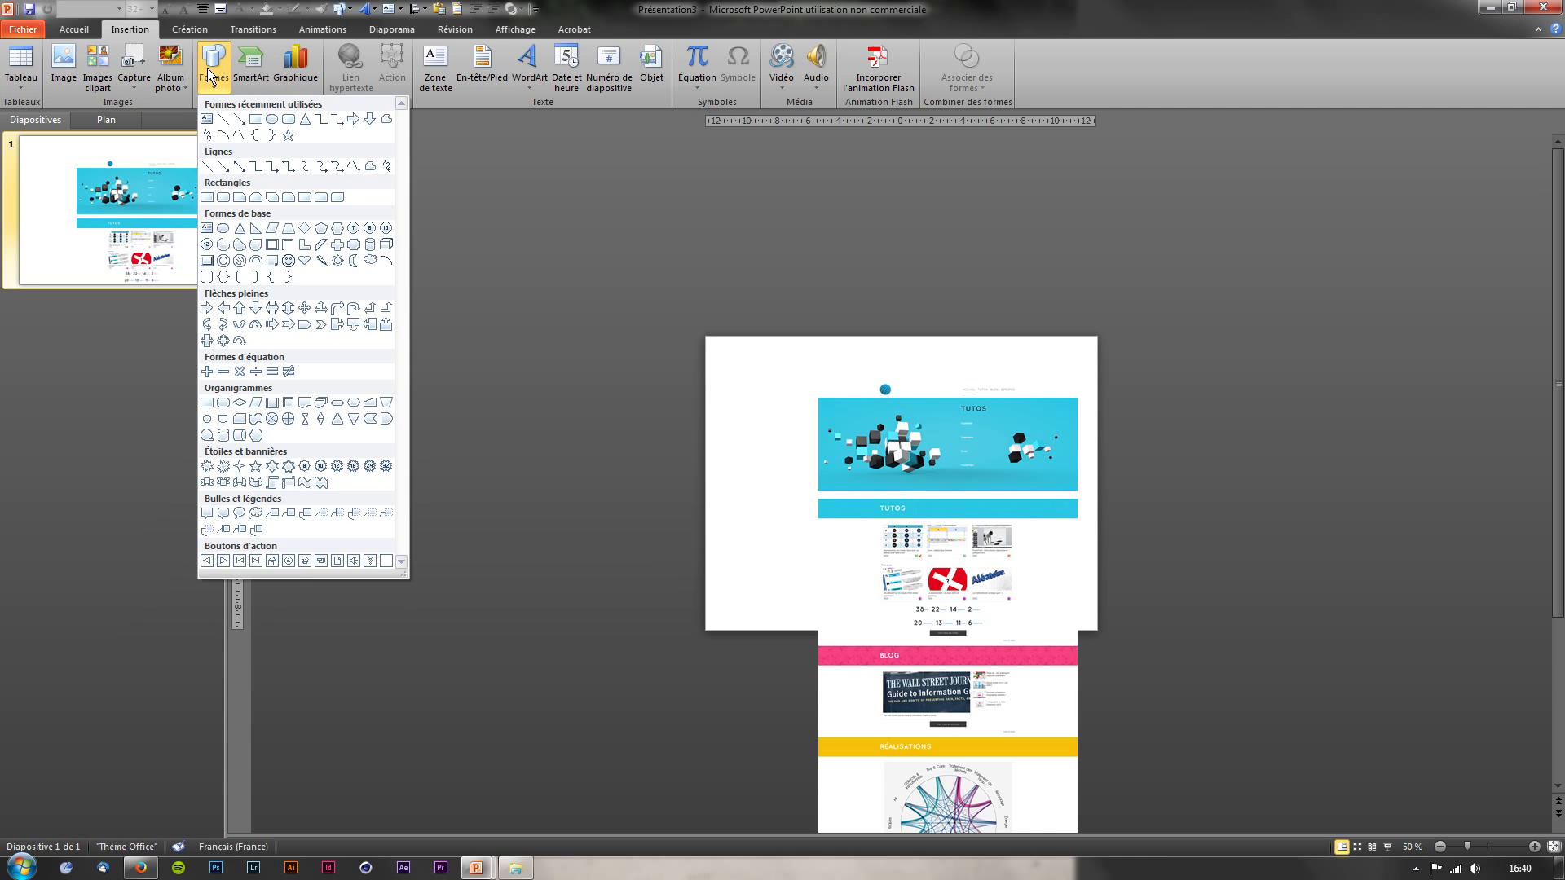
click(256, 120)
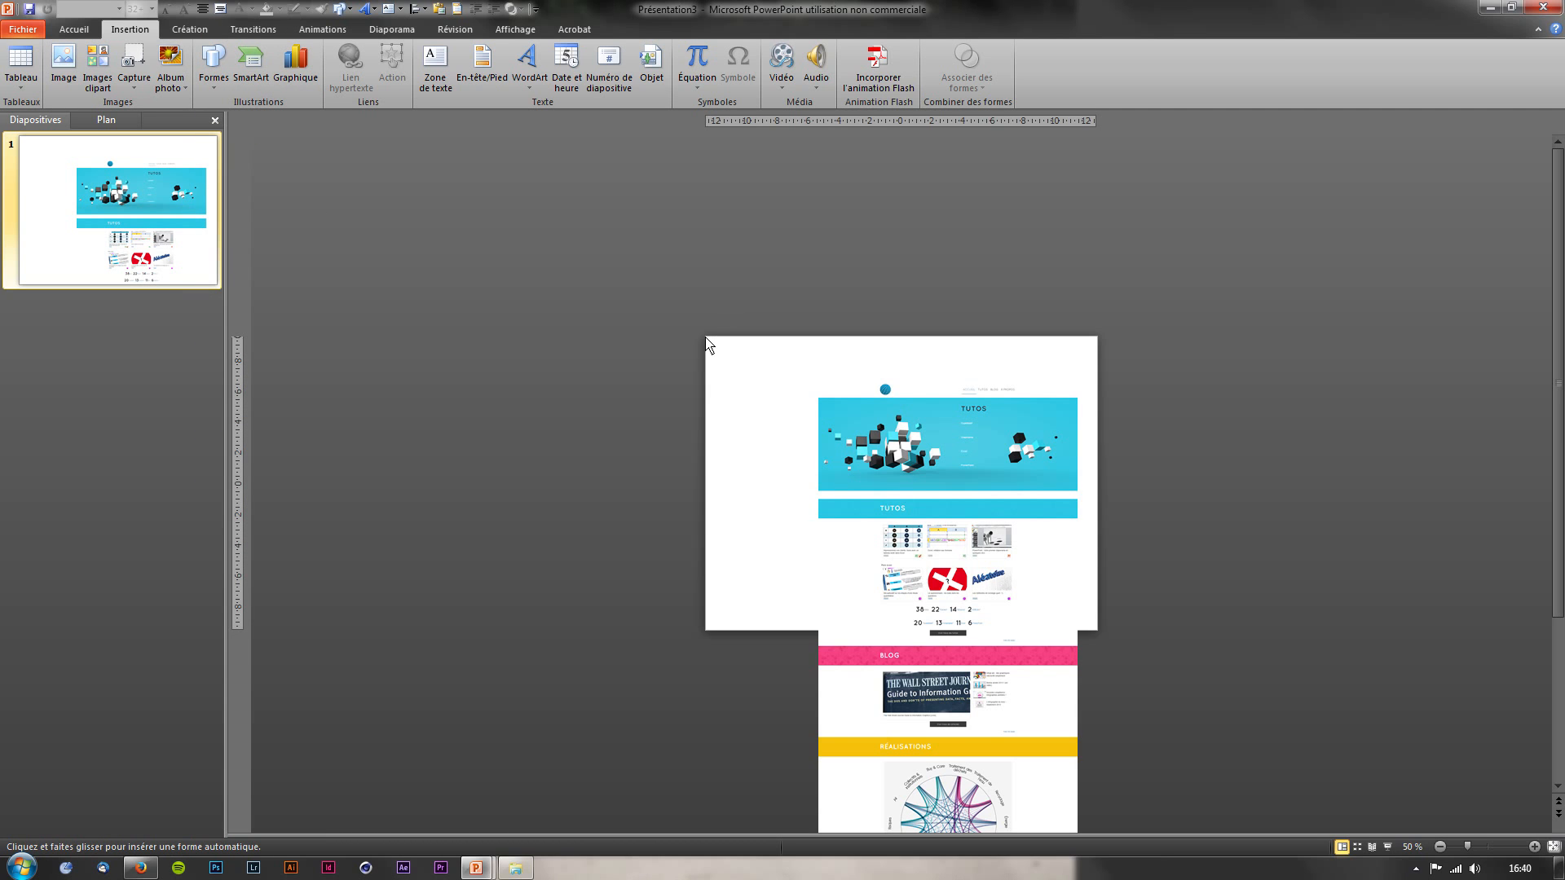
drag(706, 336, 1093, 632)
click(507, 349)
click(806, 391)
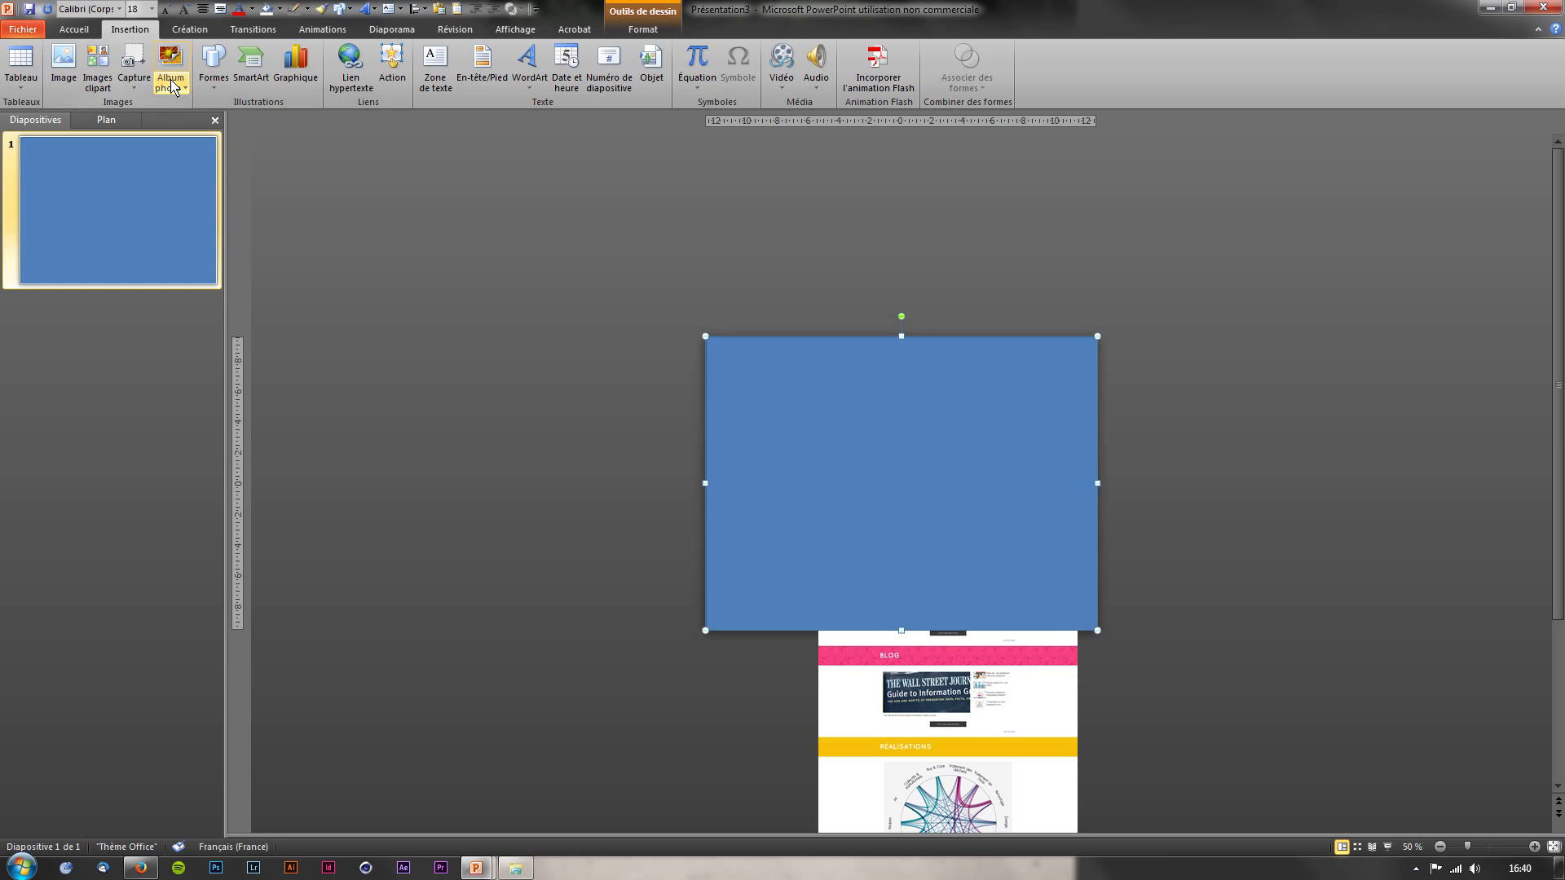
Send the full-slide rectangle to the back, behind the website screenshot
right_click(886, 478)
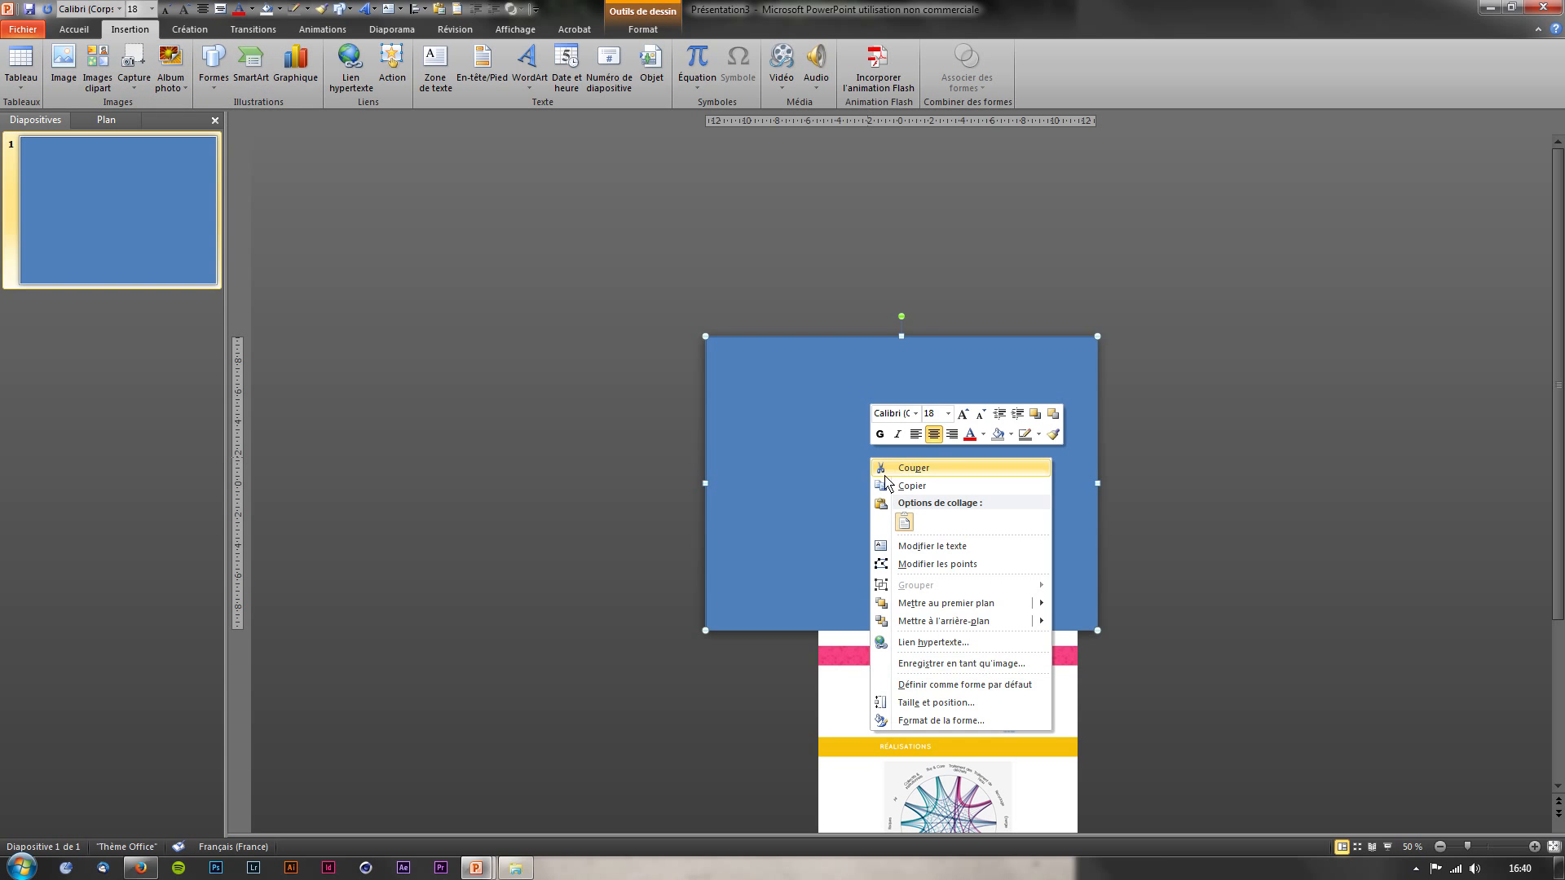
mouse_move(984, 624)
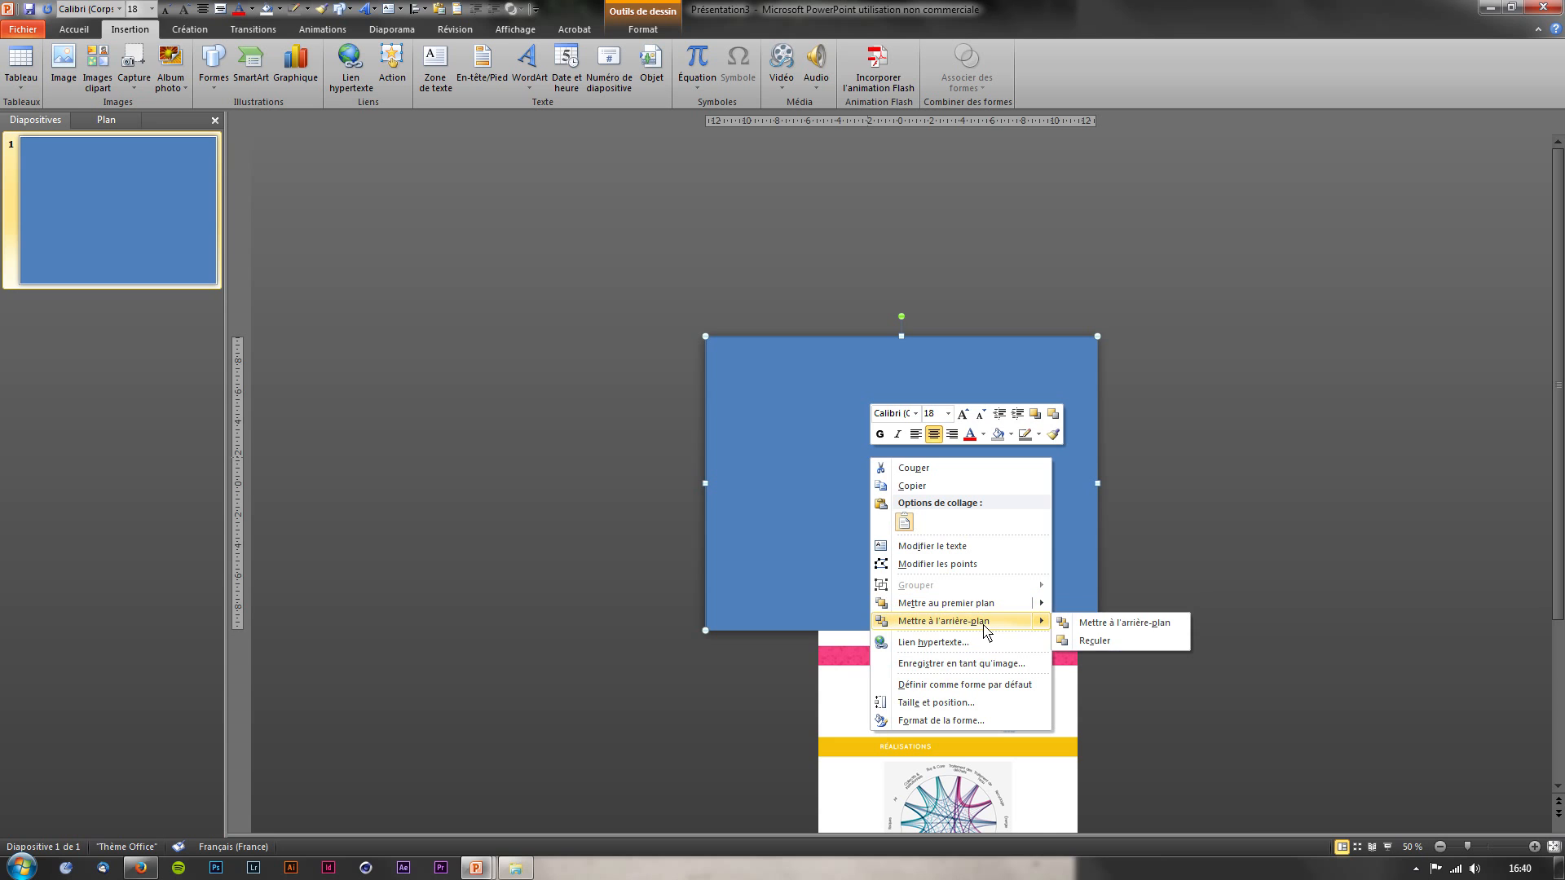
click(1101, 623)
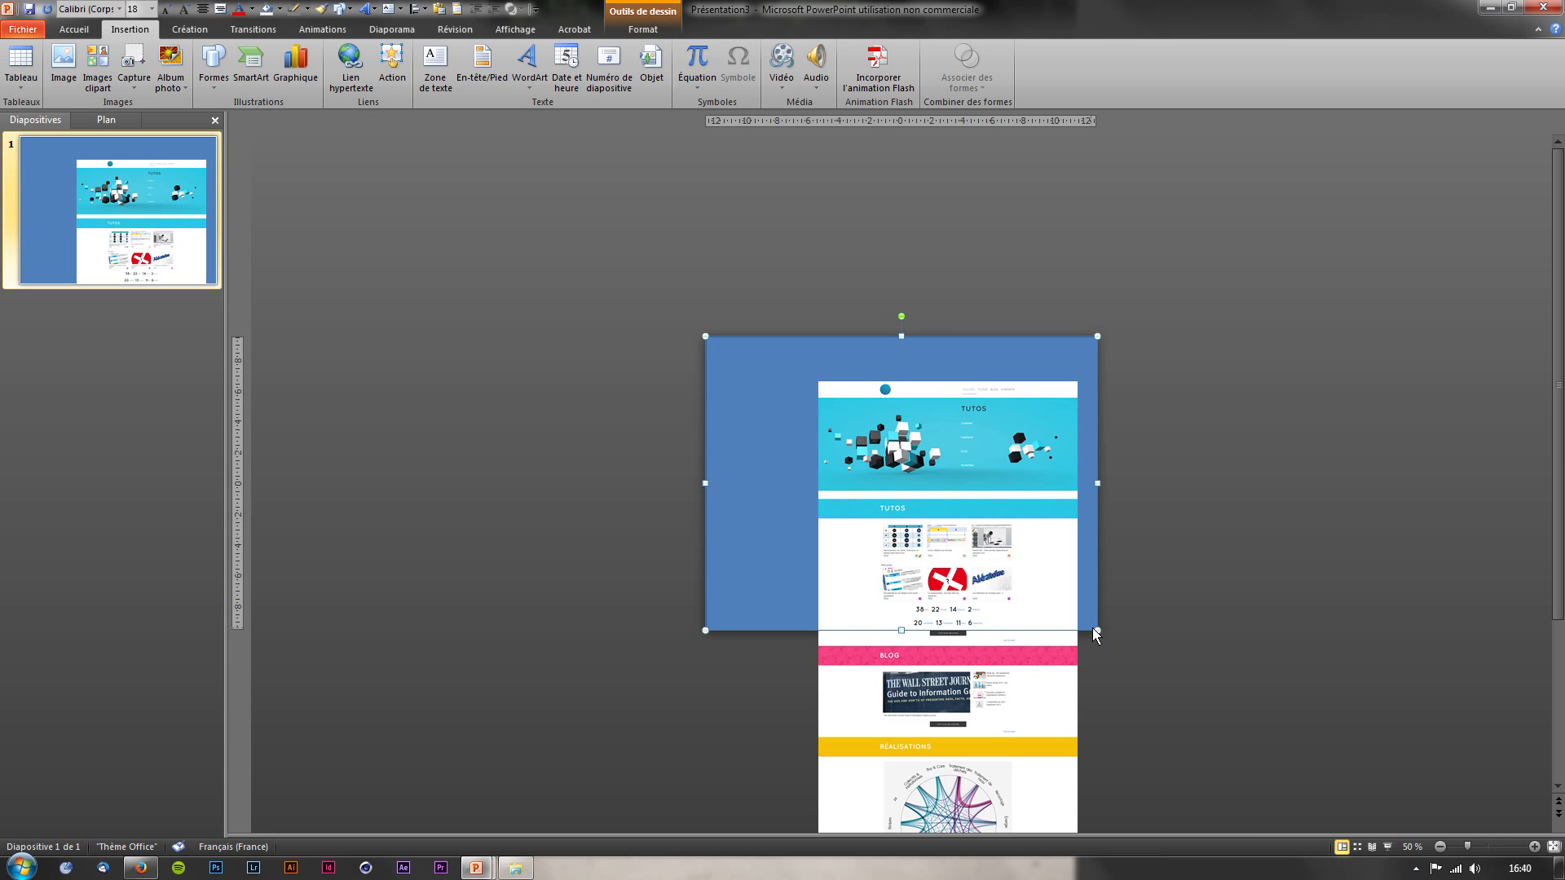
click(695, 547)
Draw a second rectangle over the website screenshot's header and cube banner, matching the screenshot's width and ending above the TUTOS bar
click(213, 66)
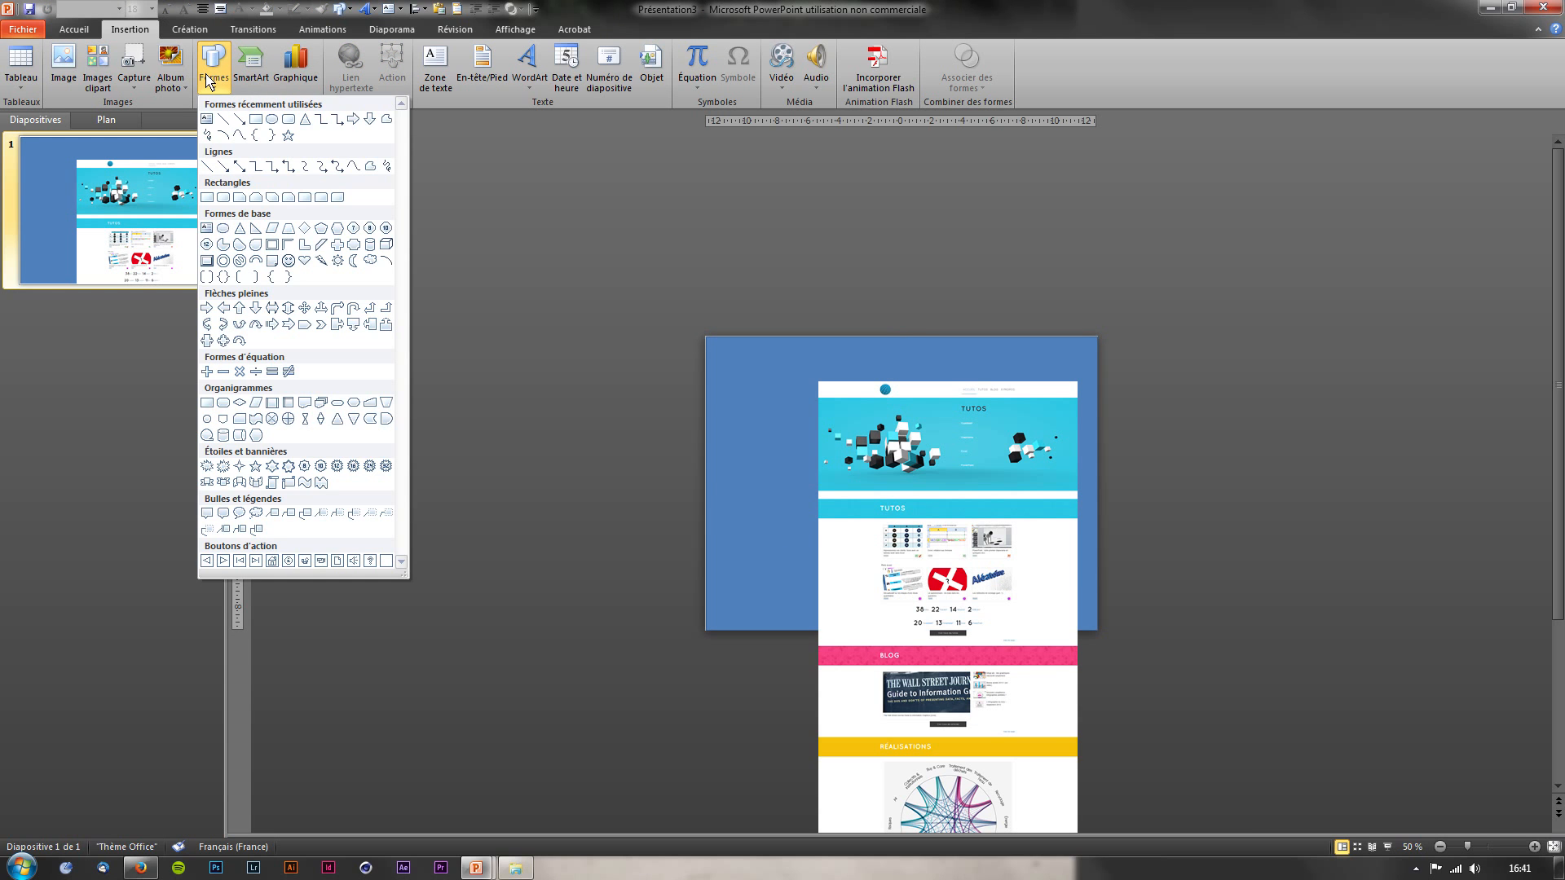
click(255, 120)
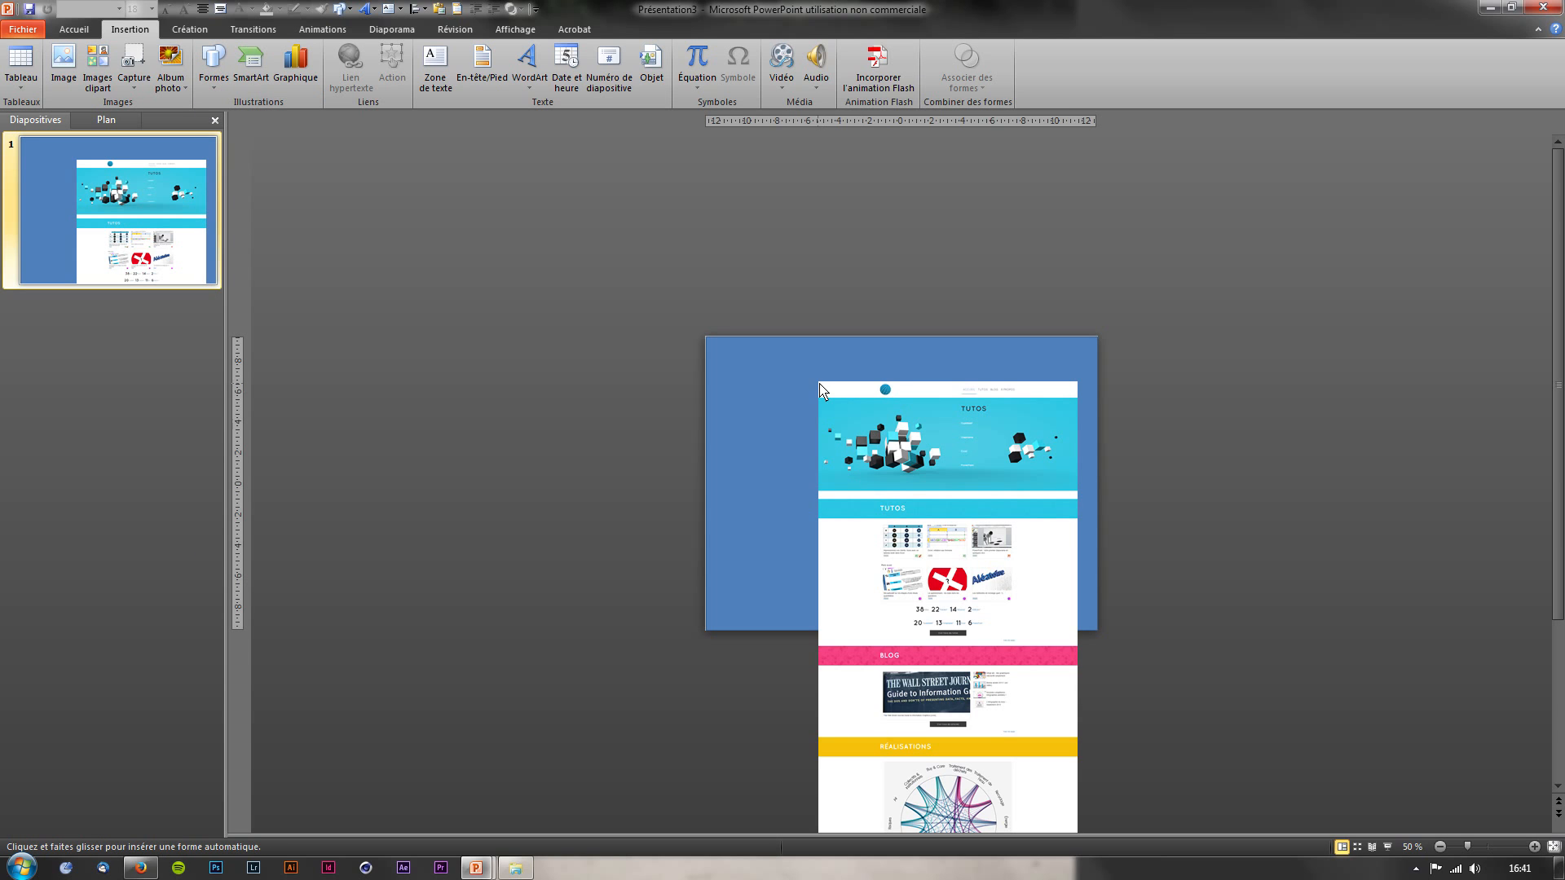
drag(820, 383, 1079, 492)
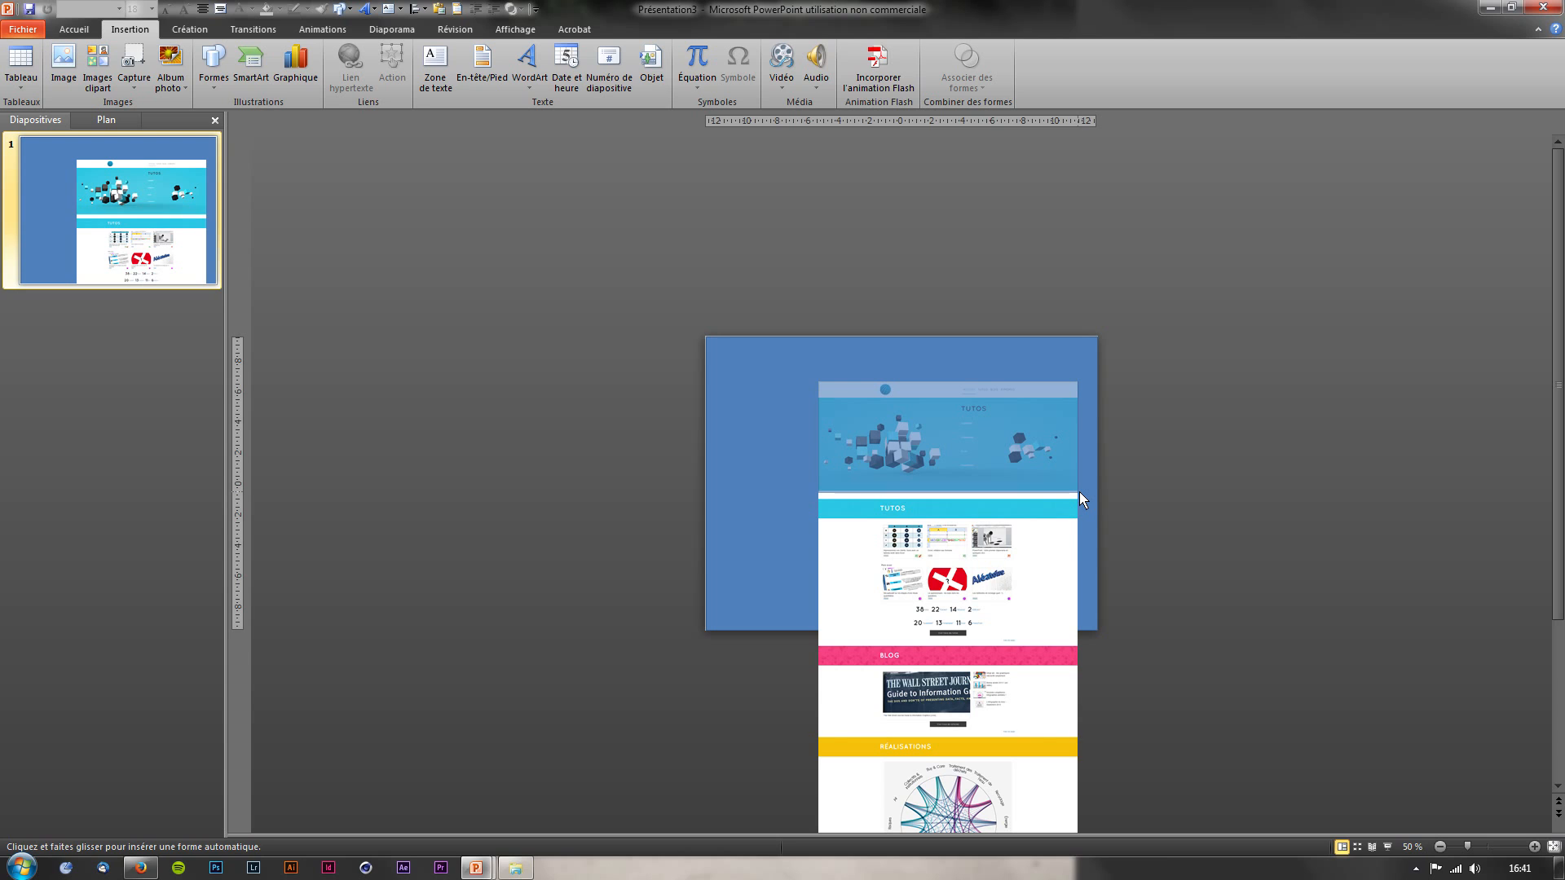
drag(1078, 493, 819, 382)
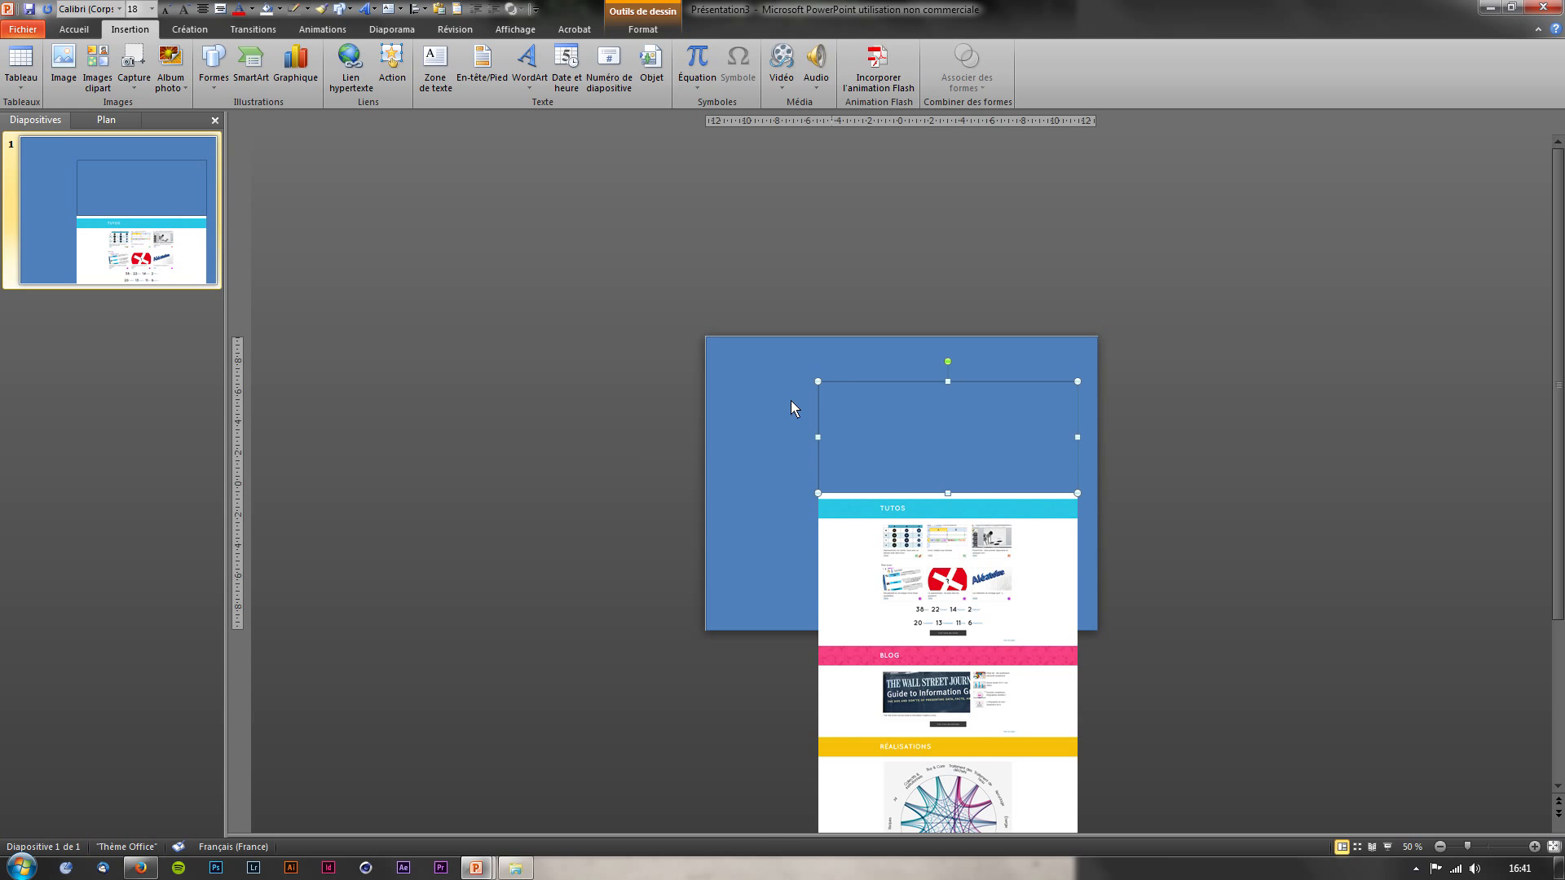
Fill the rectangle over the screenshot's header with standard red and leave it selected
click(280, 9)
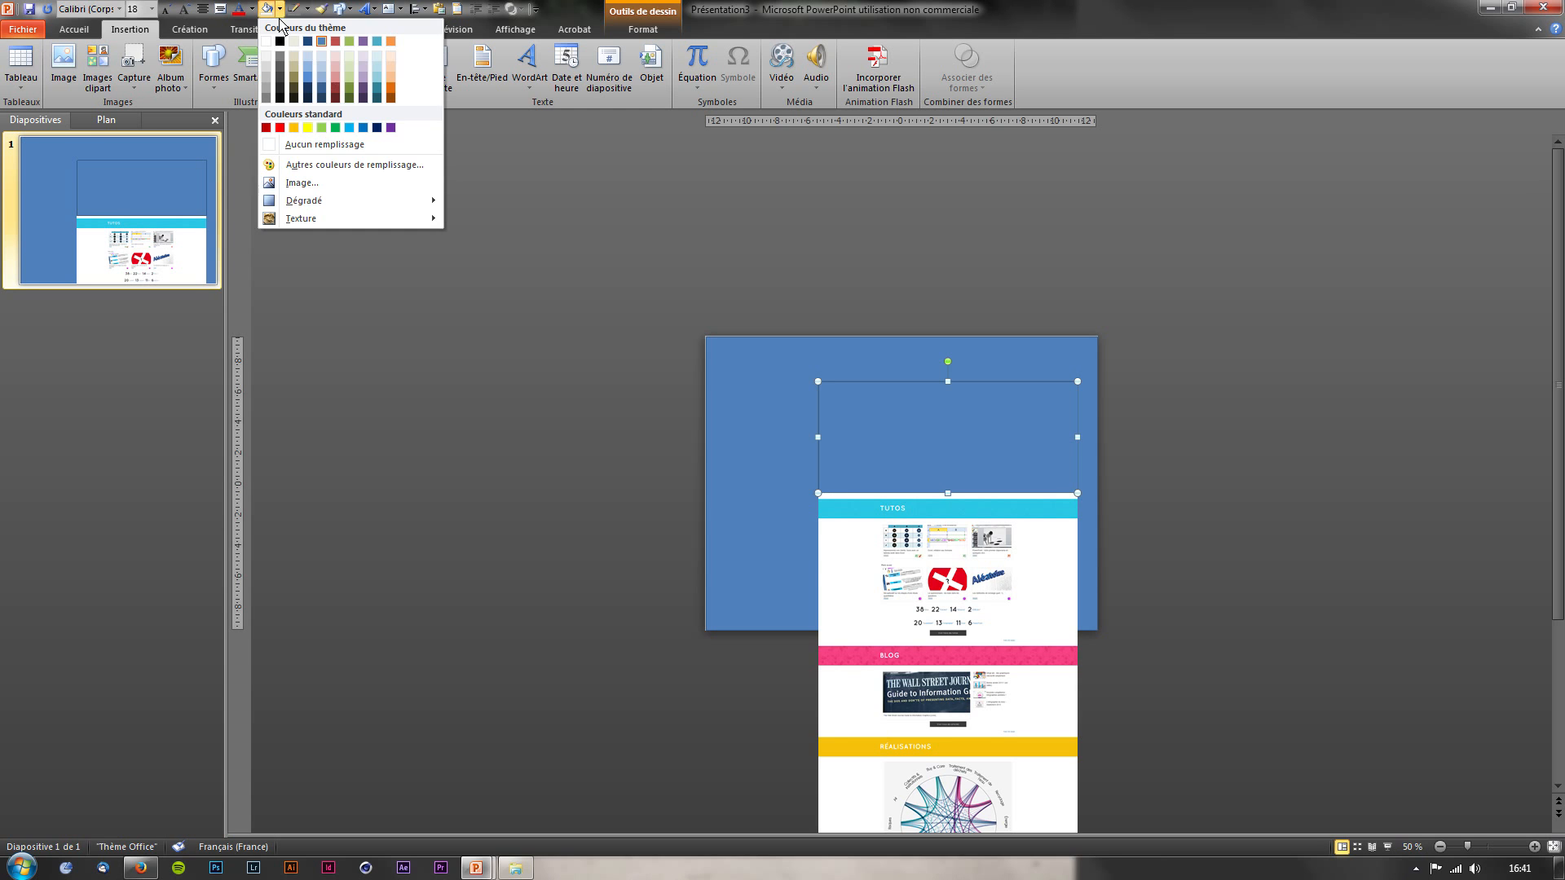
click(280, 127)
click(383, 331)
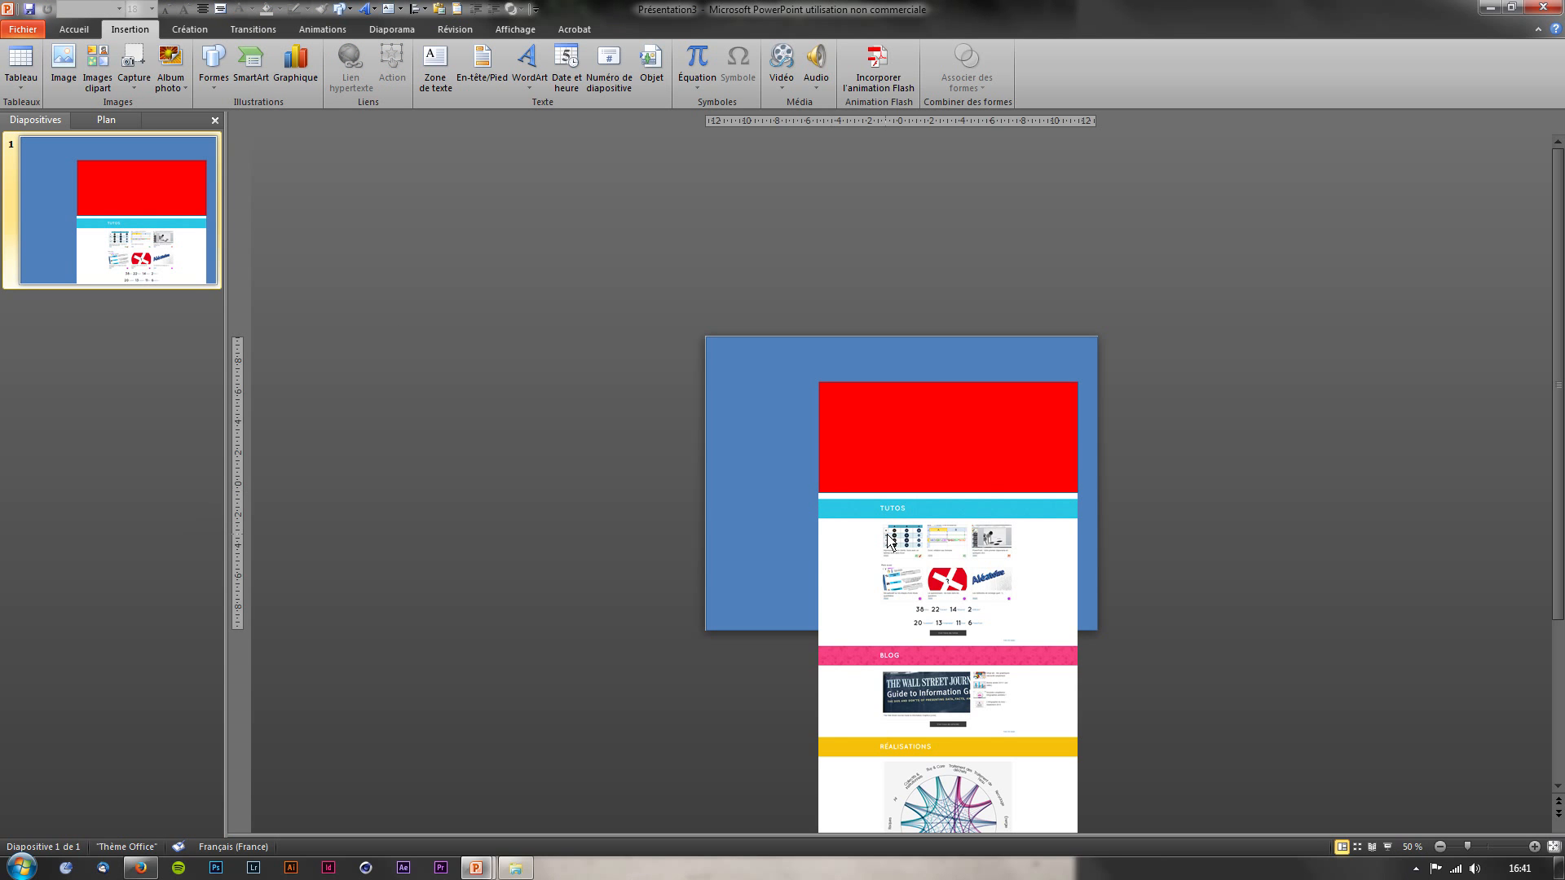
click(964, 418)
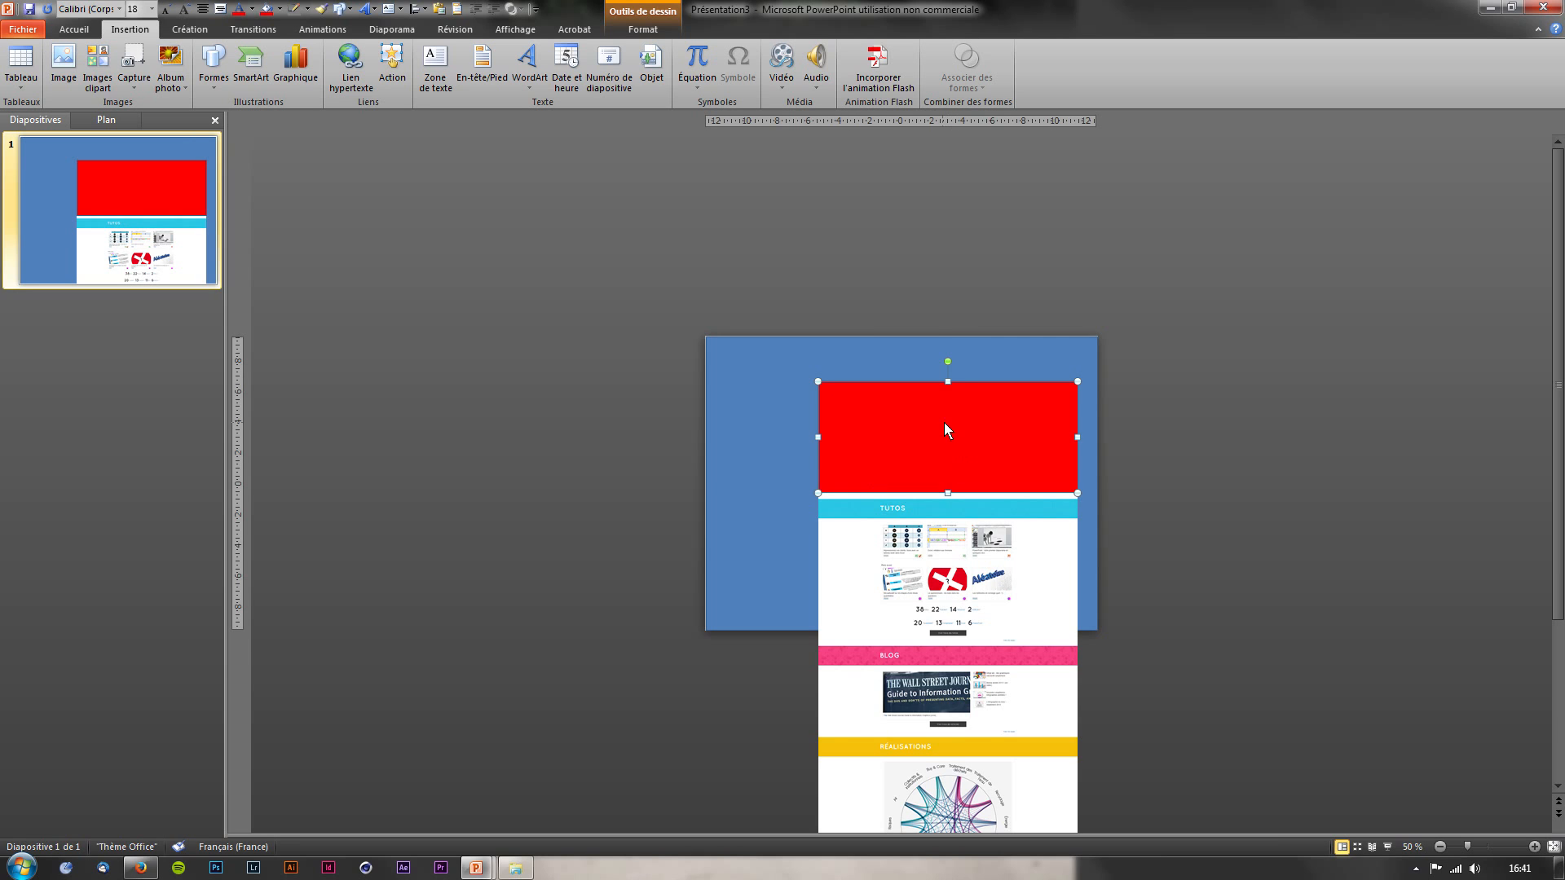
Add the full-slide blue rectangle to the selection alongside the red rectangle
shift+click(750, 406)
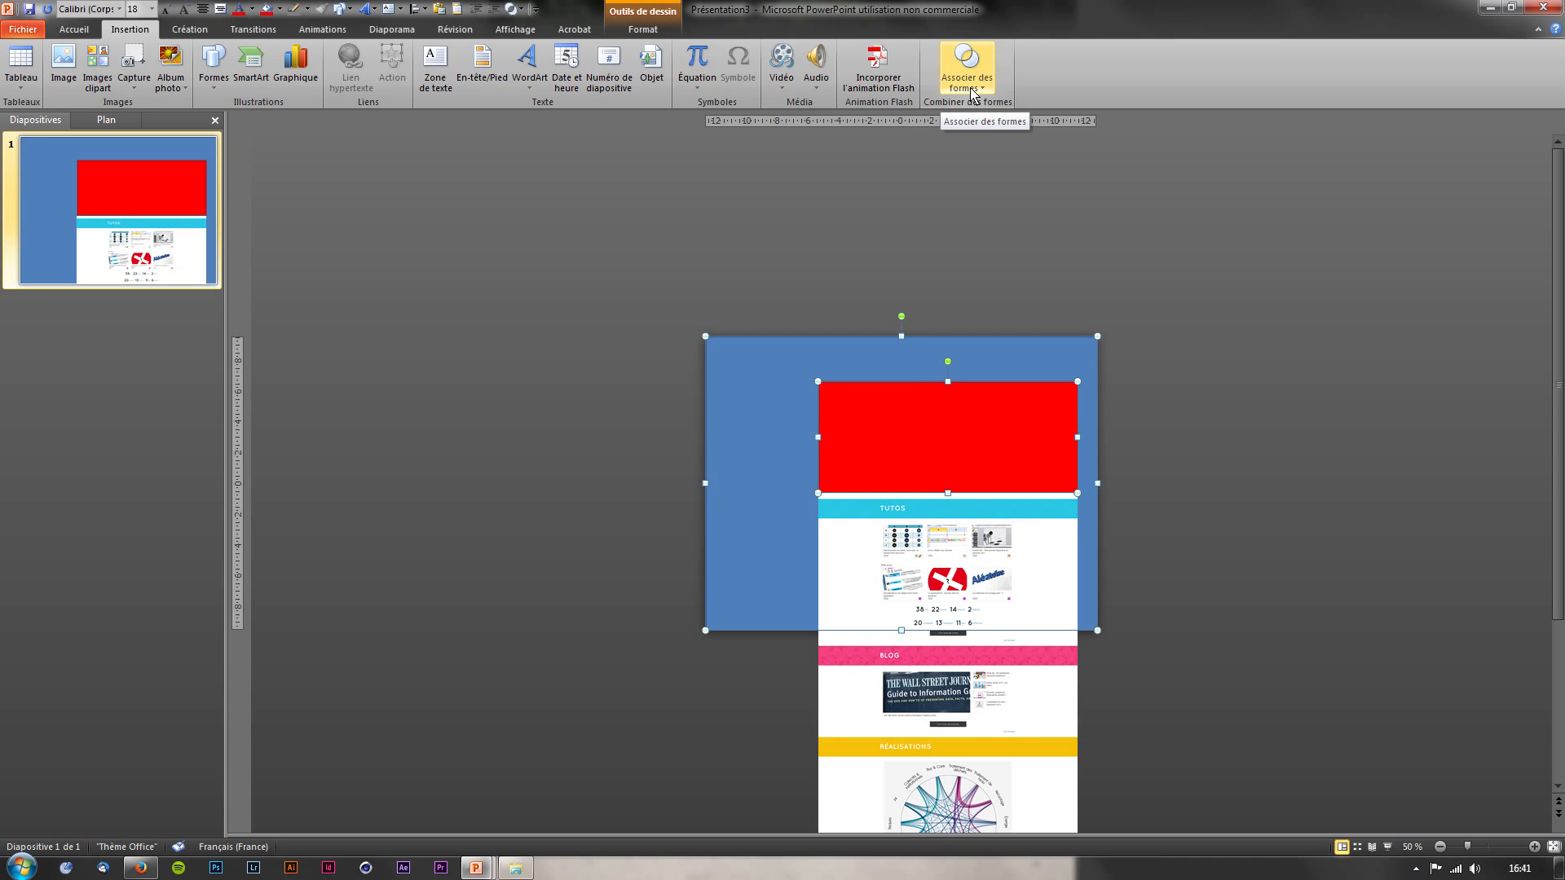
Look up the Associer des formes command in the full command list of the quick access customization options, and cancel without adding it
click(537, 10)
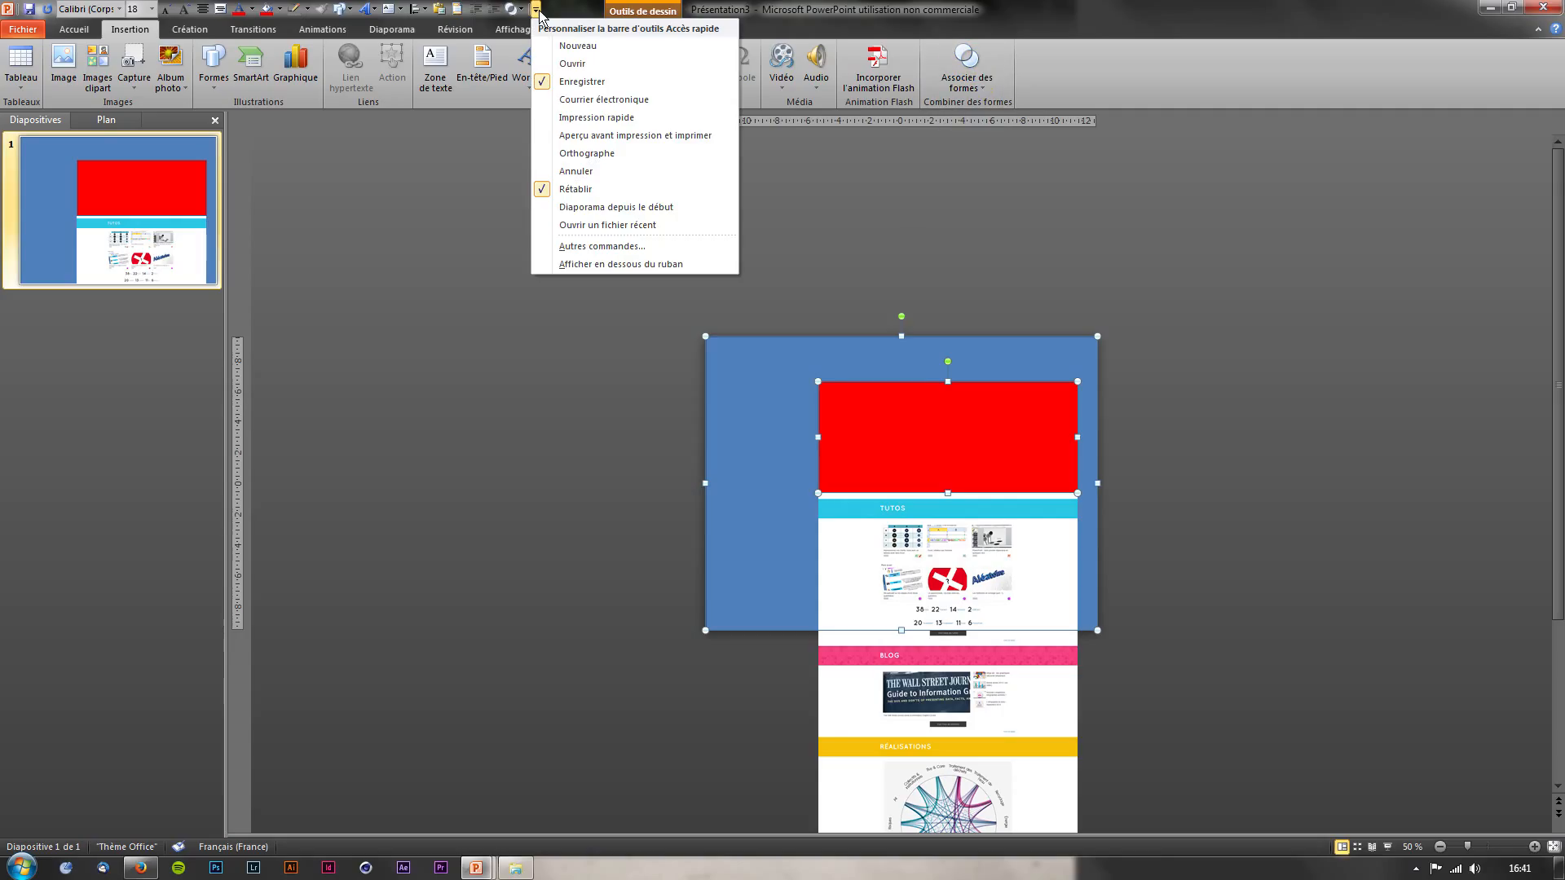
click(602, 246)
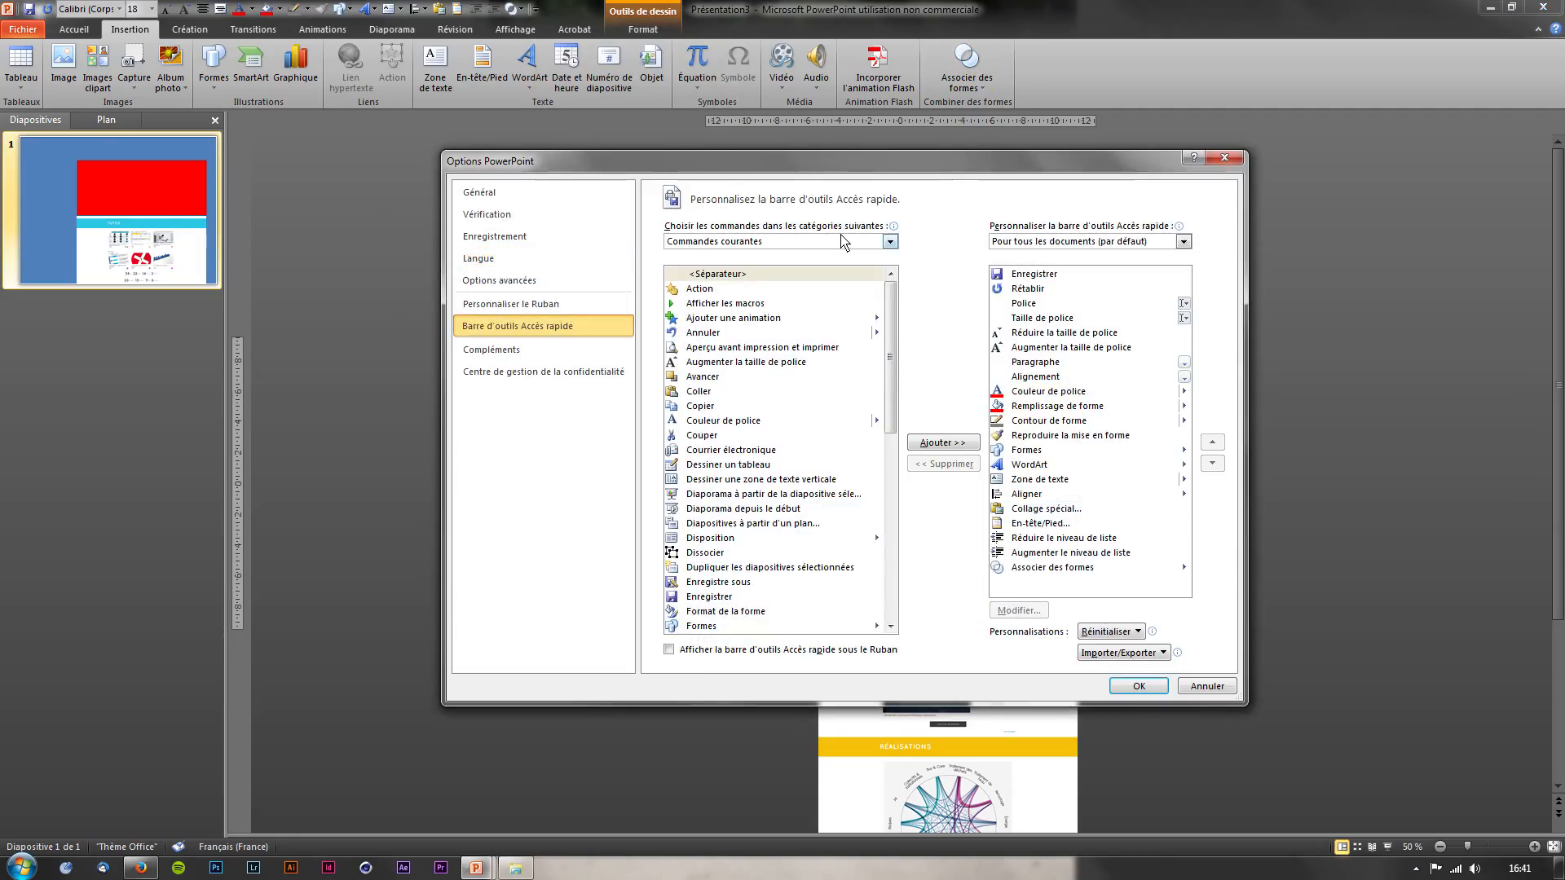
click(844, 242)
click(795, 283)
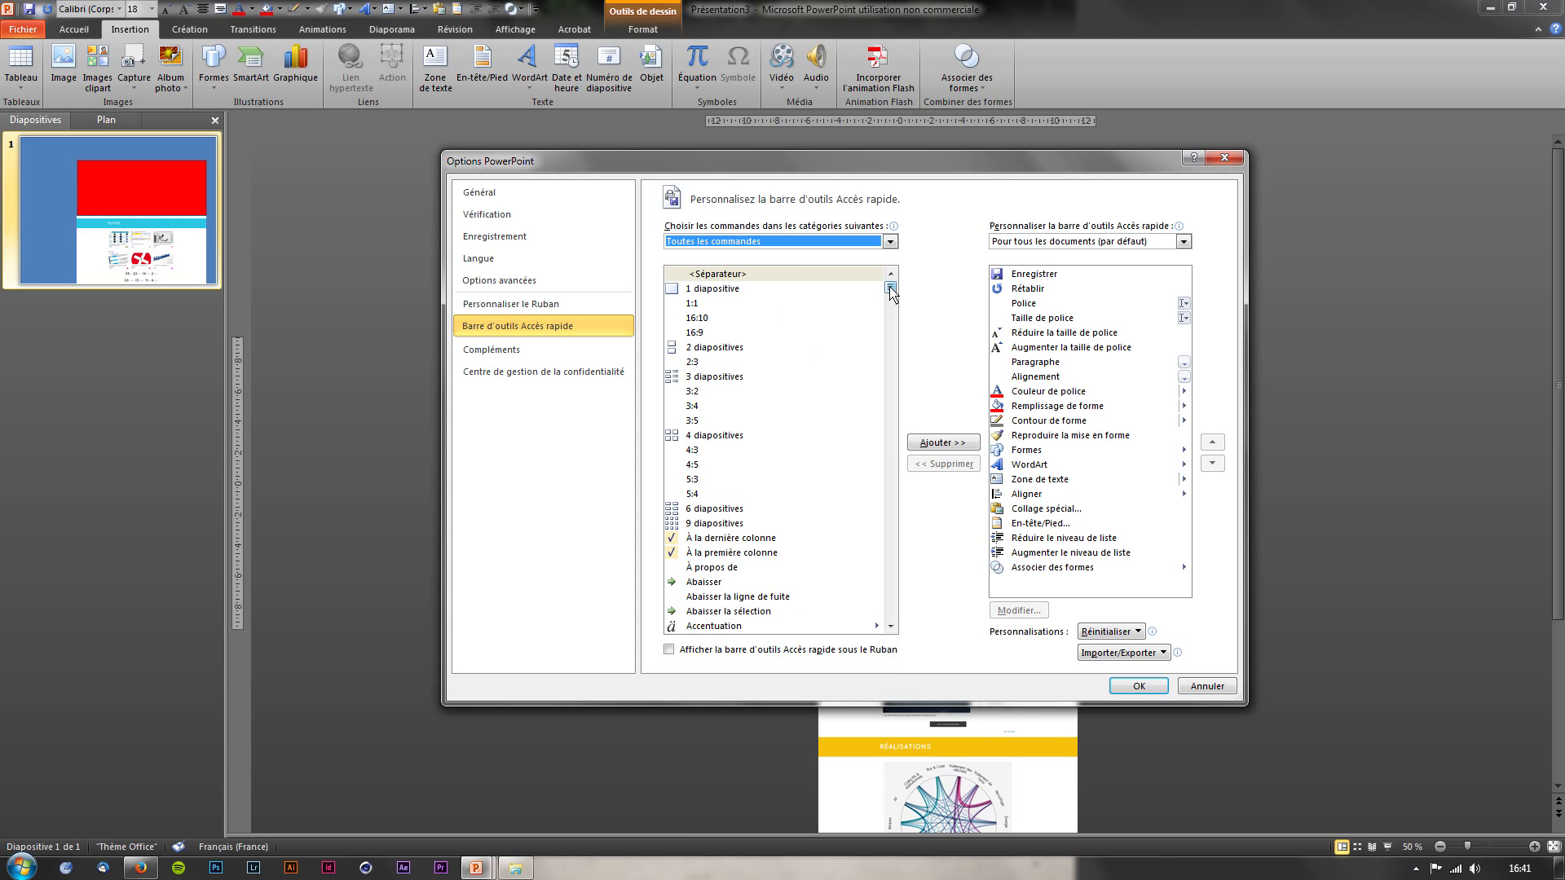
click(891, 379)
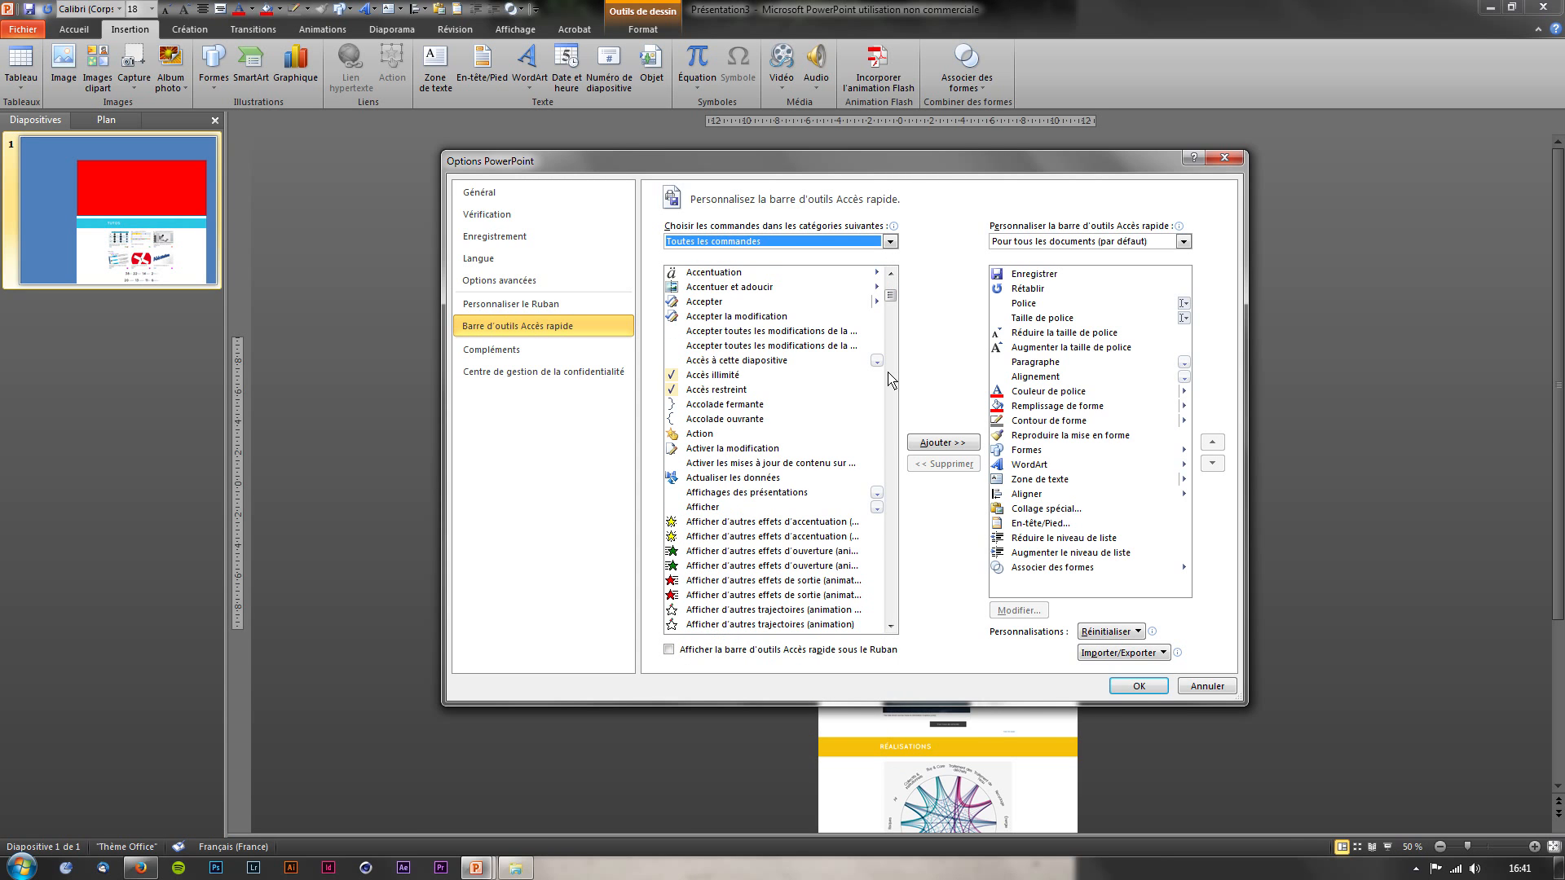
click(891, 379)
click(896, 407)
click(896, 408)
click(896, 409)
click(897, 409)
click(897, 314)
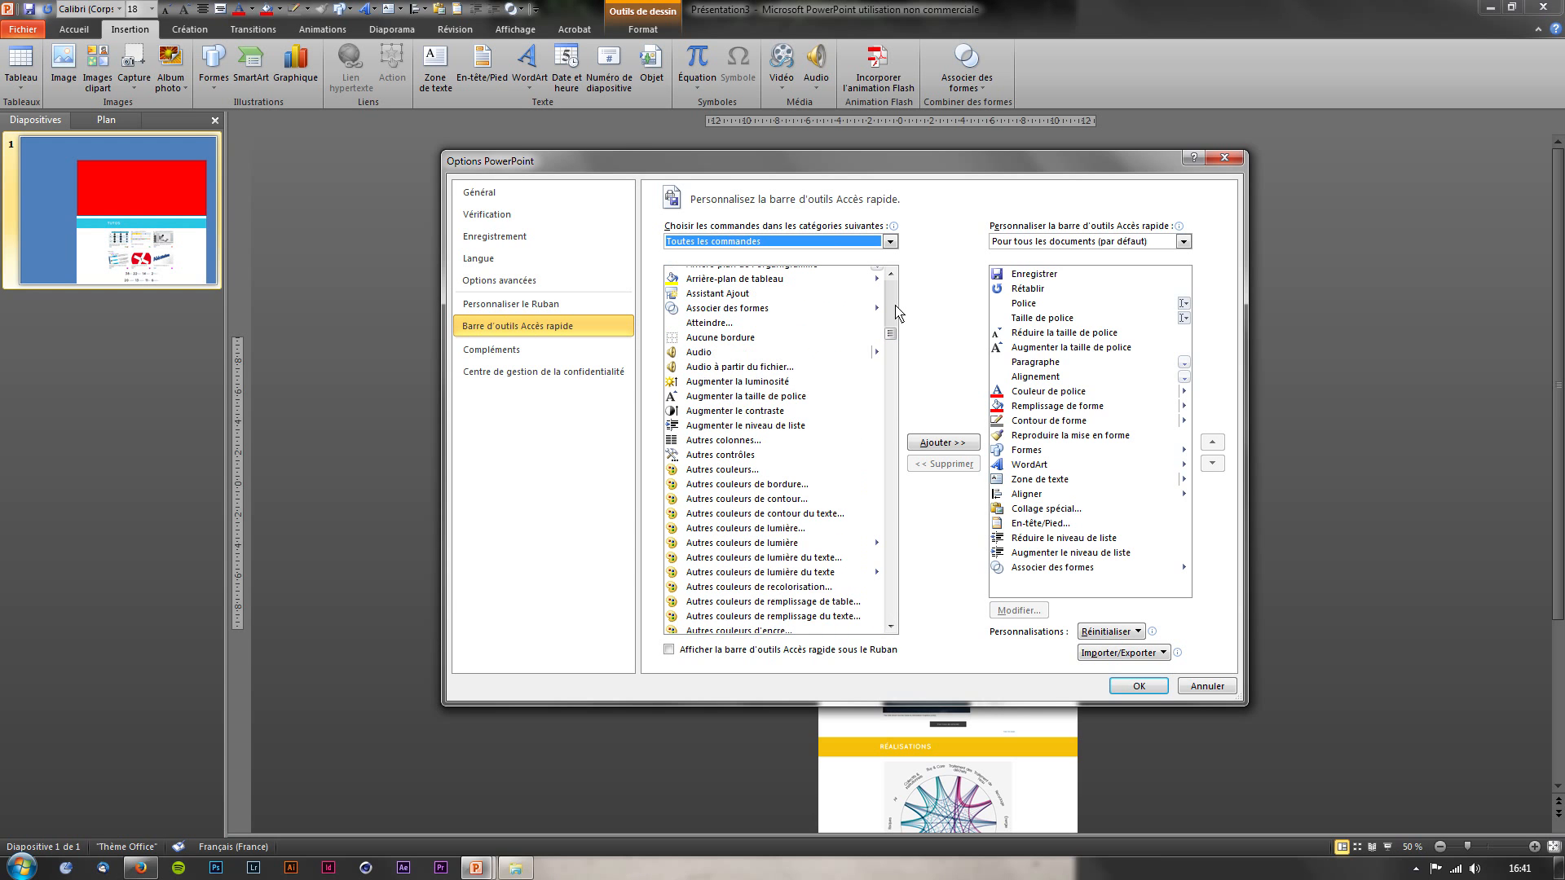
click(772, 312)
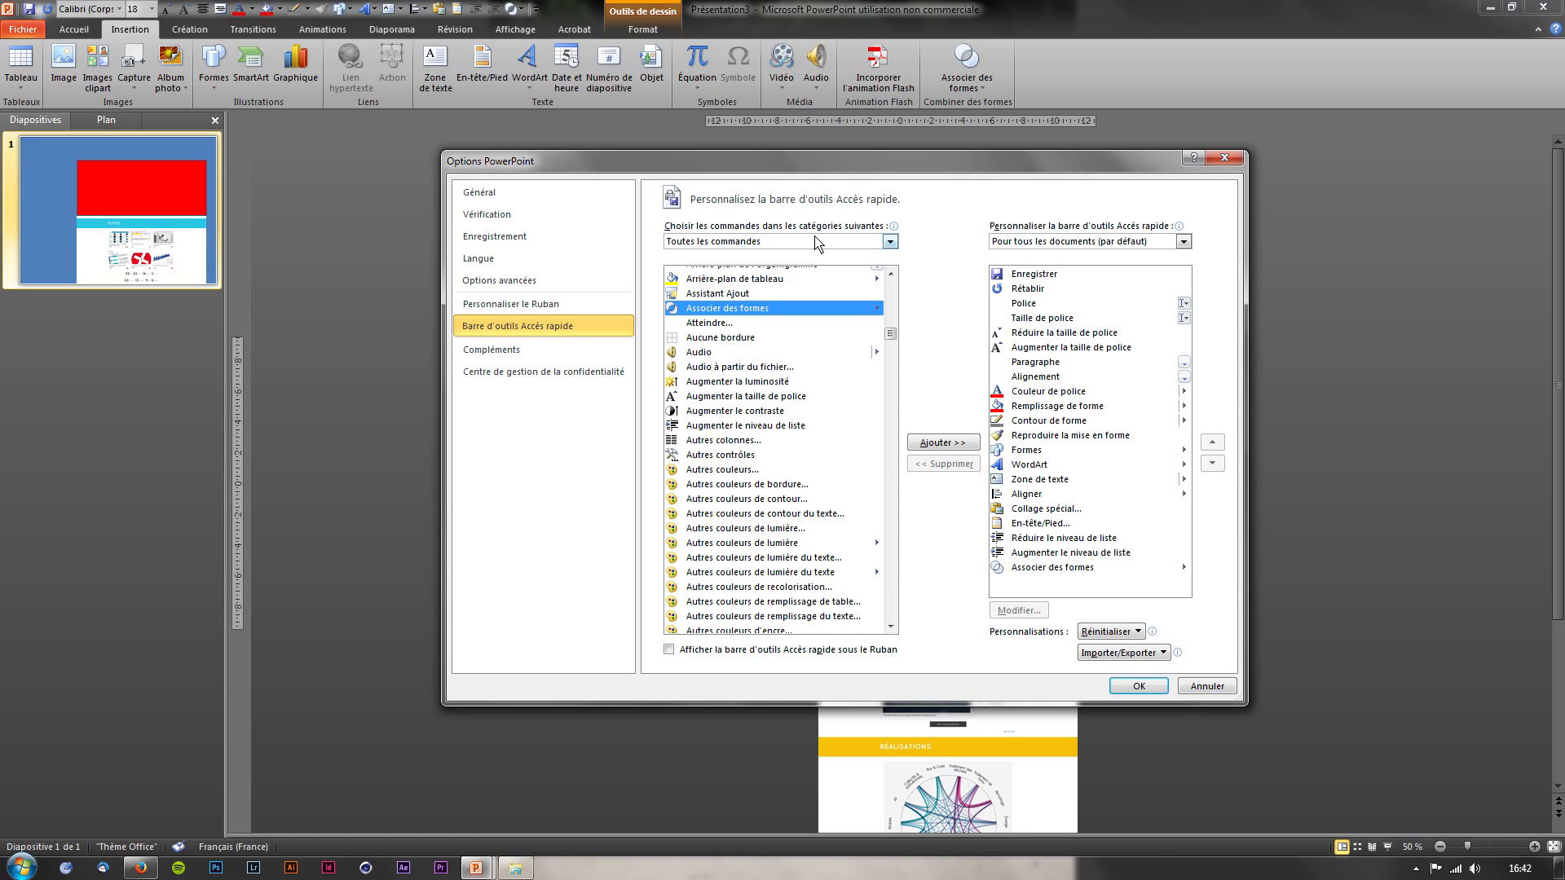
click(1207, 686)
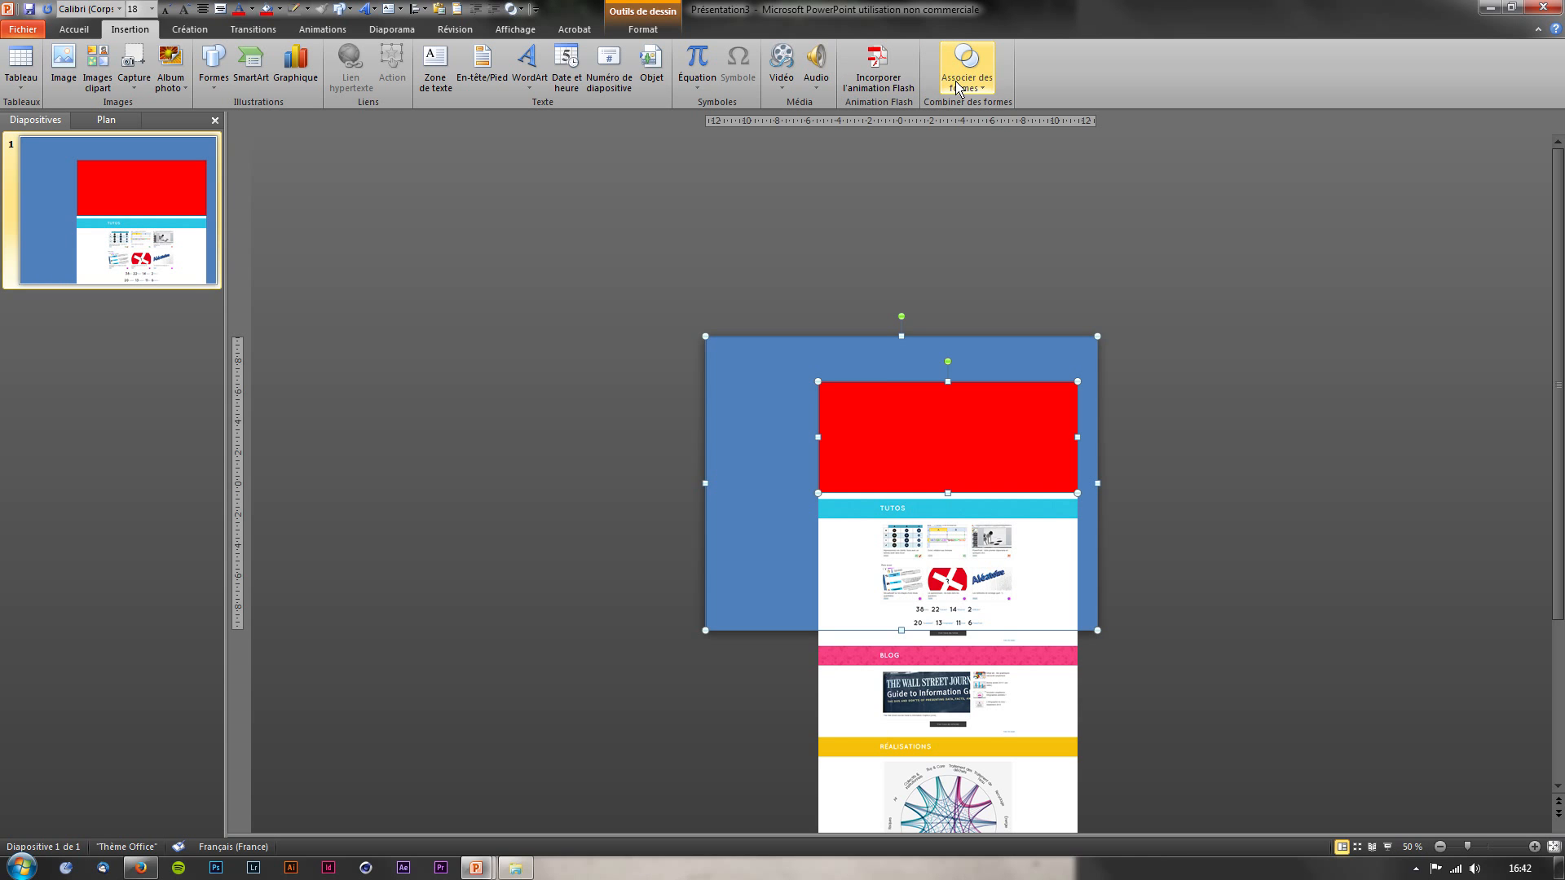
Merge the two selected rectangles with Forme - Combinaison to cut a window over the website screenshot's header
click(979, 92)
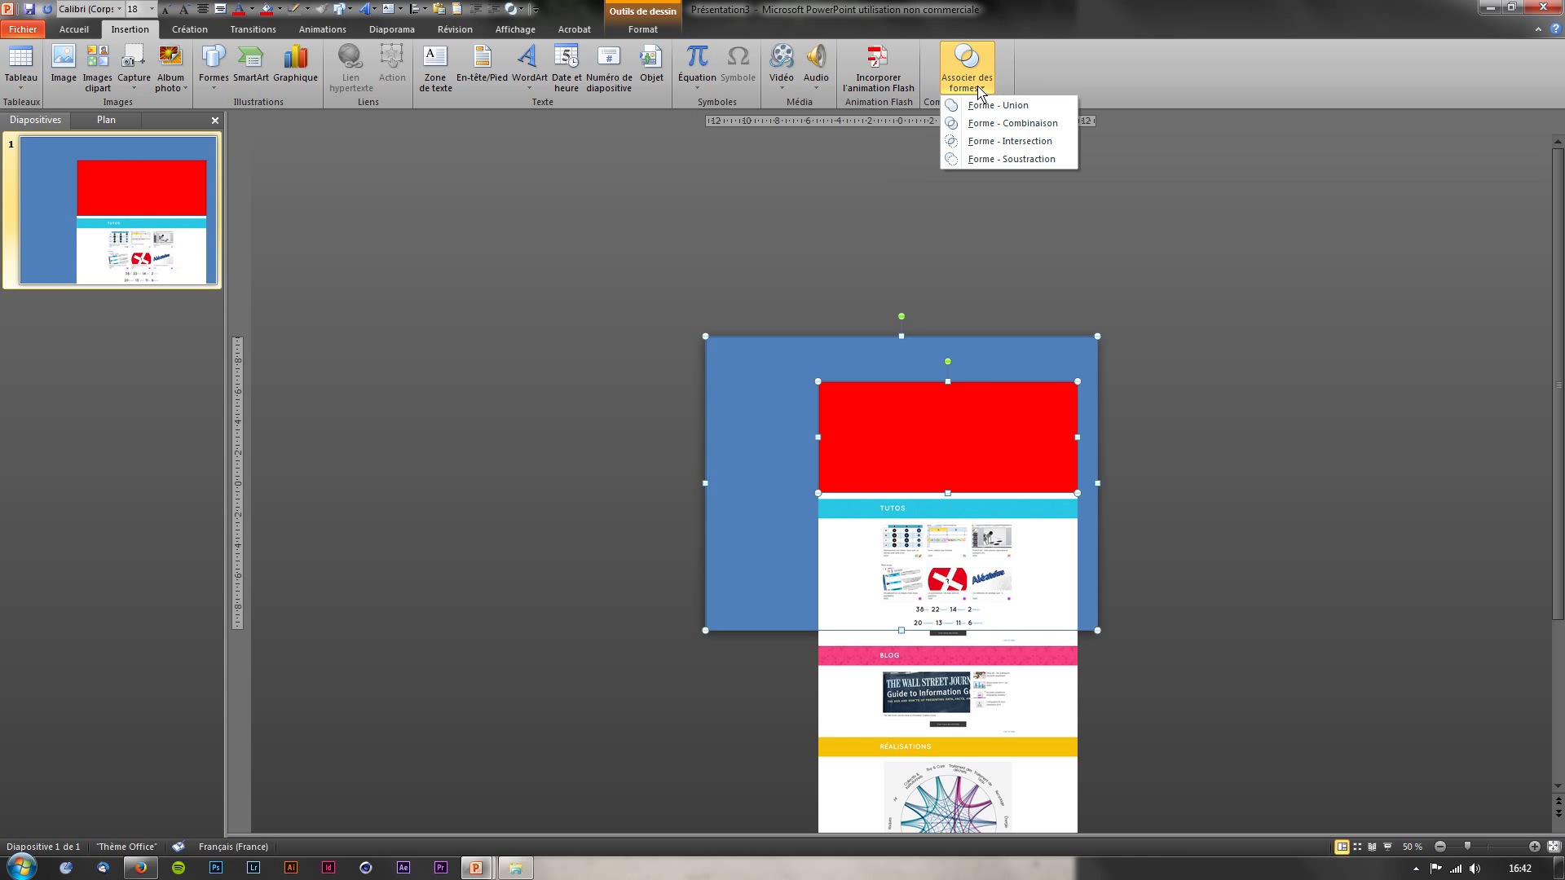
click(998, 124)
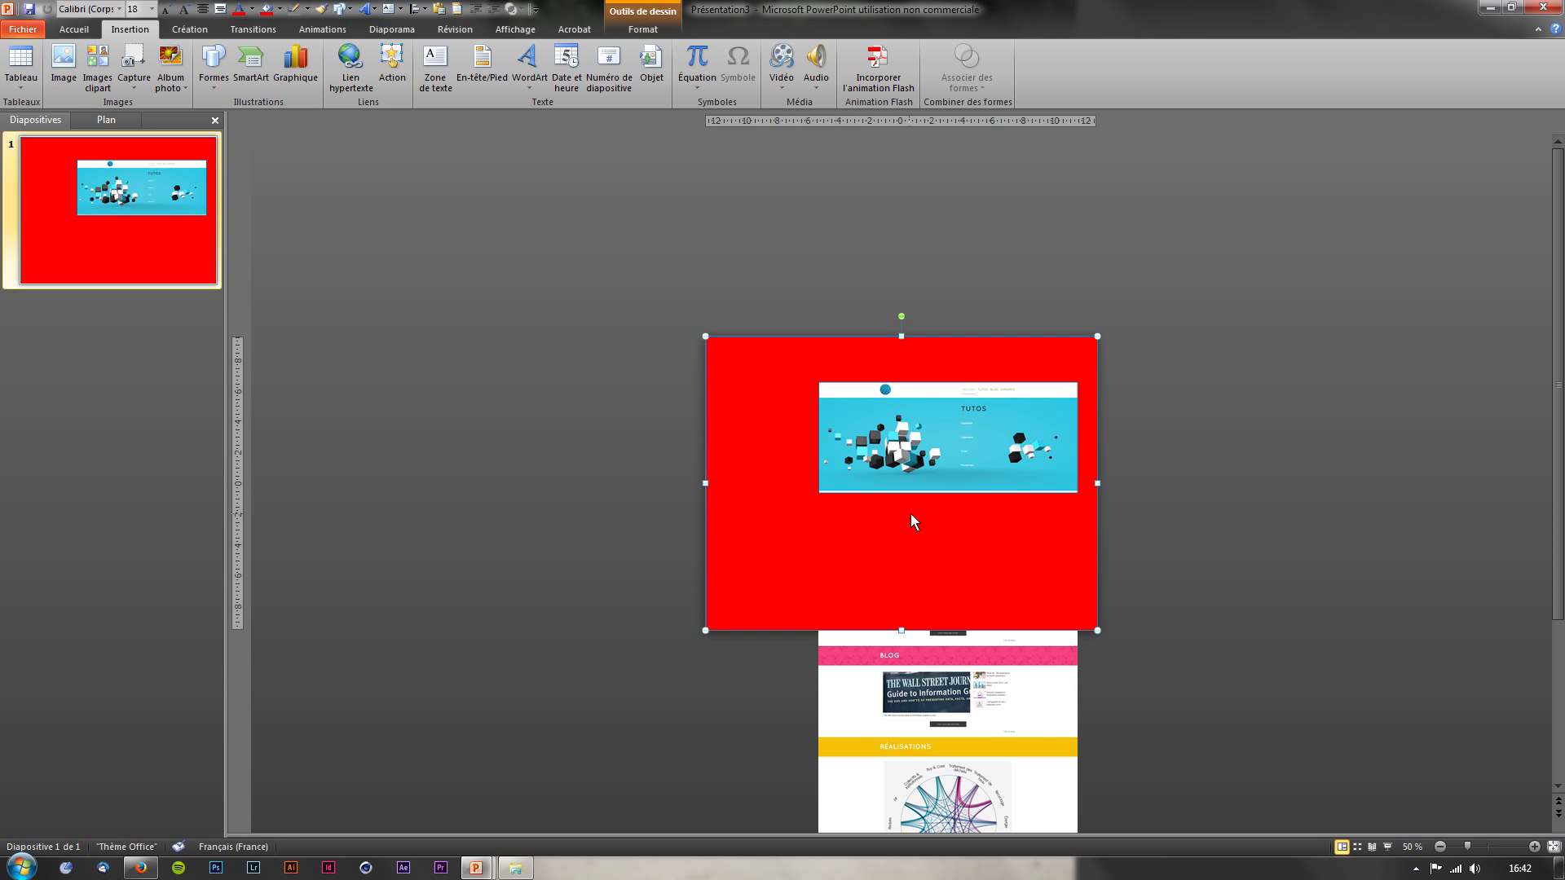
Shift the red frame around over the website screenshot and realign it with the slide edges
drag(747, 362, 819, 368)
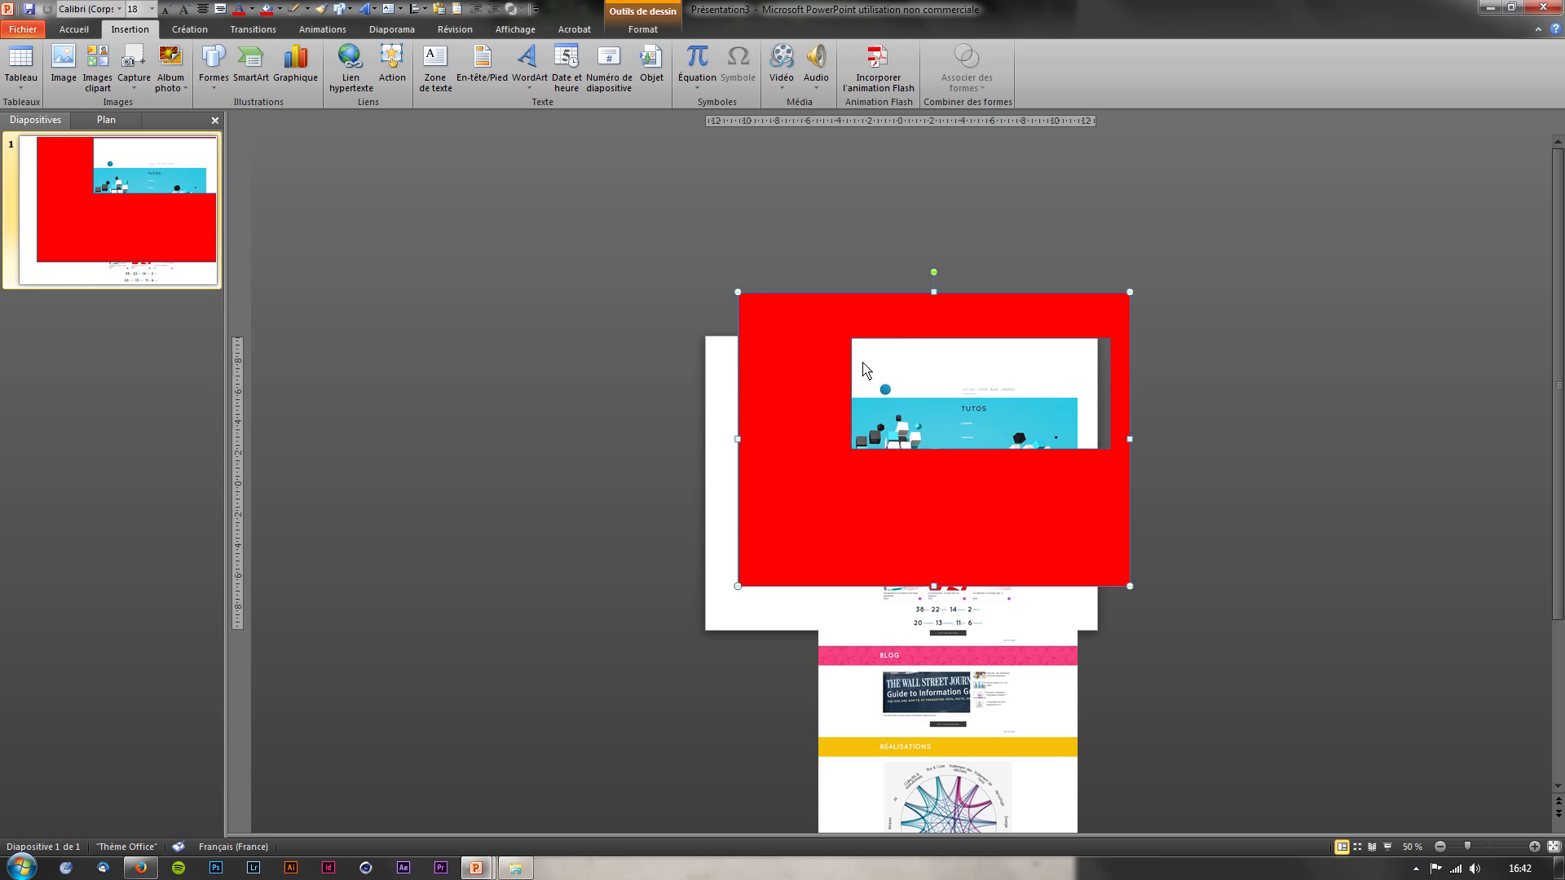
drag(1107, 318, 1018, 407)
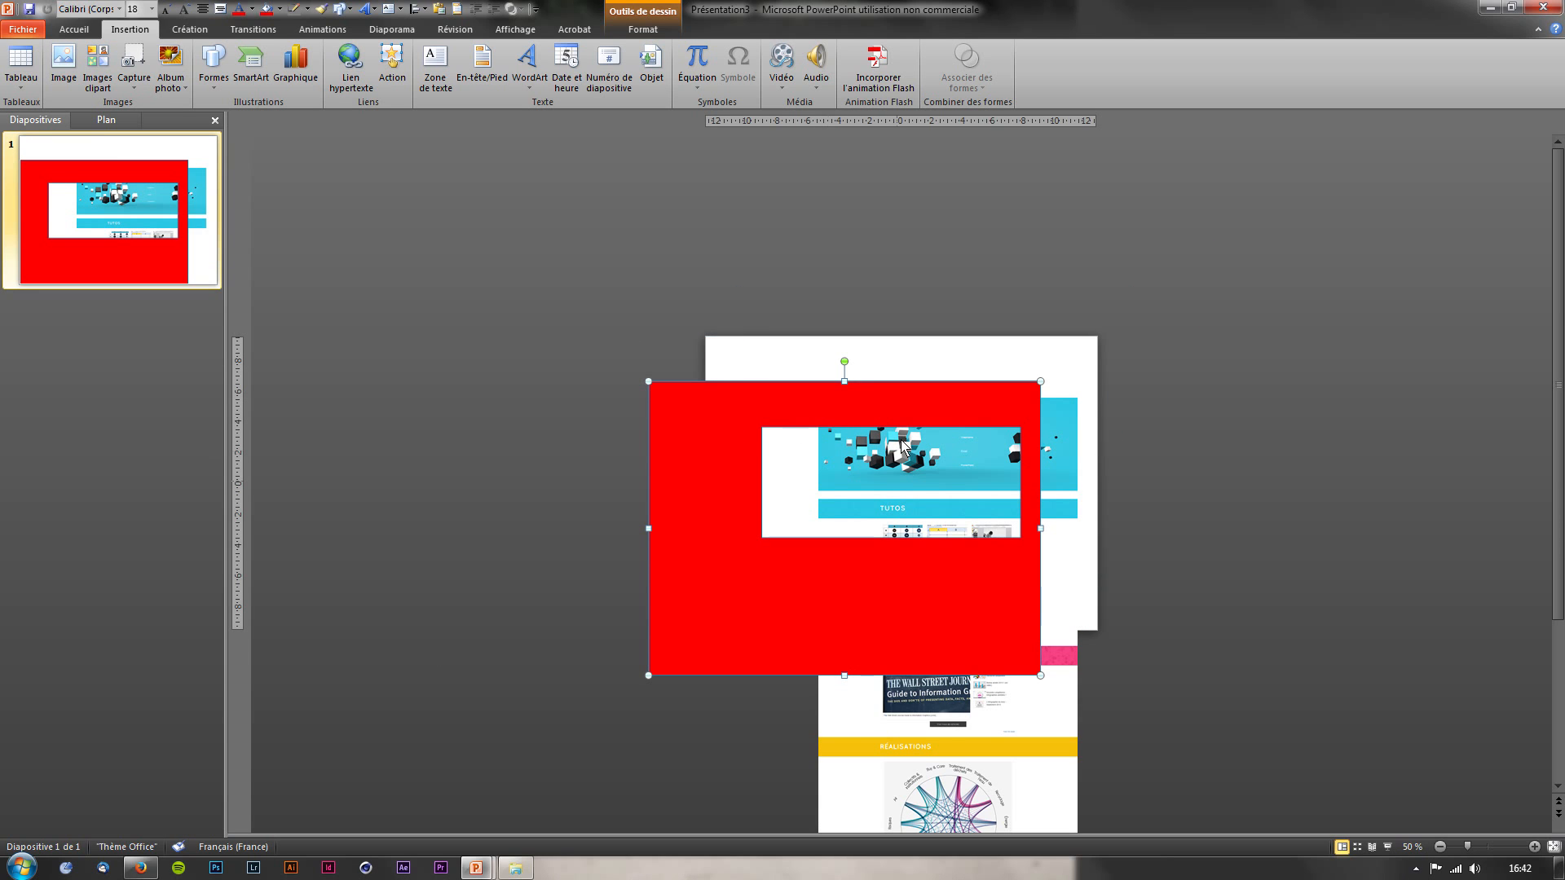
drag(756, 424, 791, 375)
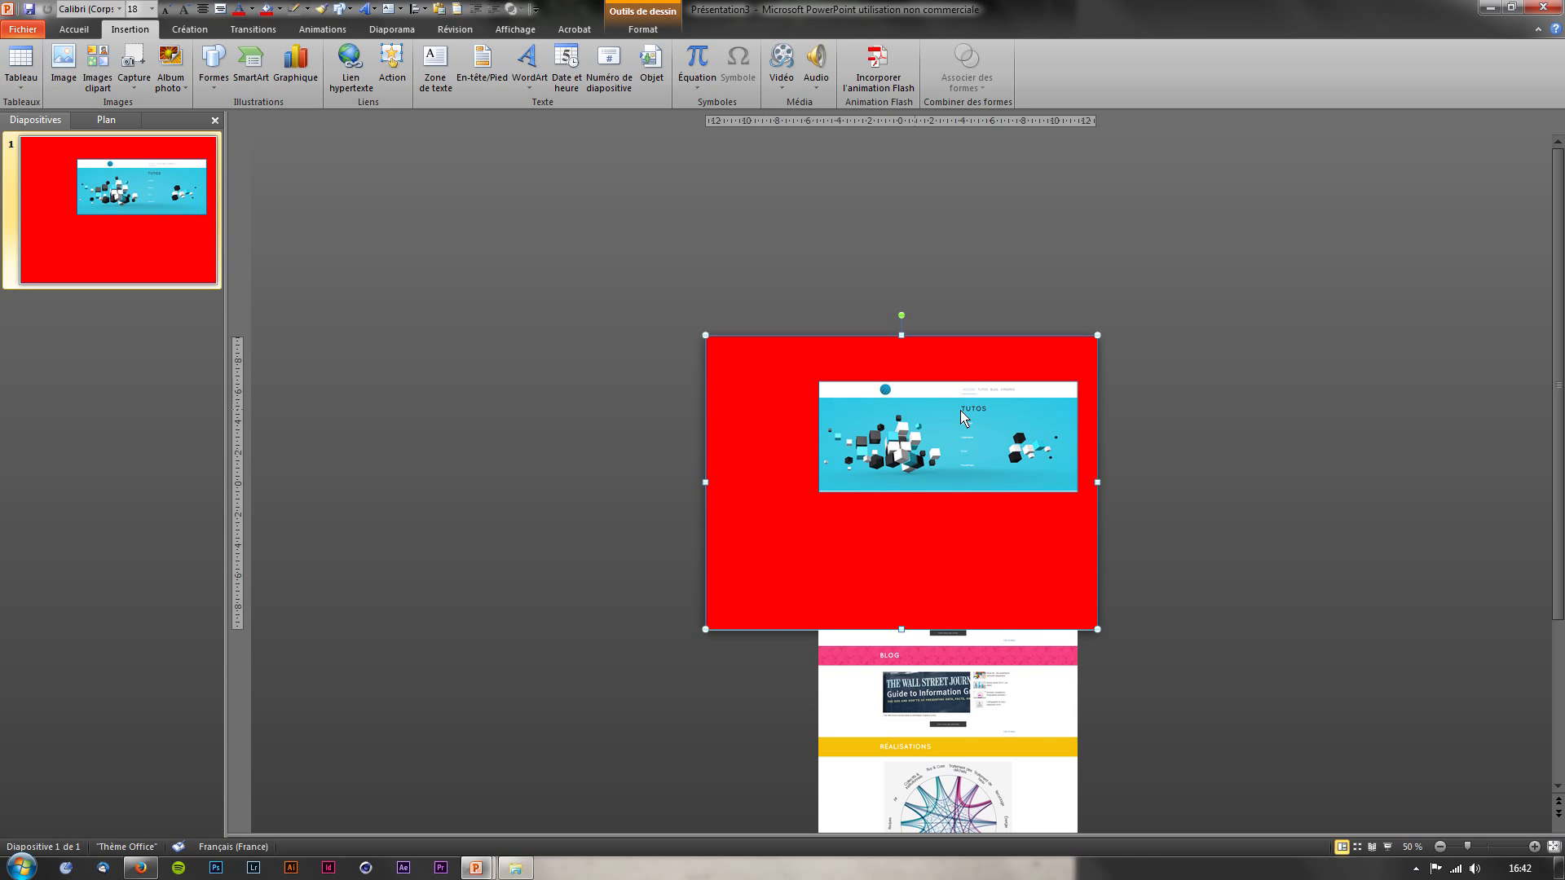
Fill the frame with a light grey theme colour and remove its outline
click(280, 9)
click(265, 54)
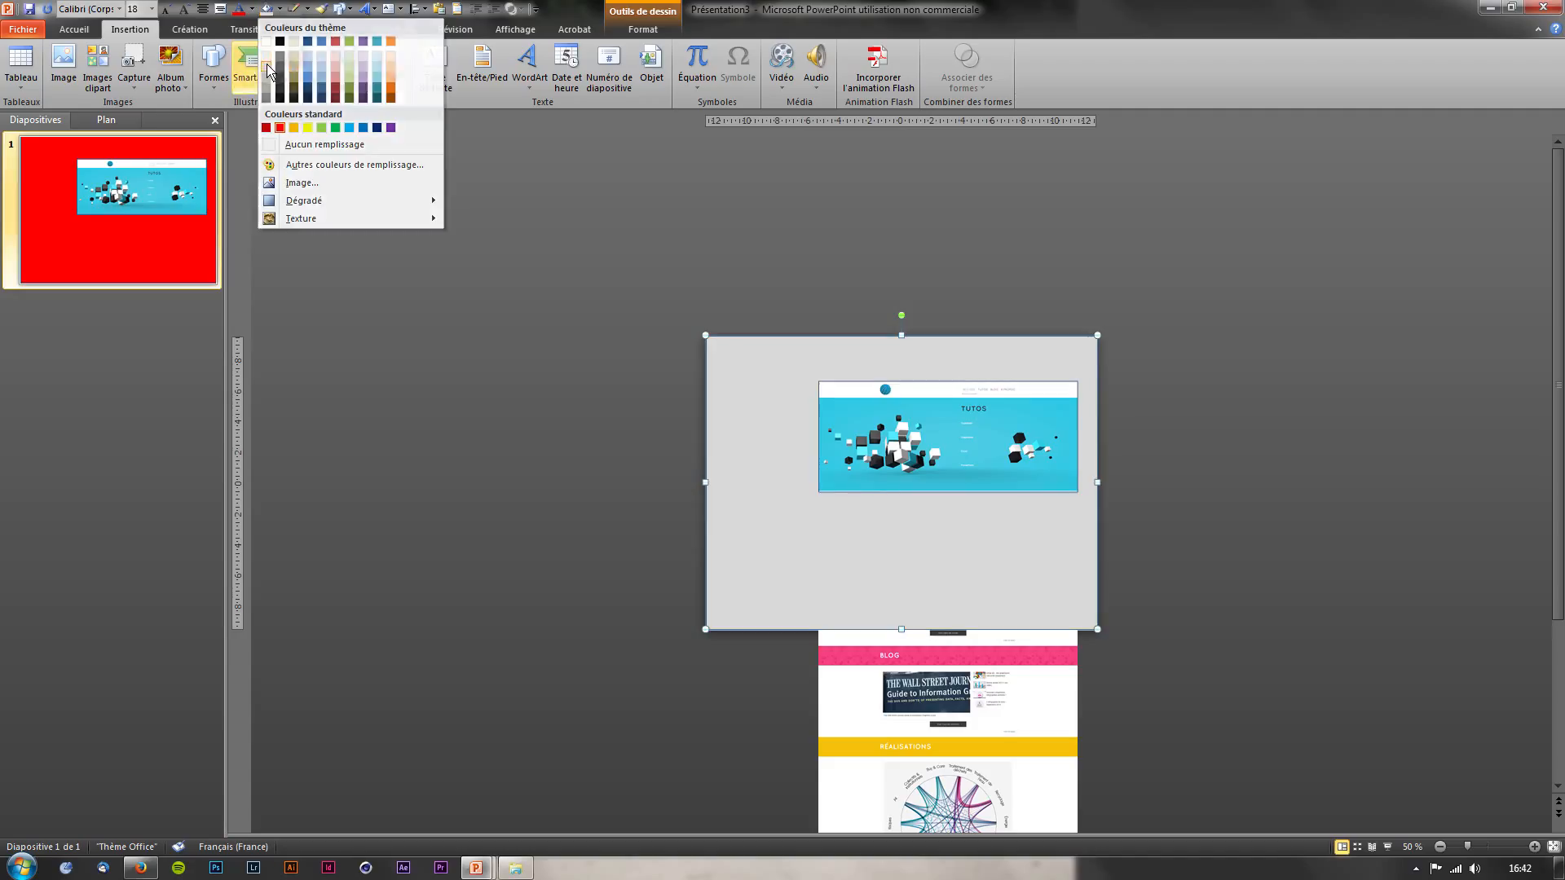
click(307, 9)
click(307, 144)
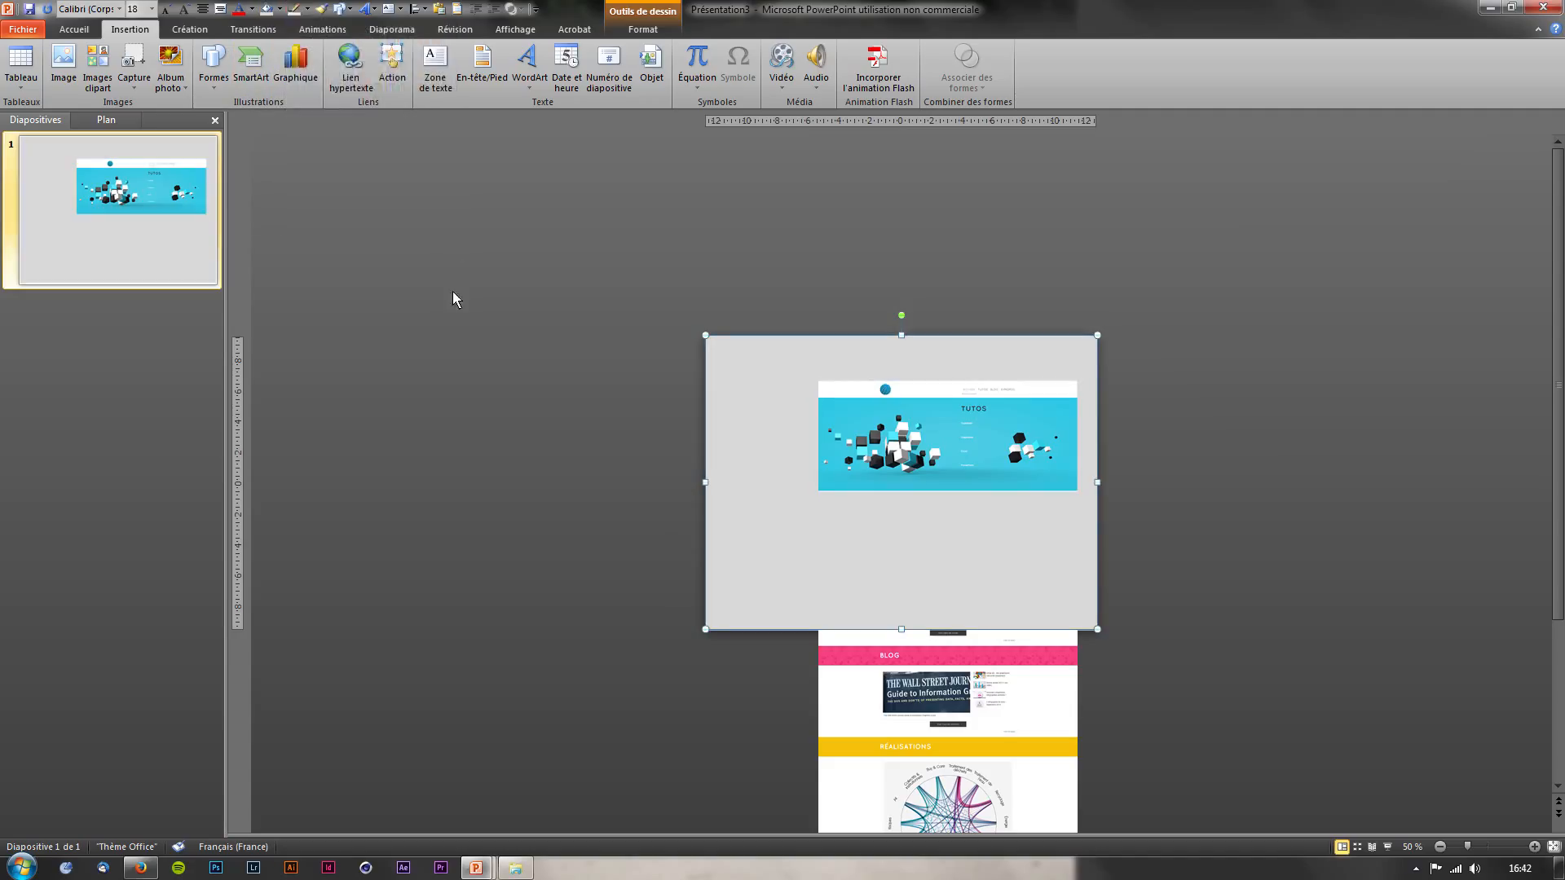
Preview the slide as a full-screen slide show and return to editing
click(520, 325)
click(774, 384)
key(F5)
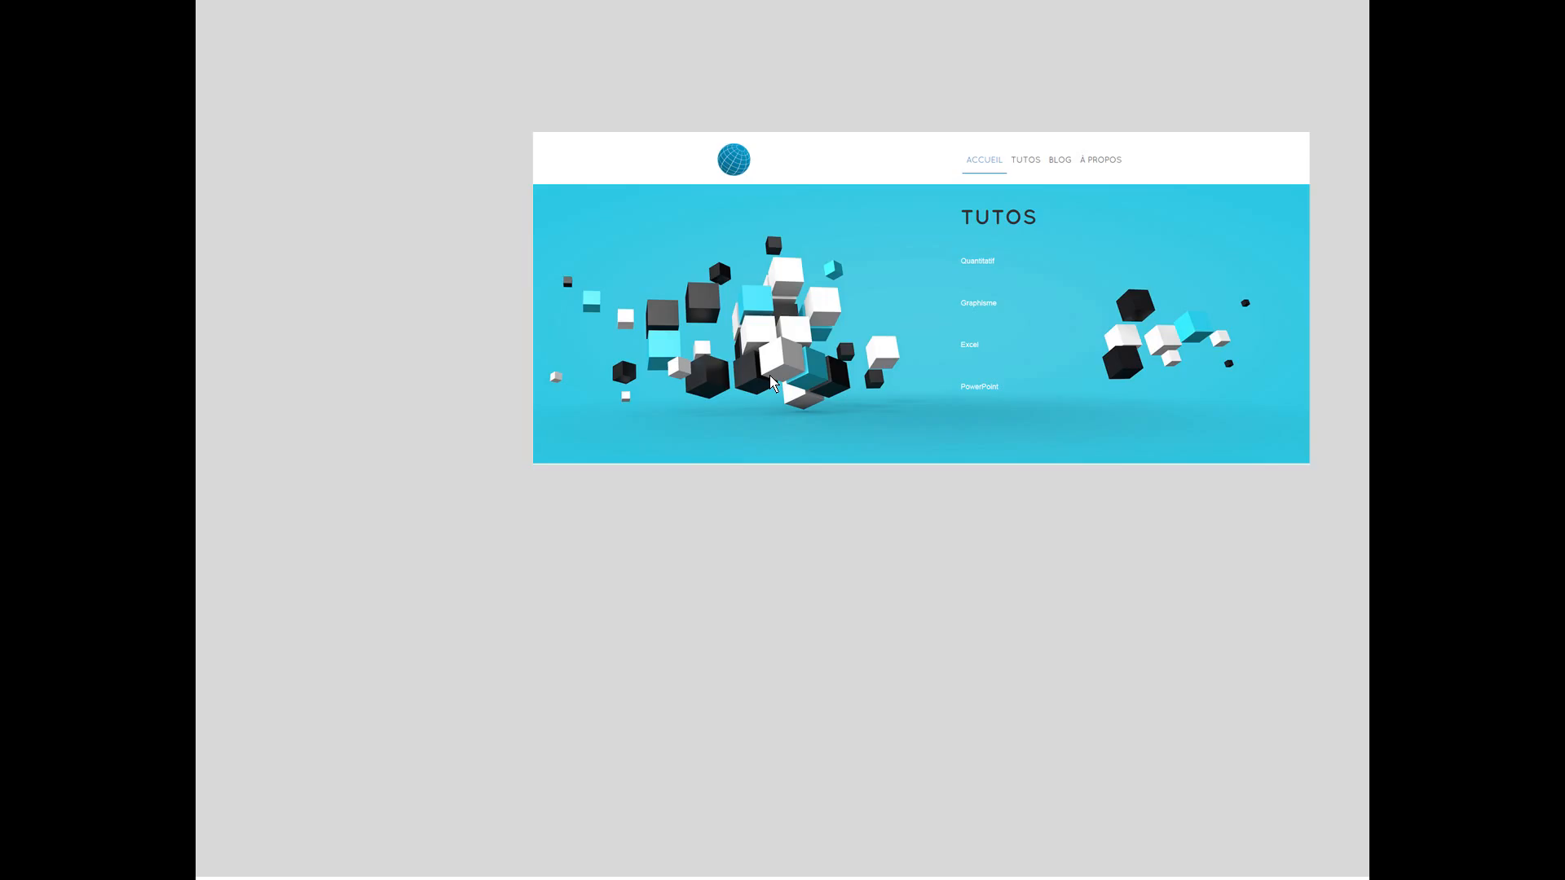
key(Escape)
Try moving the website screenshot behind the frame's window and undo the move
drag(873, 418, 1029, 398)
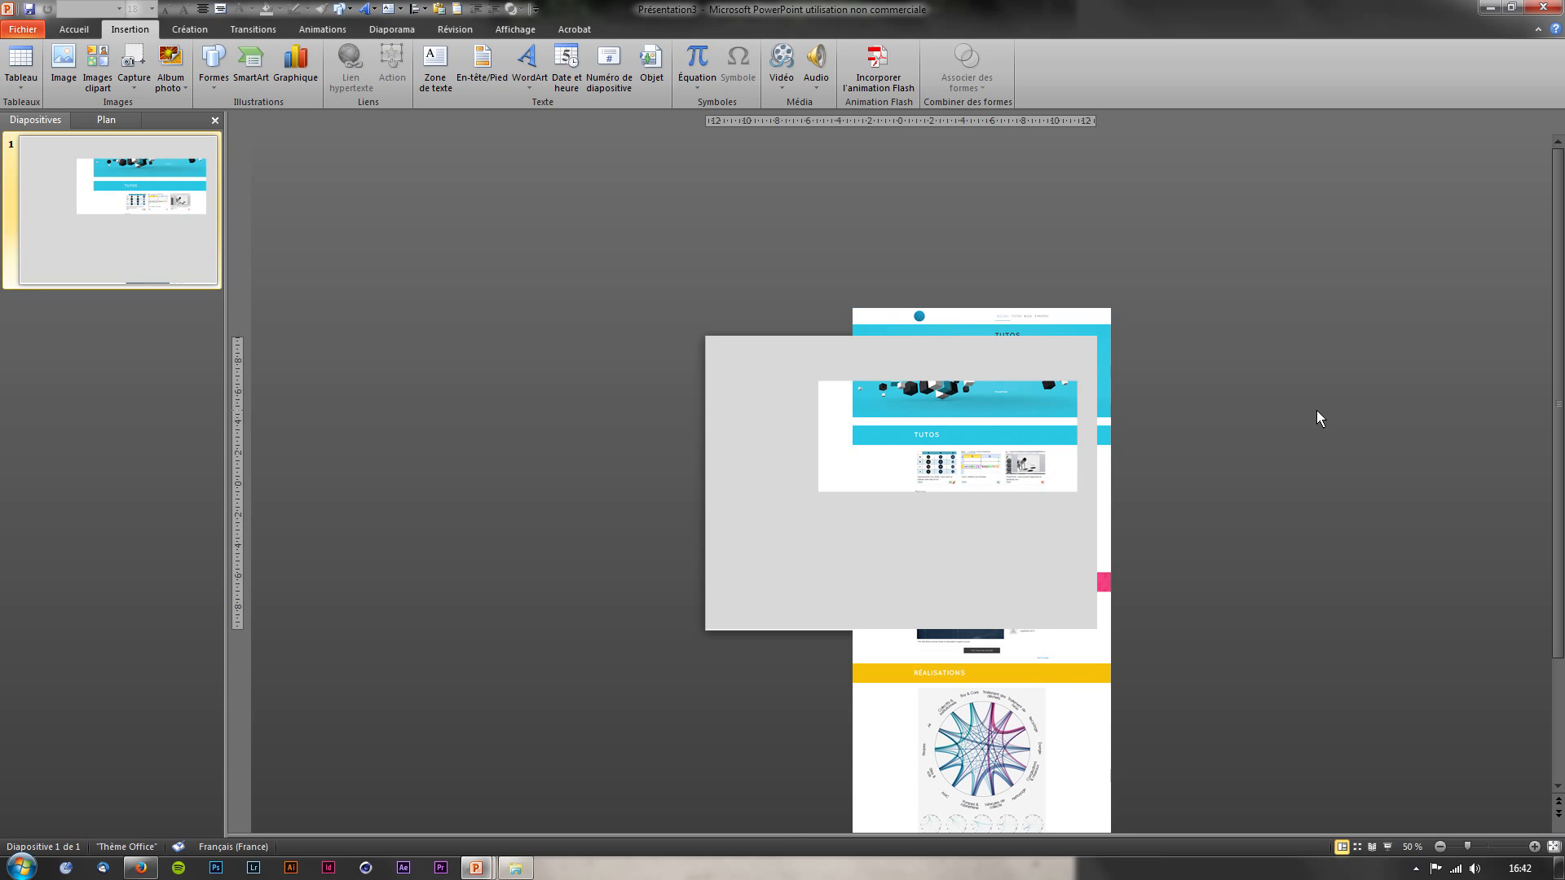
key(ctrl+z)
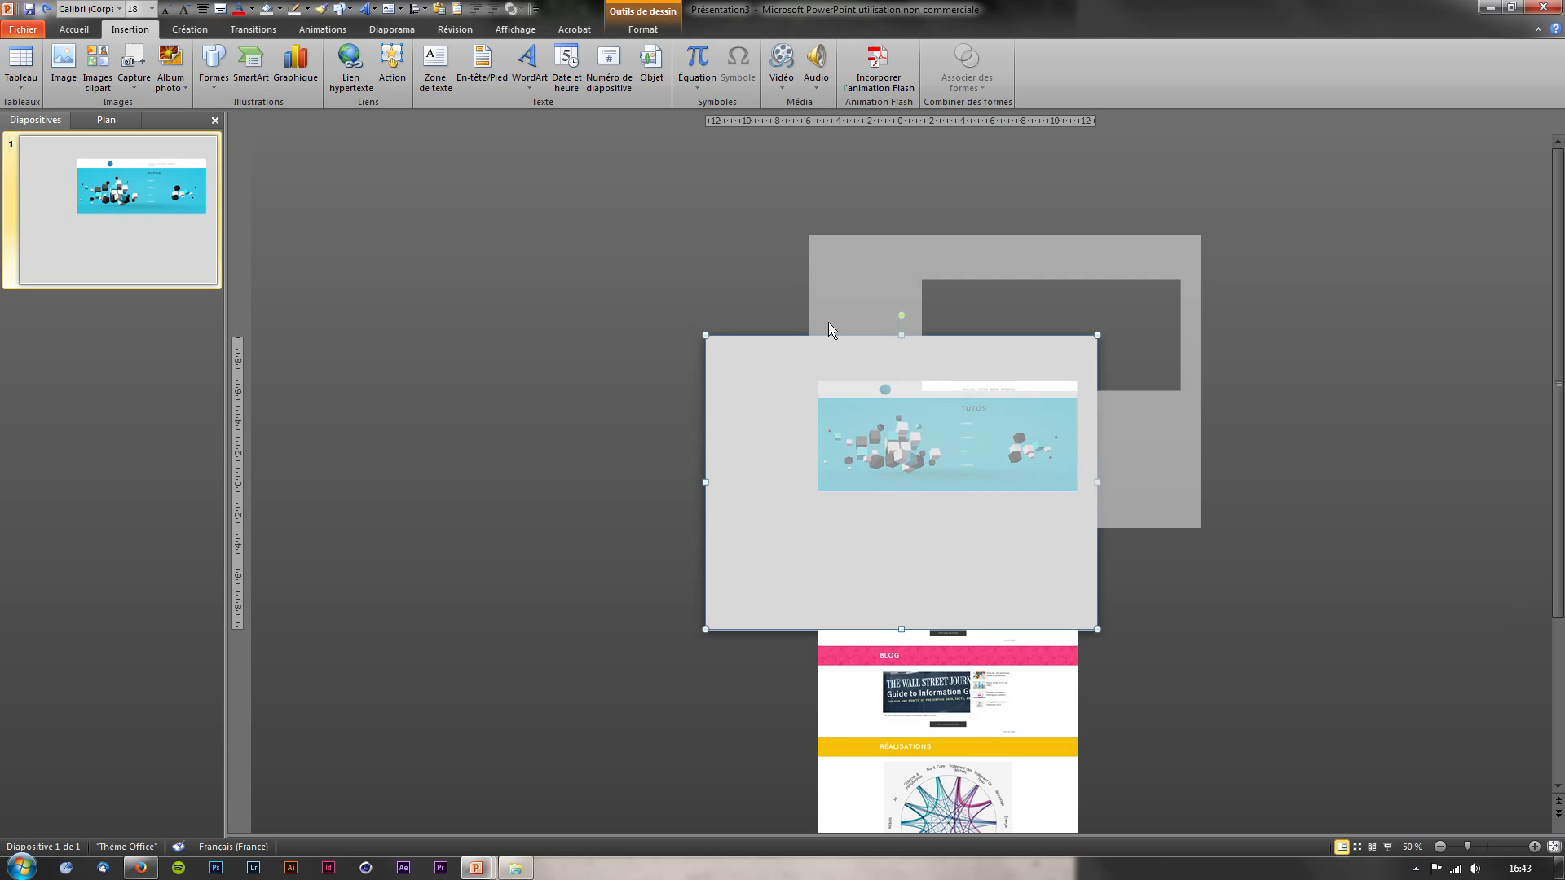
Set the slide background to a picture or texture fill with the default woven texture, and apply it to all slides
right_click(730, 440)
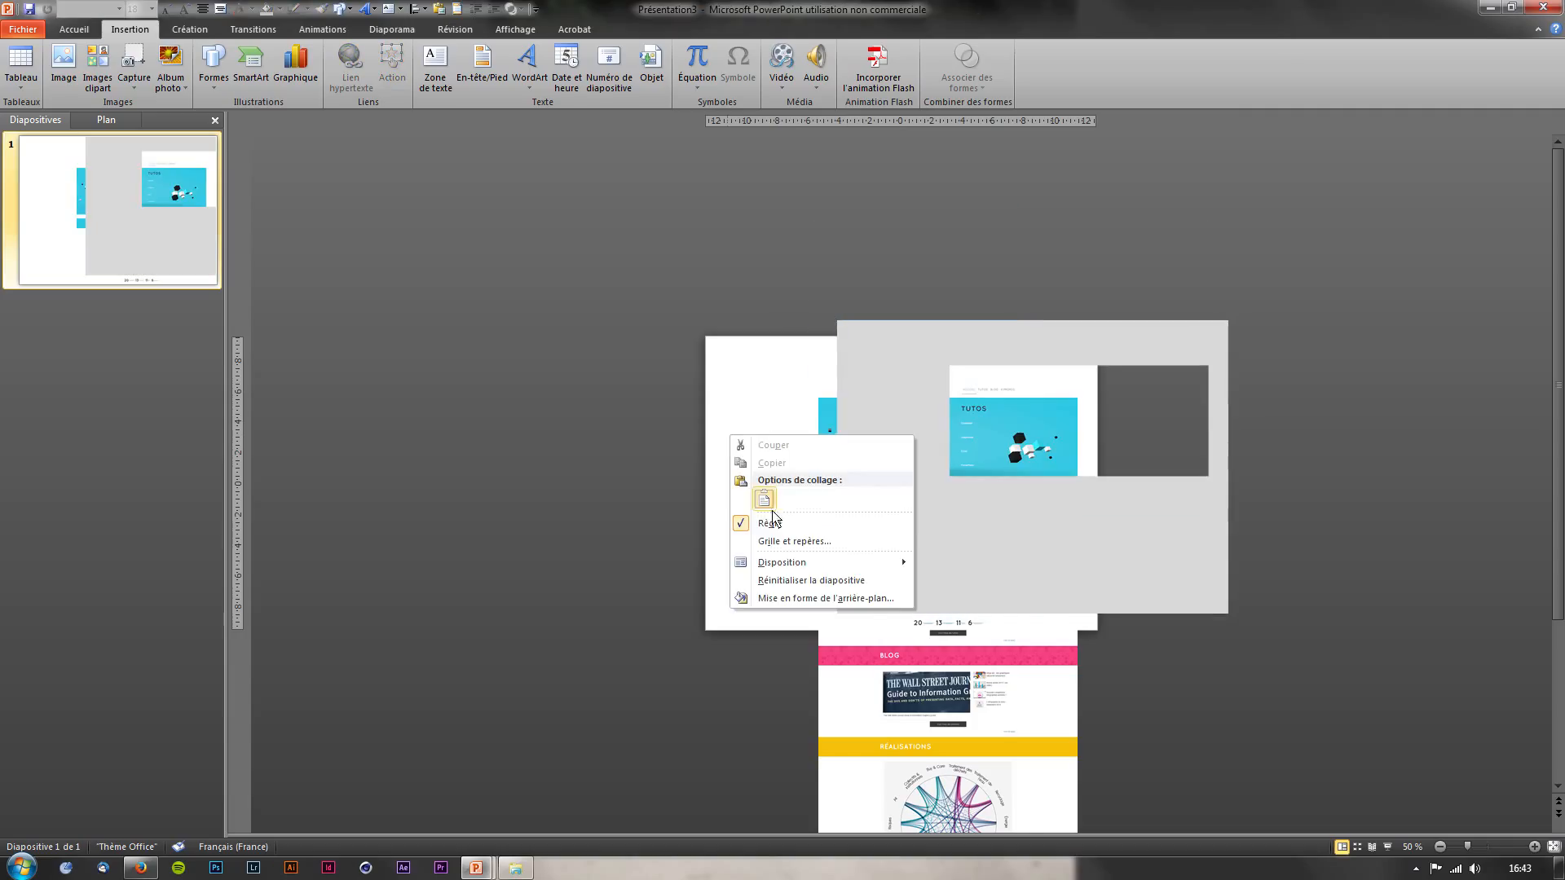
click(805, 599)
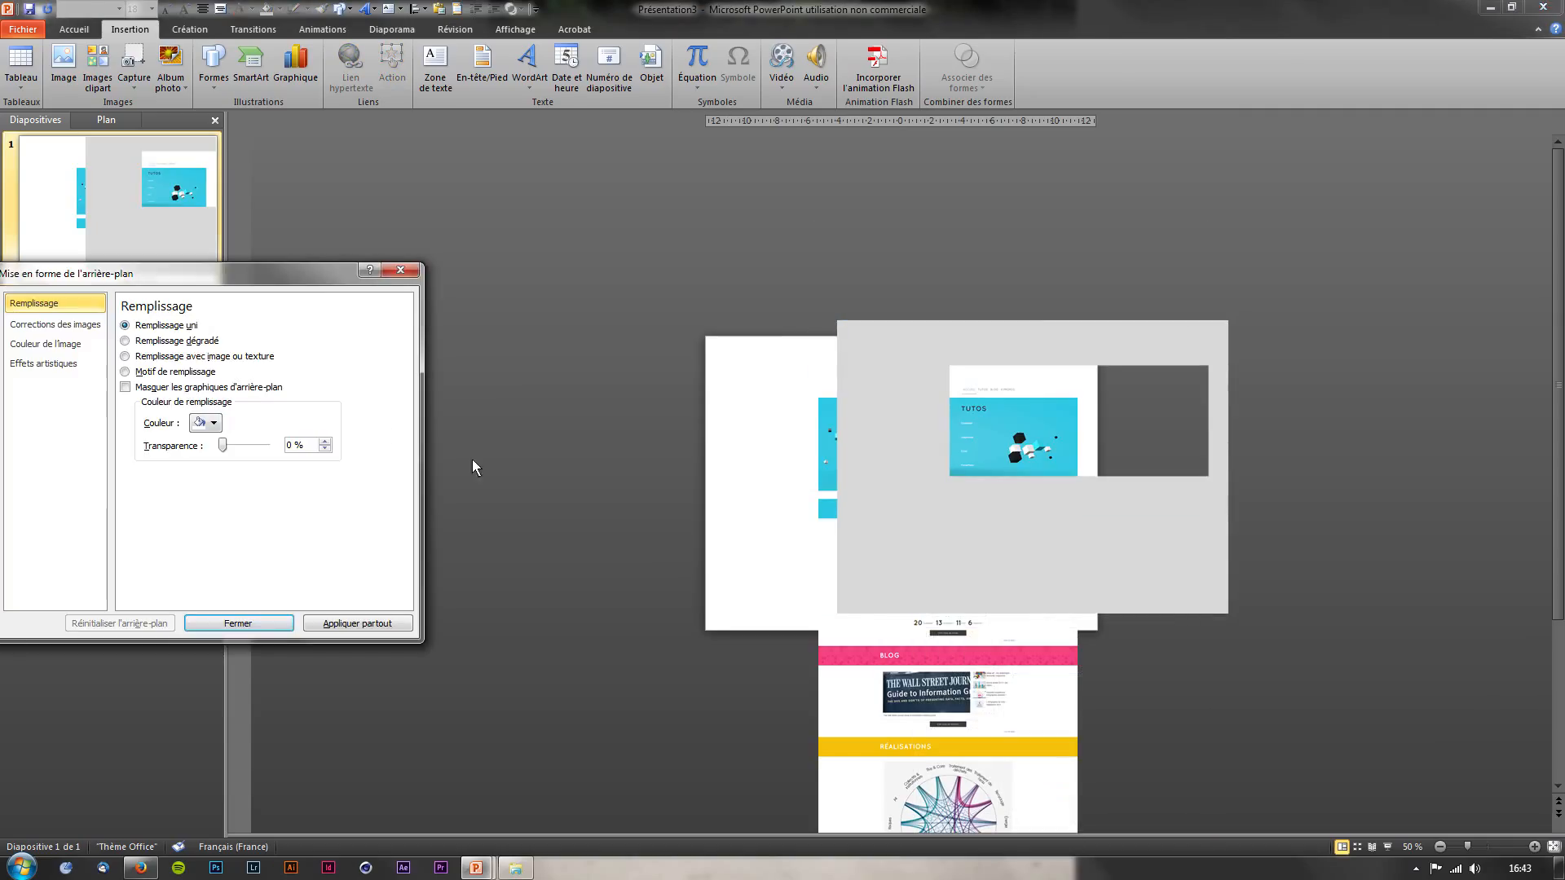
drag(243, 289, 528, 287)
click(489, 343)
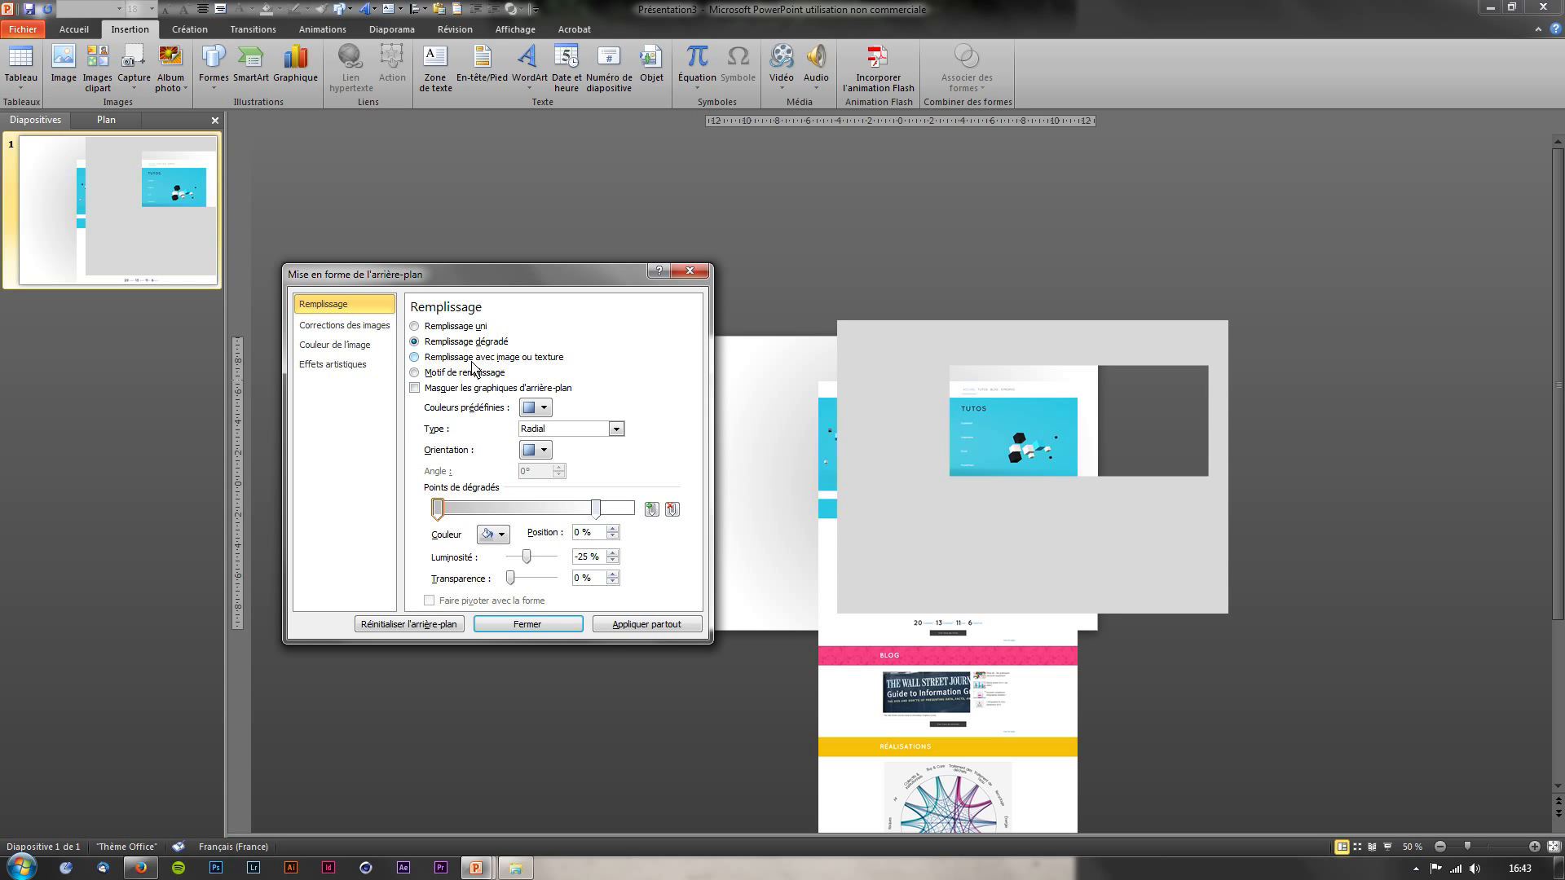
click(472, 359)
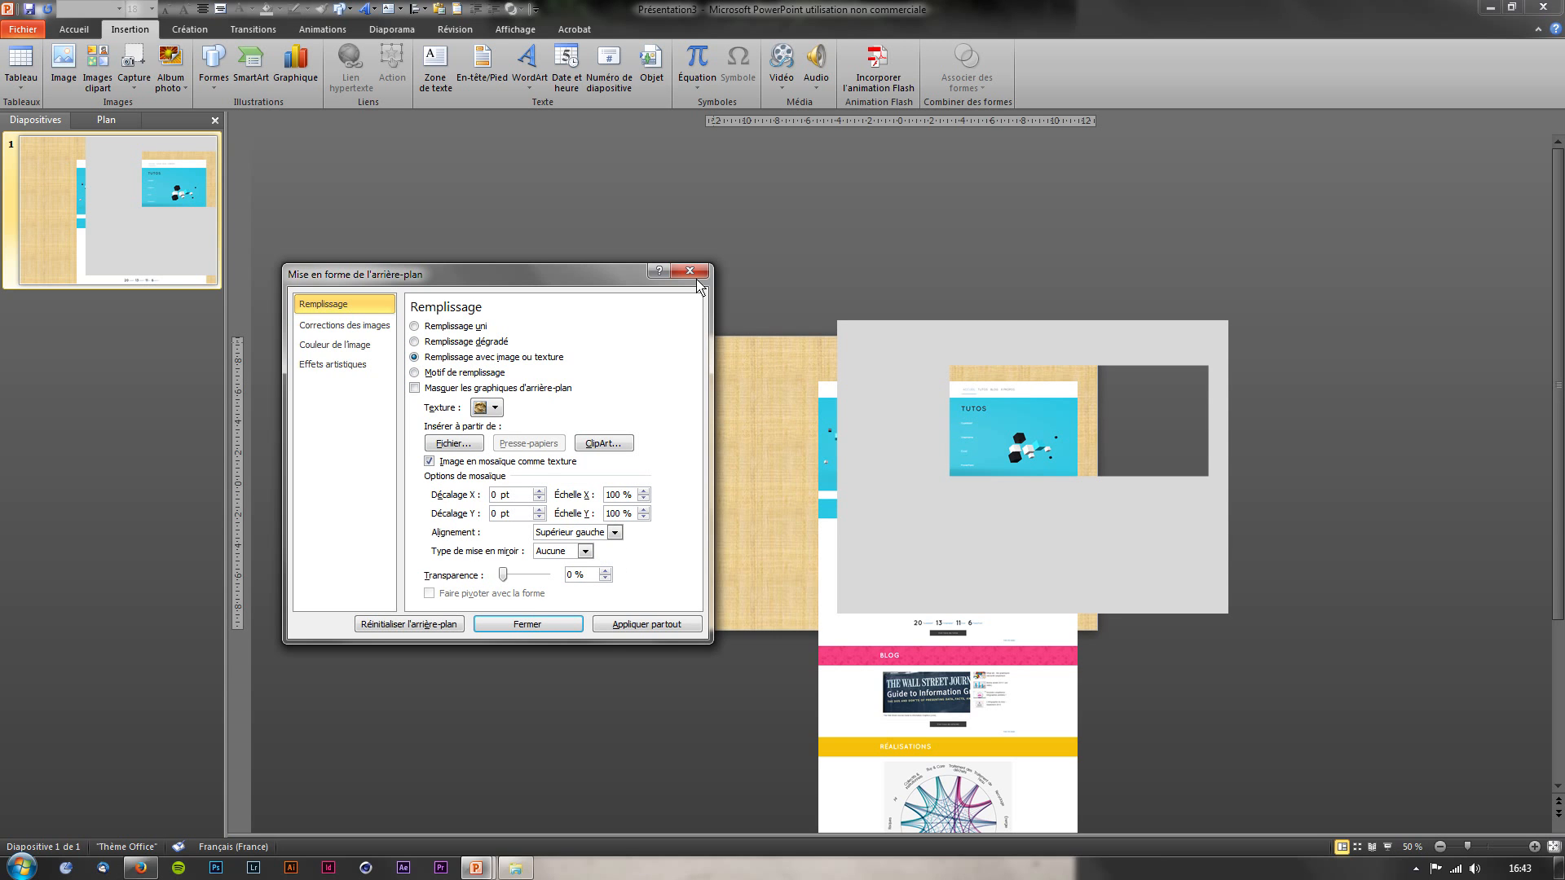
click(607, 626)
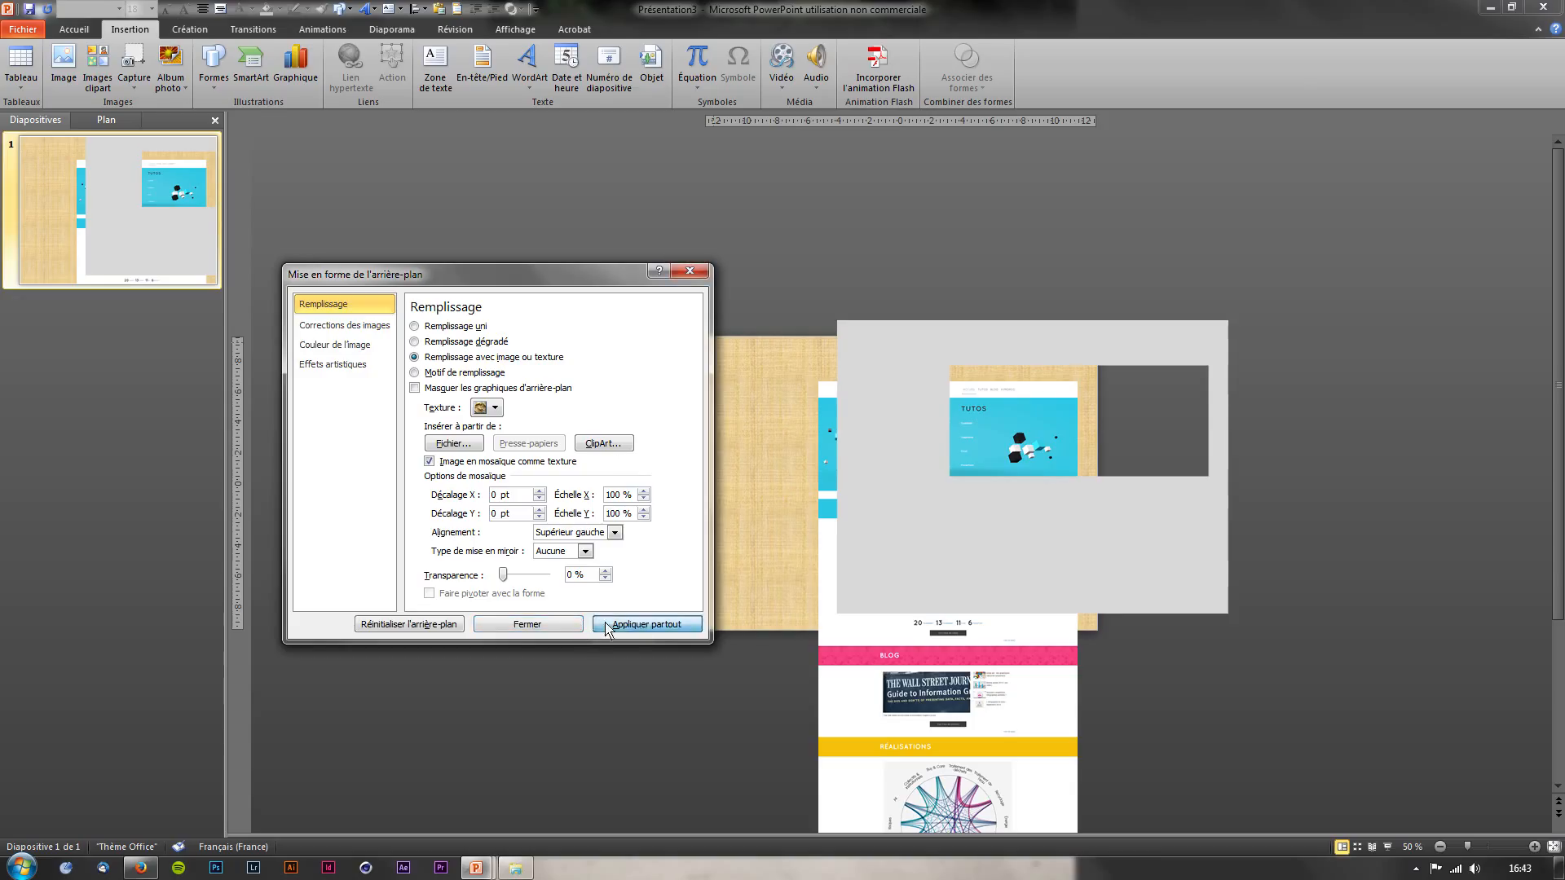
click(522, 625)
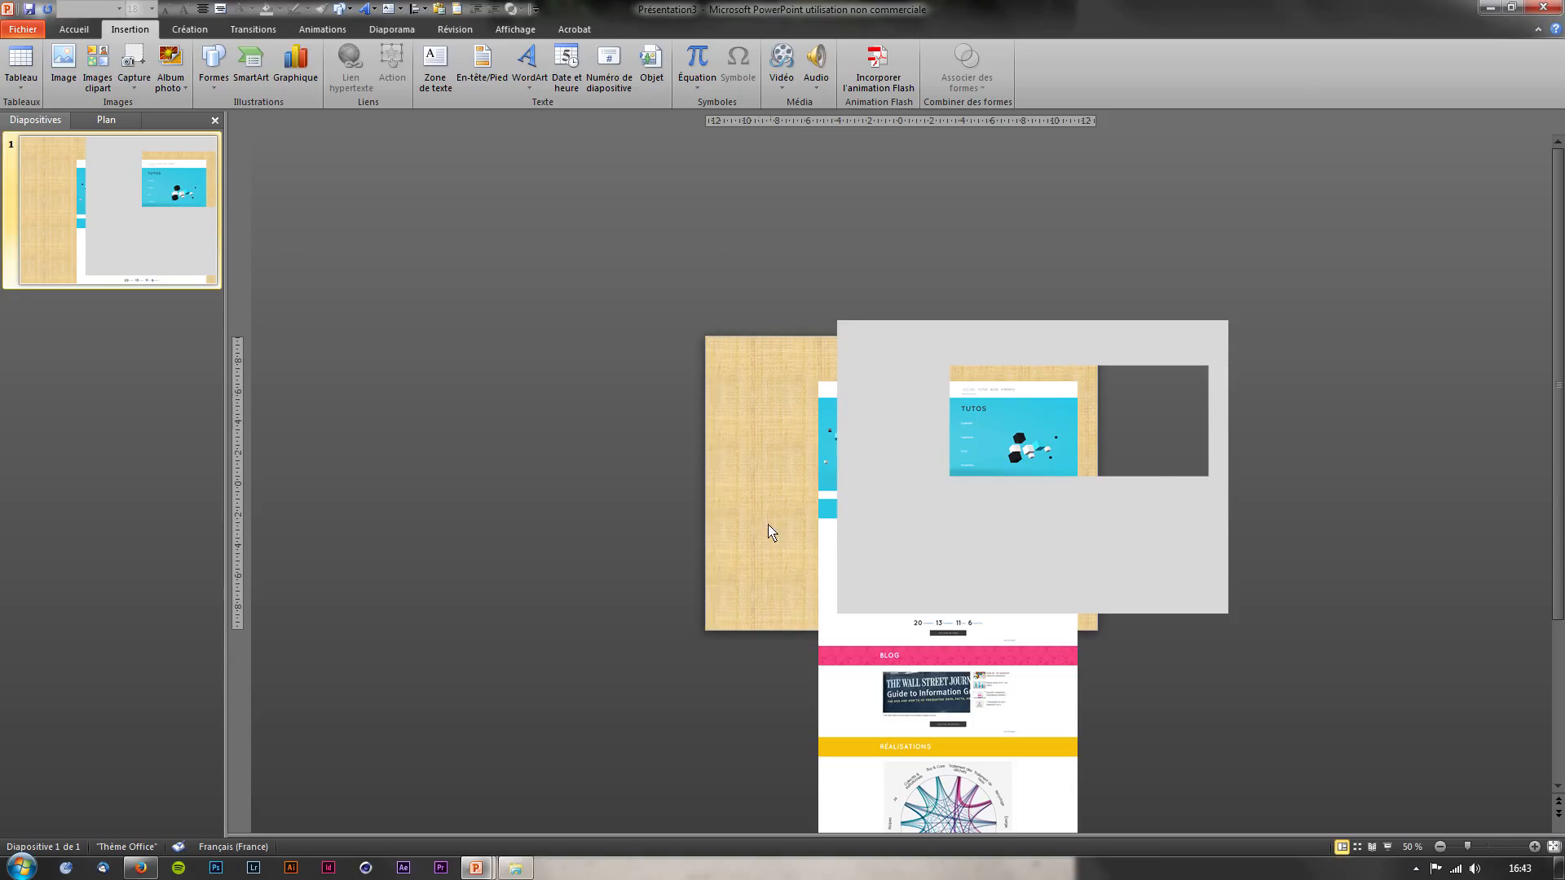
Move the grey frame back to cover the whole slide, with its window over the website screenshot's header and cube banner
scroll(761, 486, up, 5)
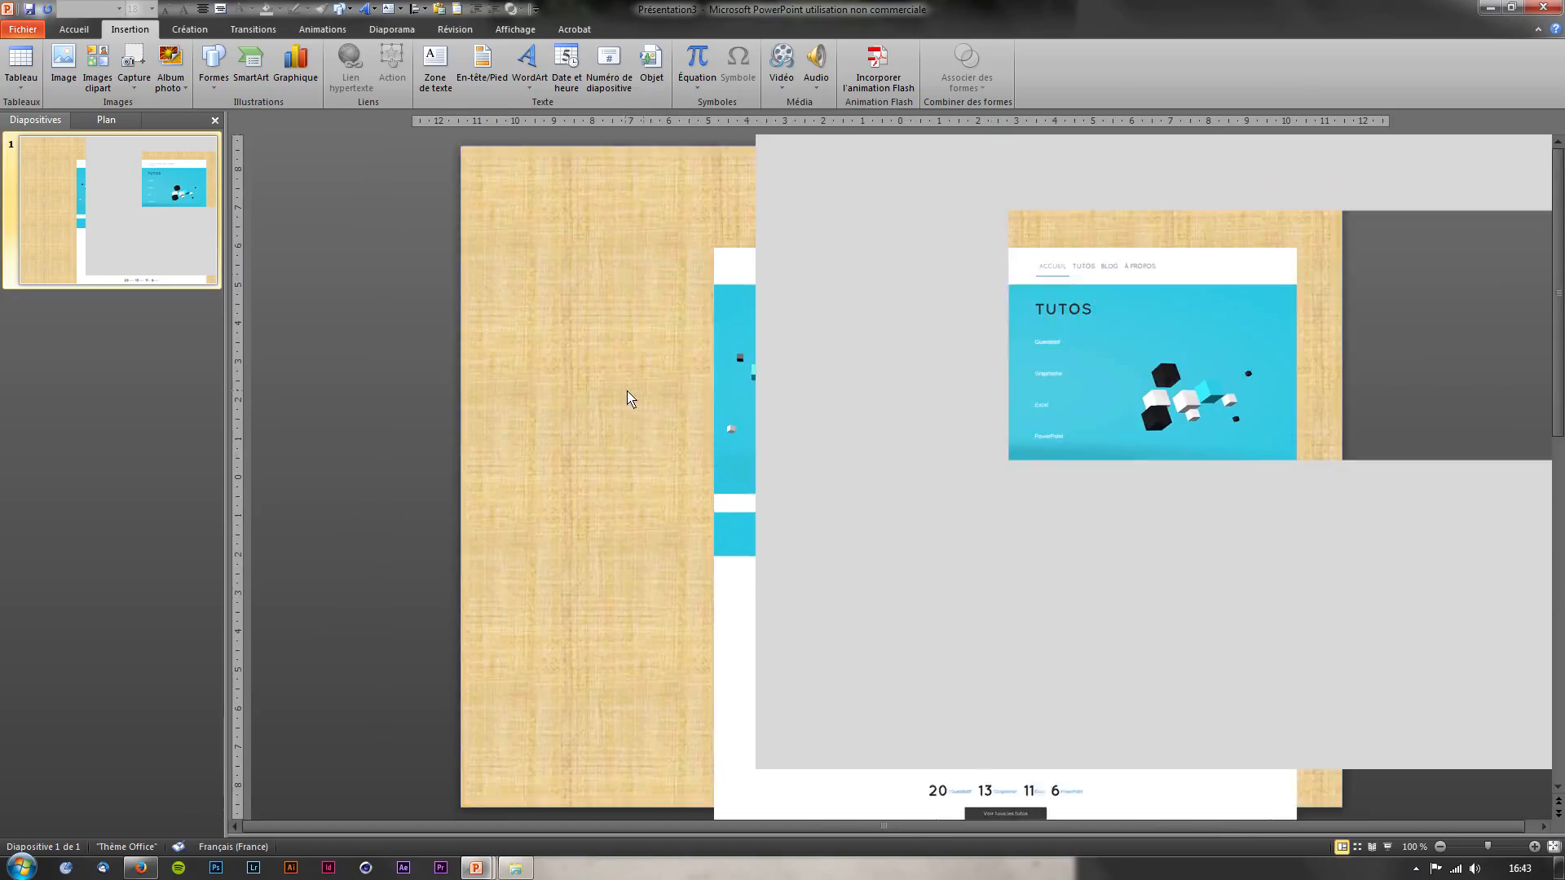
mouse_move(829, 329)
mouse_down()
mouse_move(815, 350)
mouse_move(699, 379)
mouse_up()
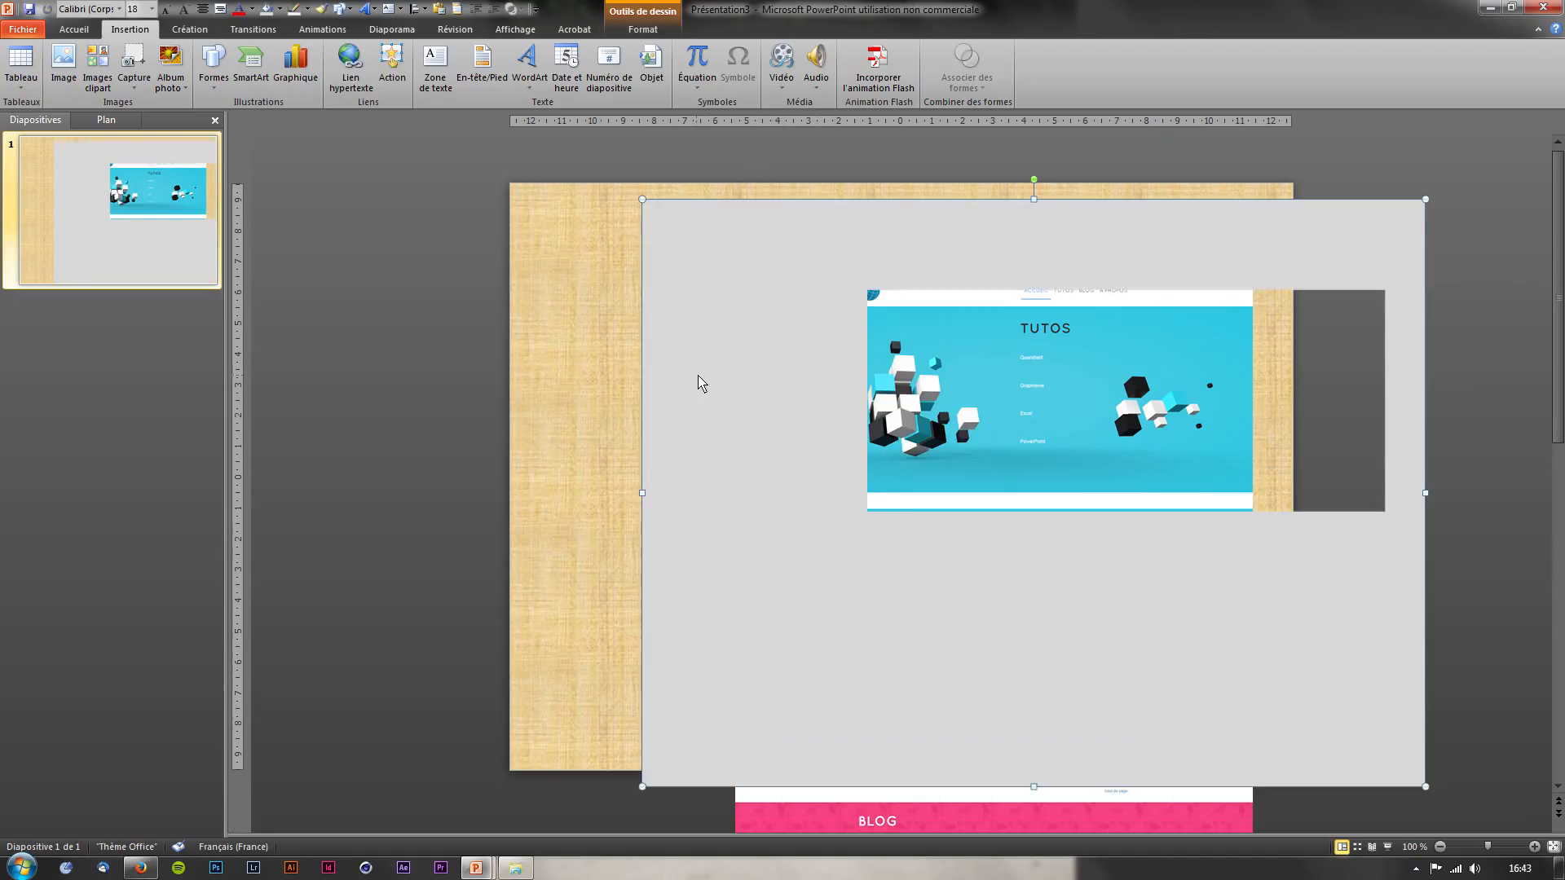
drag(597, 399, 608, 397)
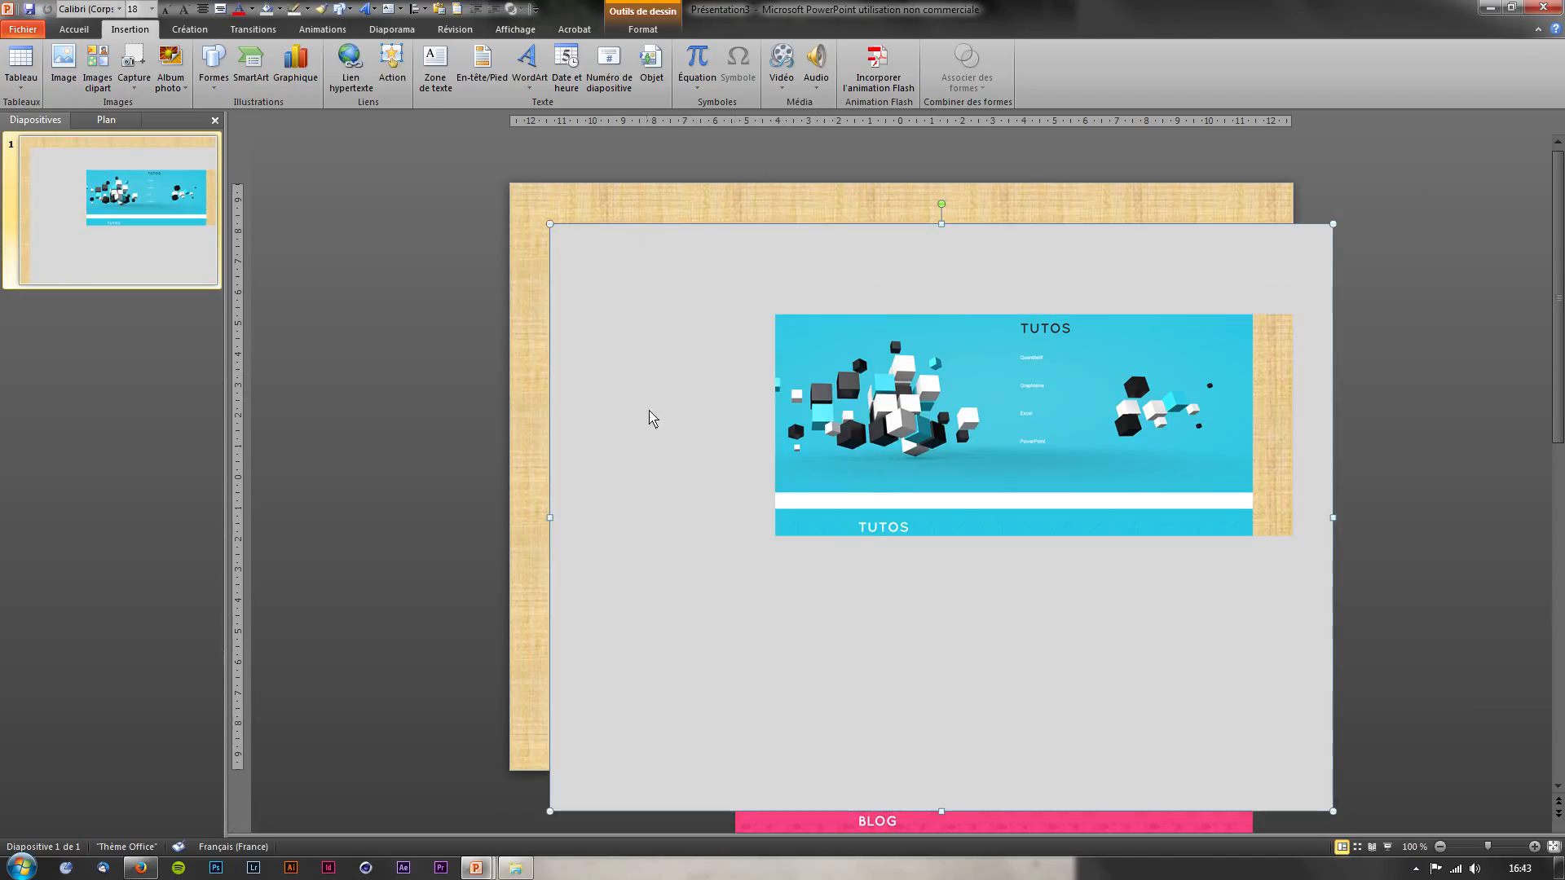
drag(705, 492, 659, 284)
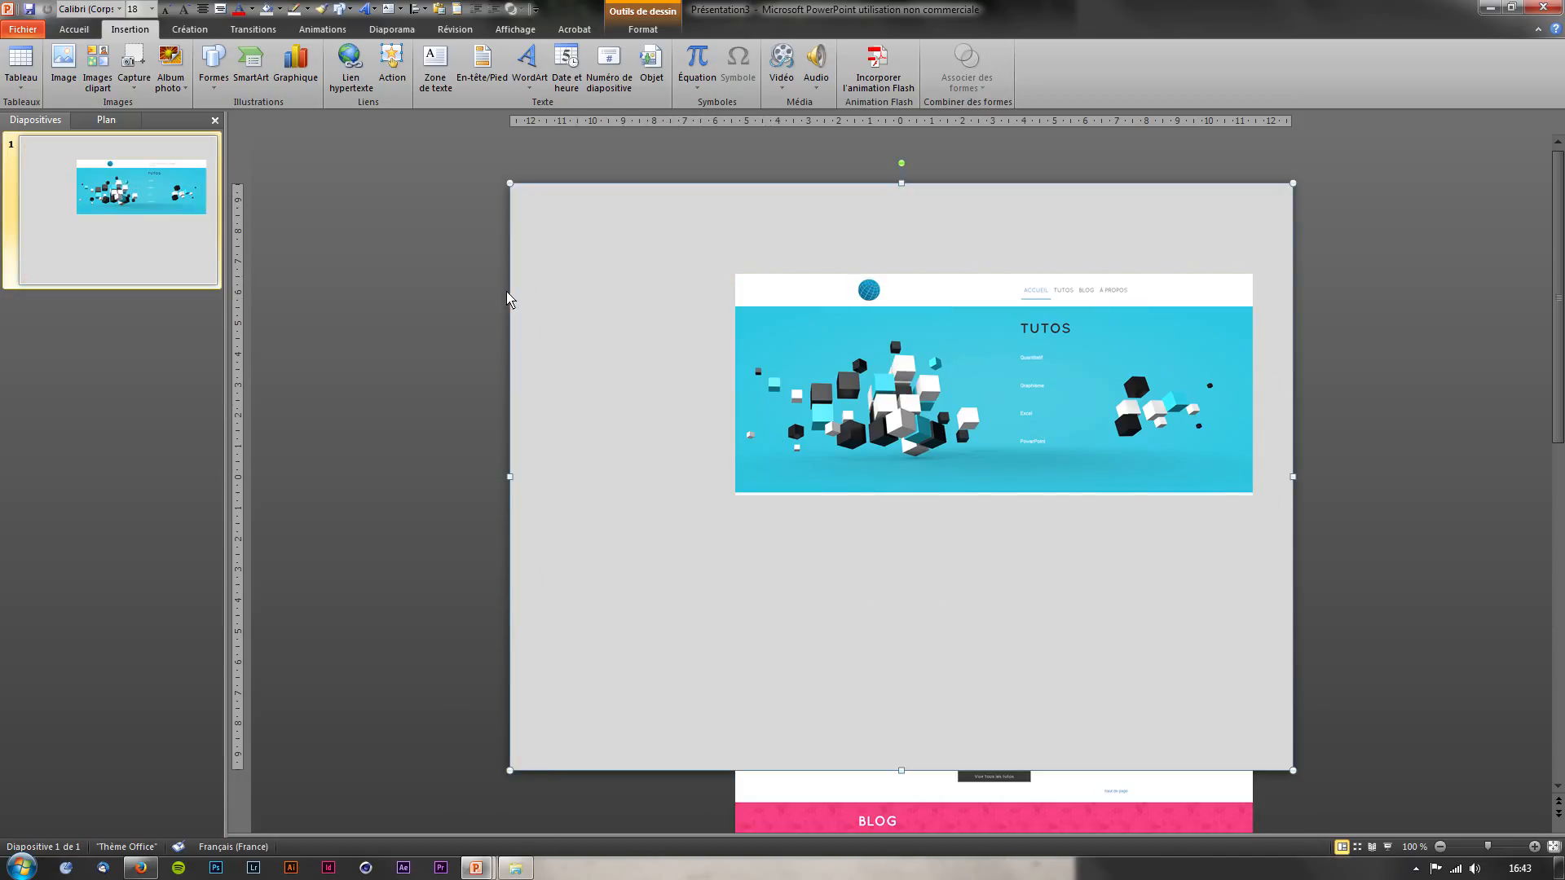
Try the slide background fill on the frame and return the frame to a solid fill
right_click(591, 281)
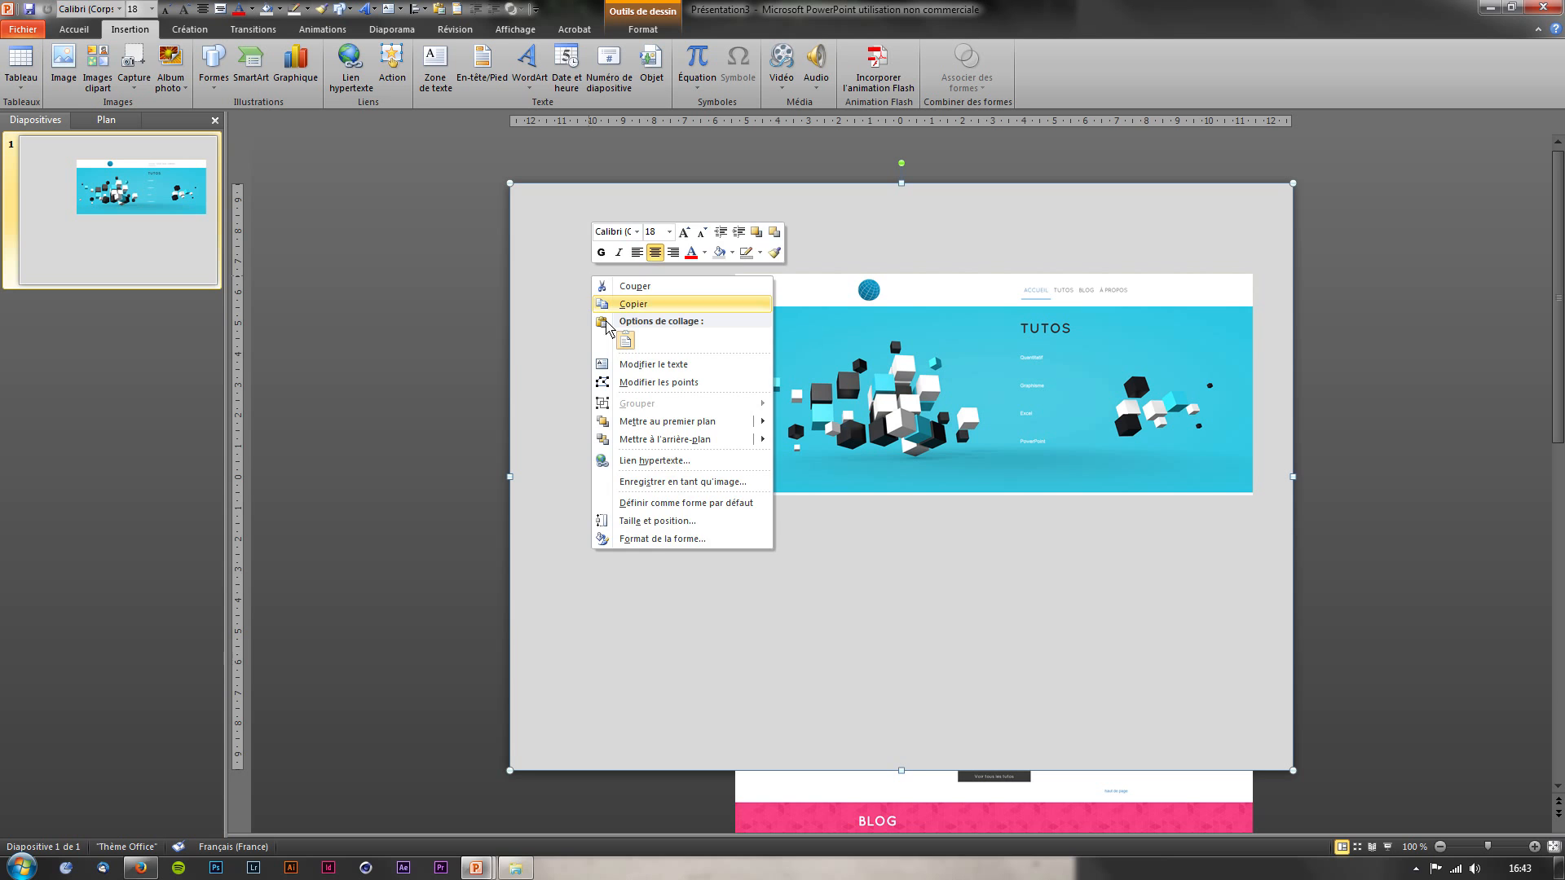
click(659, 540)
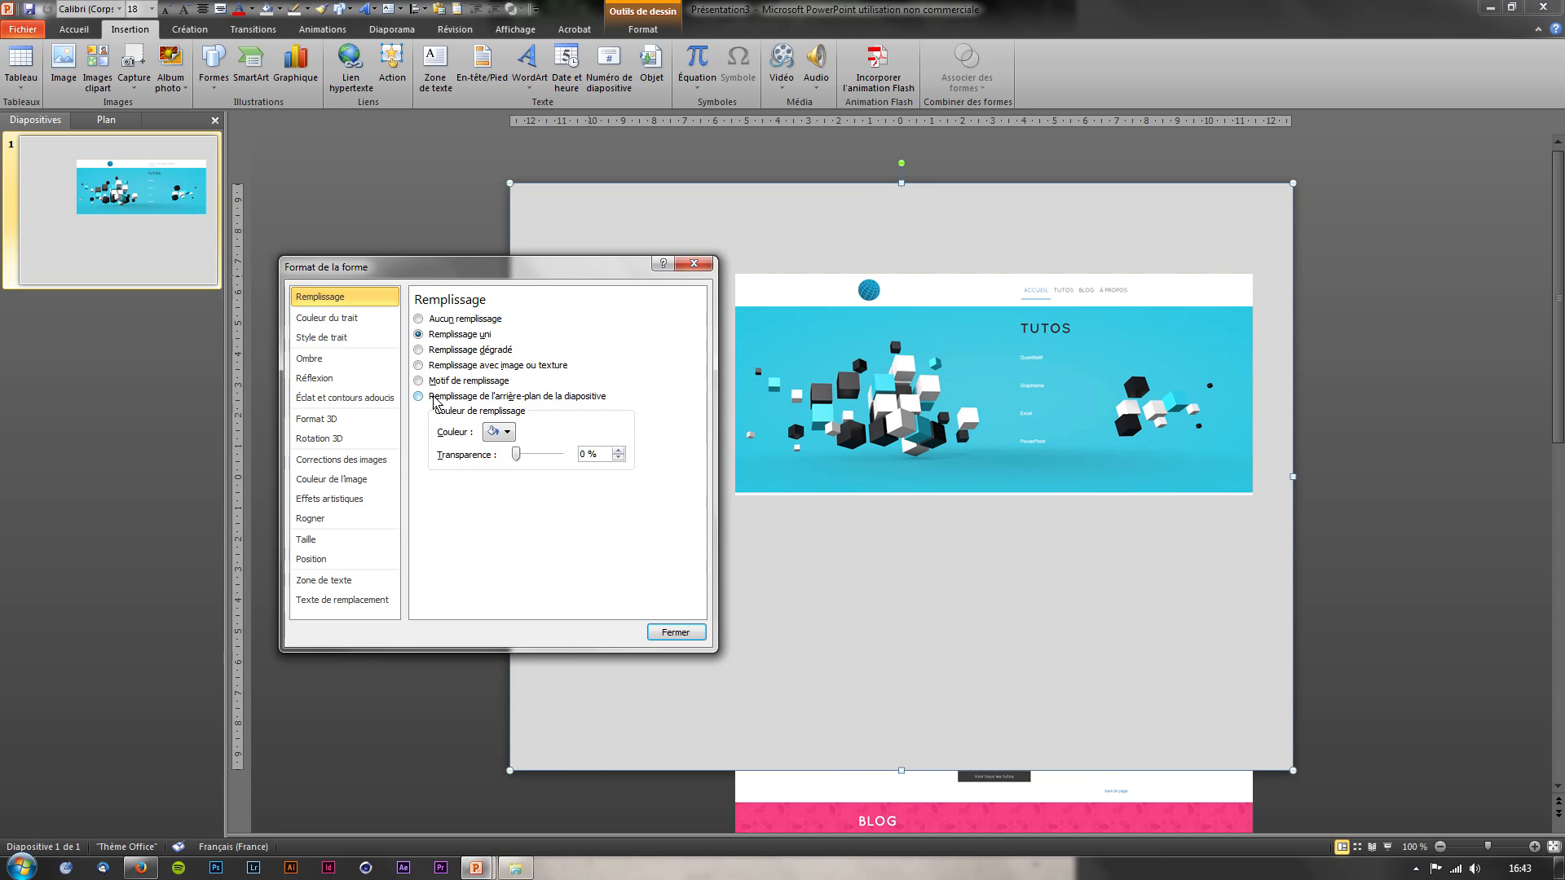
click(419, 396)
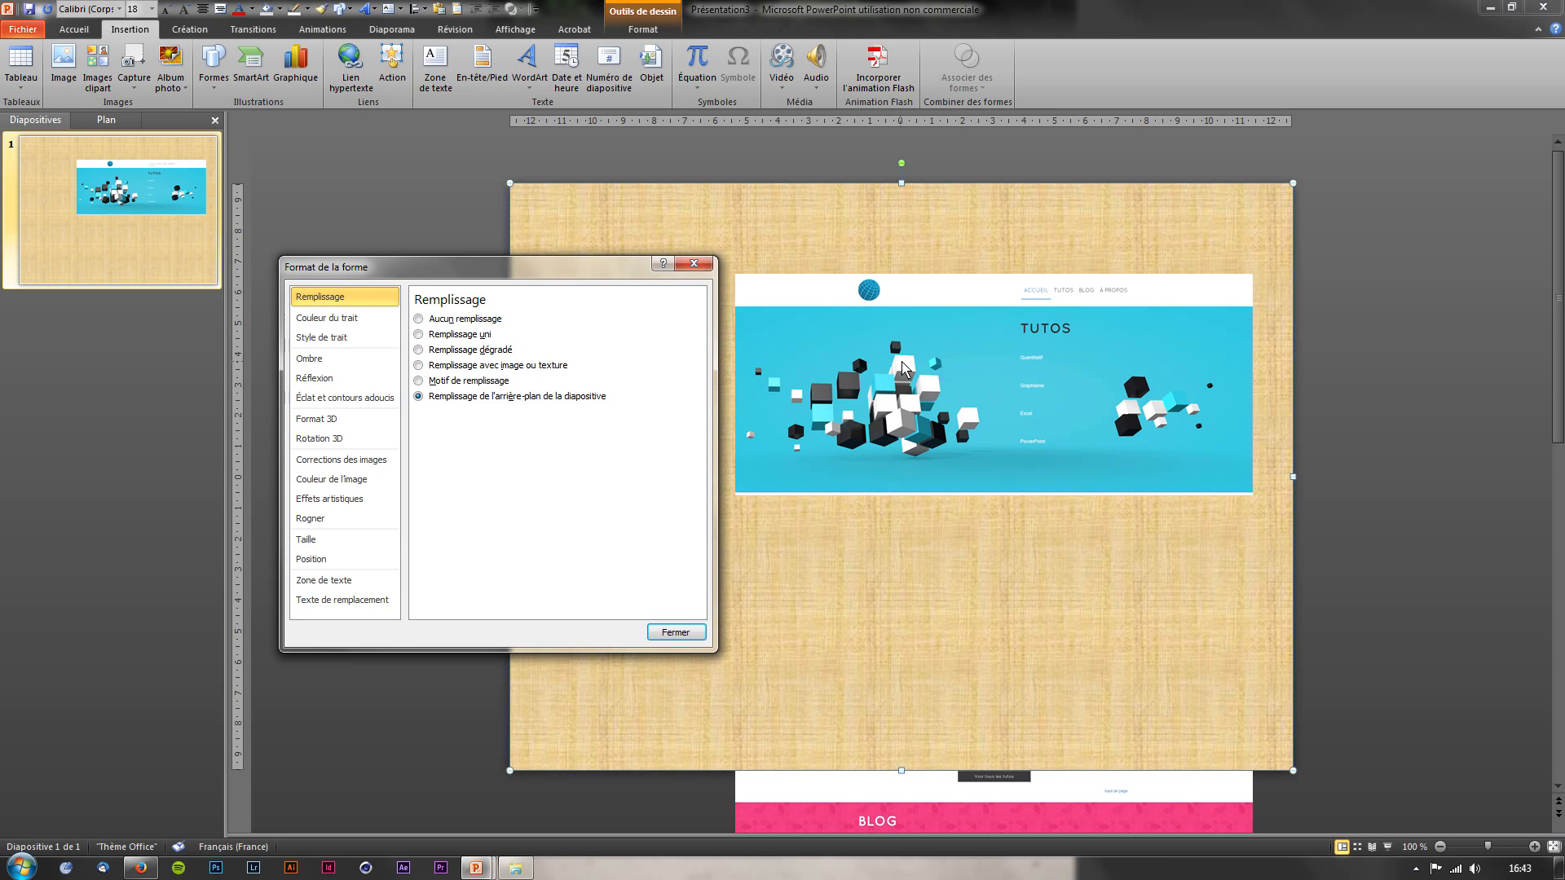
click(490, 333)
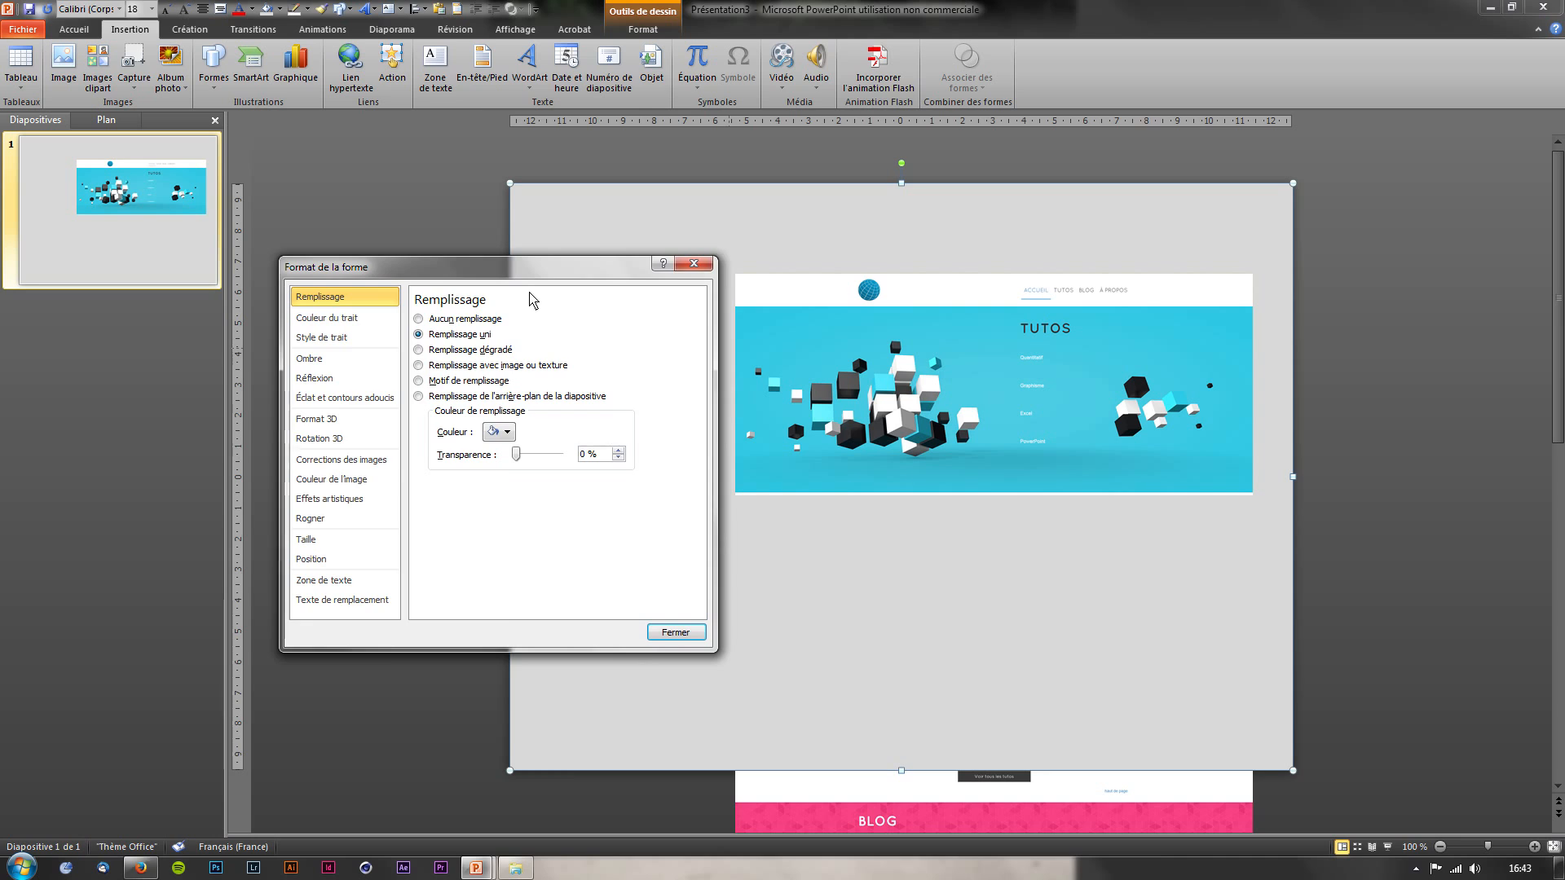
click(675, 633)
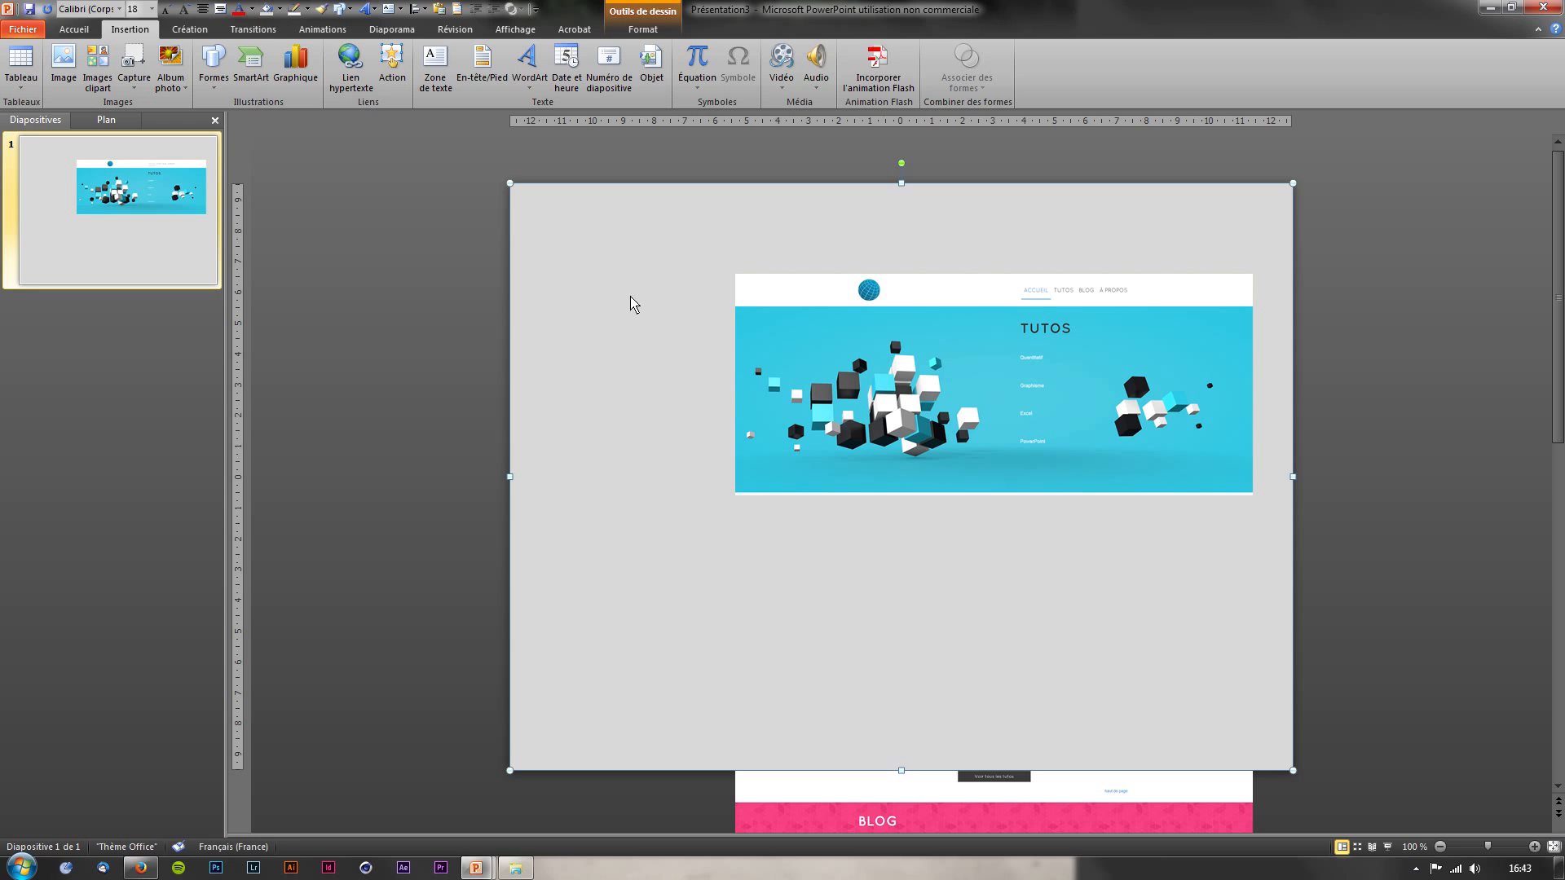
Add a Lines motion path animation to the website screenshot
click(917, 393)
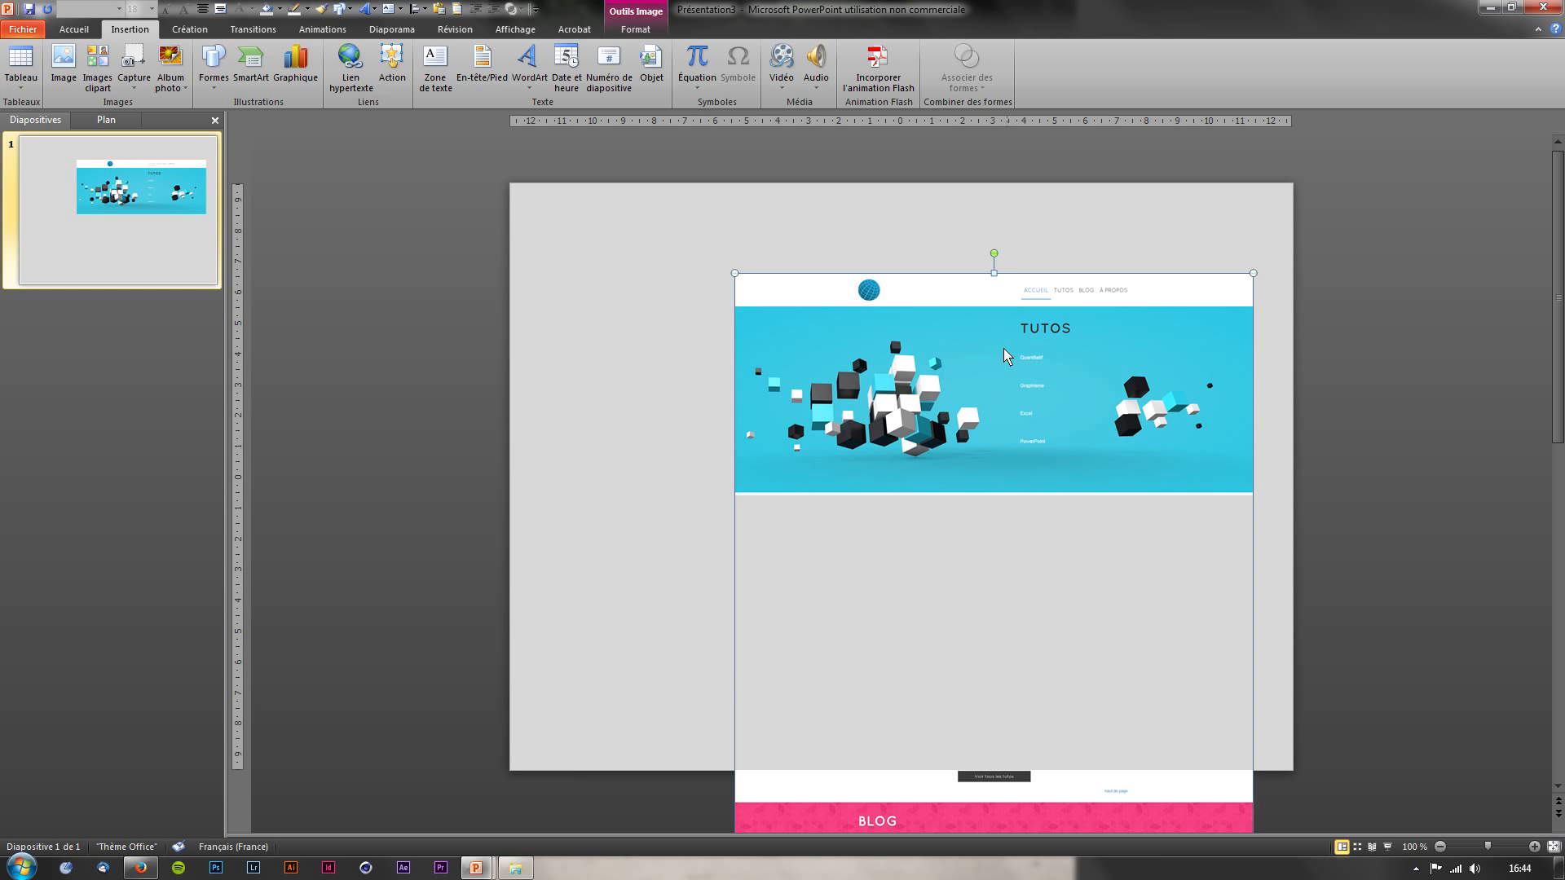
scroll(856, 622, down, 2)
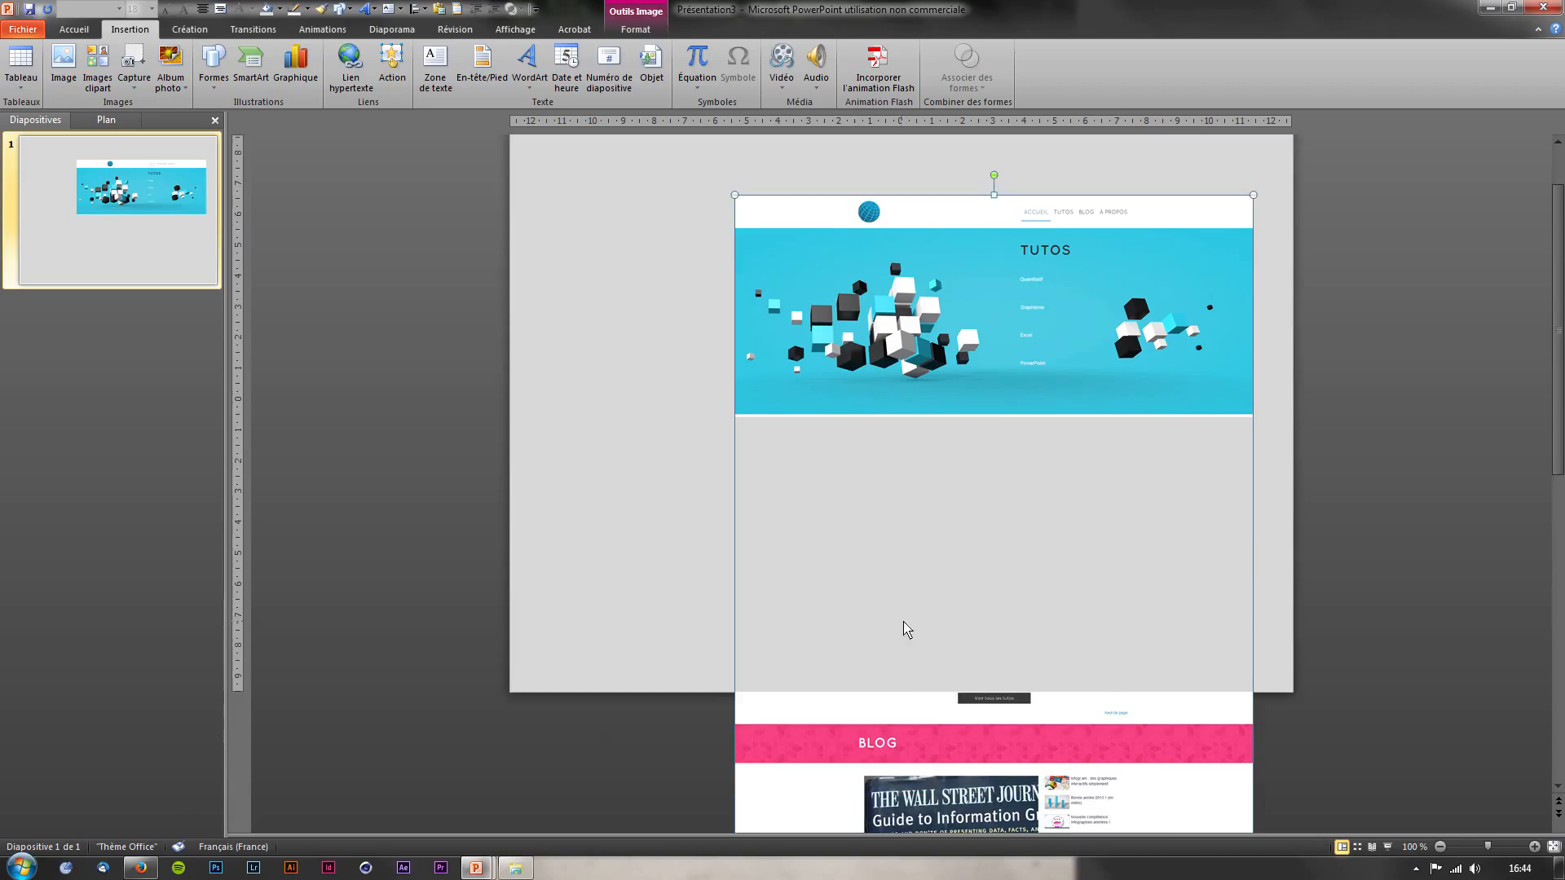
ctrl+scroll(1122, 580, down, 3)
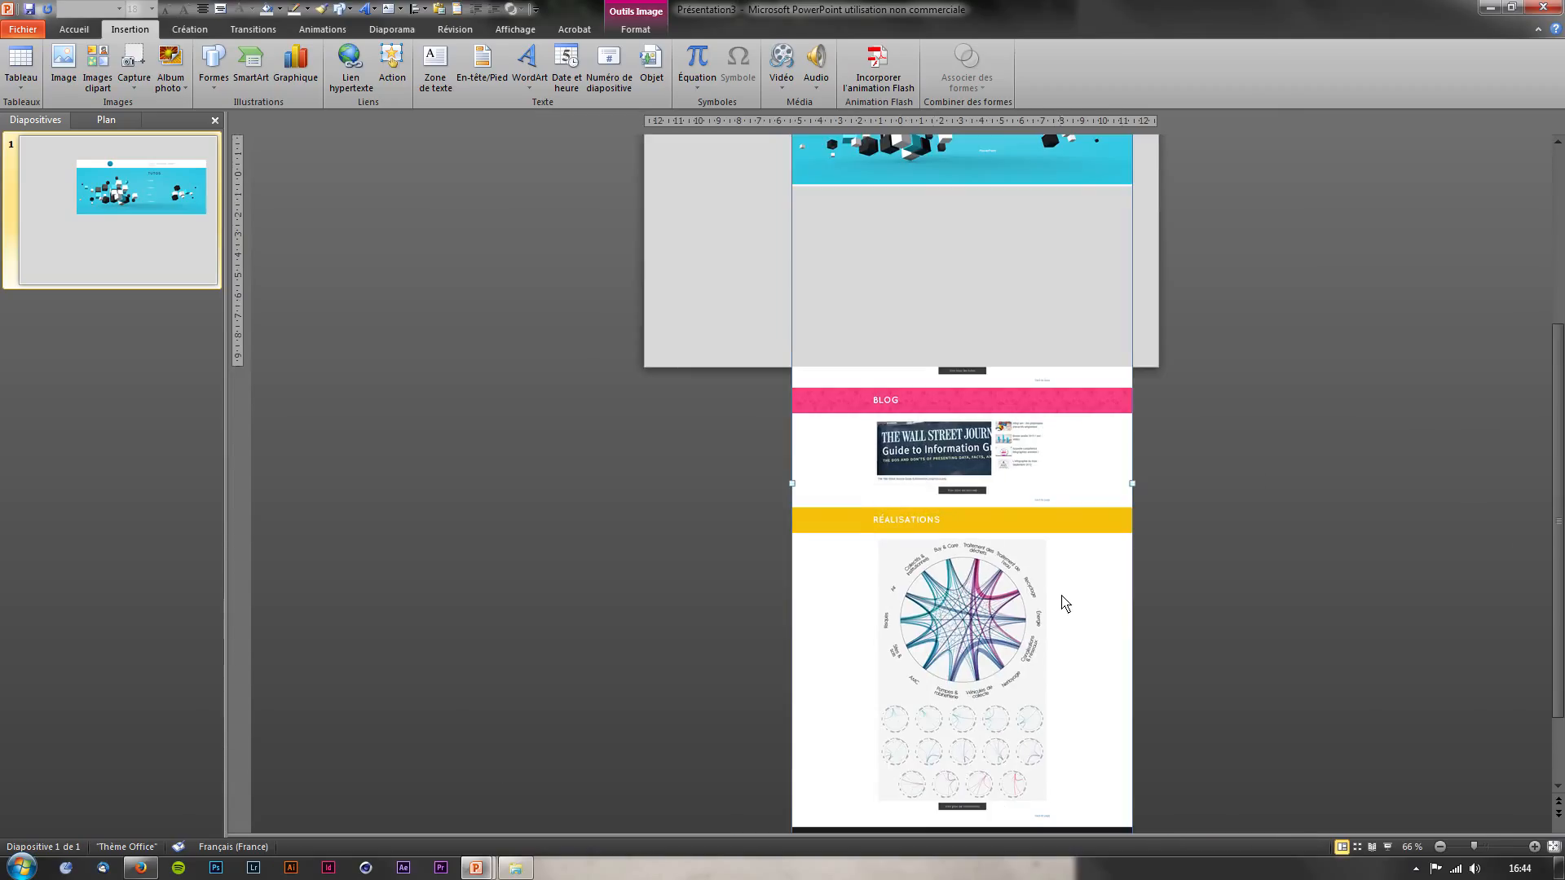
ctrl+scroll(1062, 604, up, 3)
ctrl+scroll(1062, 603, down, 5)
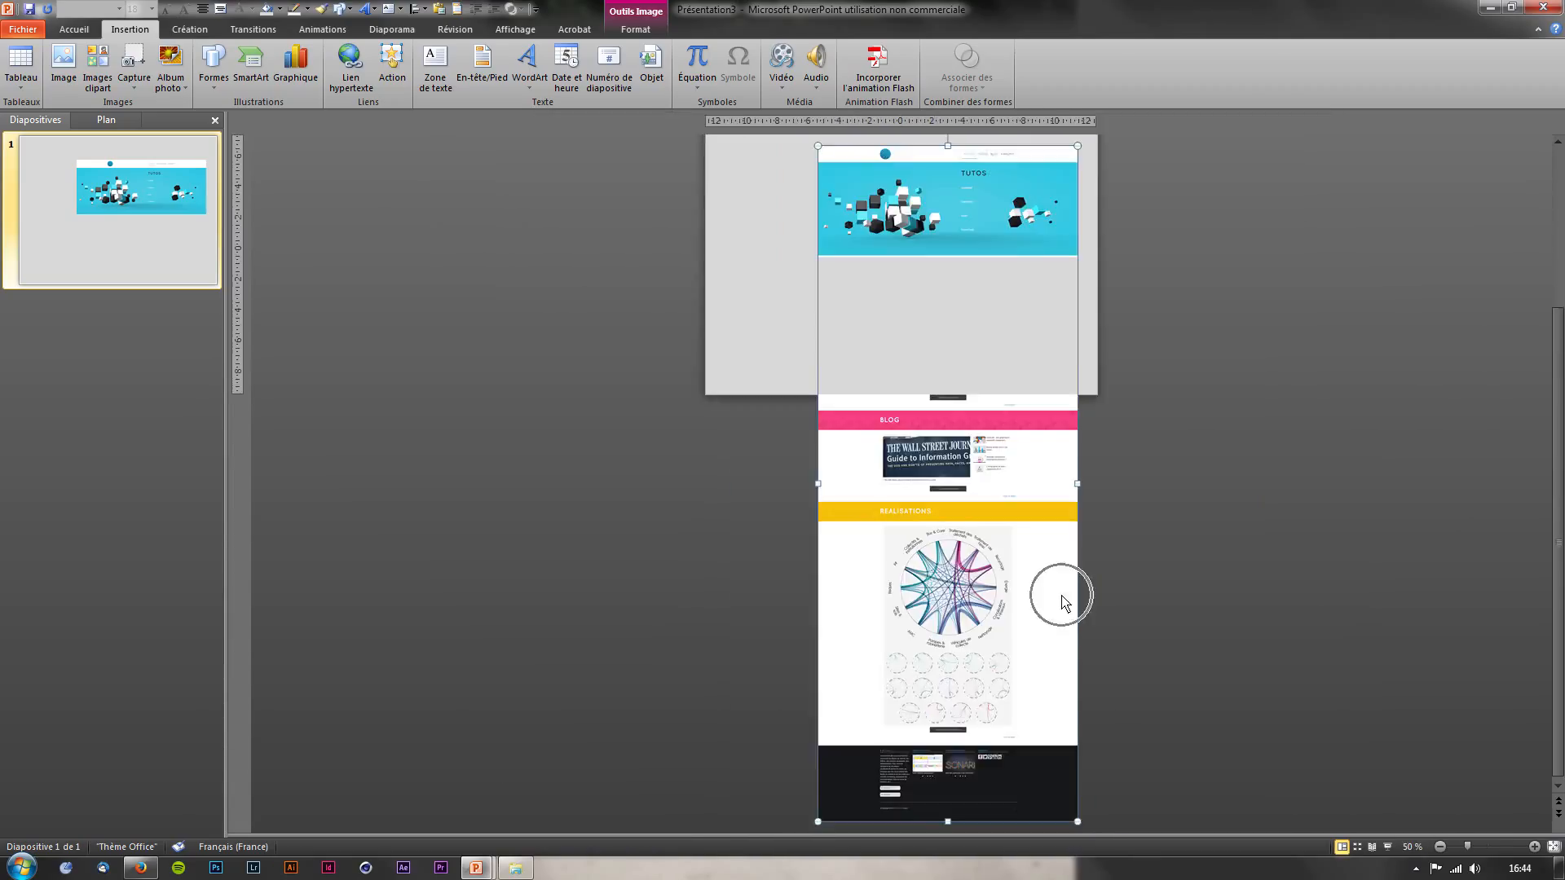
scroll(917, 461, up, 3)
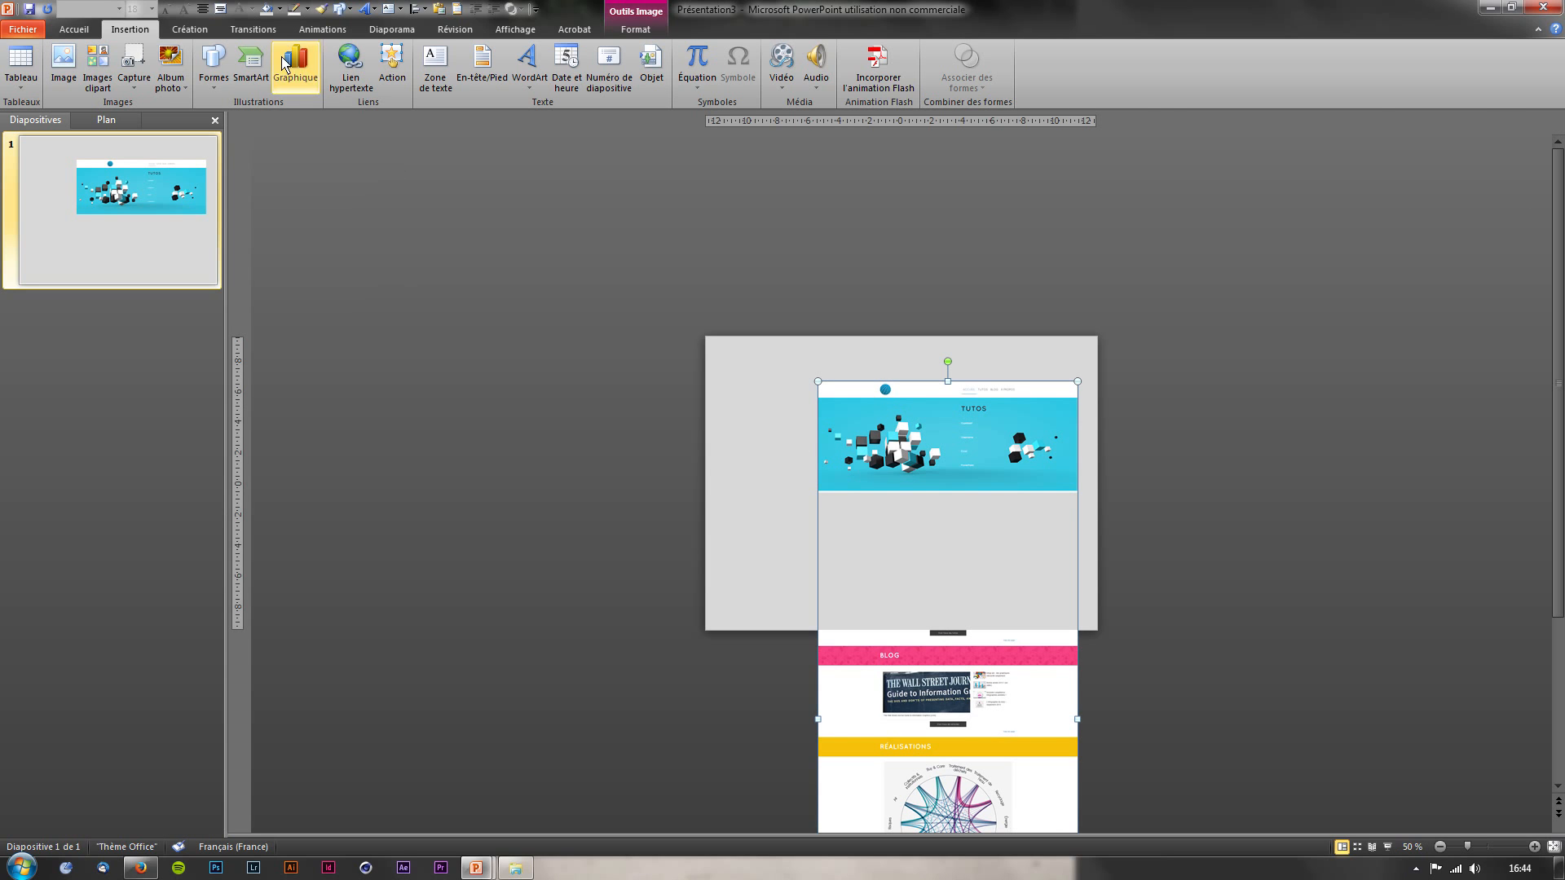
click(322, 29)
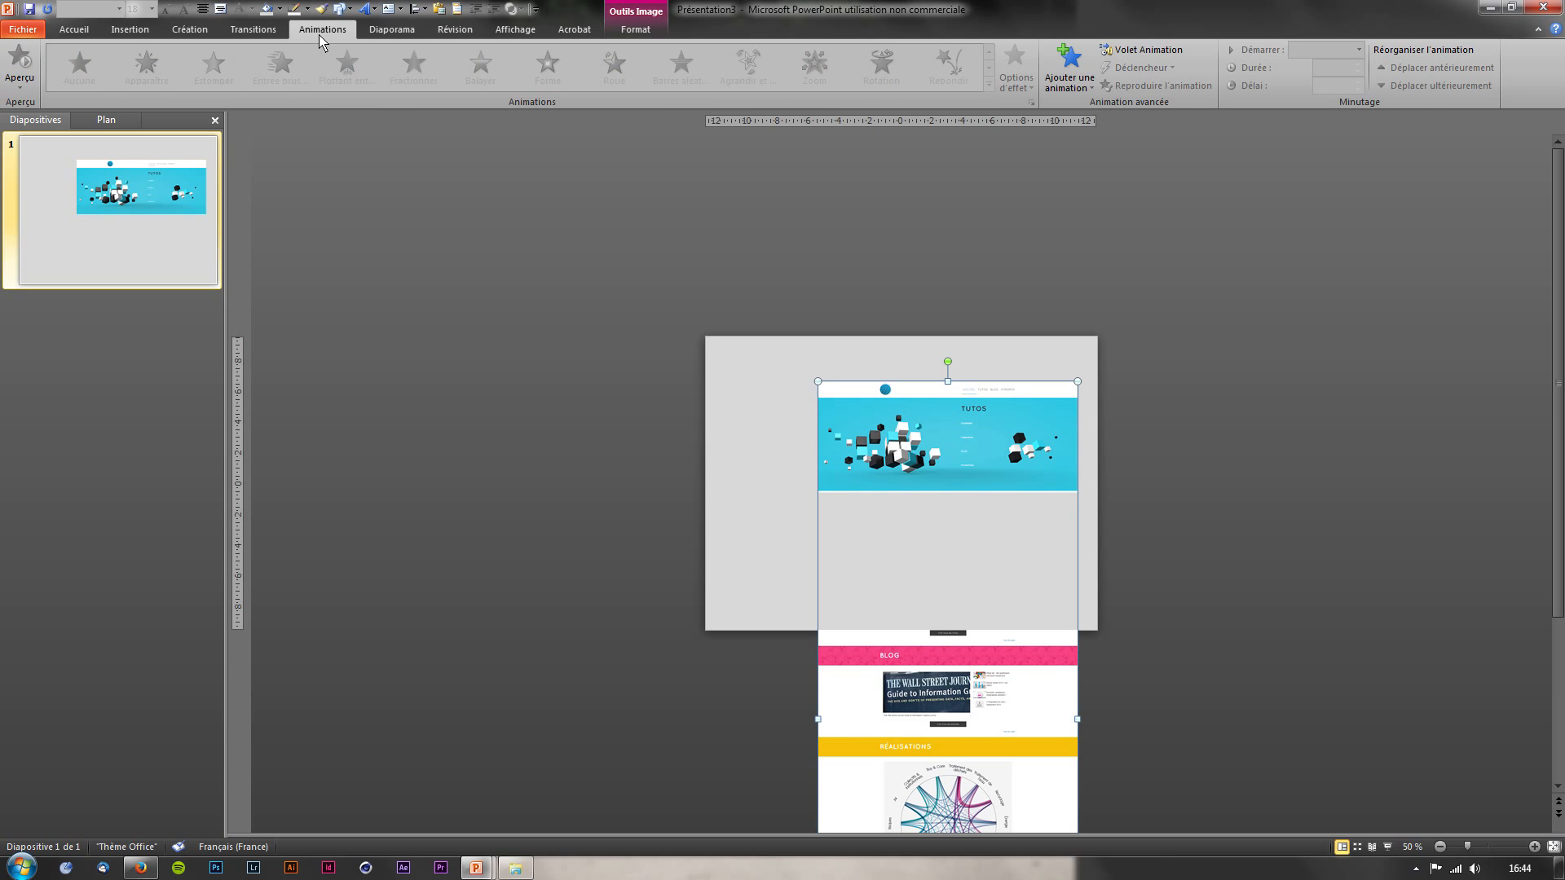
click(1069, 82)
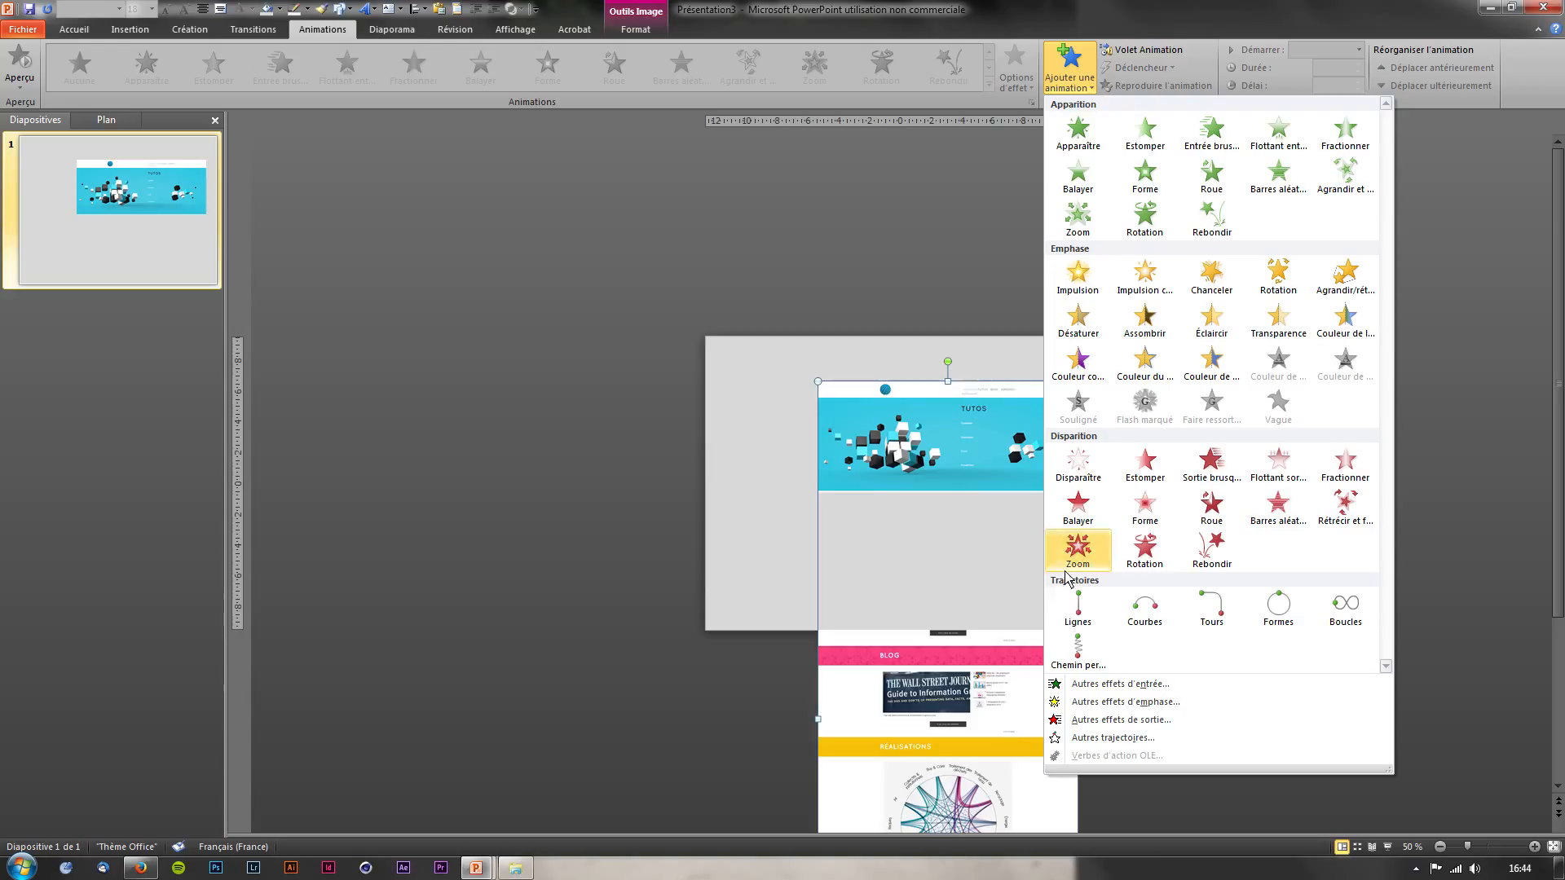
click(1089, 622)
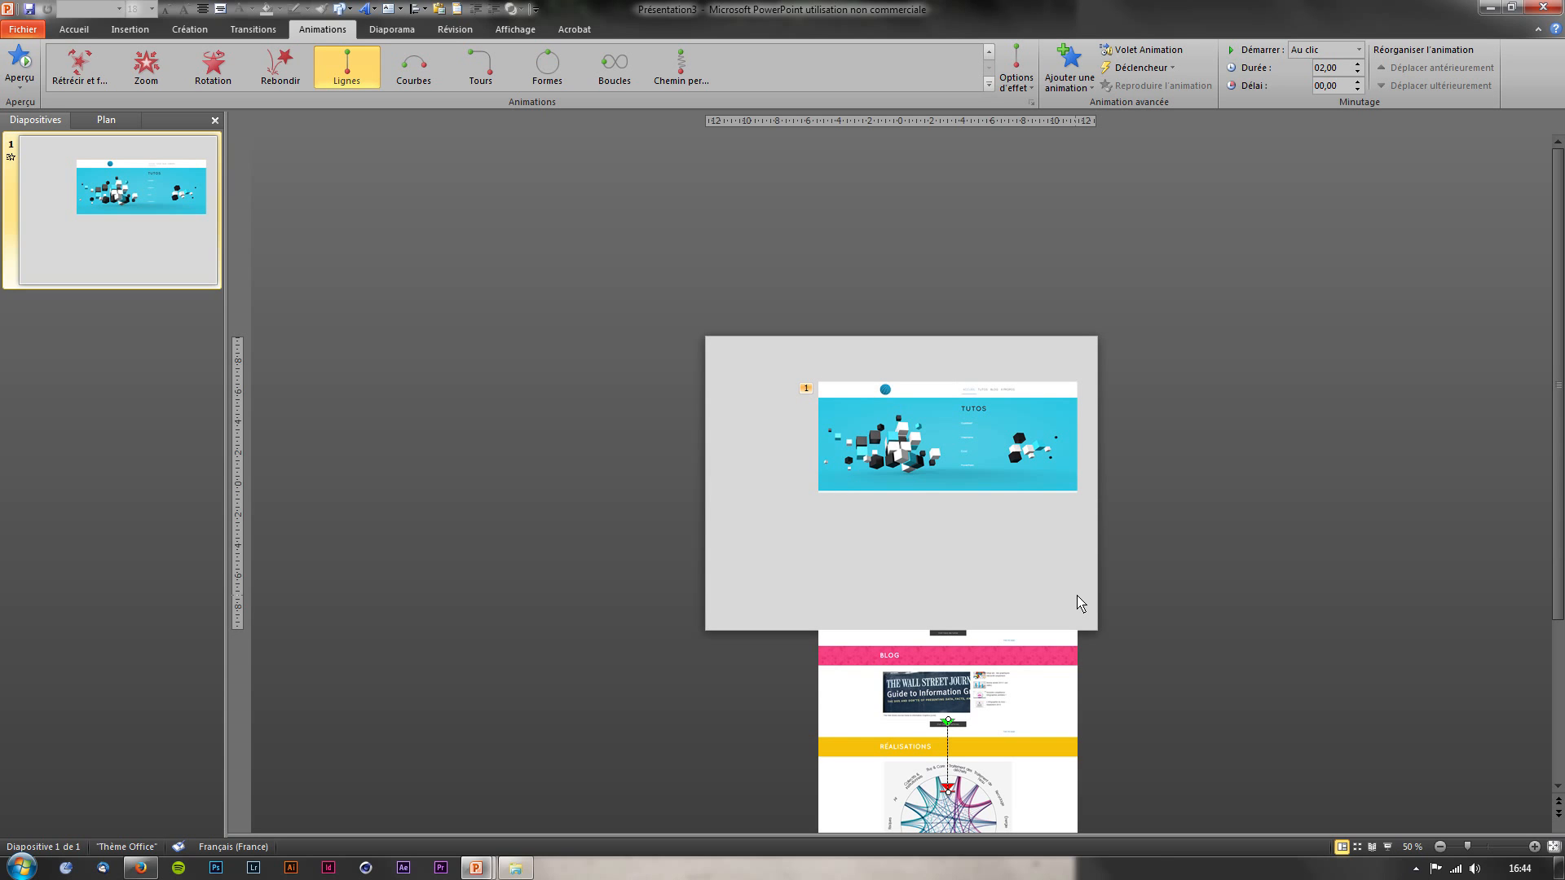
Set the motion path's direction to Up (Haut) and show the Animation Pane
click(1031, 92)
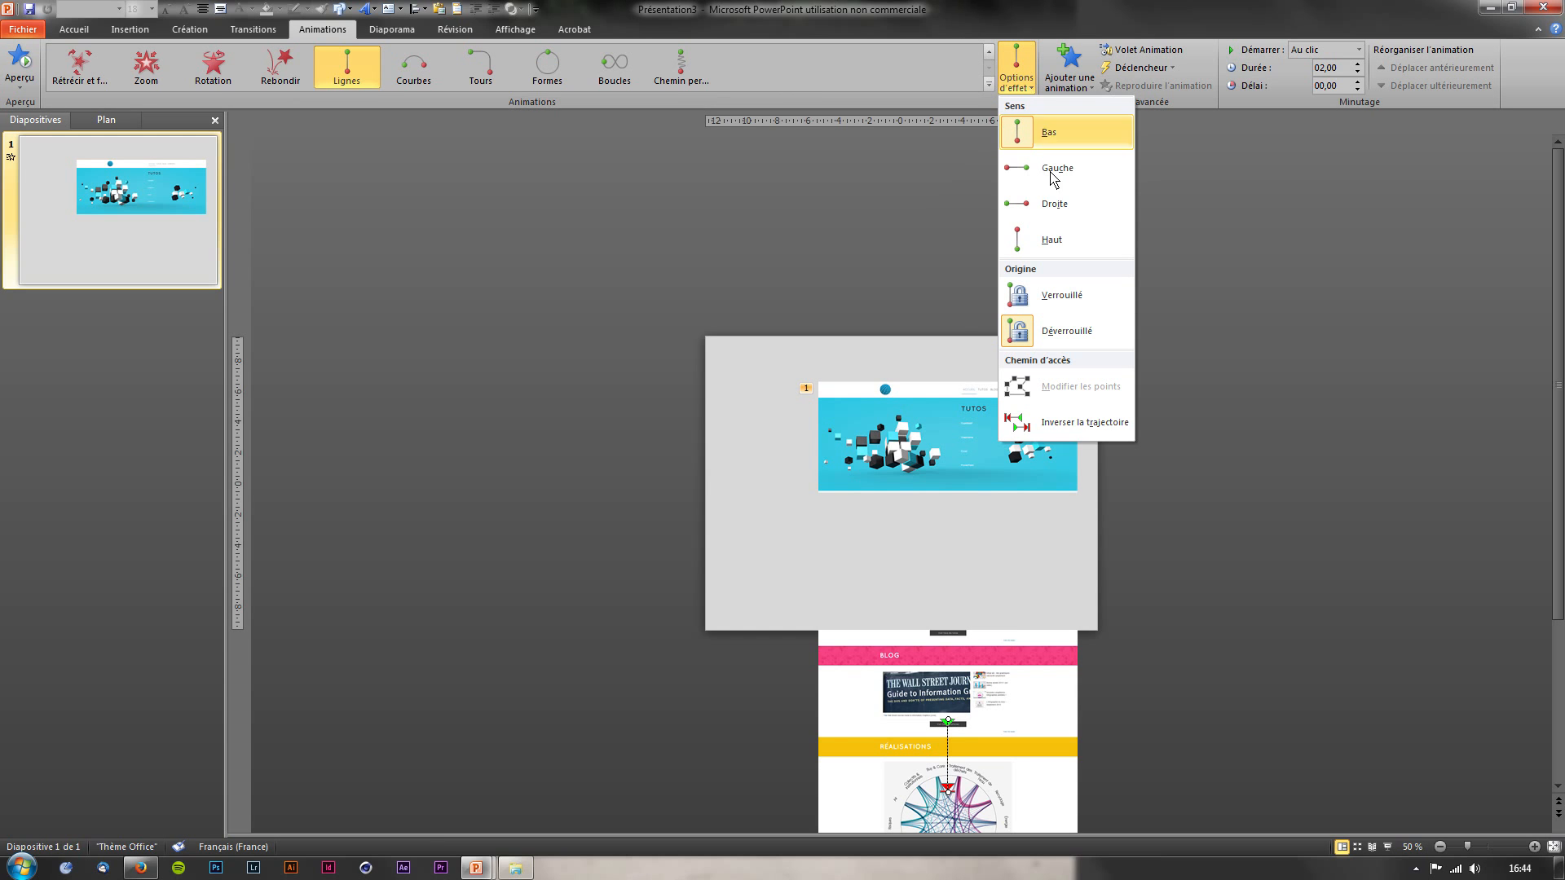
click(1064, 240)
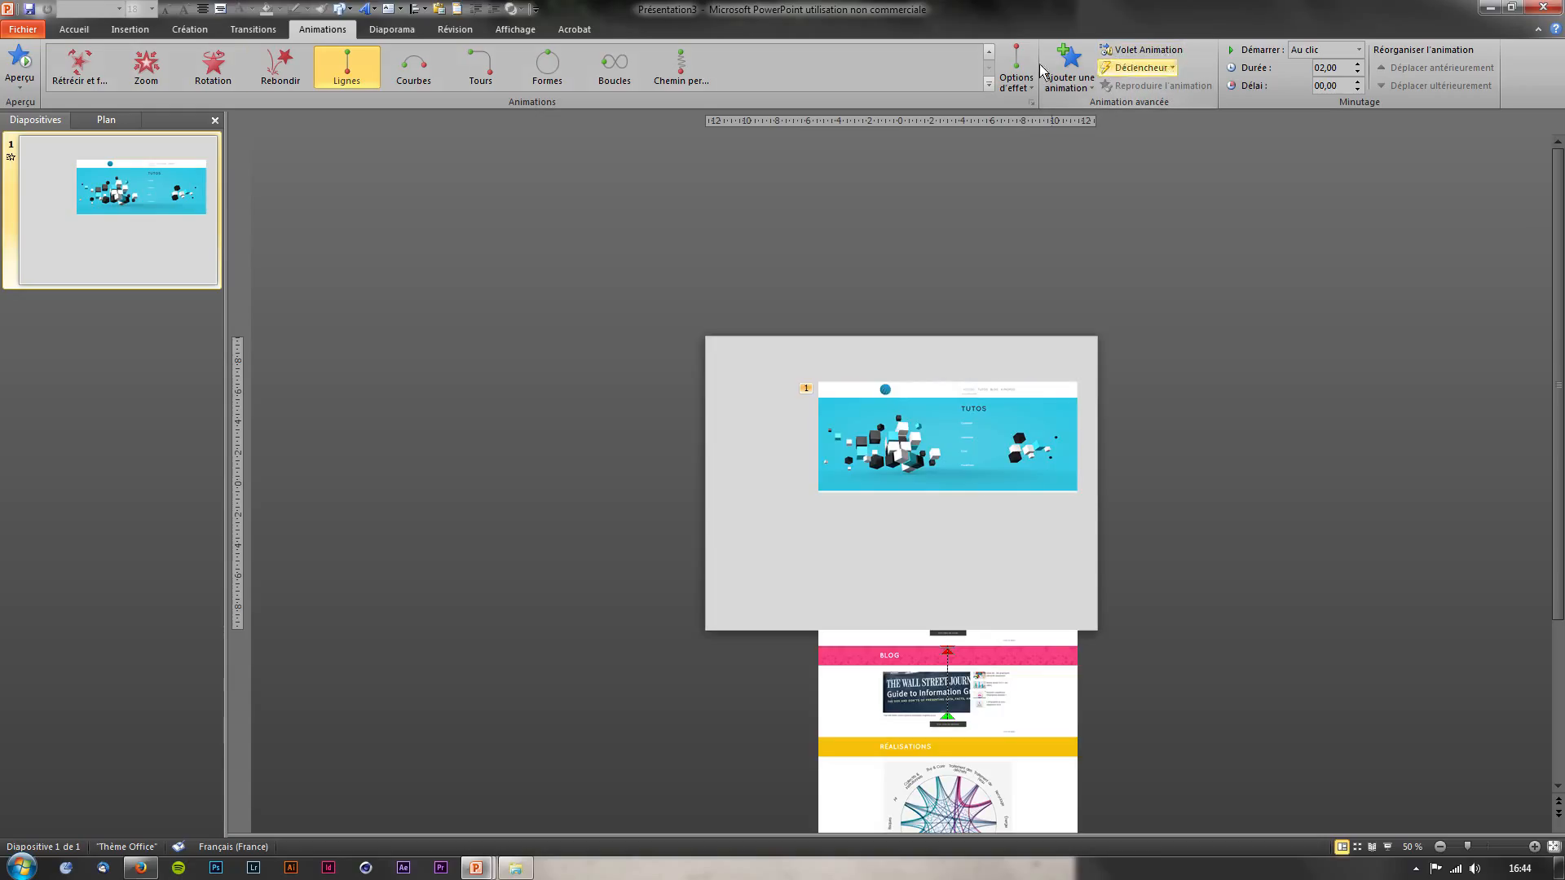
click(1145, 50)
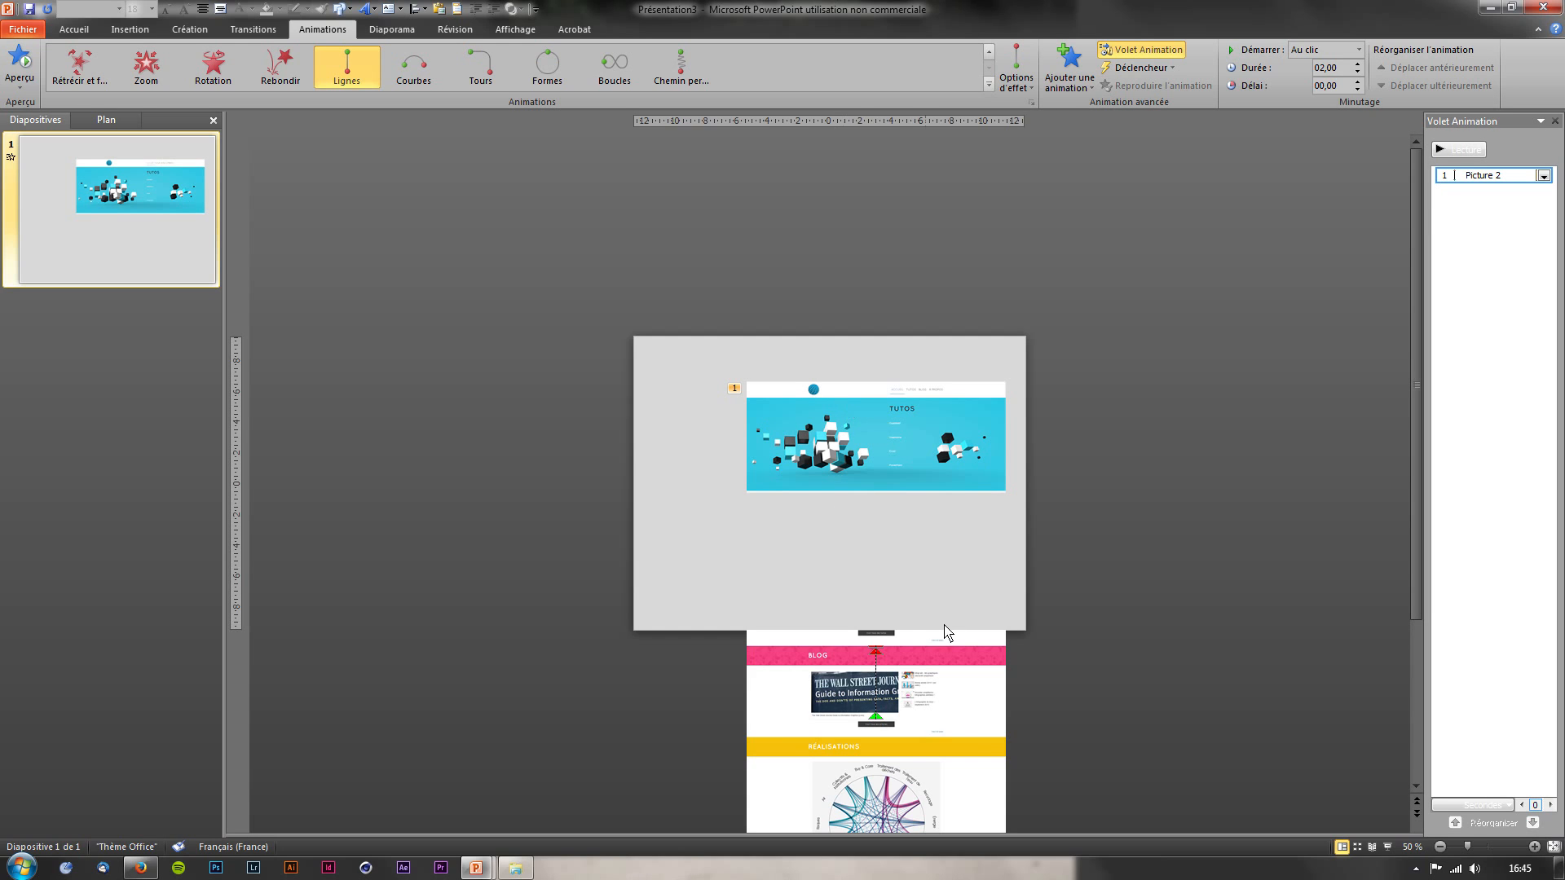
Examine the green start marker and red end marker of the screenshot's motion path up close
click(907, 739)
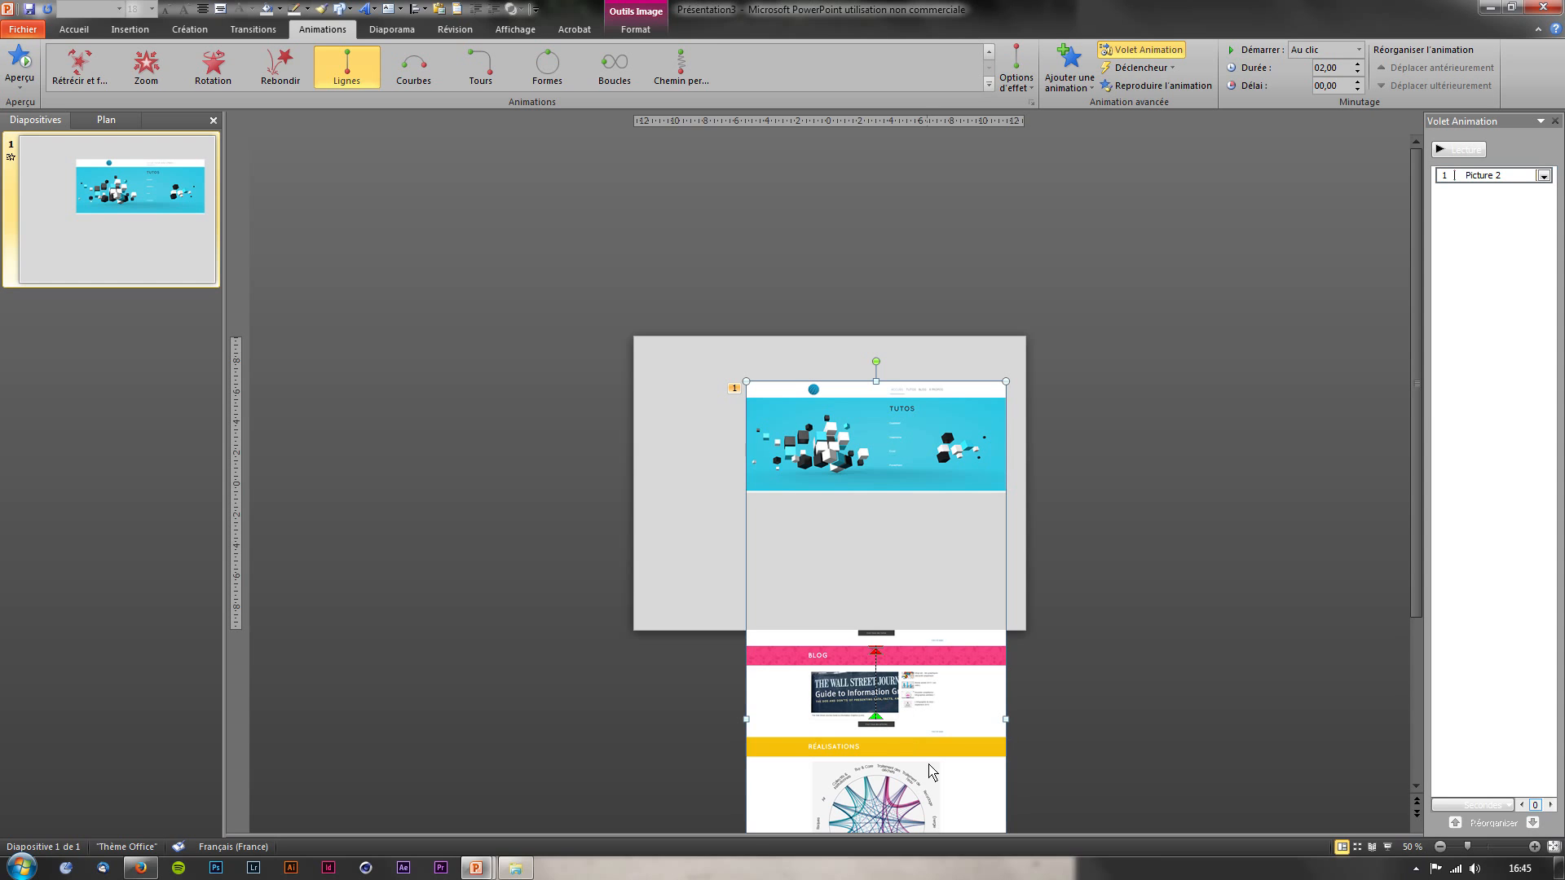
click(878, 722)
scroll(881, 724, up, 5)
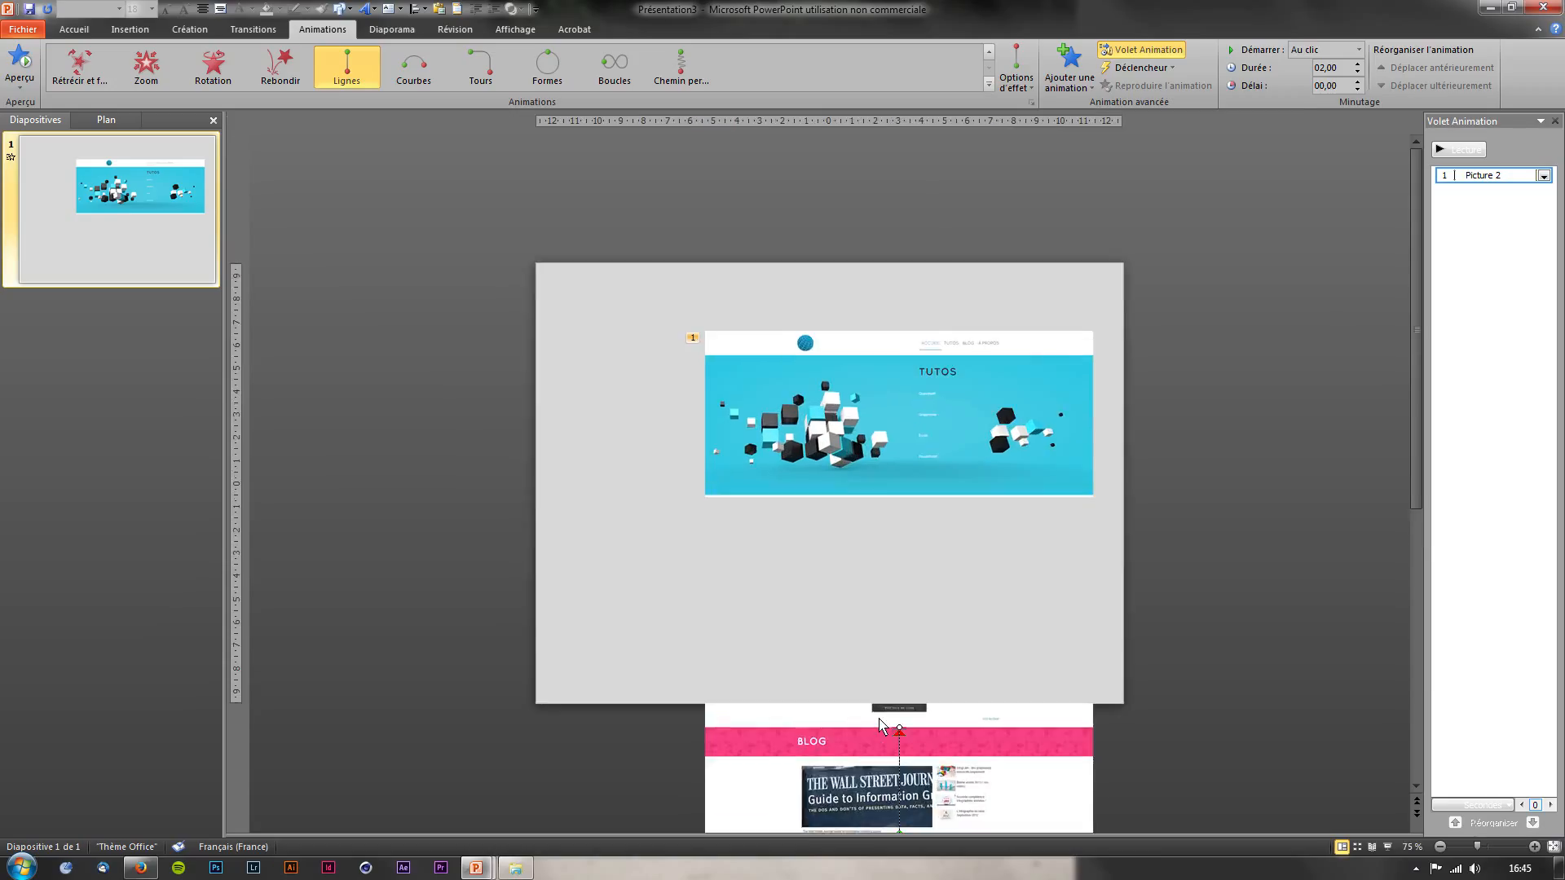
click(1417, 691)
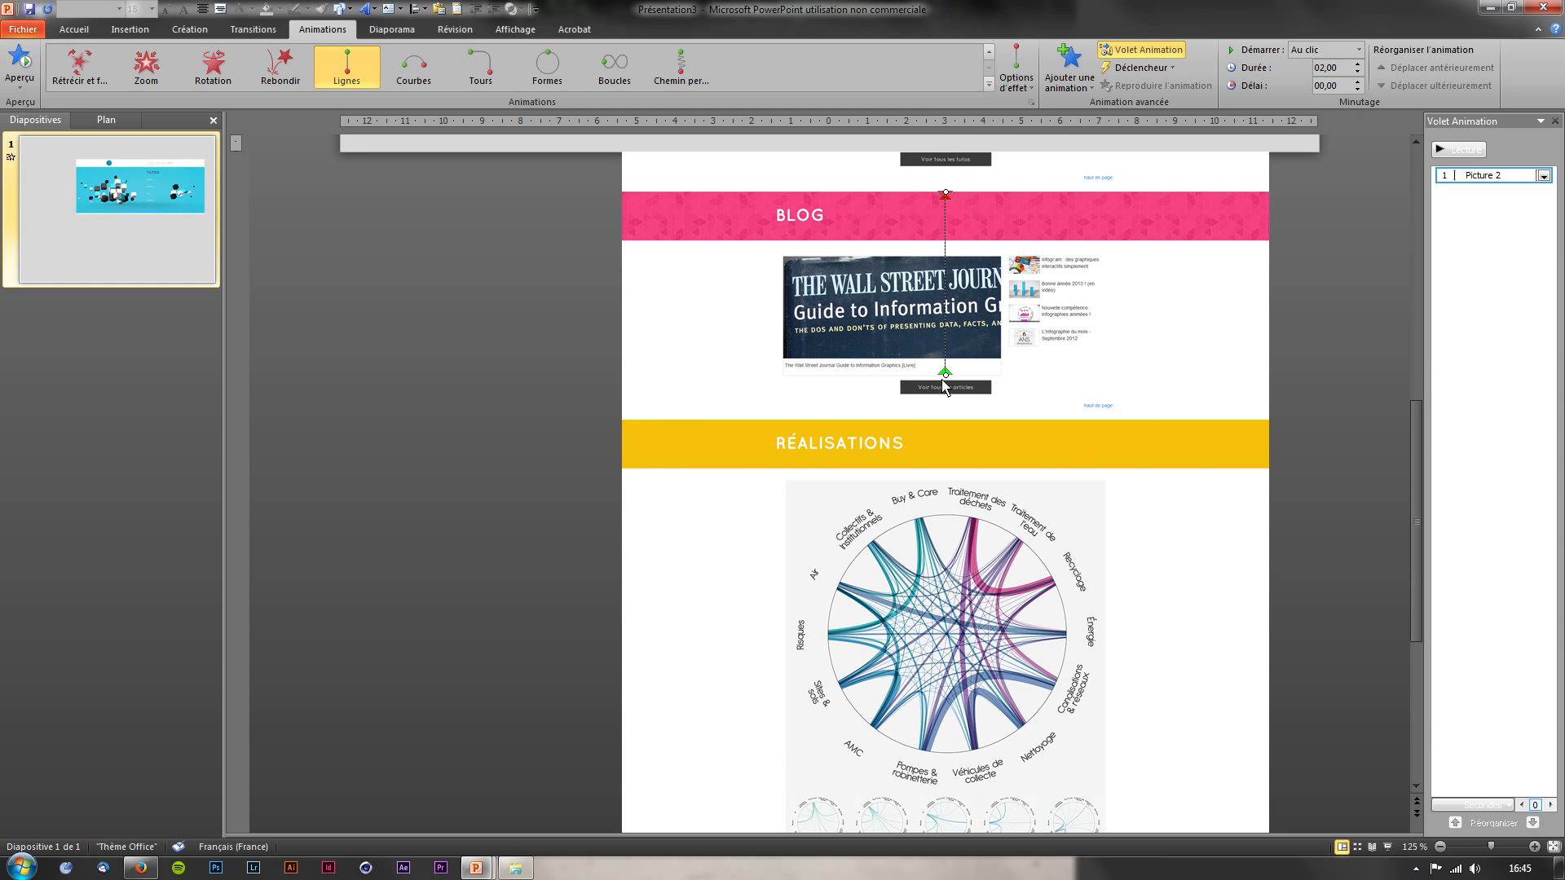
click(946, 374)
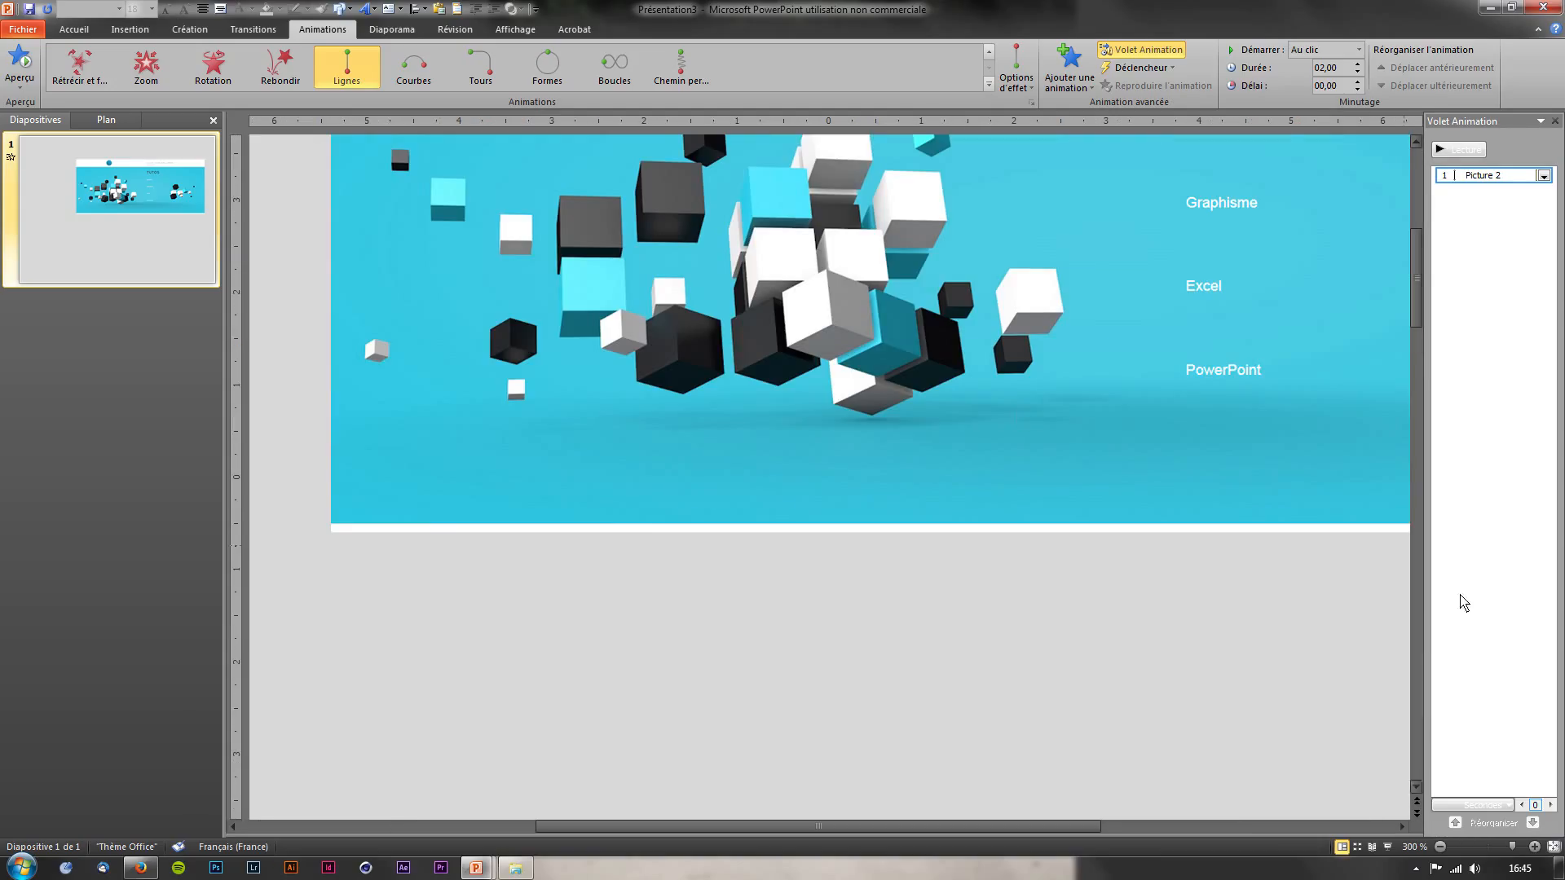
click(1420, 620)
click(1419, 620)
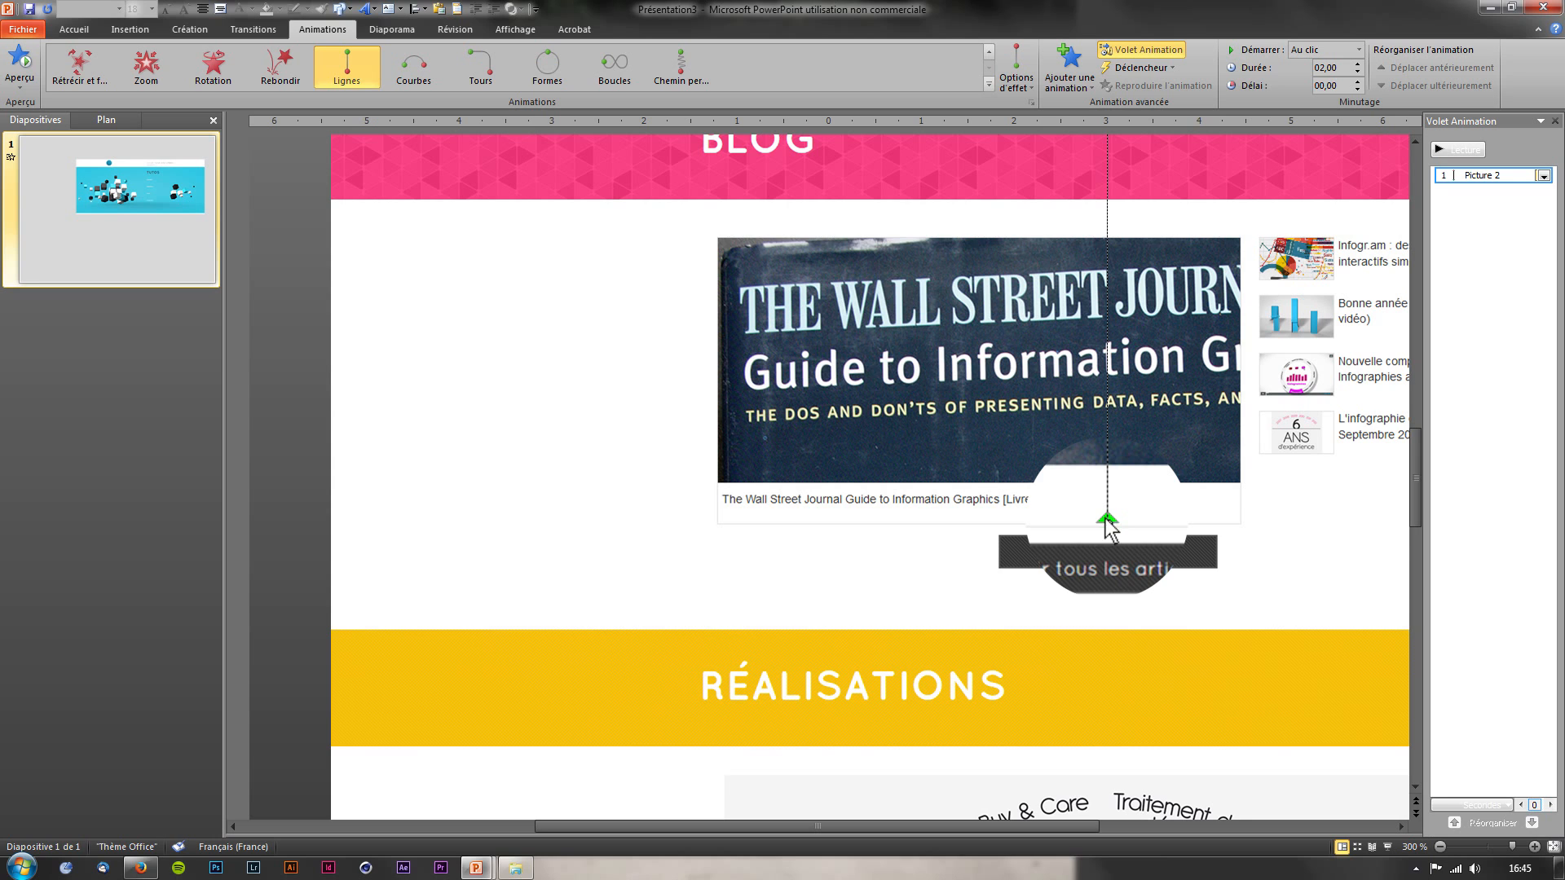
scroll(1415, 462, up, 3)
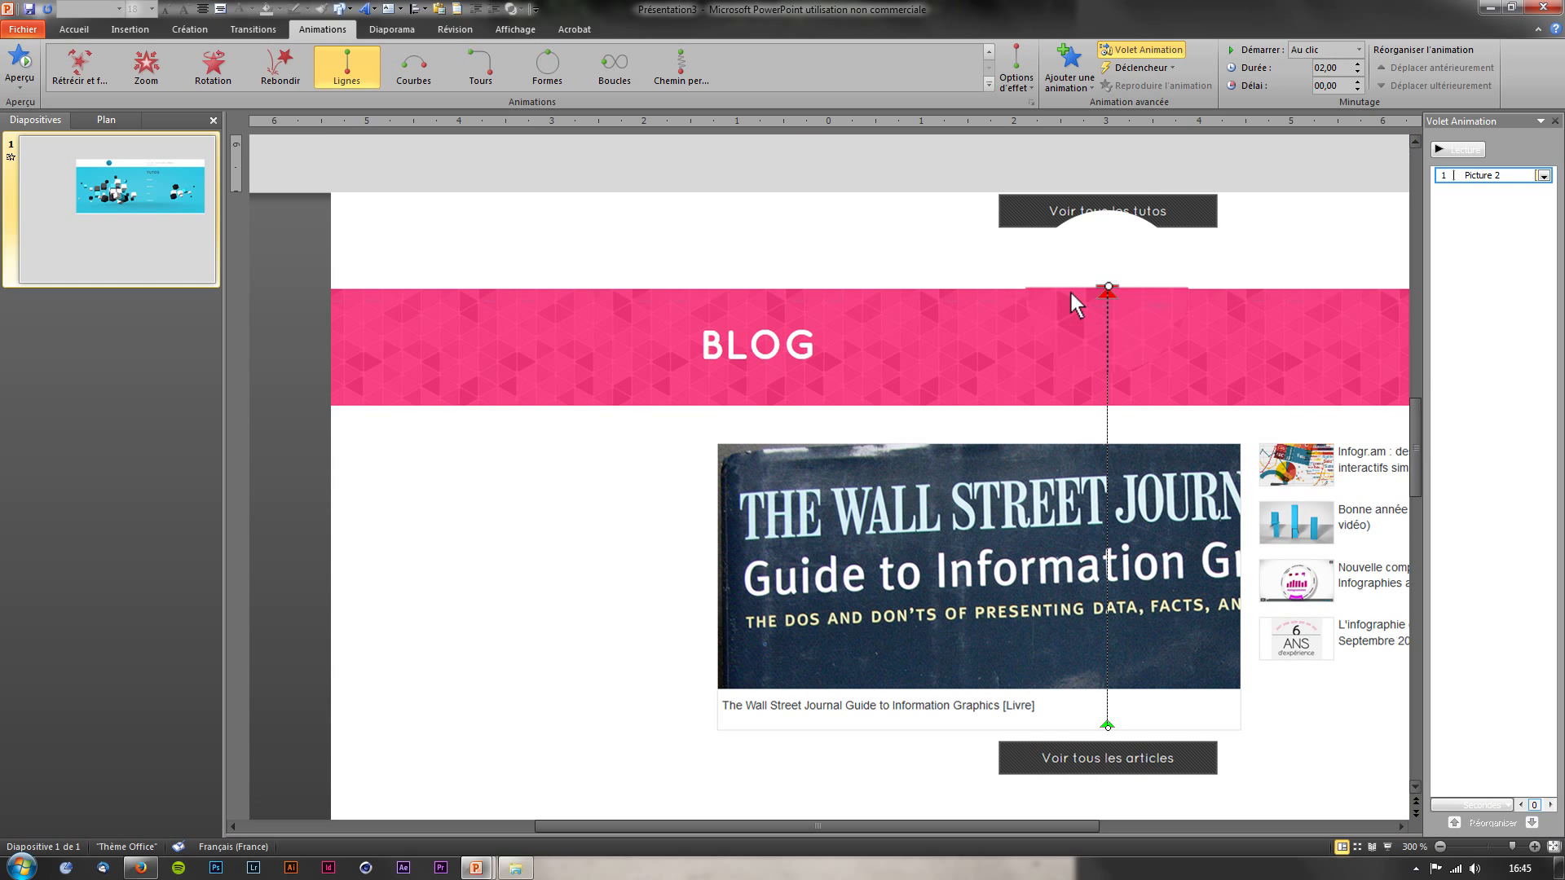
click(1106, 726)
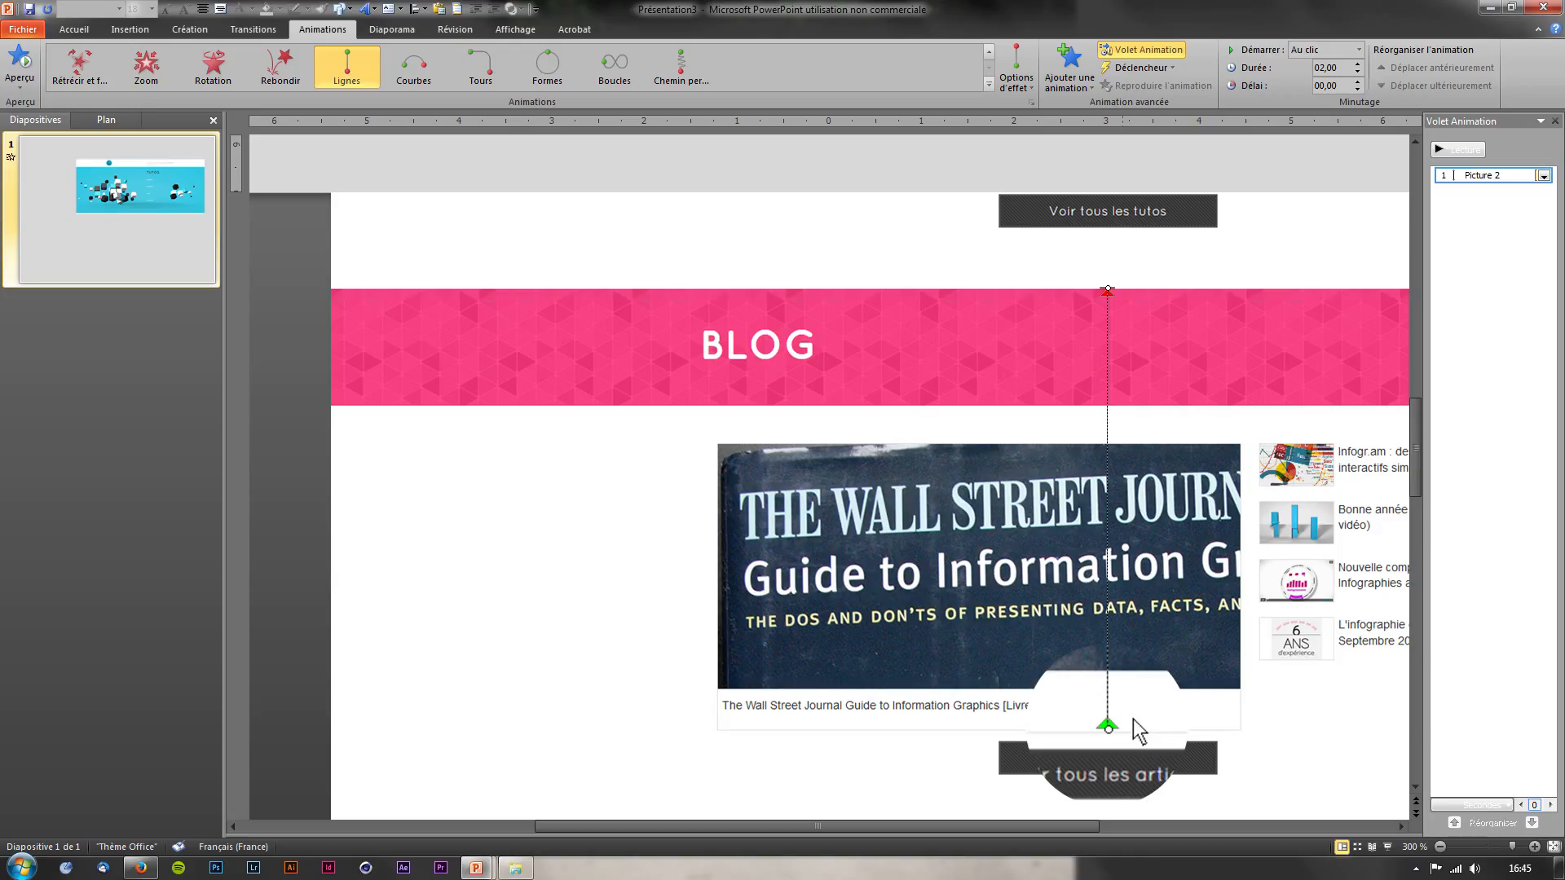
scroll(1108, 675, down, 10)
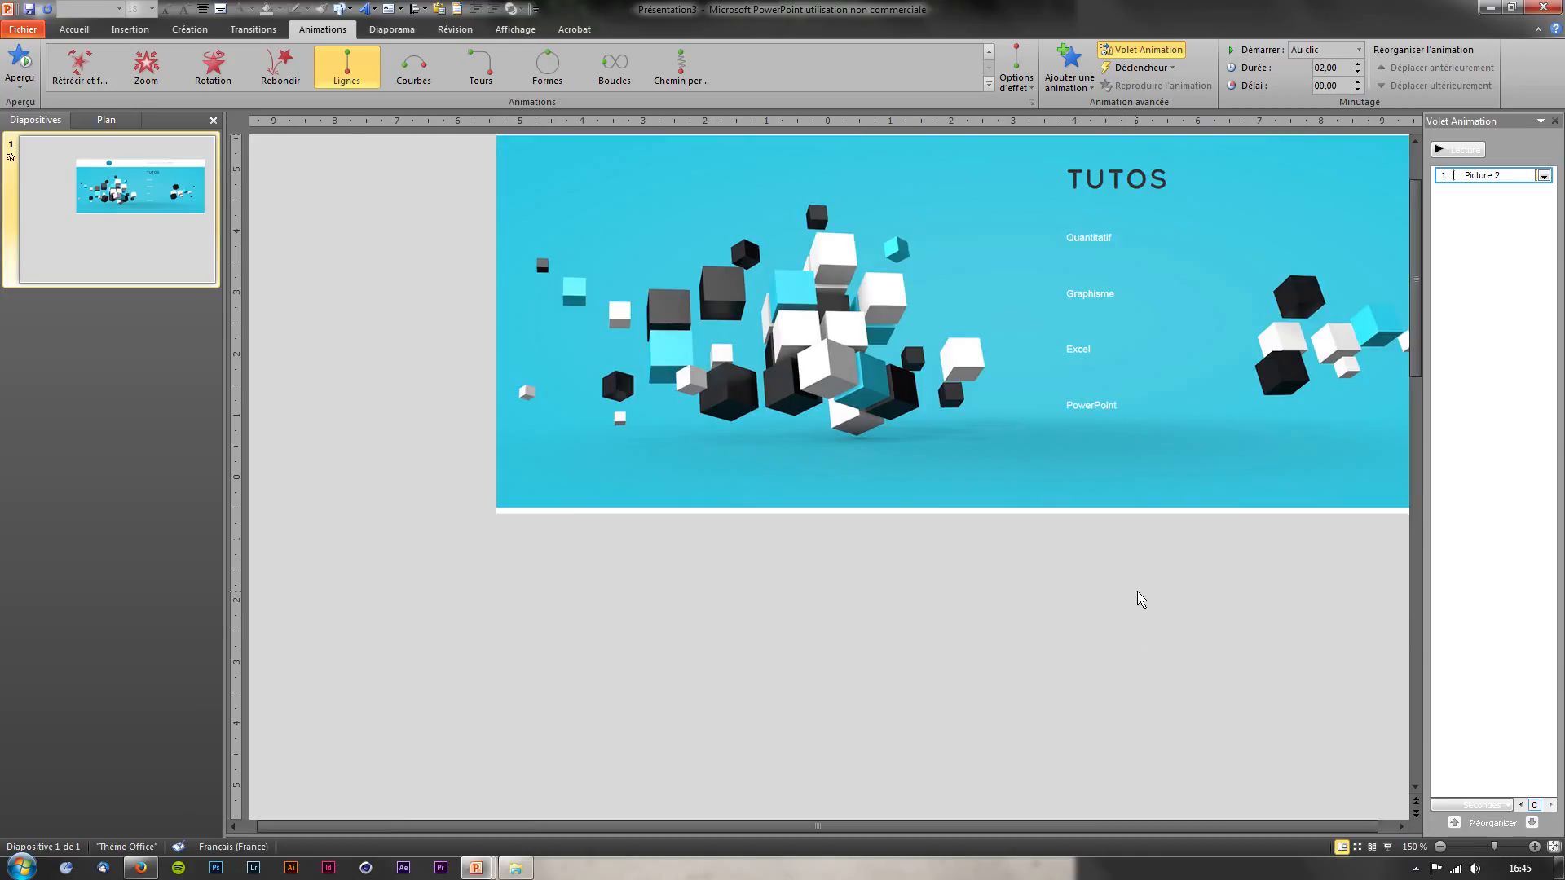
click(1139, 598)
scroll(1138, 599, down, 6)
click(1128, 586)
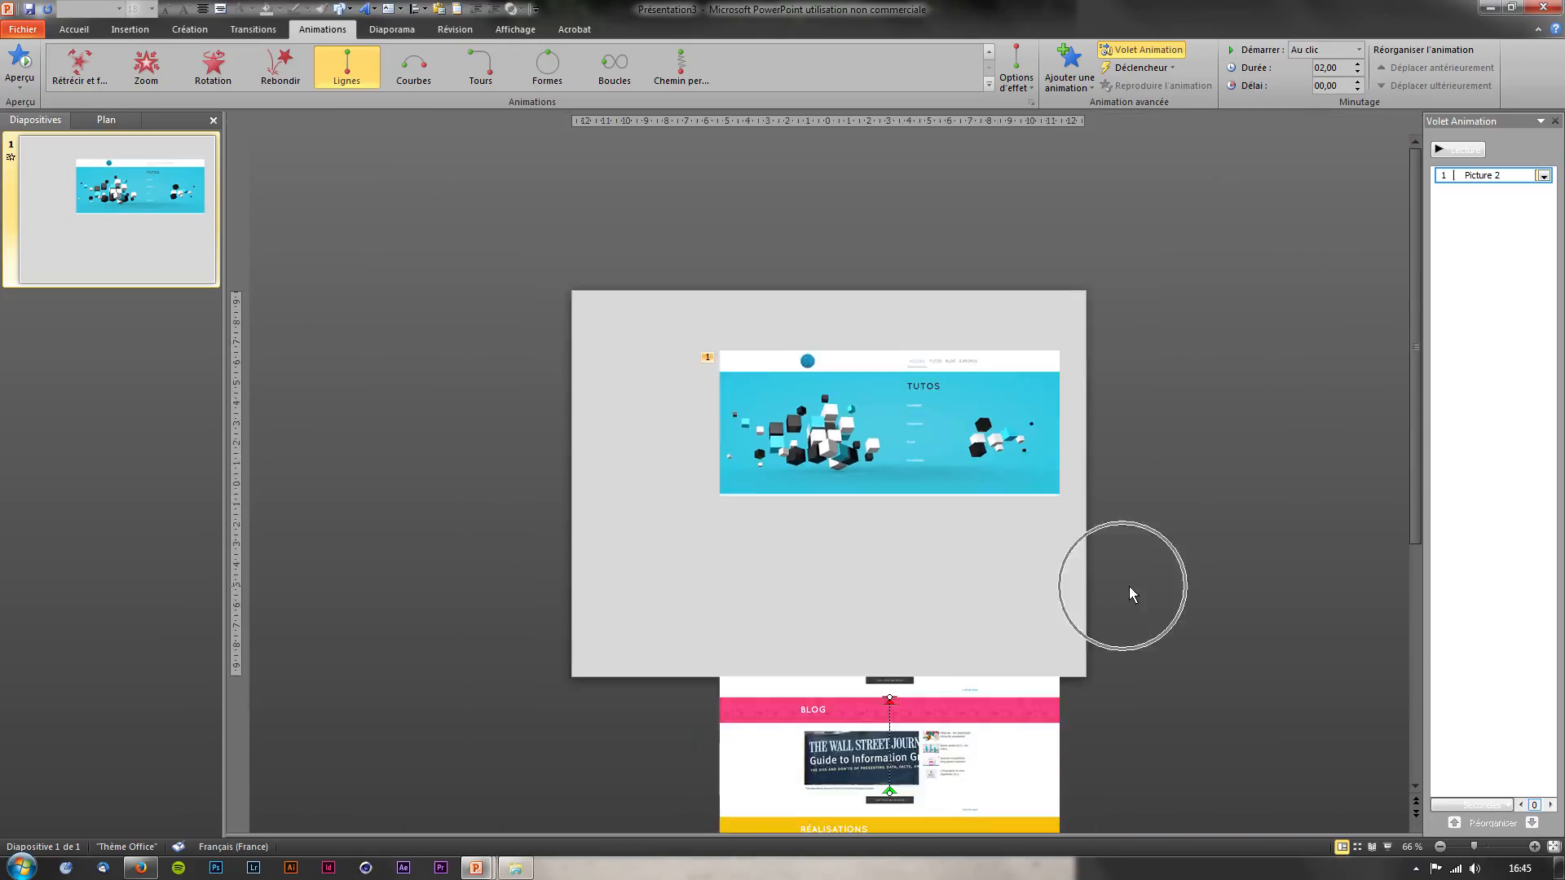
scroll(924, 695, down, 3)
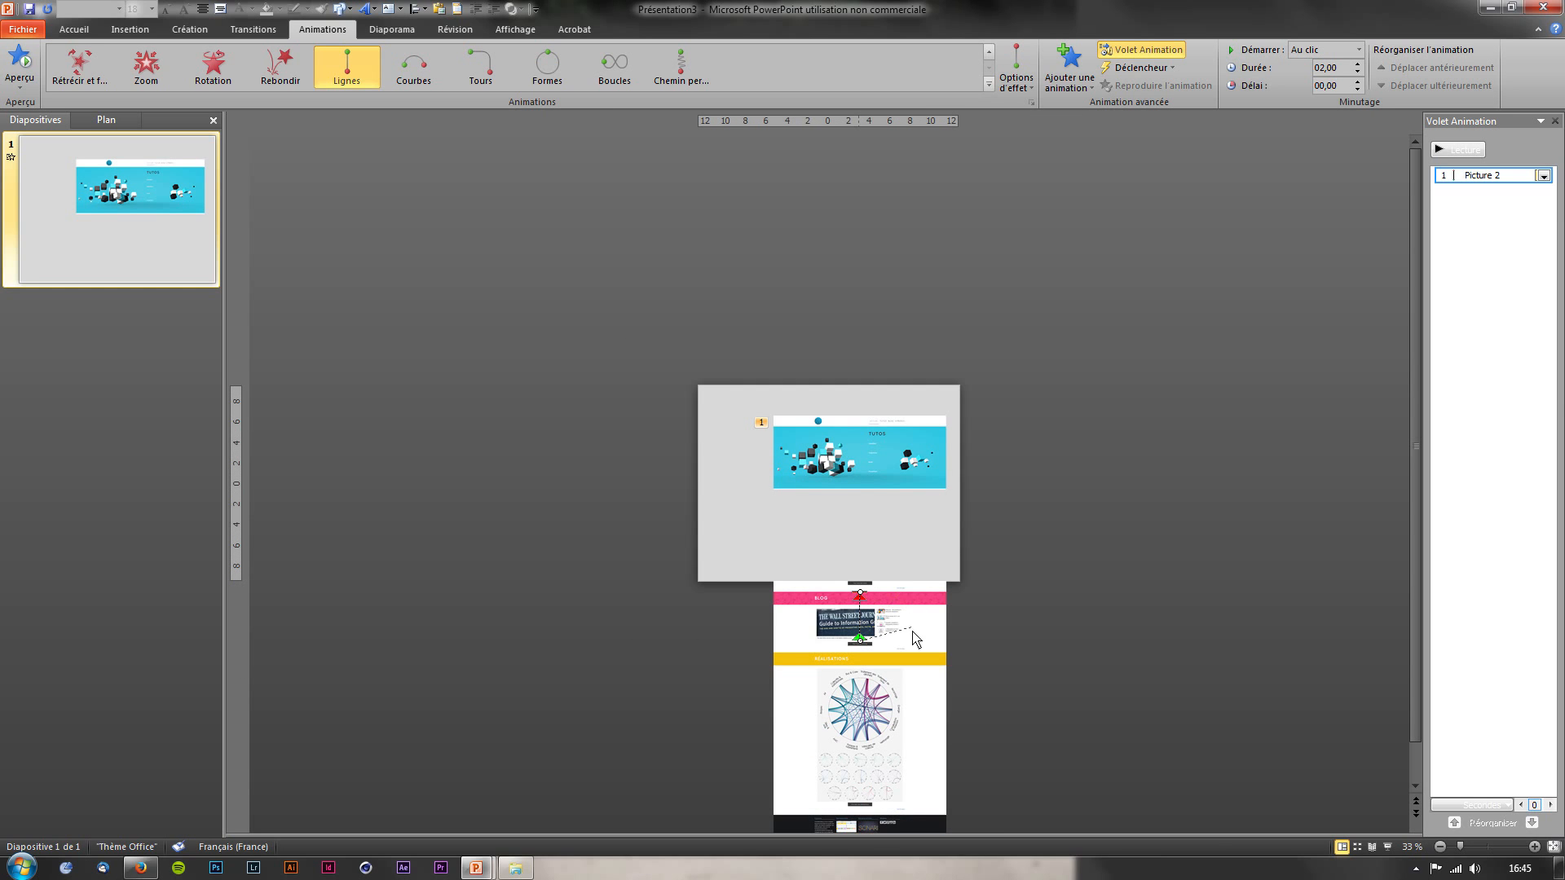
Try a diagonal end point for the motion path, preview it, and return the end point straight above the start
drag(860, 593, 918, 611)
click(1456, 150)
scroll(910, 636, up, 2)
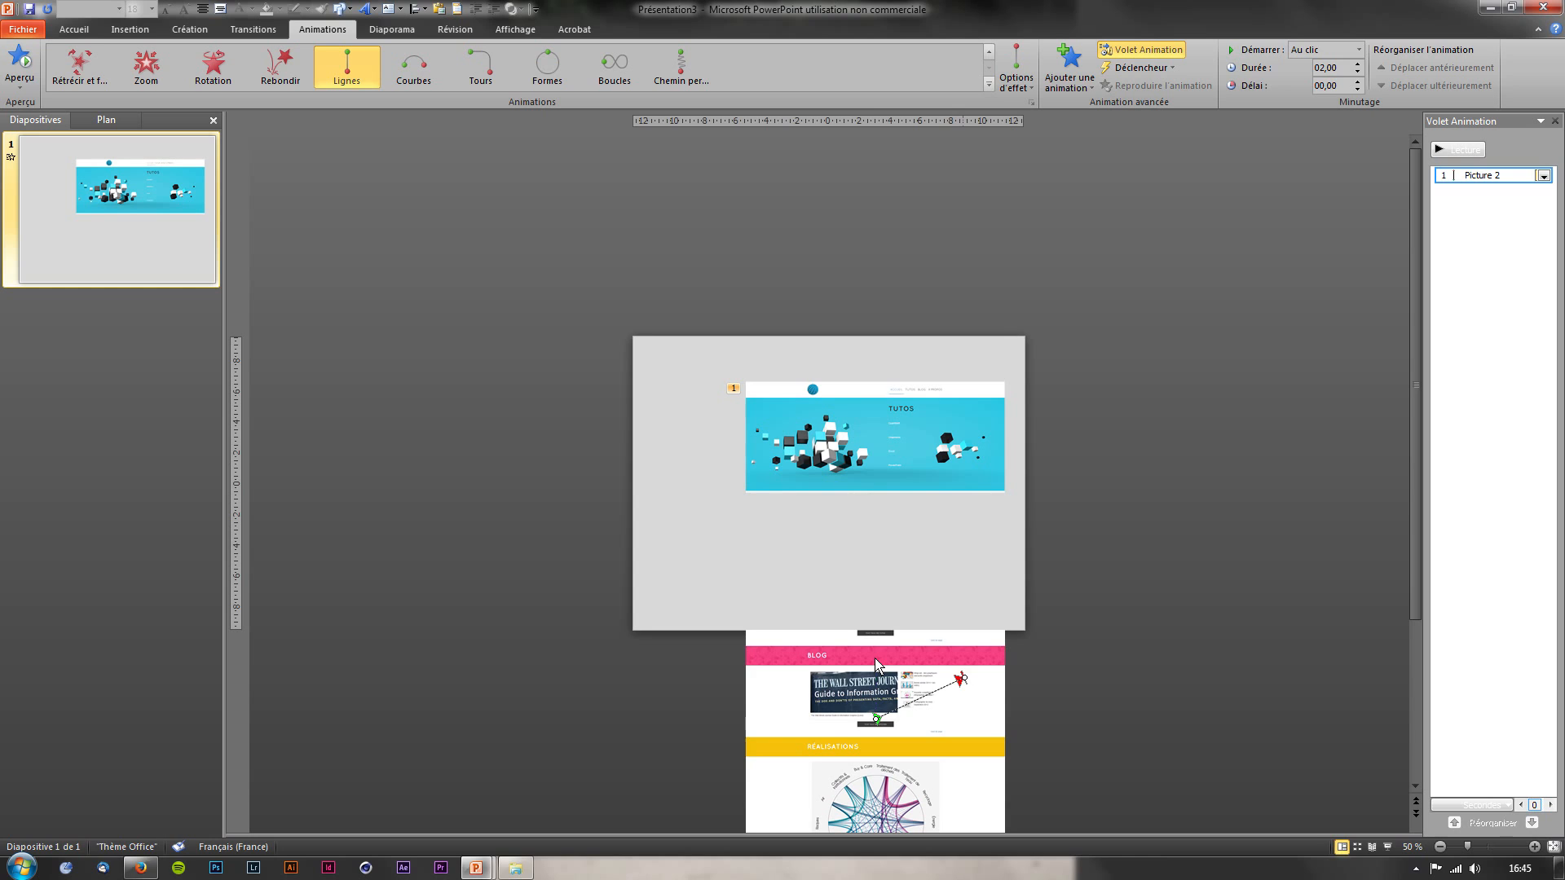
drag(965, 678, 875, 647)
click(1458, 150)
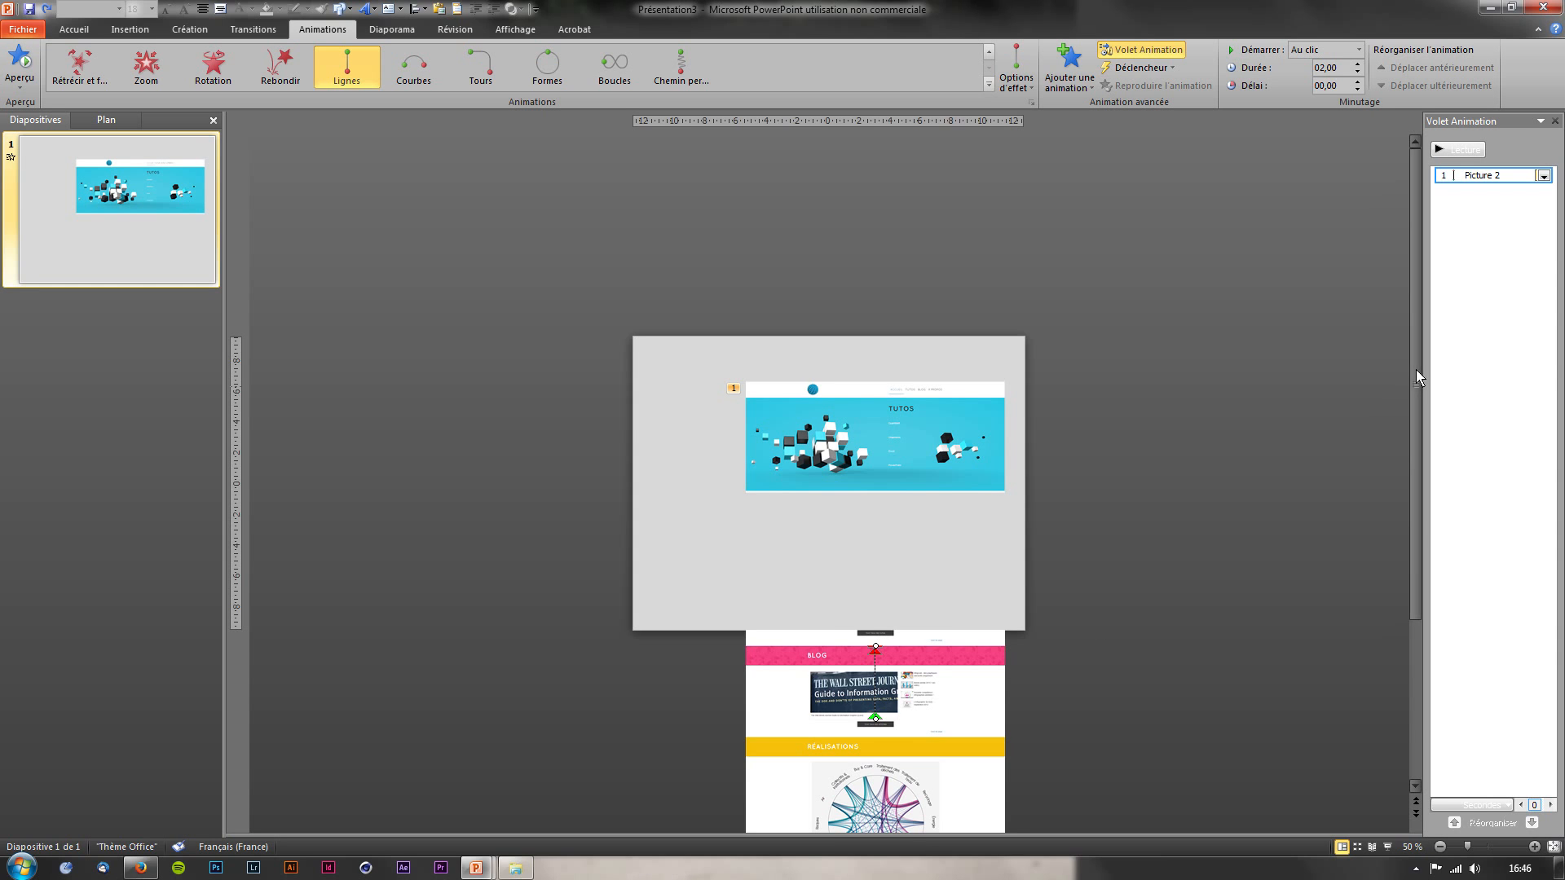
Lengthen the motion path vertically so its end point lies just above the slide, and preview the scrolling screenshot
drag(1415, 382, 1416, 543)
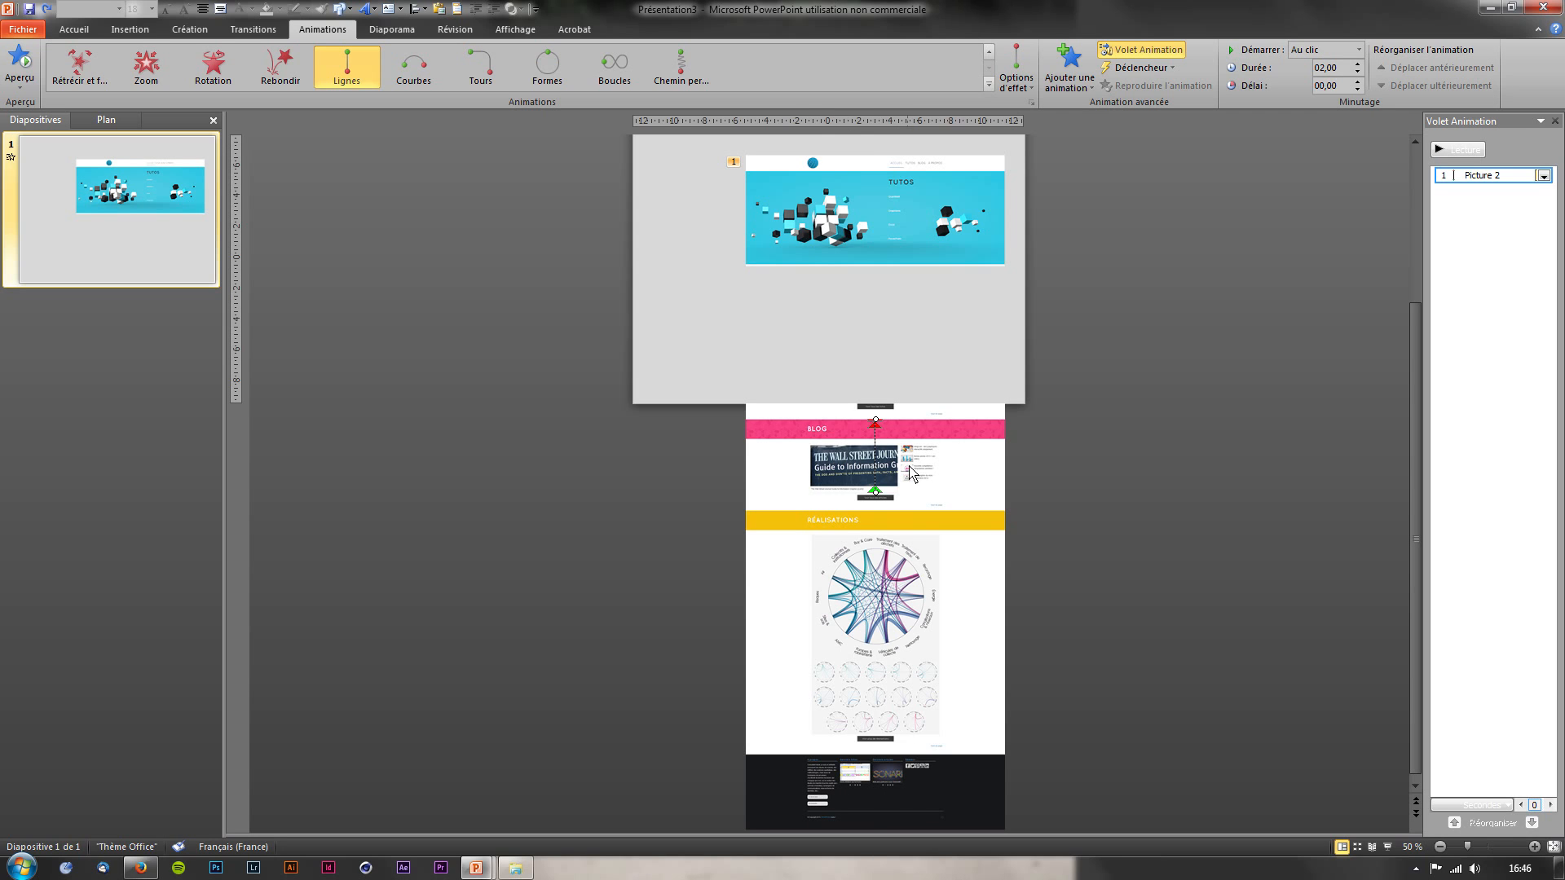
scroll(909, 474, up, 3)
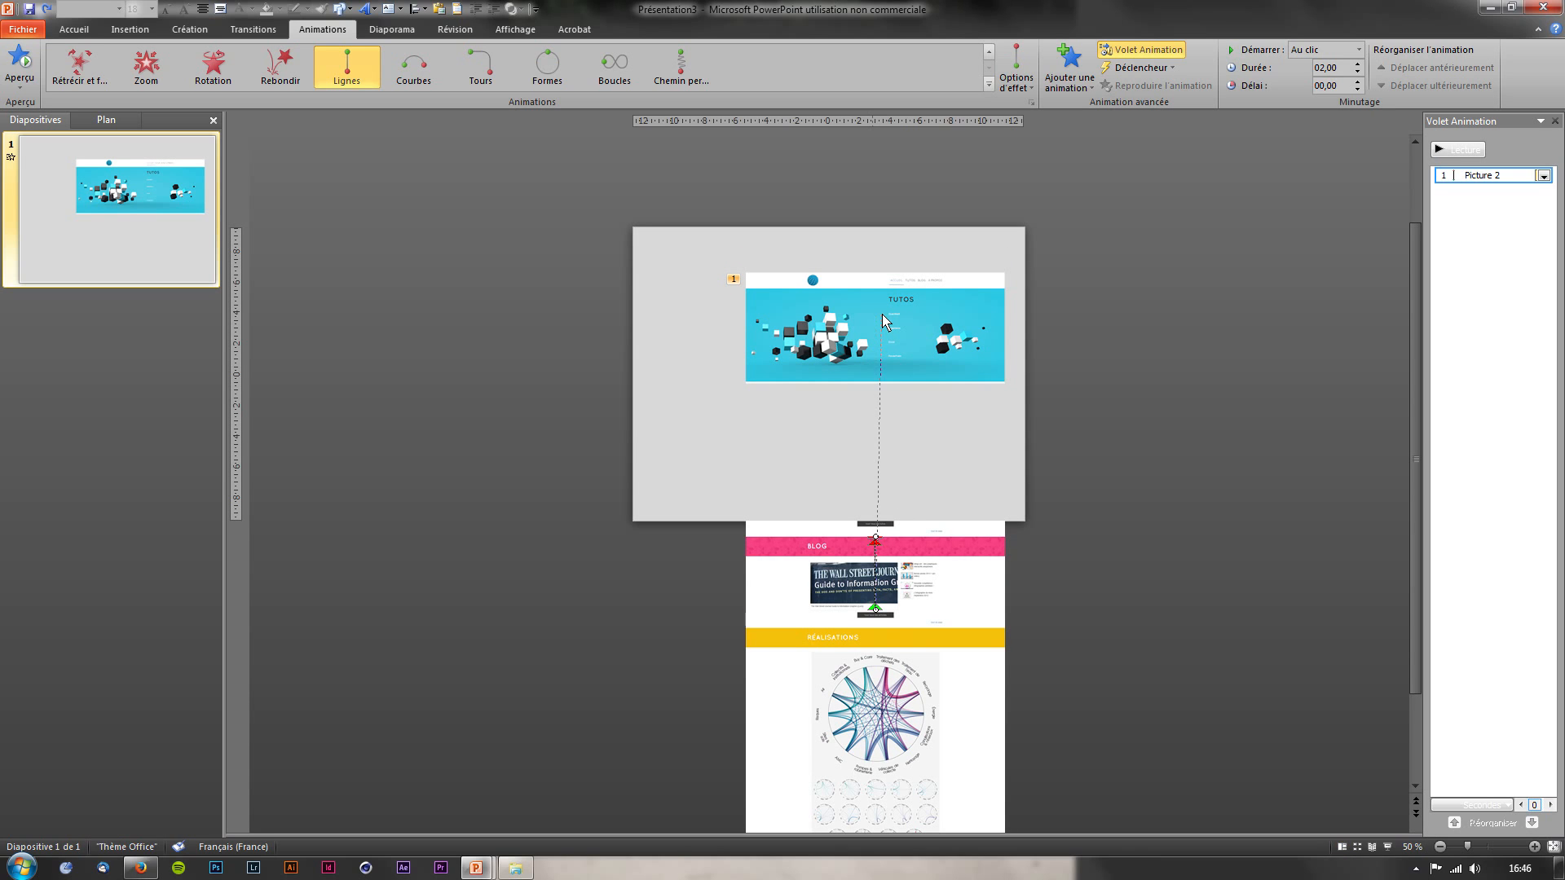
drag(885, 321, 891, 312)
click(1459, 152)
click(1459, 151)
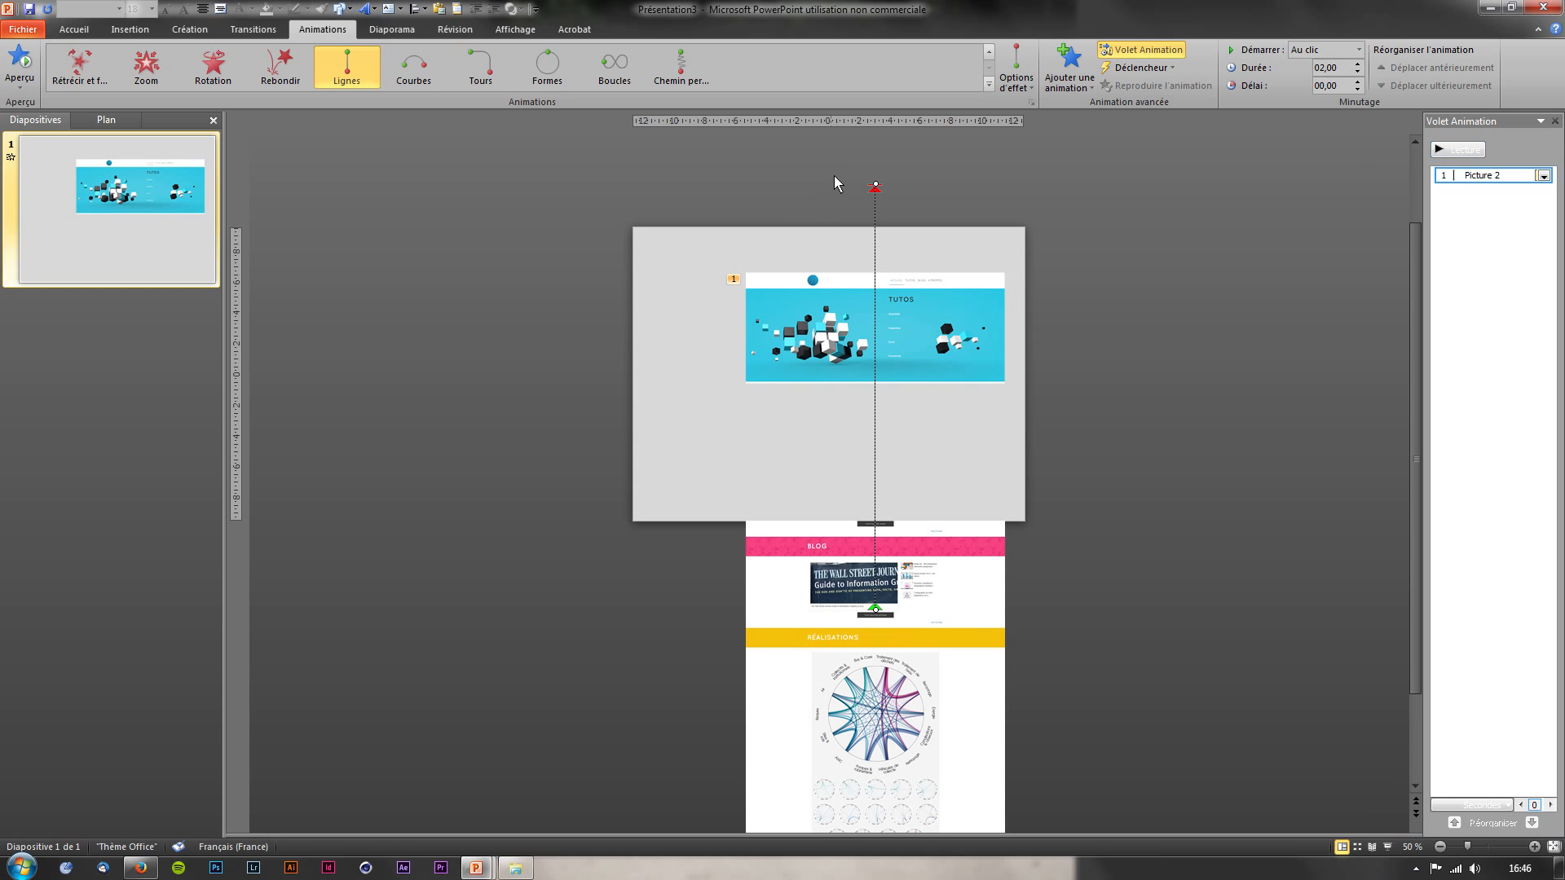
Extend the motion path's end point straight up in two stages, well above the slide, previewing the animation each time
scroll(882, 178, down, 2)
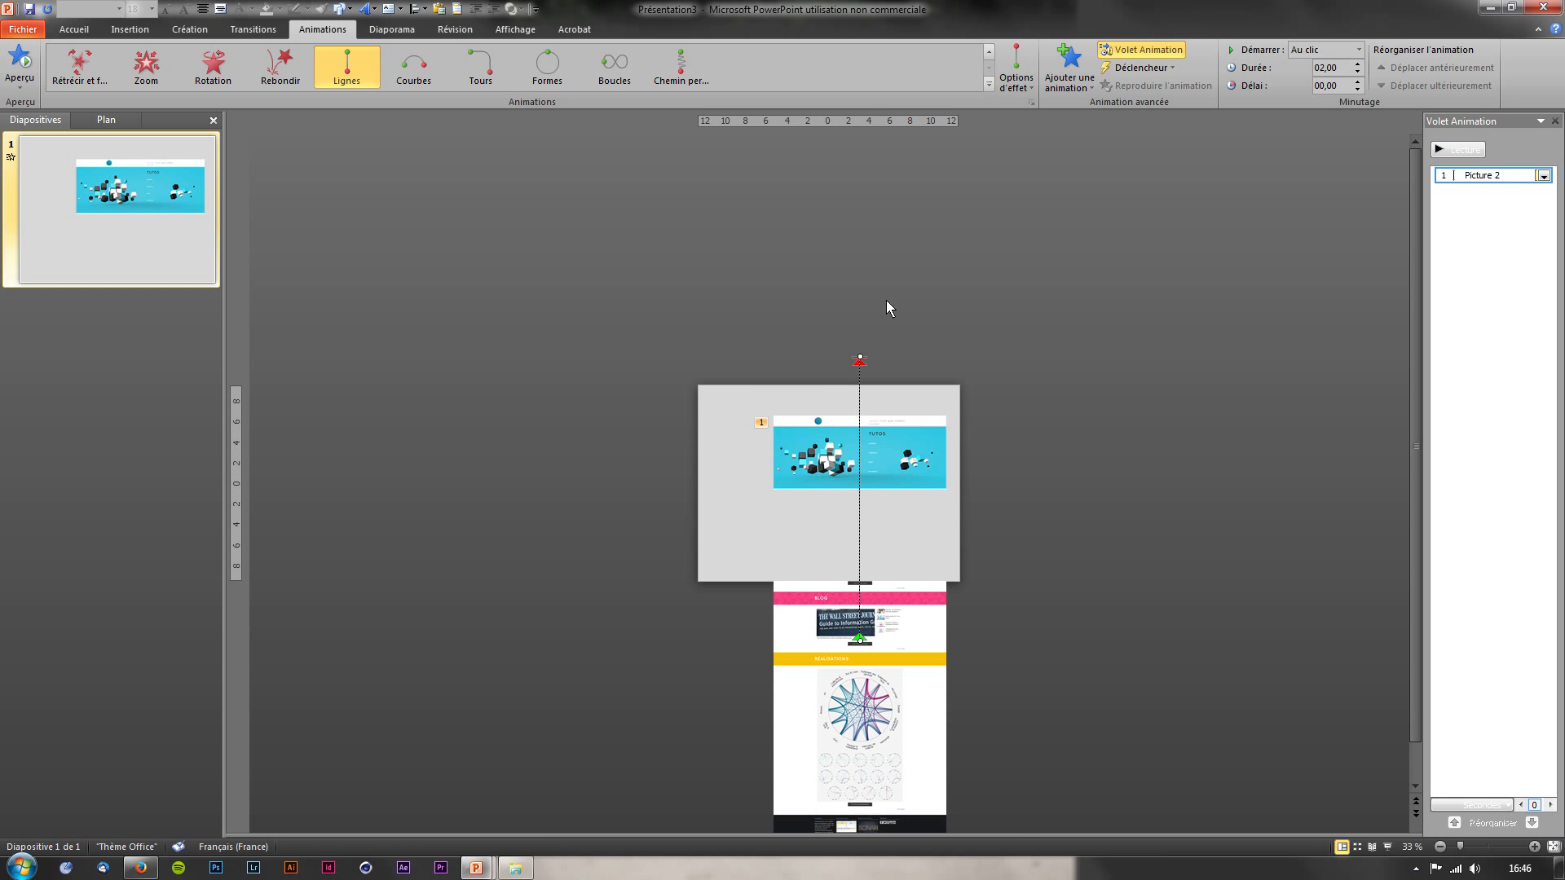
drag(861, 359, 861, 298)
click(1465, 151)
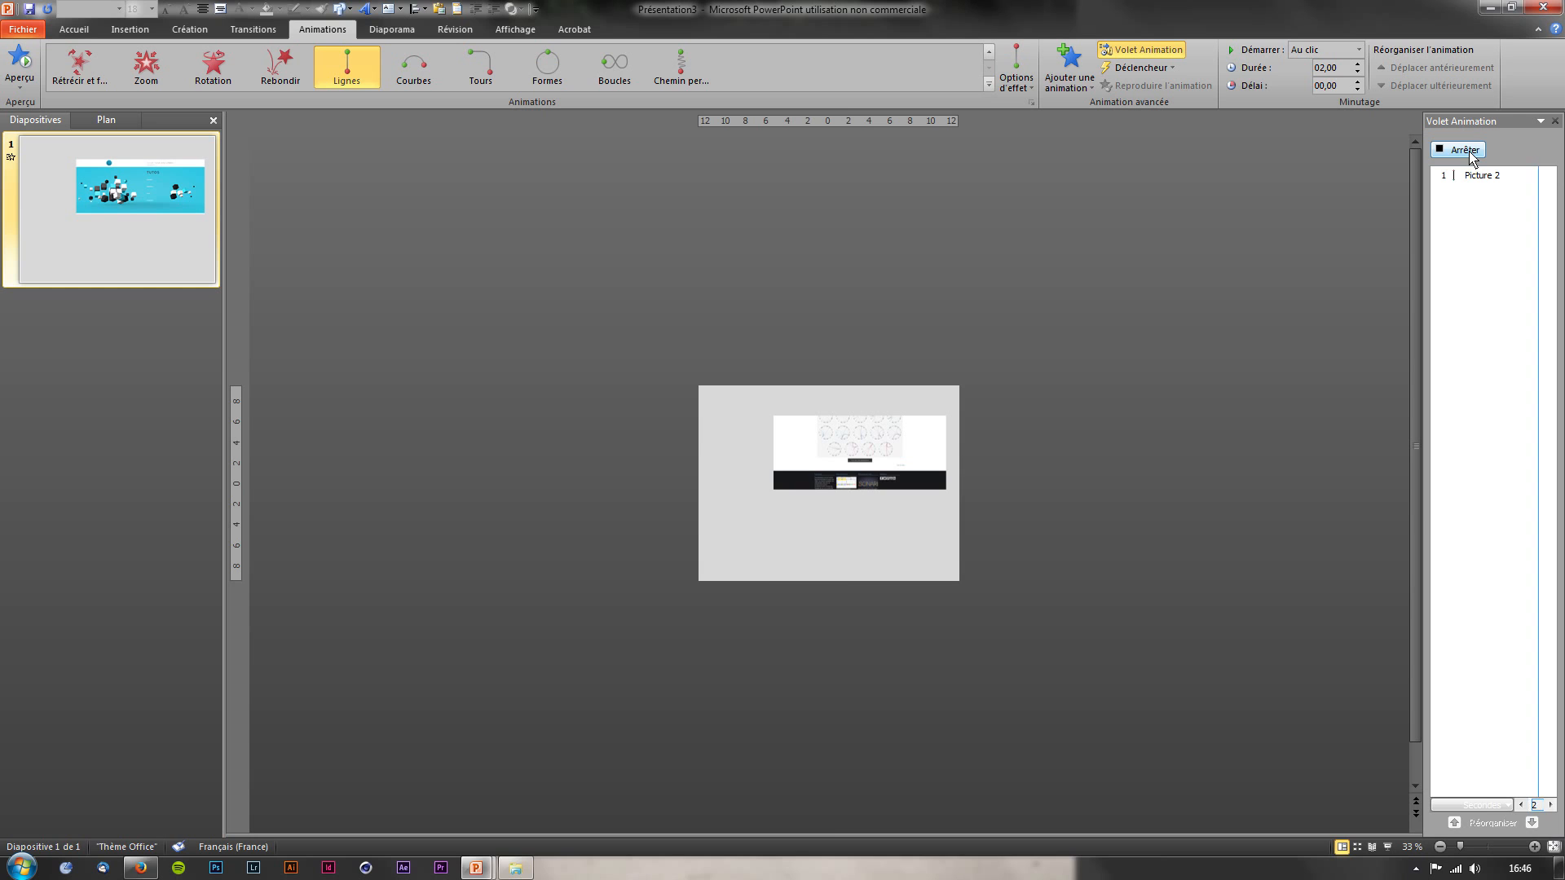
drag(861, 296, 860, 269)
click(1477, 151)
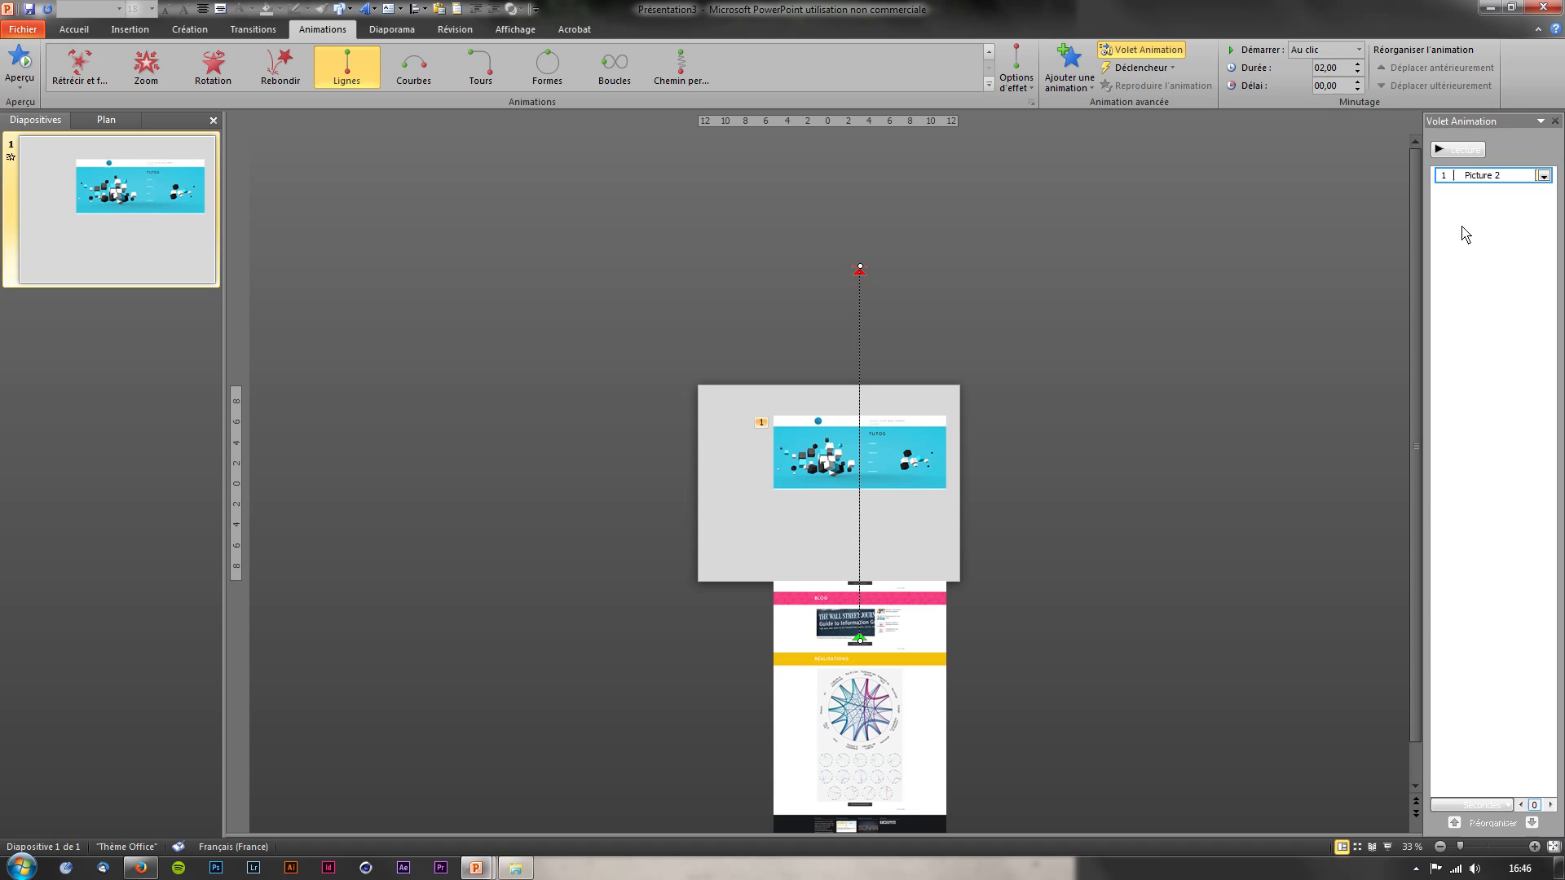
click(1471, 178)
click(1544, 176)
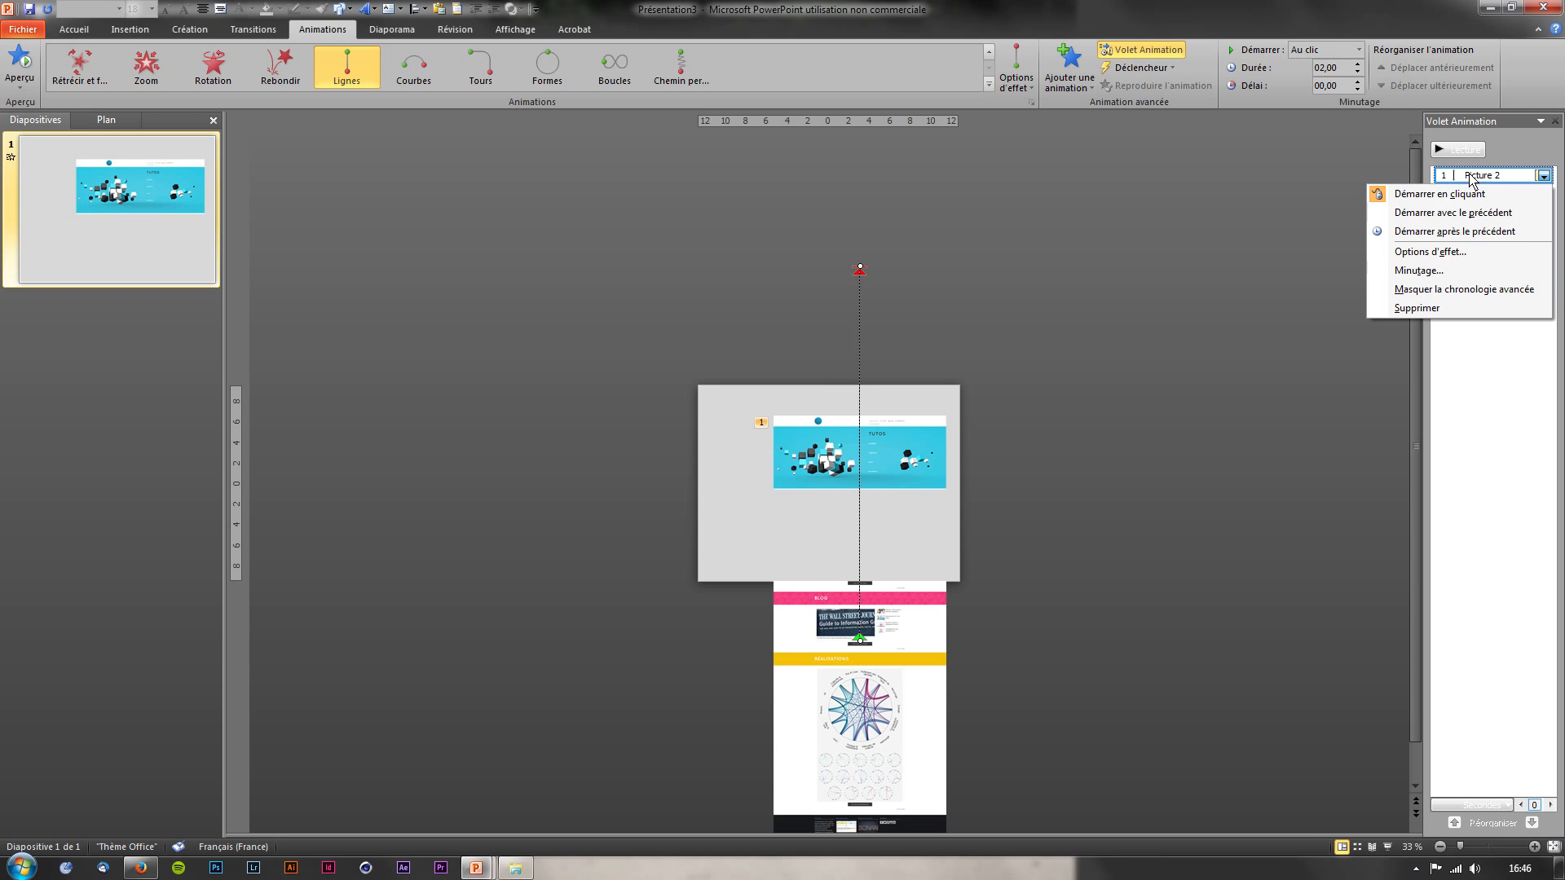
click(1453, 136)
click(896, 534)
scroll(897, 533, up, 4)
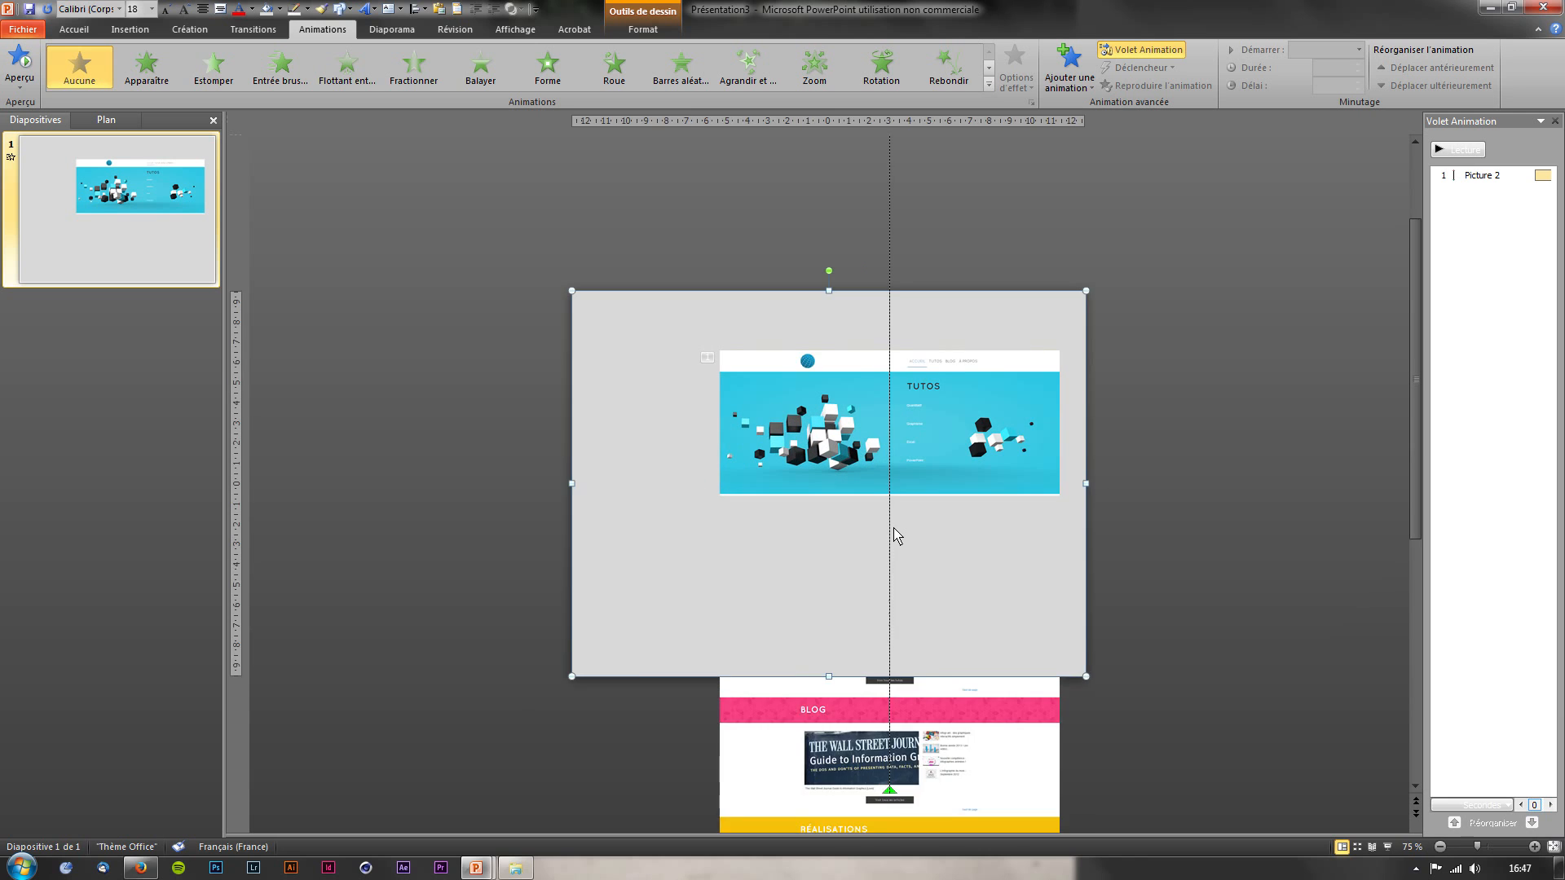
Set the duration of Picture 2's motion path to 3 seconds (lent) and review its smooth start and end settings
click(1482, 176)
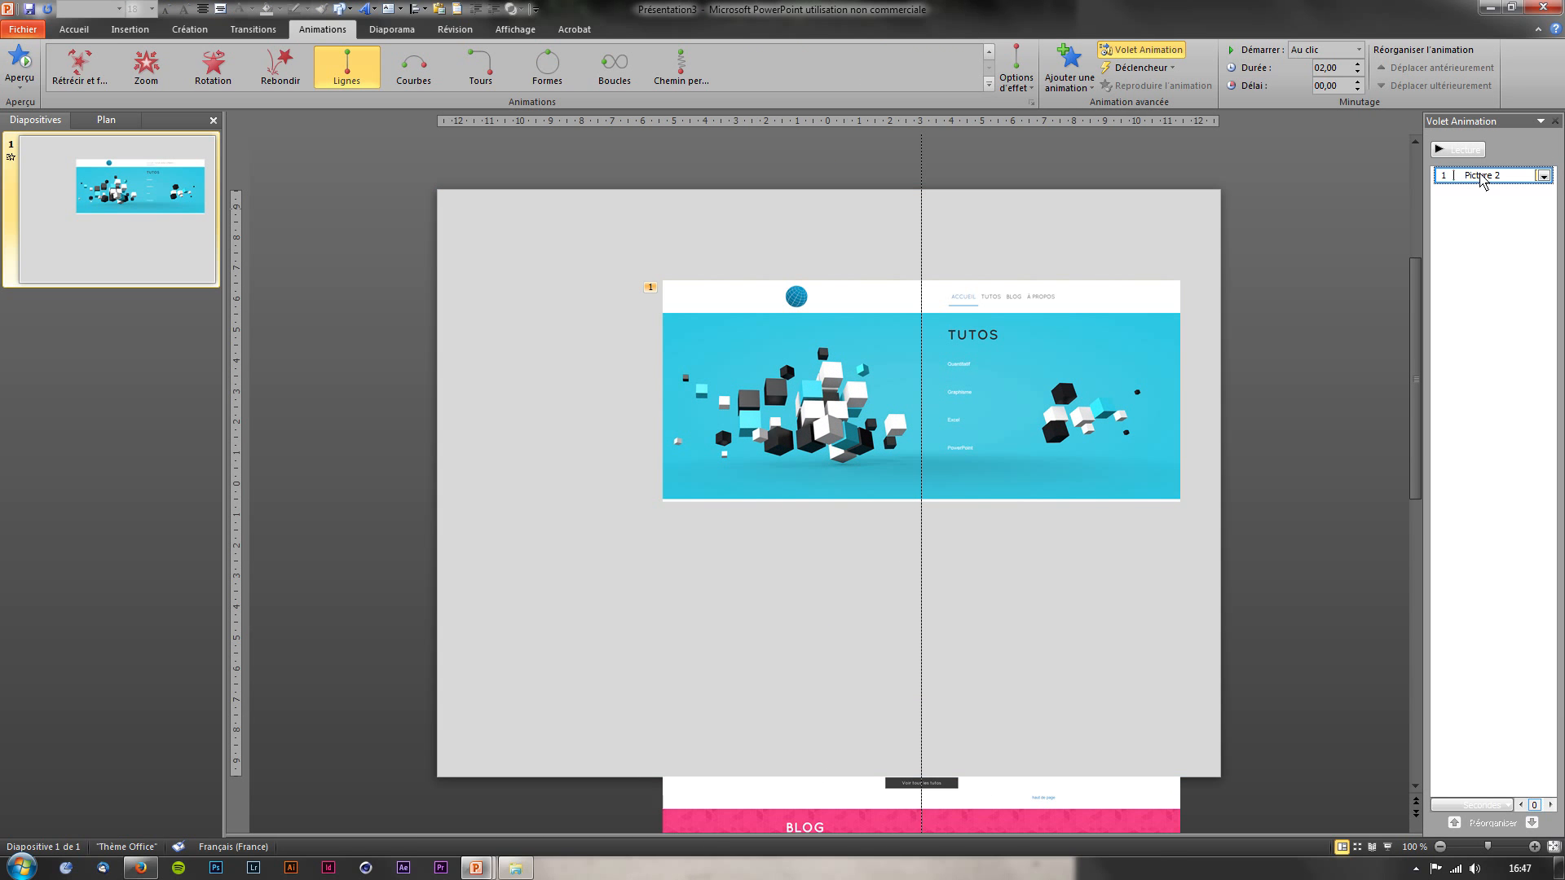
right_click(1482, 181)
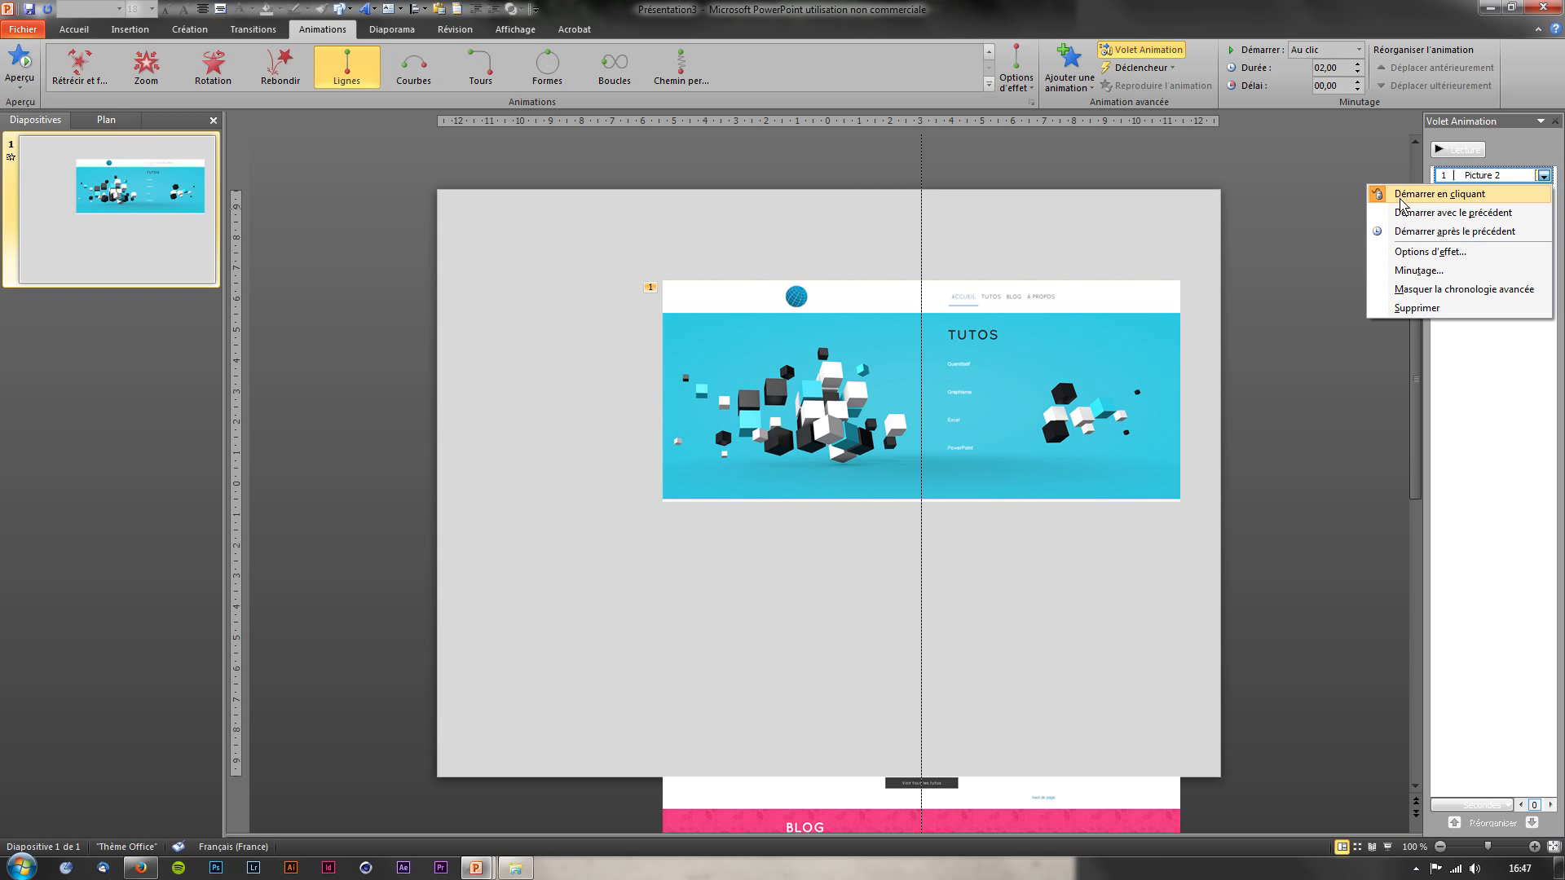
click(1422, 254)
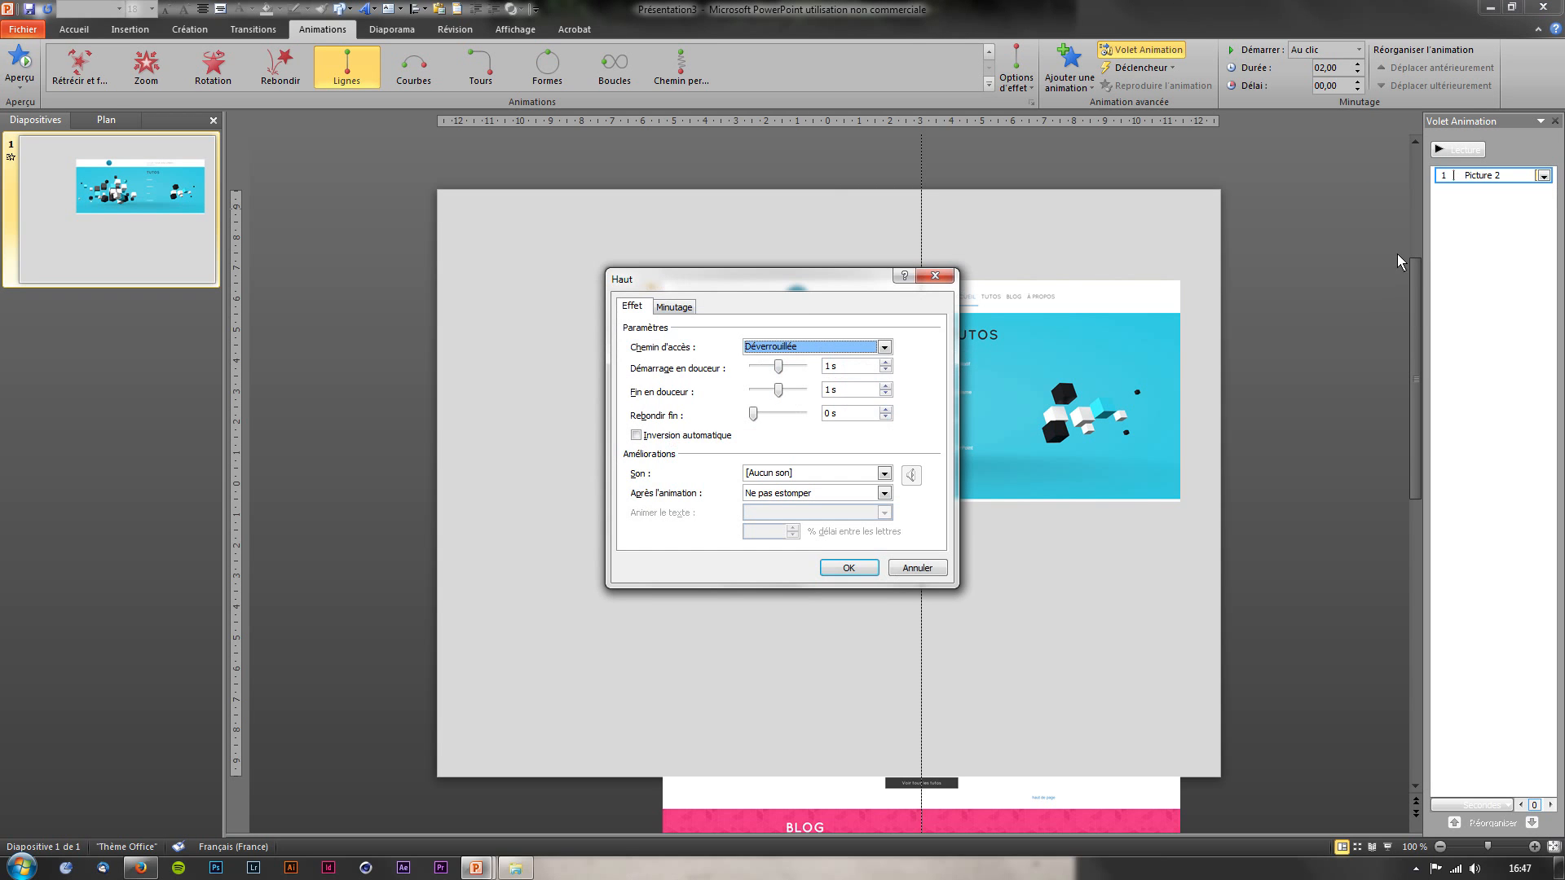
click(688, 310)
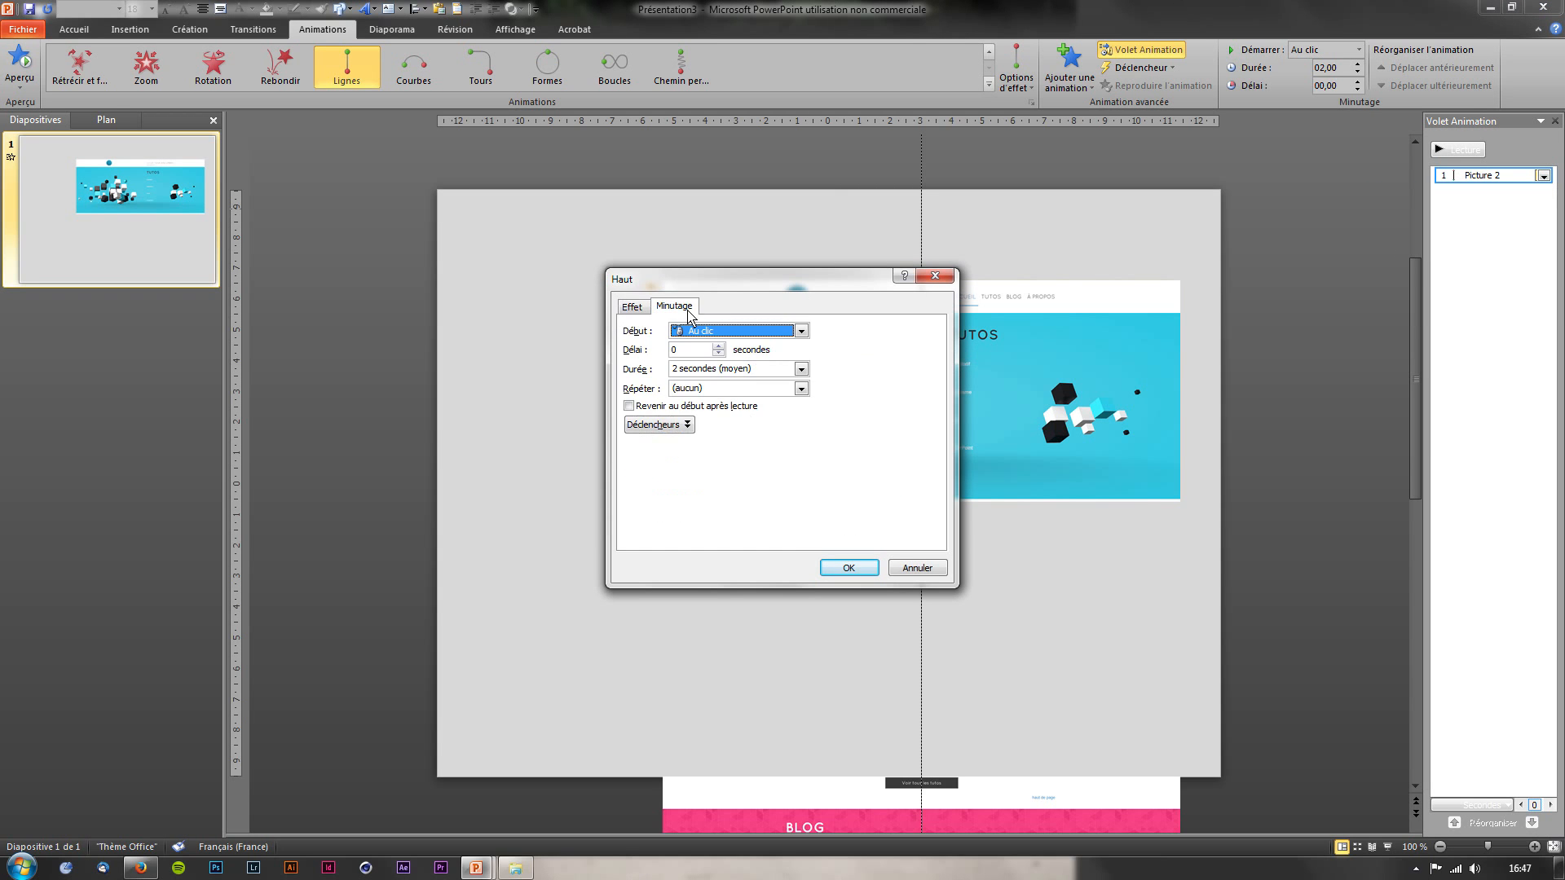
click(802, 369)
click(751, 394)
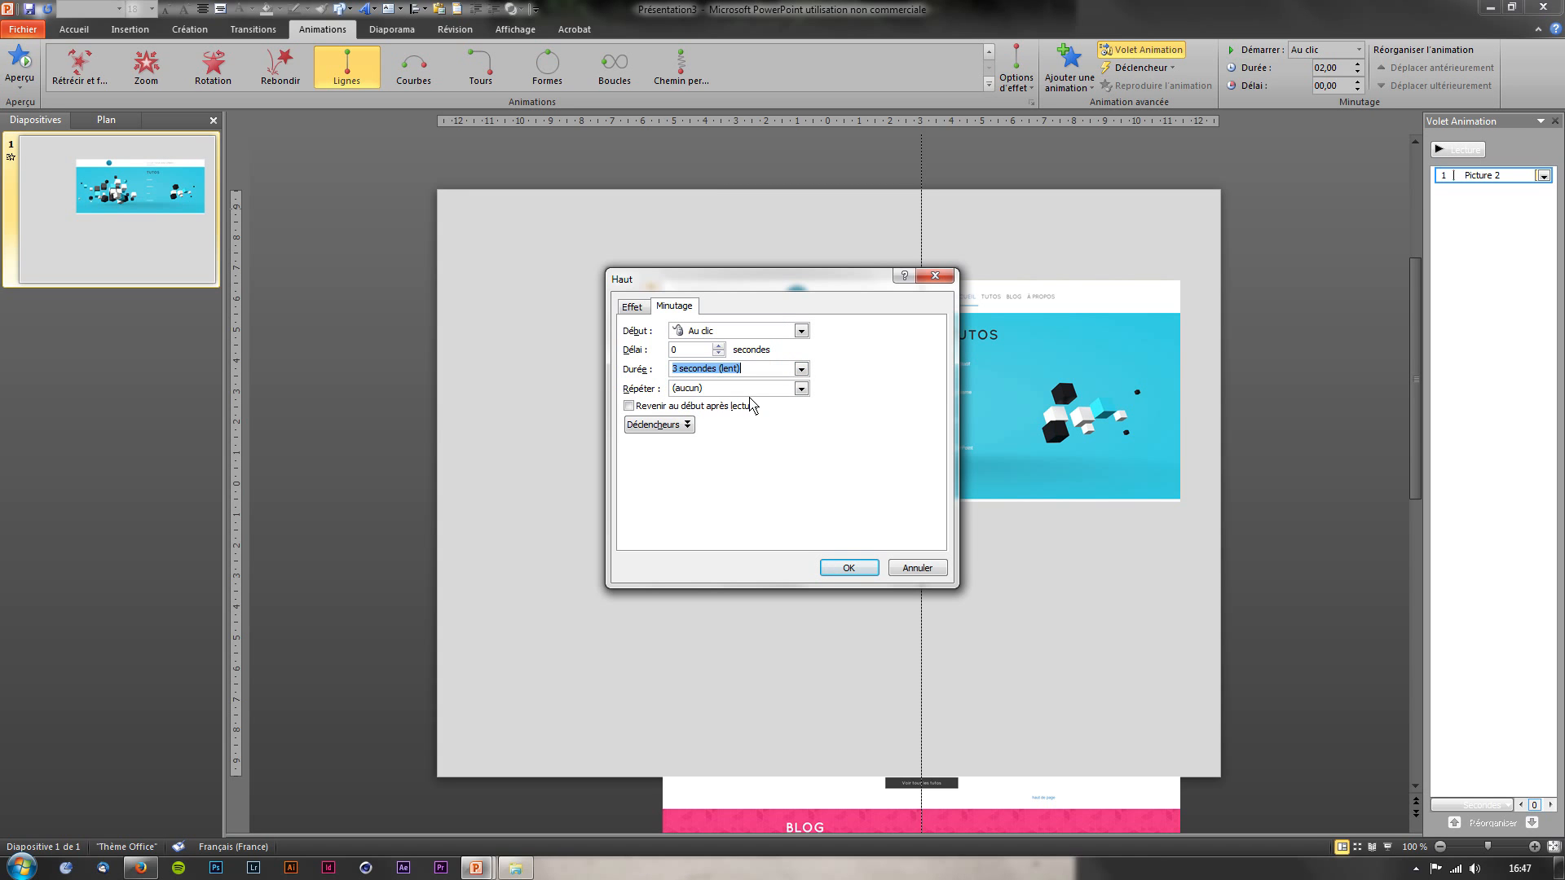
click(625, 307)
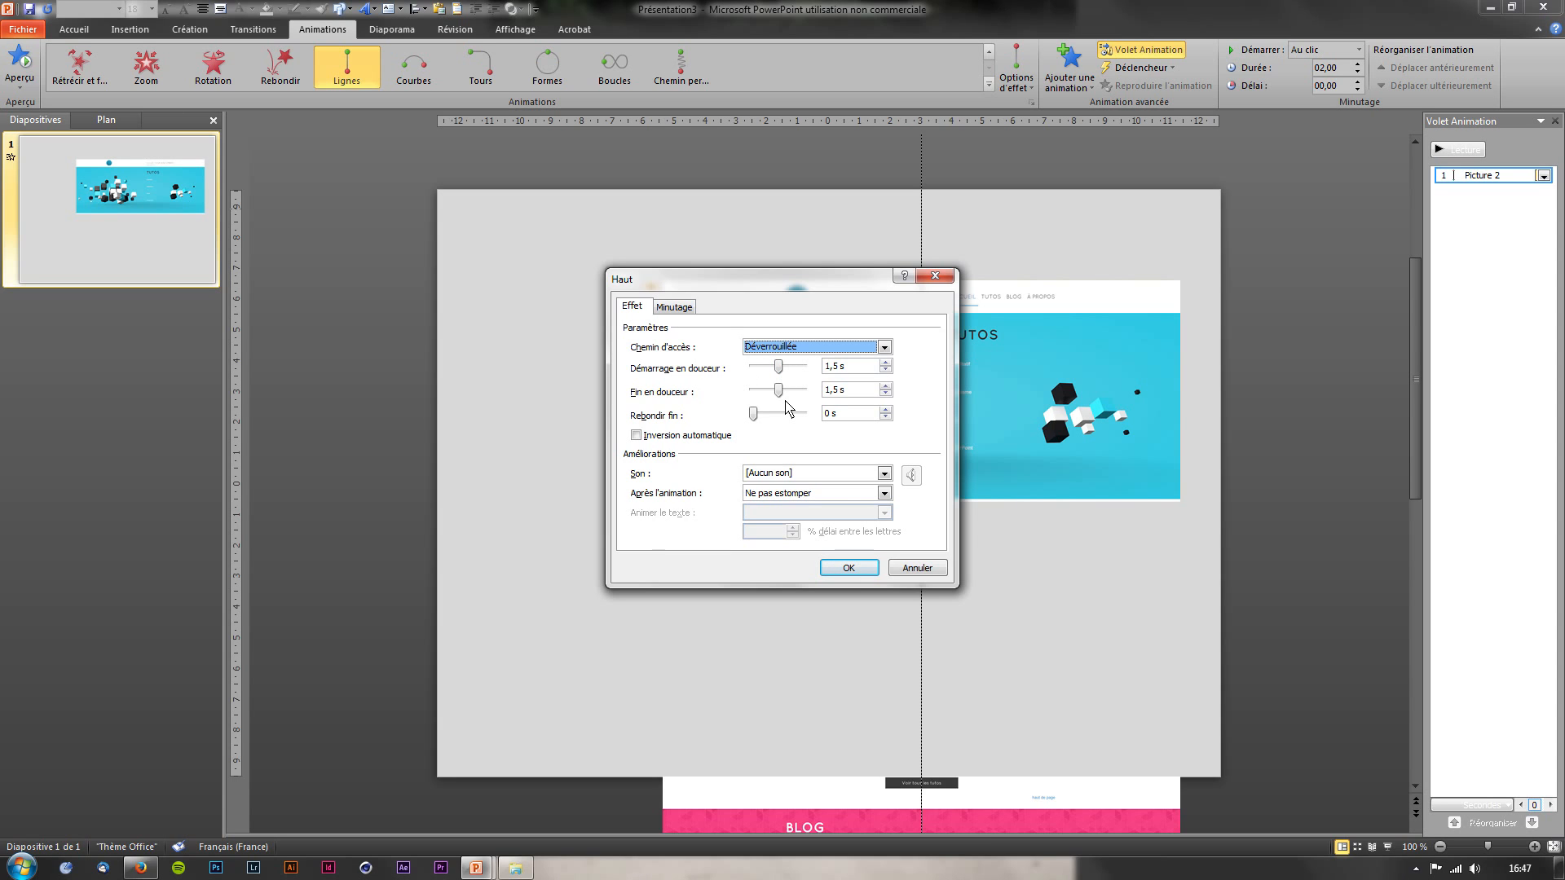
click(864, 569)
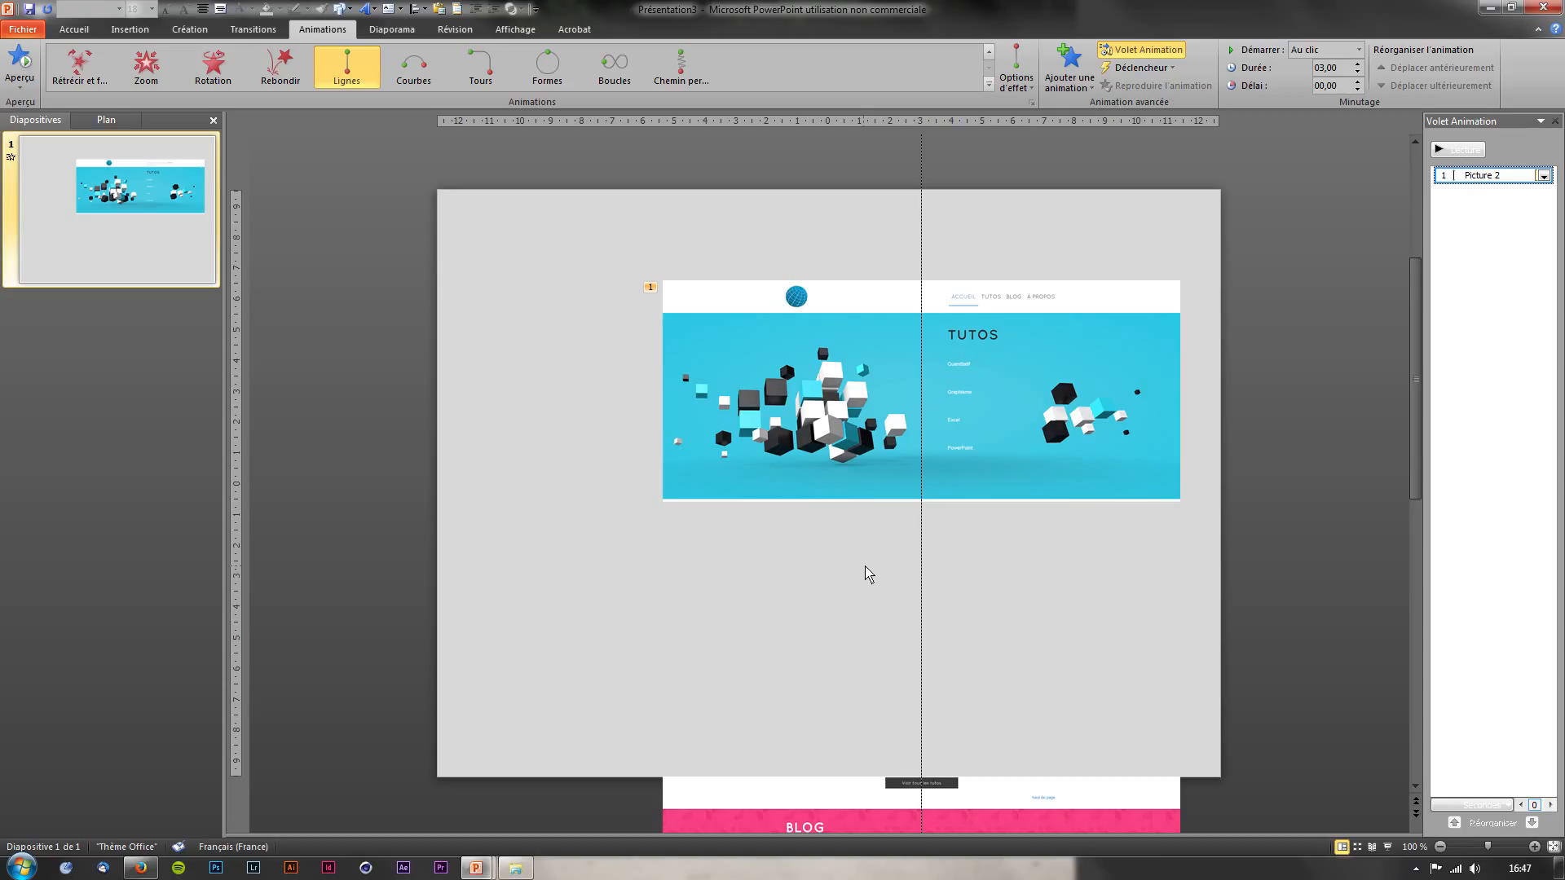
Play the slide show to check the slower upward scroll of the screenshot, and return to editing
key(F5)
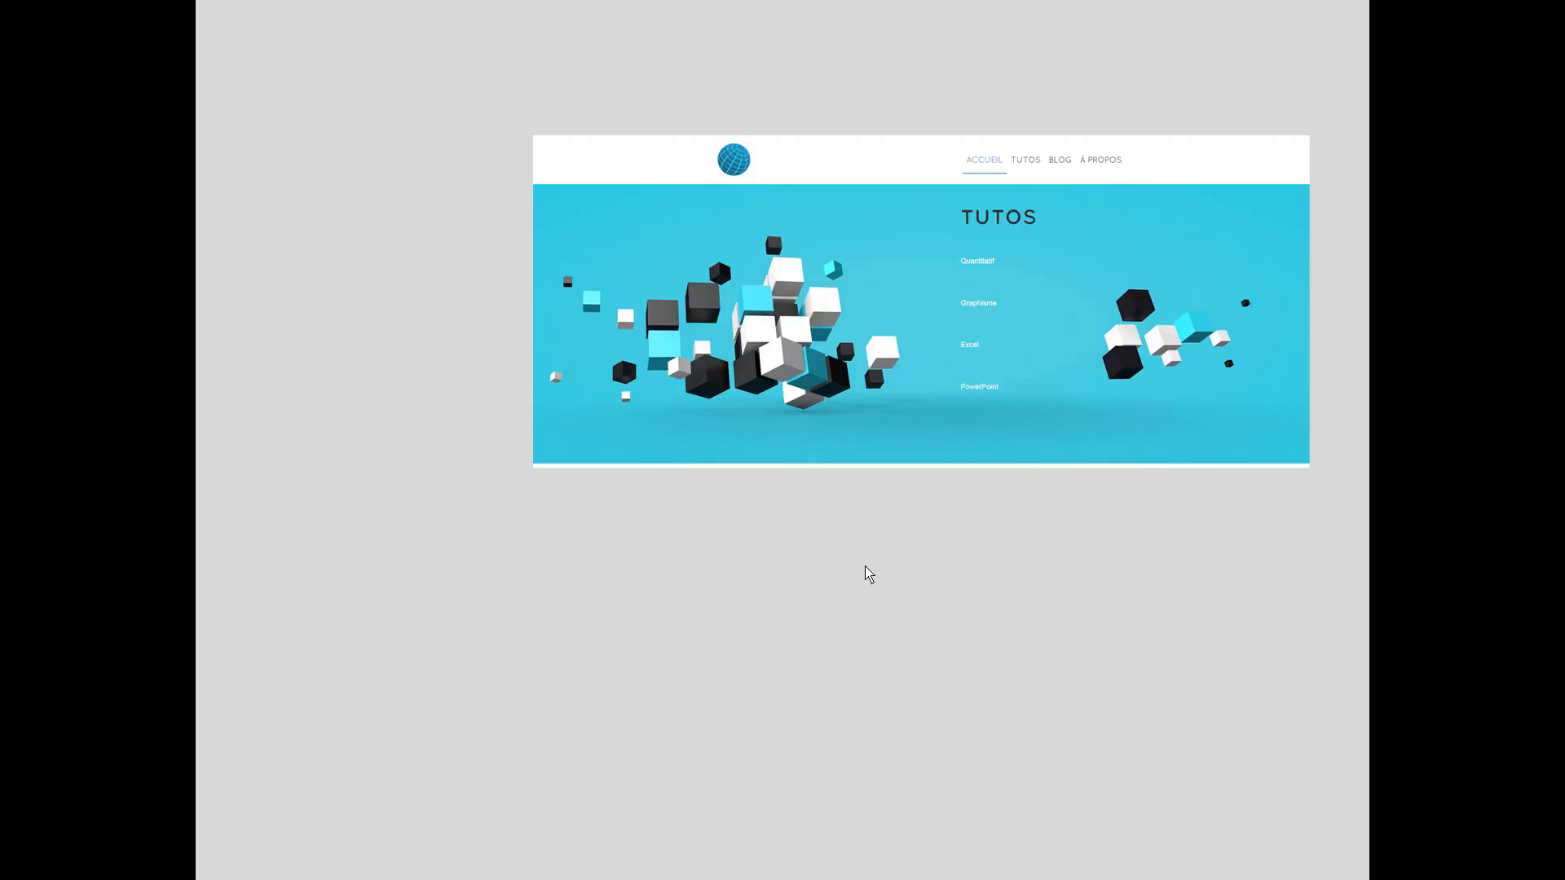
click(869, 574)
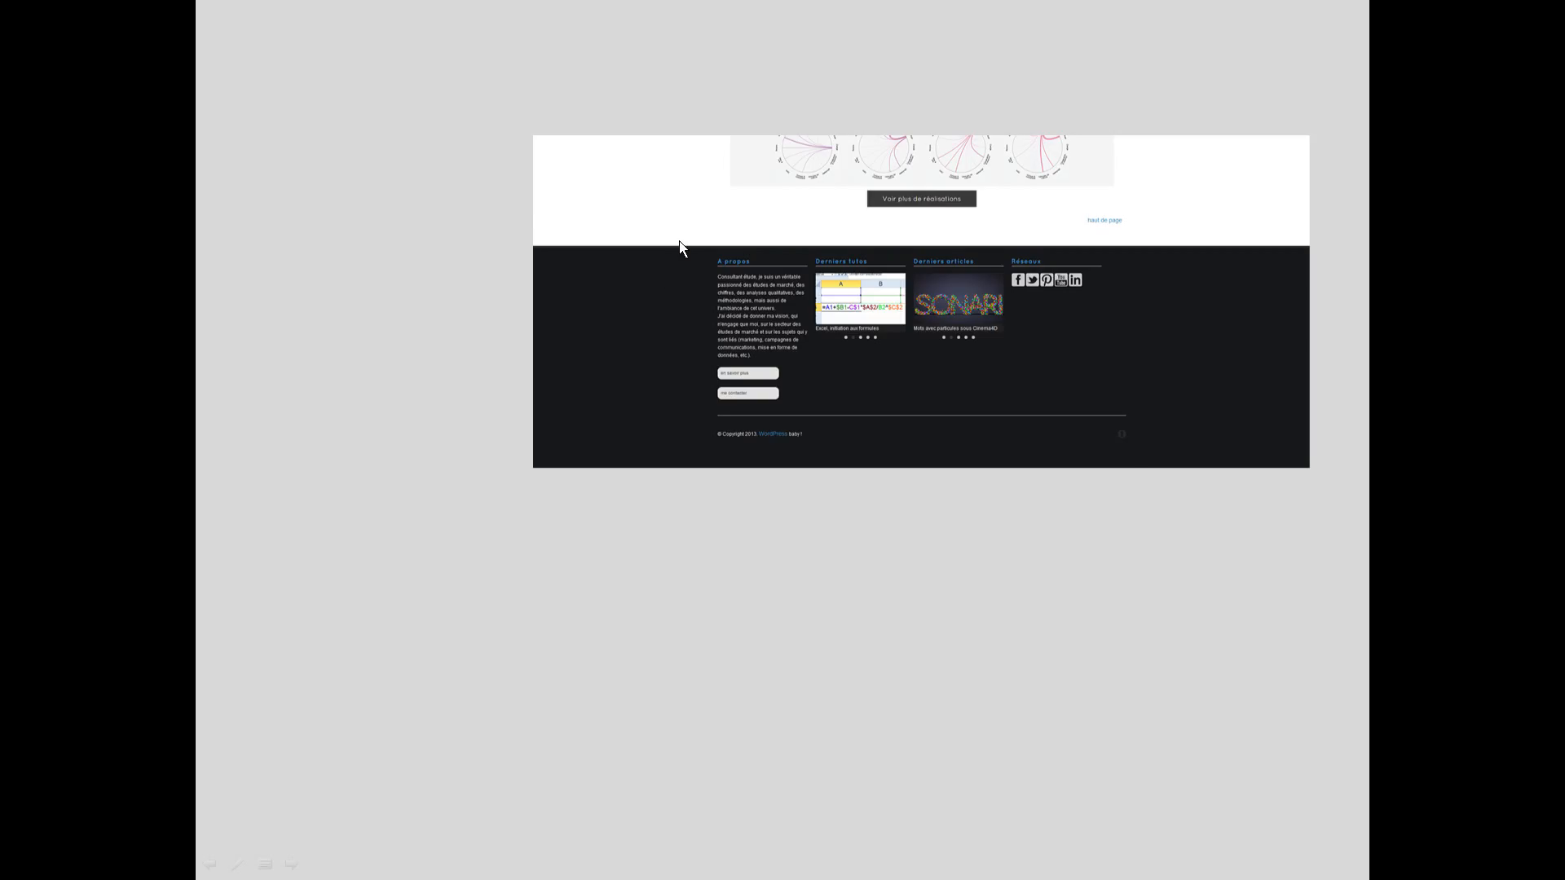
key(Escape)
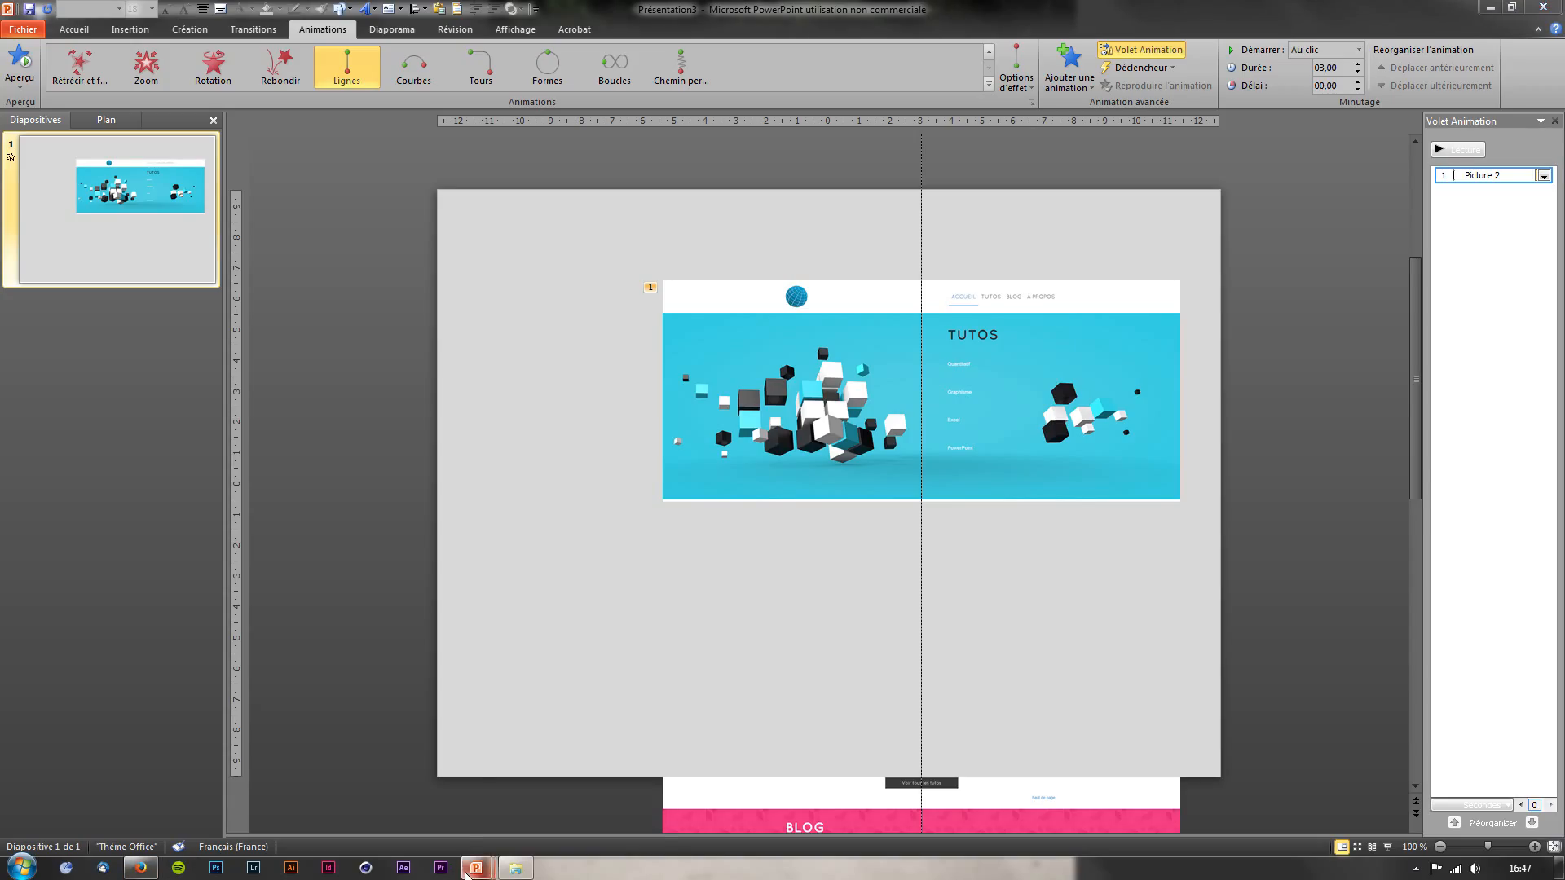
Switch to the Test presentation and inspect the masking frame and the curved shadow picture beneath the window on slide 1
mouse_move(476, 868)
click(391, 787)
click(168, 252)
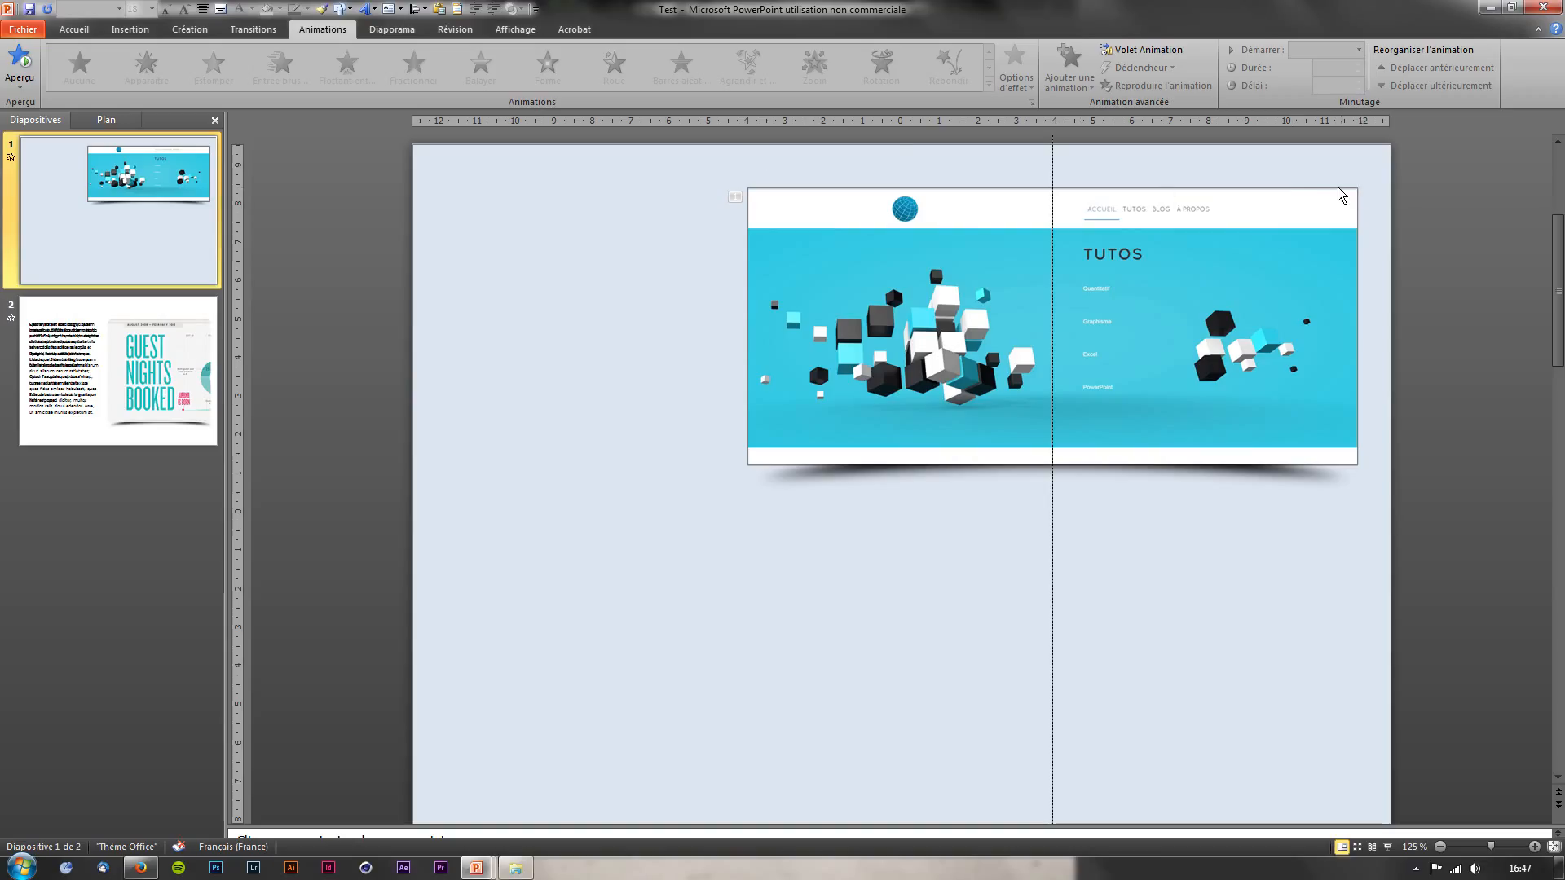
click(1270, 194)
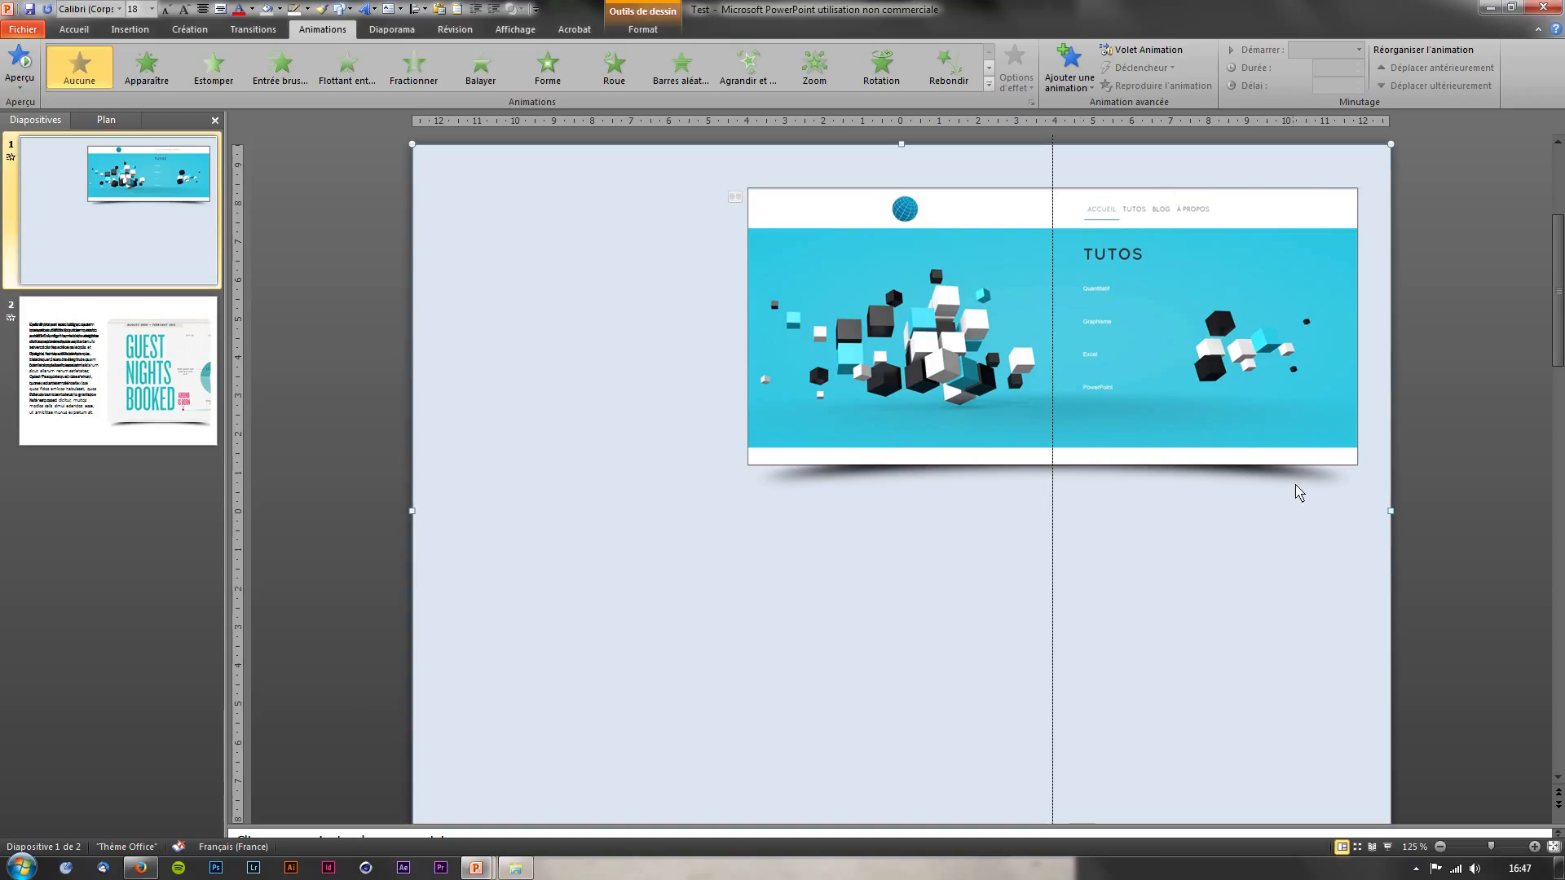
click(1242, 487)
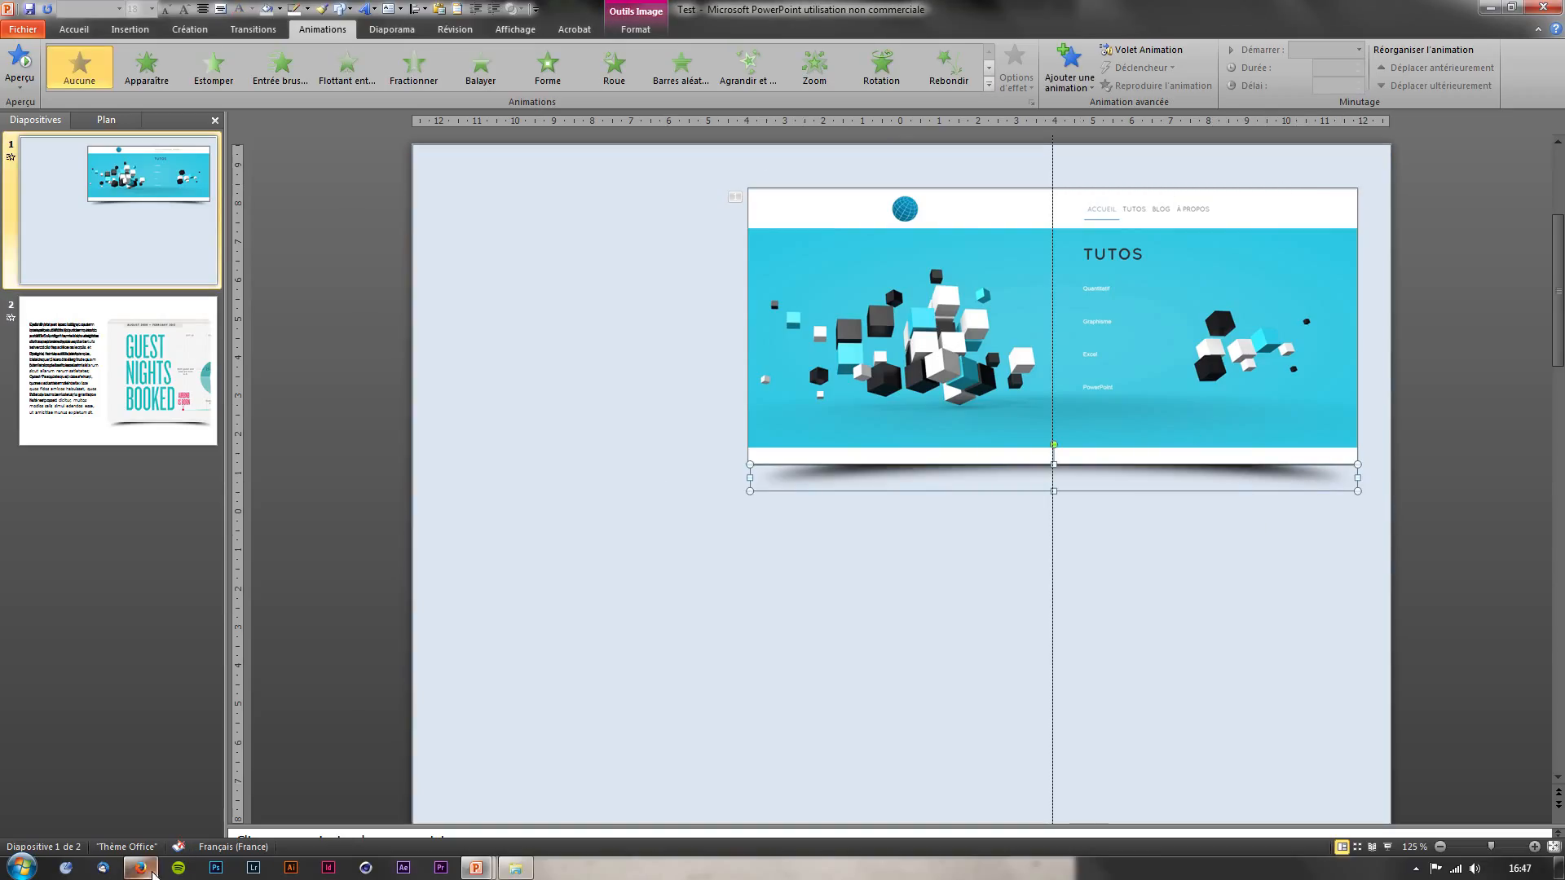
Switch to Firefox, show the "ombre slider" image search, and copy the ombre_slider.png shadow image
click(150, 871)
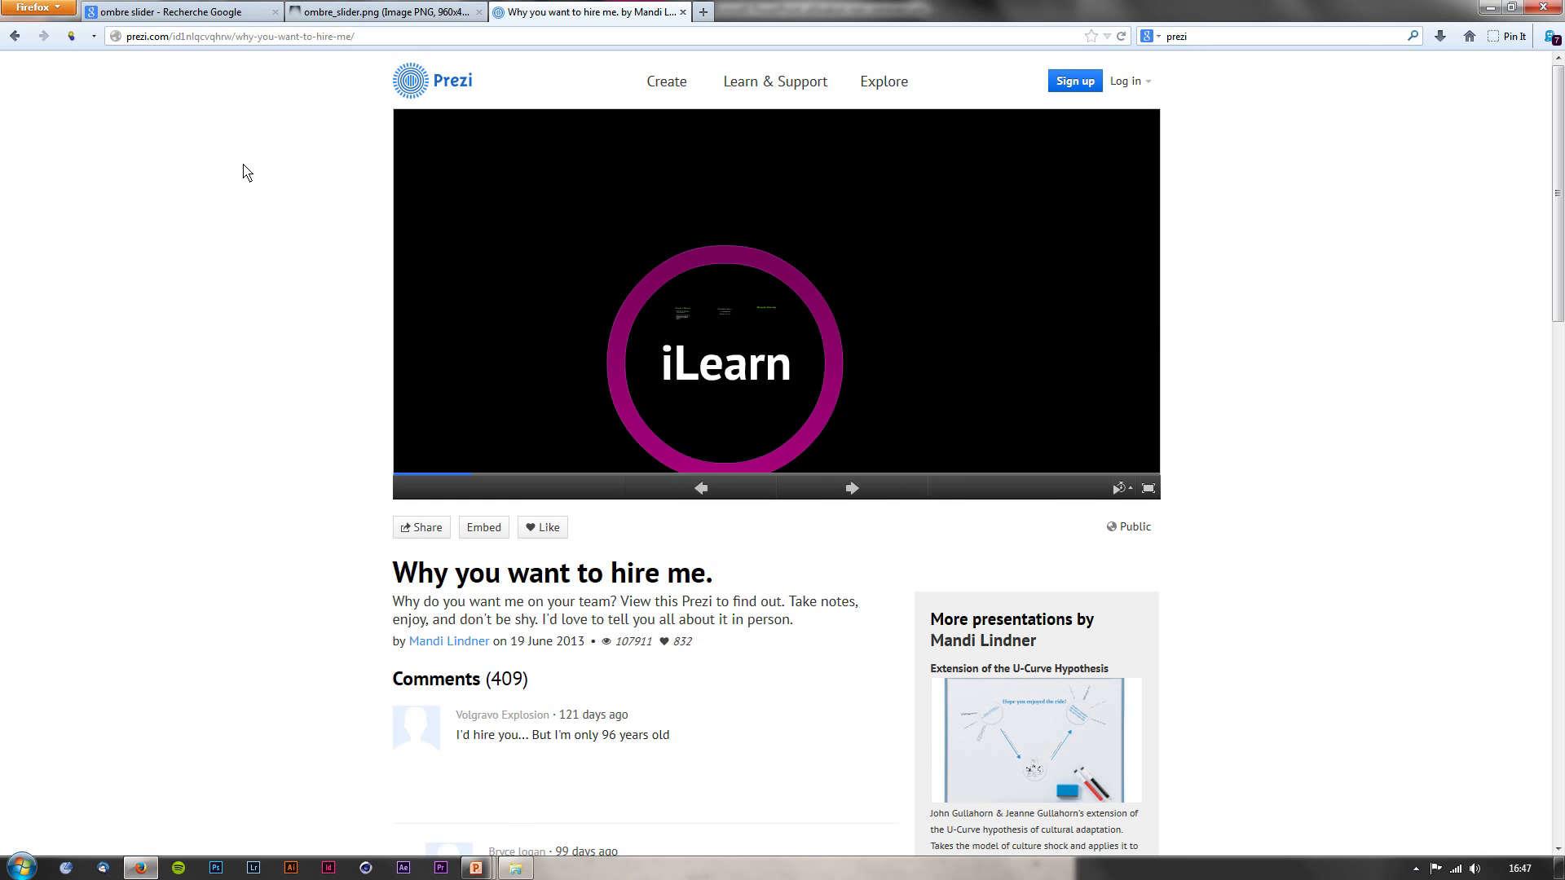
click(214, 8)
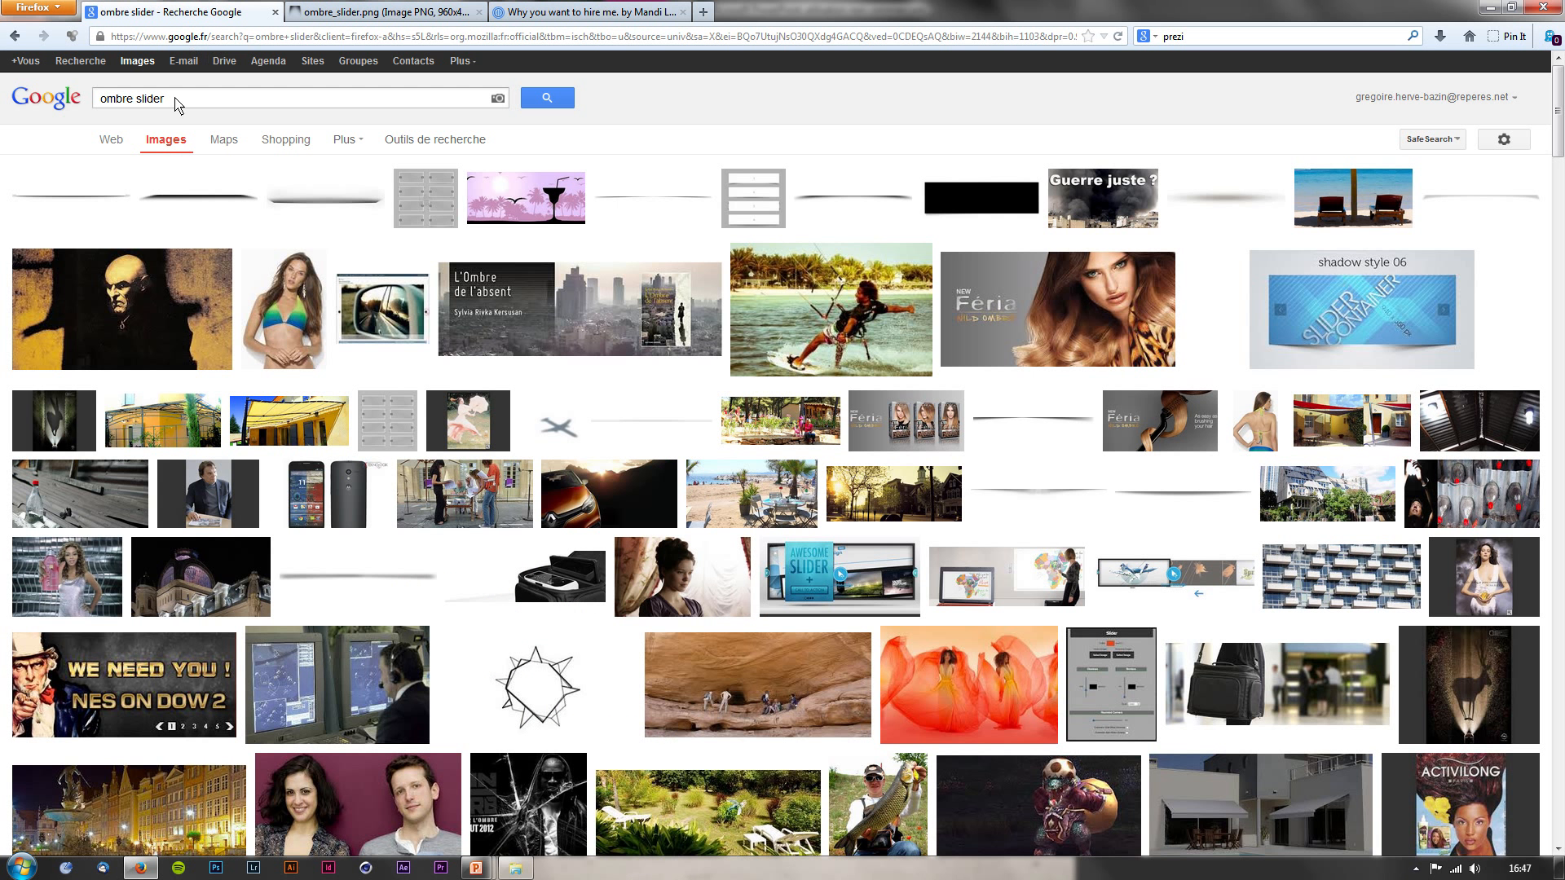
click(136, 99)
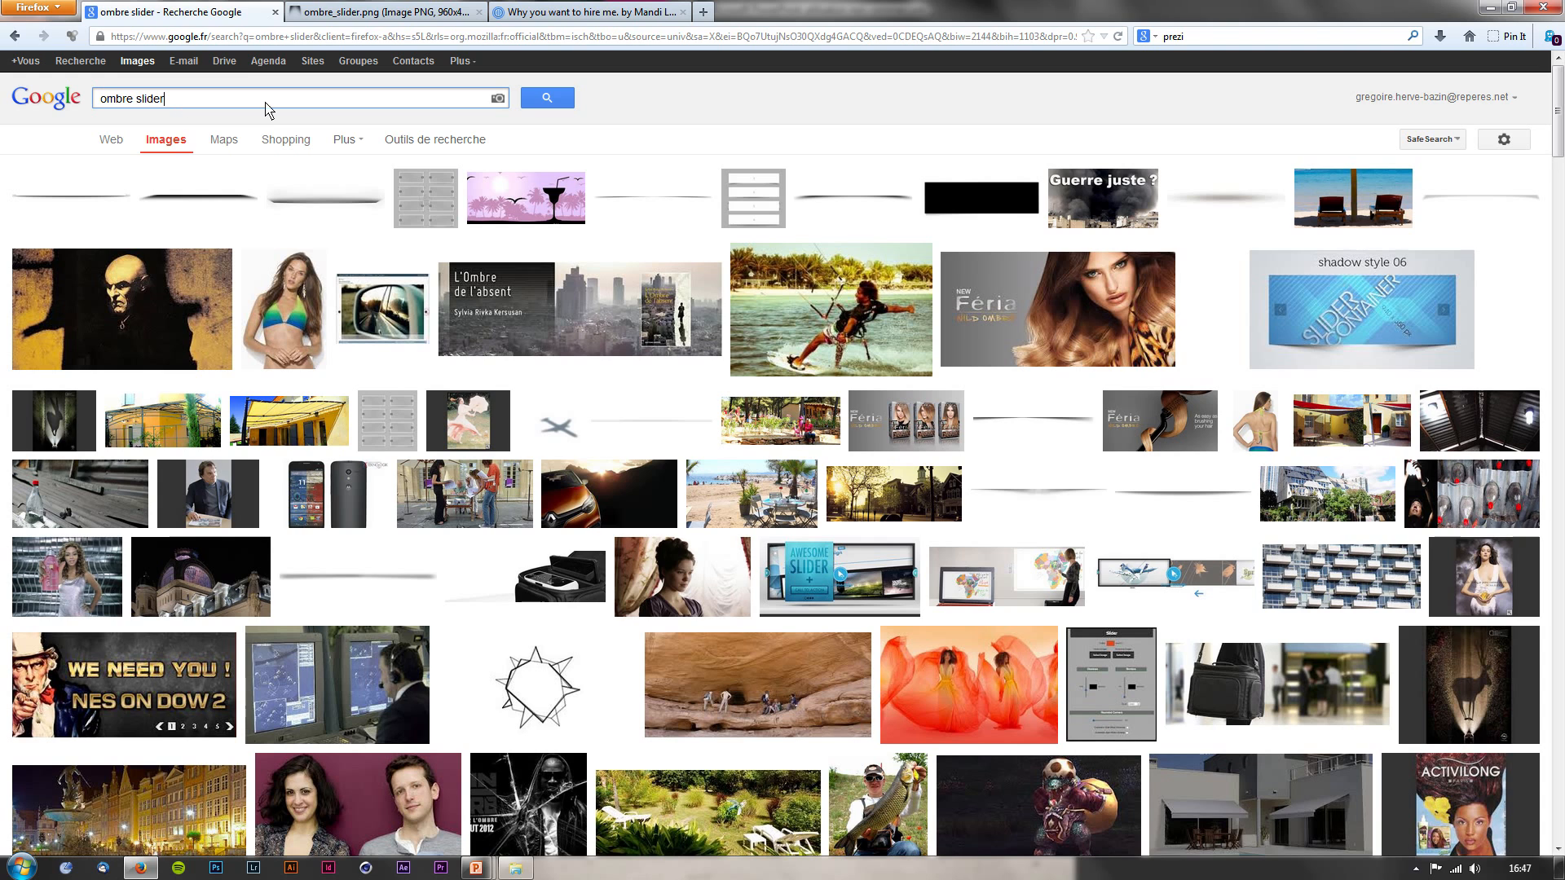
click(330, 11)
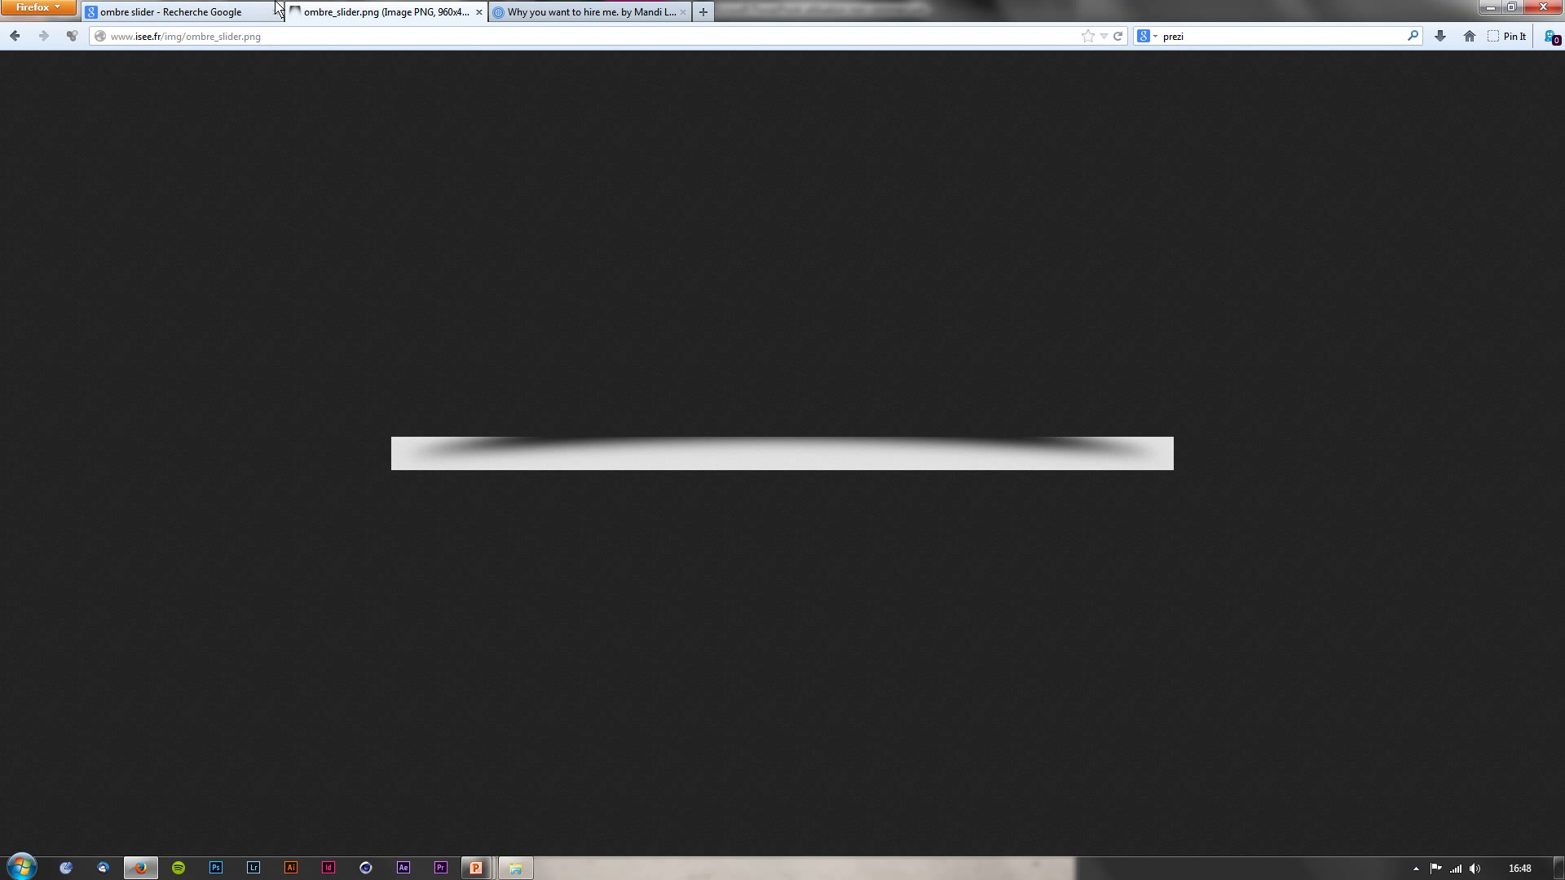
right_click(513, 453)
click(559, 465)
Paste the shadow image onto the Présentation3 slide and place it directly against the lower edge of the window
mouse_move(480, 869)
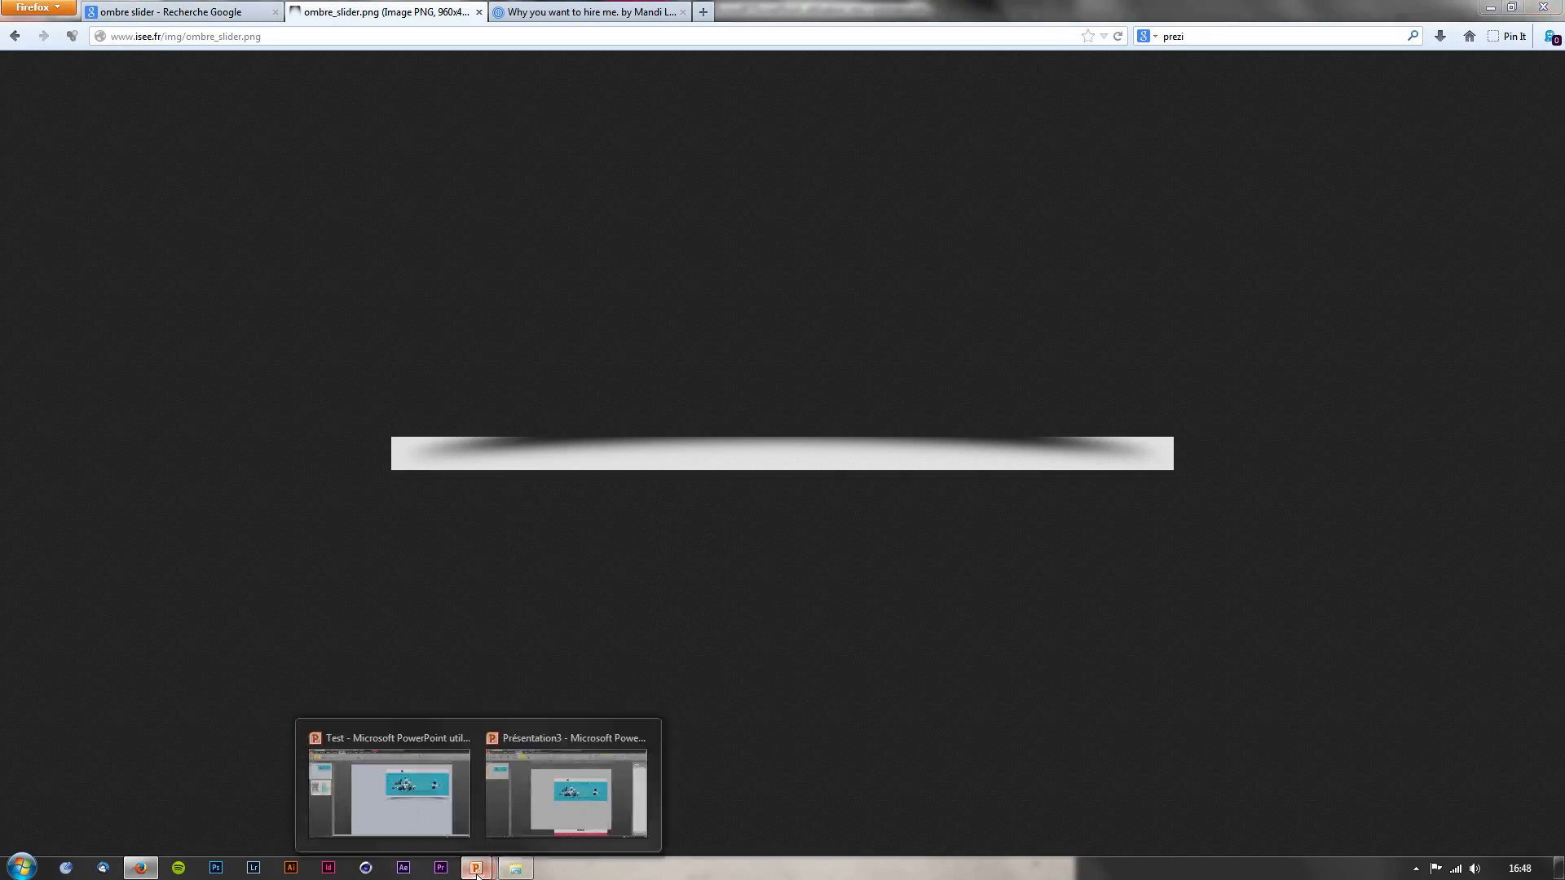
click(627, 778)
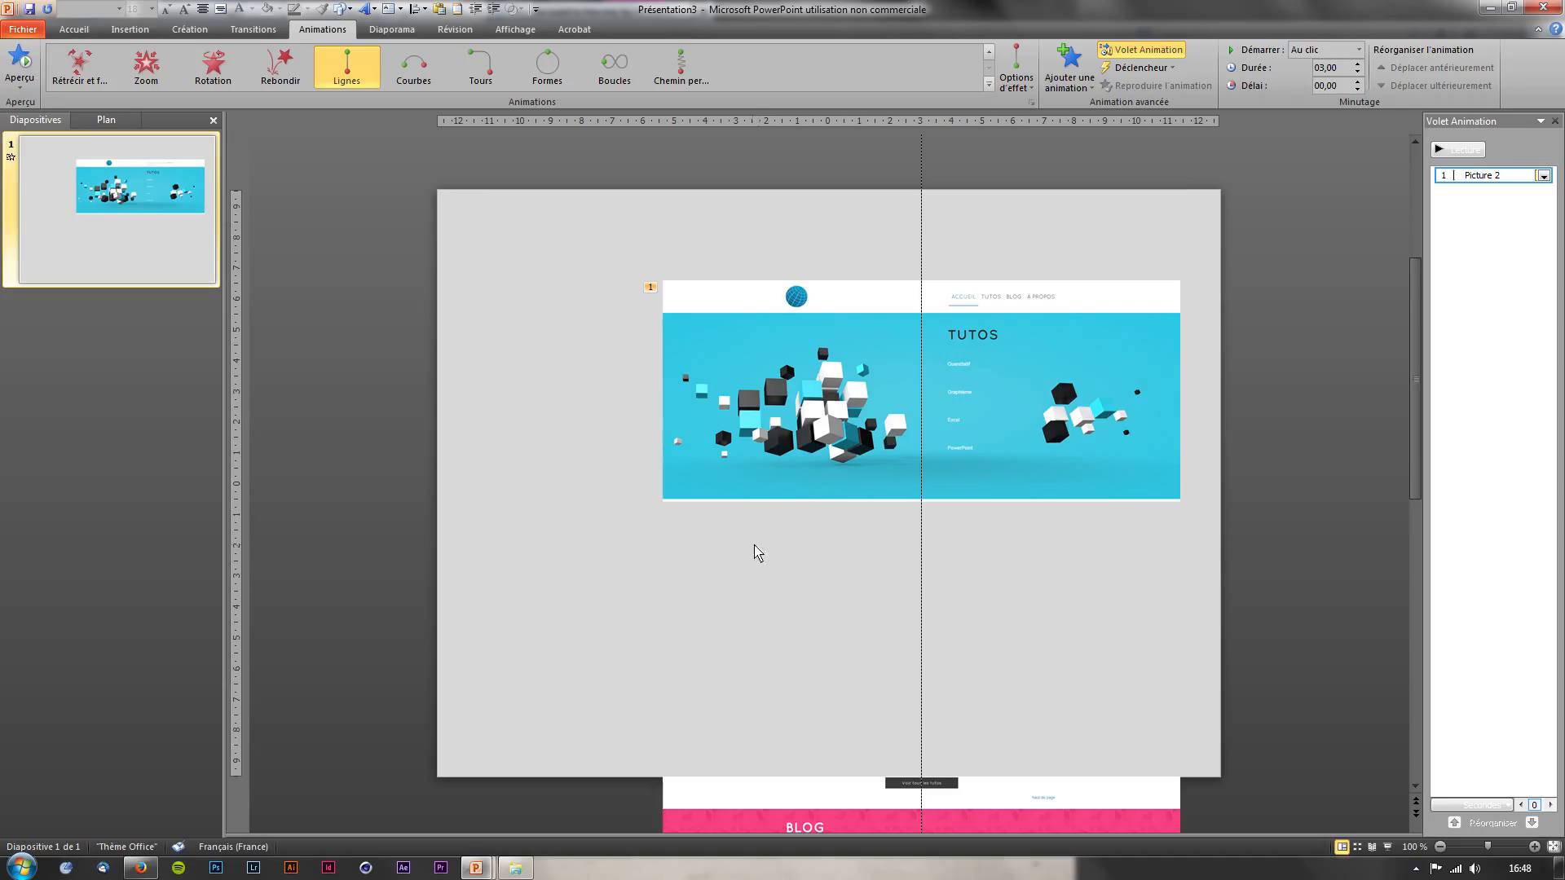
key(ctrl+v)
drag(751, 197, 931, 516)
scroll(970, 515, up, 5)
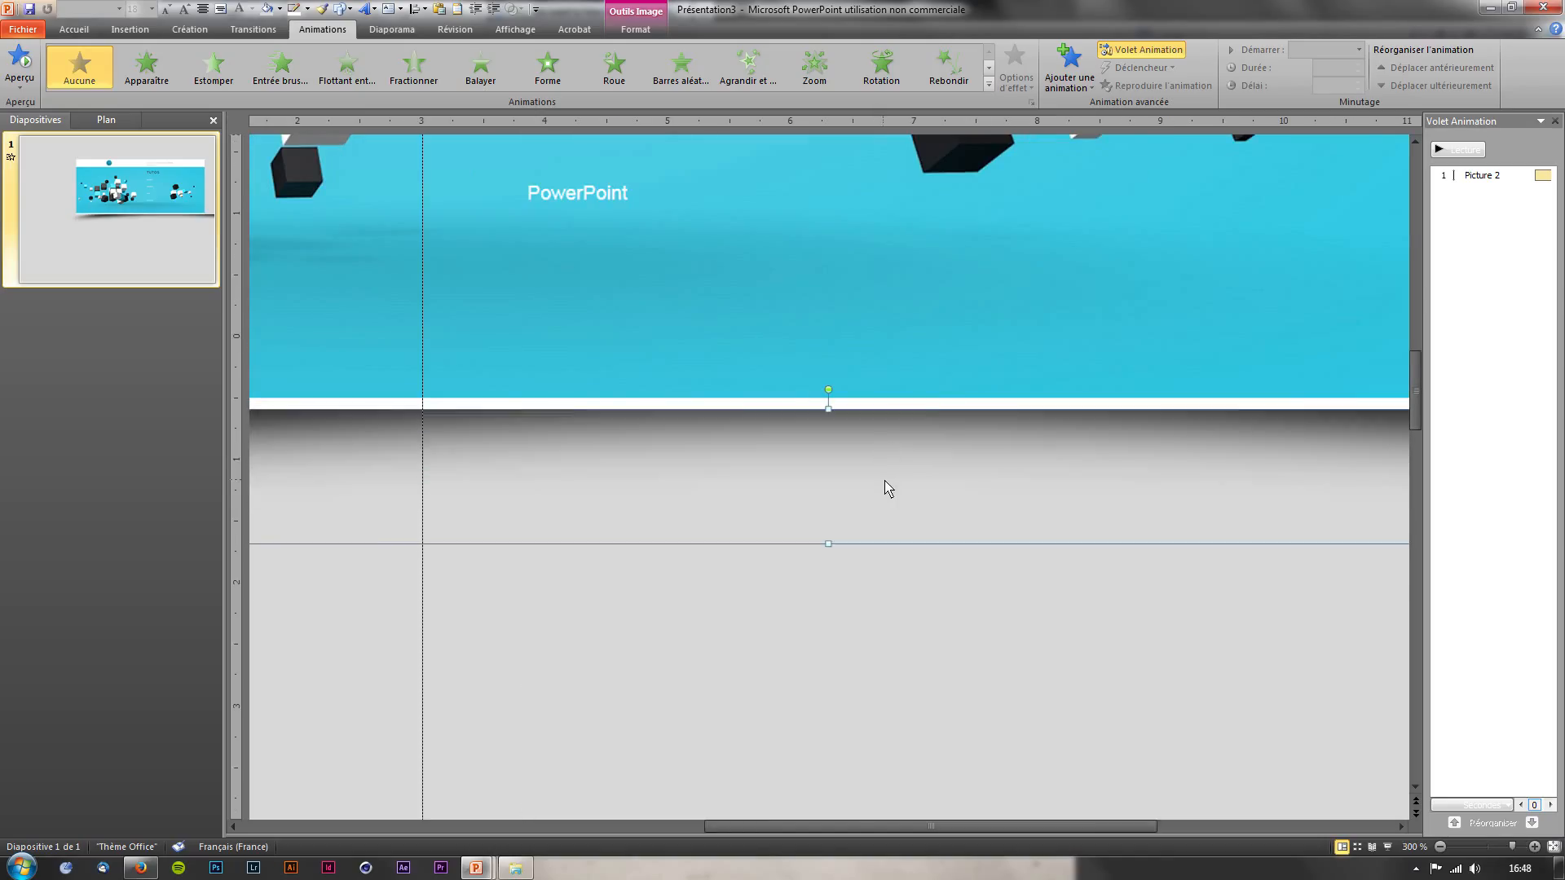
scroll(887, 489, down, 5)
Align the shadow with the window's left edge, resize it to the window's width, and preview the slide show
drag(514, 495, 548, 494)
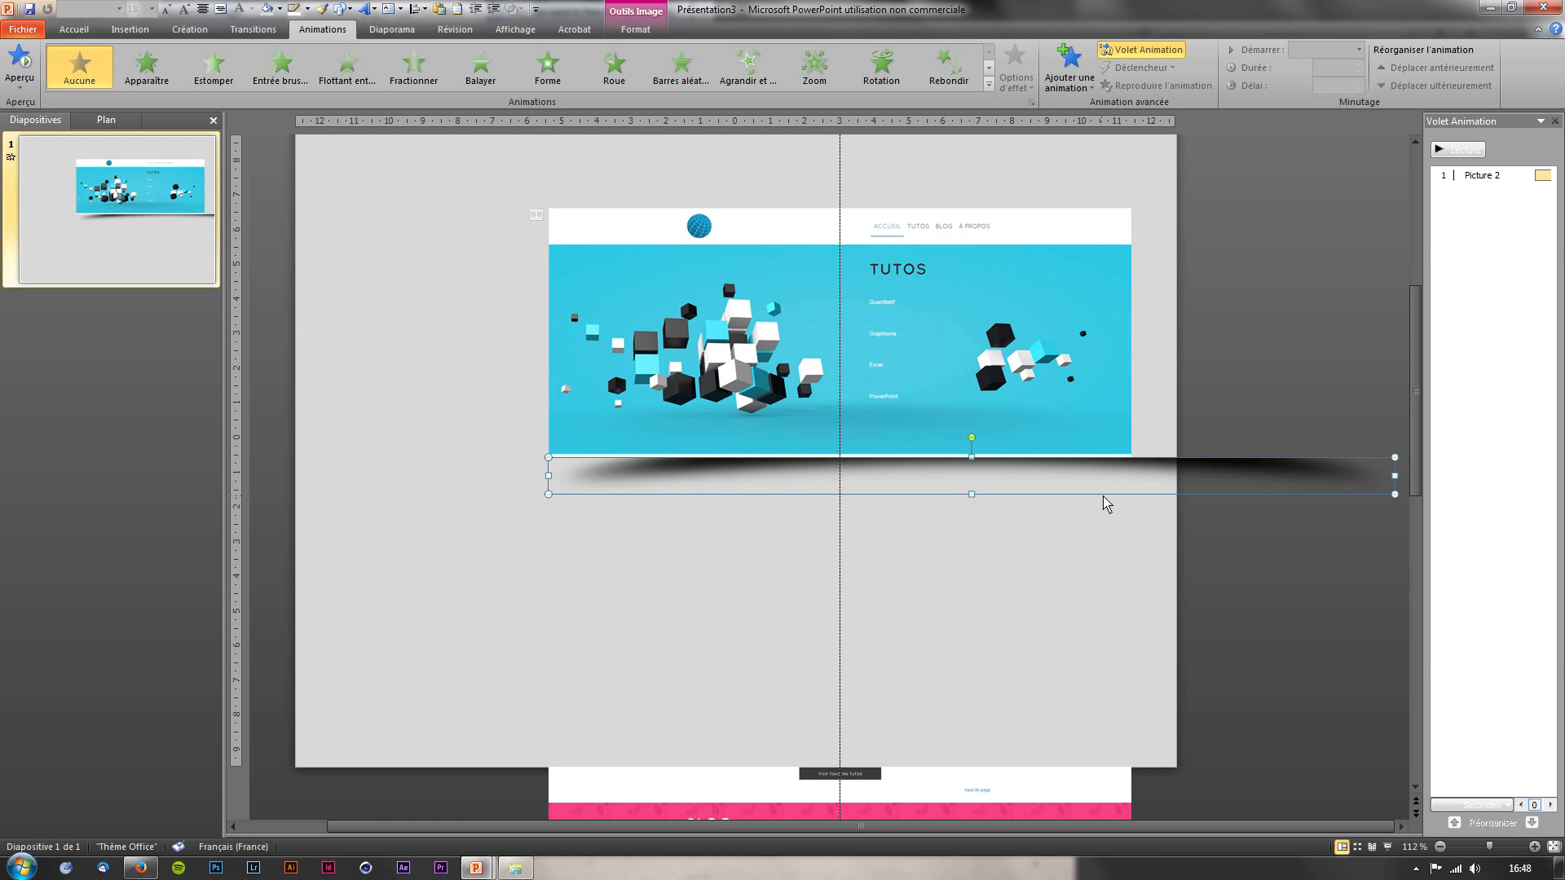
drag(1058, 488, 1082, 485)
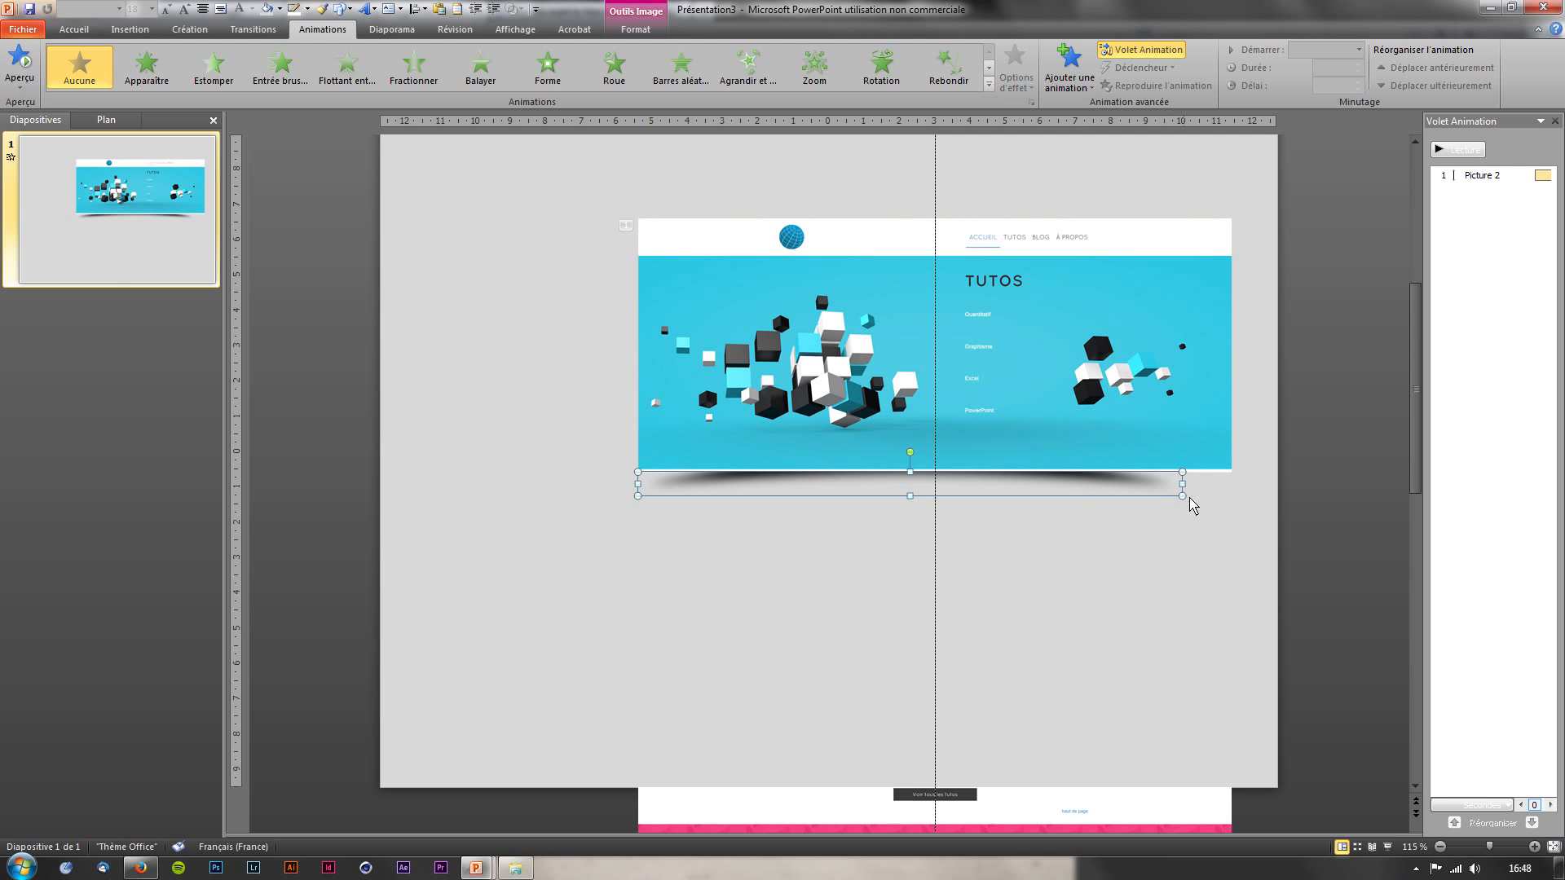
click(1268, 504)
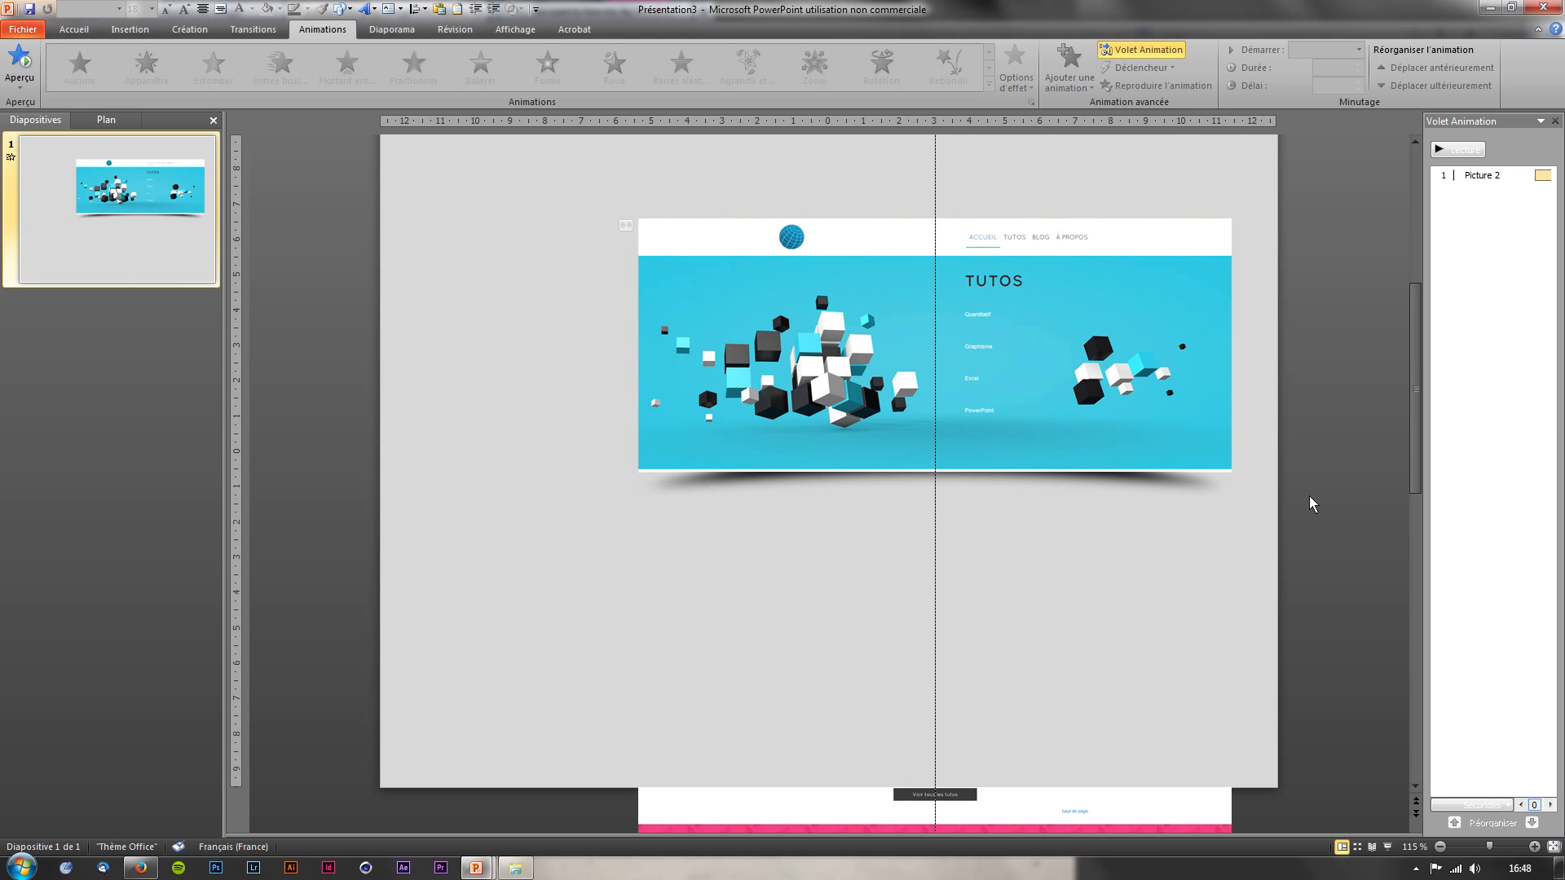
key(F5)
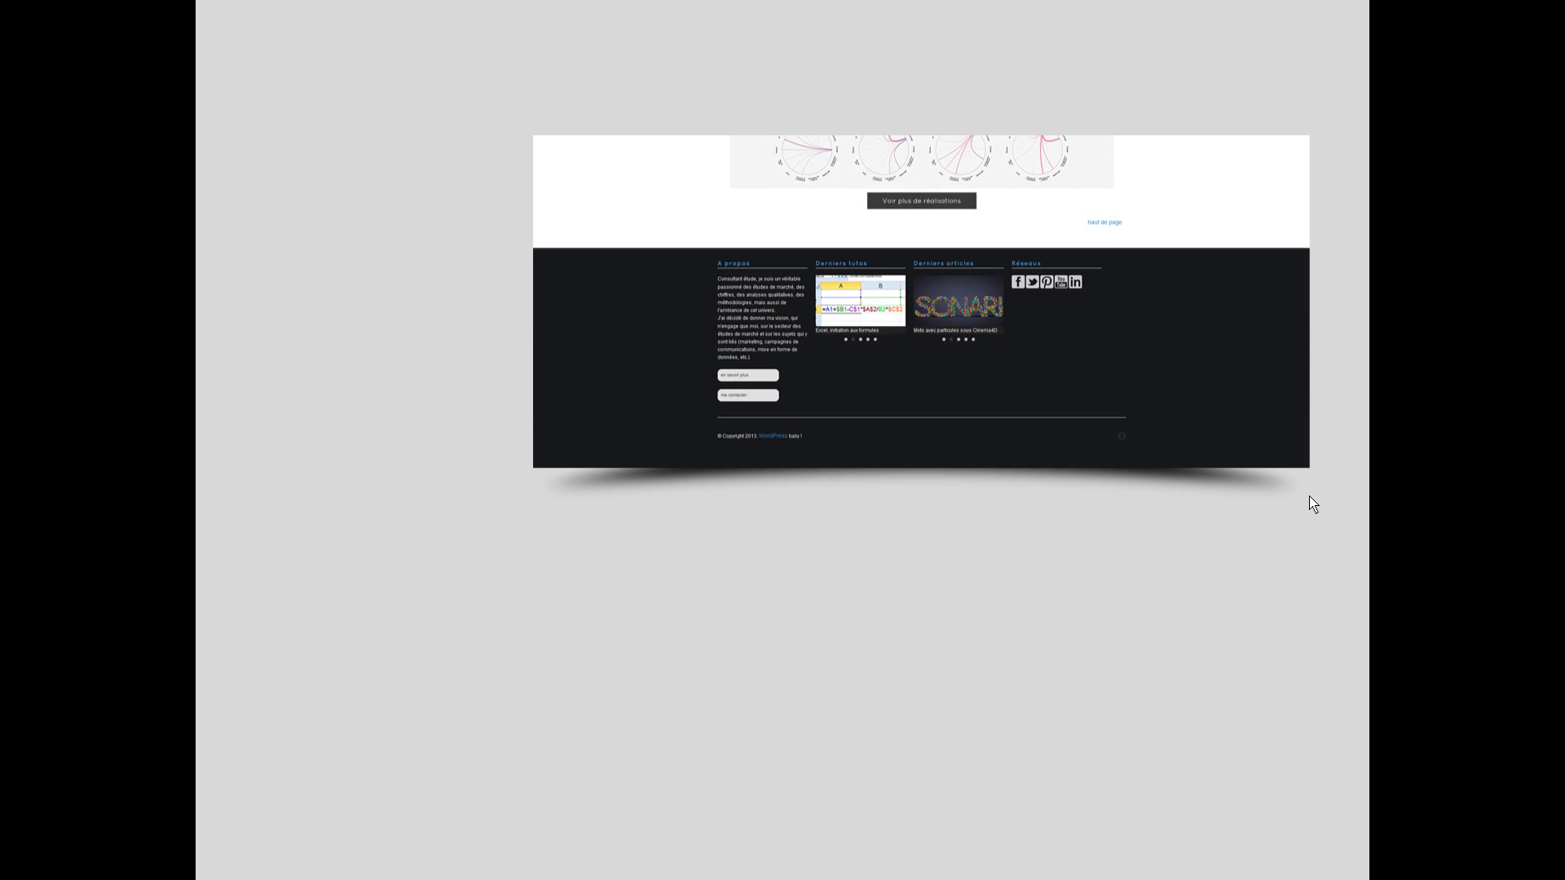
key(Escape)
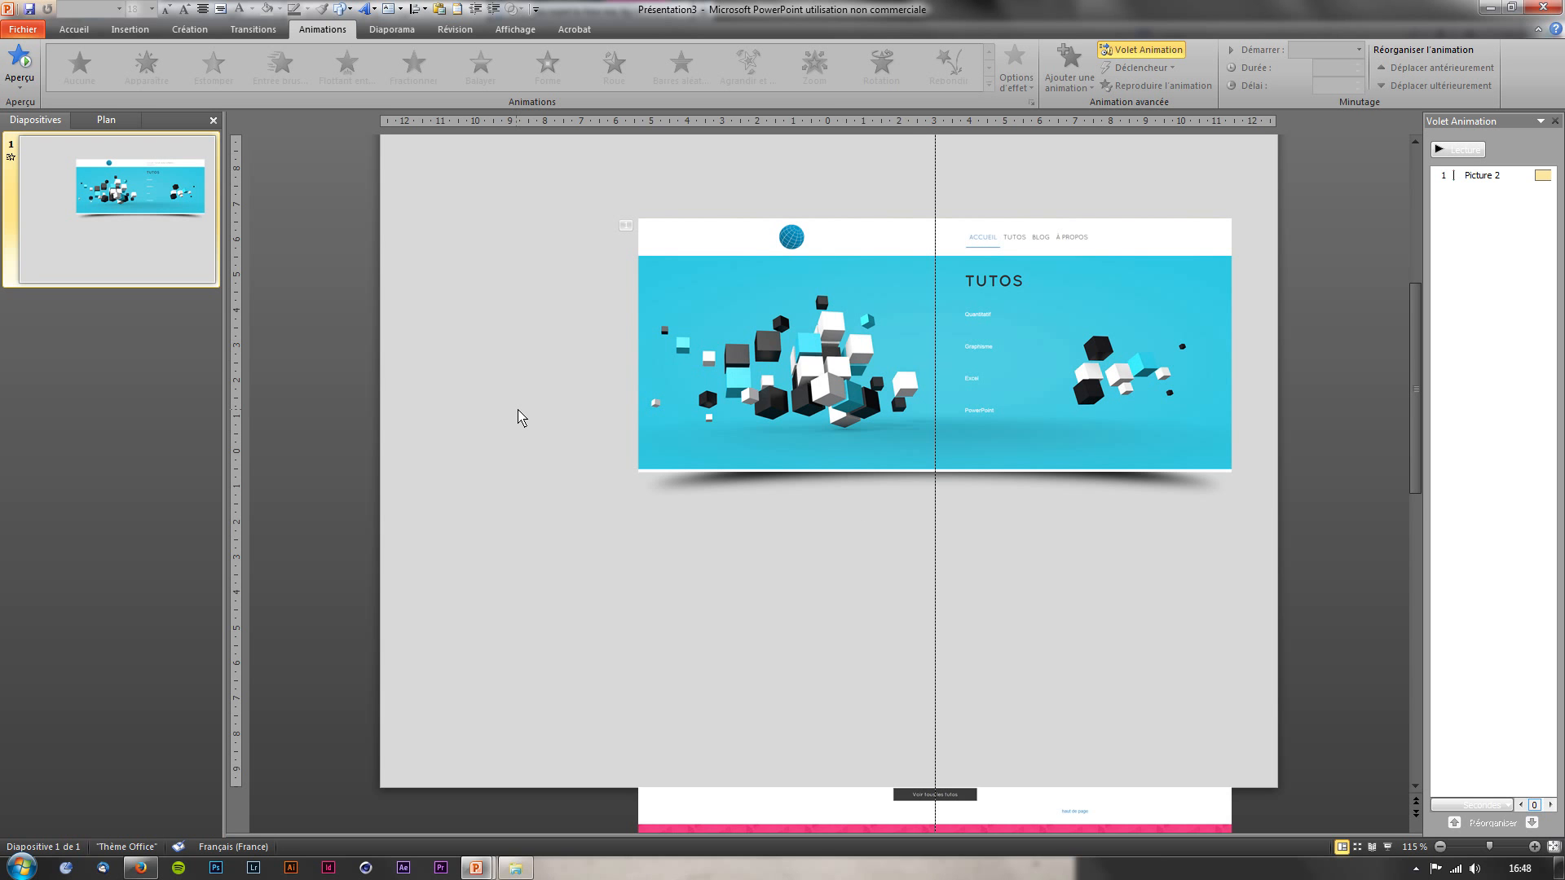
Add a second slide and delete its title and text placeholders
key(ctrl+m)
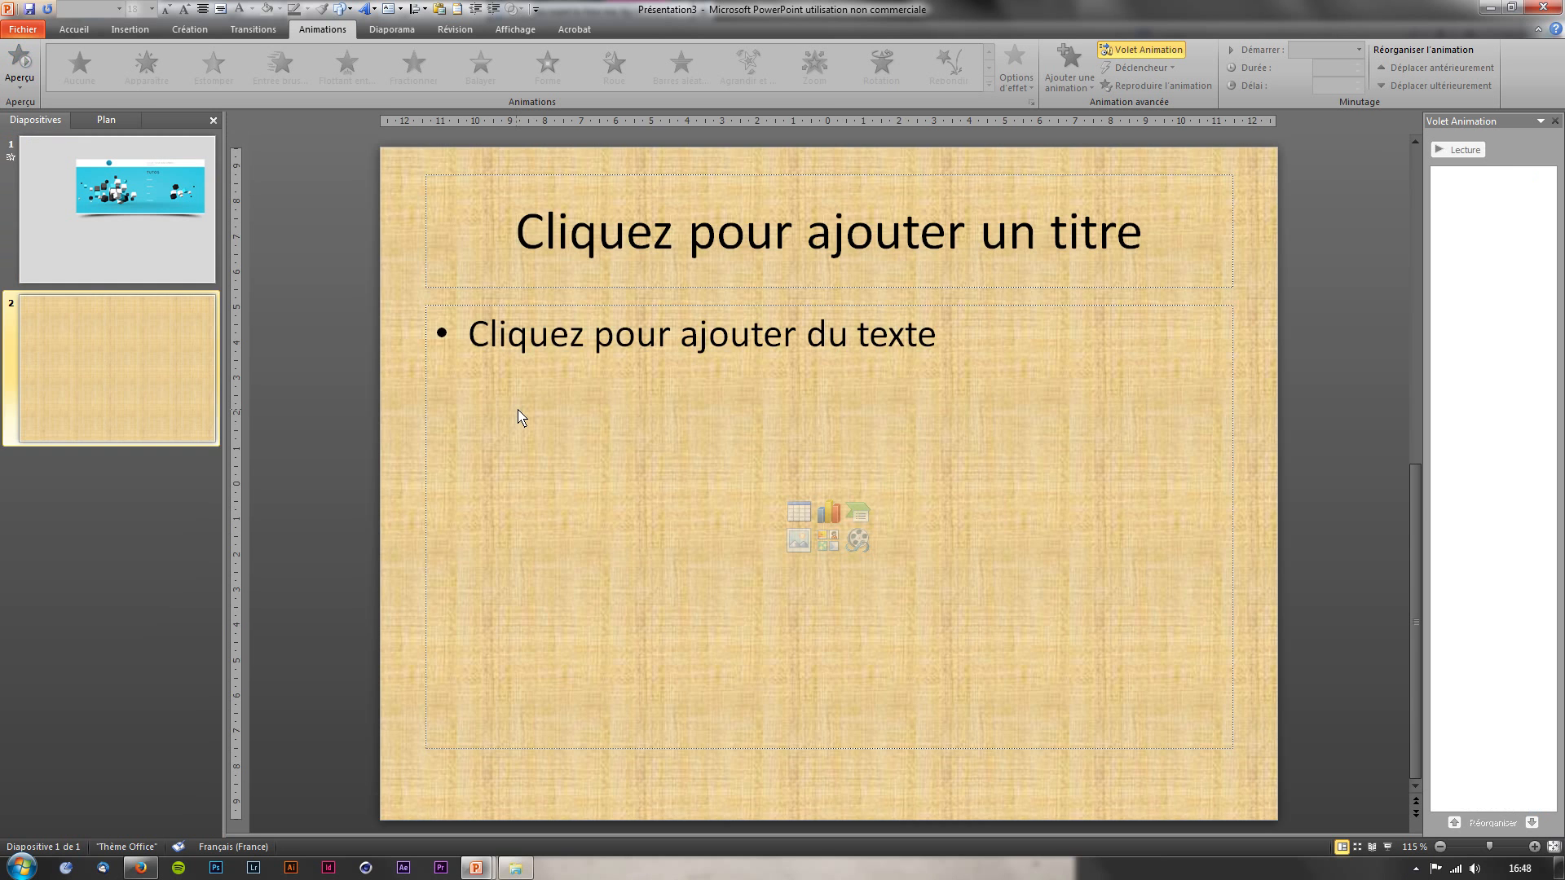
drag(362, 156, 1378, 807)
key(Delete)
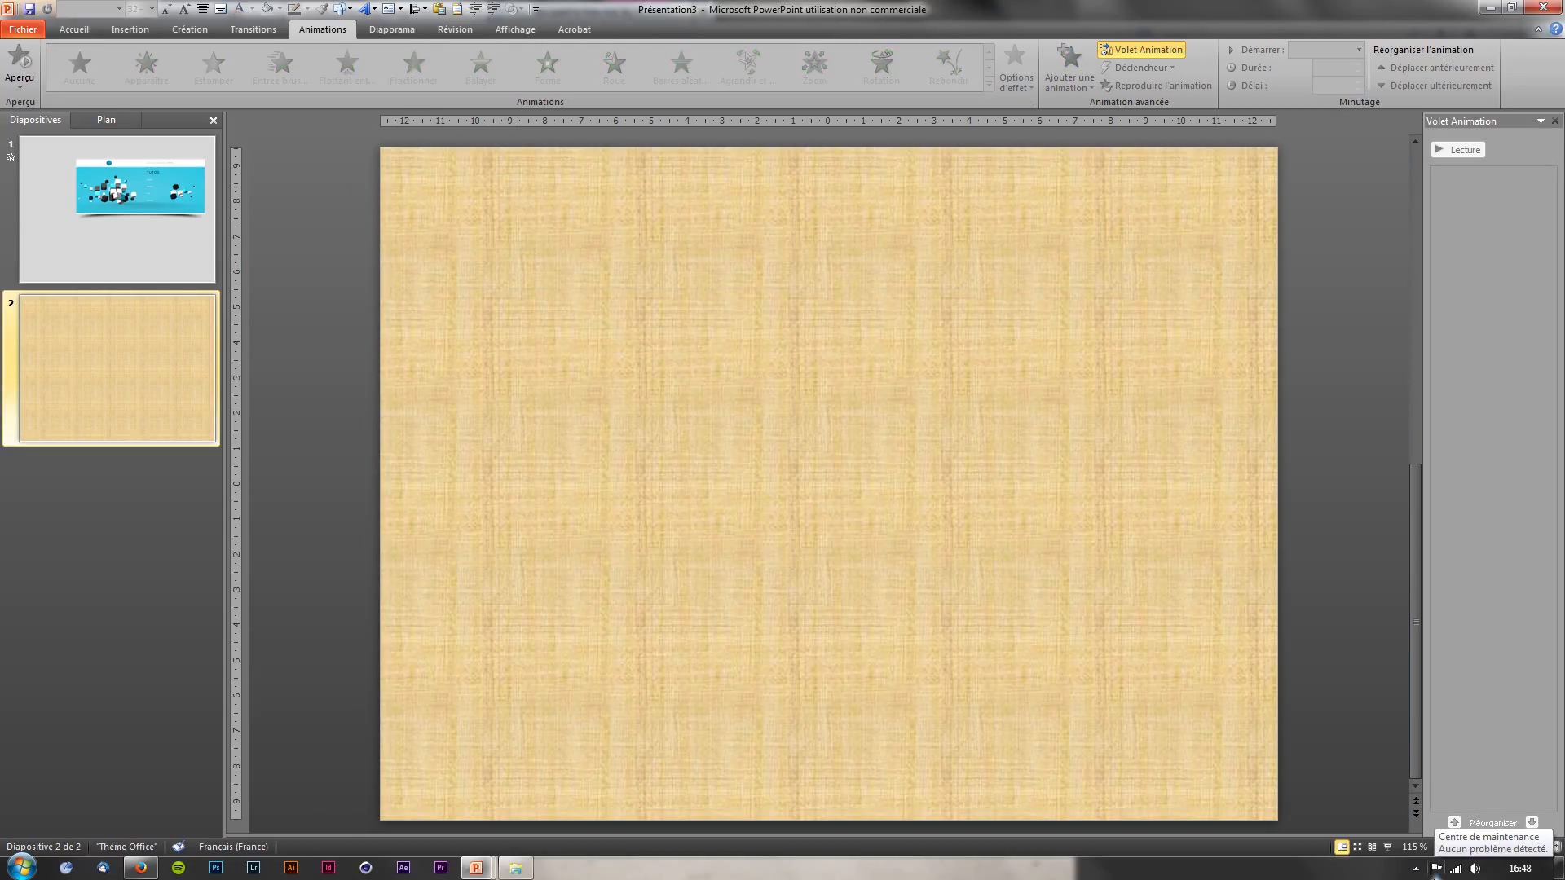
Change the slide background from texture to a solid fill and apply it to all slides
right_click(661, 422)
click(749, 613)
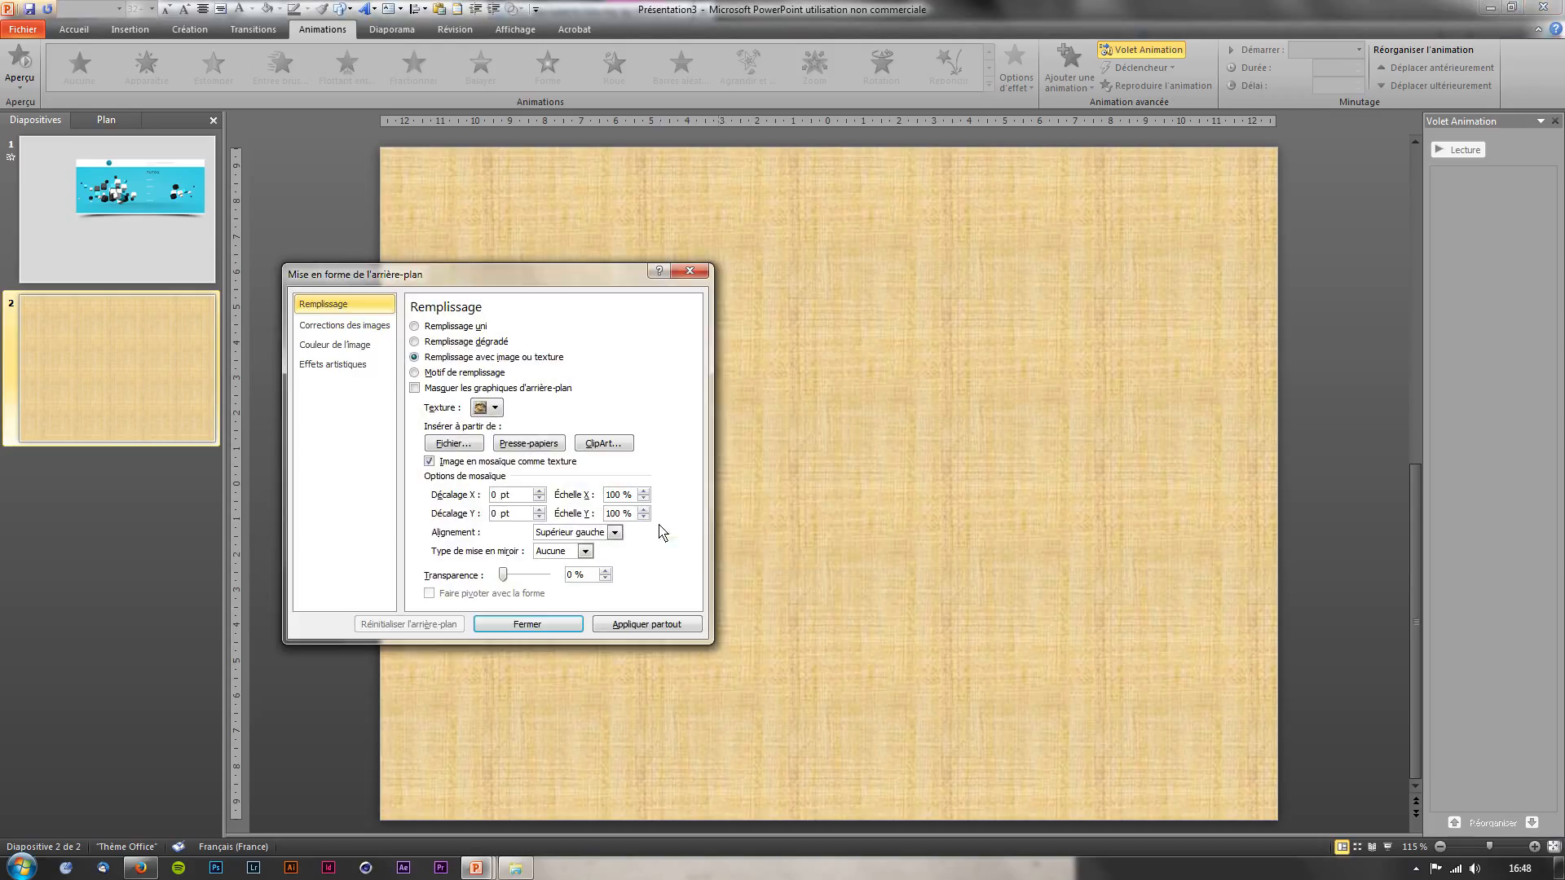
click(456, 328)
click(650, 626)
click(504, 628)
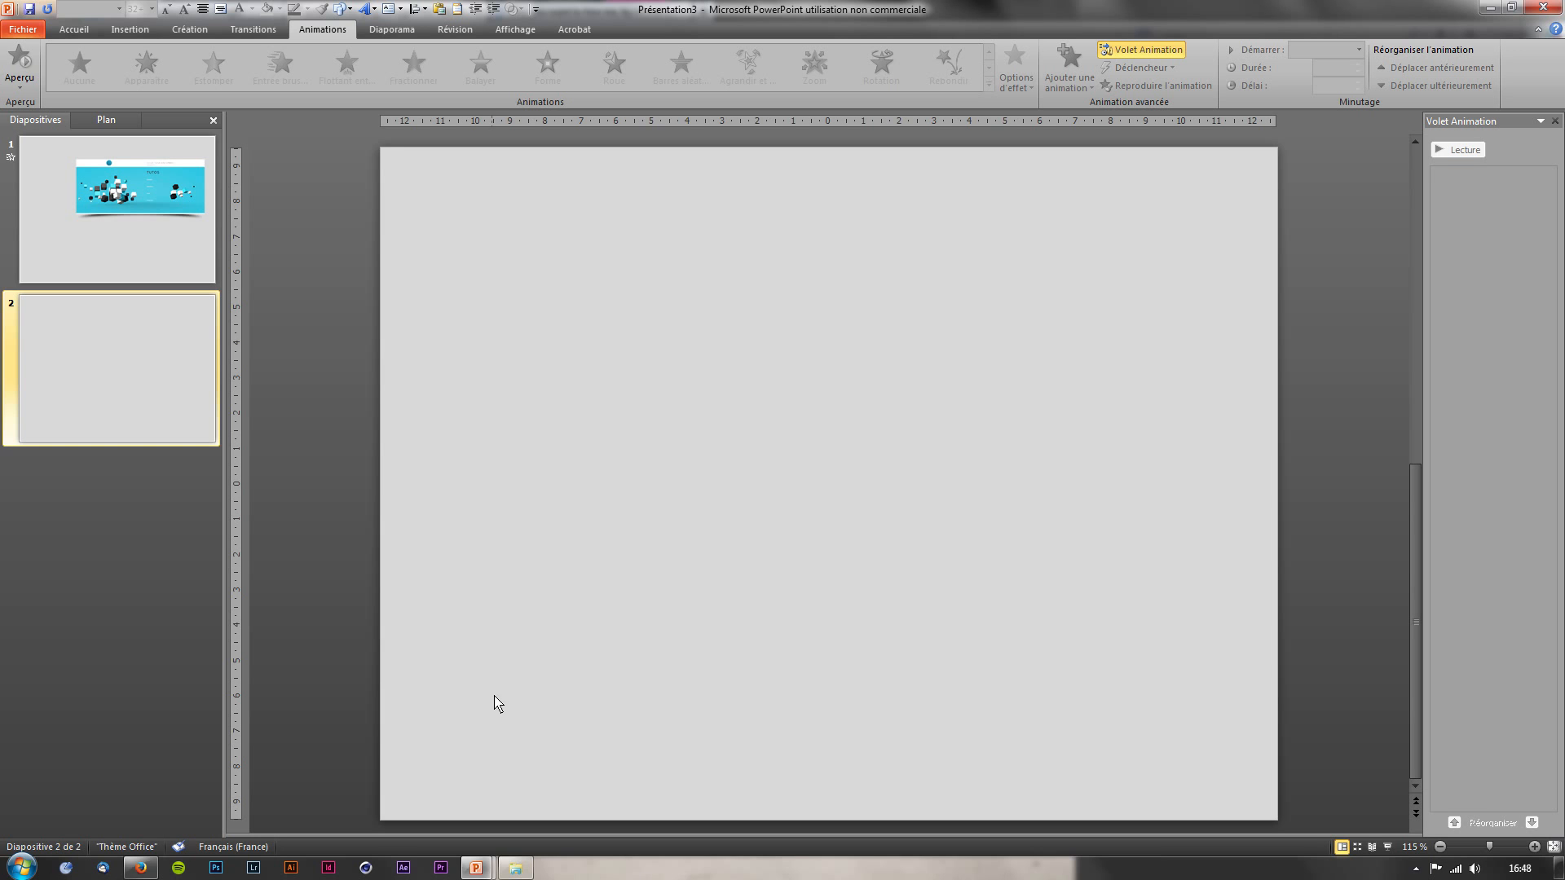
Play slide 2 of the Test presentation to examine its panning infographic and changing texts, and return to Présentation3
mouse_move(477, 866)
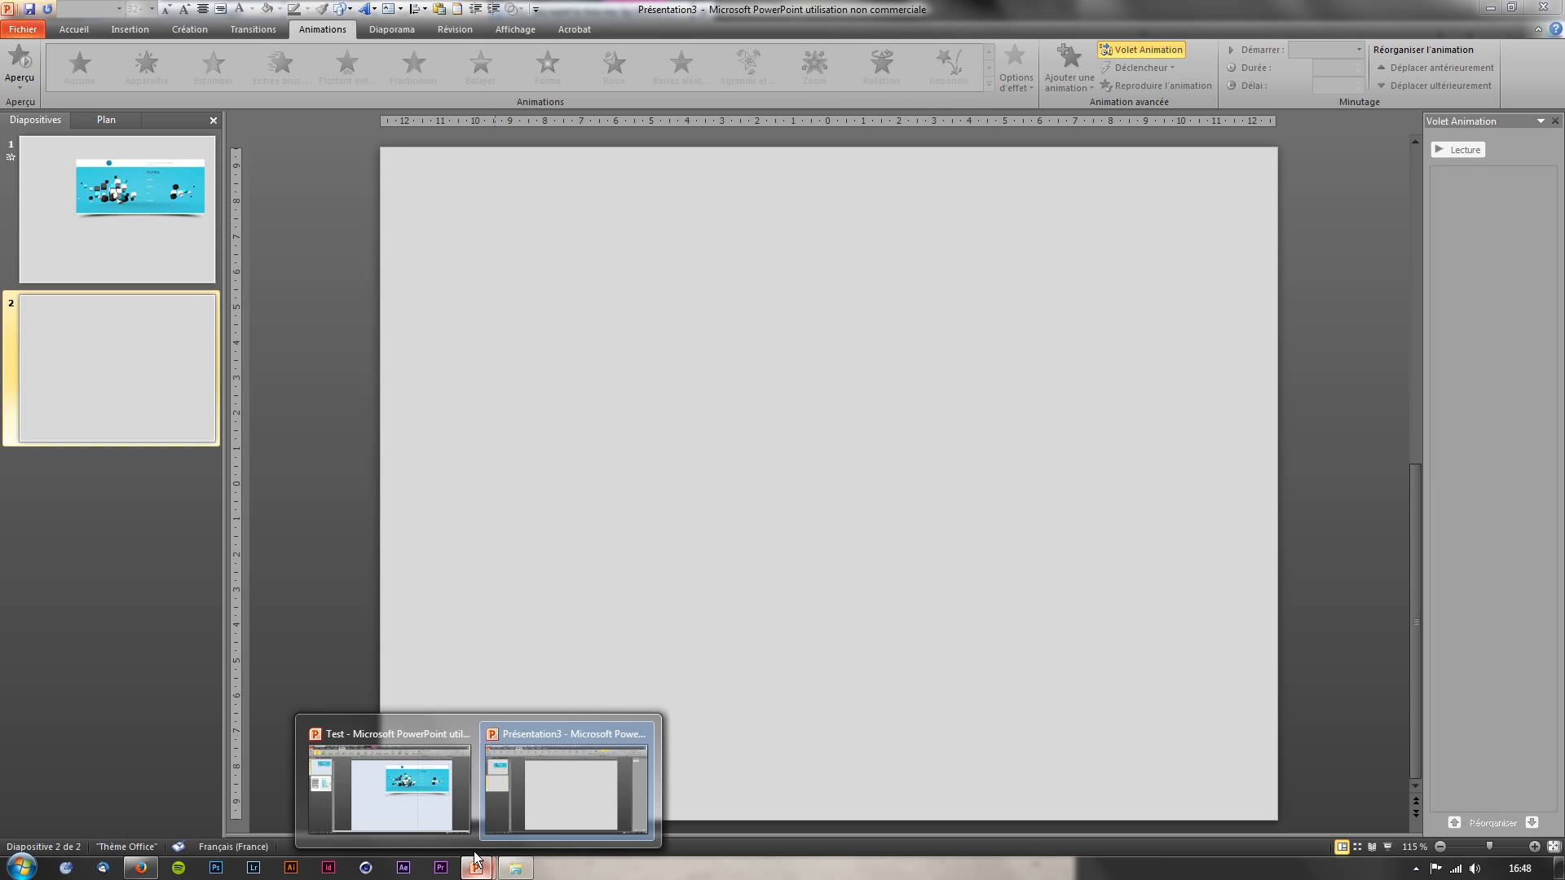
click(350, 799)
scroll(944, 270, down, 2)
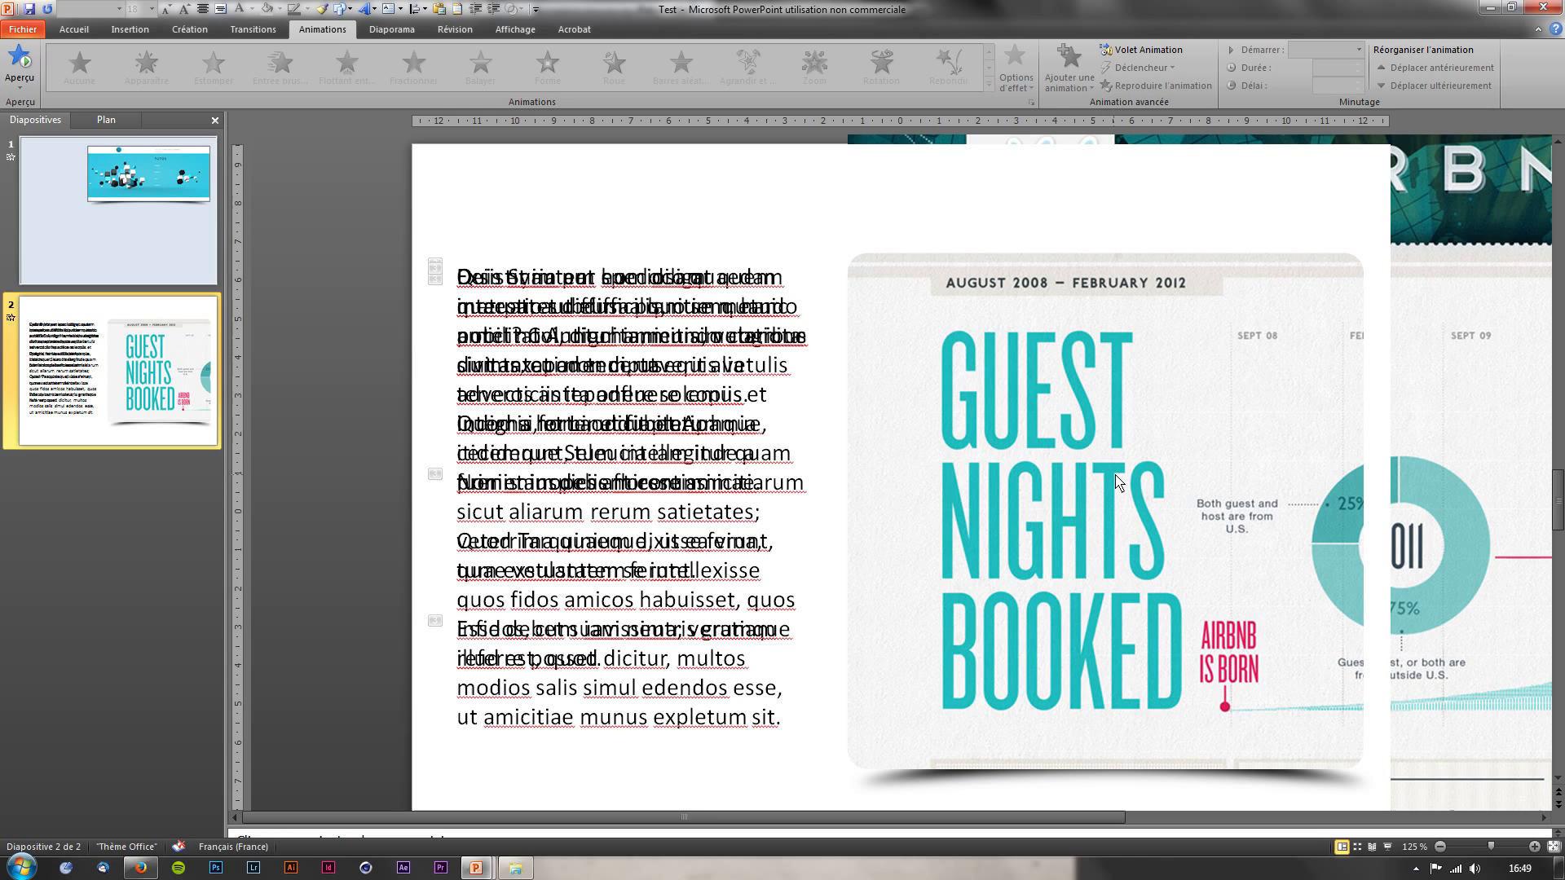
key(shift+F5)
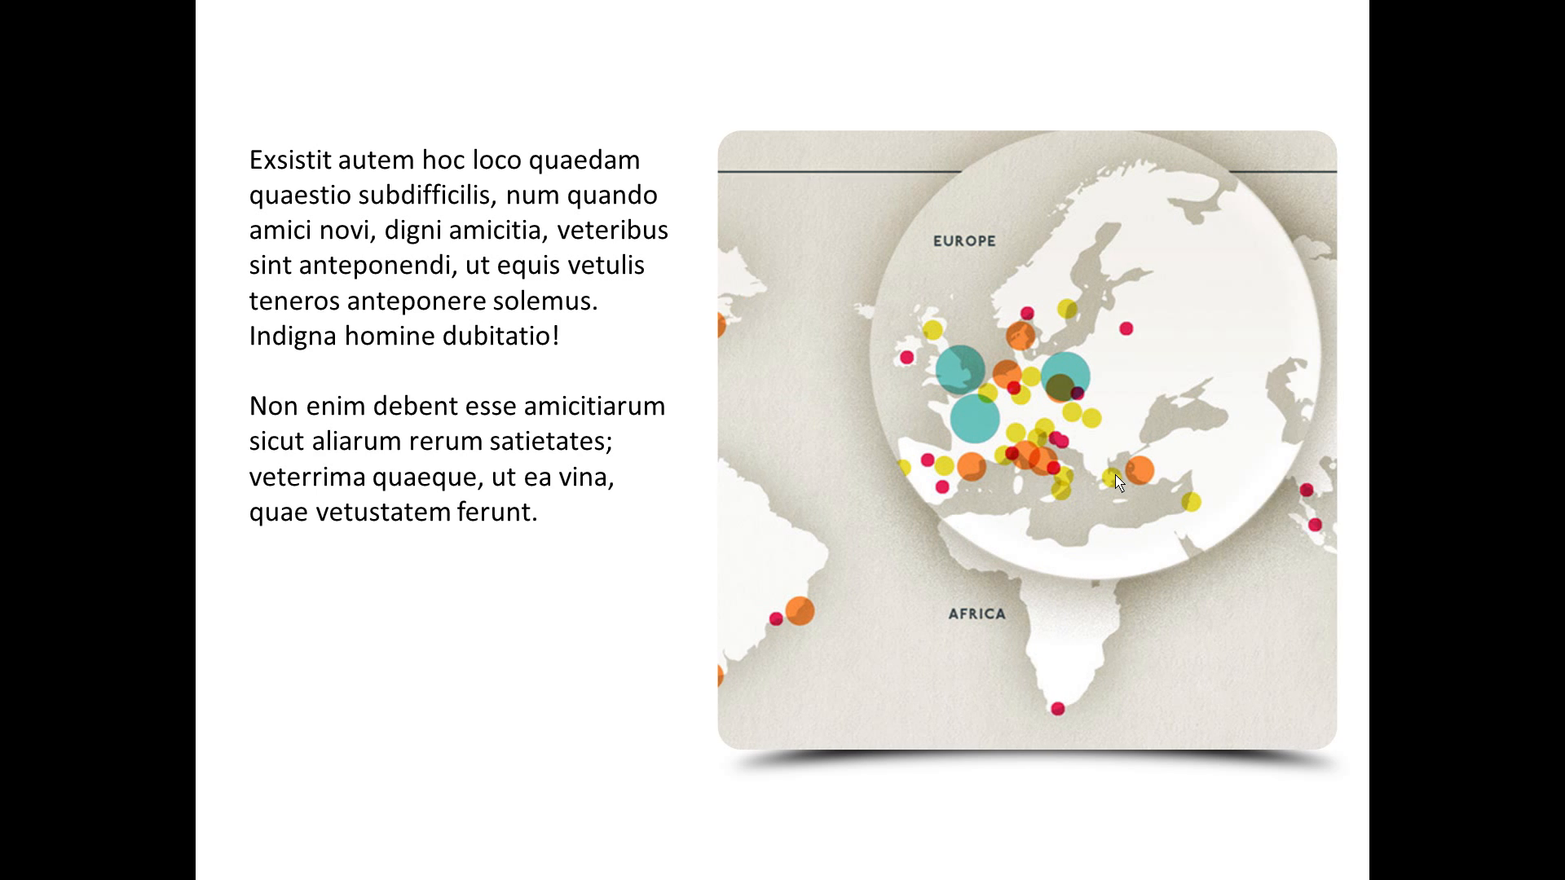
key(Escape)
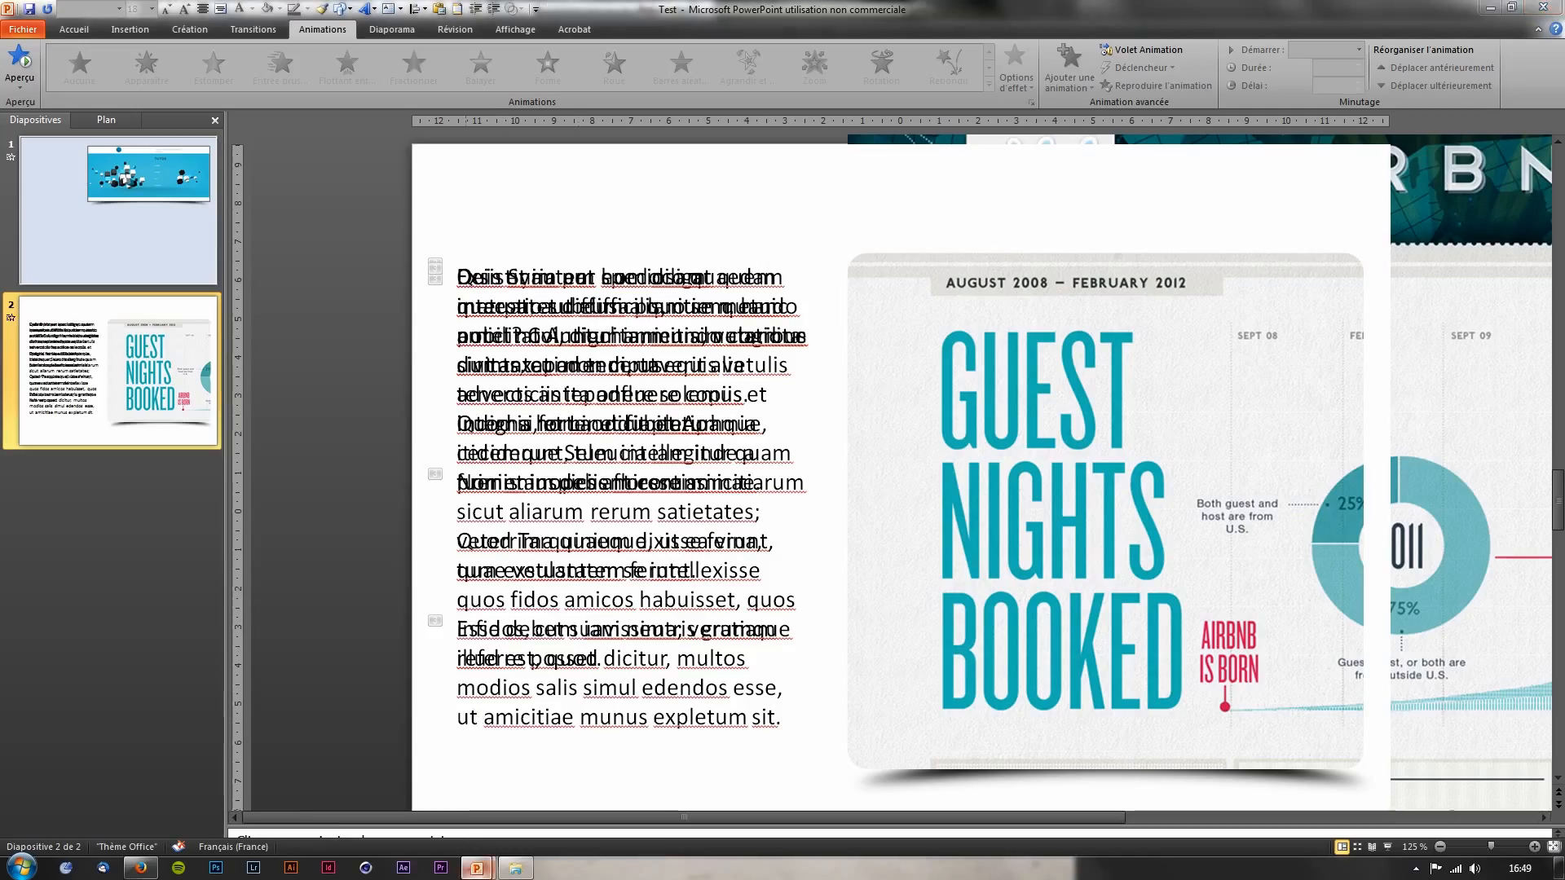
mouse_move(481, 866)
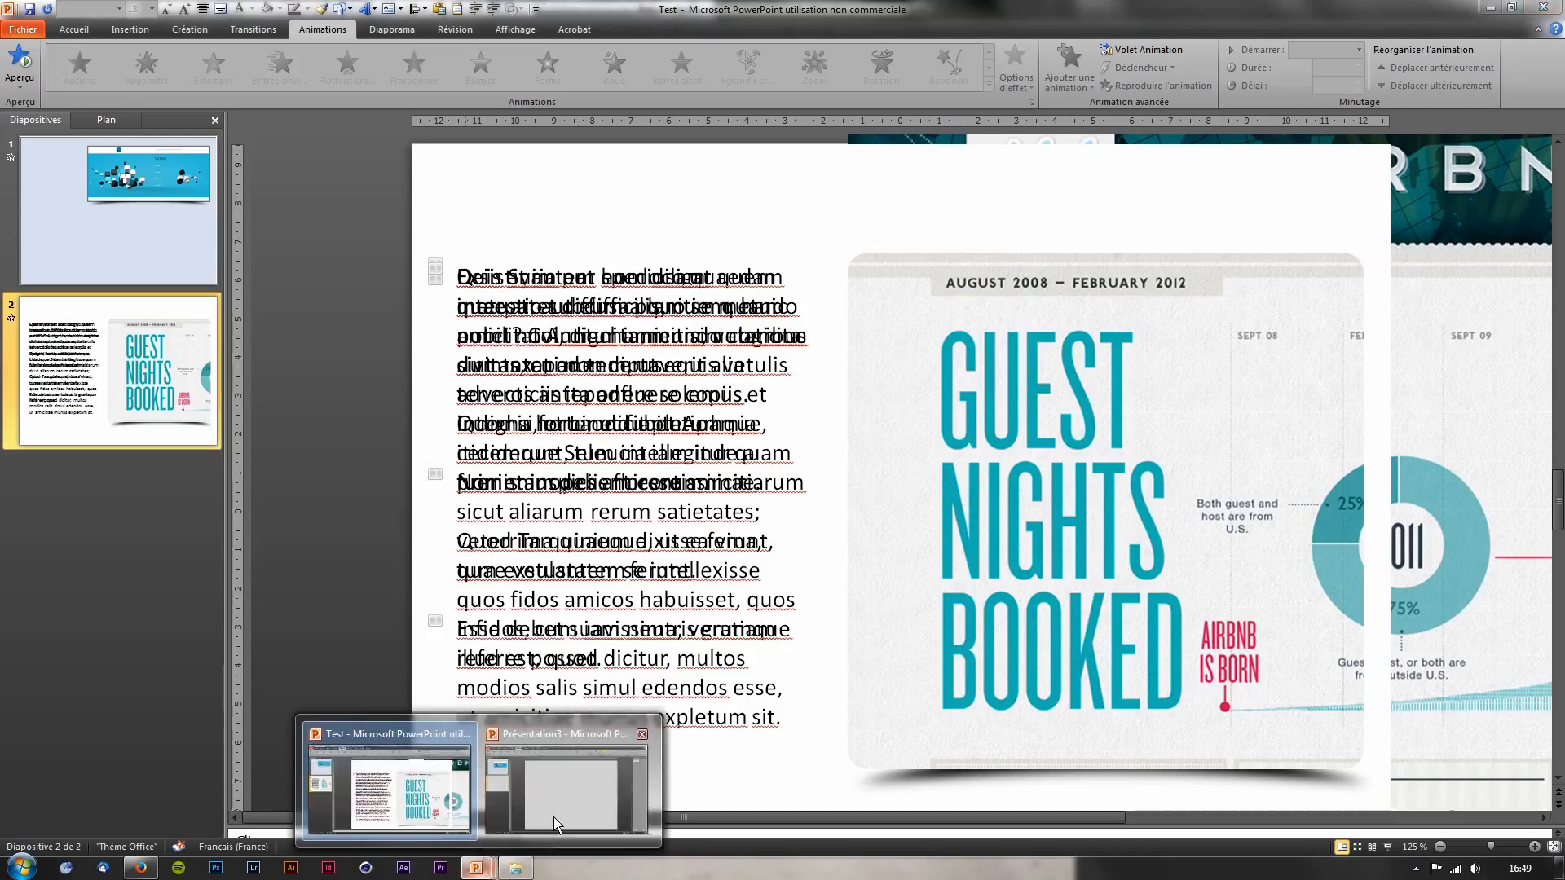
click(534, 800)
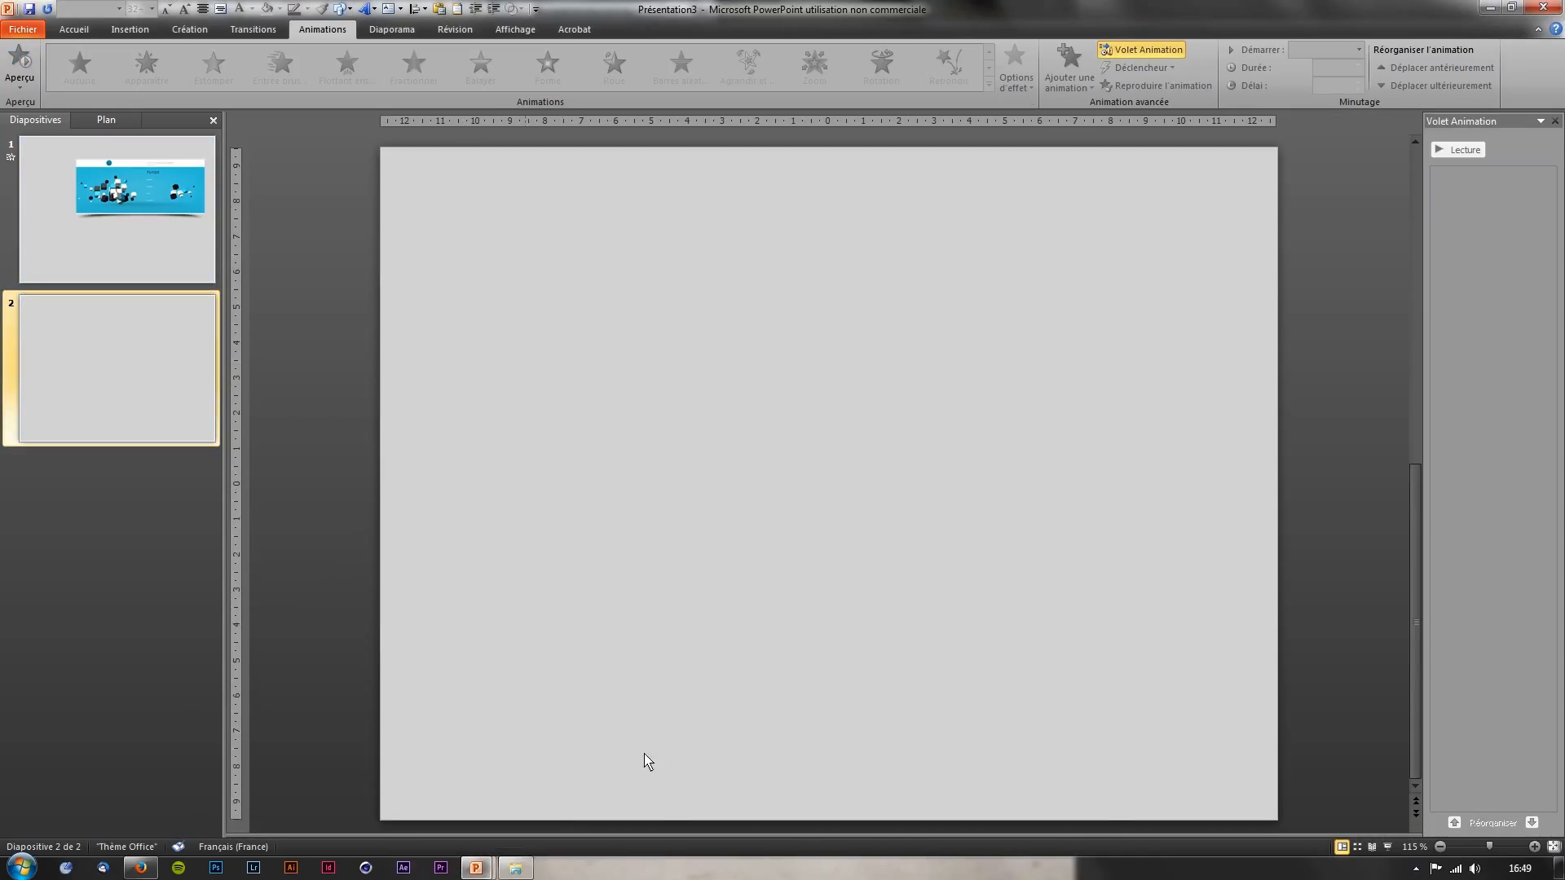
Insert the Infographic image file from the desktop into slide 2
click(1559, 867)
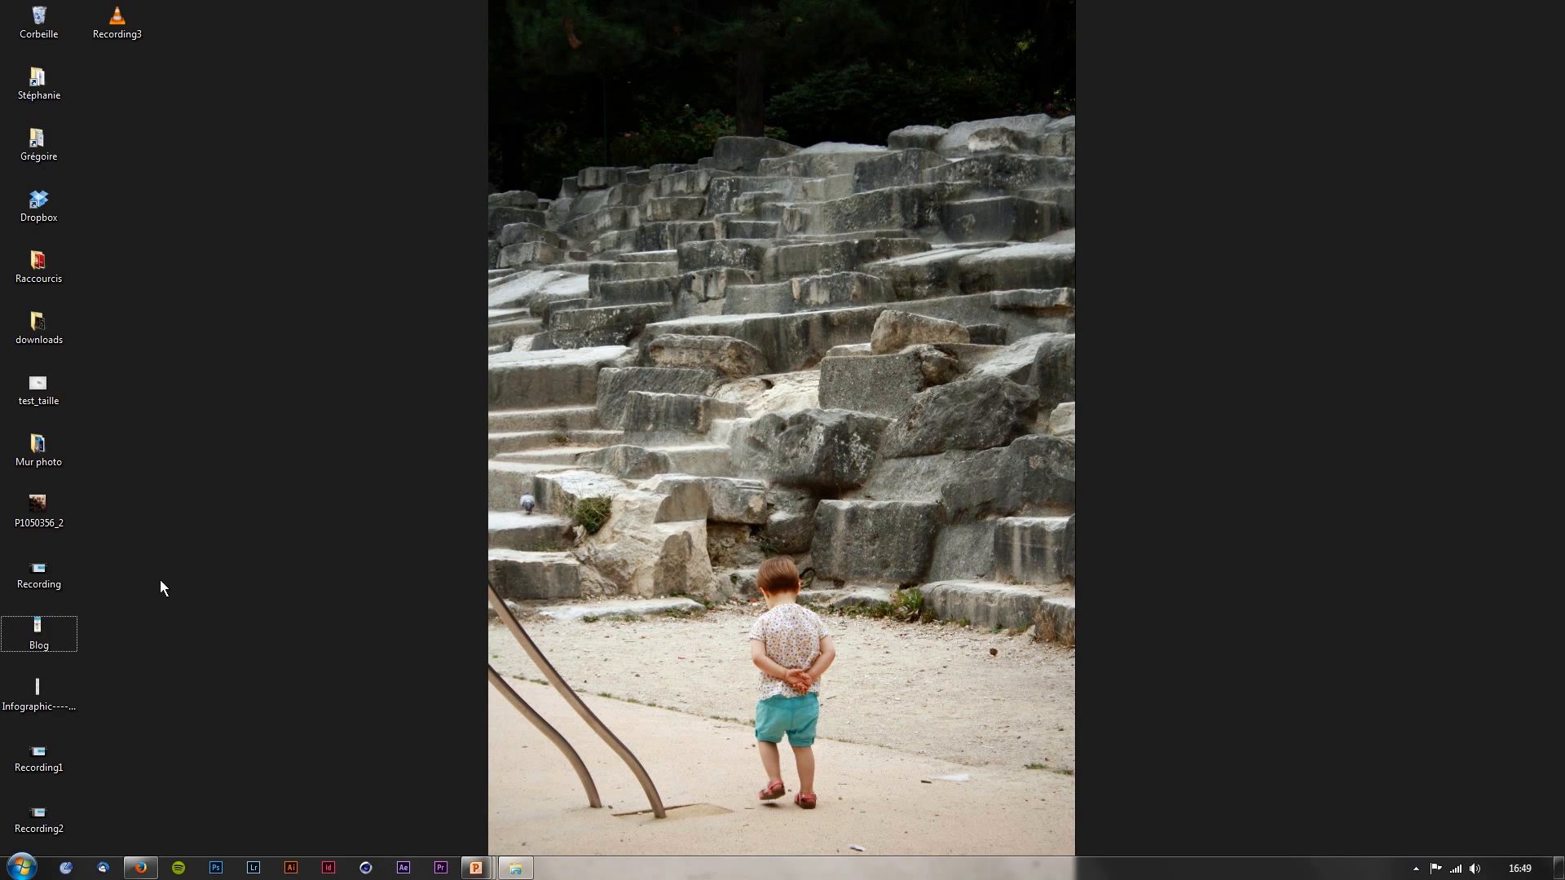
click(42, 682)
drag(42, 683, 736, 522)
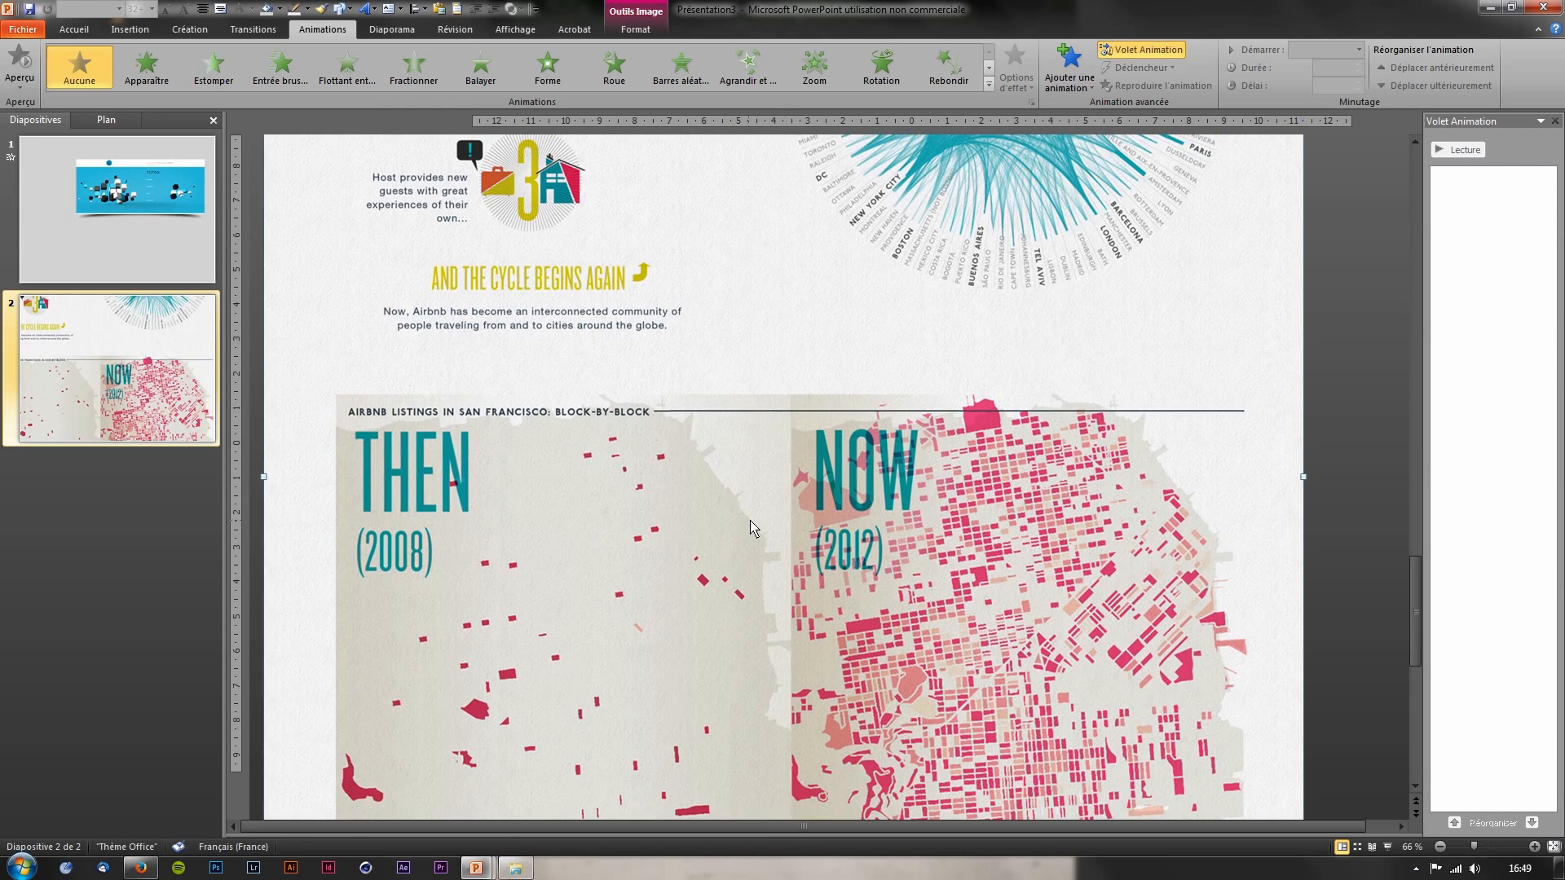
Move the tall infographic so its header starts just above the slide and its left part overlaps the slide's right side
ctrl+scroll(751, 527, down, 6)
drag(808, 330, 847, 564)
ctrl+scroll(851, 530, up, 3)
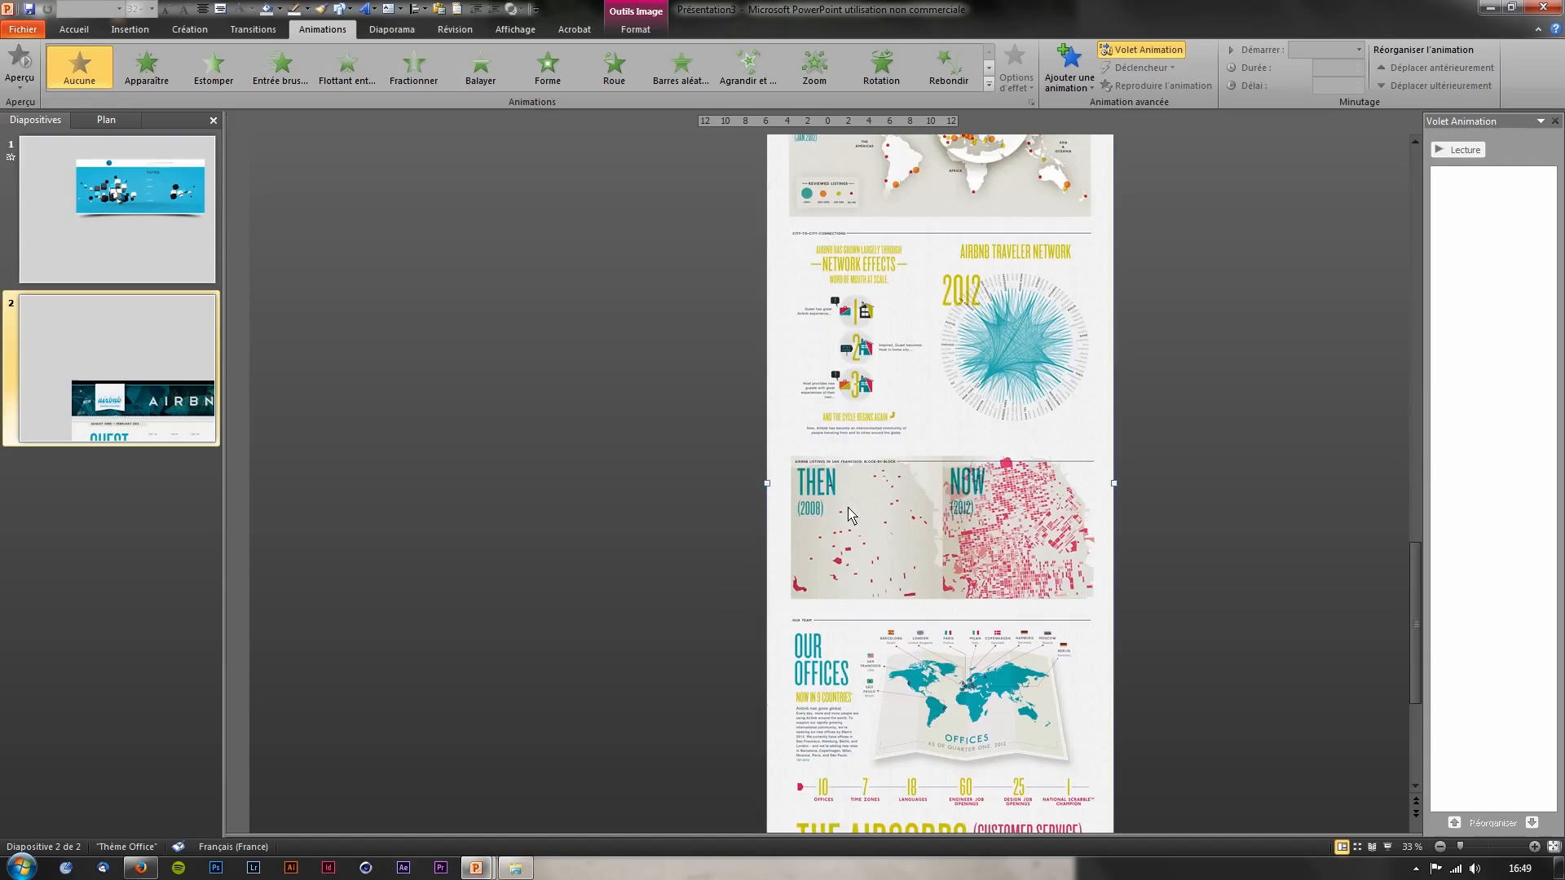
click(1412, 203)
drag(894, 476, 919, 376)
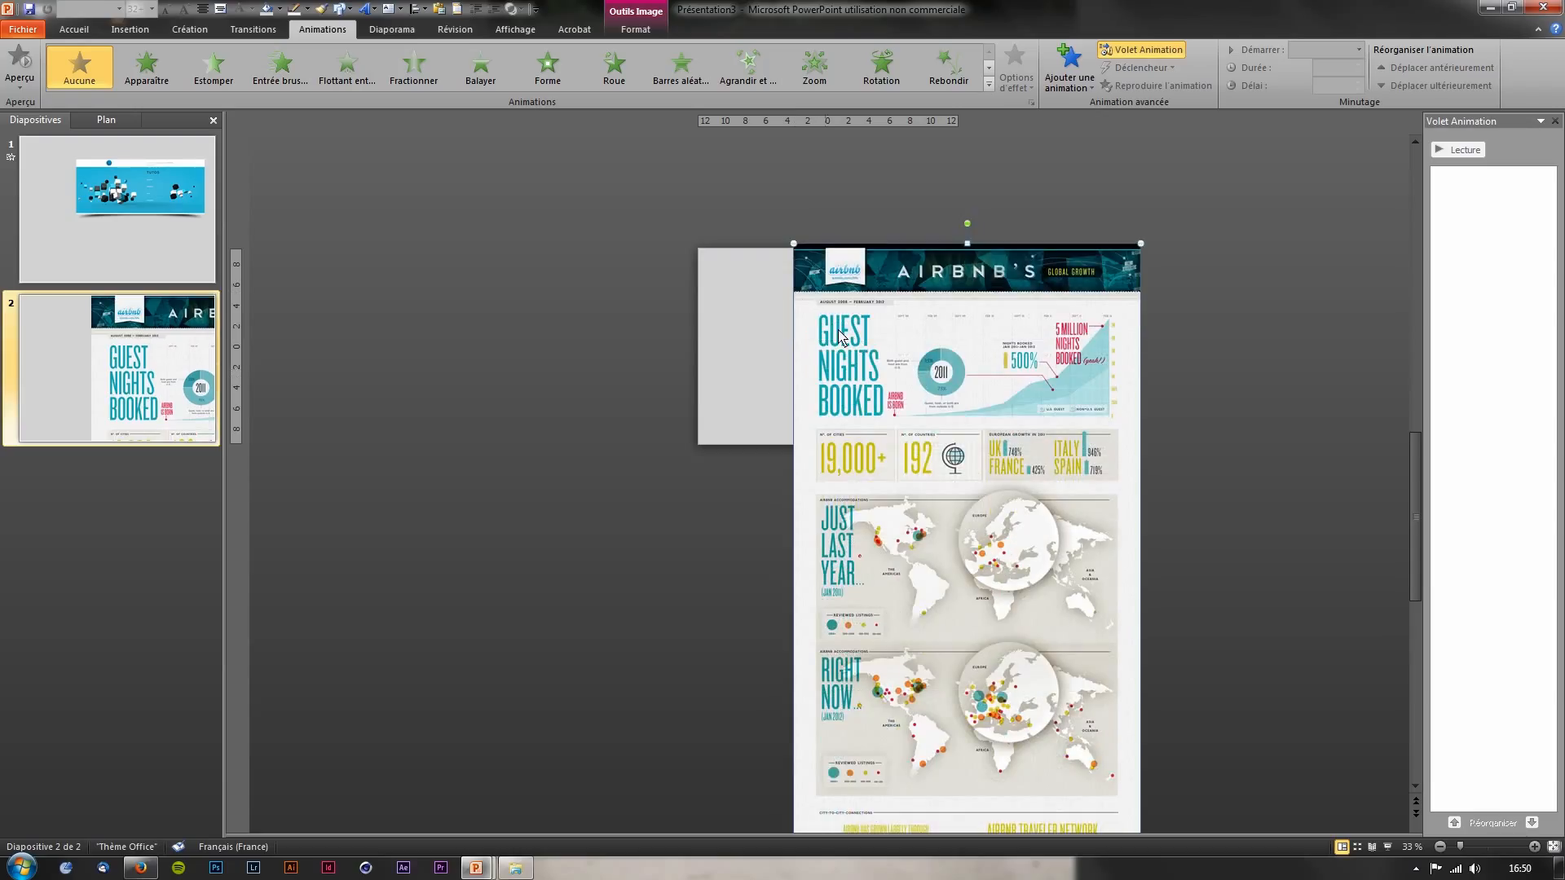
drag(849, 315, 848, 296)
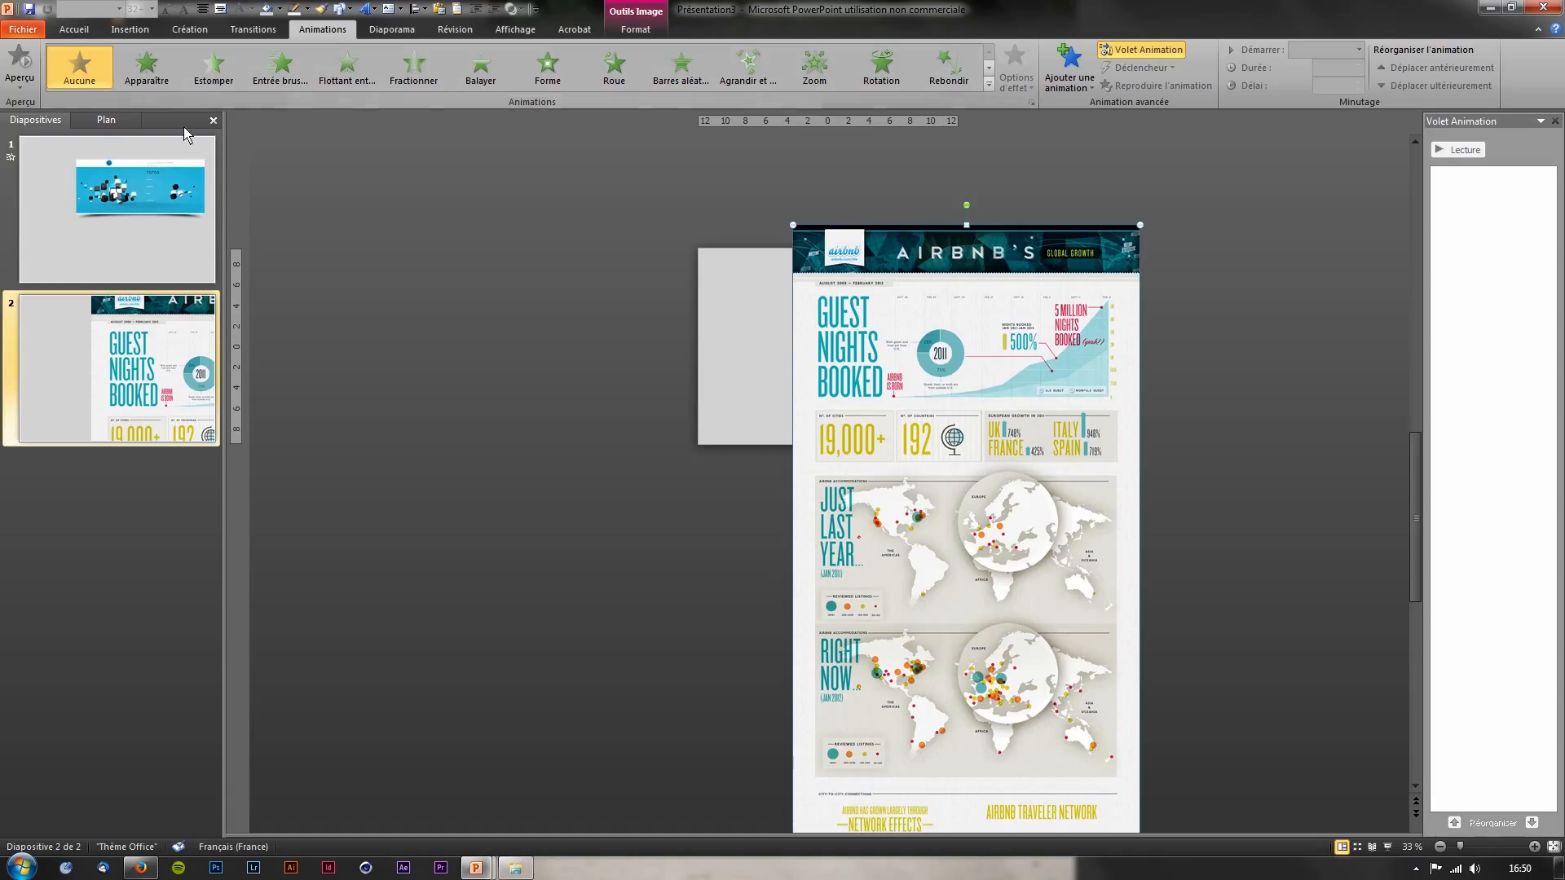
Draw a rectangle covering the whole slide and shift the infographic behind its right part
click(130, 29)
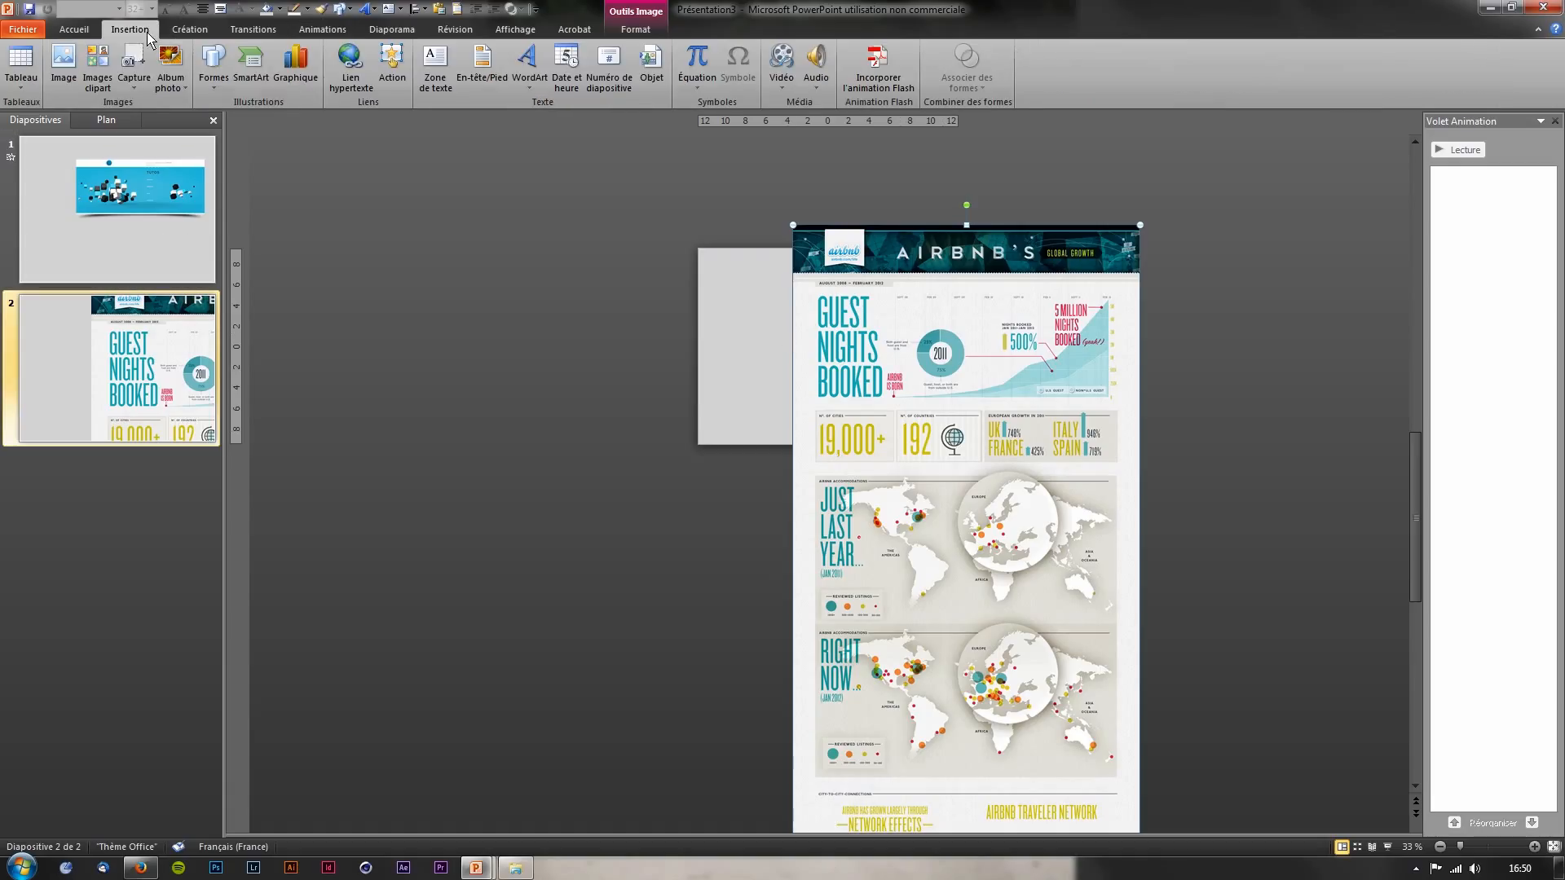
click(214, 77)
click(252, 119)
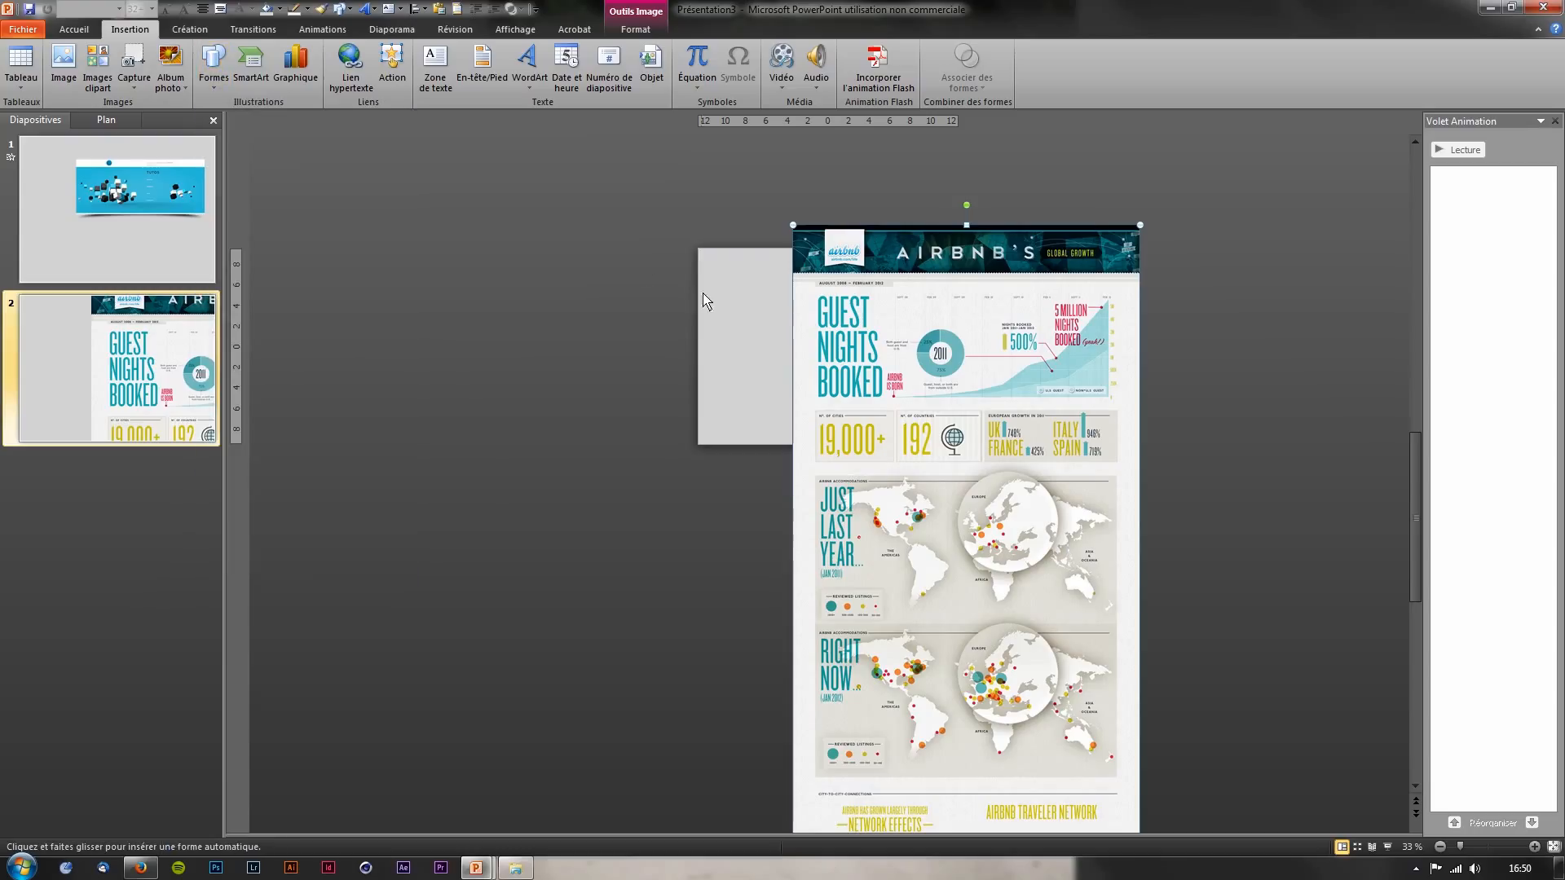
drag(698, 249, 1300, 406)
drag(1153, 406, 923, 393)
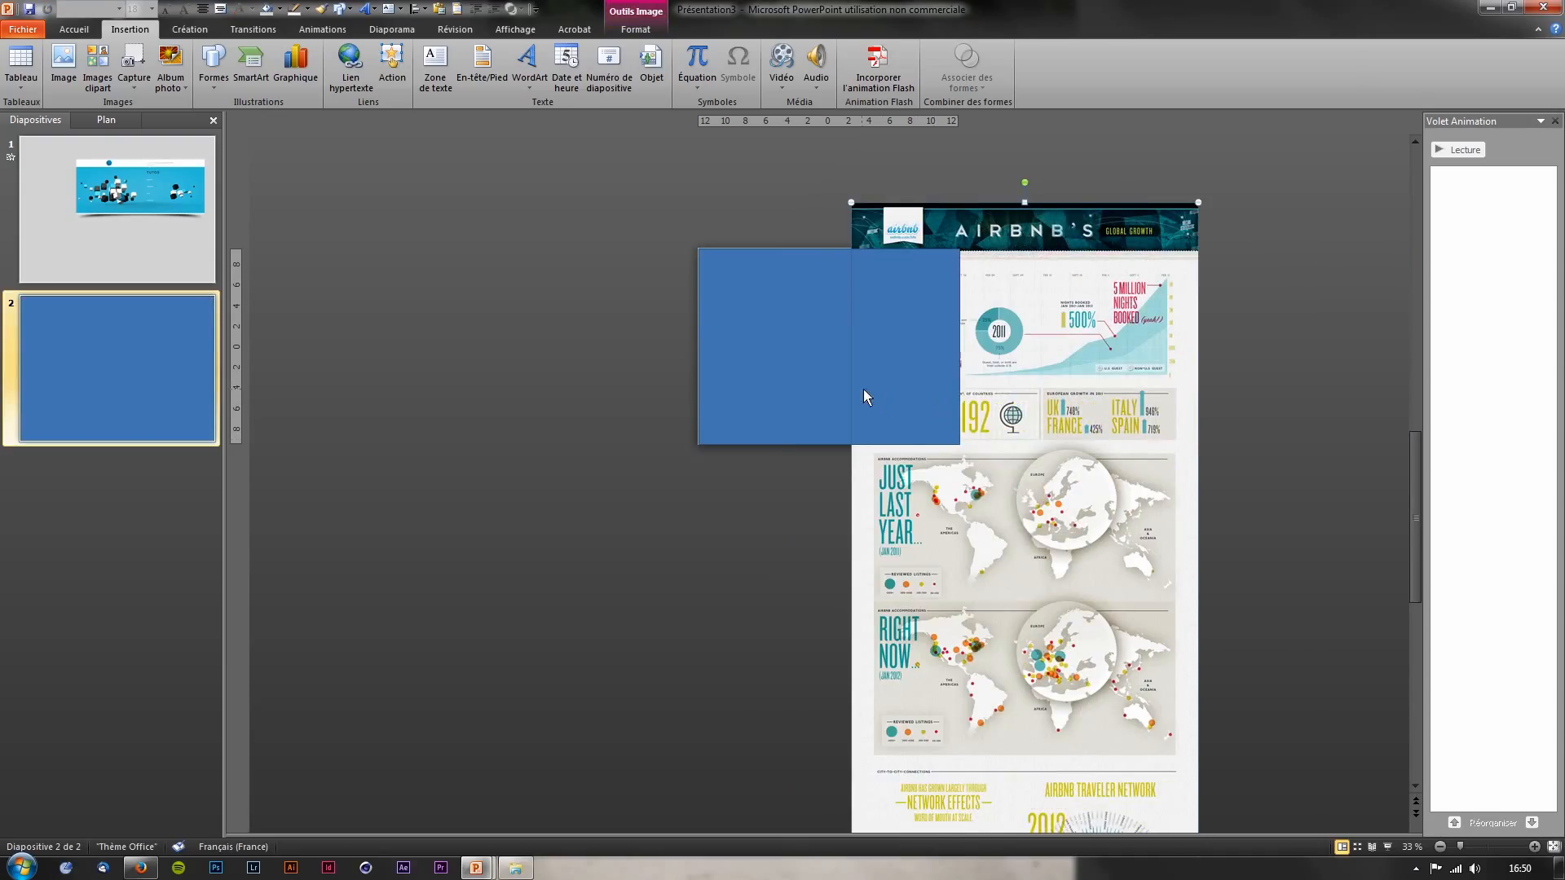
drag(1025, 394, 946, 416)
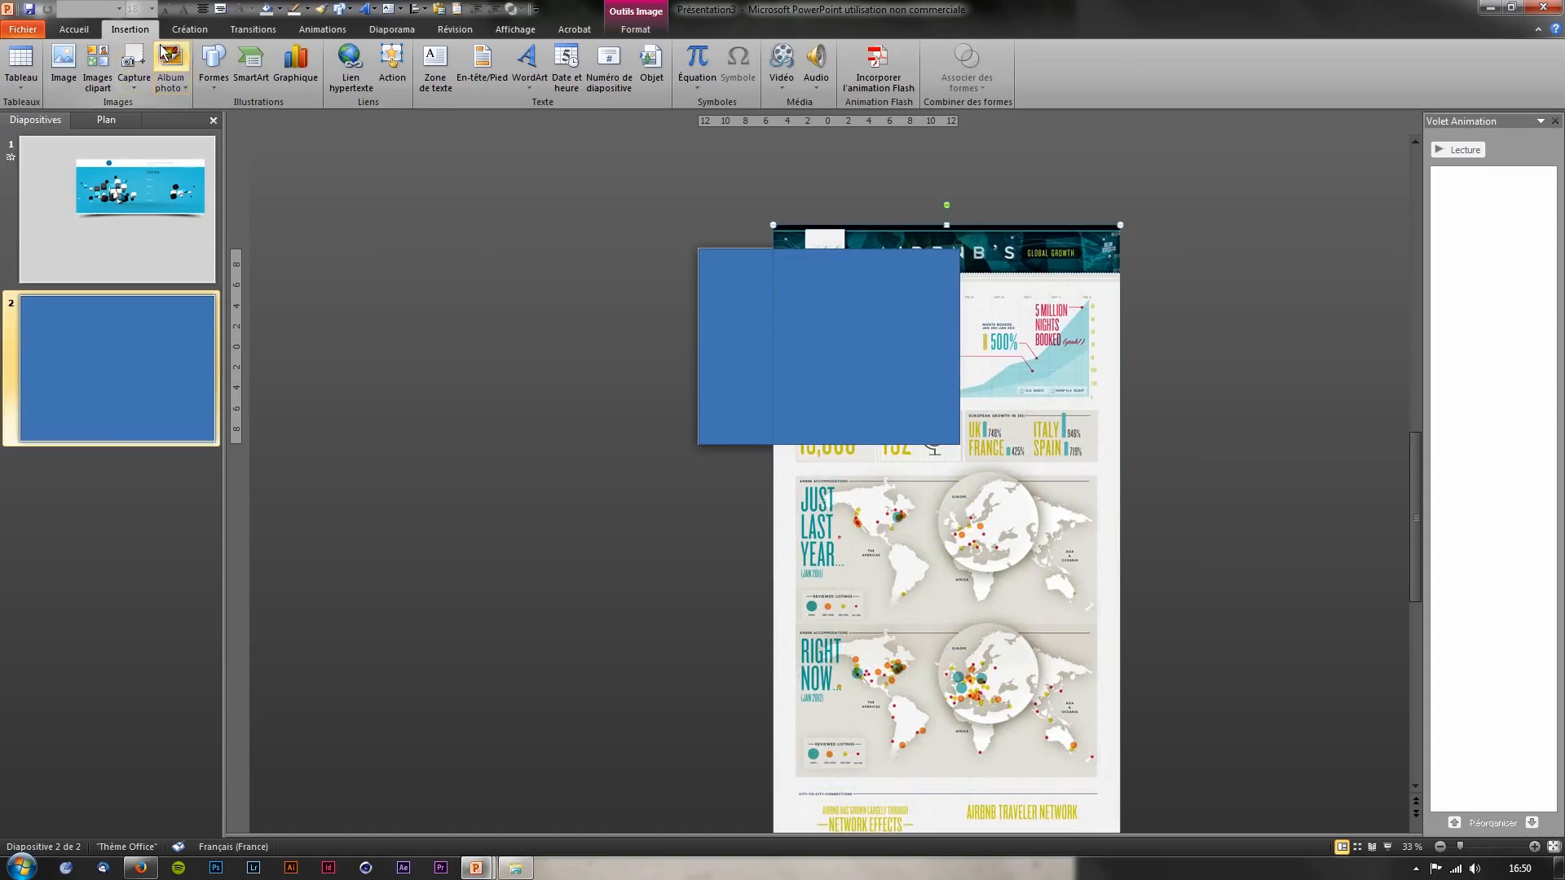
Draw a rounded rectangle with slightly rounded corners on the right half of the blue rectangle and fill it dark red
click(214, 61)
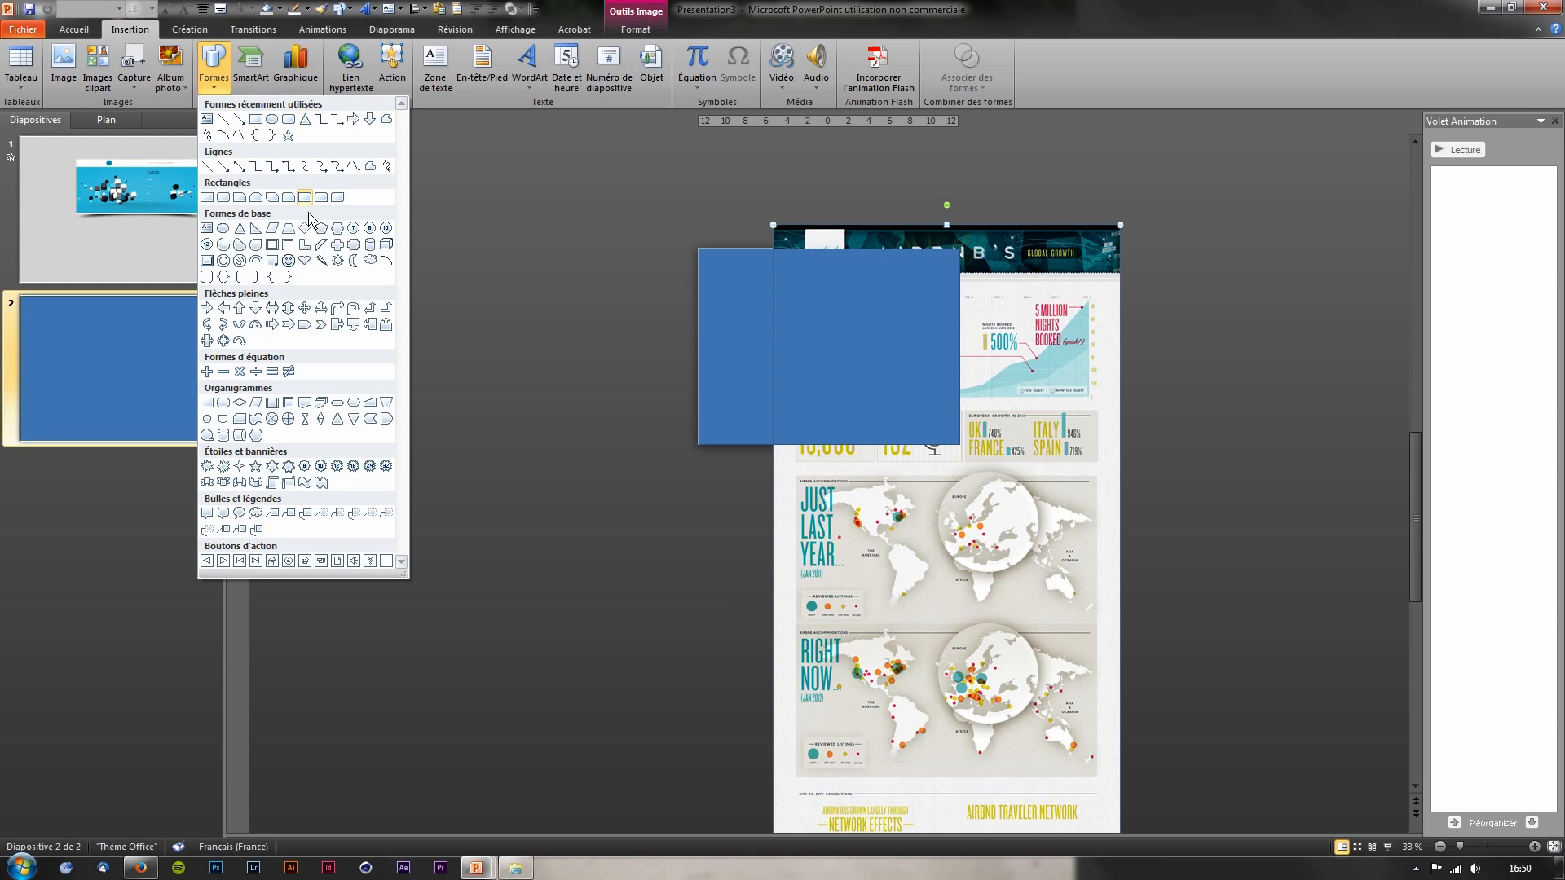
click(284, 124)
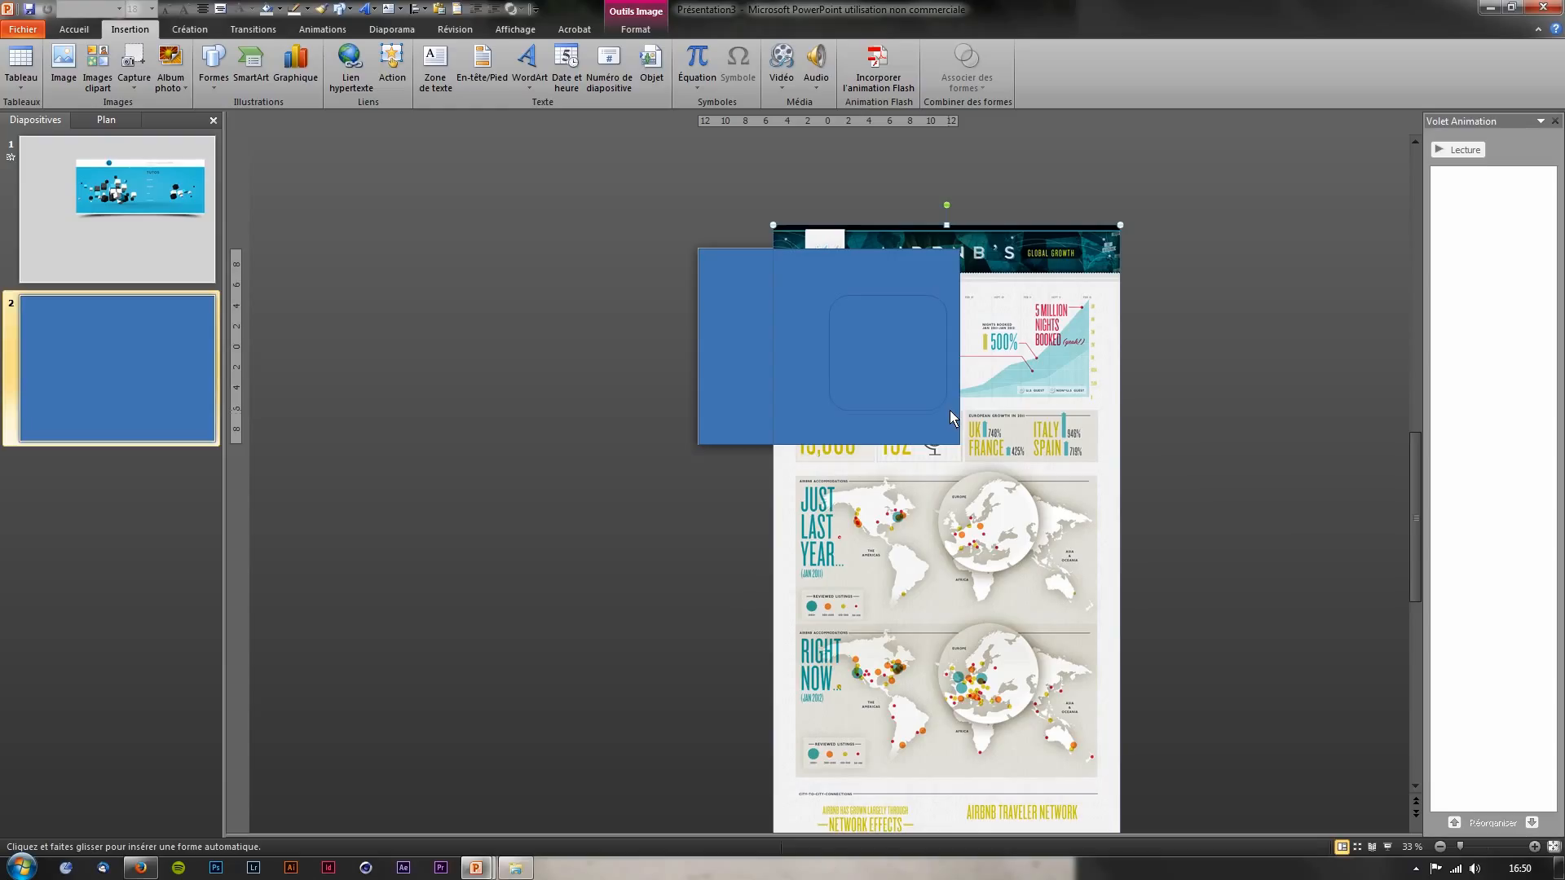
drag(952, 415, 947, 414)
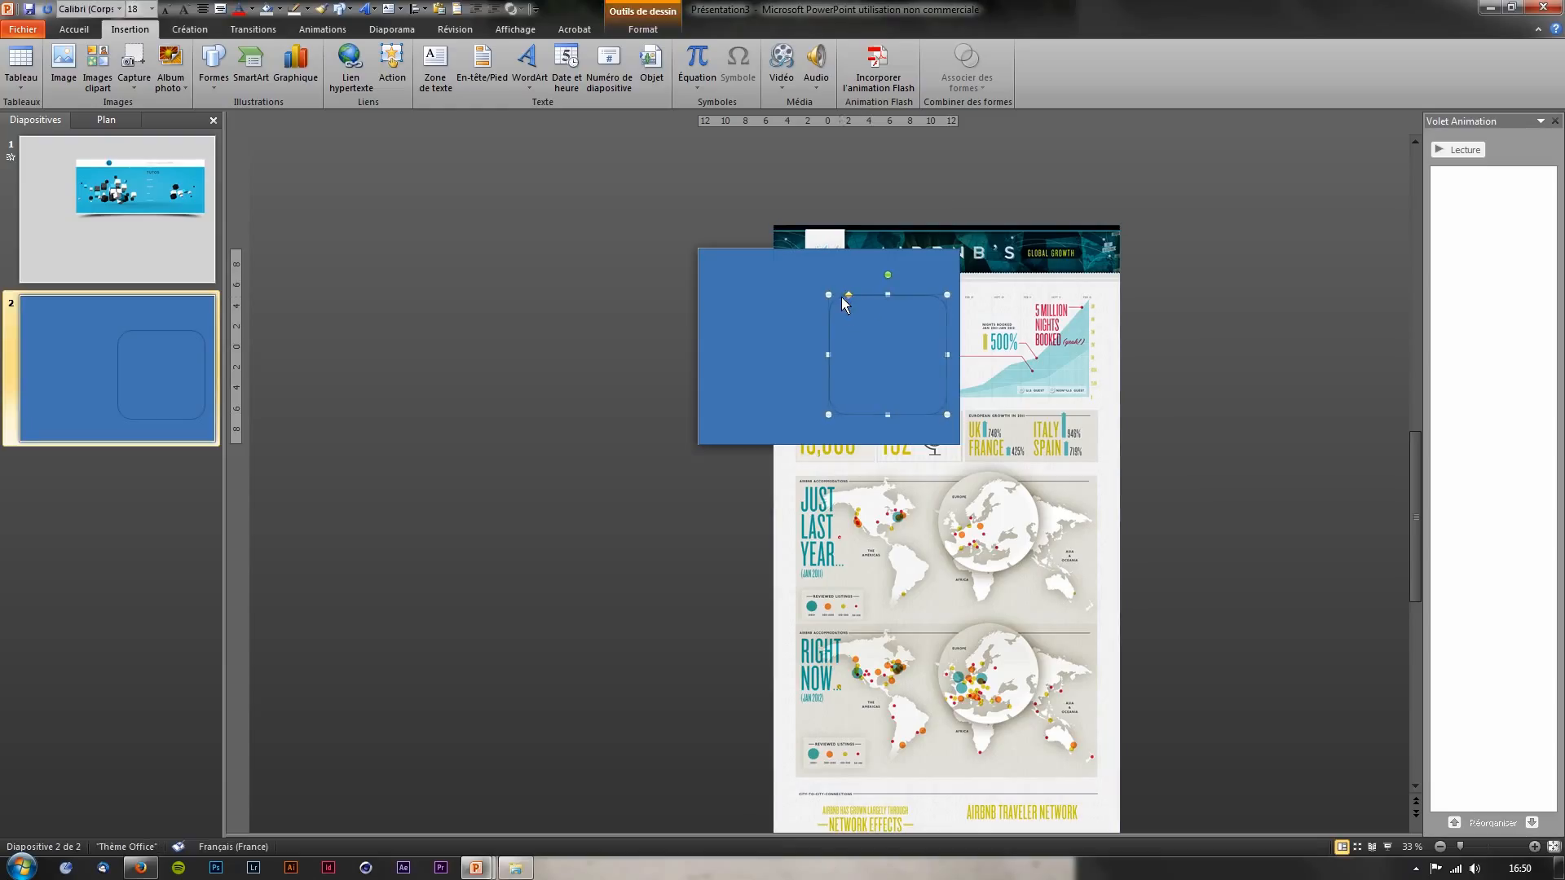
drag(865, 306, 865, 291)
scroll(778, 345, up, 5)
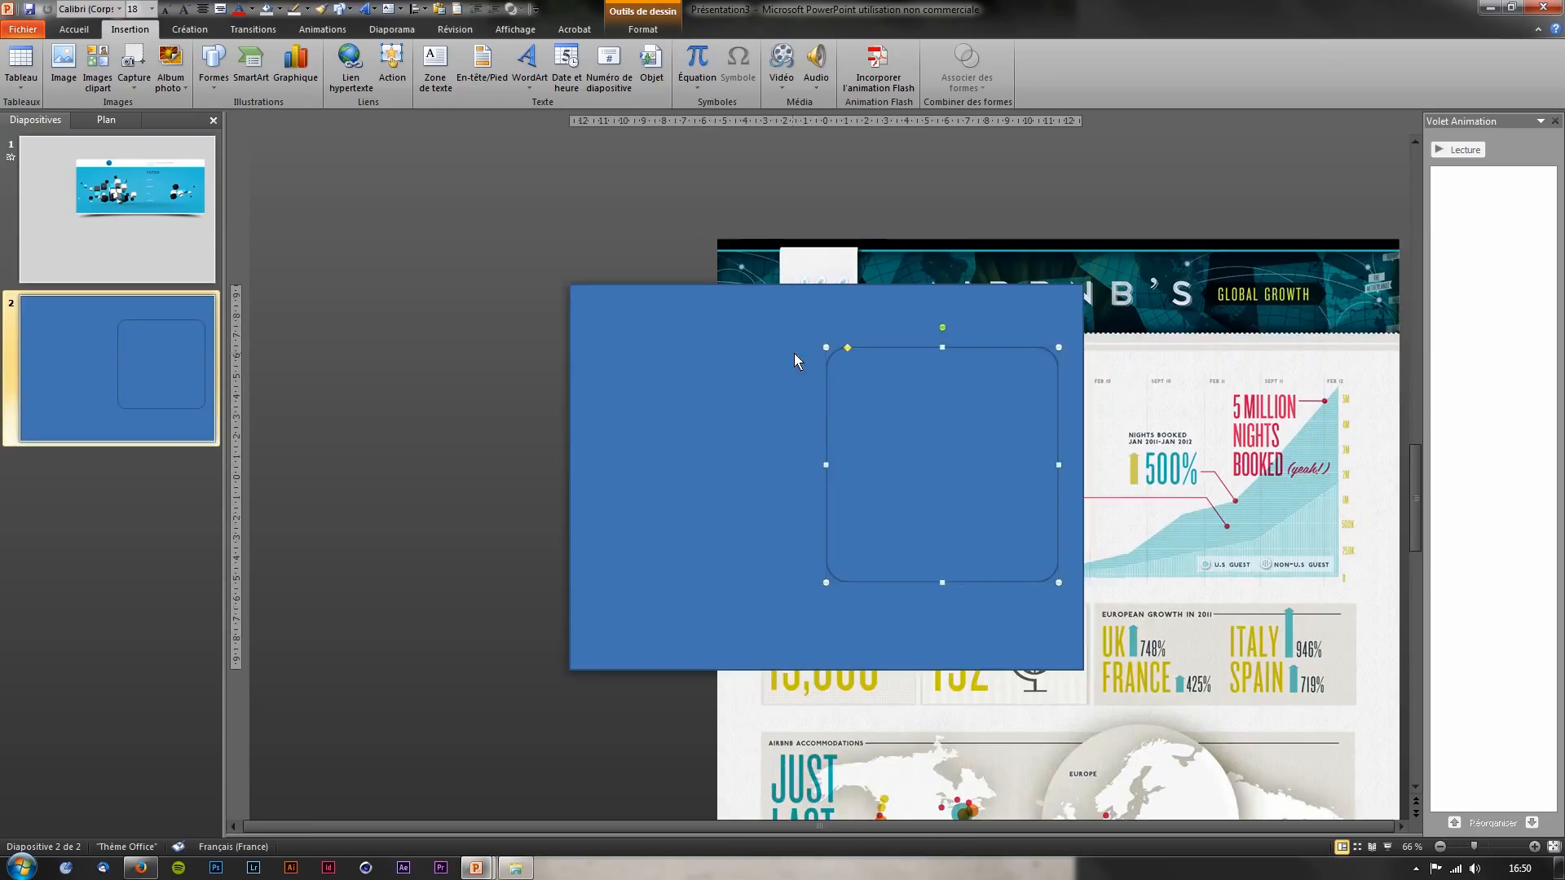
click(279, 9)
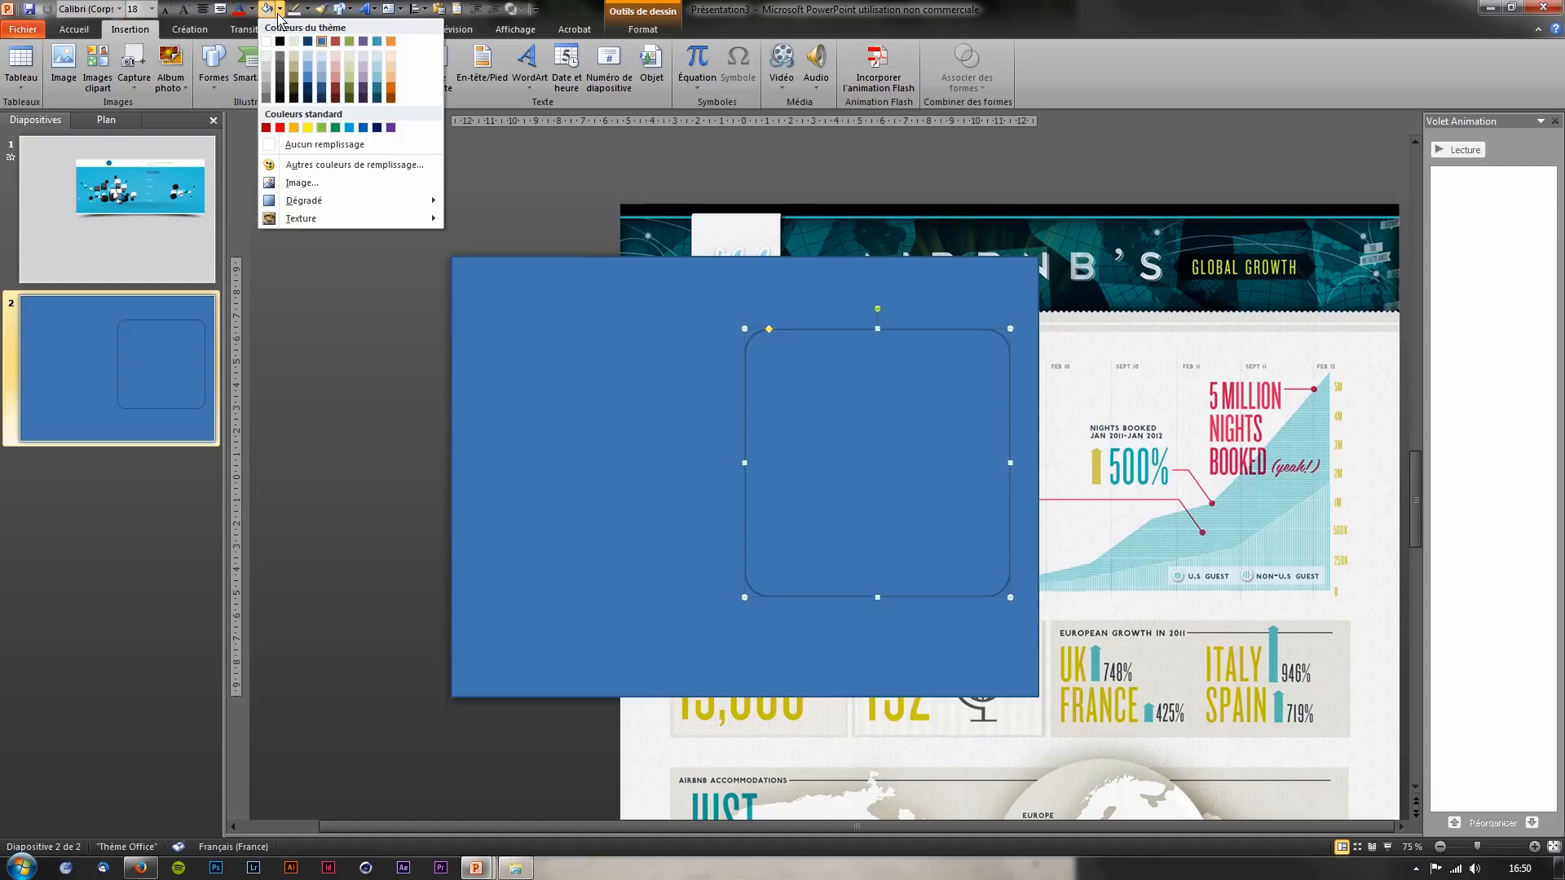
click(335, 87)
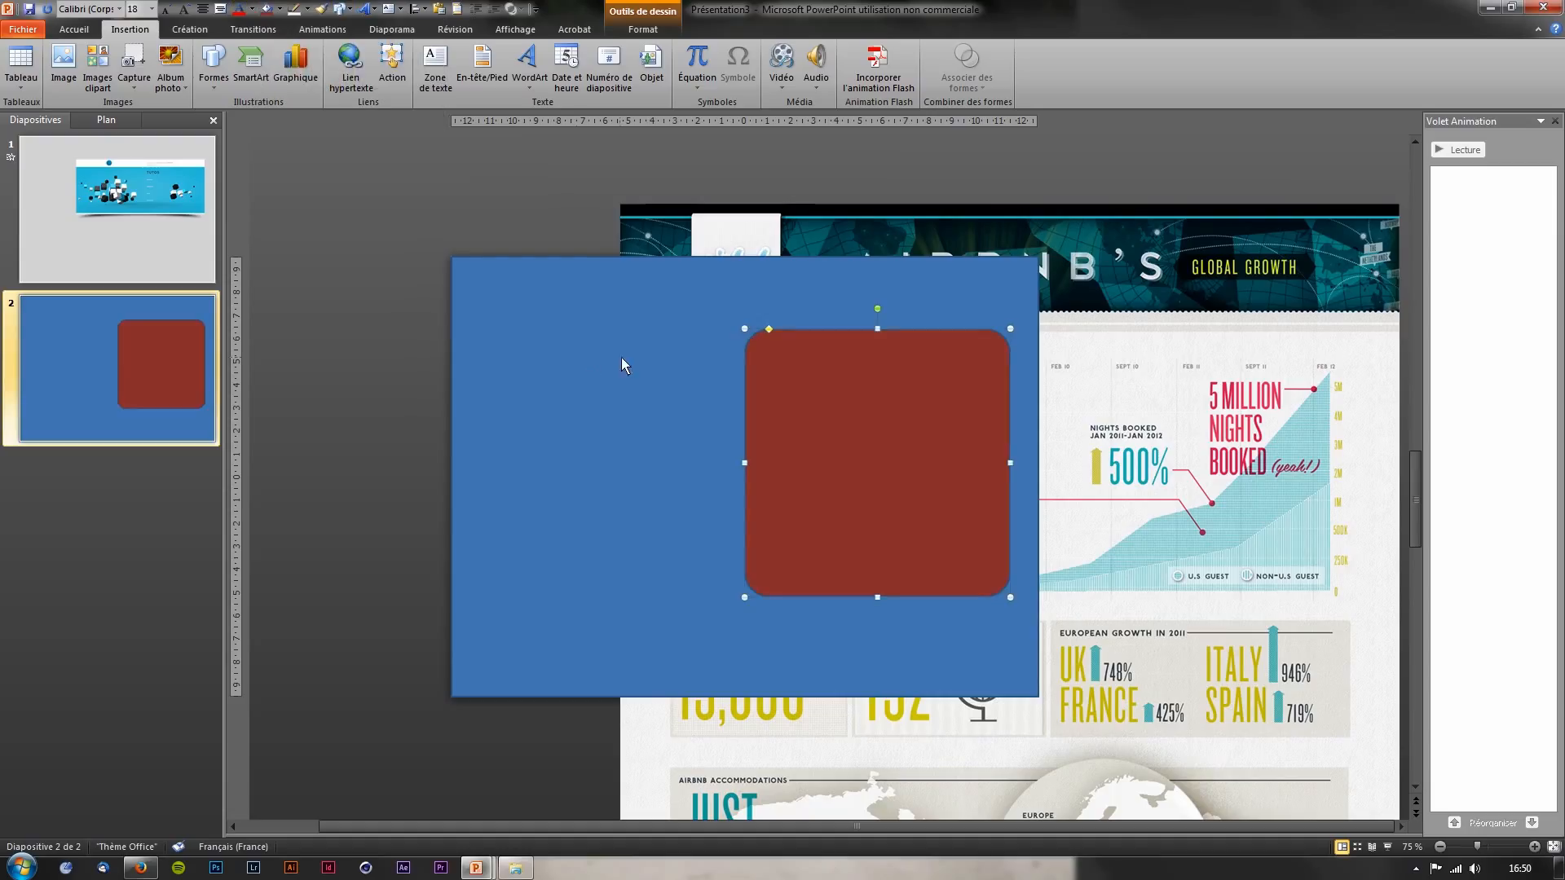
Cut the rounded rectangle out of the full-slide rectangle with the Combine shapes operation (Forme - Combinaison)
shift+click(556, 347)
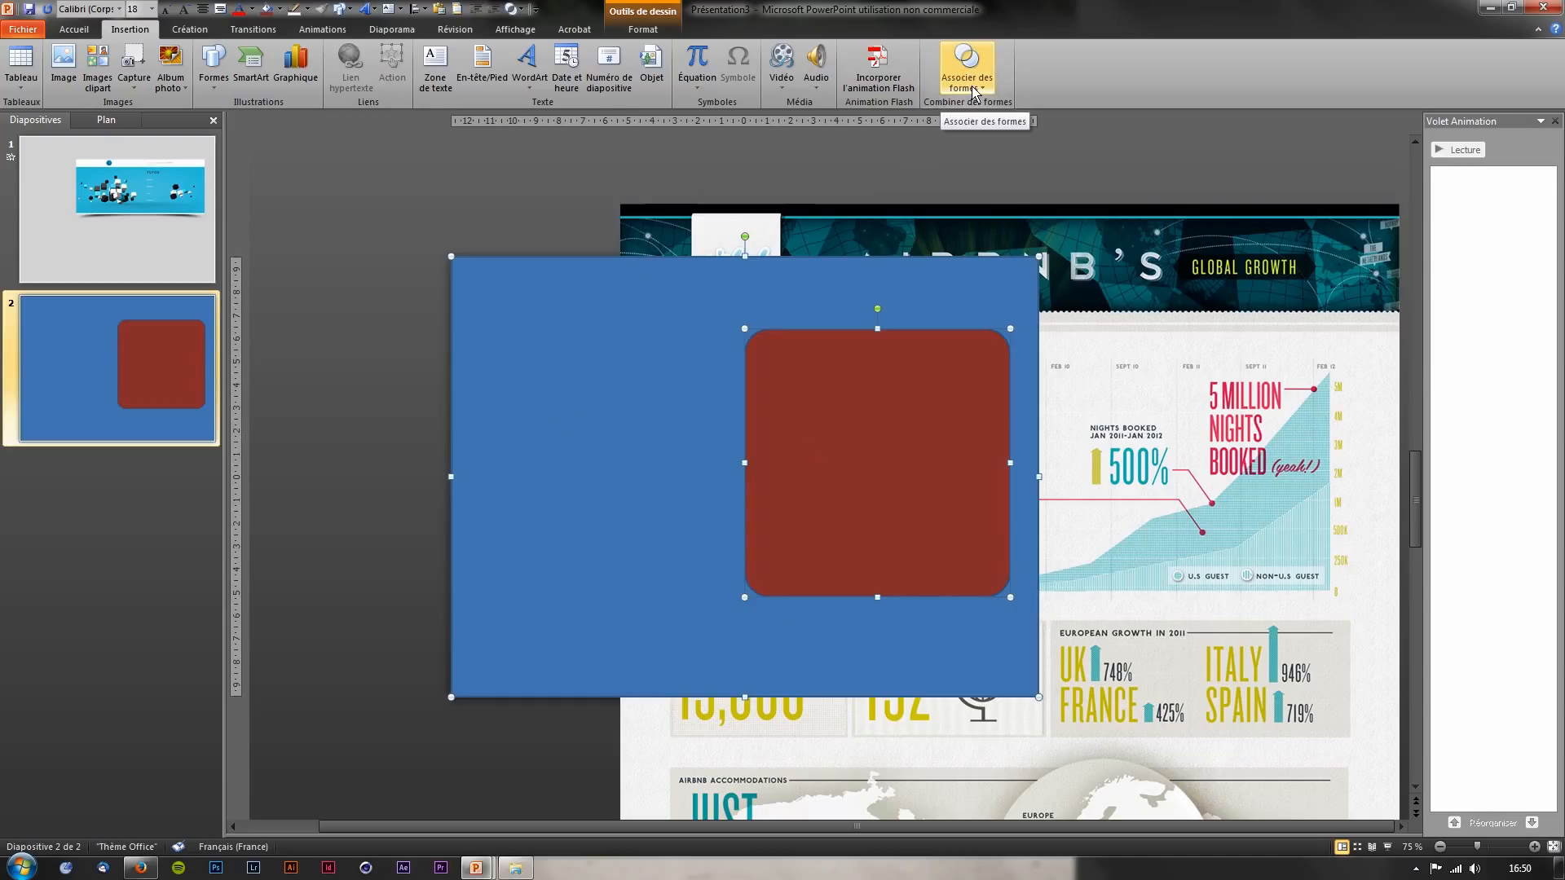
click(537, 10)
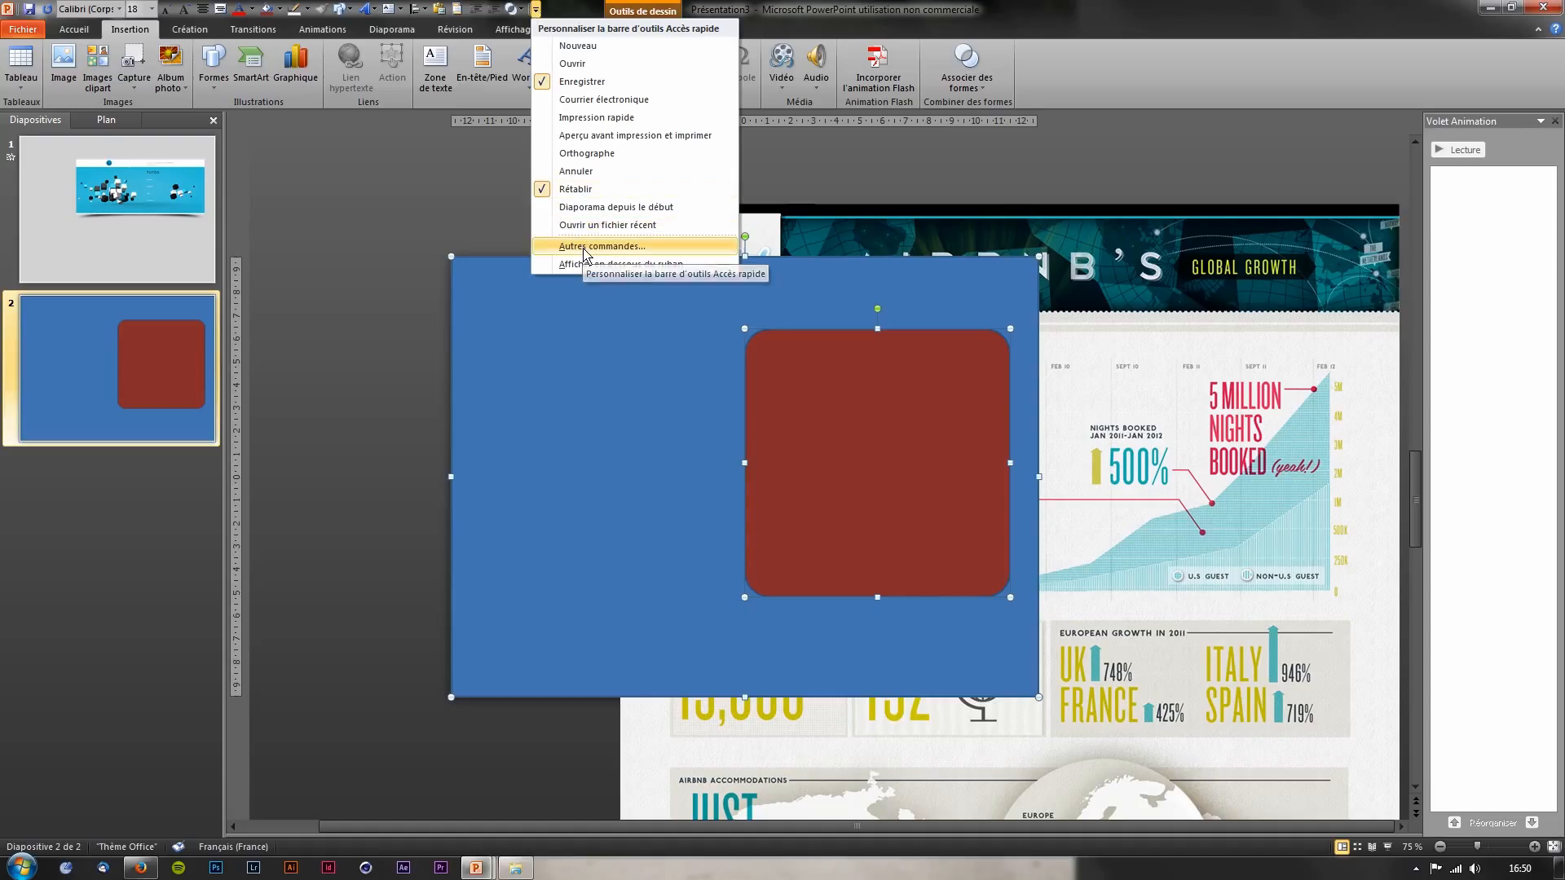
click(981, 94)
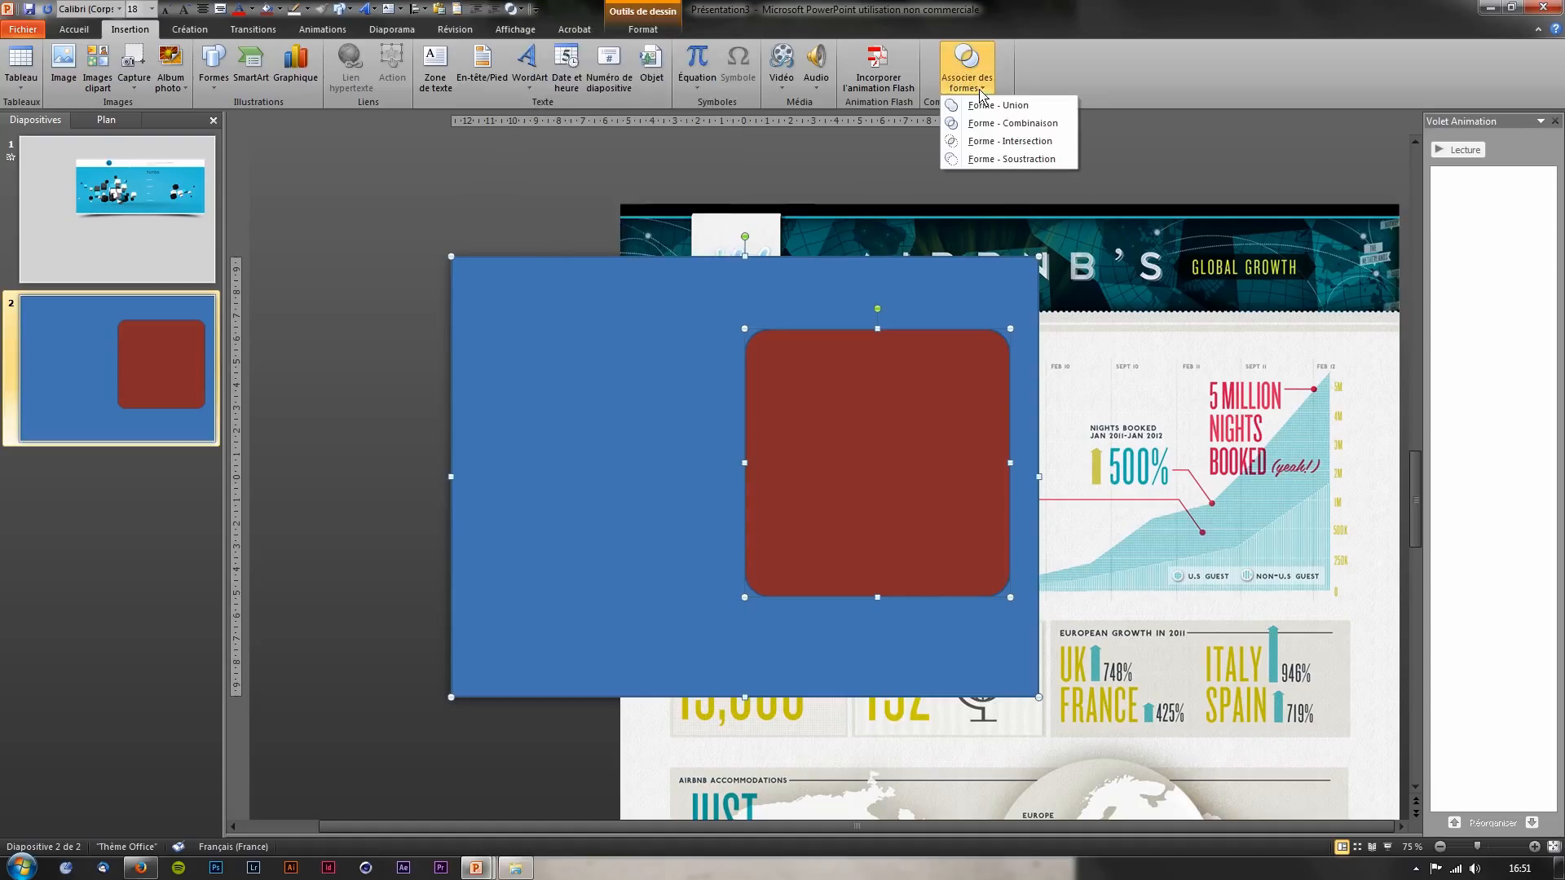
click(987, 123)
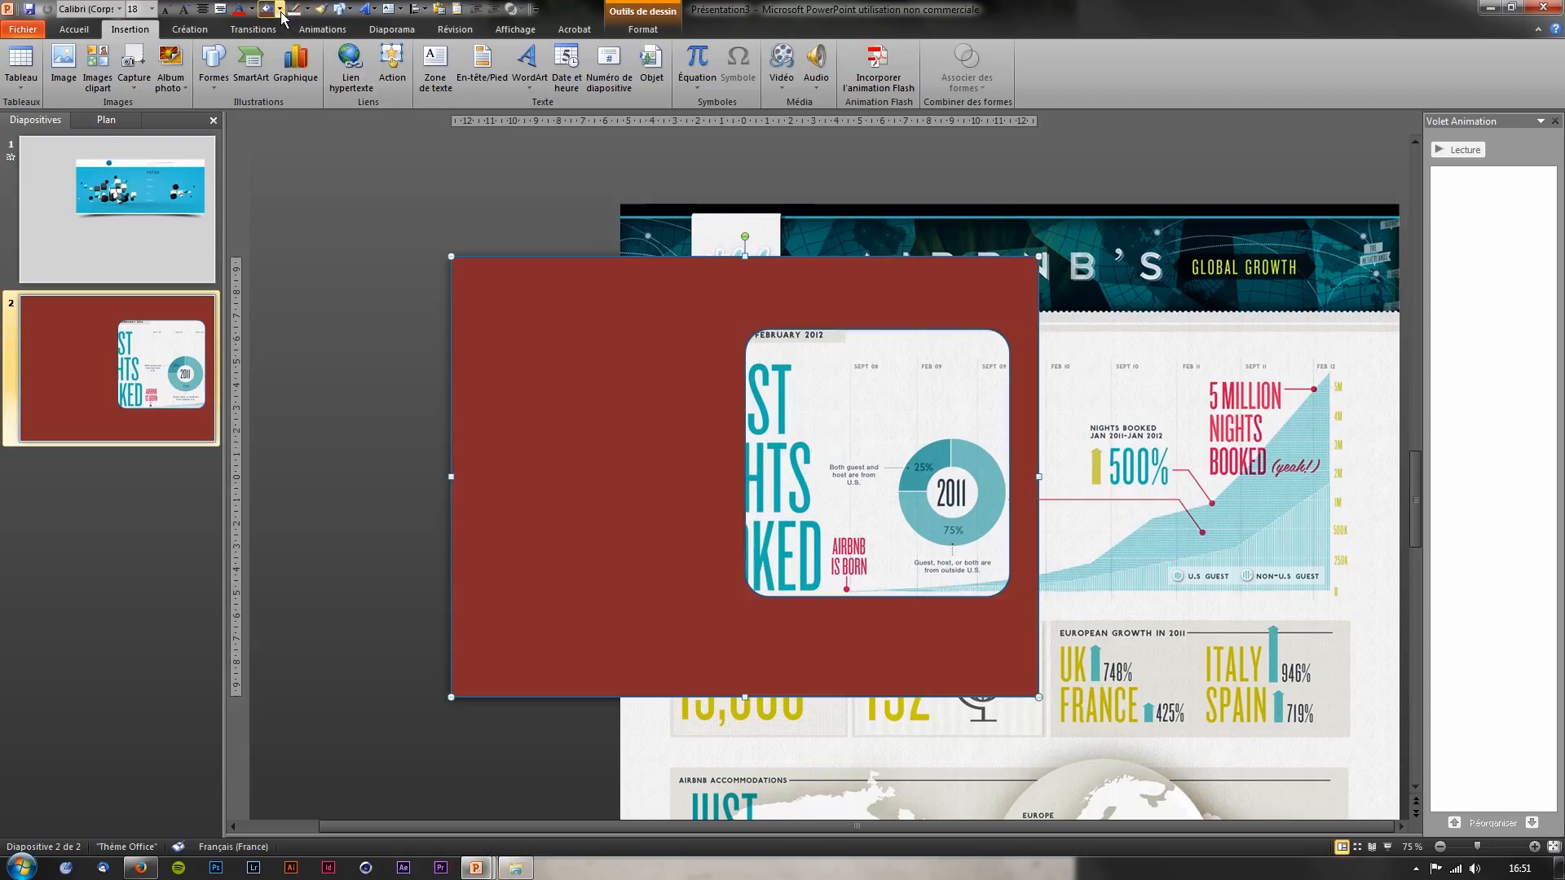
Remove the masking frame's outline and fill the frame with the slide background
click(307, 10)
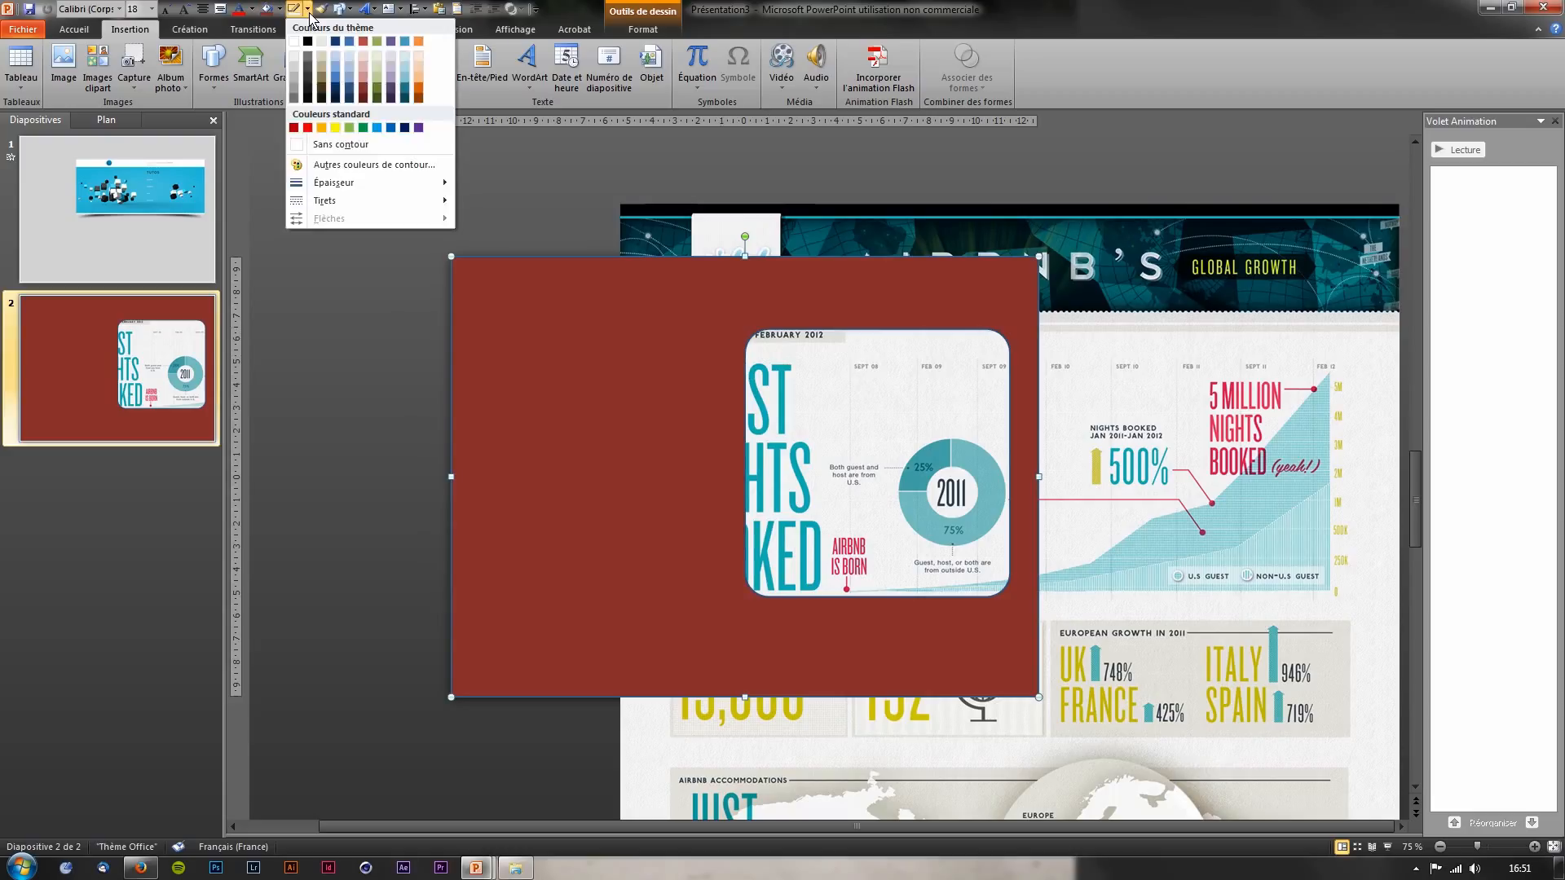
click(349, 147)
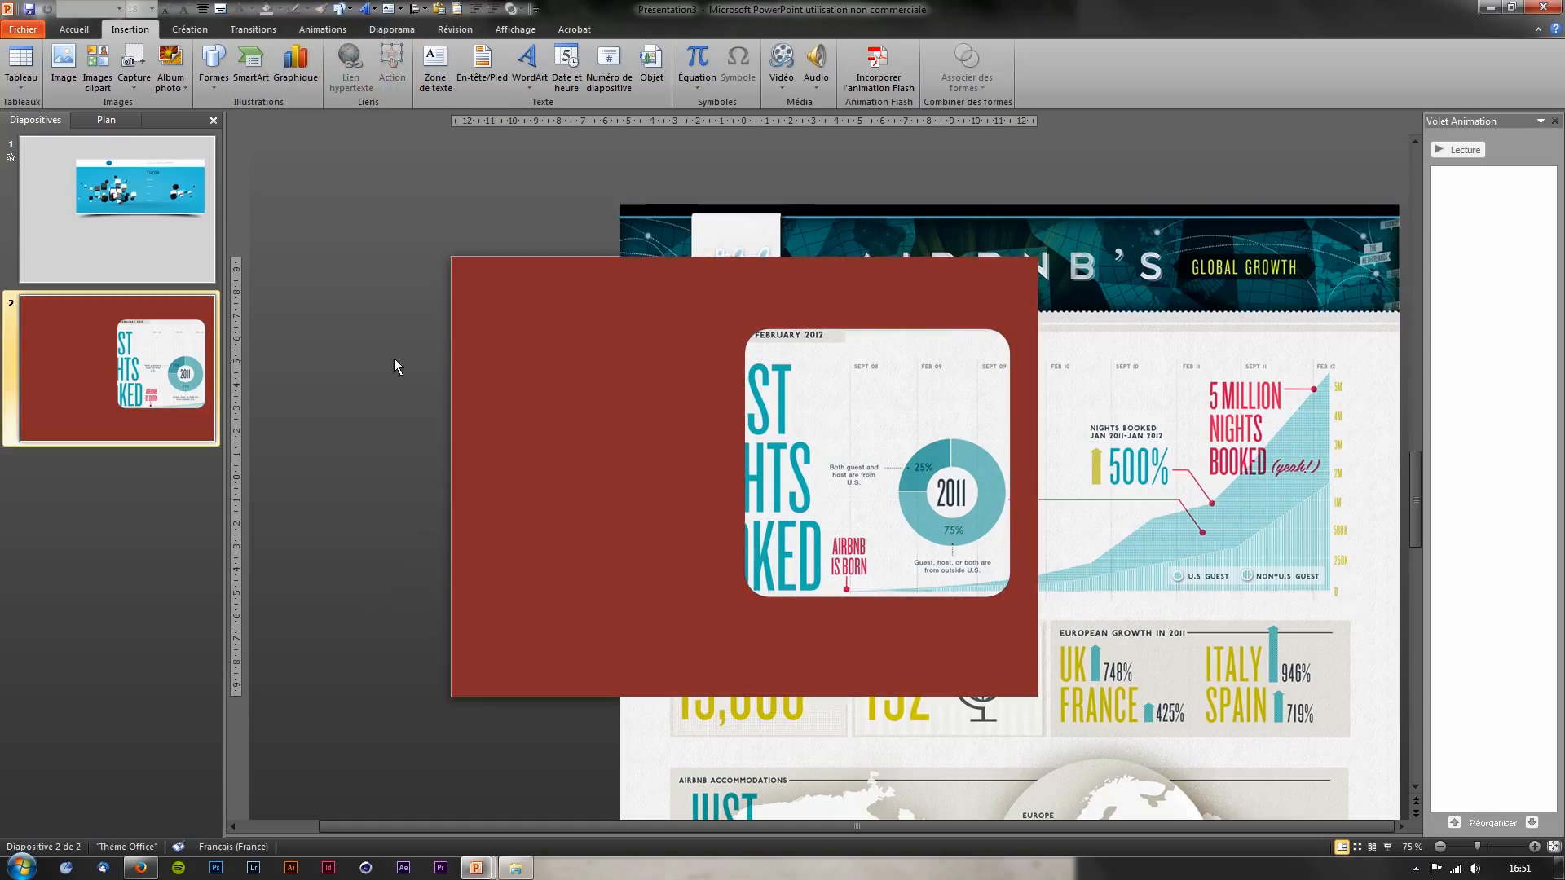
right_click(511, 331)
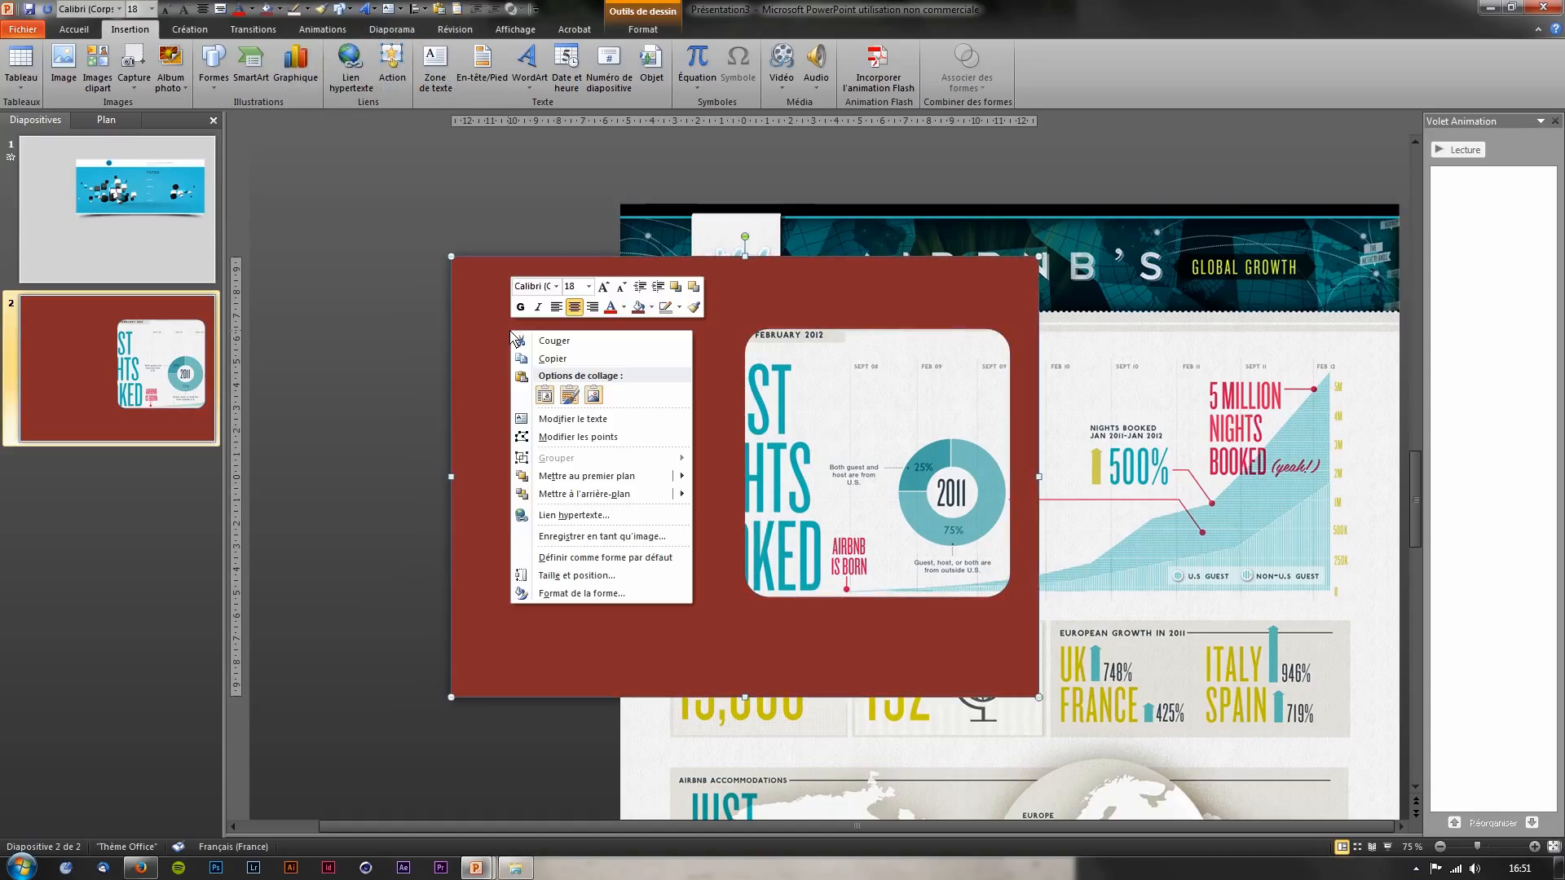
click(575, 593)
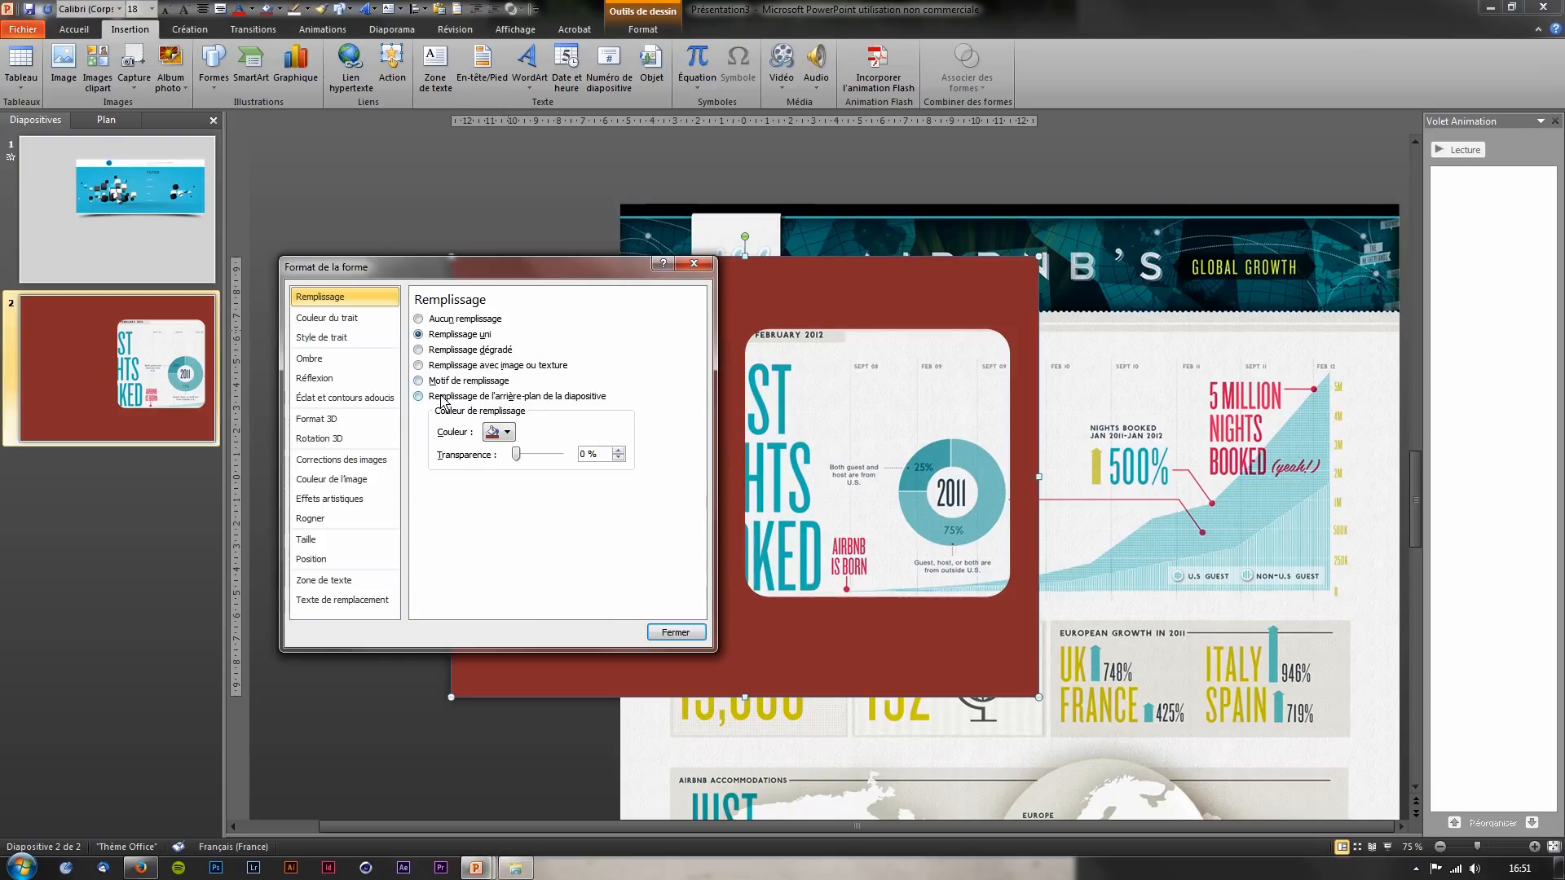
click(419, 396)
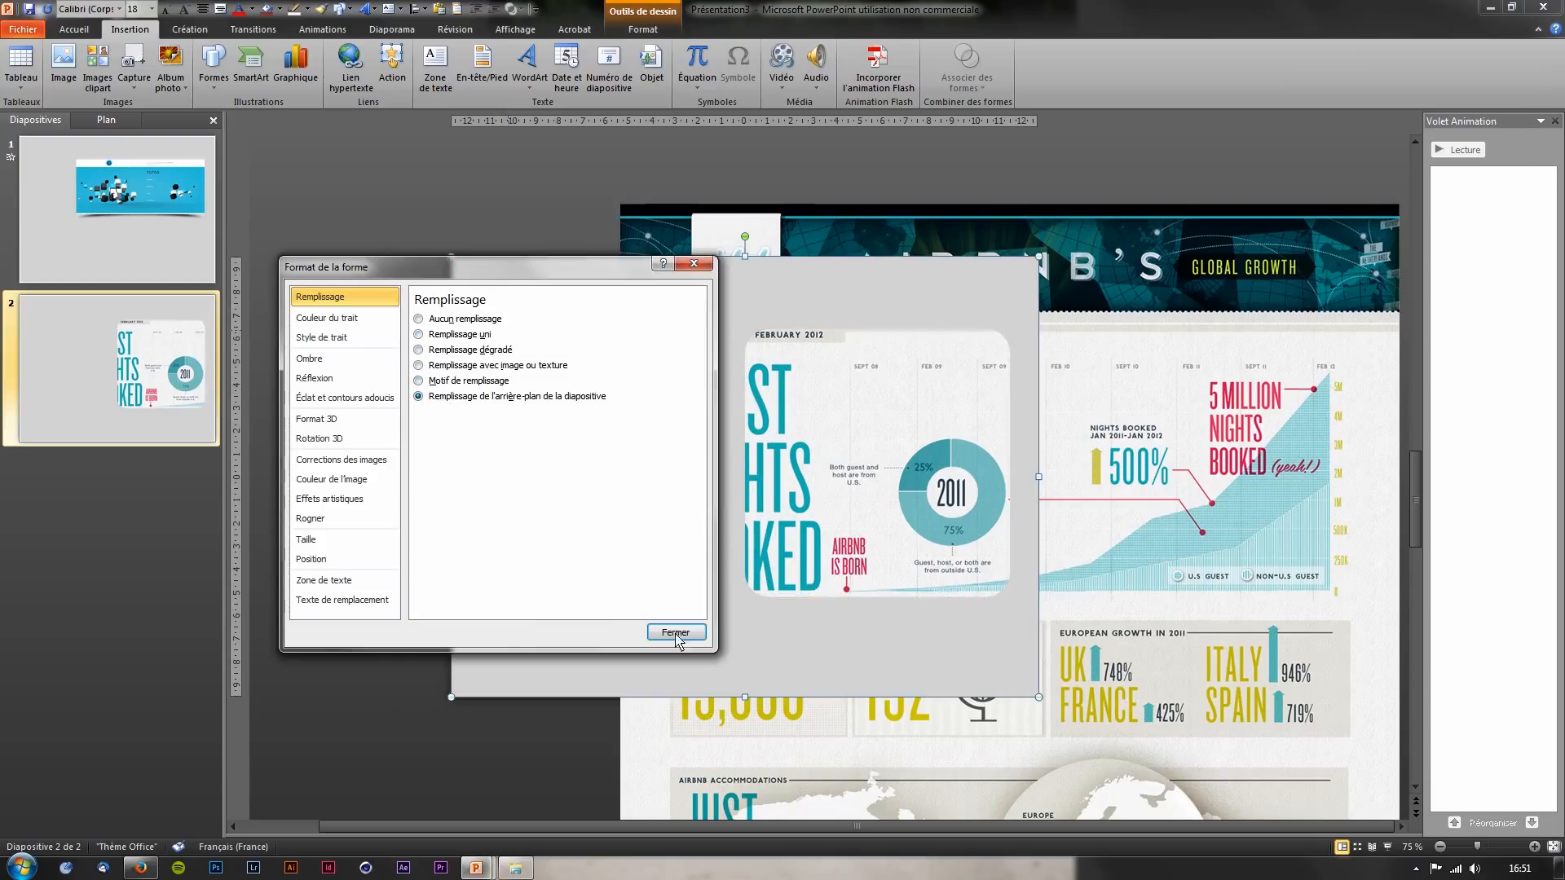
click(675, 633)
click(420, 344)
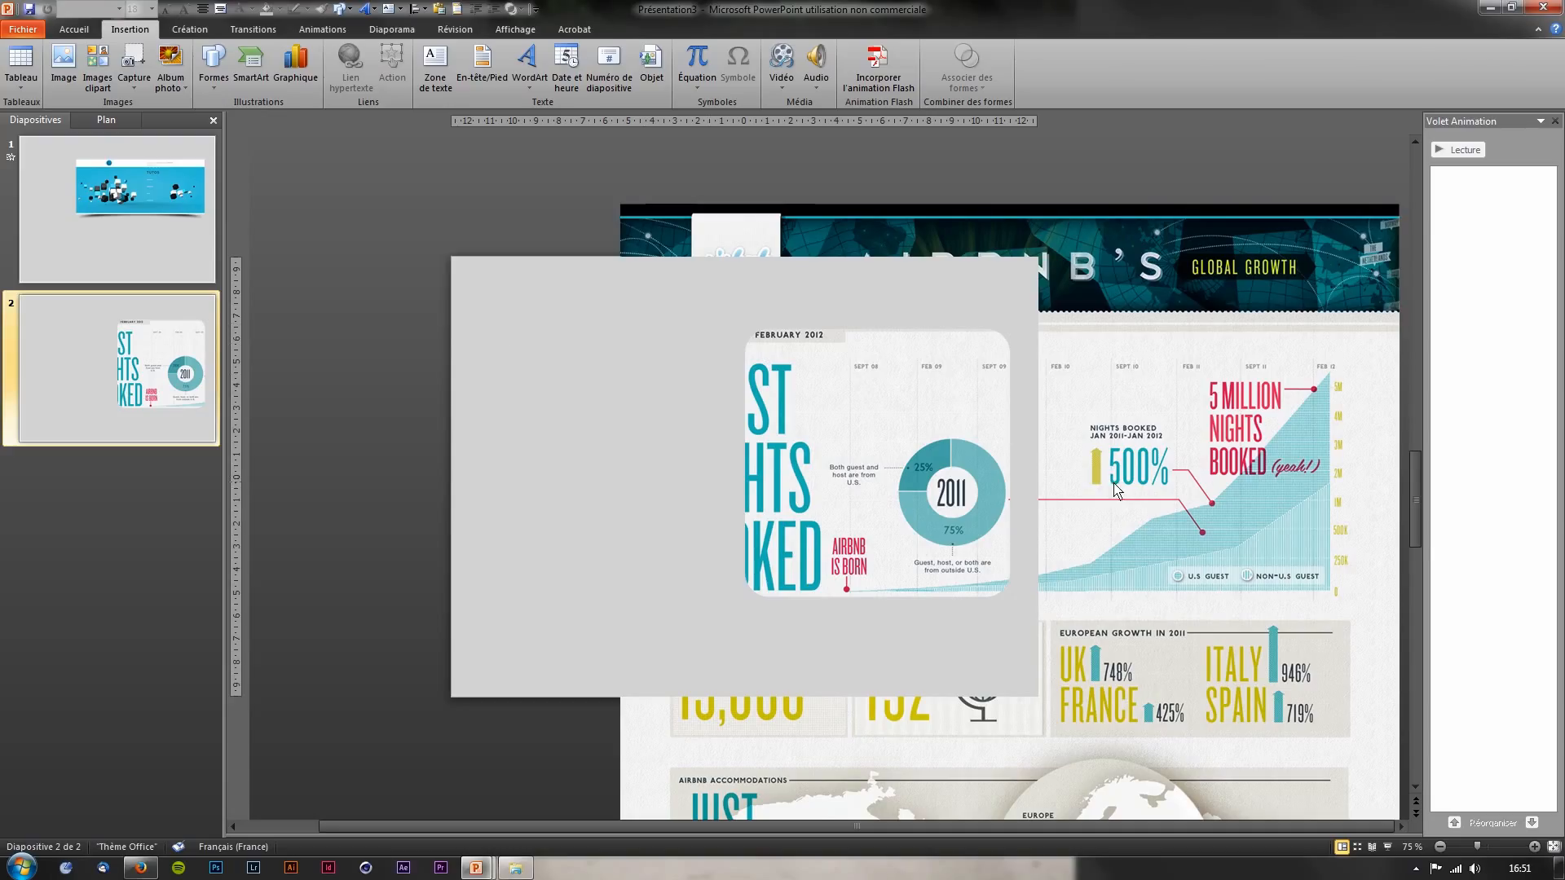
Shift the infographic to the right so the "GUEST NIGHTS BOOKED" heading sits inside the window
drag(1115, 491, 1144, 491)
key(Up)
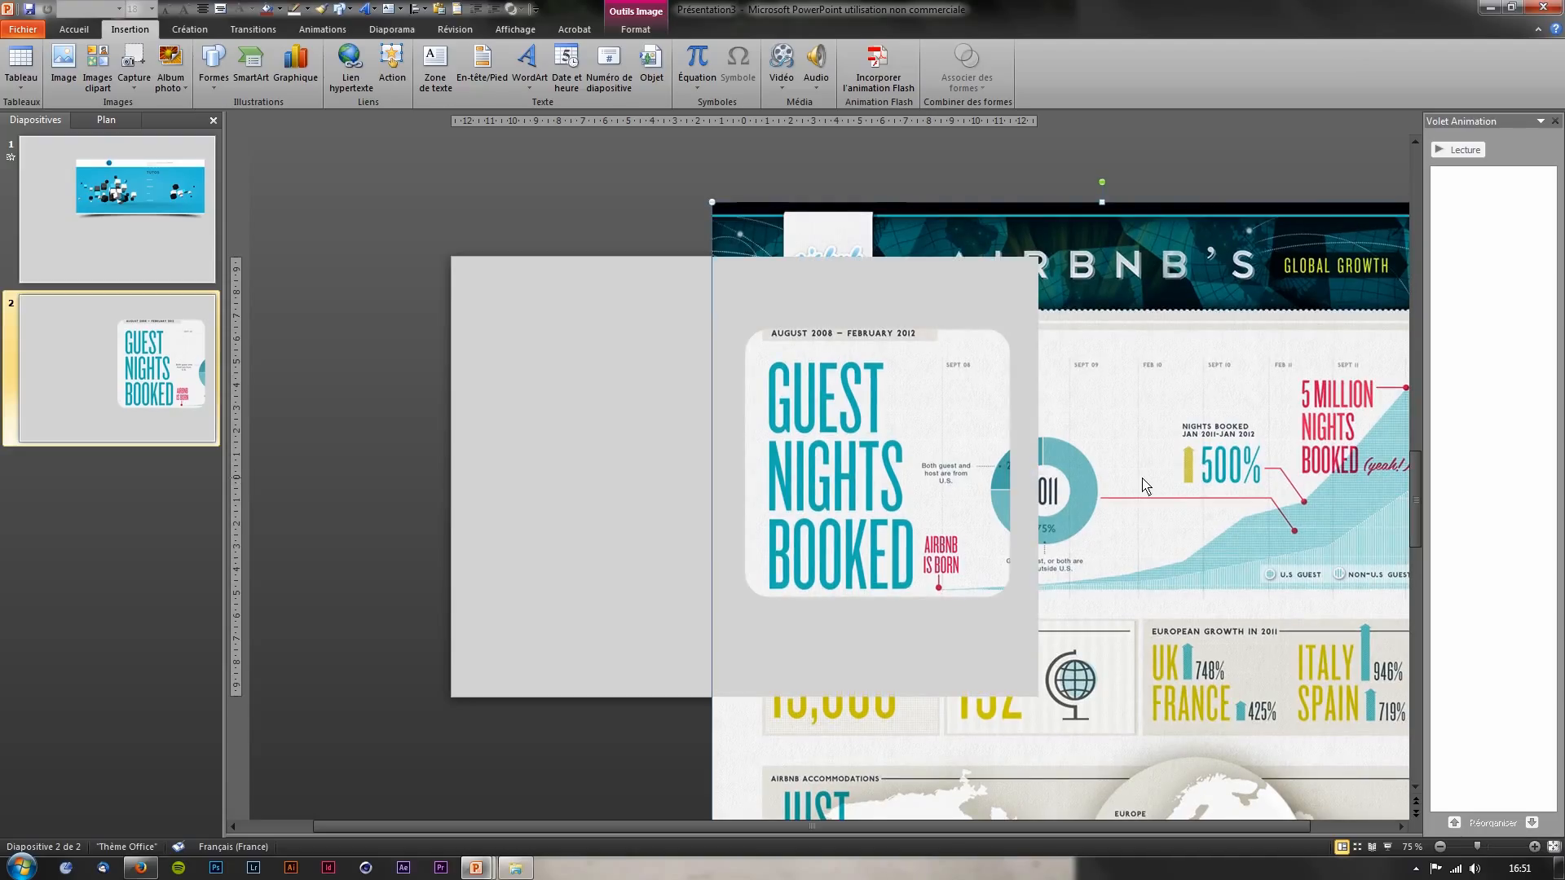
key(Right)
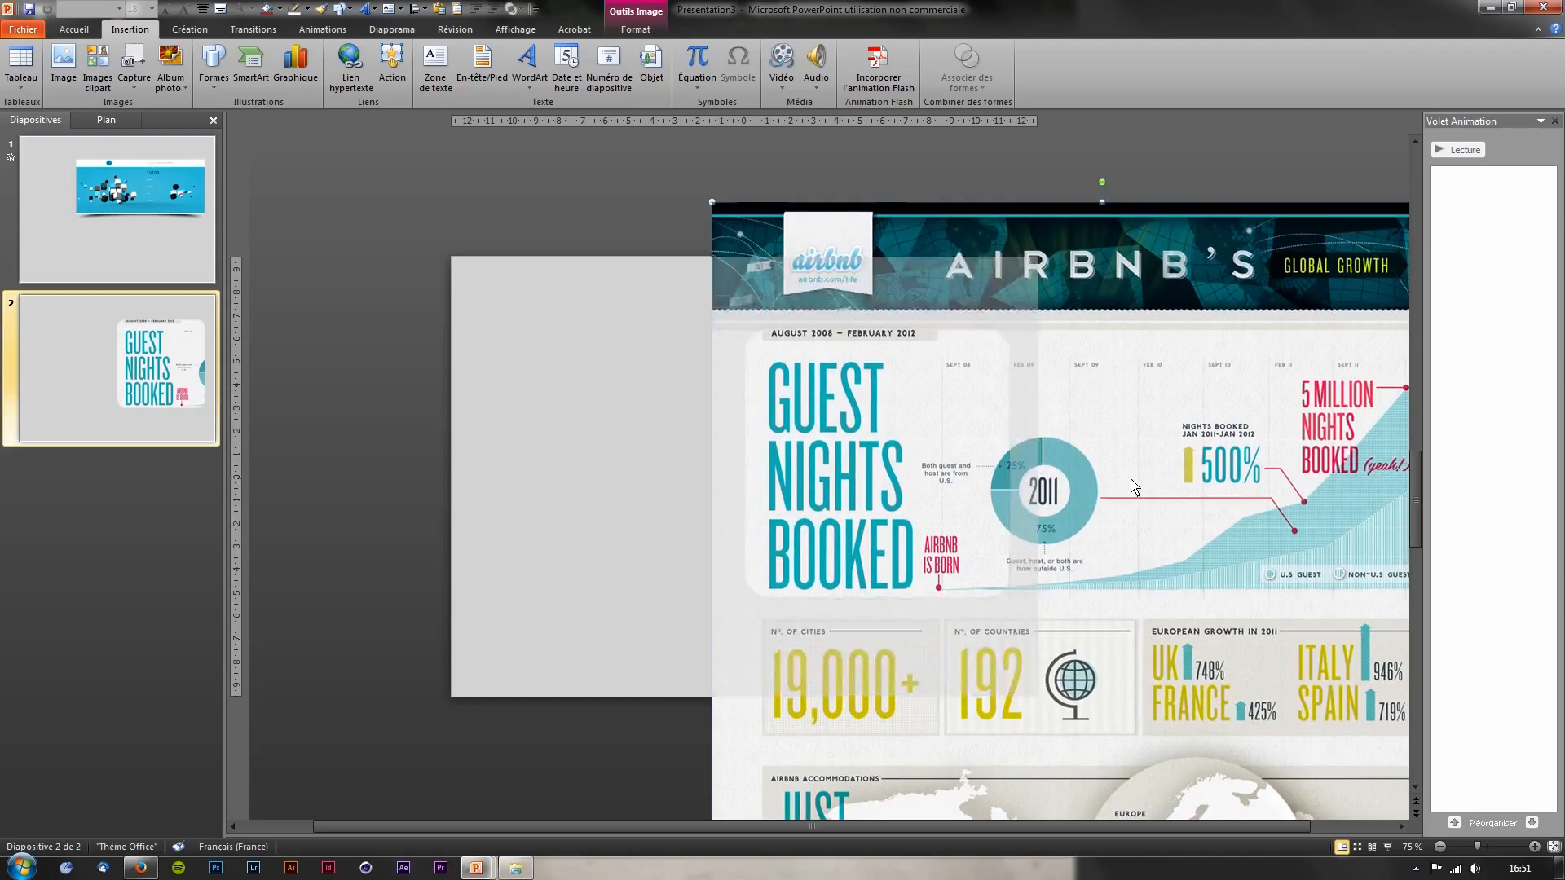
key(Right)
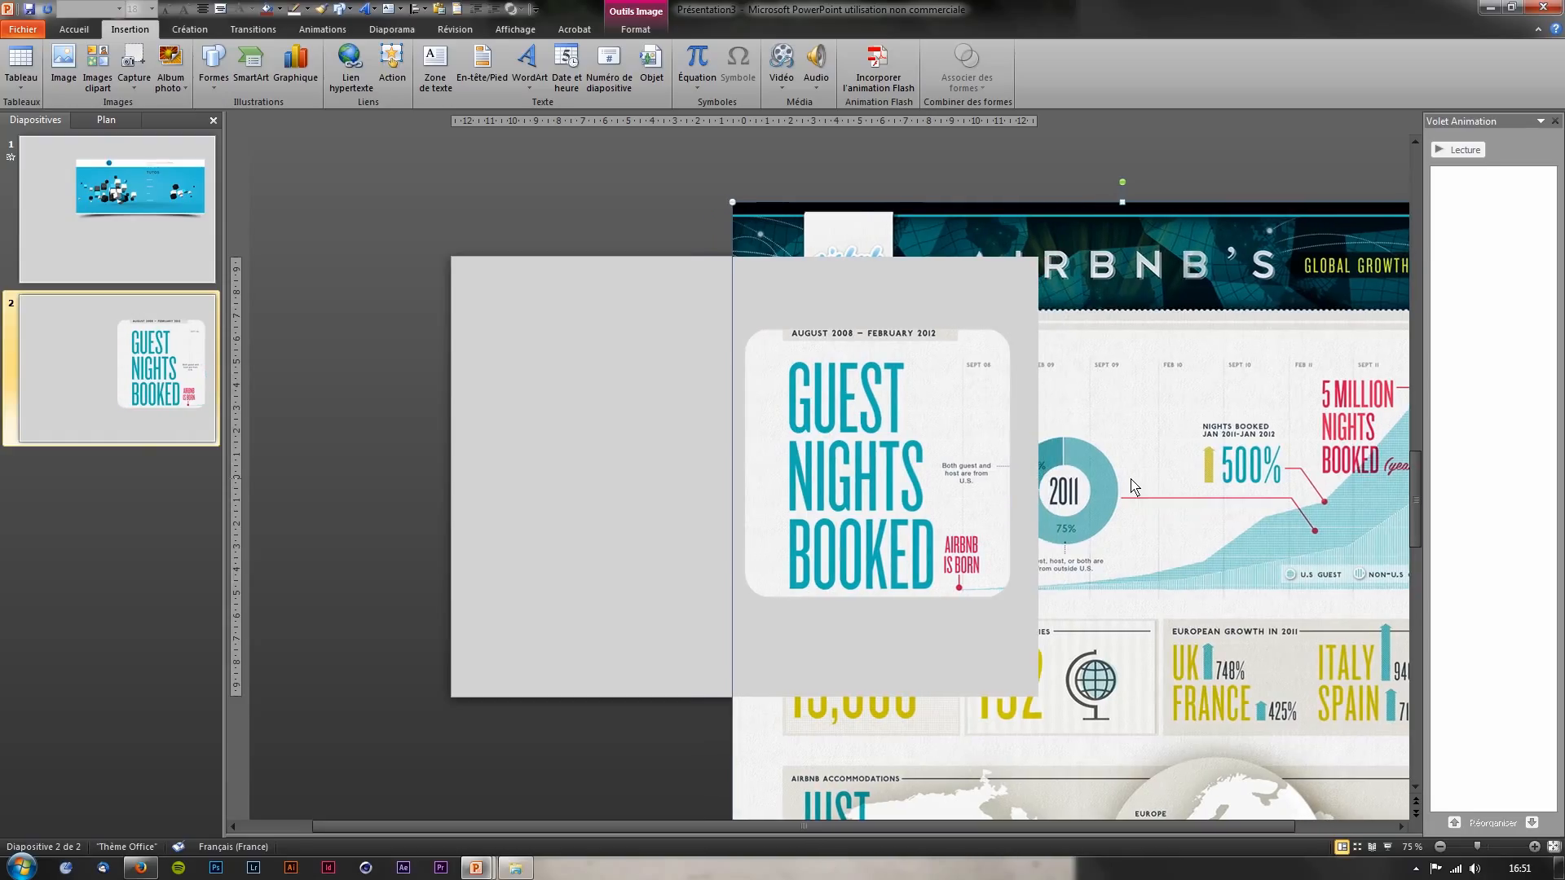
key(Left)
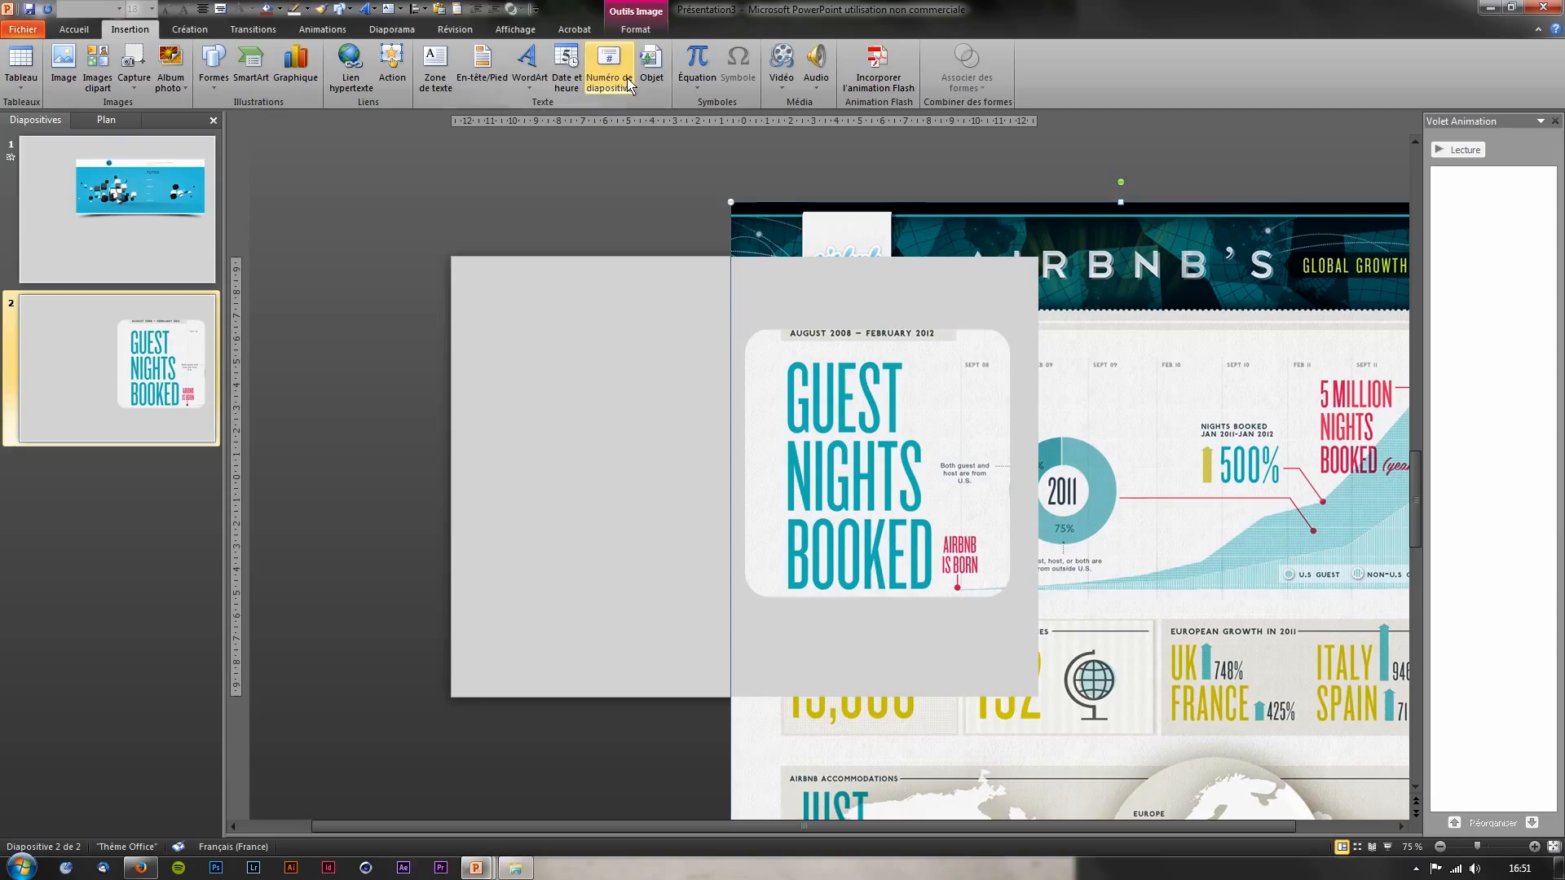
Add a Lines motion path to the infographic with its direction set to Left (Gauche), and preview the animation
click(322, 29)
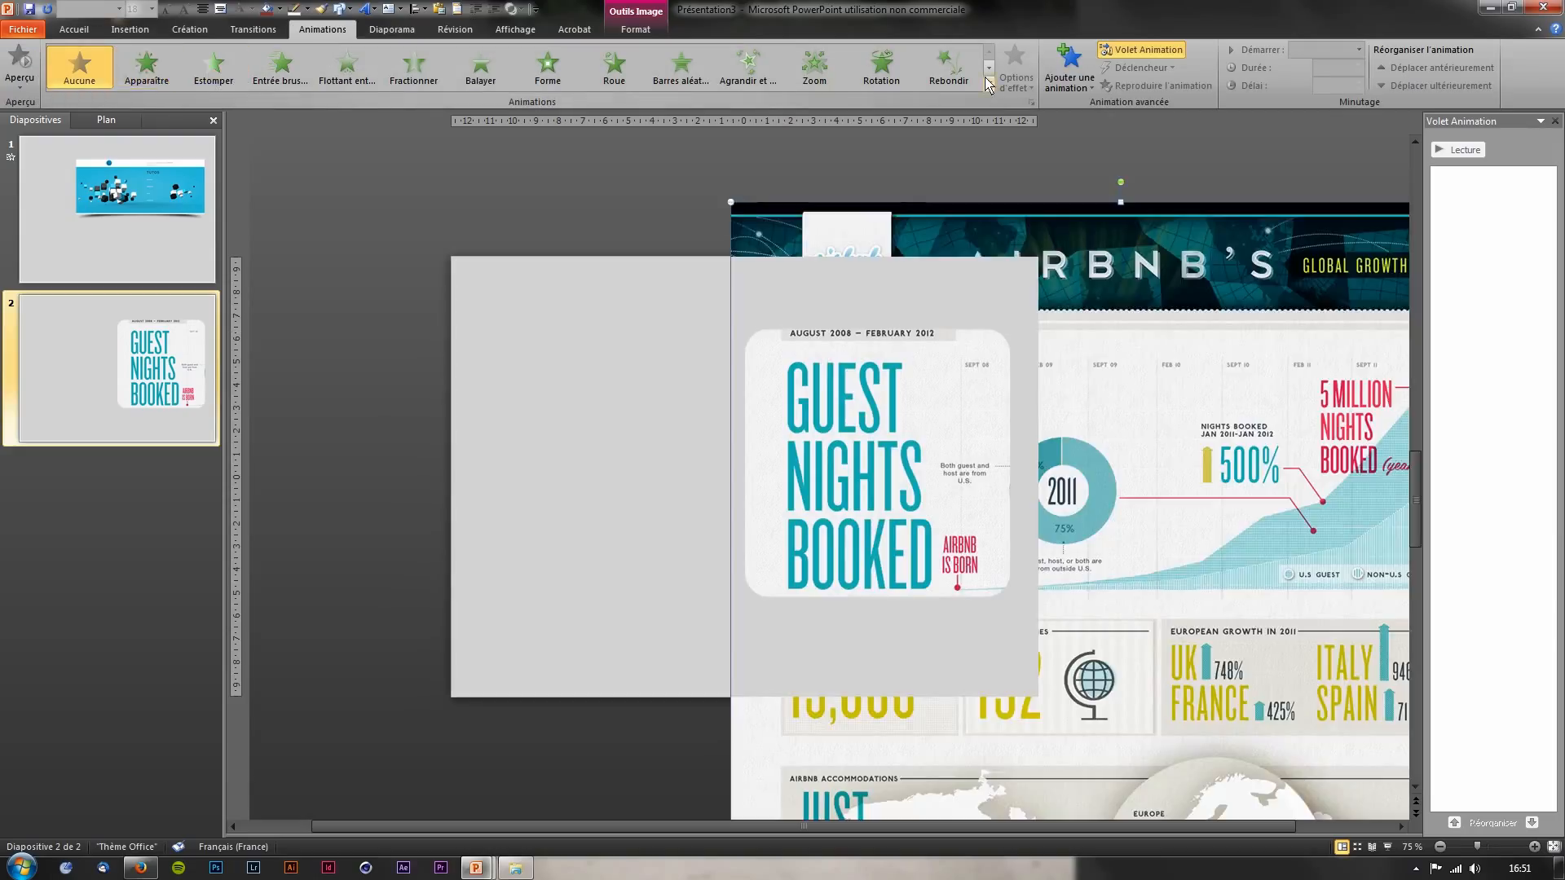
click(1084, 86)
click(1093, 614)
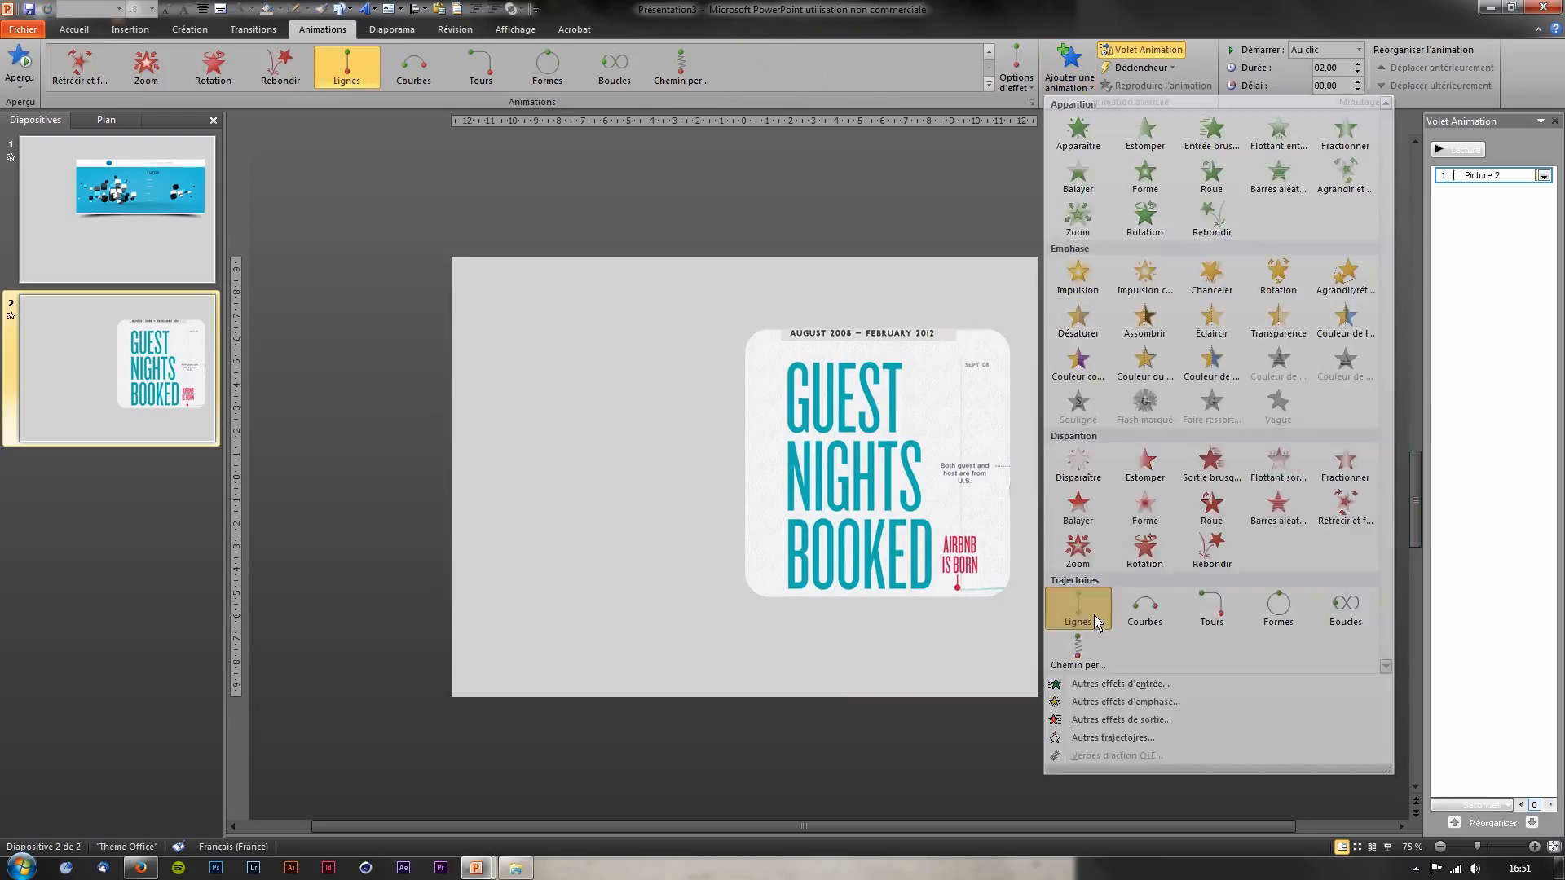
click(1019, 77)
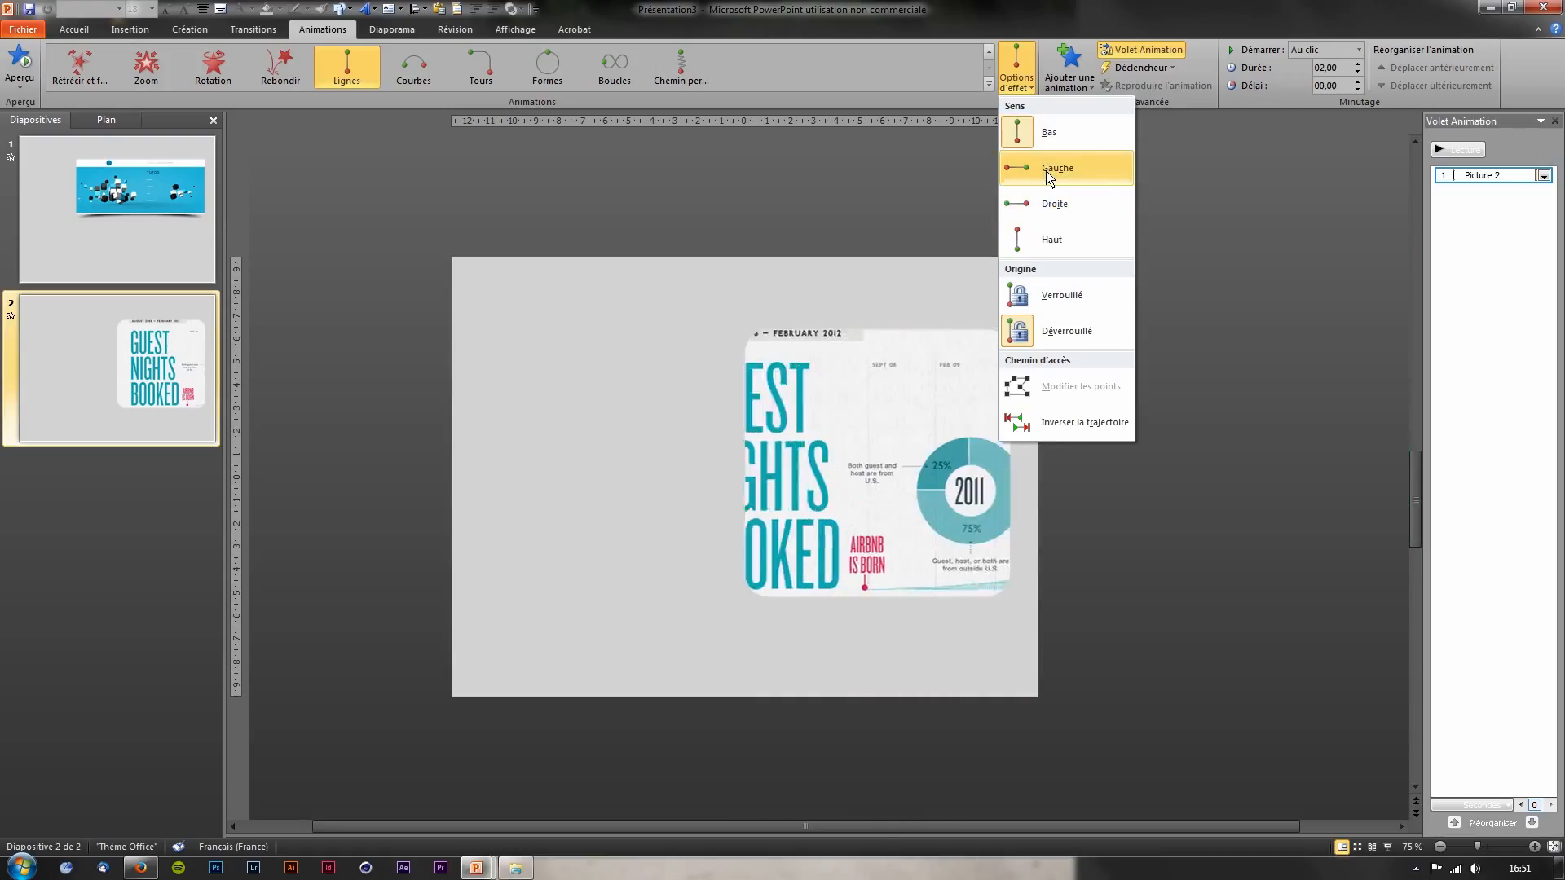
click(1050, 170)
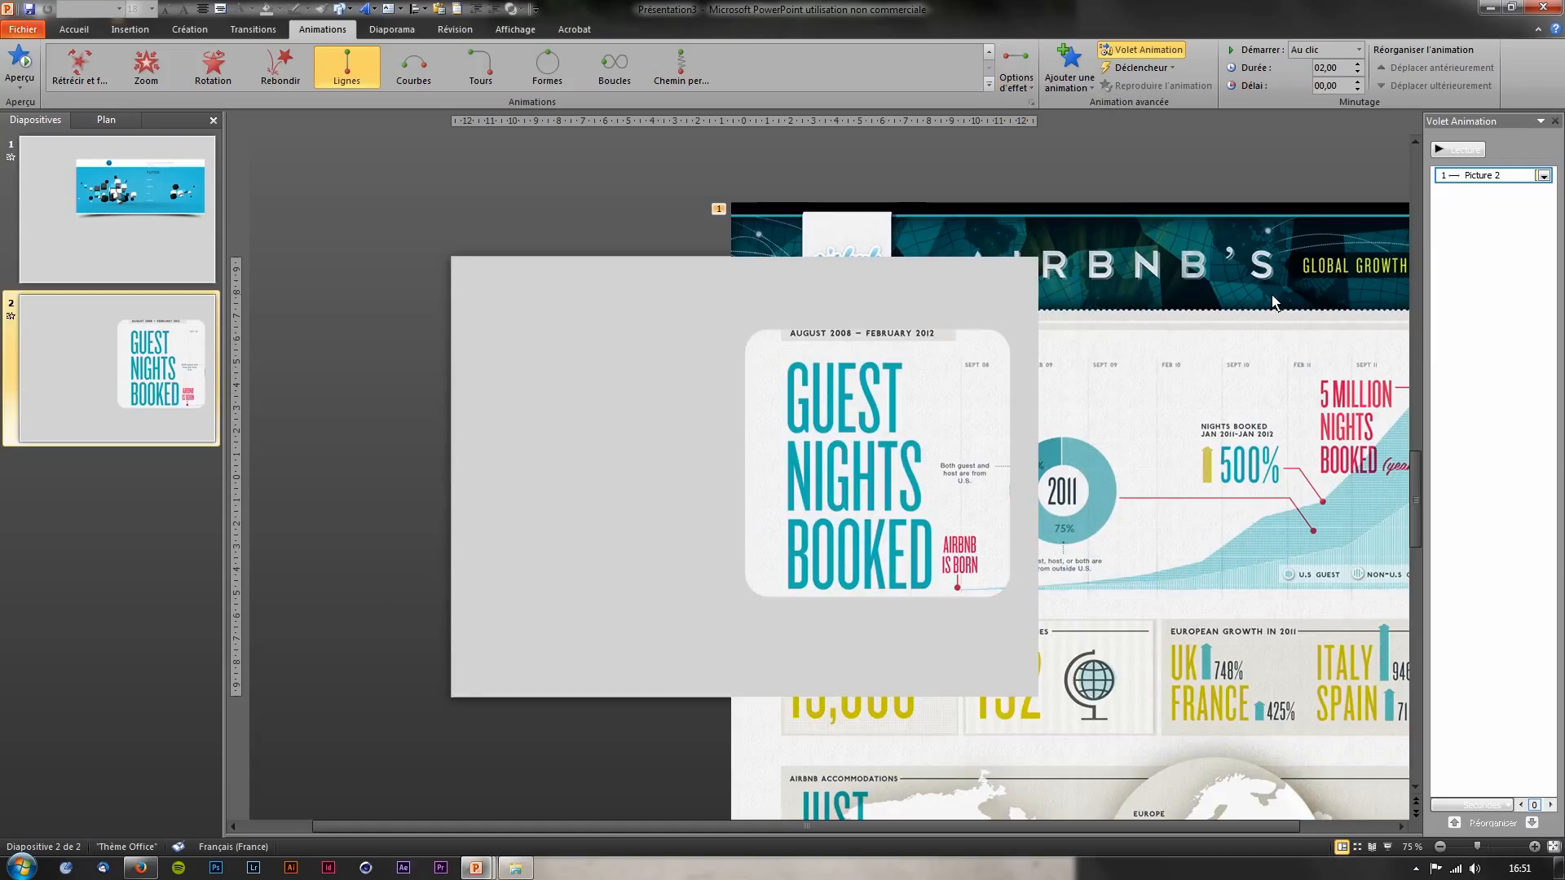
click(1460, 178)
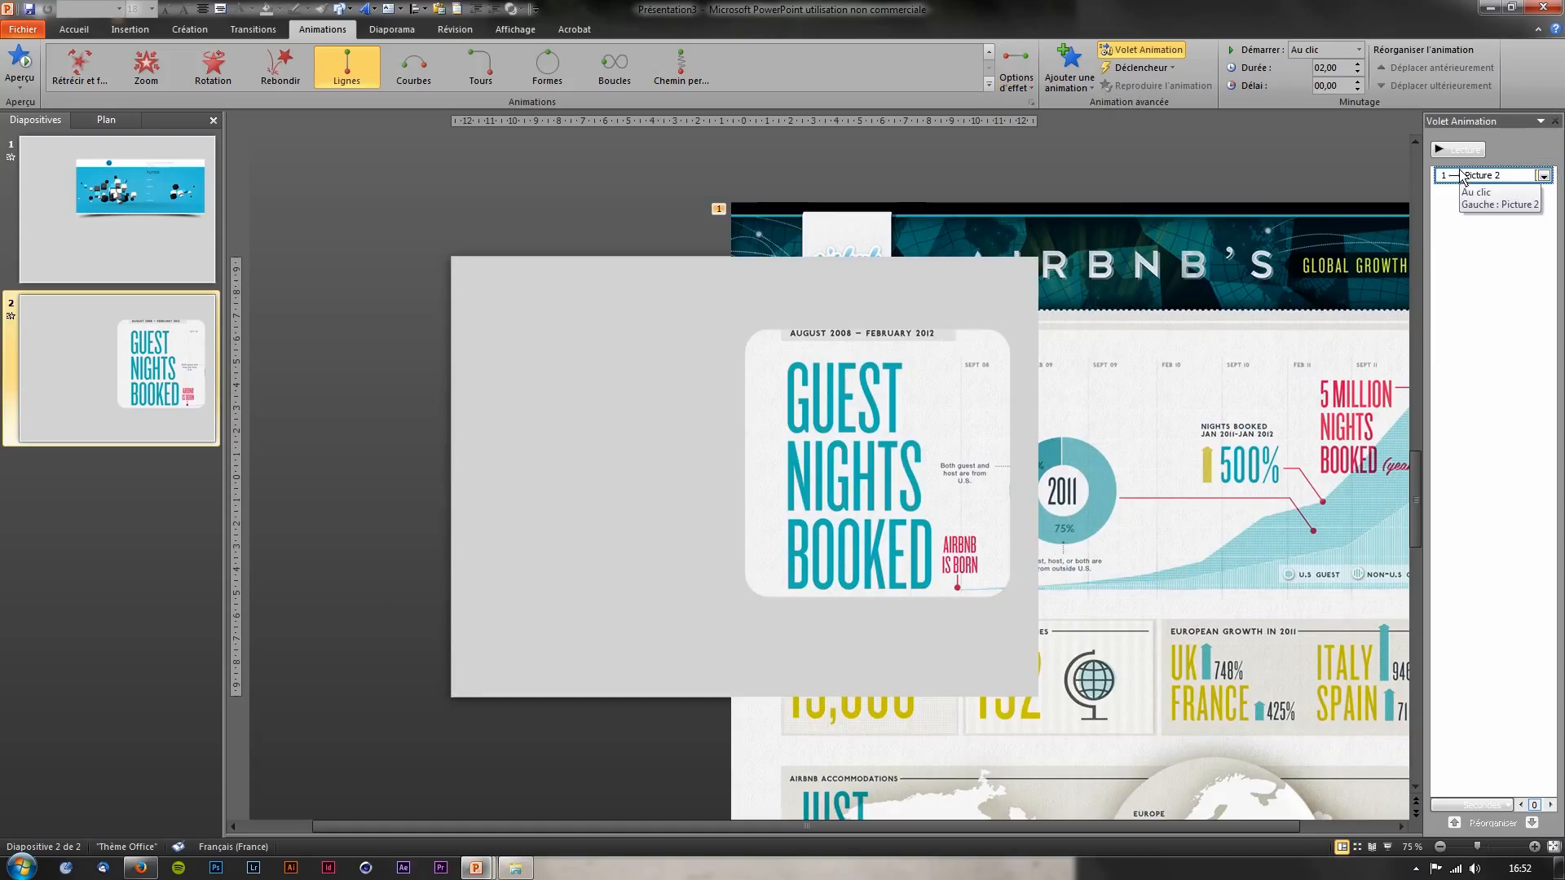
click(1460, 152)
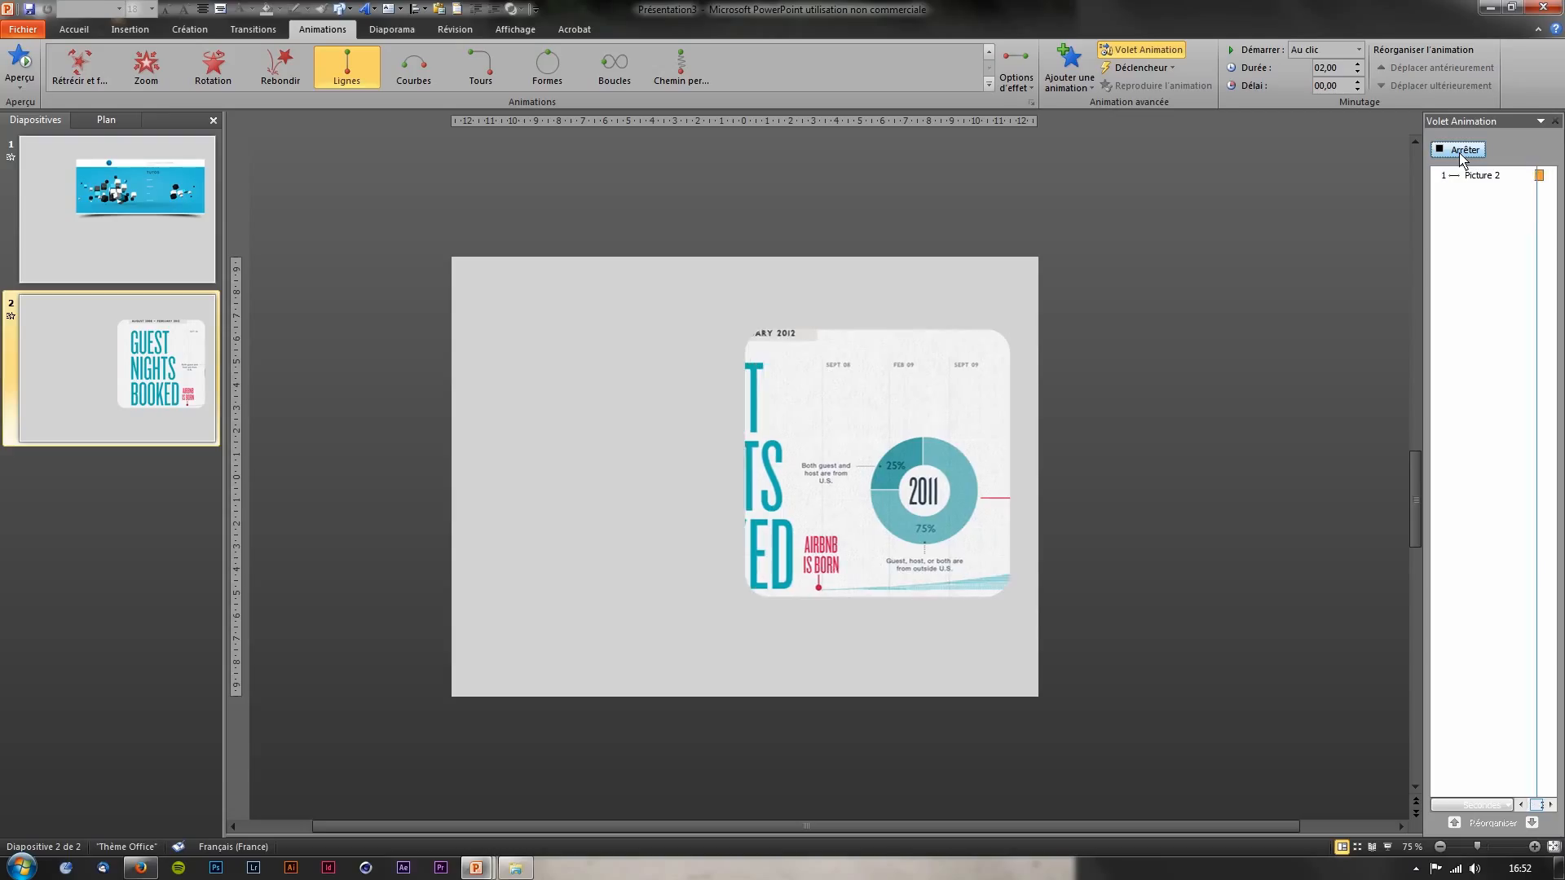
Lengthen the infographic's leftward motion path by moving its end point toward the image's left edge beside "THEN", and preview the animation
click(1470, 179)
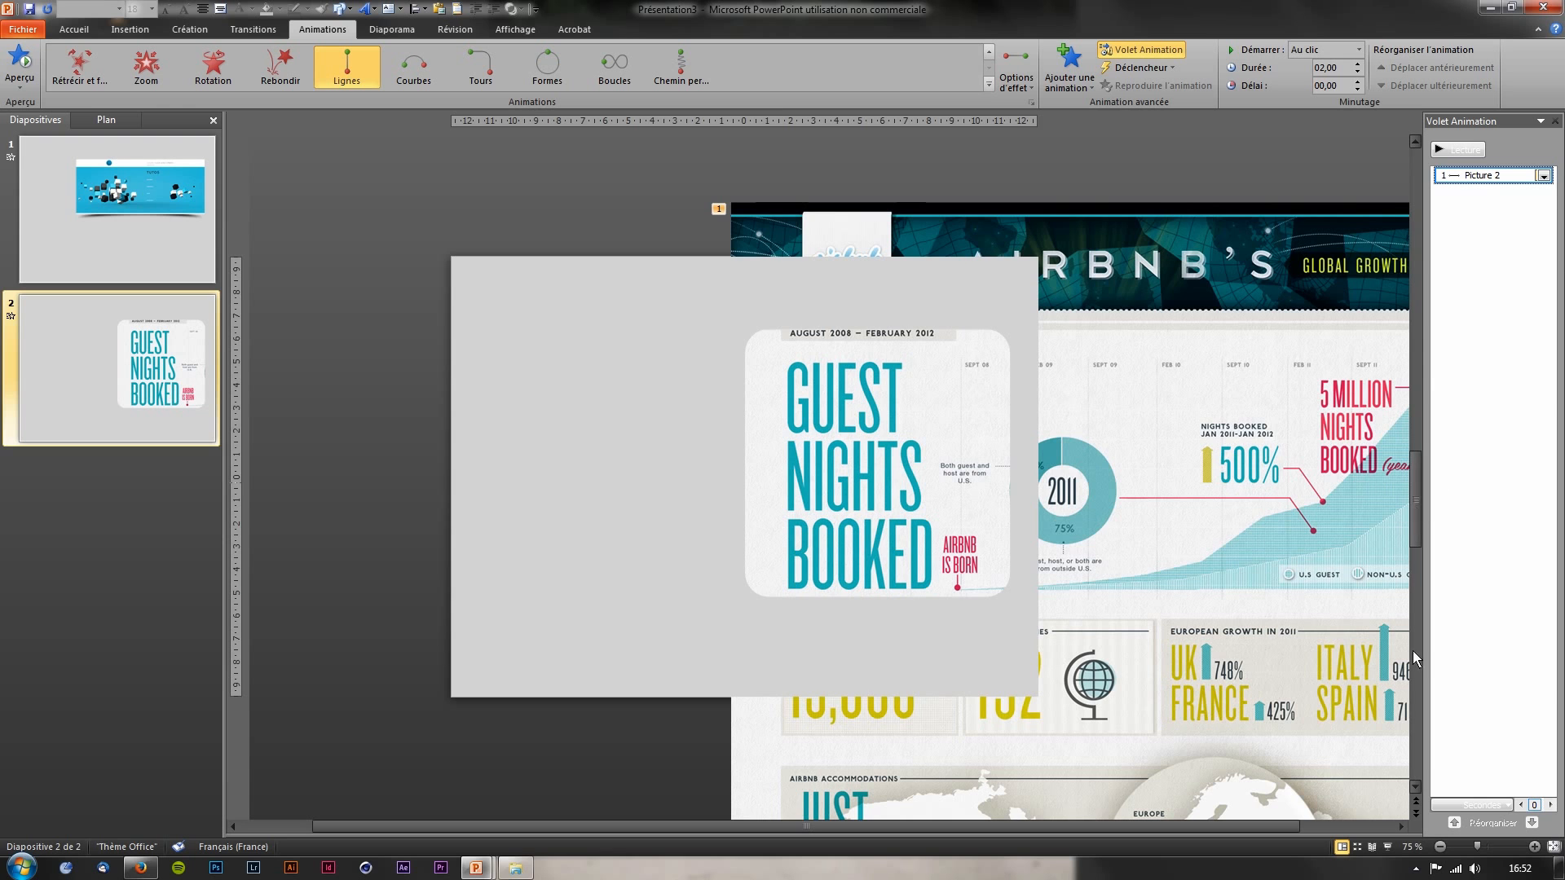
click(1417, 672)
click(1417, 672)
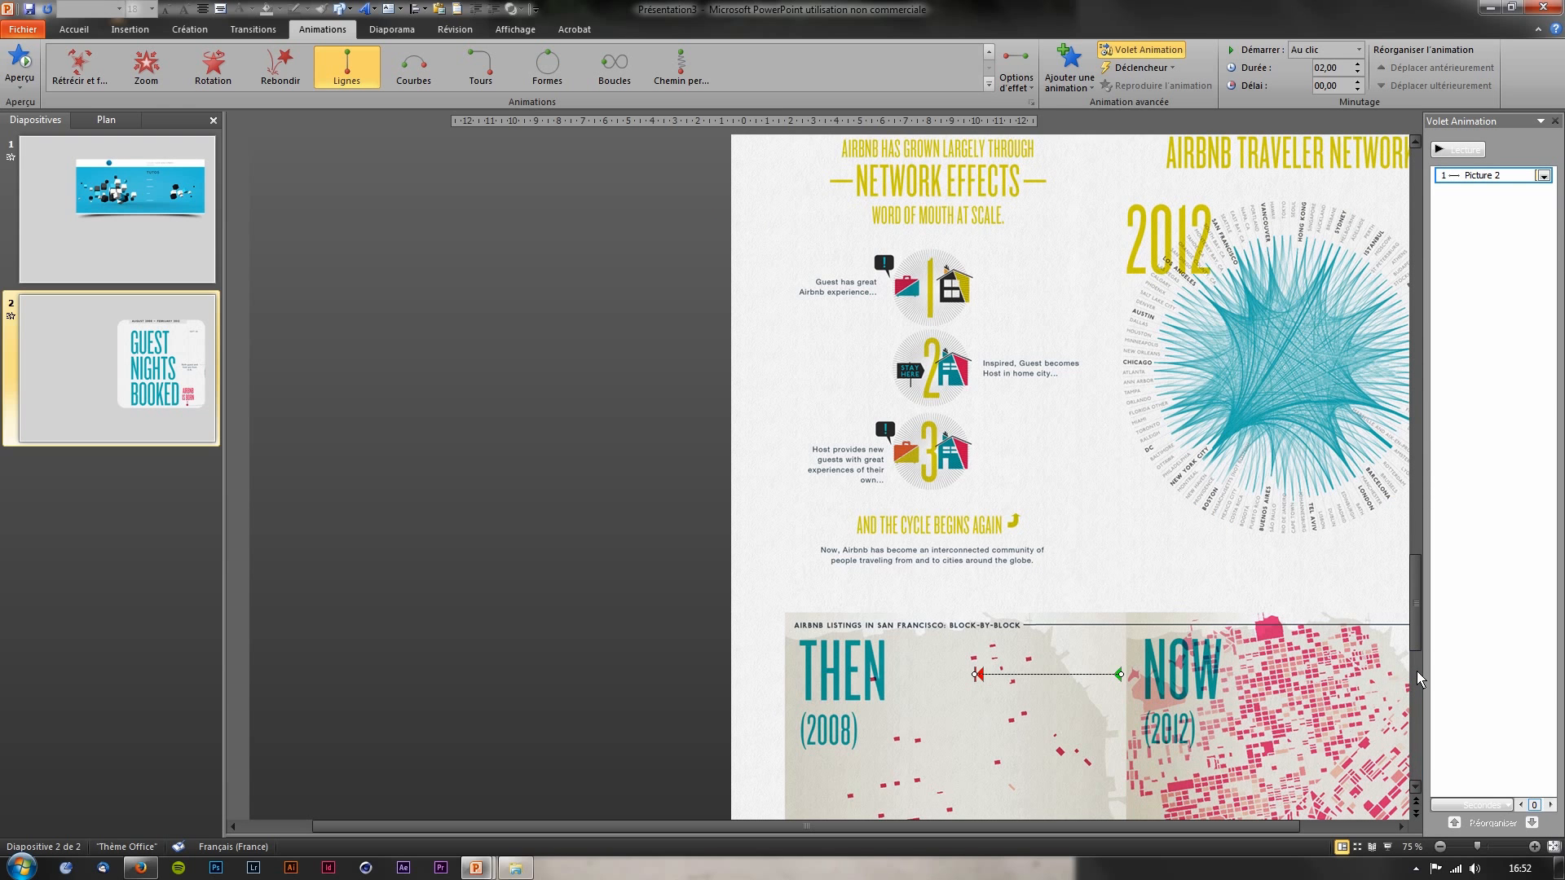
click(1416, 671)
drag(1419, 672, 1422, 622)
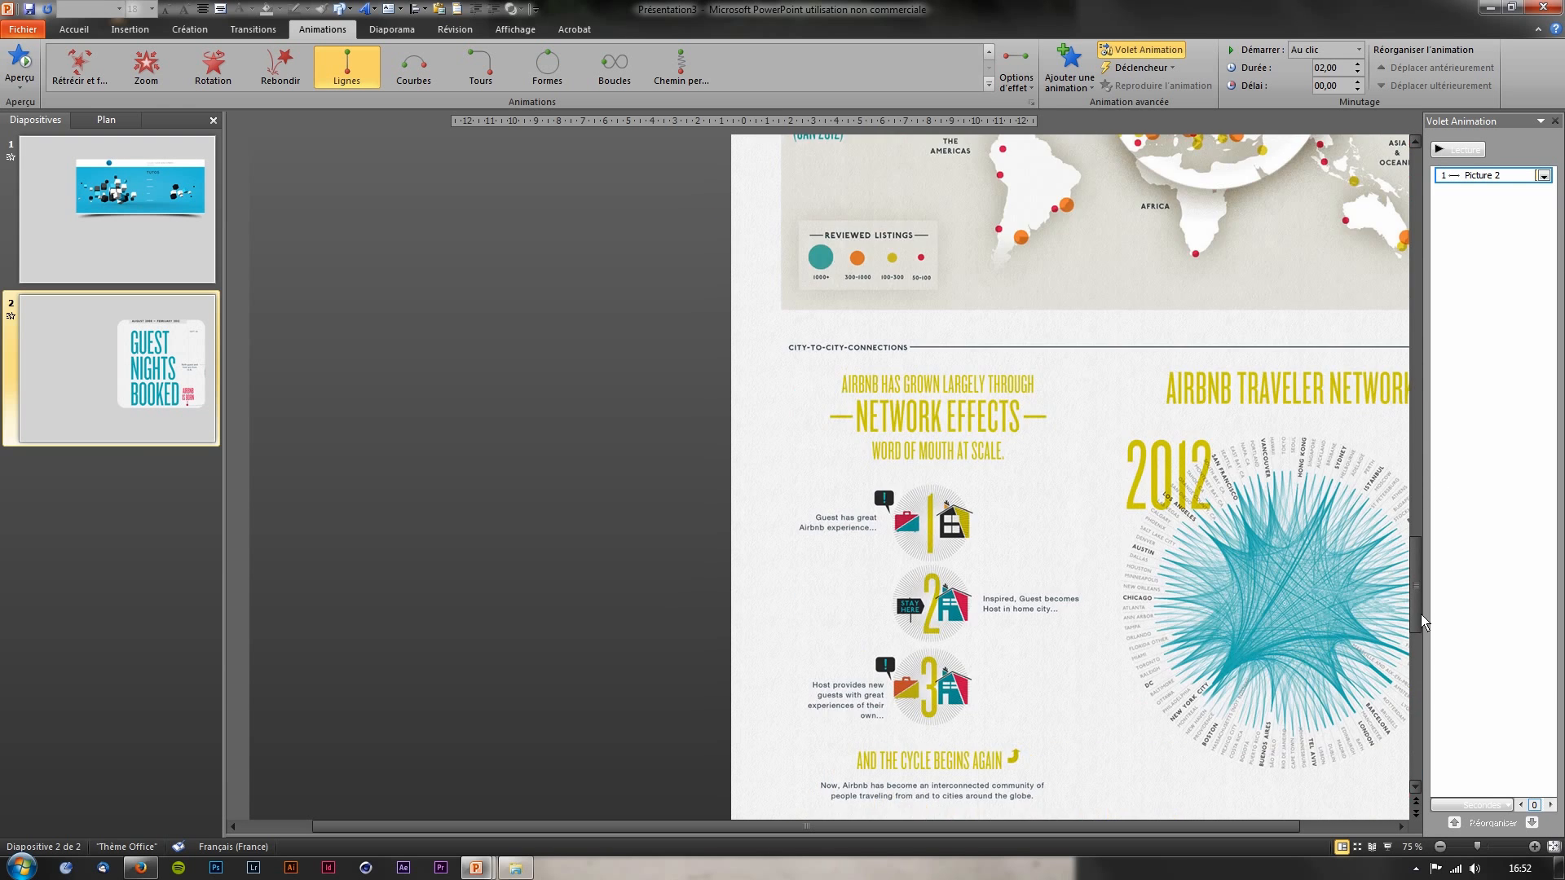
scroll(1162, 410, down, 4)
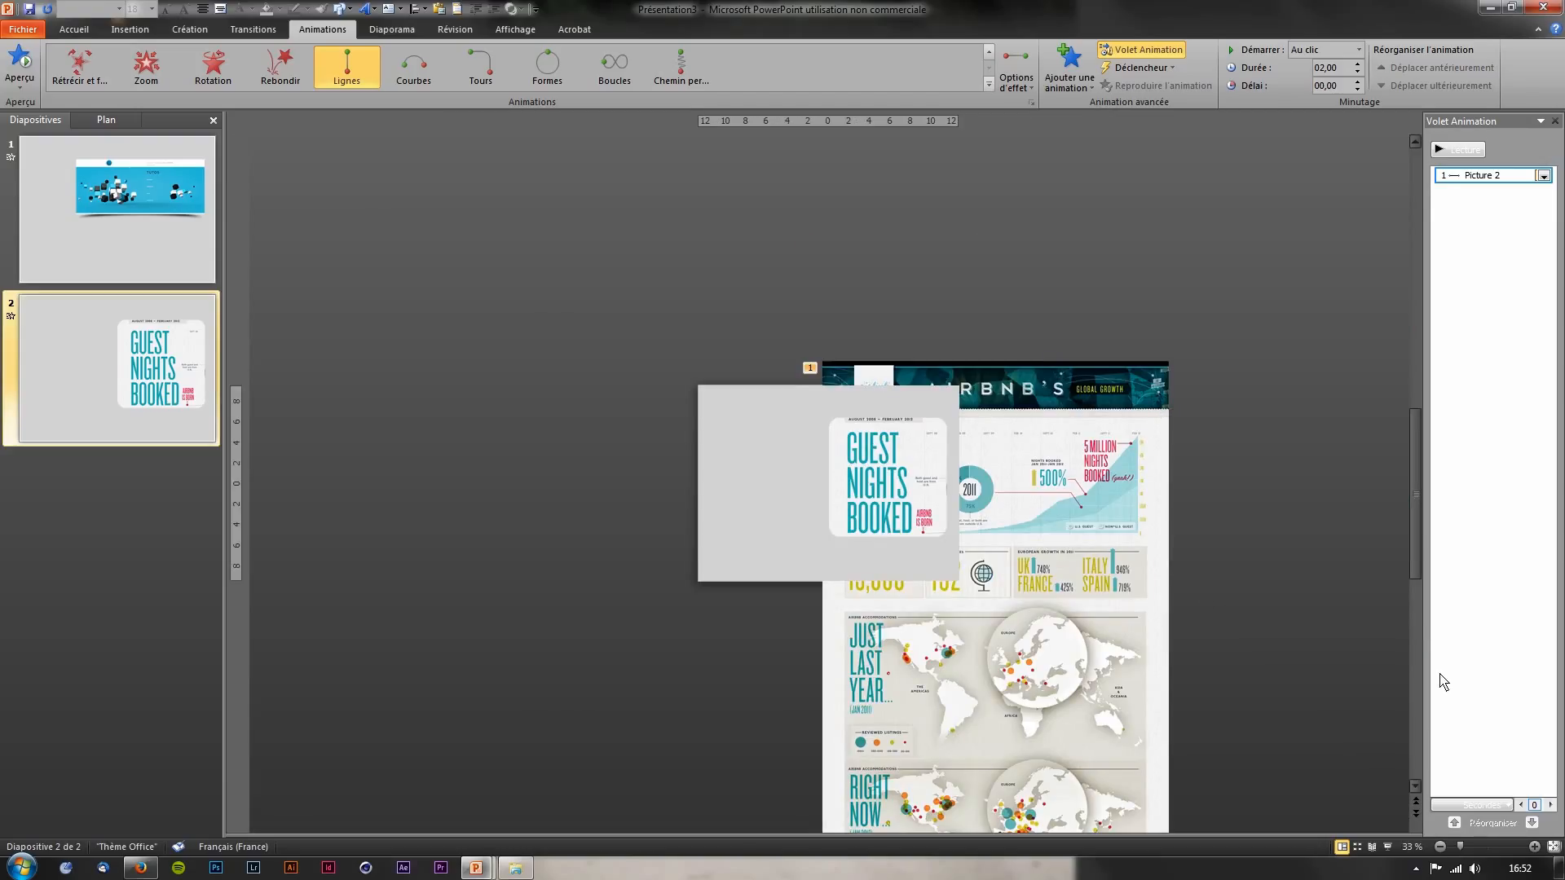
drag(1419, 559, 1424, 617)
click(1465, 178)
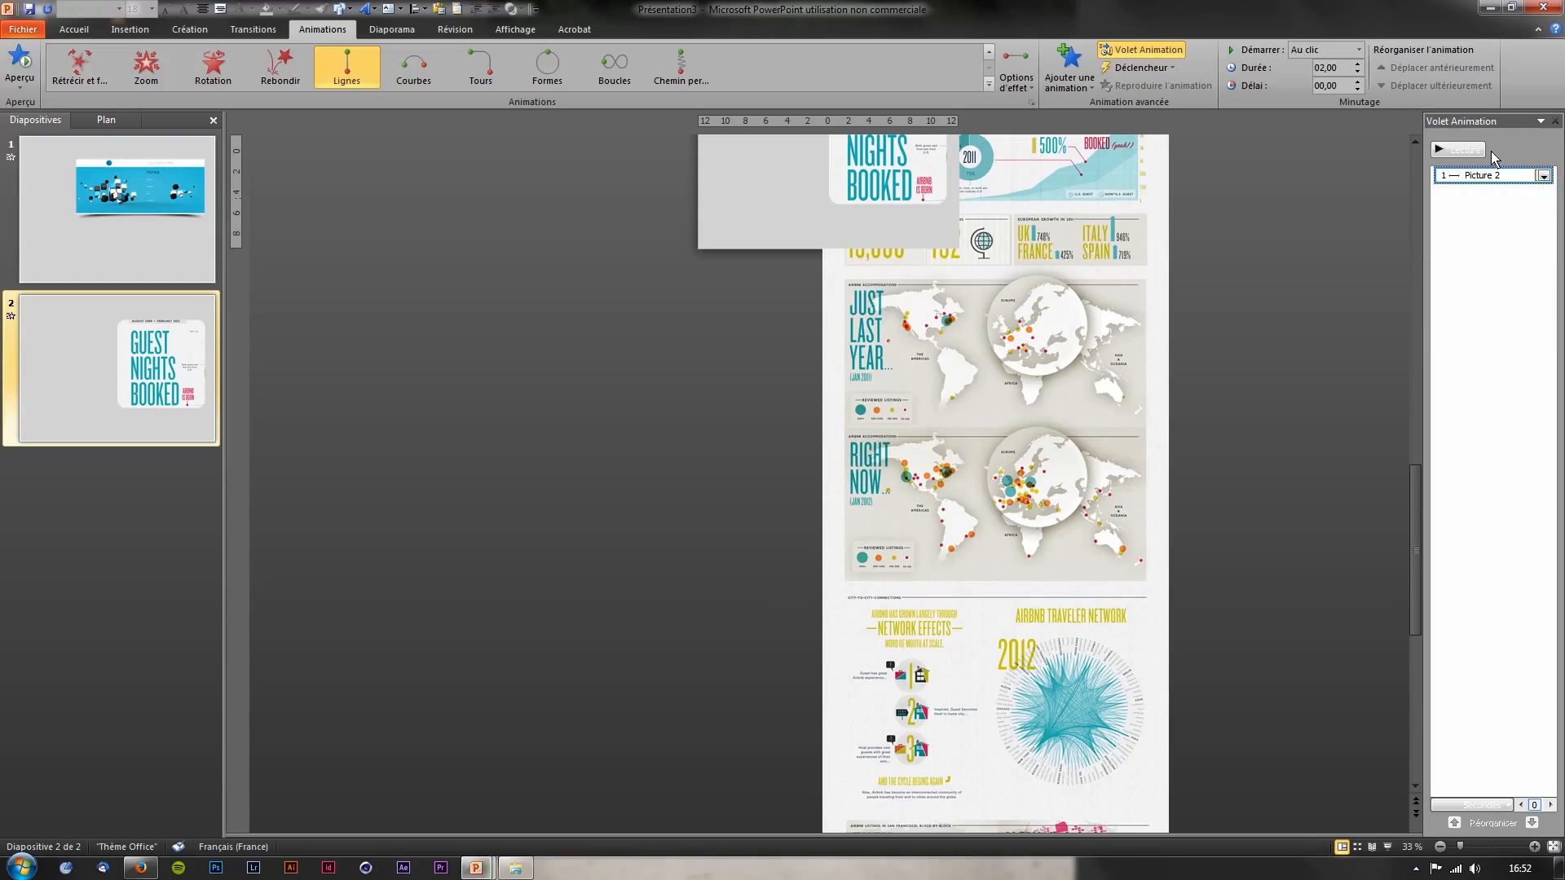
click(1017, 72)
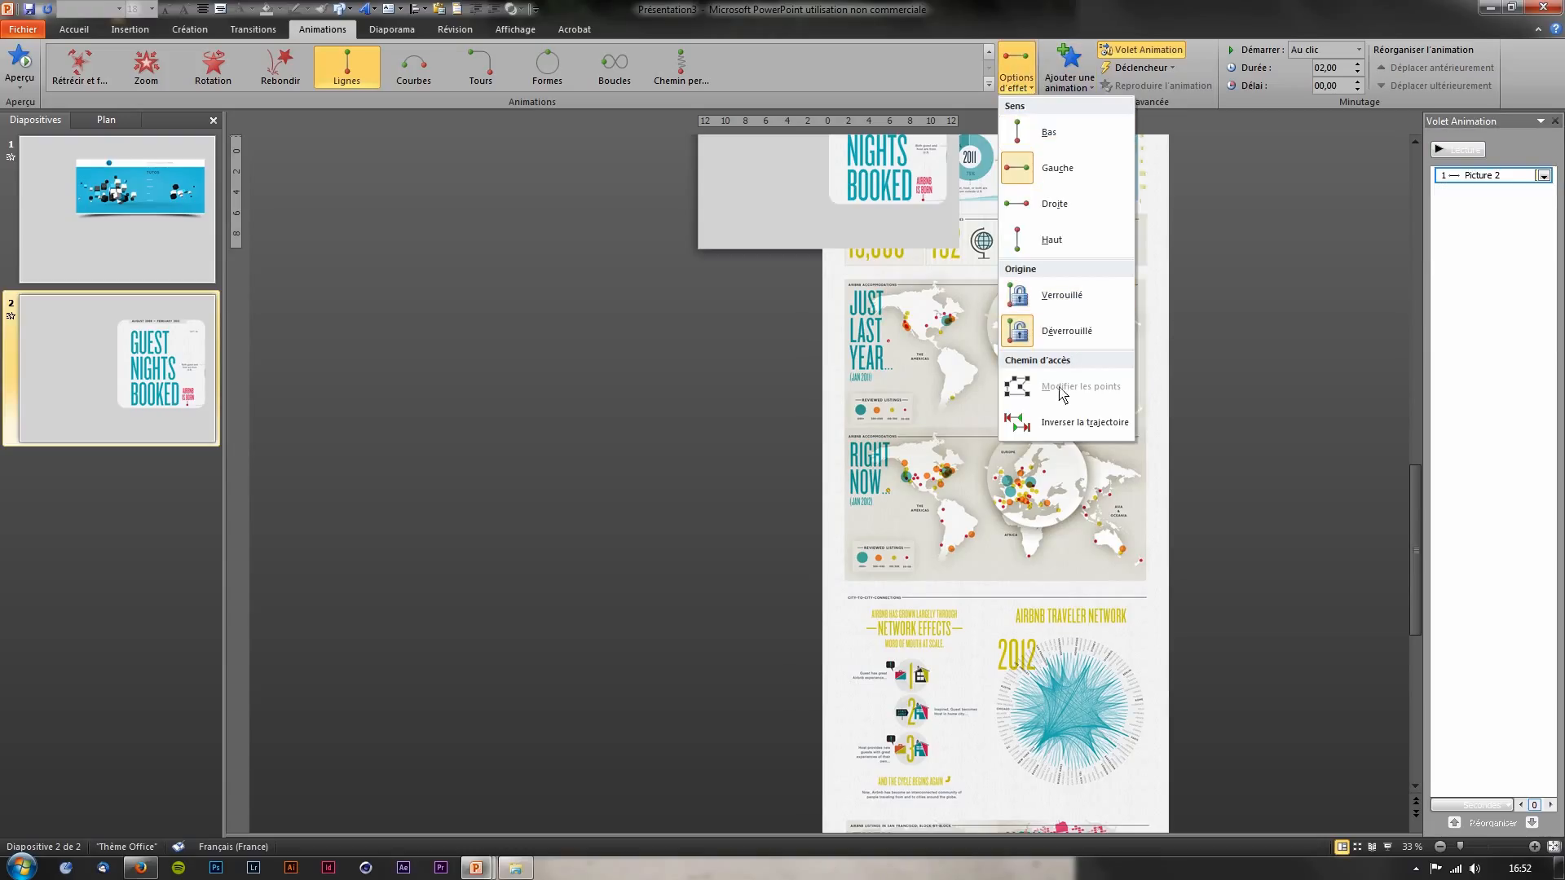
click(1391, 474)
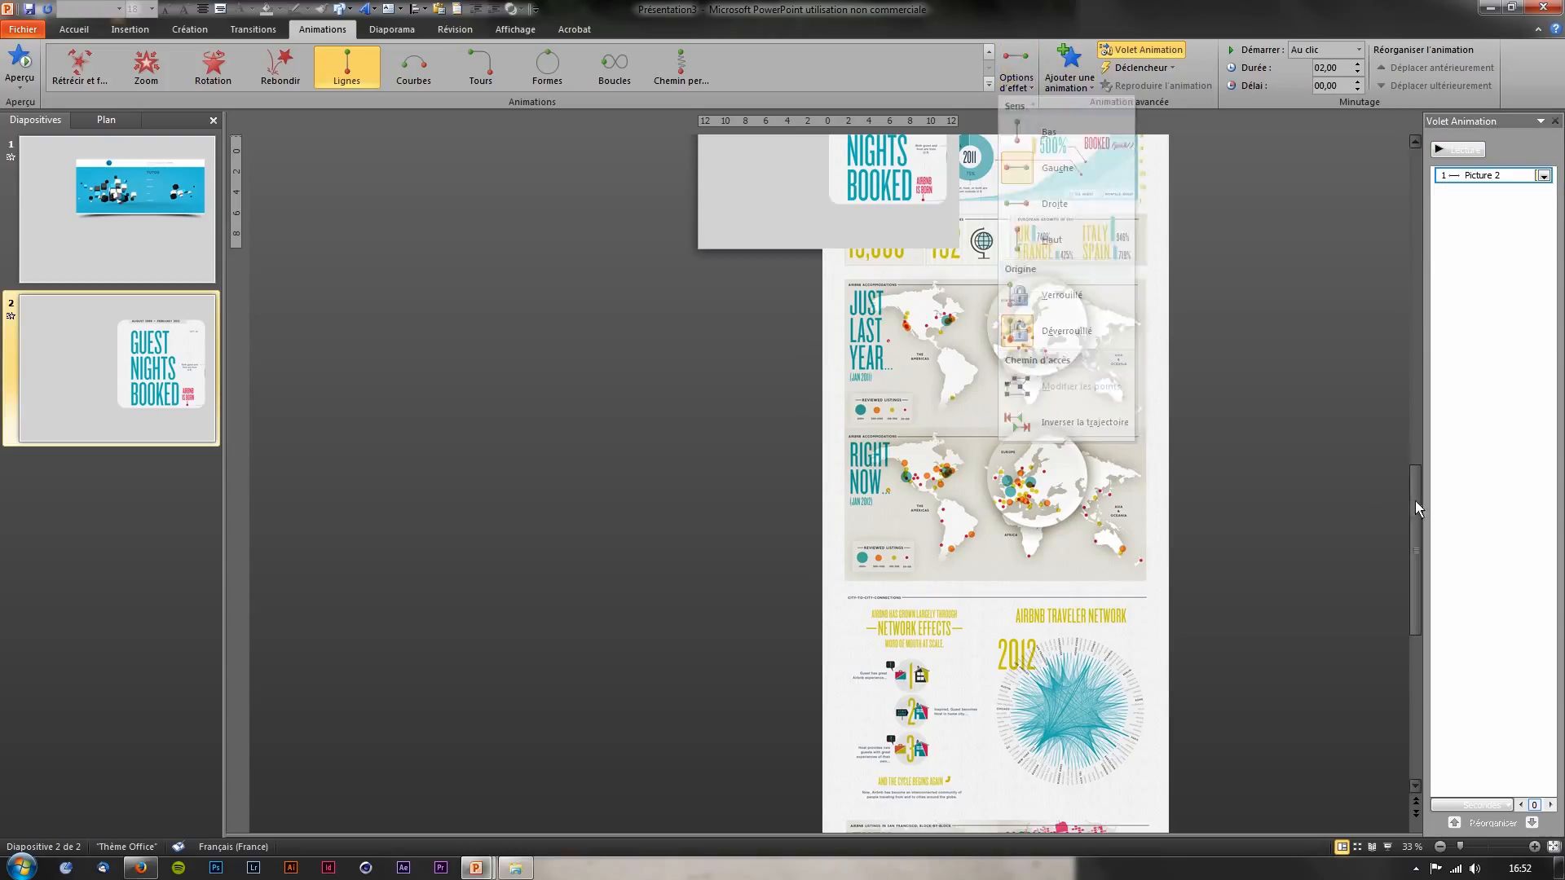
click(964, 498)
click(1447, 179)
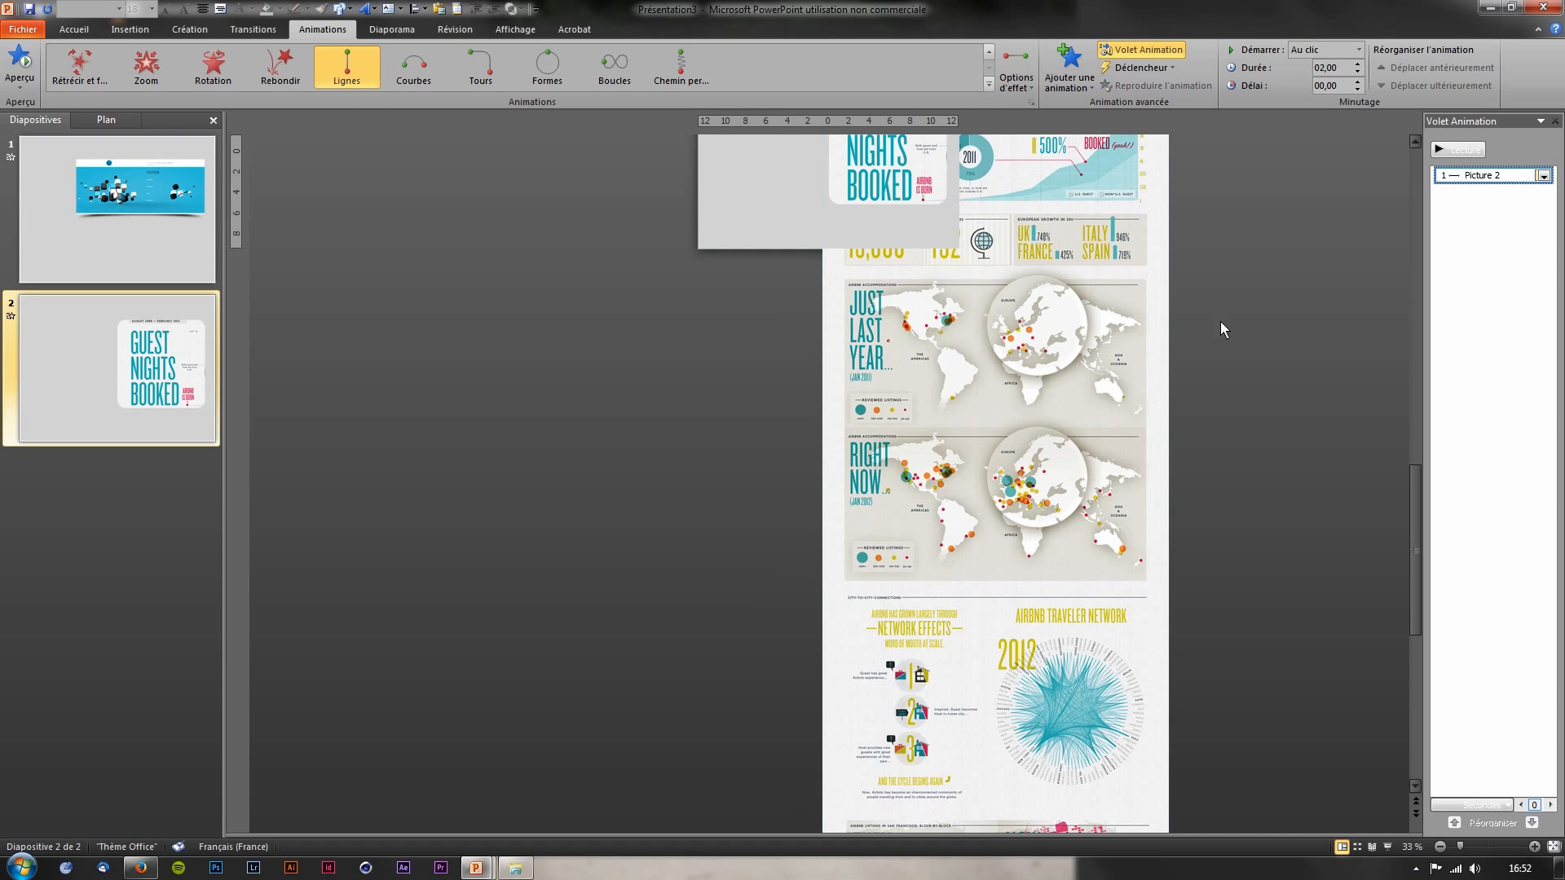
scroll(1023, 457, down, 3)
scroll(1011, 681, down, 3)
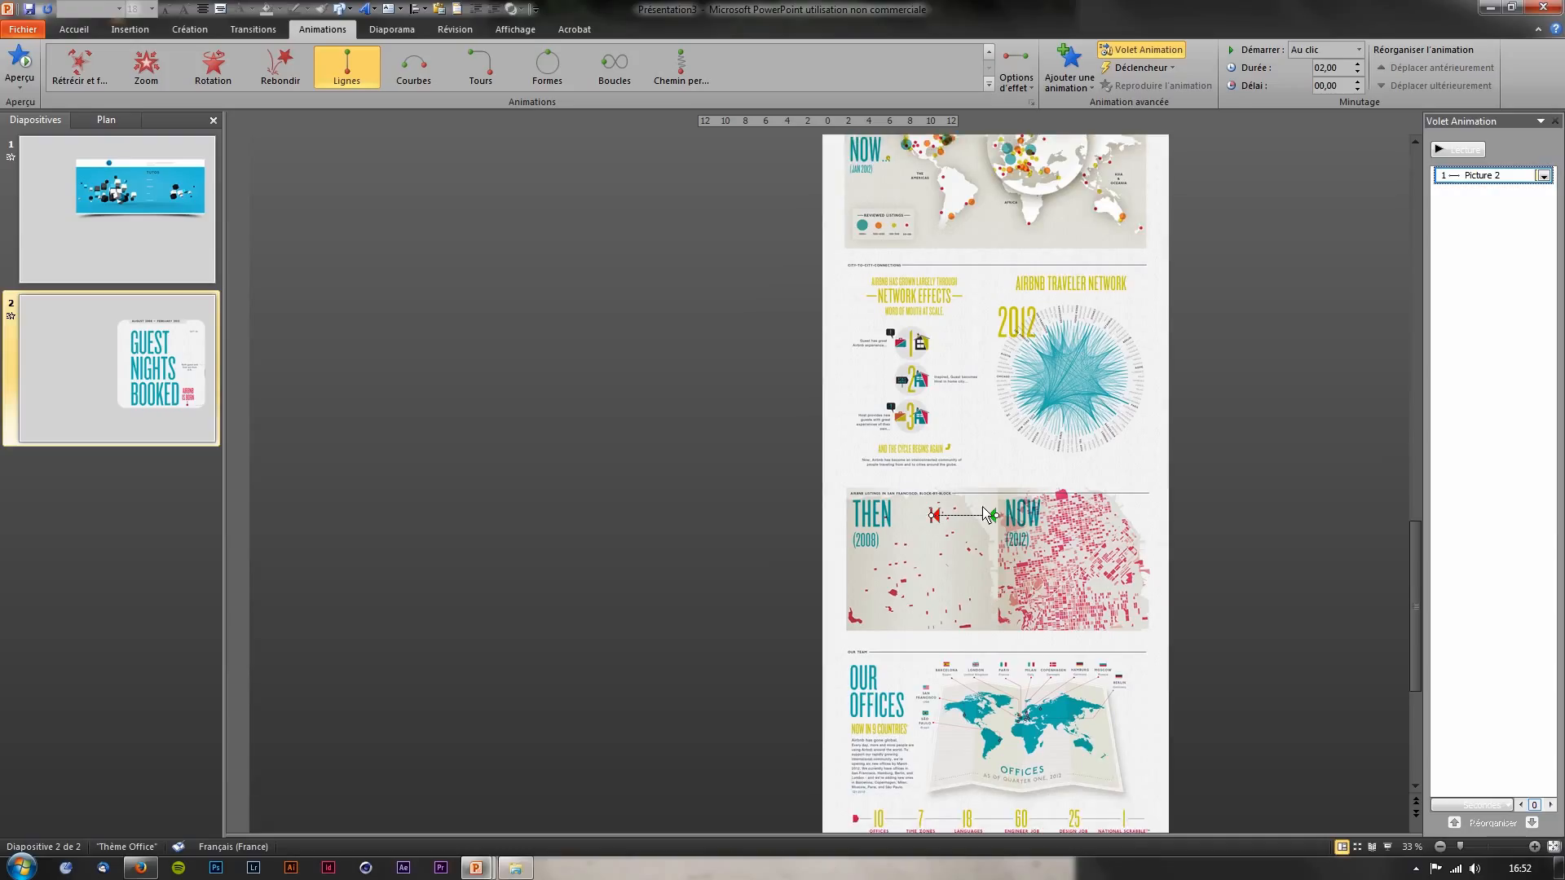
scroll(1010, 553, down, 1)
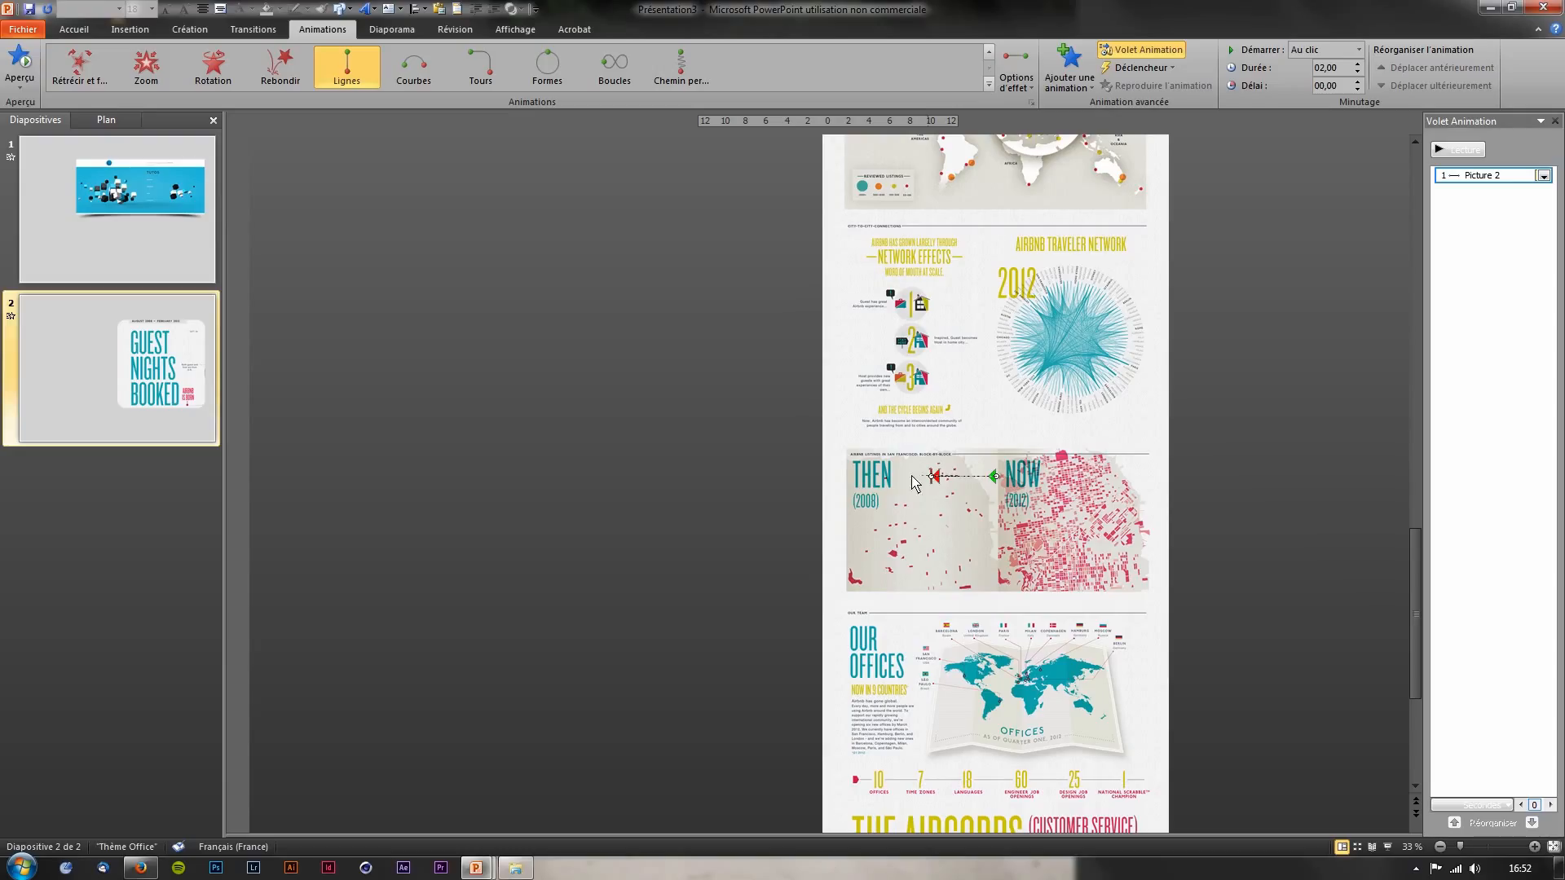
drag(854, 481, 834, 480)
click(1459, 151)
click(1452, 150)
Fine-tune the leftward path's end point so it lies just beyond the infographic's left edge, replaying the animation between adjustments
drag(813, 479, 810, 479)
click(1455, 153)
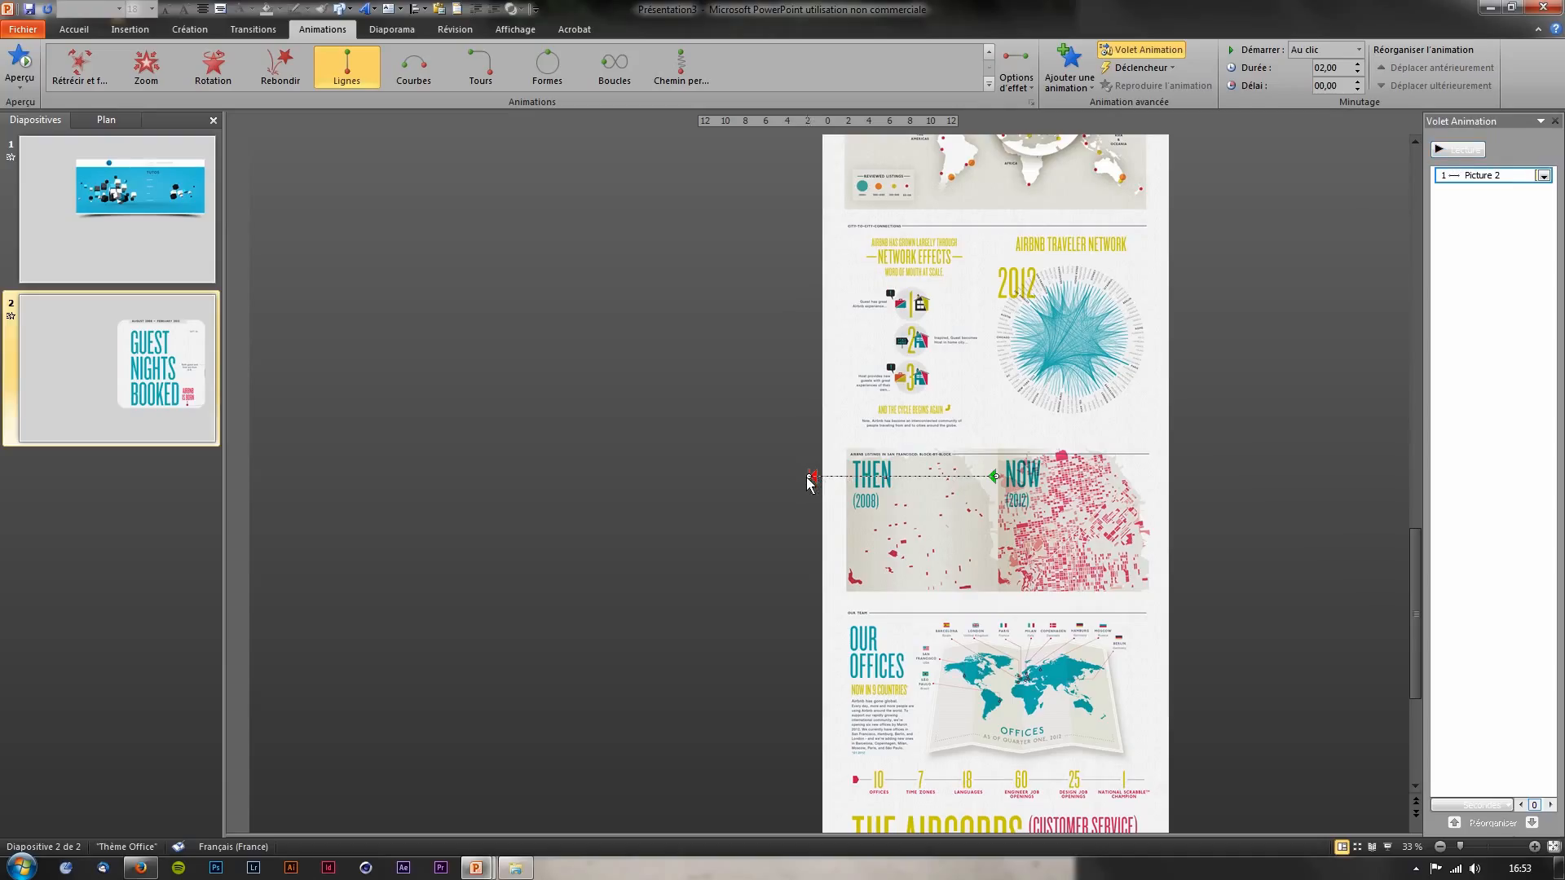
drag(807, 478, 803, 478)
click(1543, 176)
click(1530, 196)
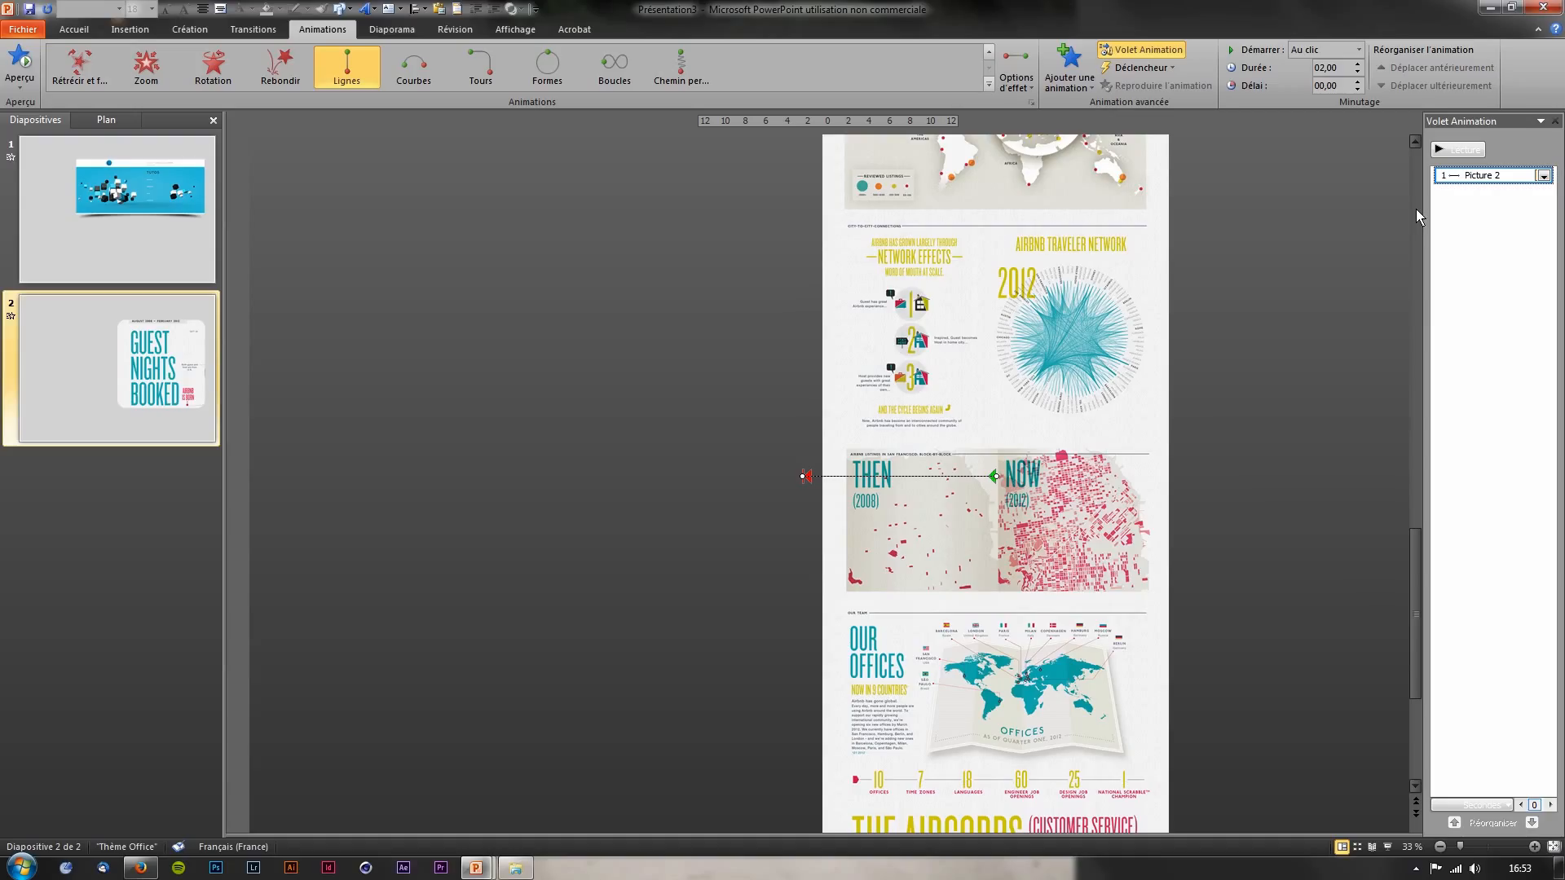
Add a second Lines motion path to the infographic with its direction set to Up (Haut), and preview the animations
click(1074, 80)
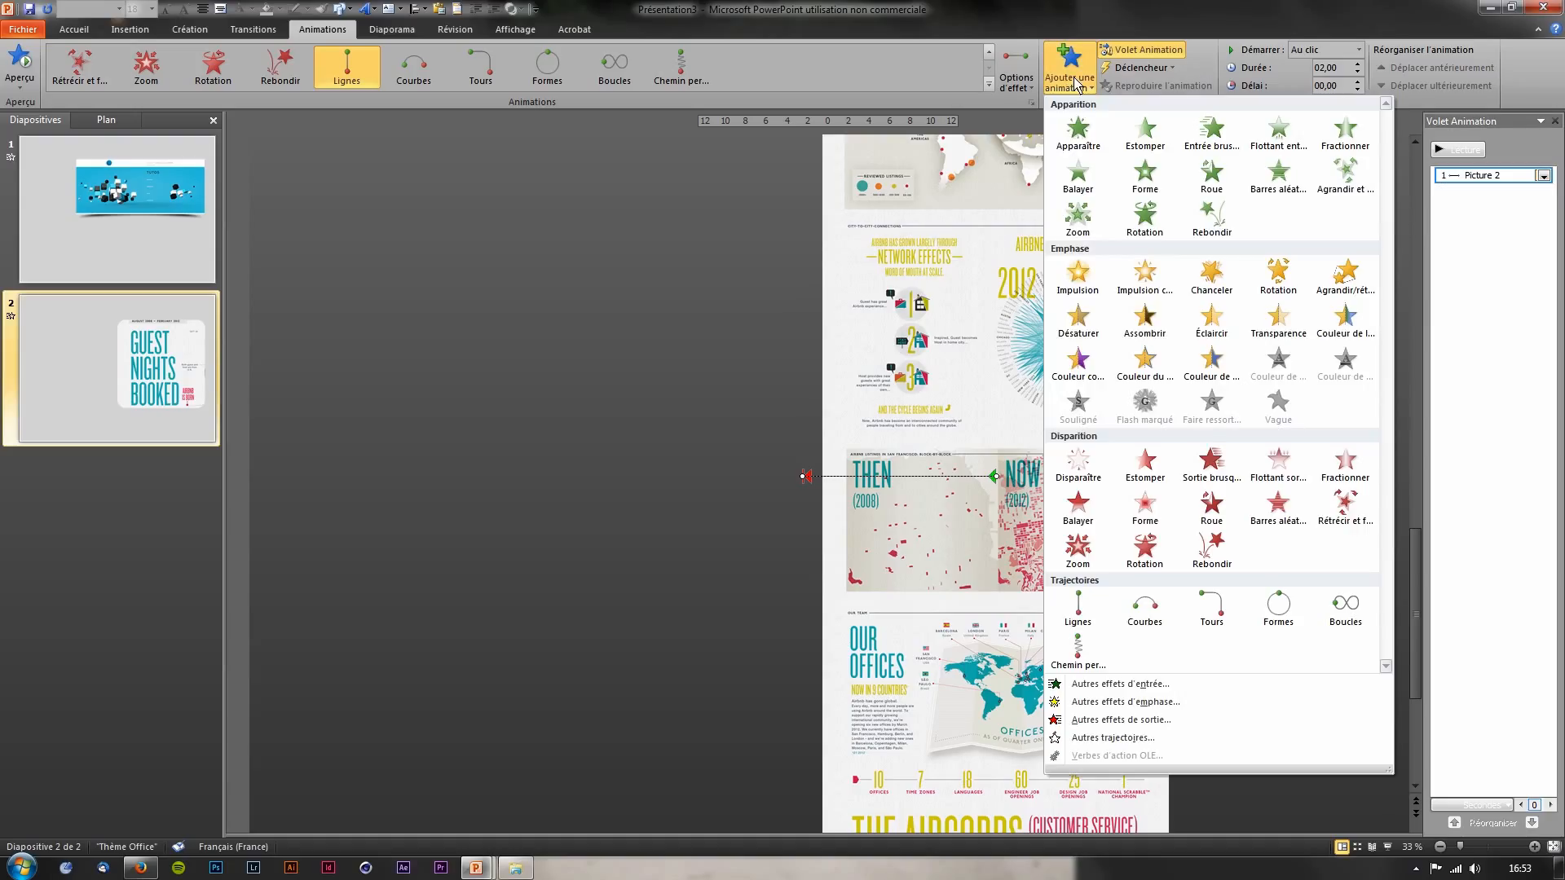
click(1078, 610)
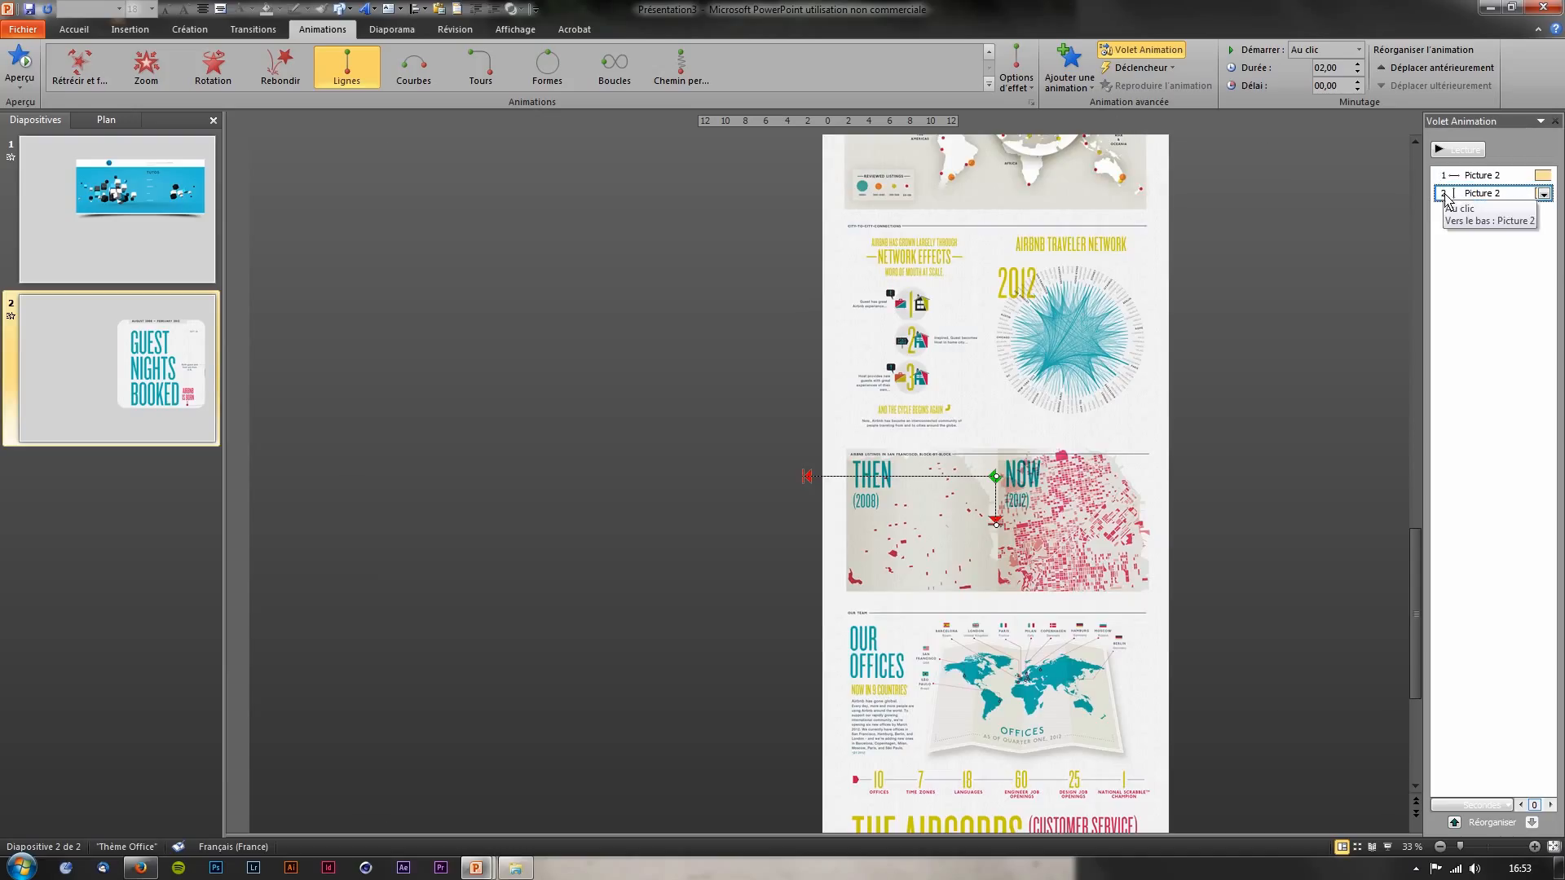
click(1543, 194)
click(1543, 194)
click(1543, 194)
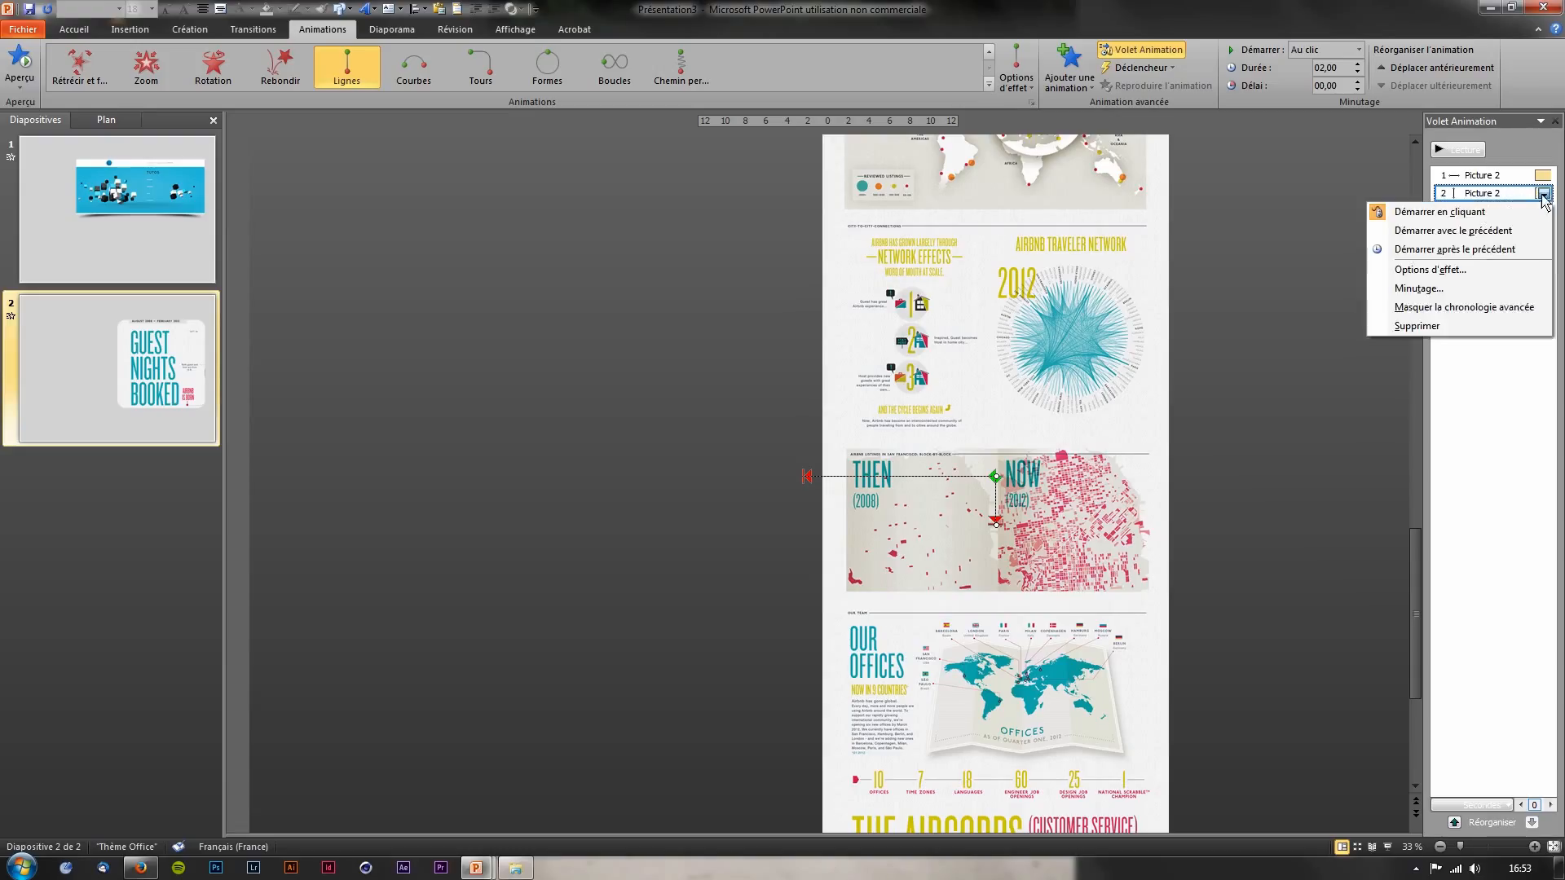
click(1519, 201)
click(1015, 90)
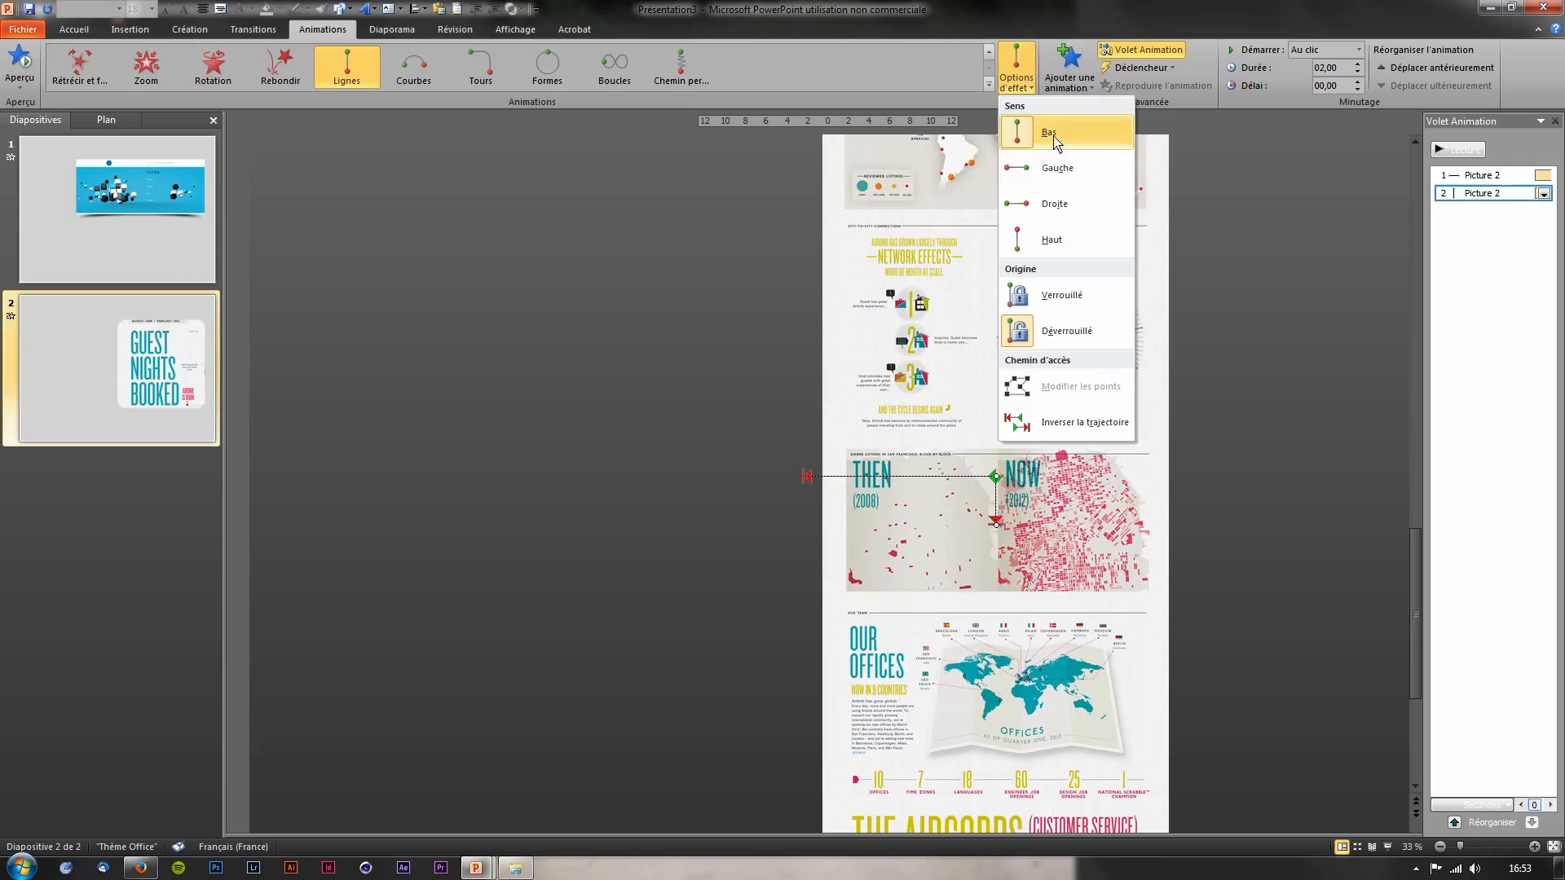
click(1059, 240)
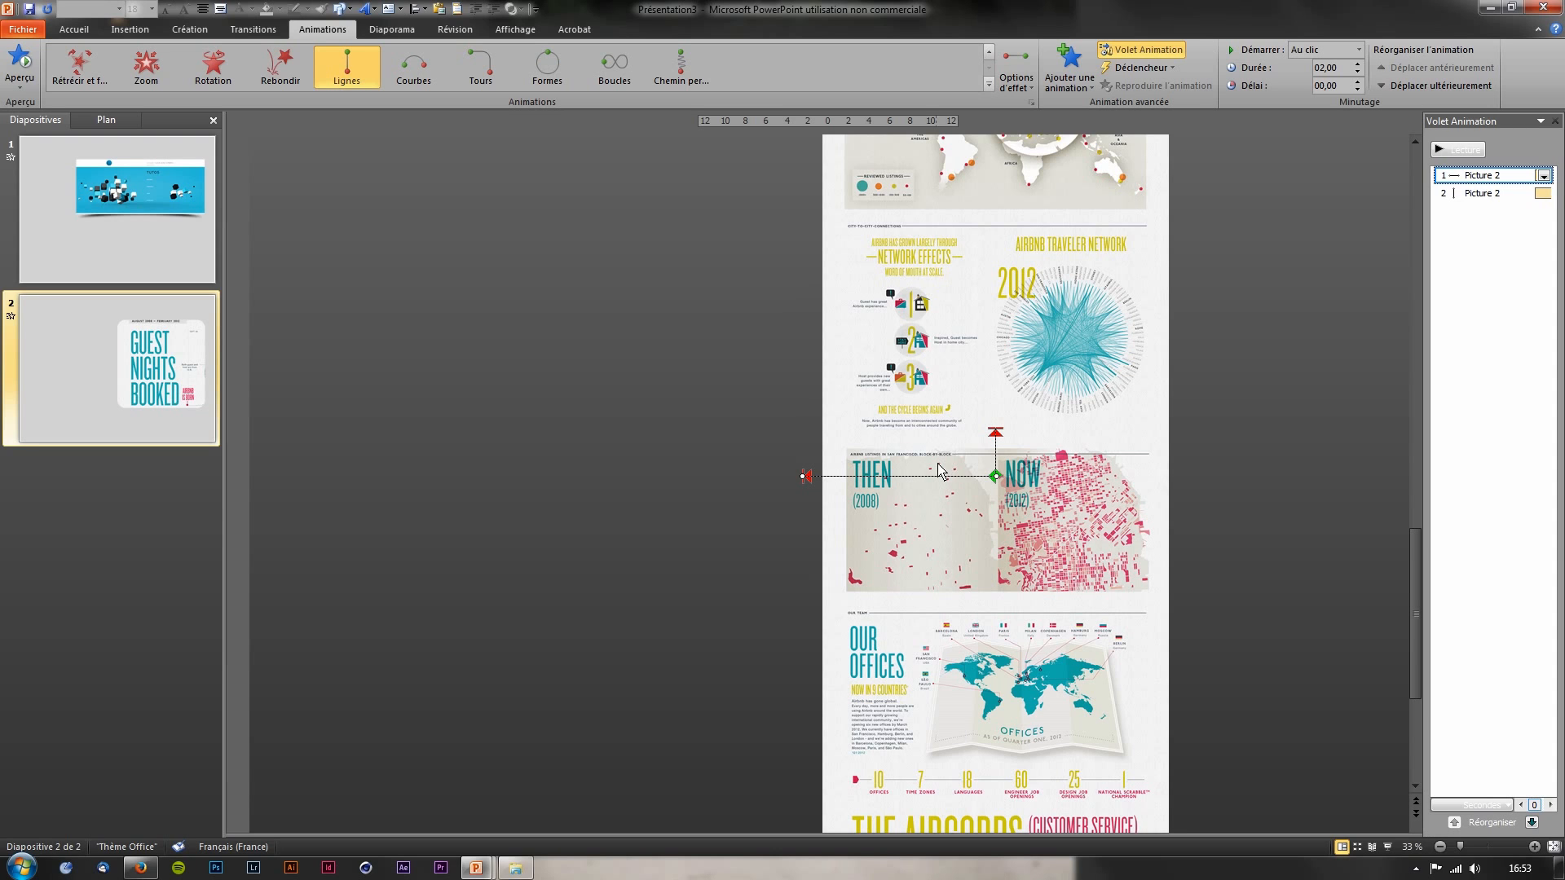
click(999, 473)
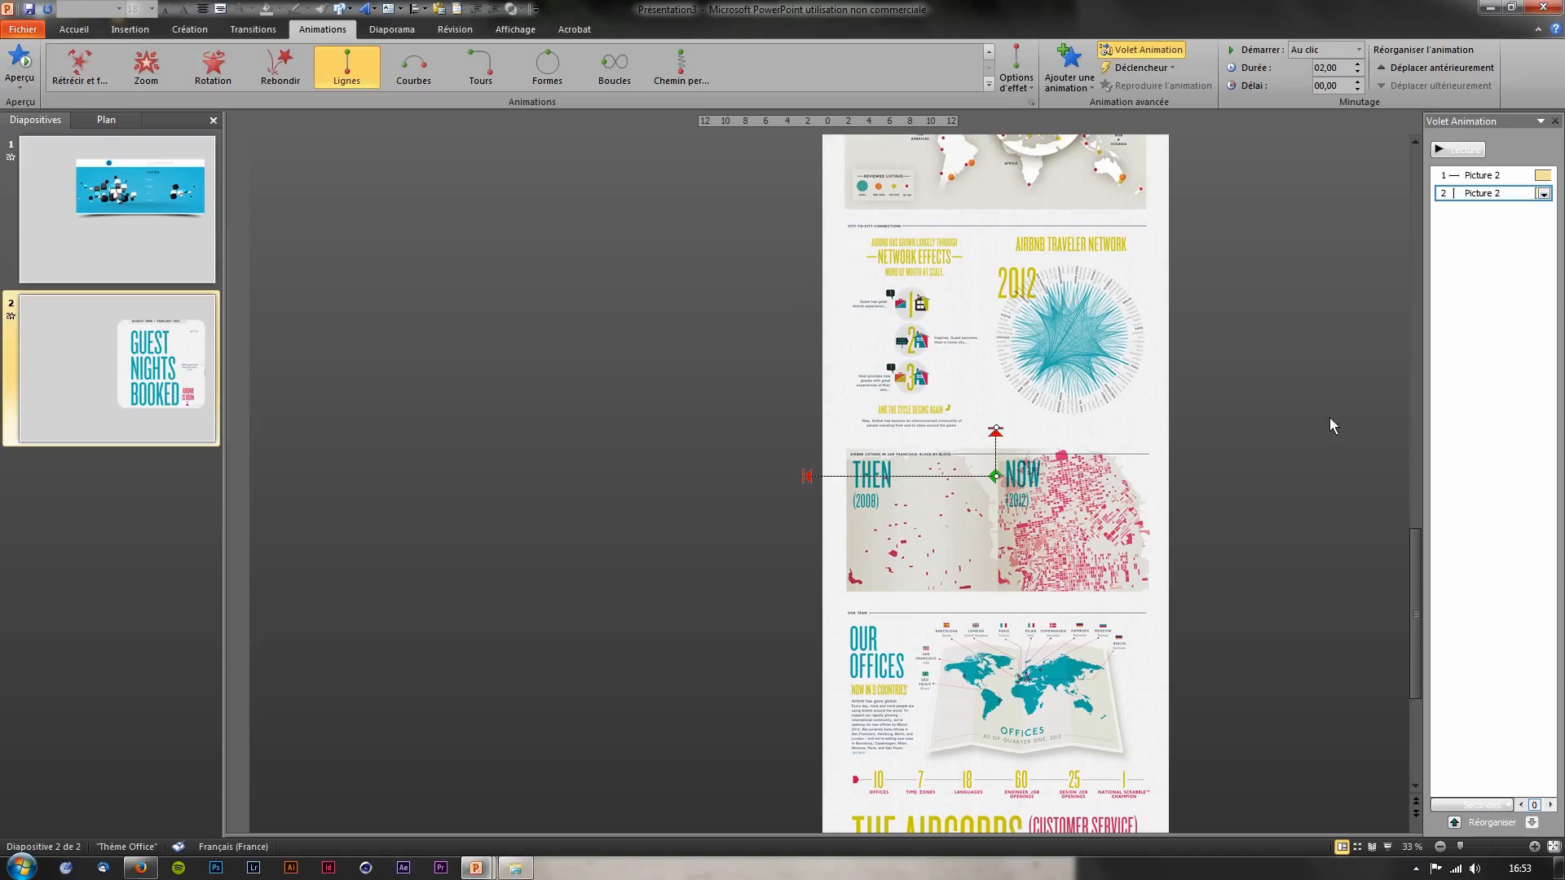
click(1461, 150)
Examine how the infographic sits behind the window on slide 2 and replay both motion paths
drag(1417, 582, 1417, 220)
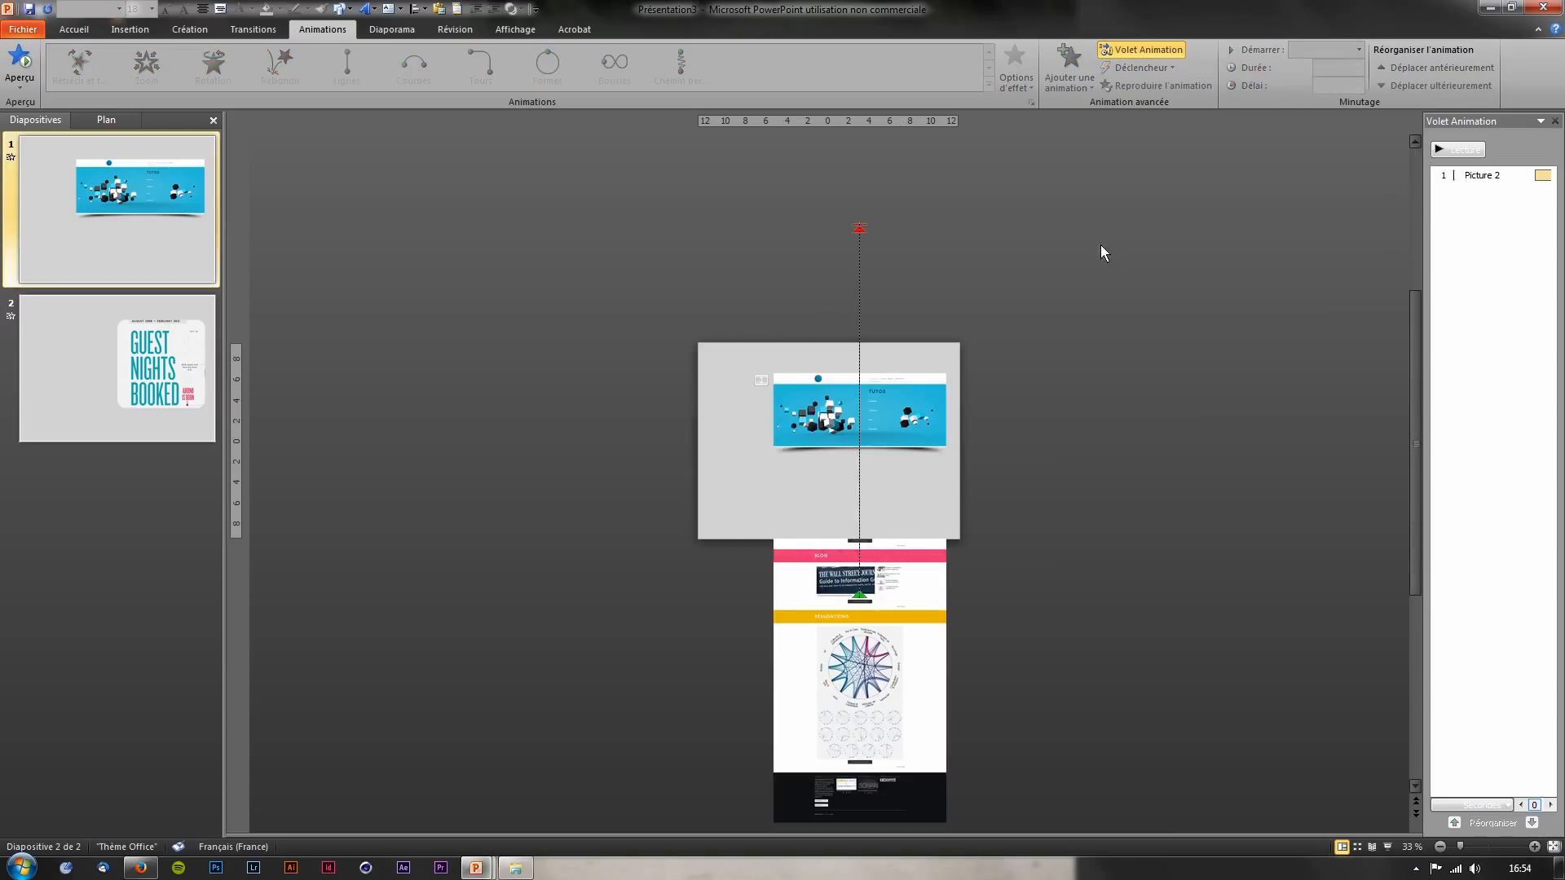
scroll(1206, 486, down, 2)
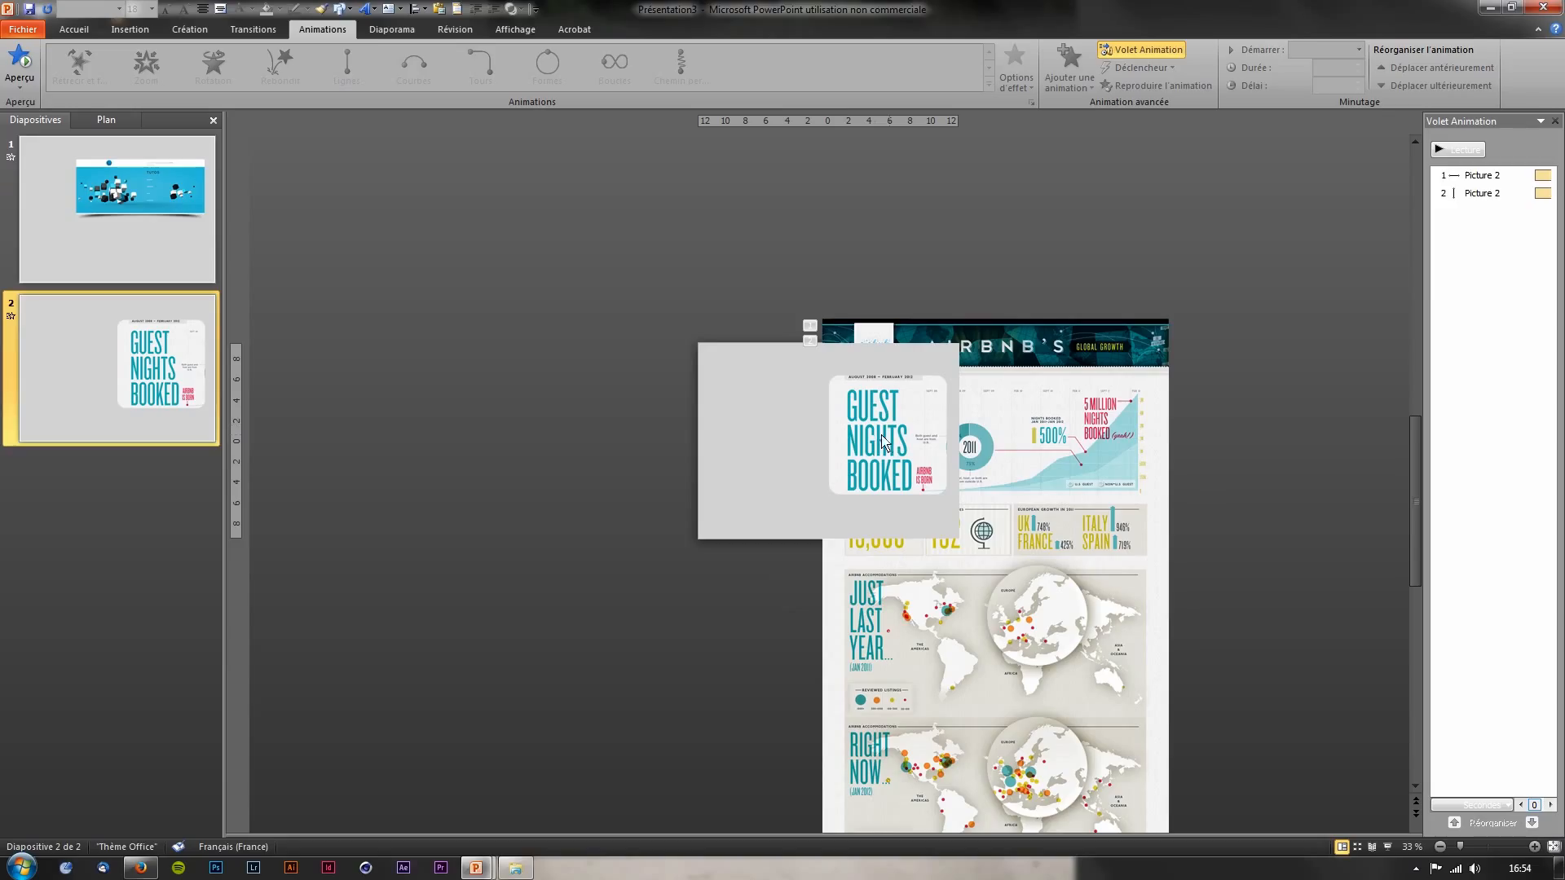
scroll(991, 453, up, 3)
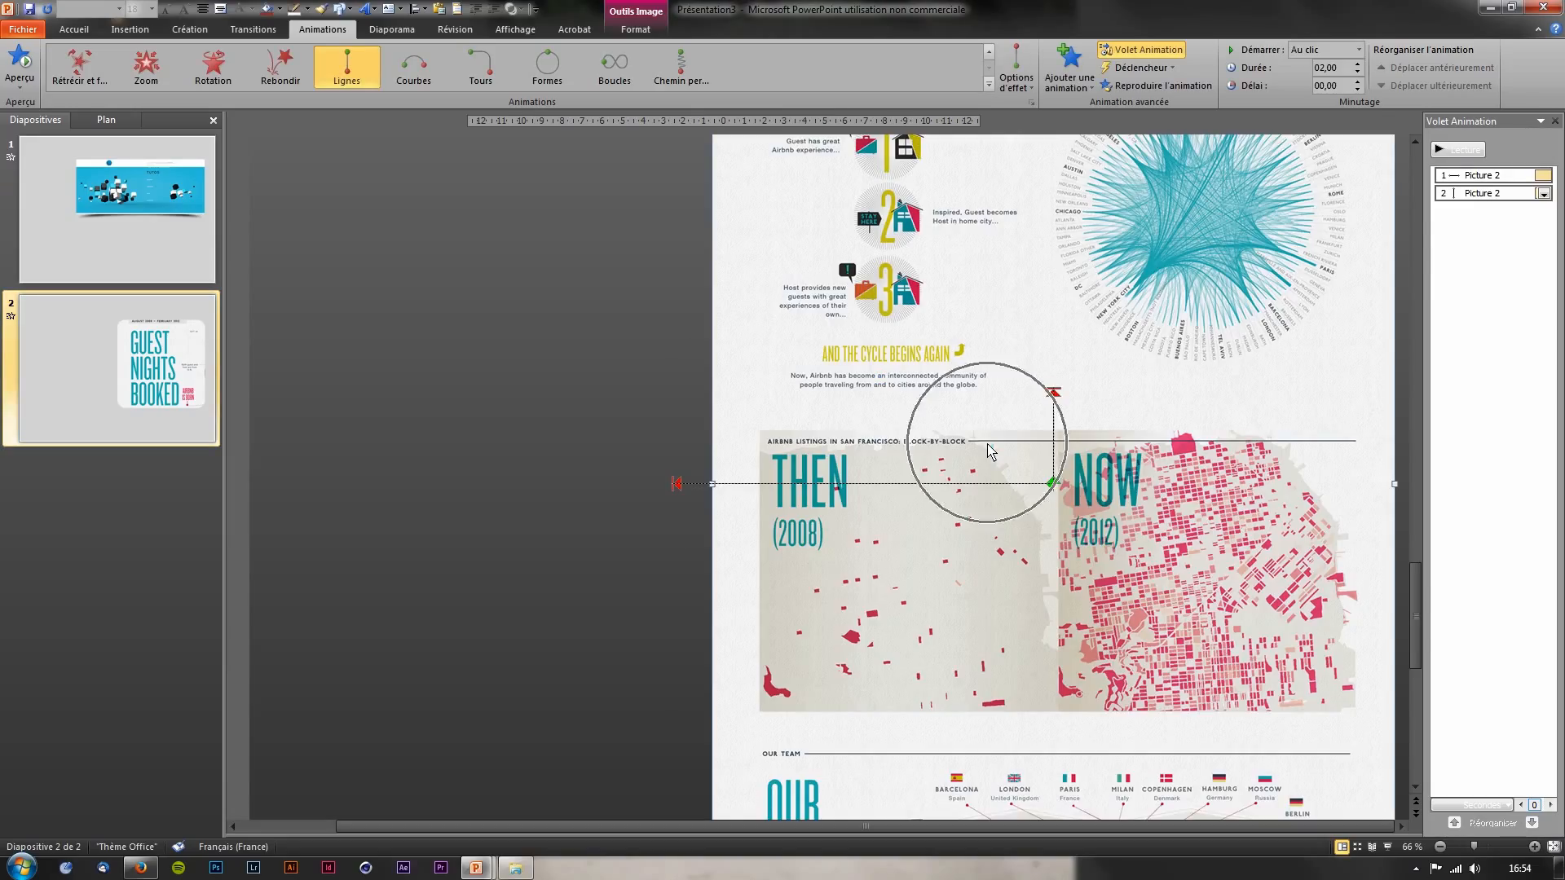
scroll(1416, 217, up, 8)
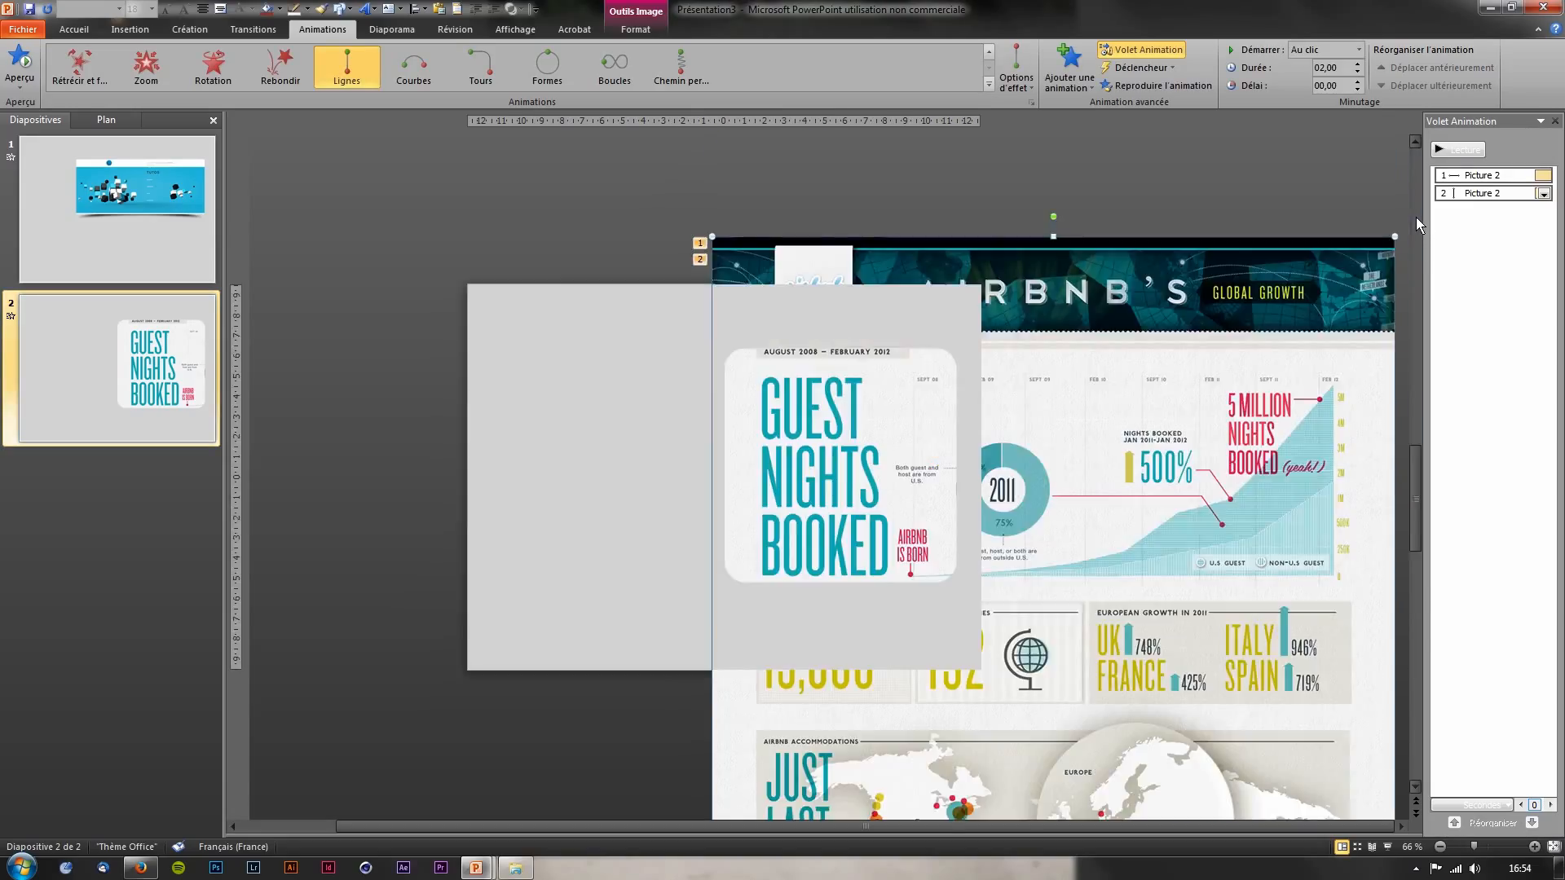
scroll(1394, 326, down, 3)
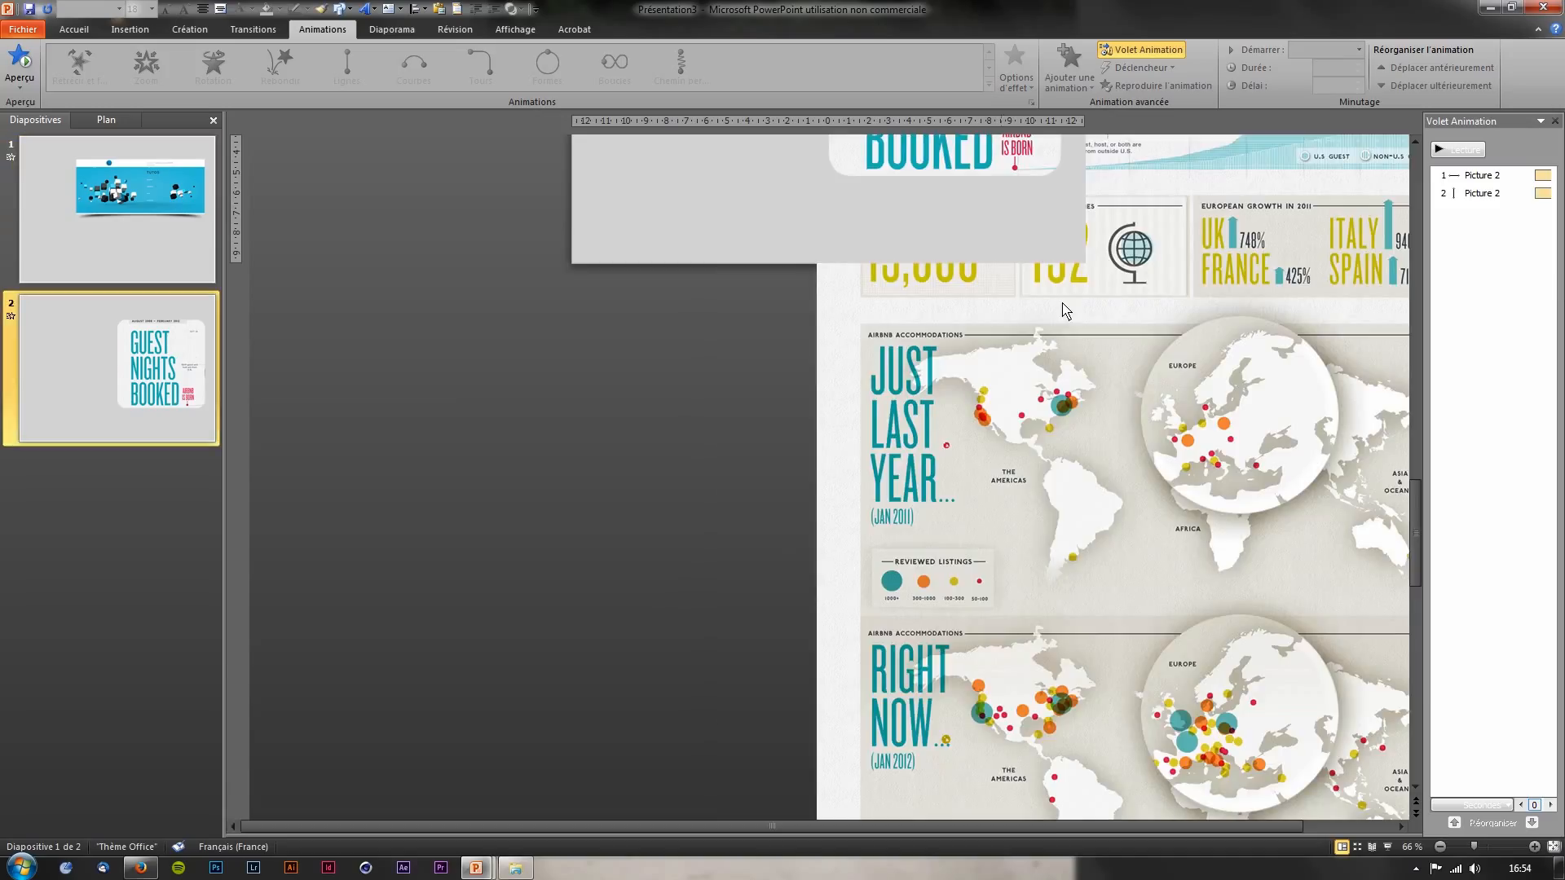
scroll(1417, 173, up, 2)
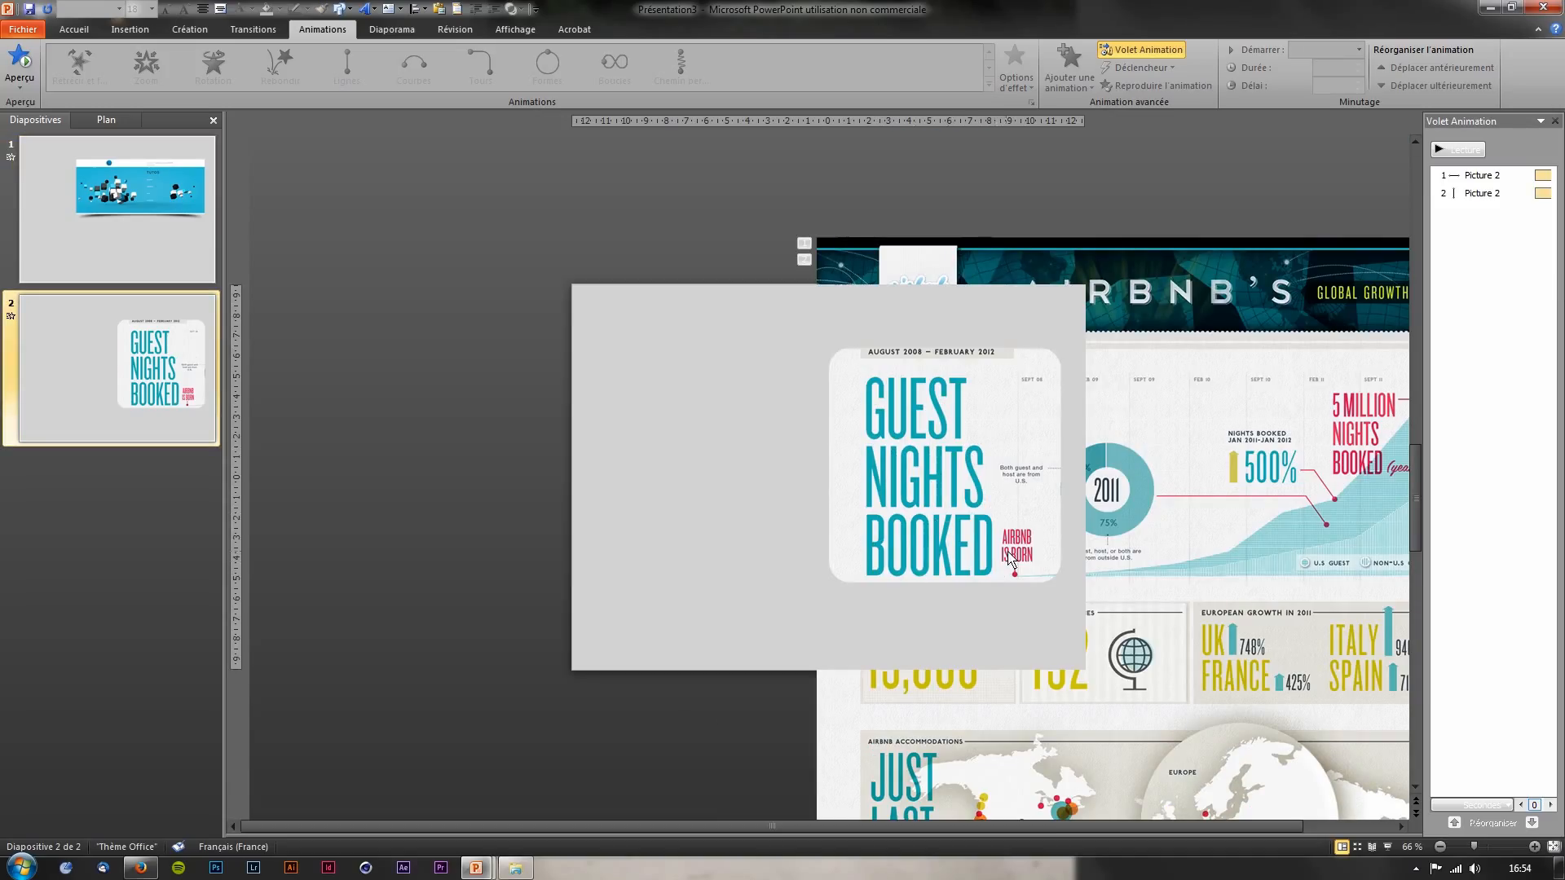
drag(1117, 823, 1210, 823)
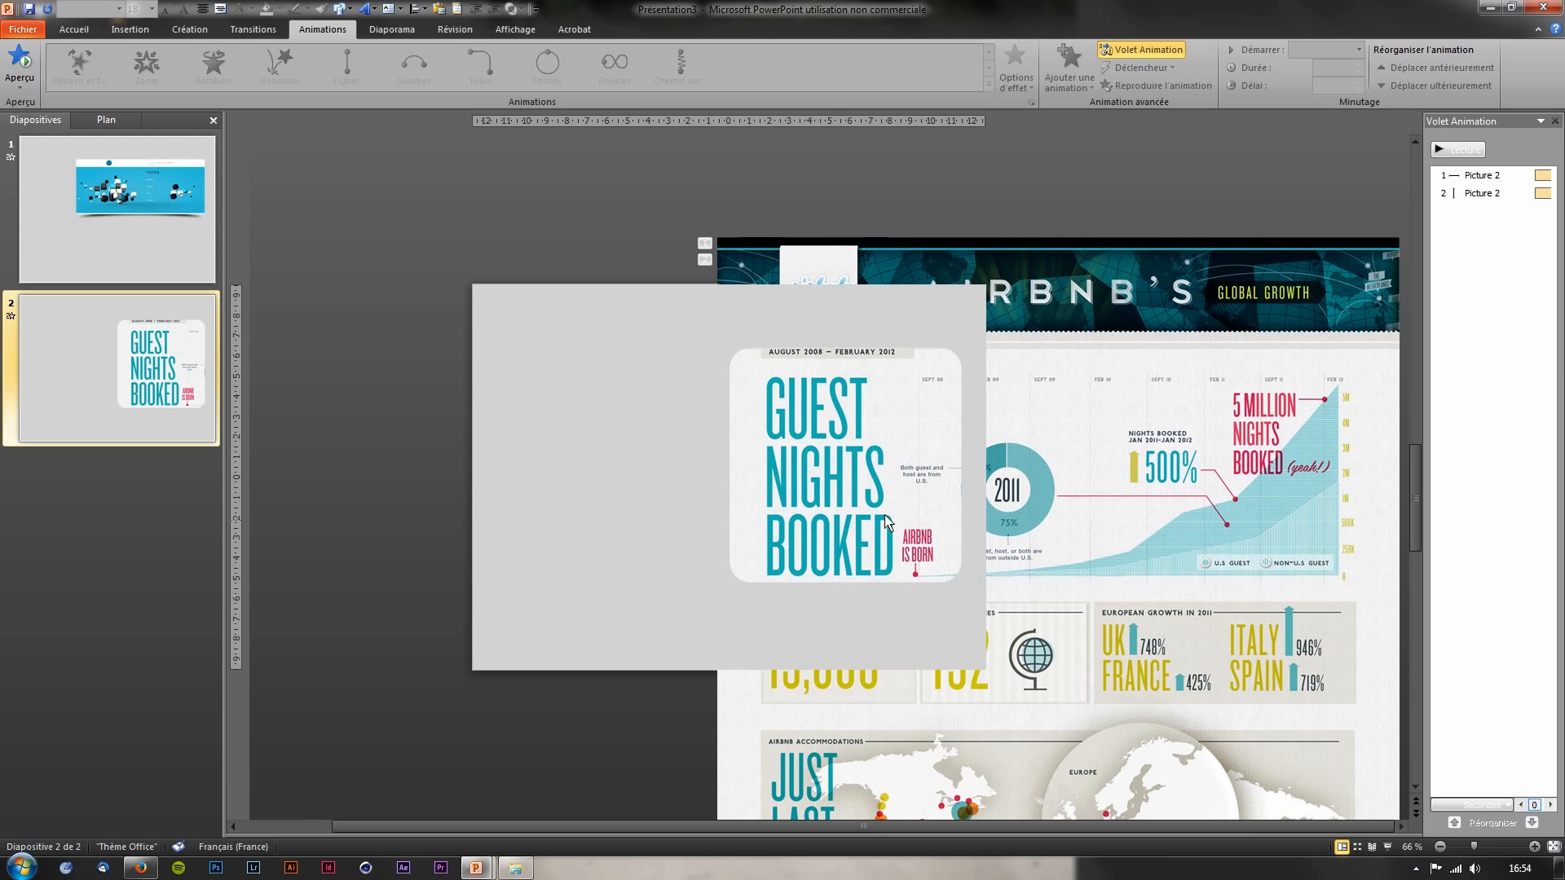
click(1475, 154)
Place the upward path's start point on the leftward path's end point and preview the linked animations
drag(1417, 542, 1414, 658)
click(1058, 428)
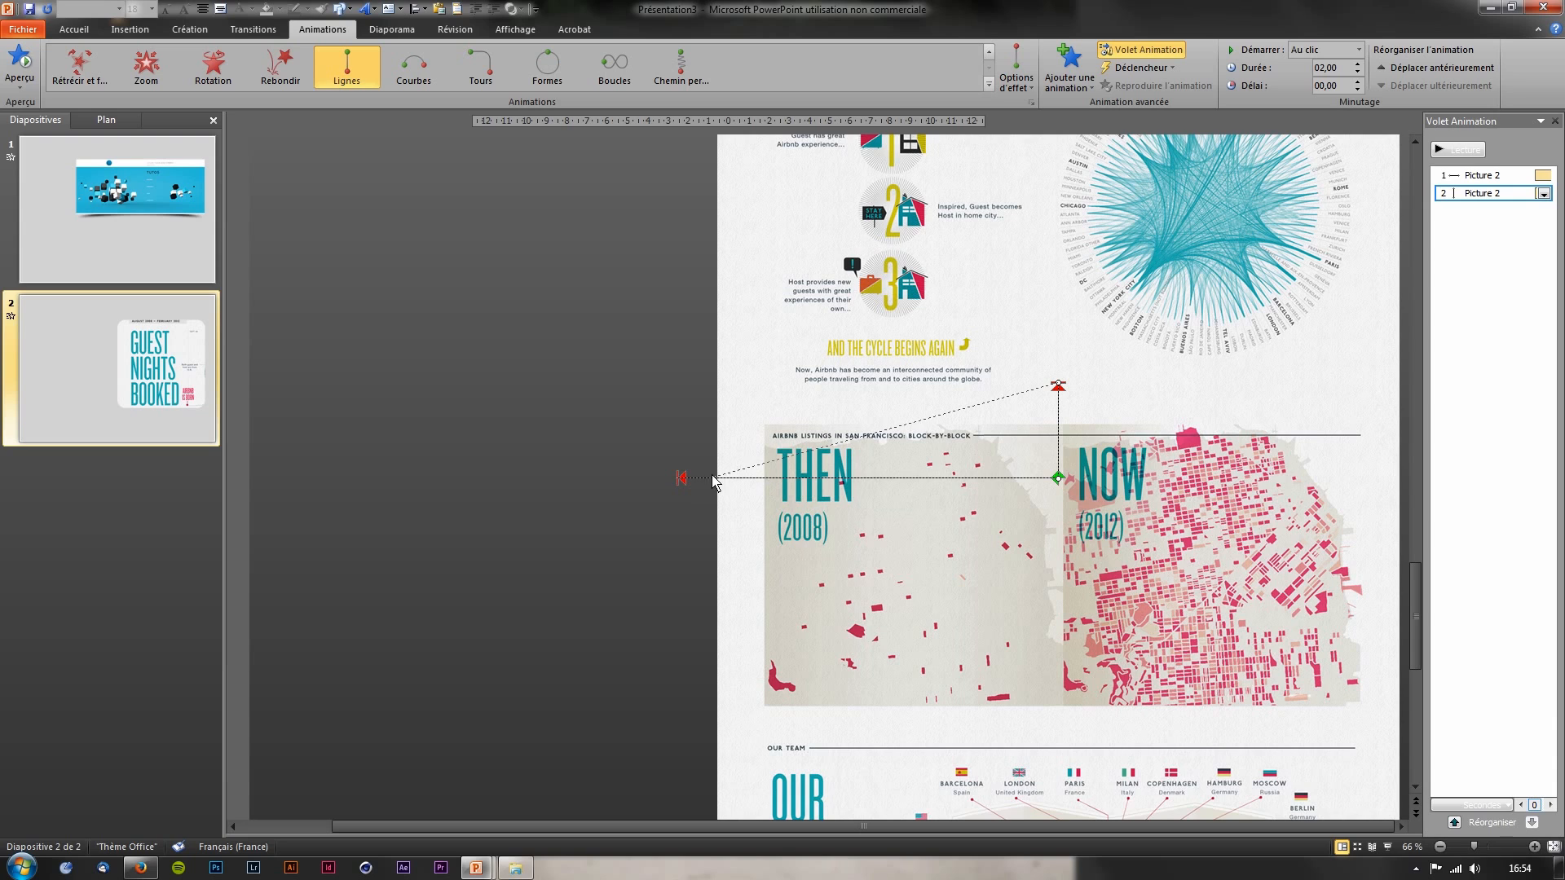
drag(676, 478, 675, 481)
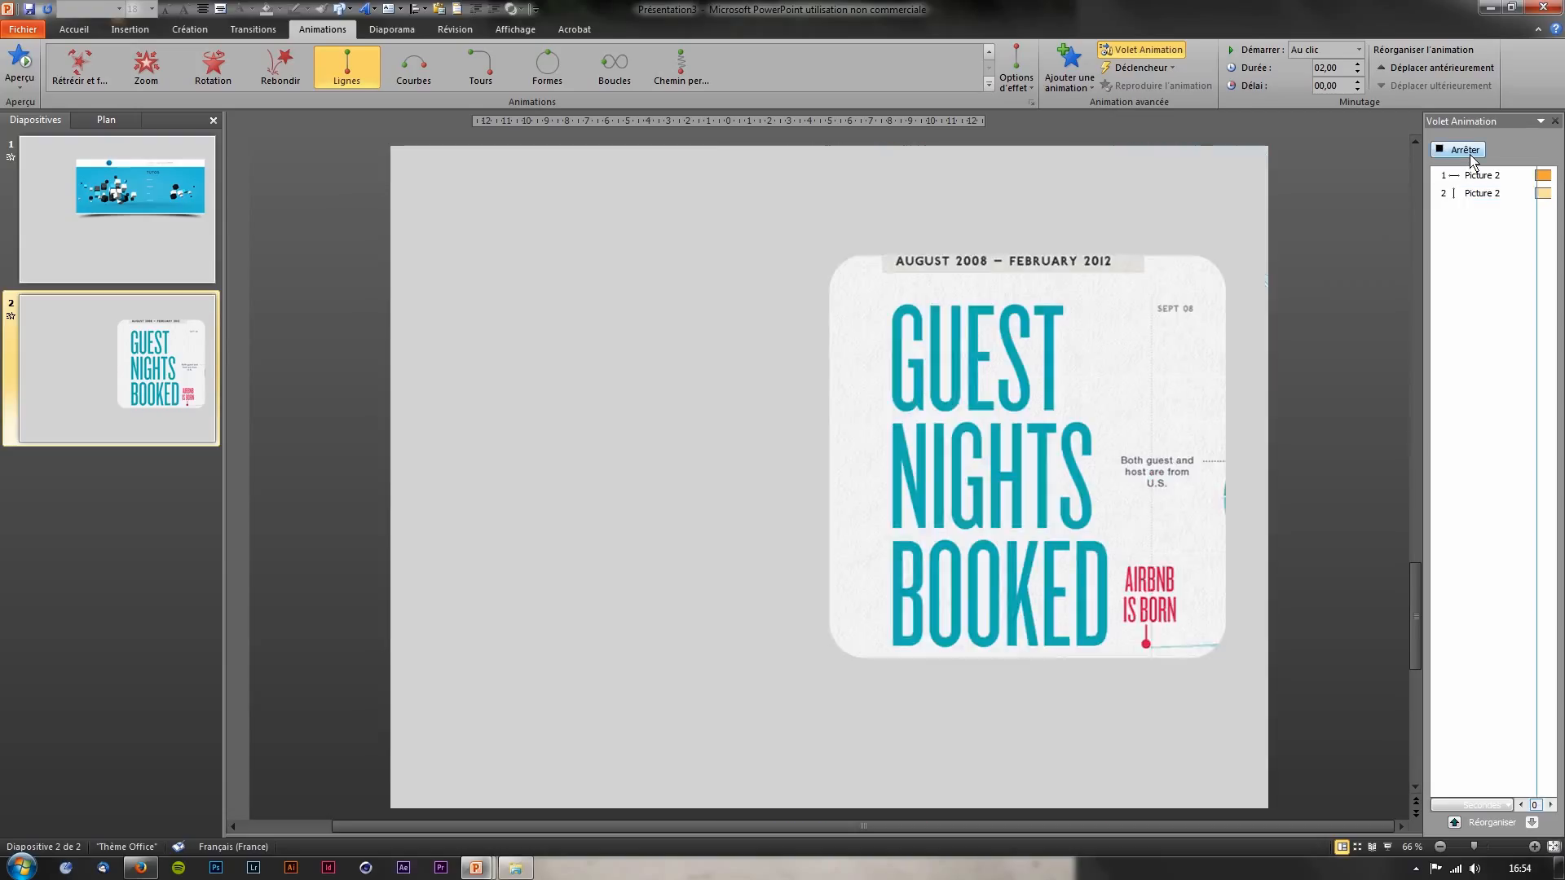
click(1468, 150)
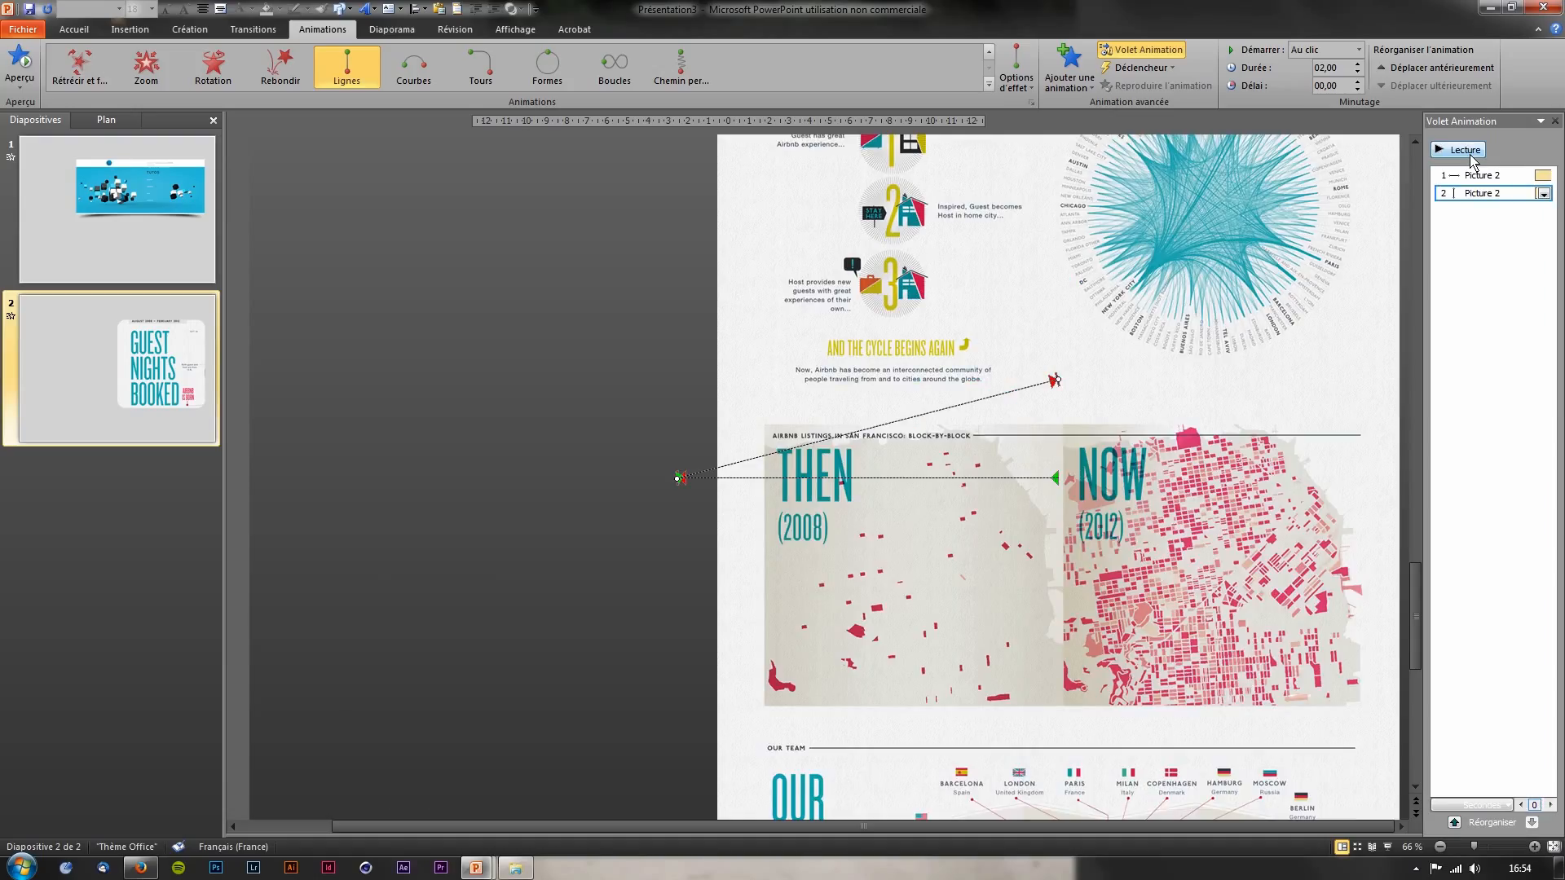
click(1471, 155)
Extend the second path's end point up to the "2012" label of the Airbnb Traveler Network chart, previewing the movement
mouse_move(1413, 600)
mouse_down()
mouse_move(1415, 536)
mouse_move(1417, 625)
mouse_move(1415, 595)
mouse_up()
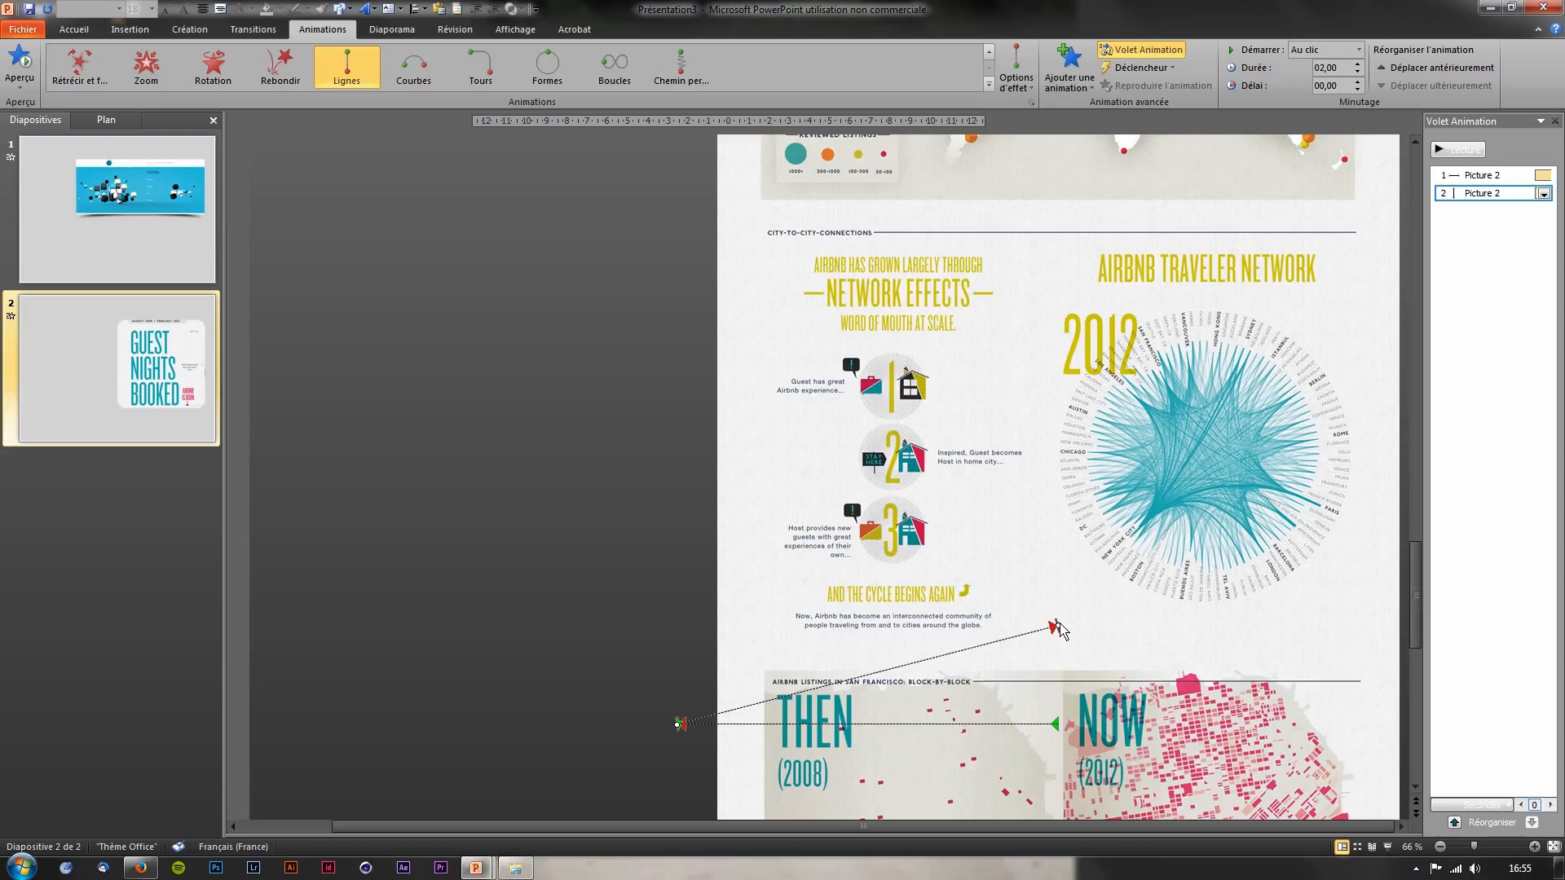
mouse_move(1066, 560)
mouse_down()
mouse_move(1068, 432)
mouse_move(1052, 413)
mouse_move(1071, 374)
mouse_up()
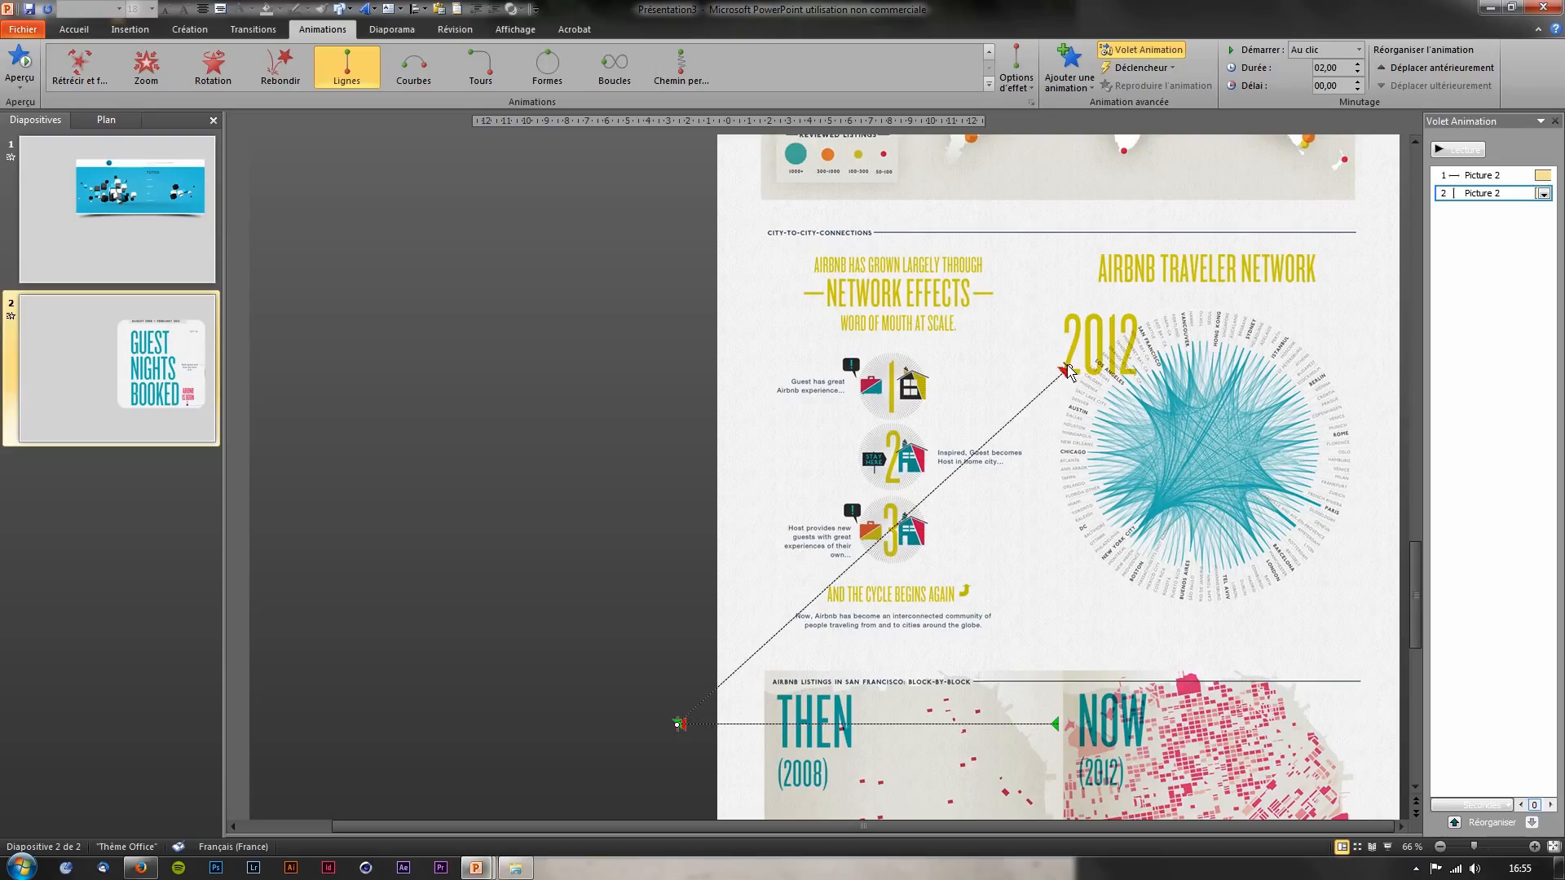
click(1476, 153)
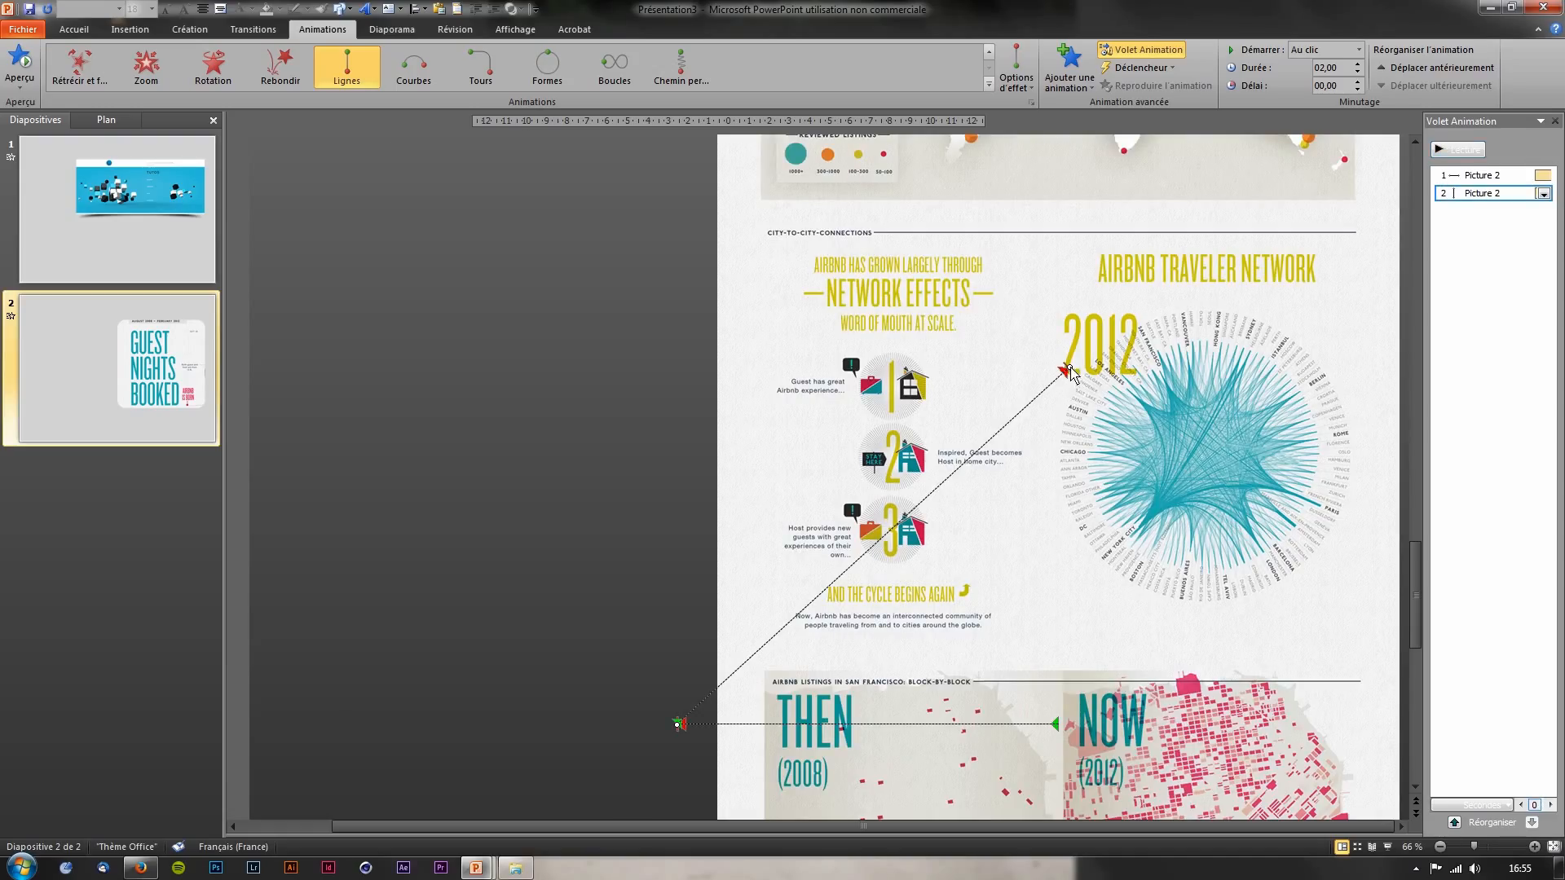
drag(1070, 373, 1072, 325)
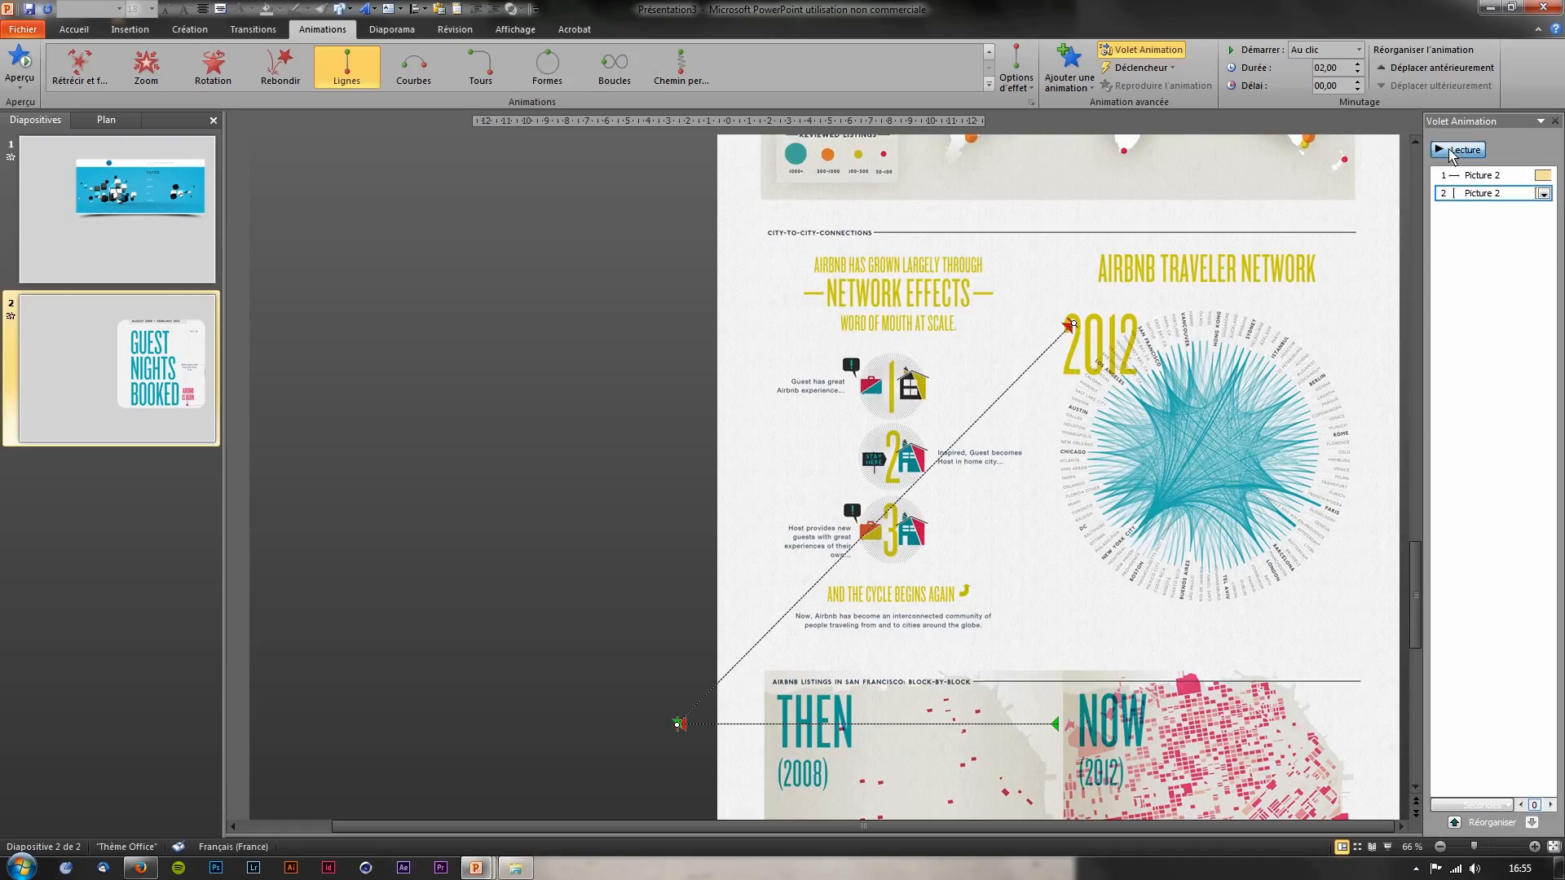
click(1452, 151)
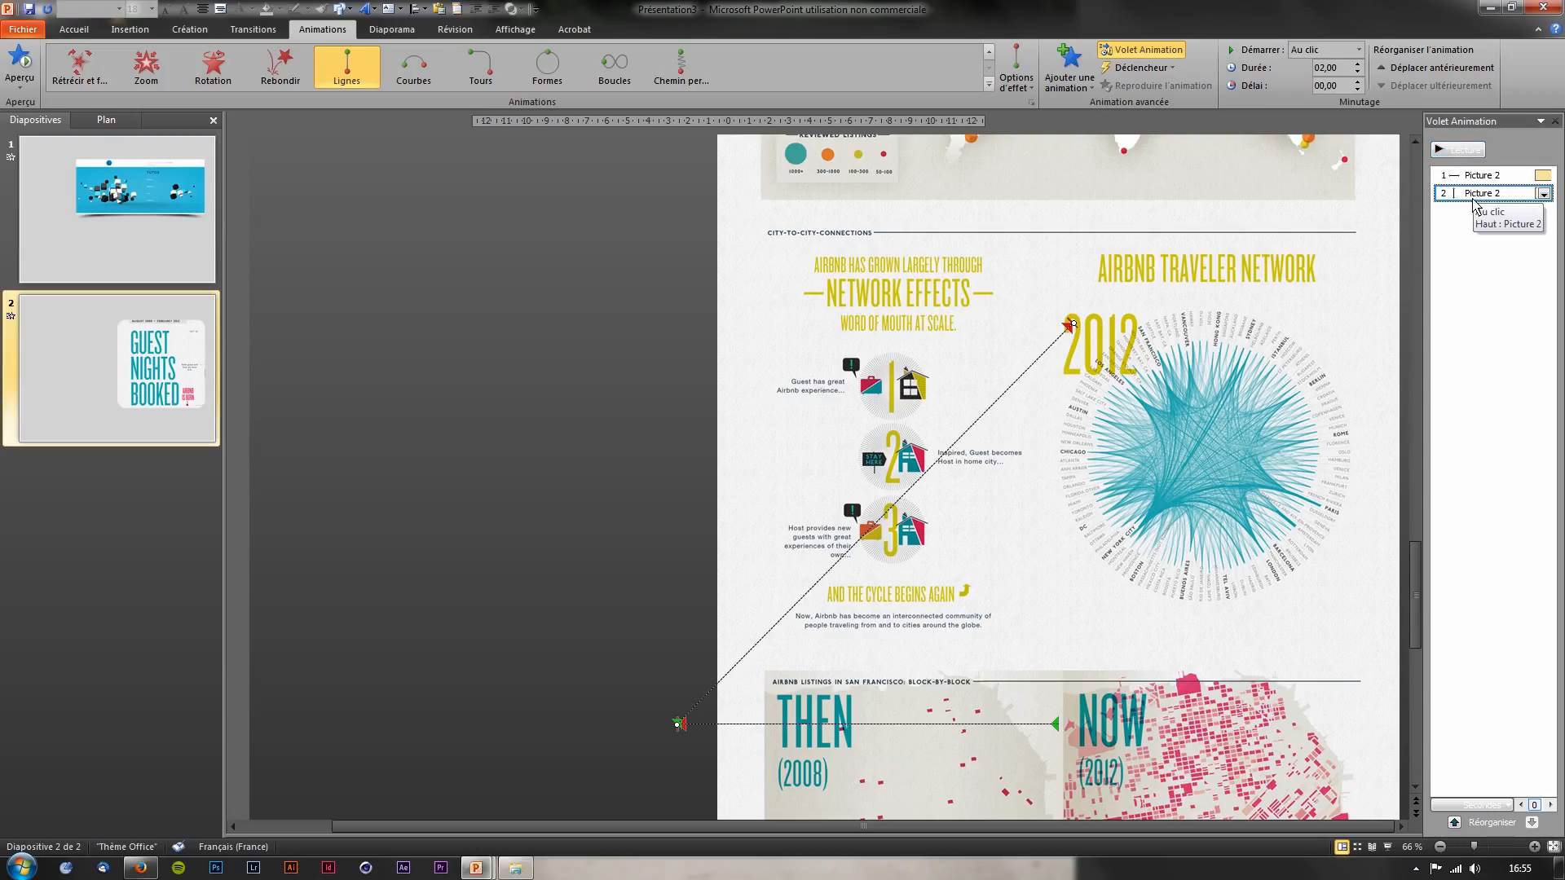
Replay the two motion paths and select the infographic near the "RIGHT NOW" world map
mouse_move(1414, 611)
mouse_down()
mouse_move(1415, 550)
mouse_move(1416, 583)
mouse_up()
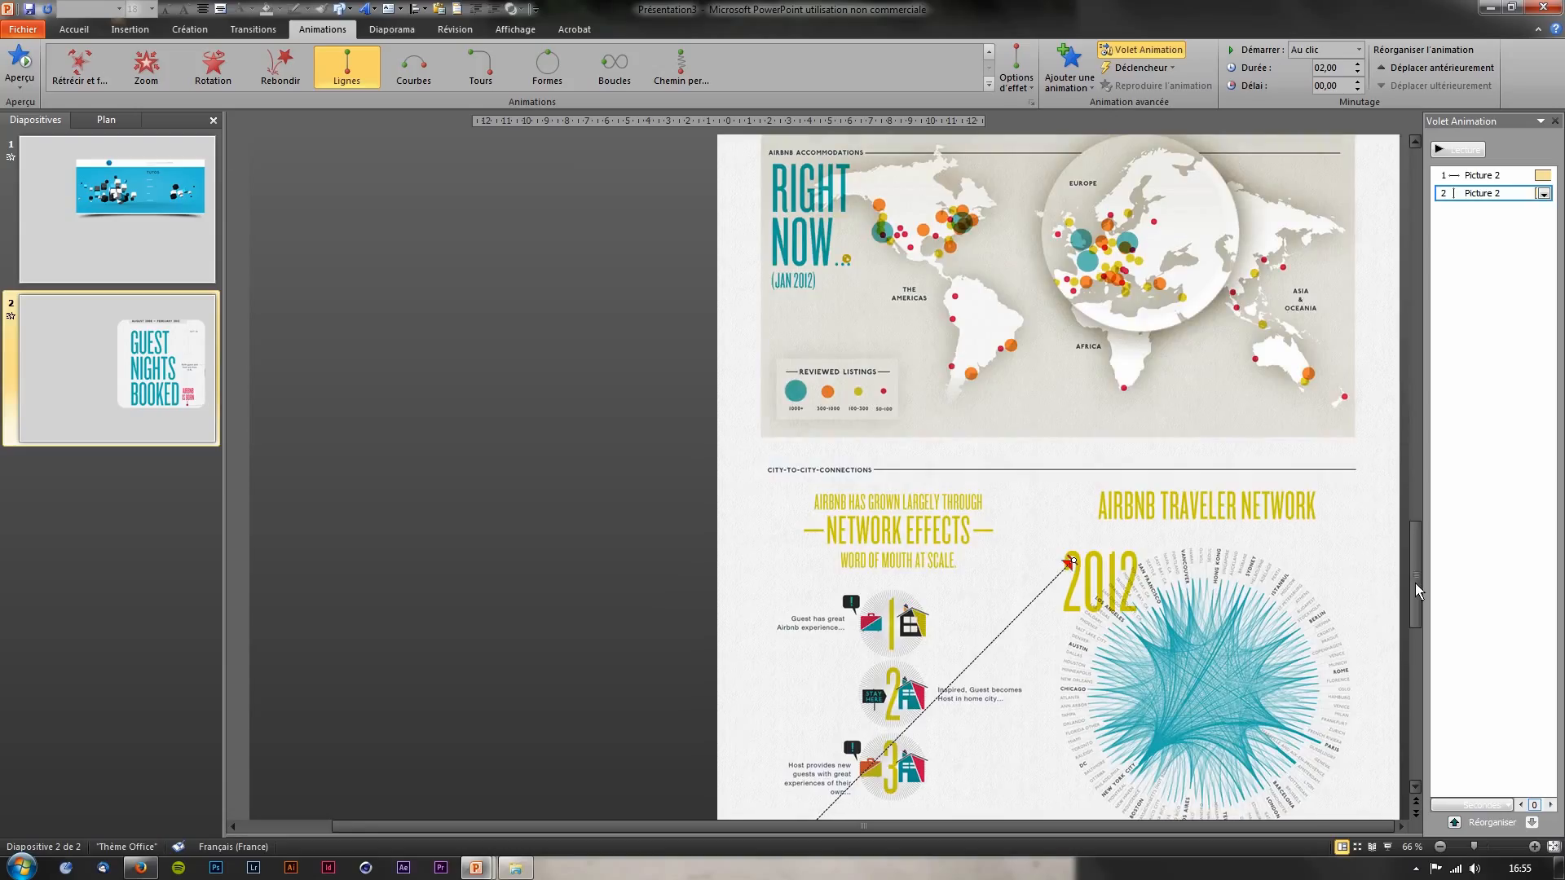
click(1461, 150)
click(886, 205)
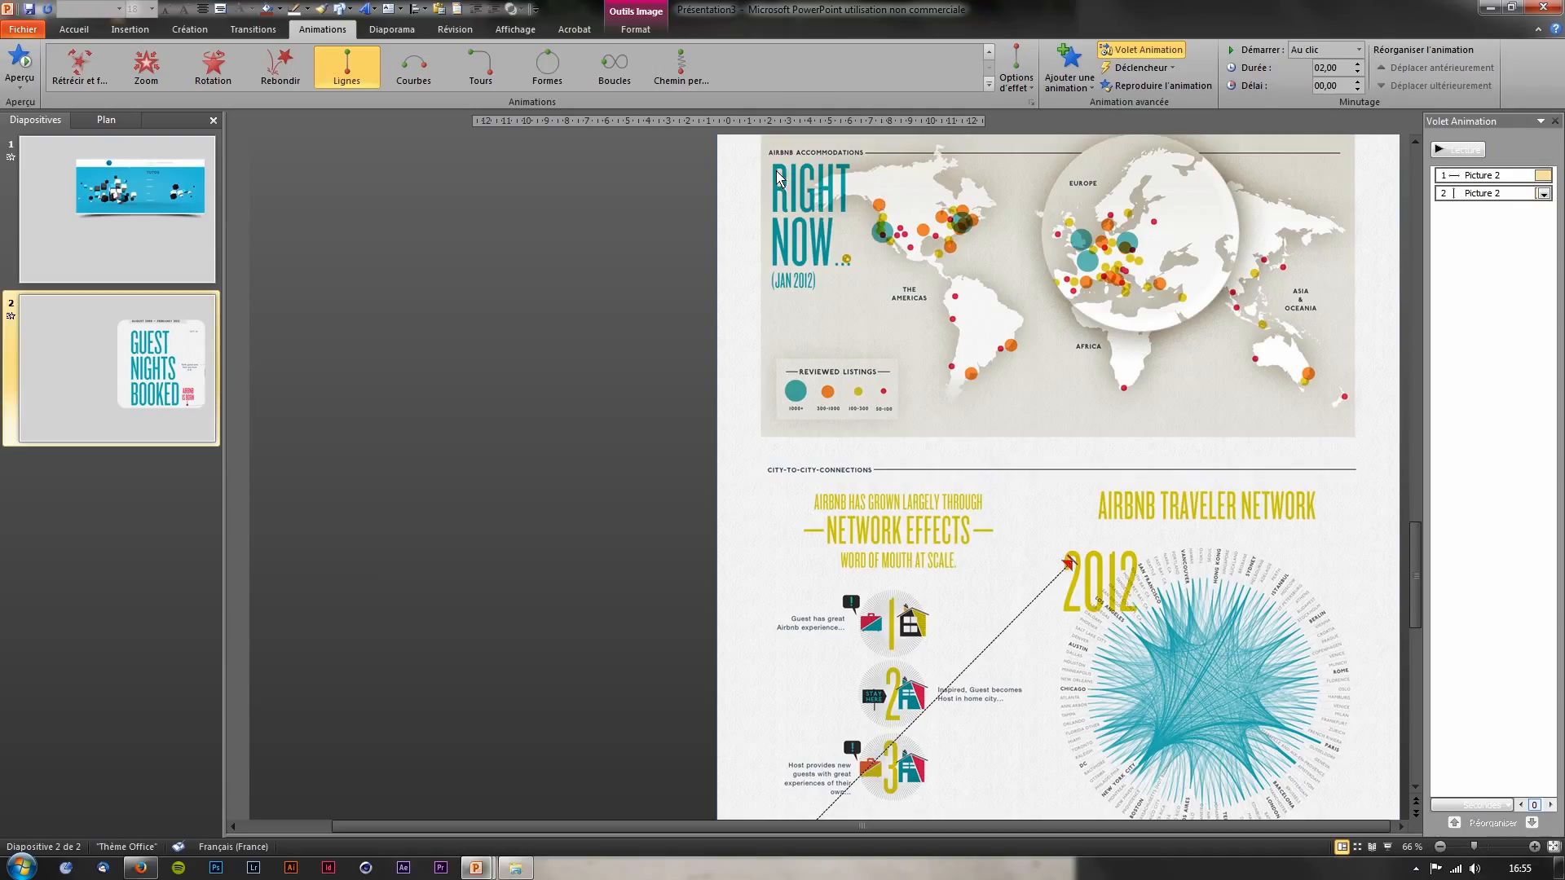
Extend the second path's end point up to the Europe circle on the "RIGHT NOW" world map, previewing the movement
click(1061, 574)
drag(1073, 562, 1074, 380)
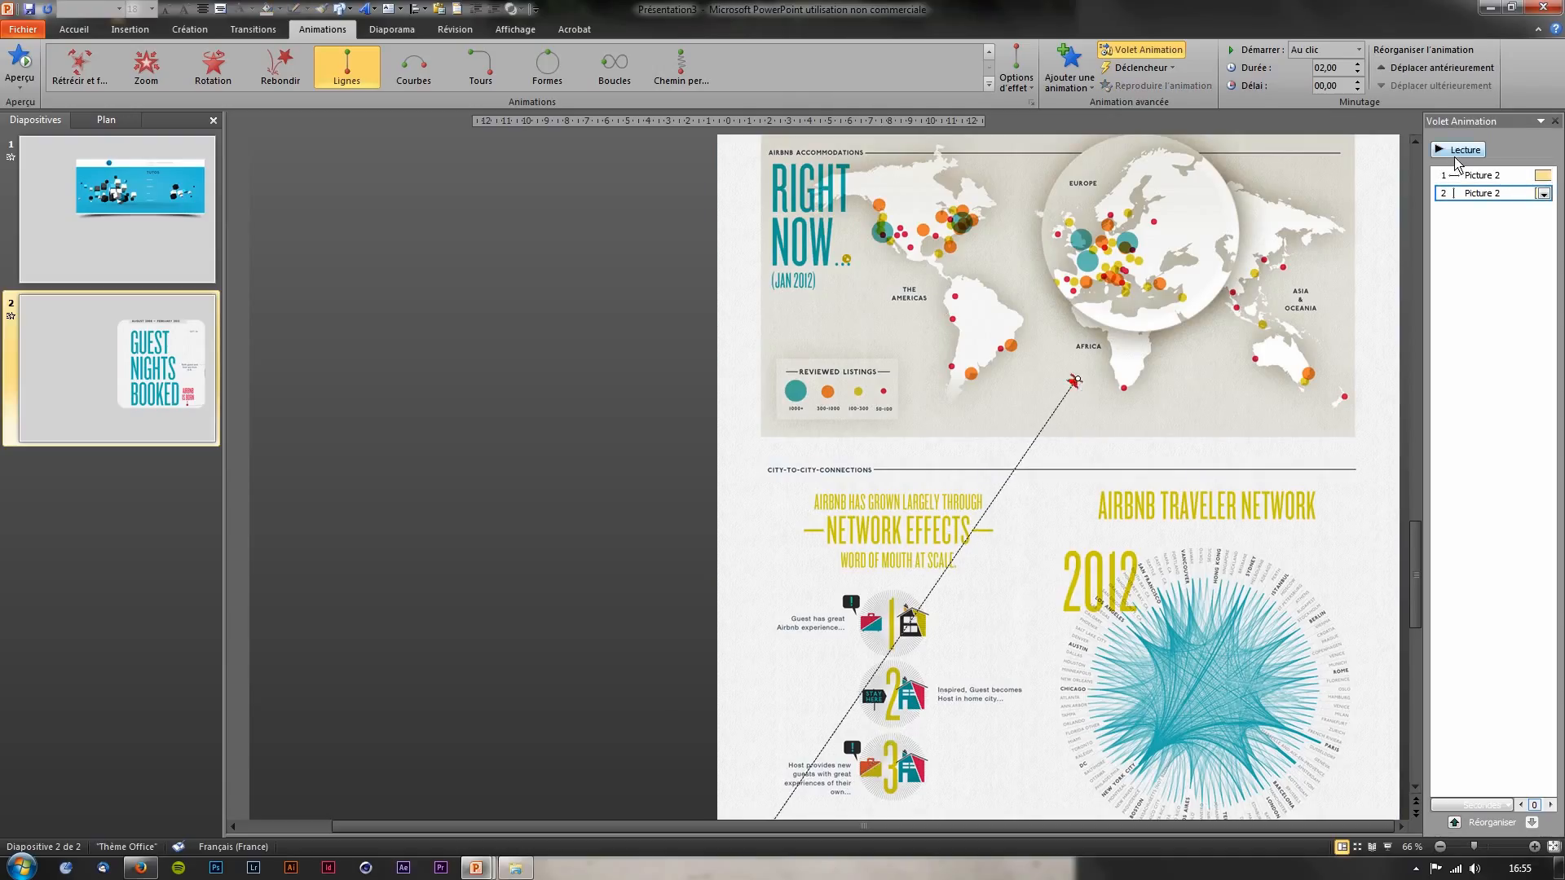
click(1458, 150)
drag(1078, 384, 1080, 304)
click(1458, 150)
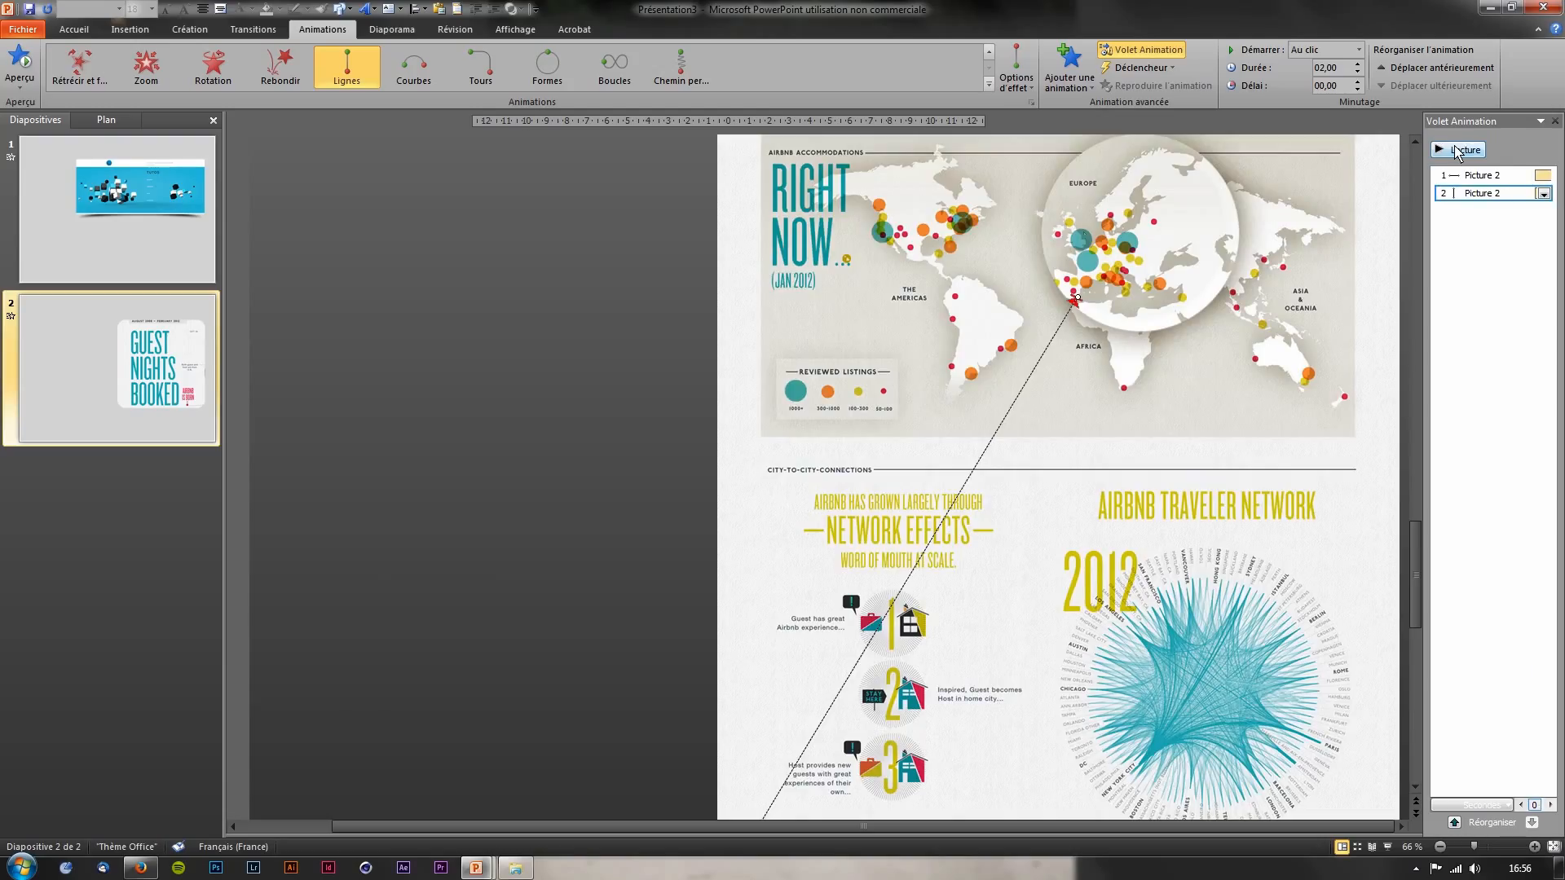
Nudge the second path's end point just west of the map's Europe circle, previewing both linked animations
click(1076, 314)
click(1449, 152)
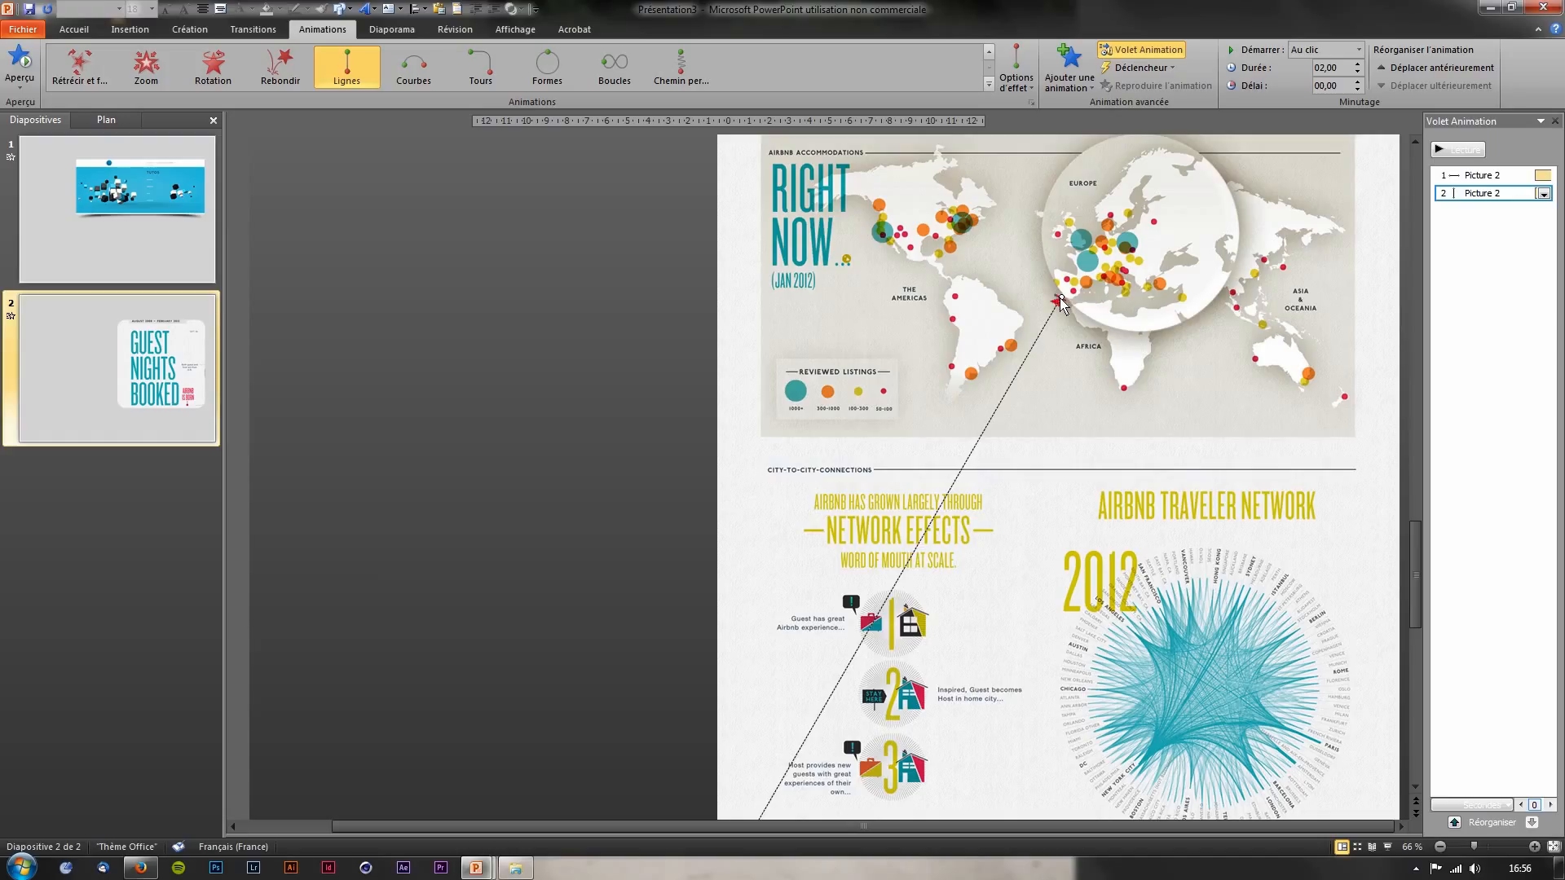
drag(1060, 304, 1045, 303)
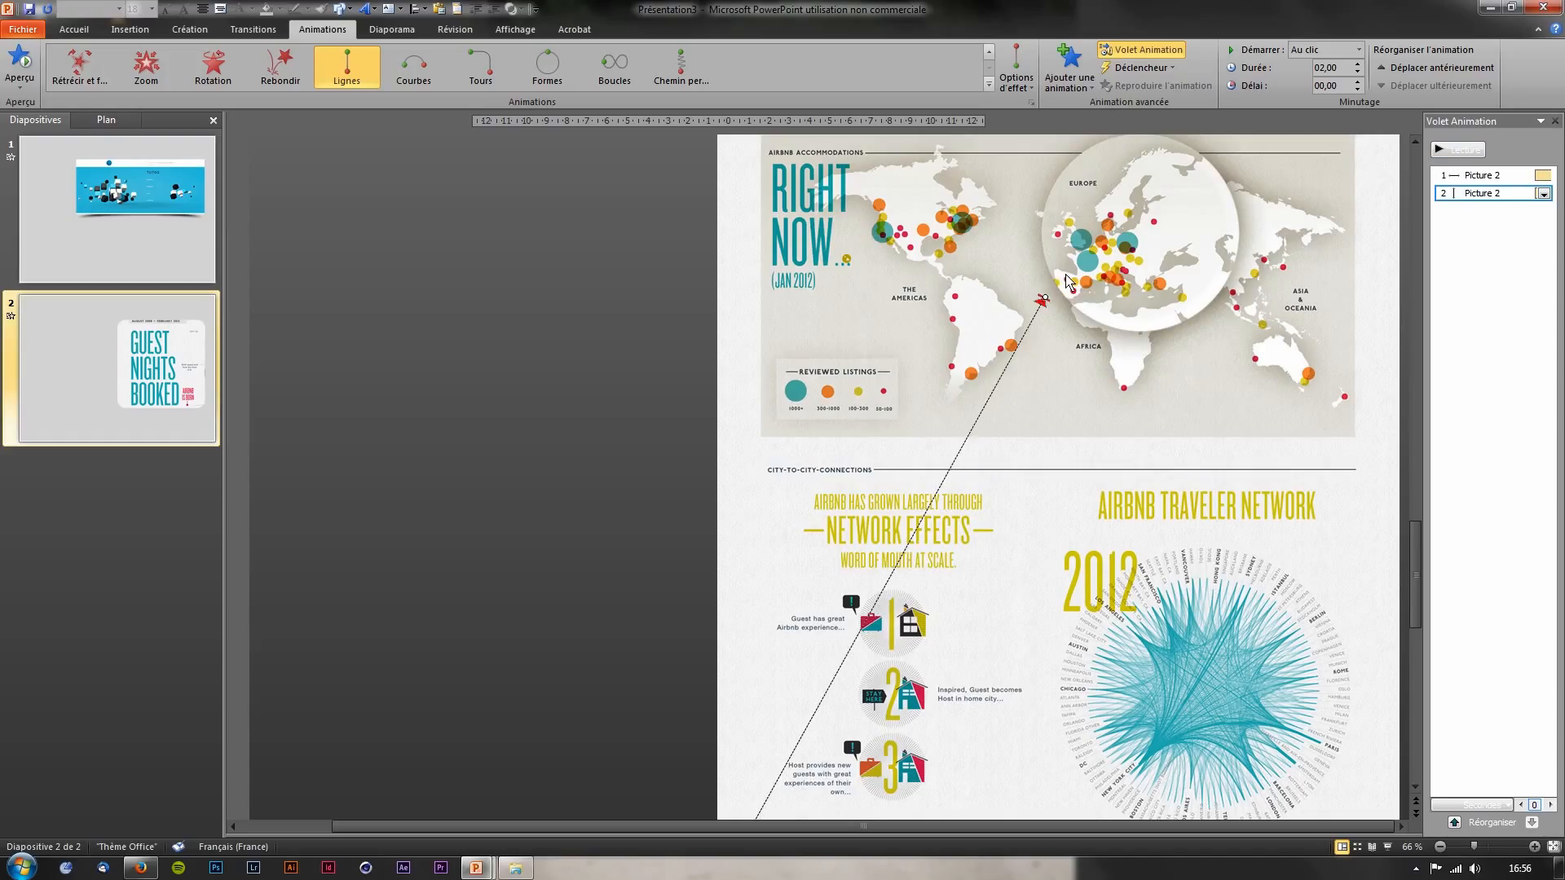
click(1449, 151)
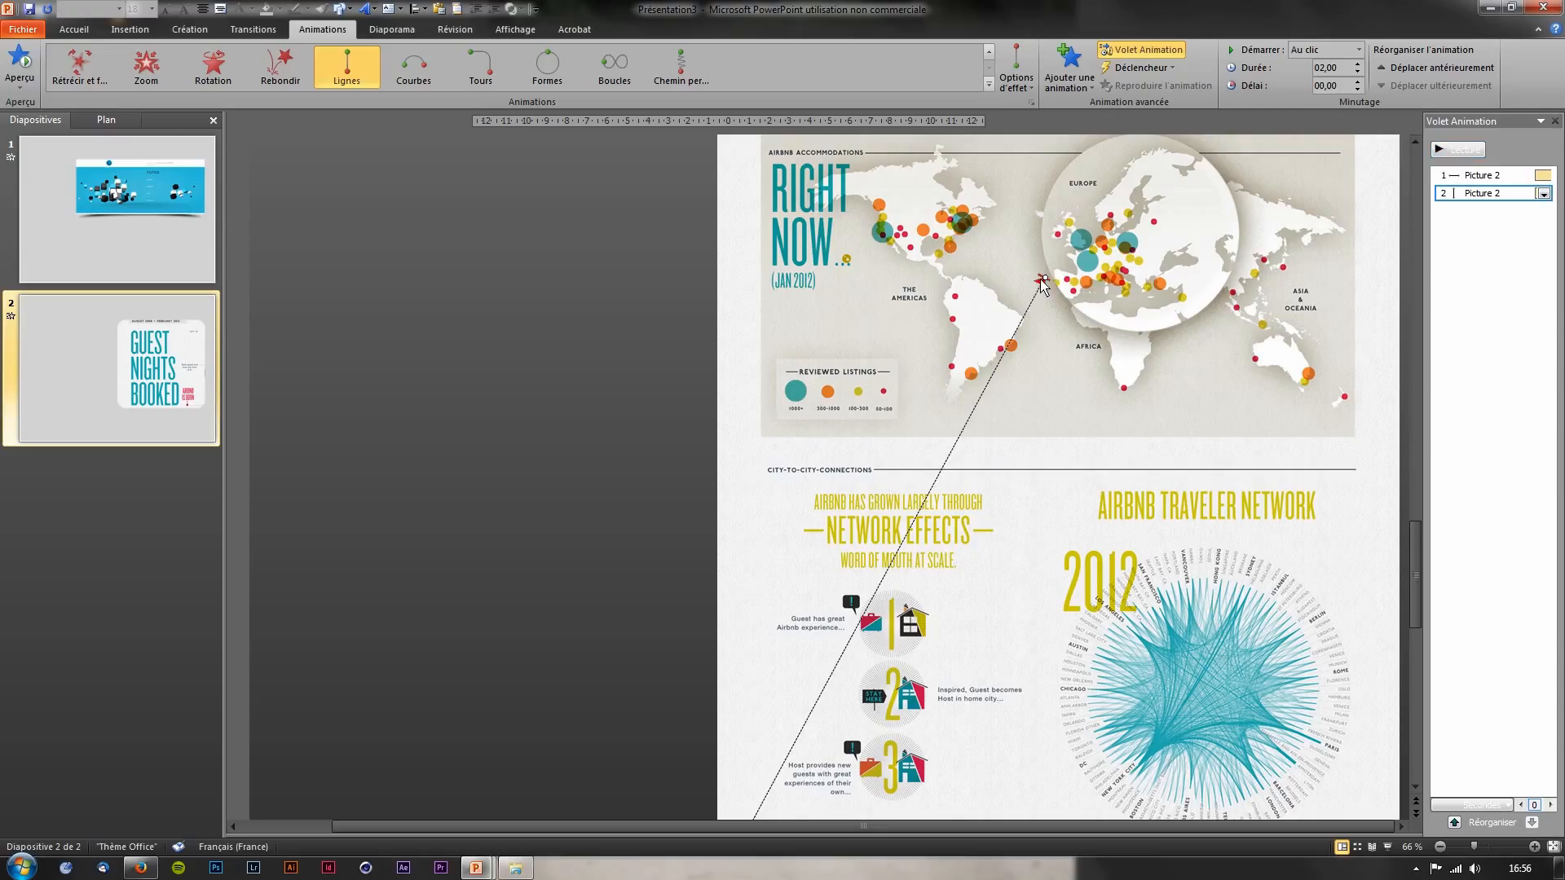
scroll(1045, 362, down, 1)
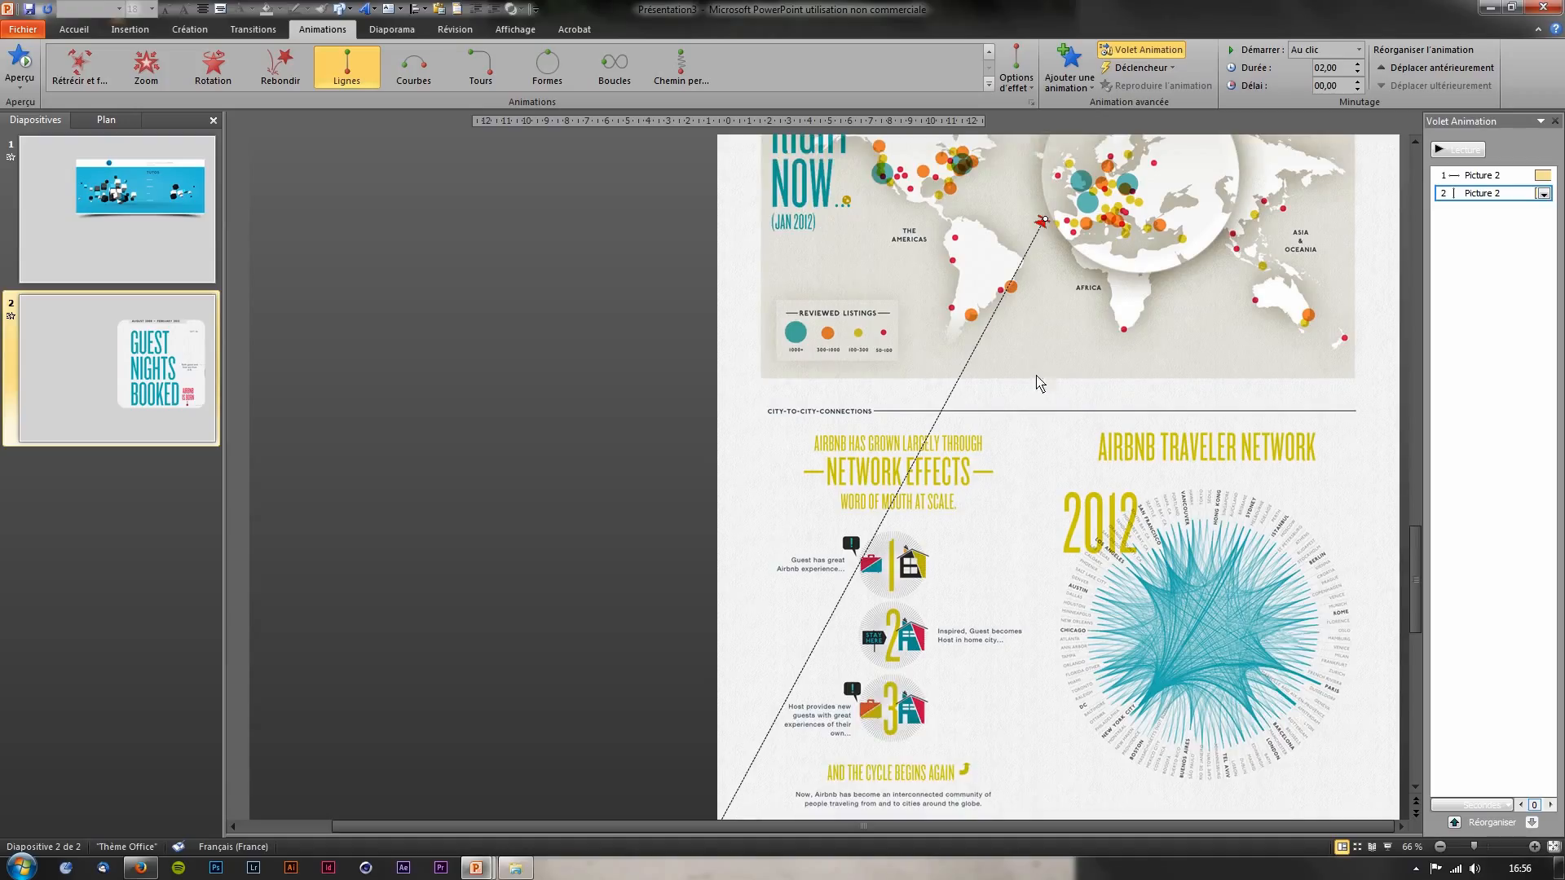
scroll(1031, 269, up, 1)
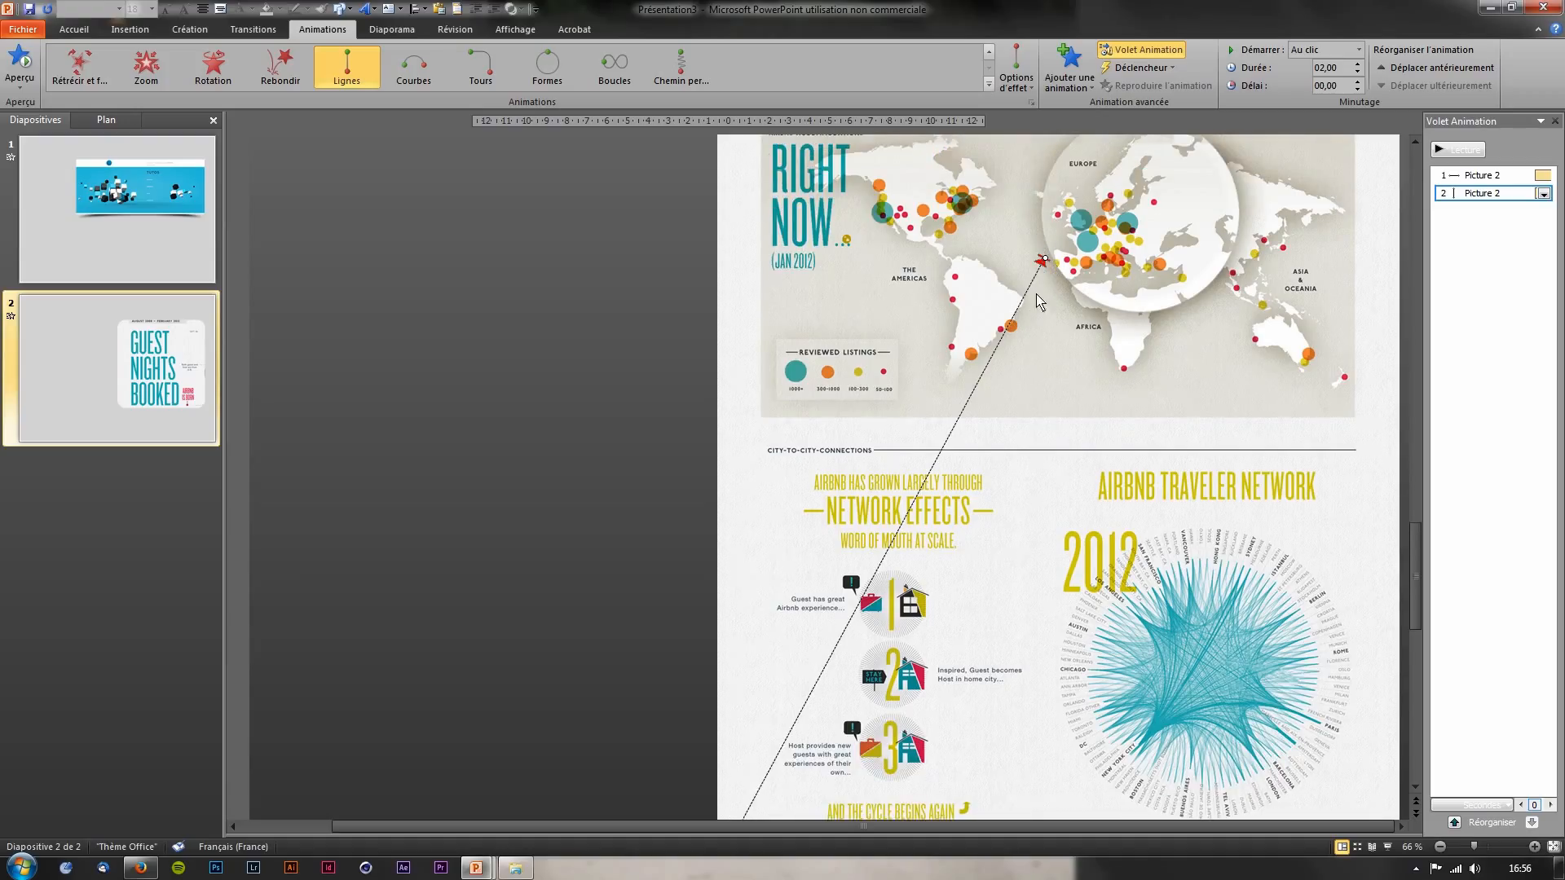
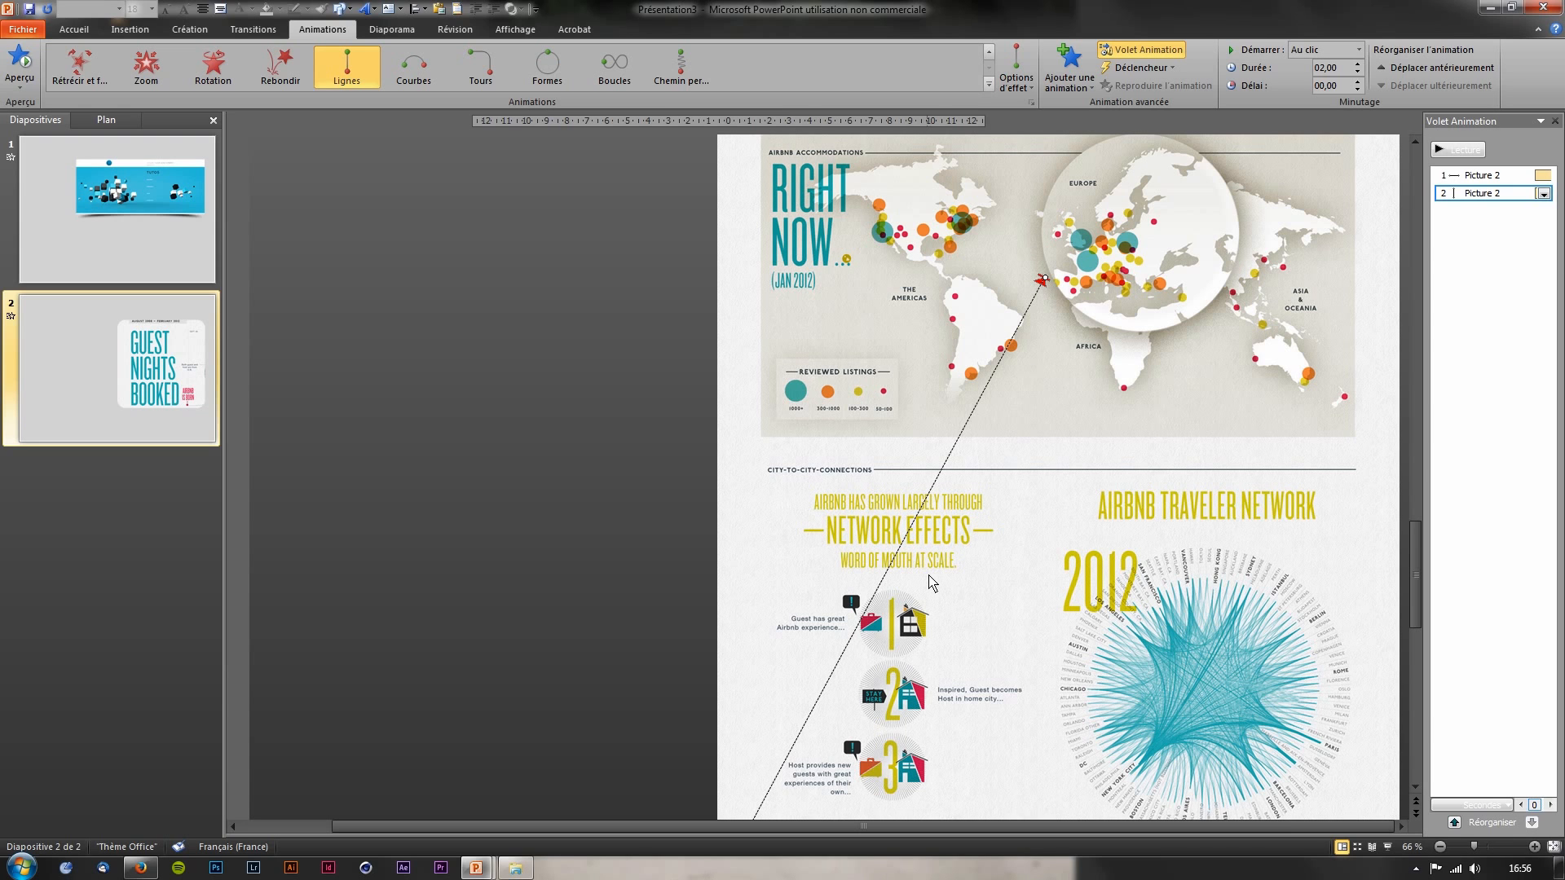
click(1458, 151)
click(1485, 243)
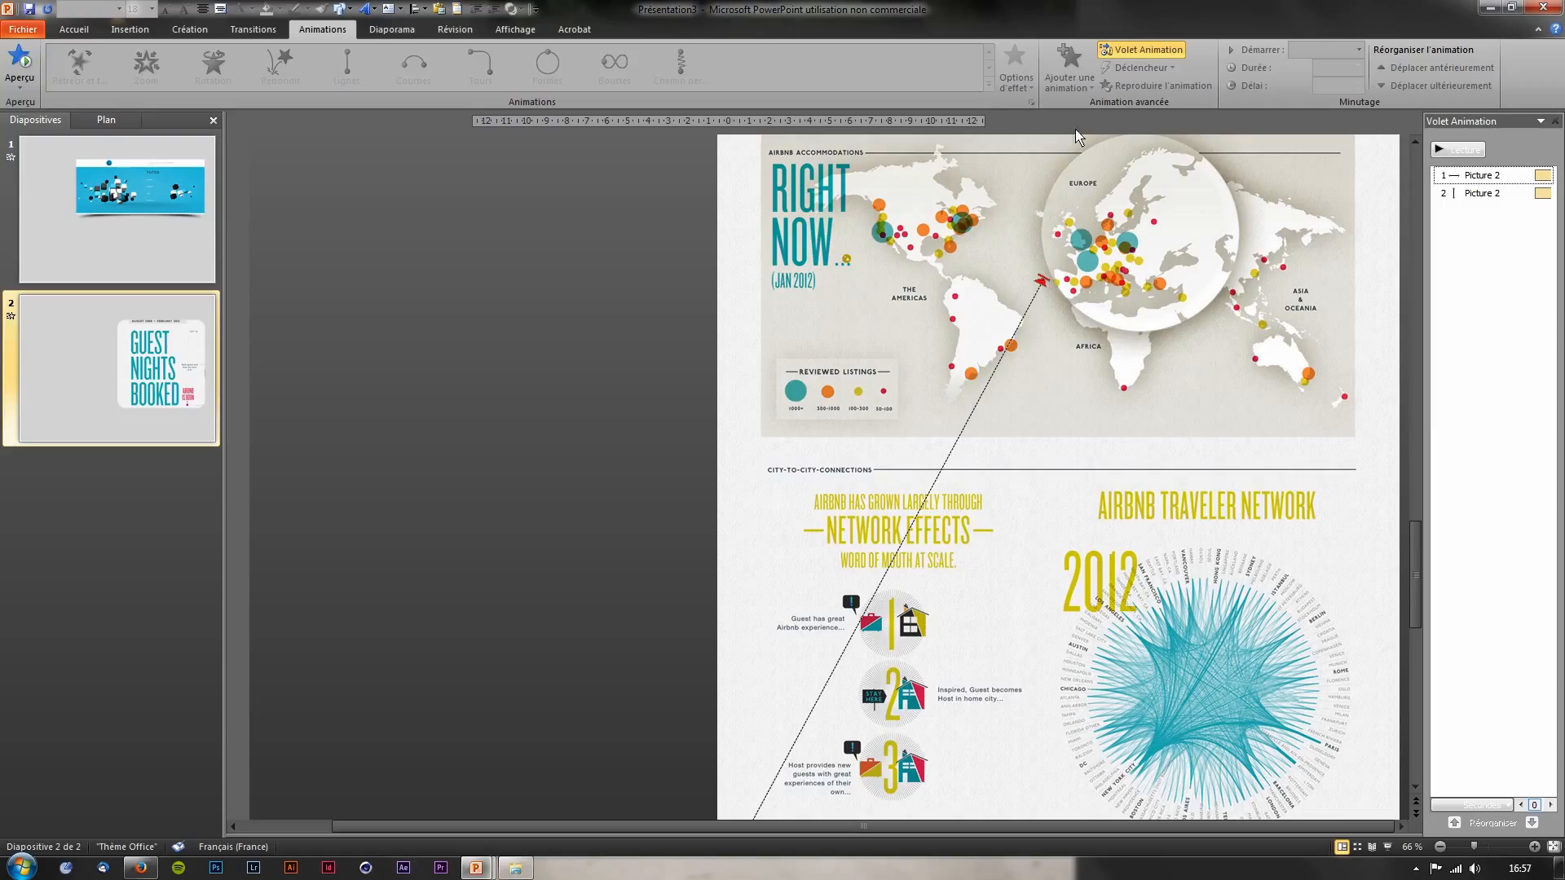
Add a third straight-line motion path to the infographic and set its direction to Gauche
click(1232, 300)
click(1023, 90)
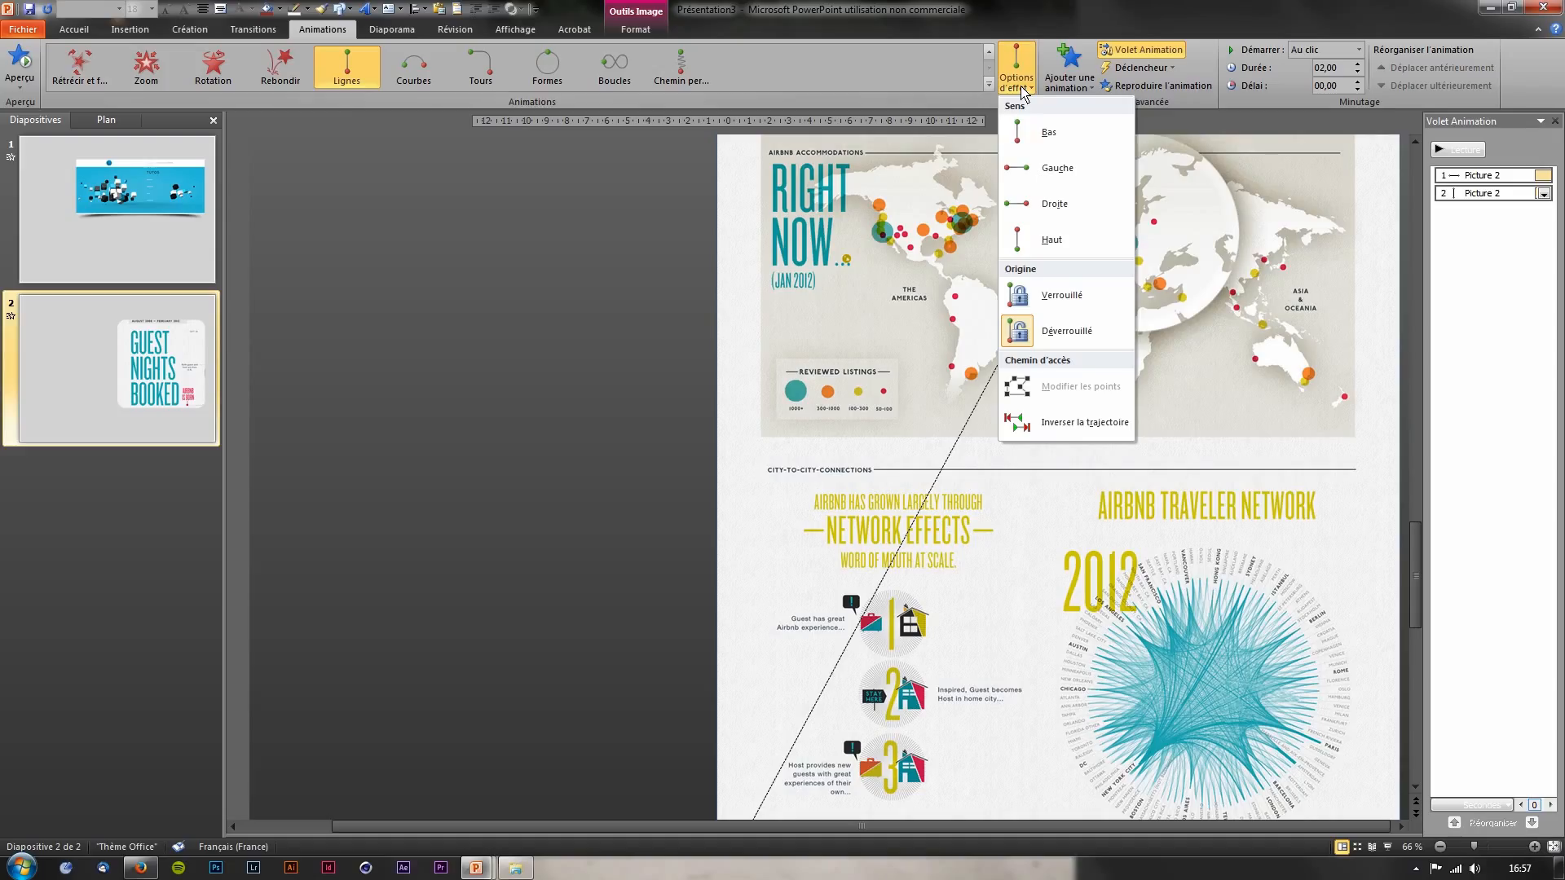
click(1070, 80)
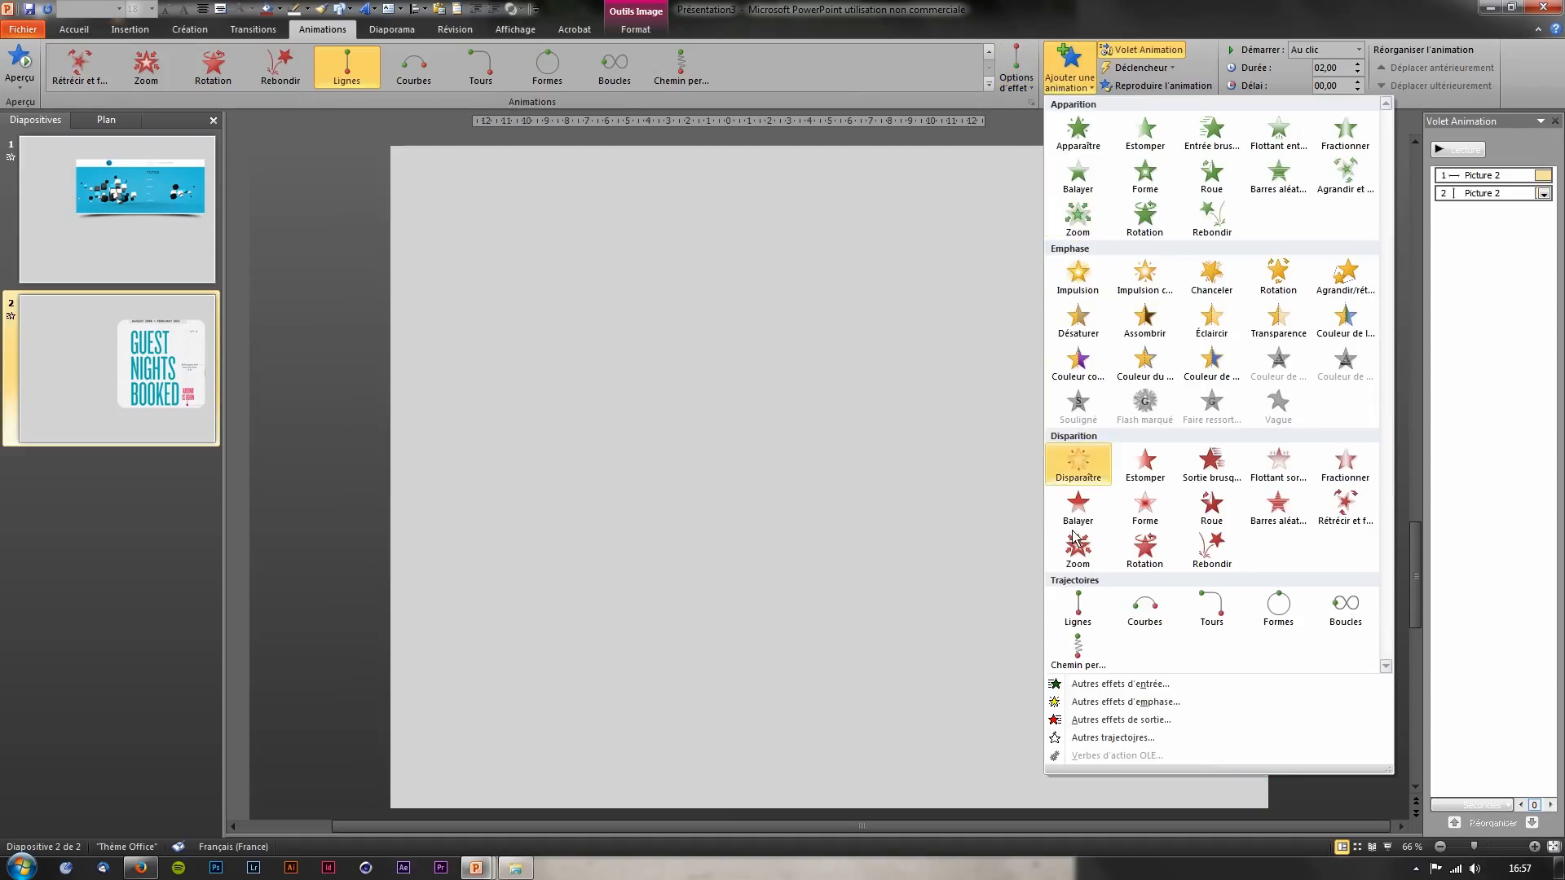
click(1080, 607)
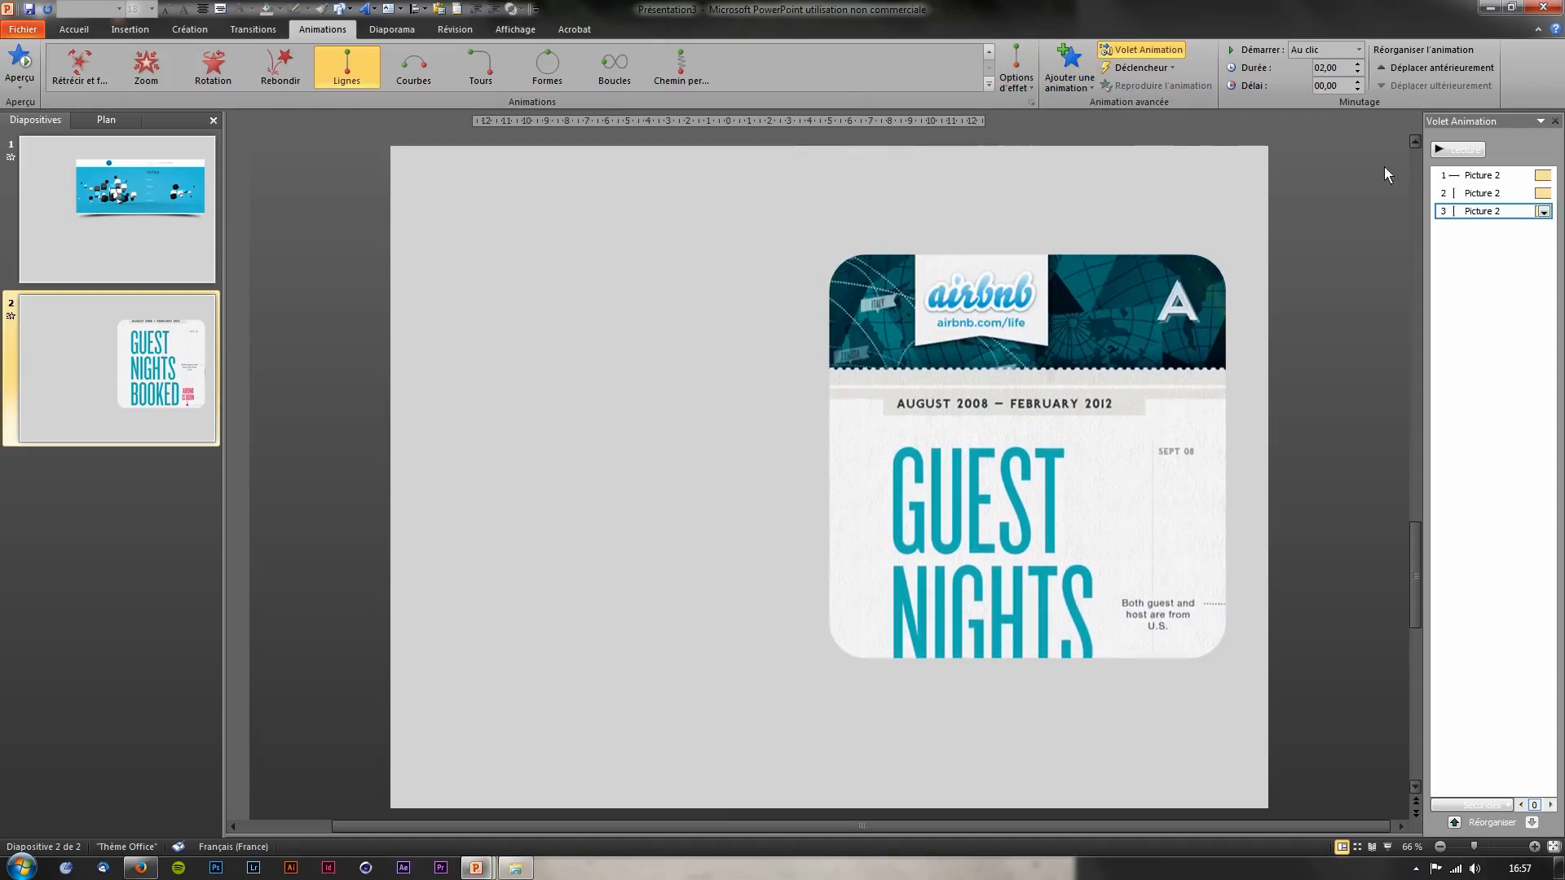
click(1019, 80)
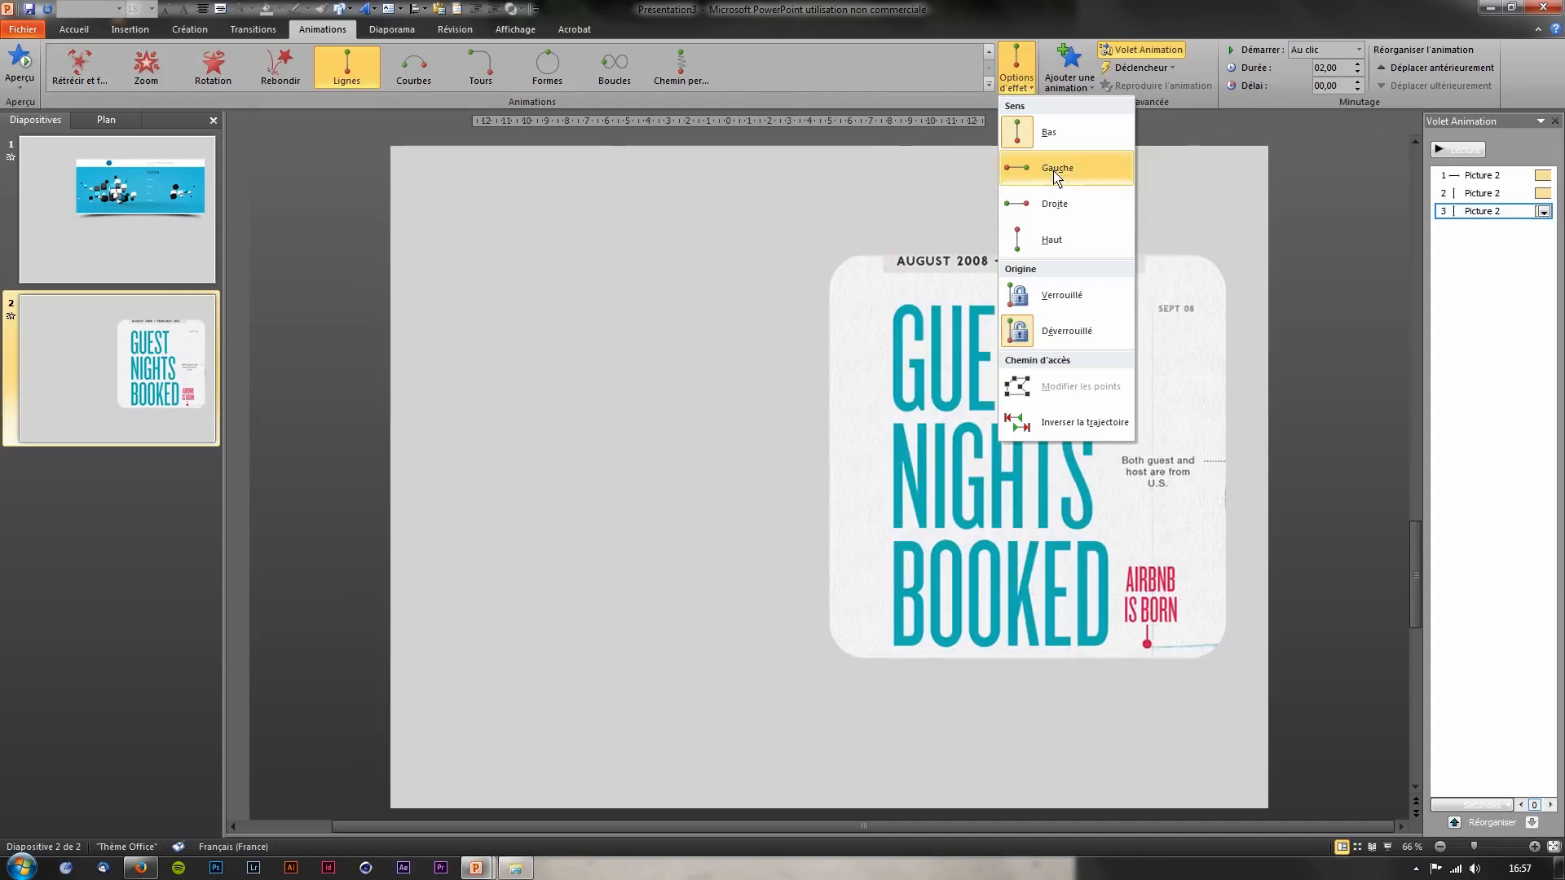
click(1058, 202)
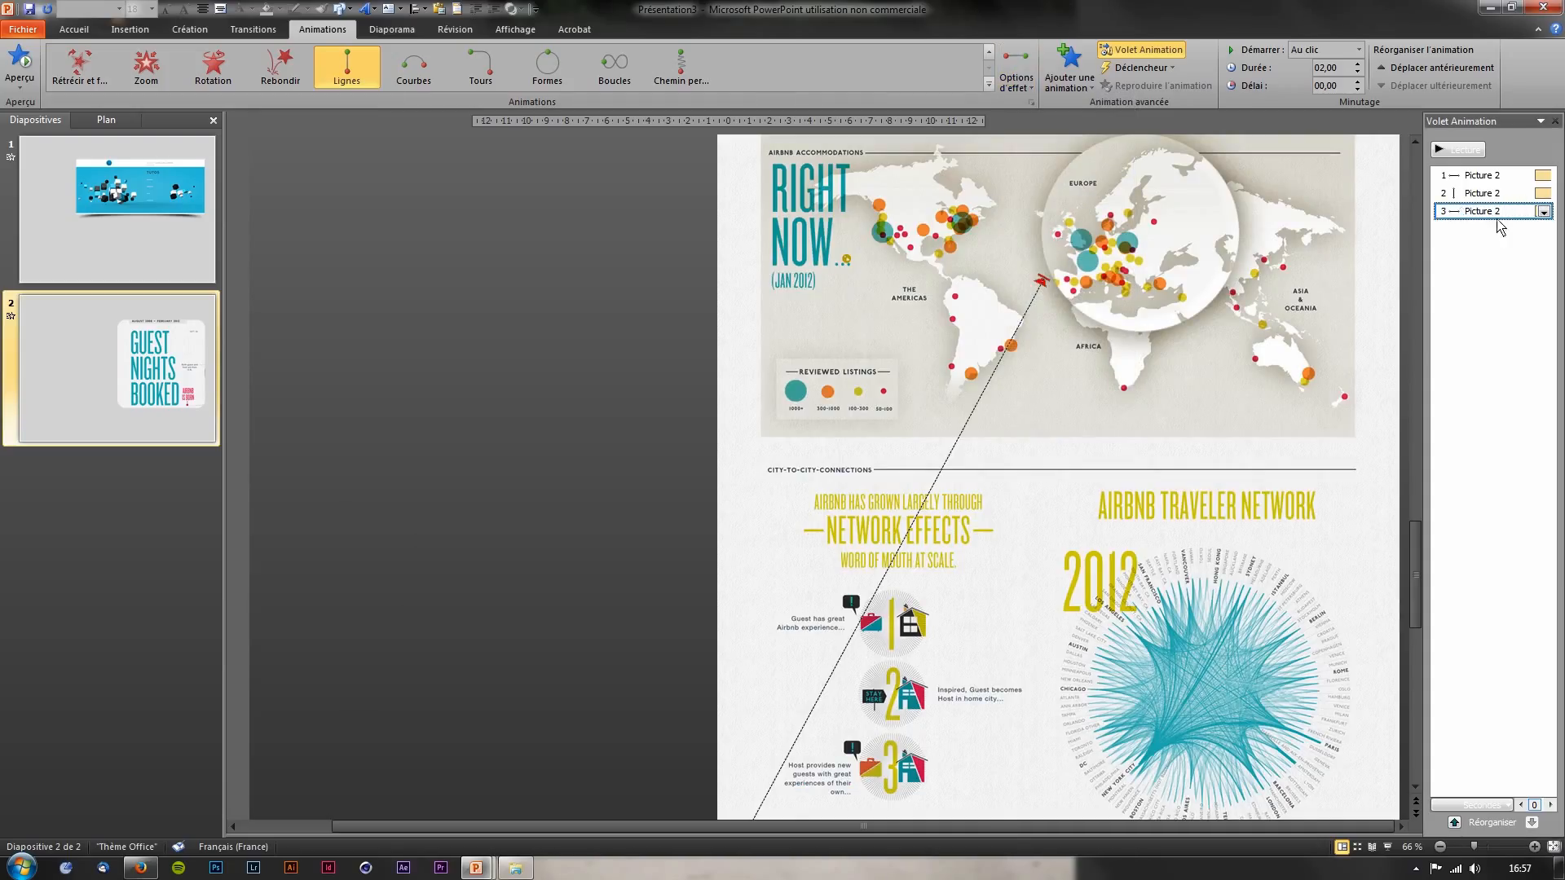
Start the third path at the second path's end point, extend it left to "(JAN 2012)", and preview the animations
click(1421, 711)
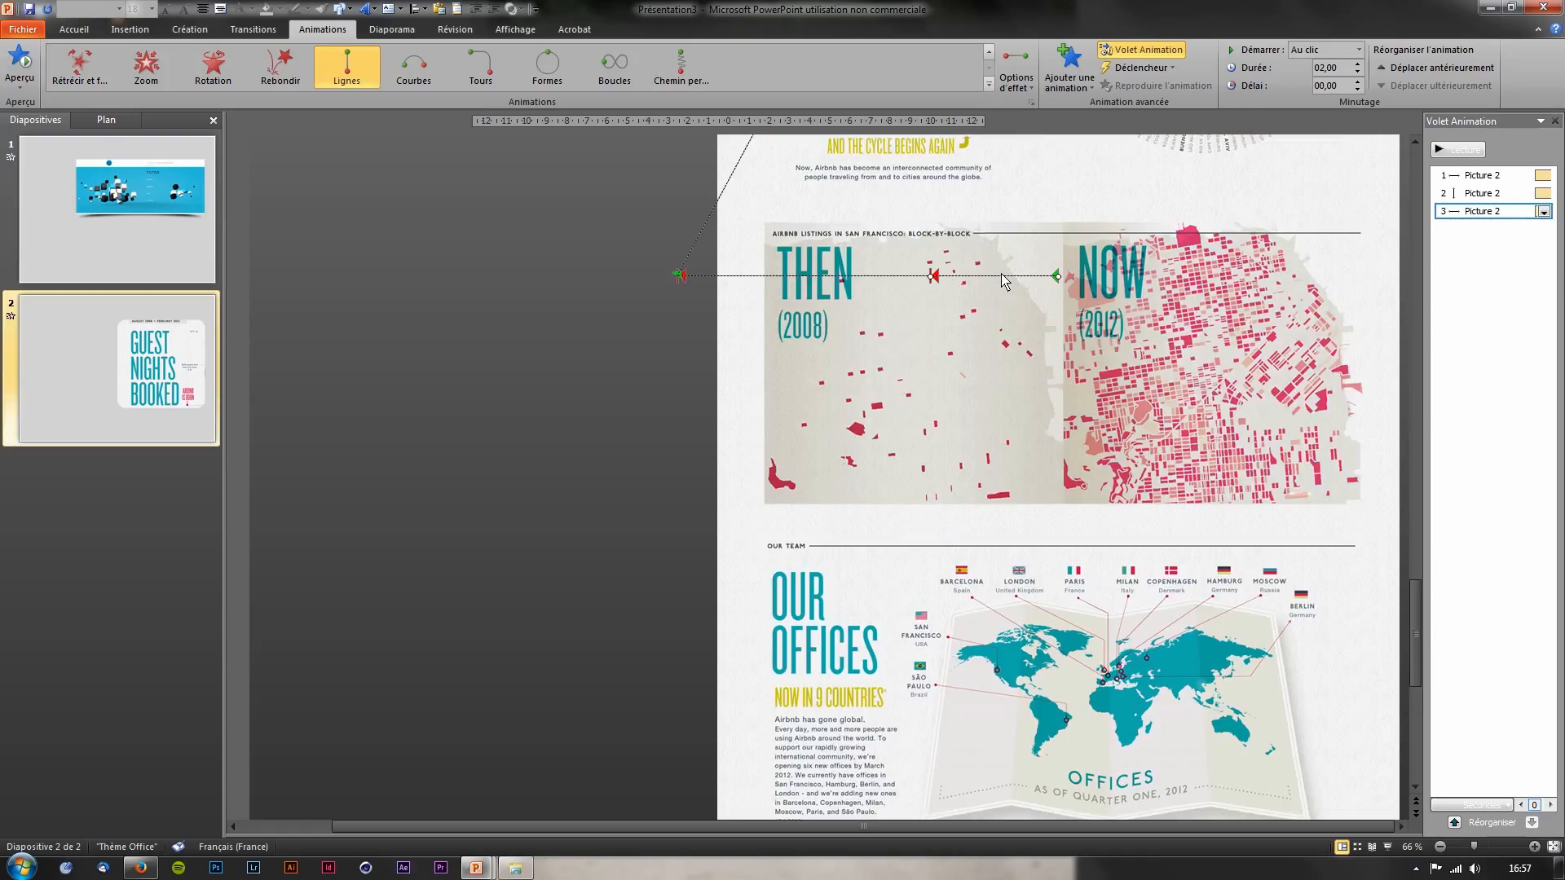
click(613, 439)
click(958, 279)
click(958, 279)
drag(1416, 632, 1418, 591)
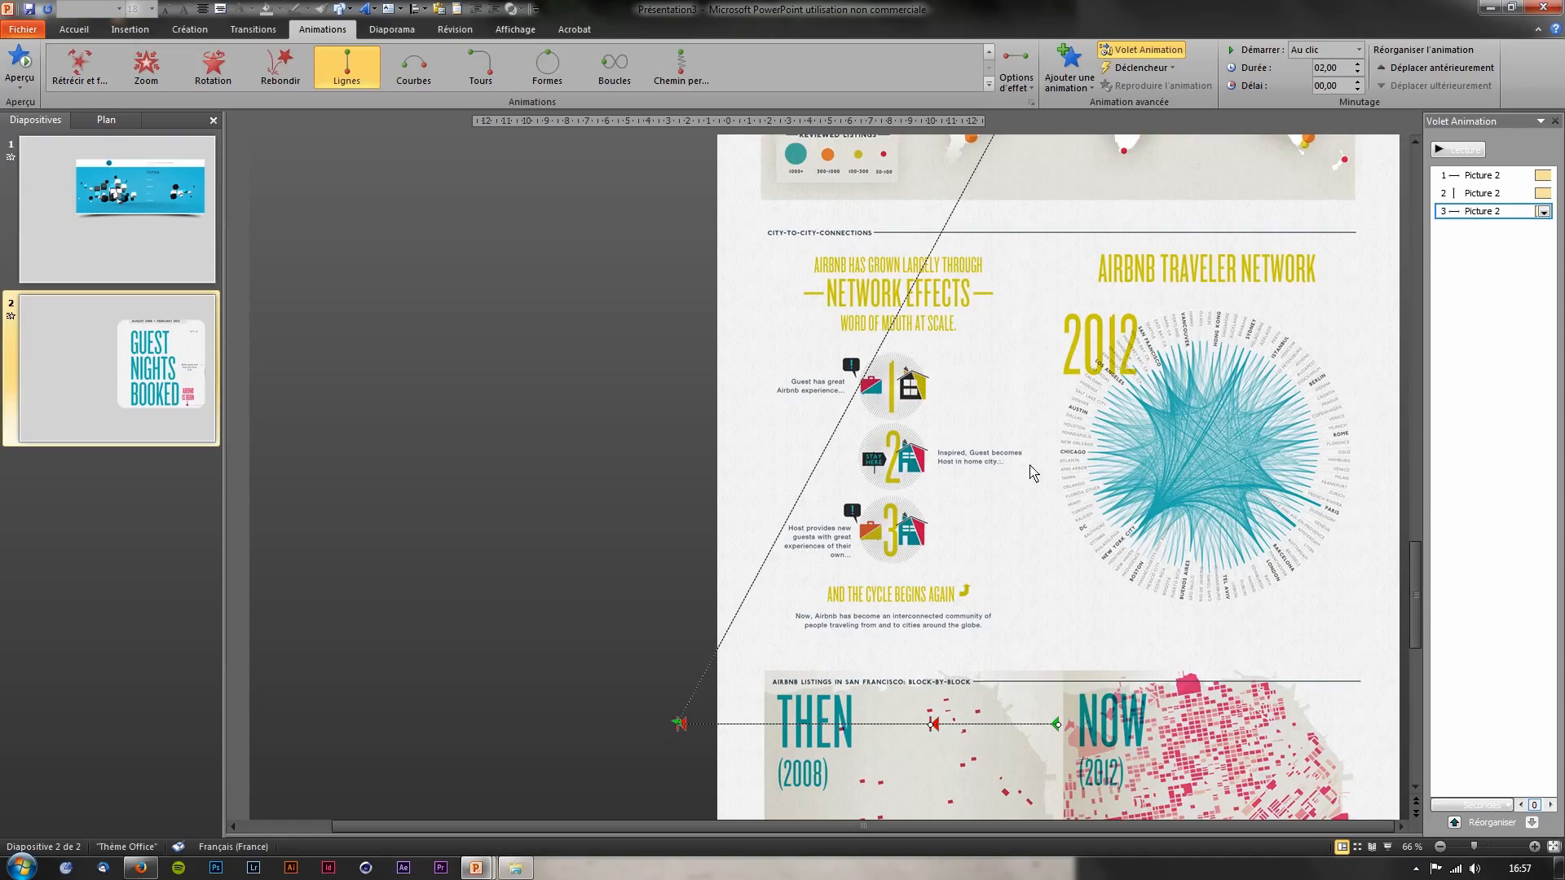
drag(1423, 587, 1423, 547)
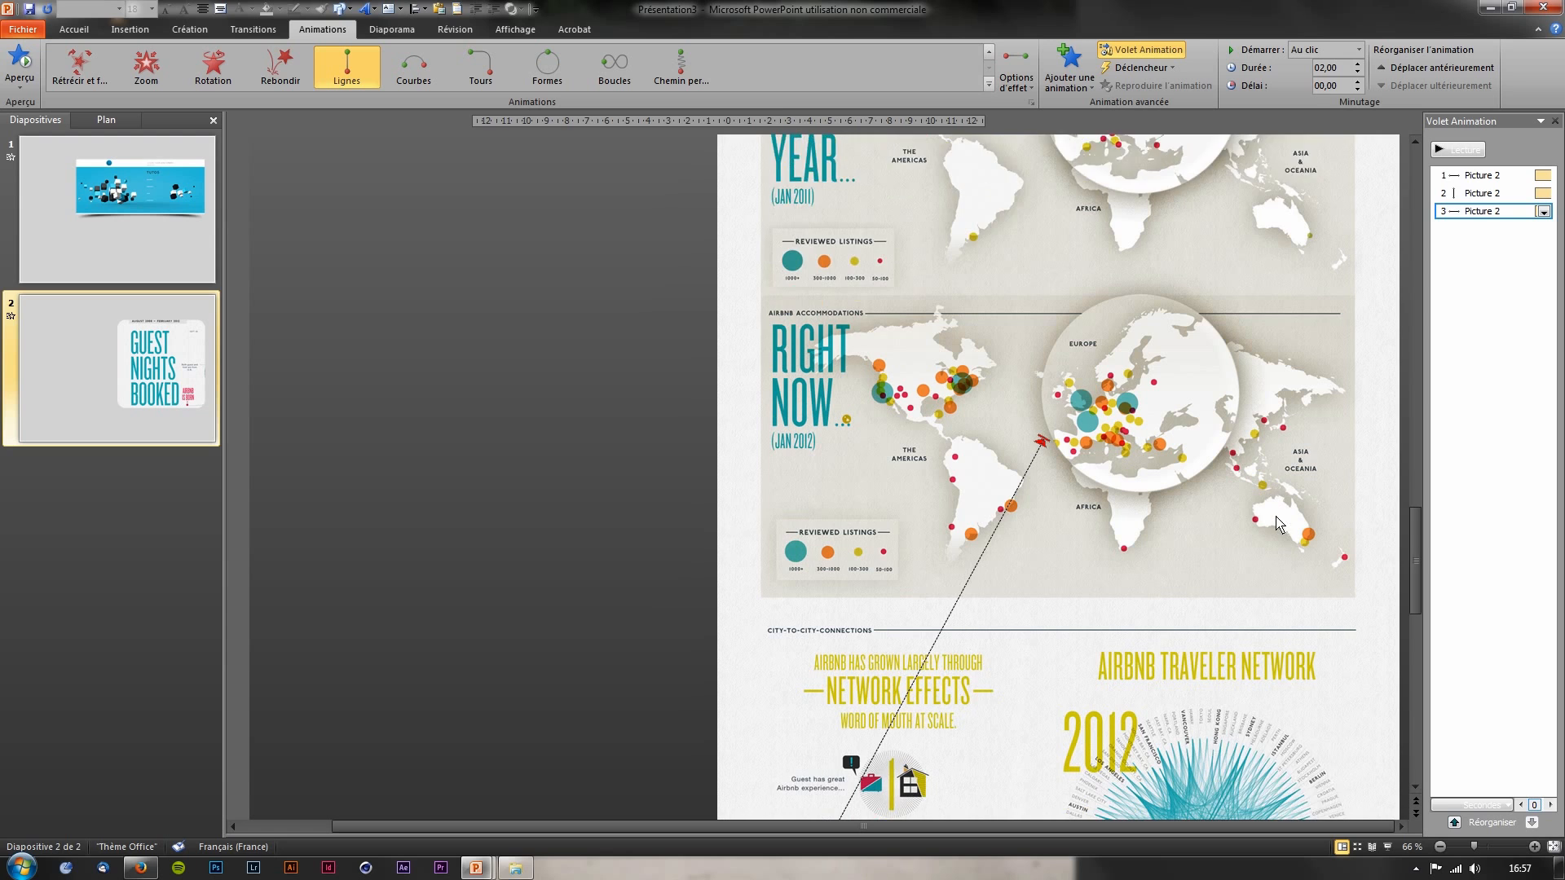
scroll(1278, 524, down, 2)
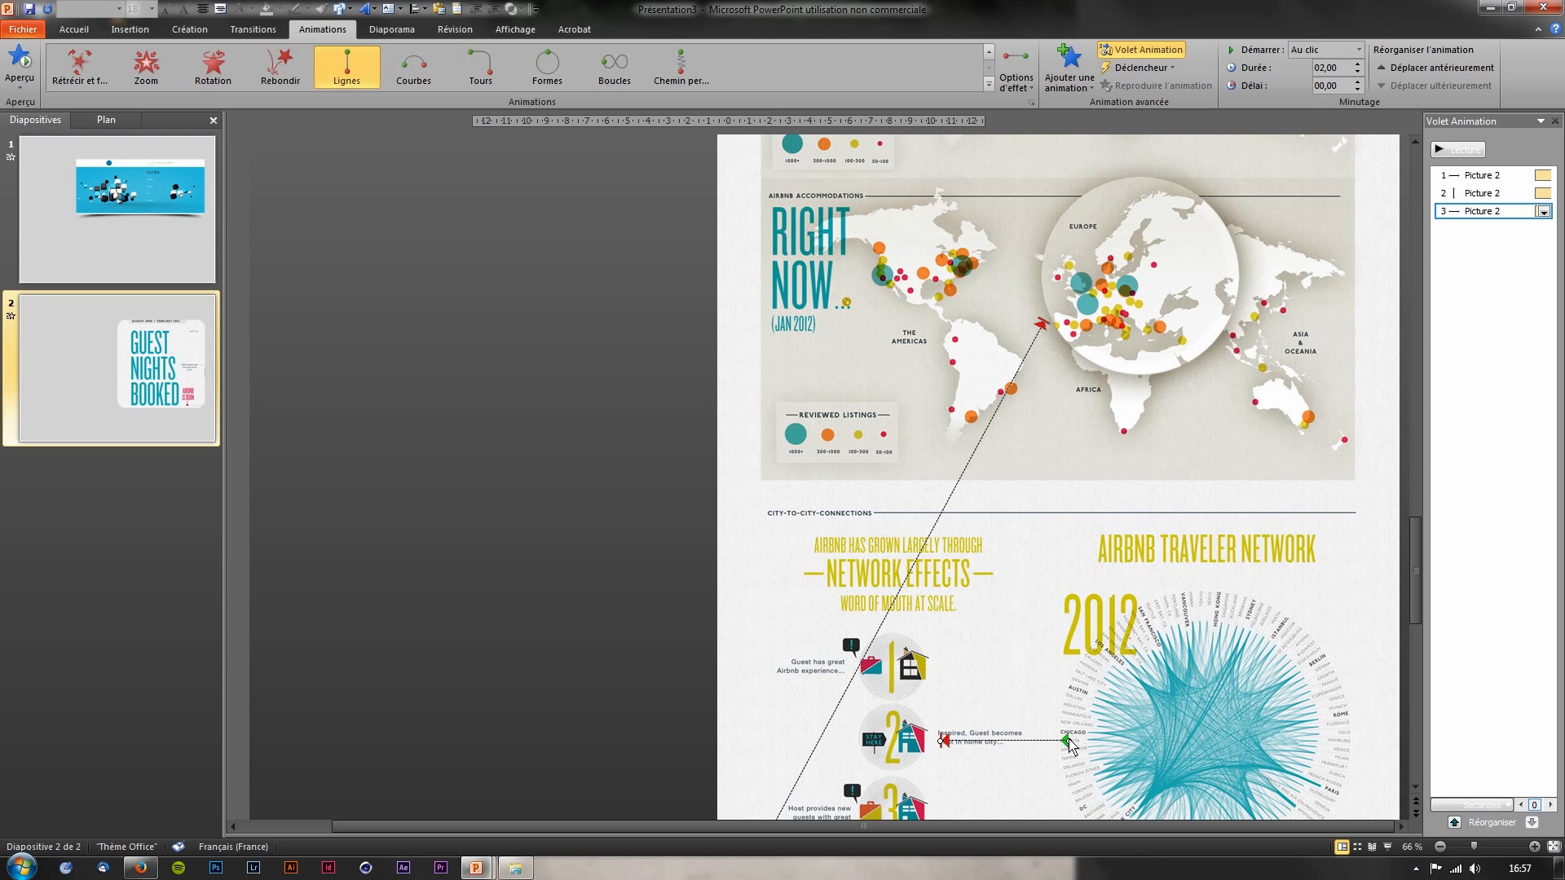
drag(971, 356, 775, 330)
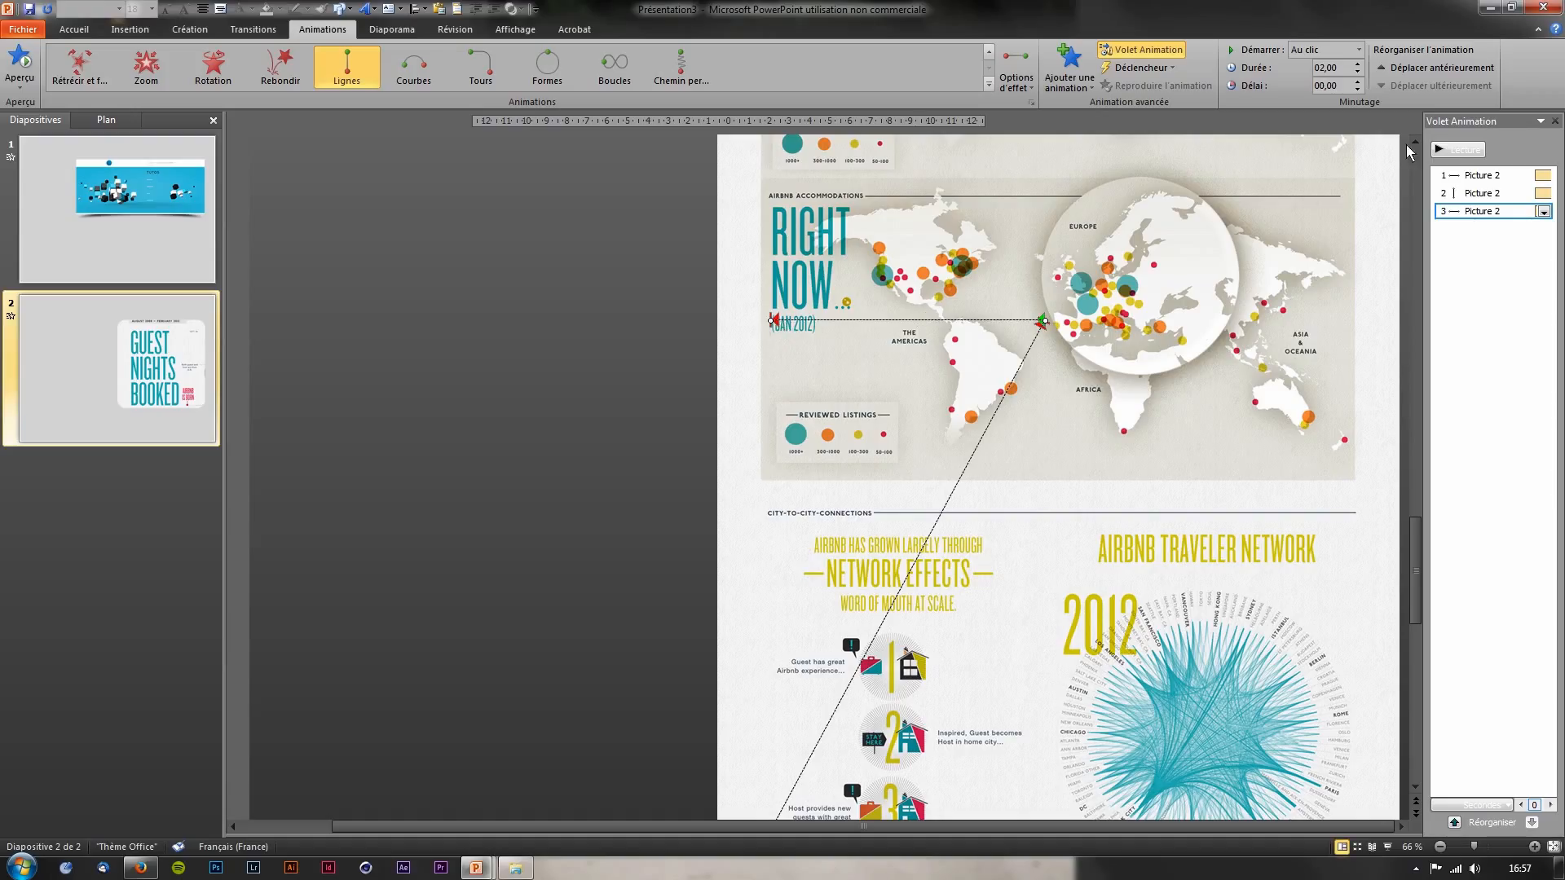
click(1459, 151)
Set the third motion path to start after the previous animation
click(1490, 194)
right_click(1491, 196)
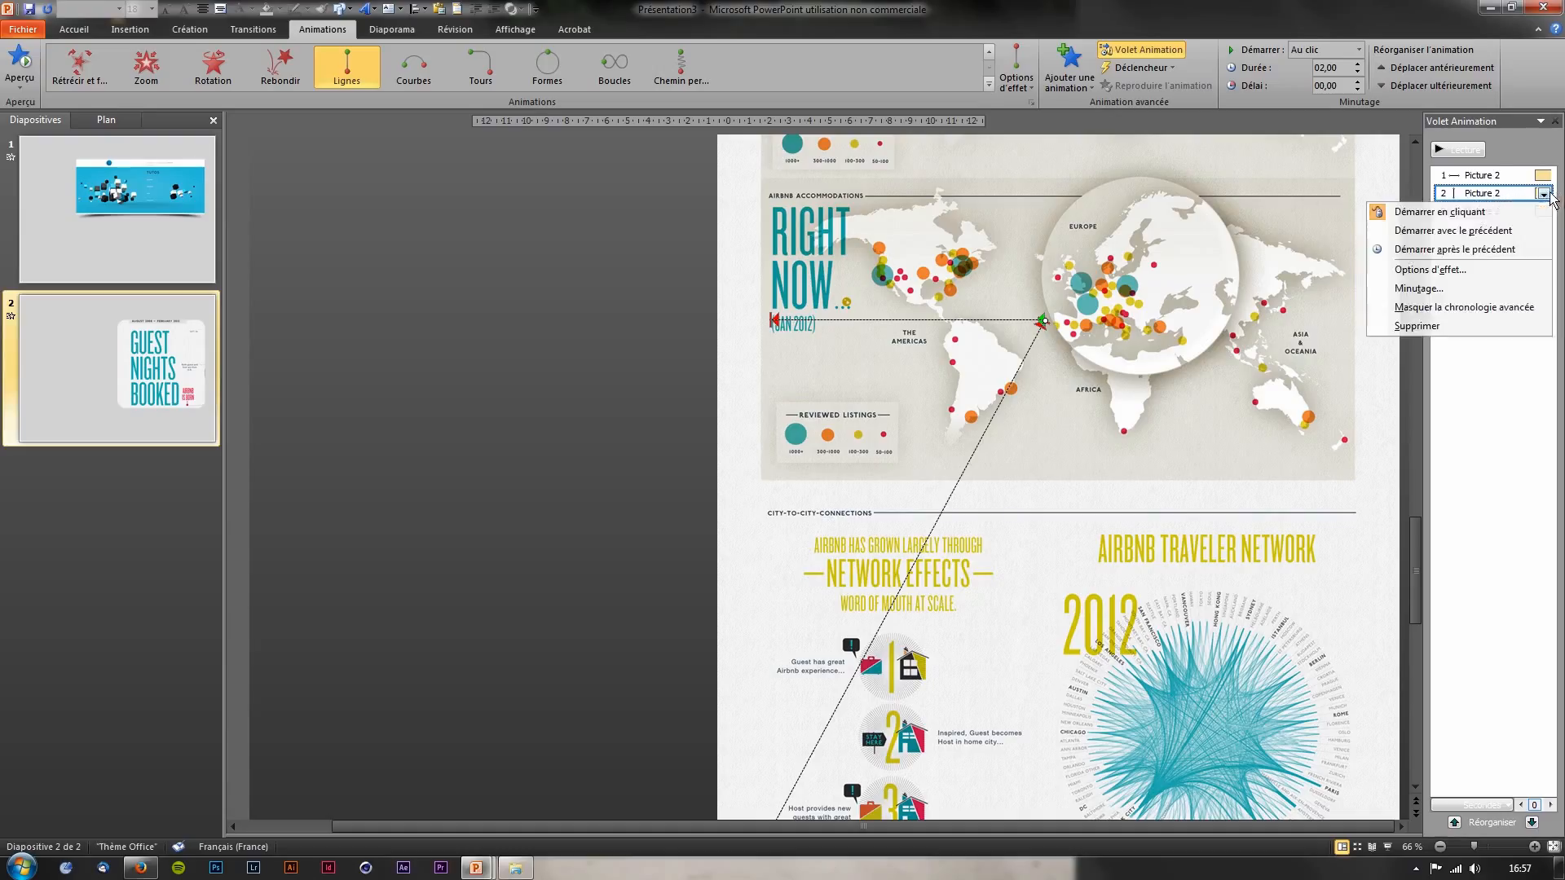
click(1500, 214)
click(1544, 212)
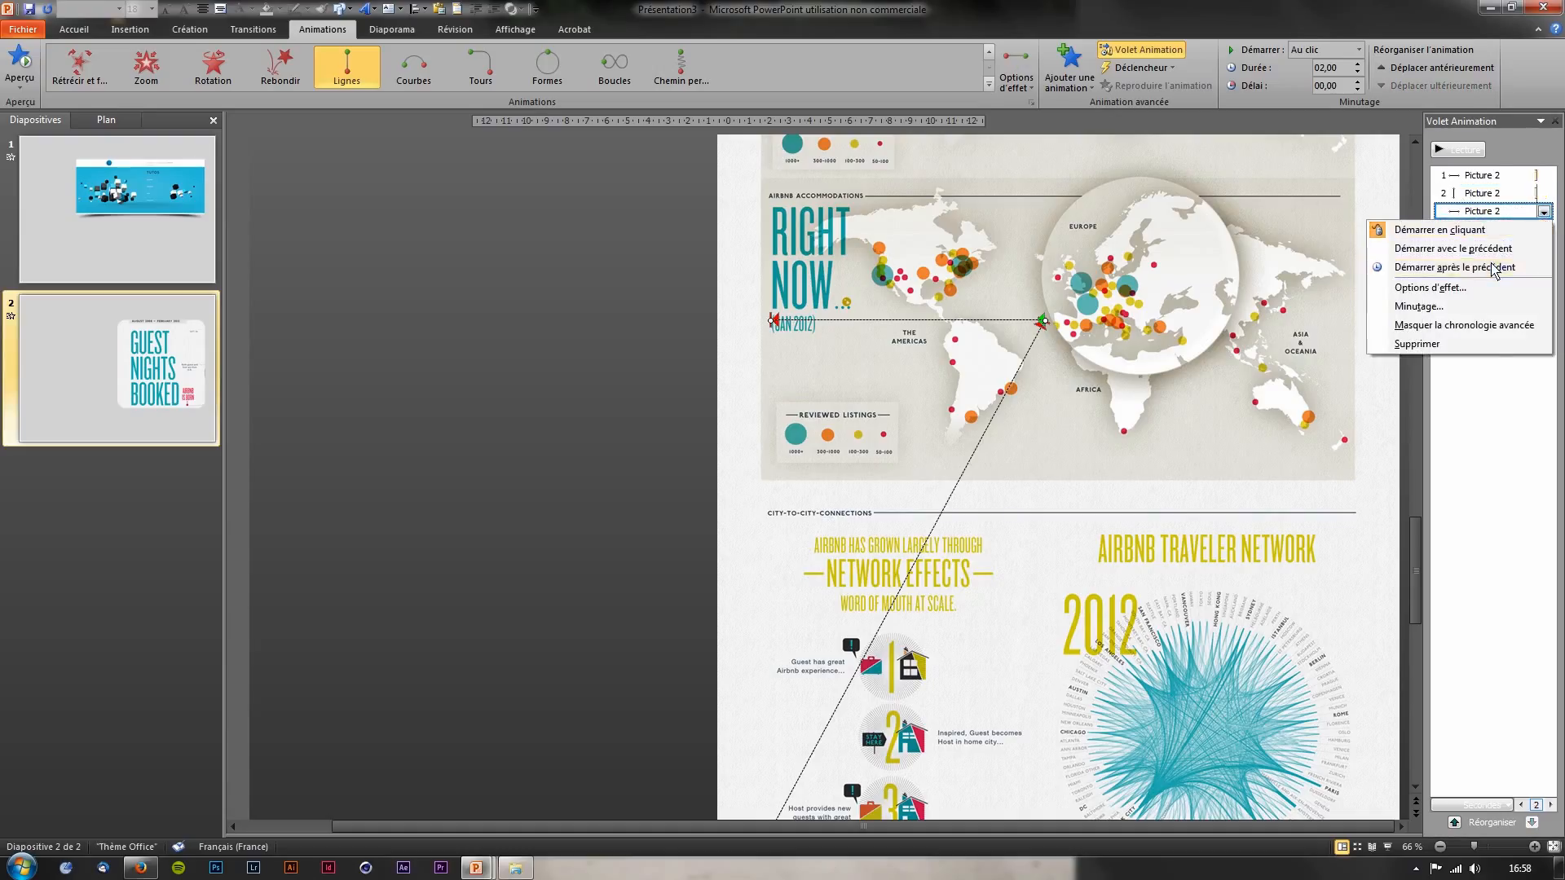
click(1495, 267)
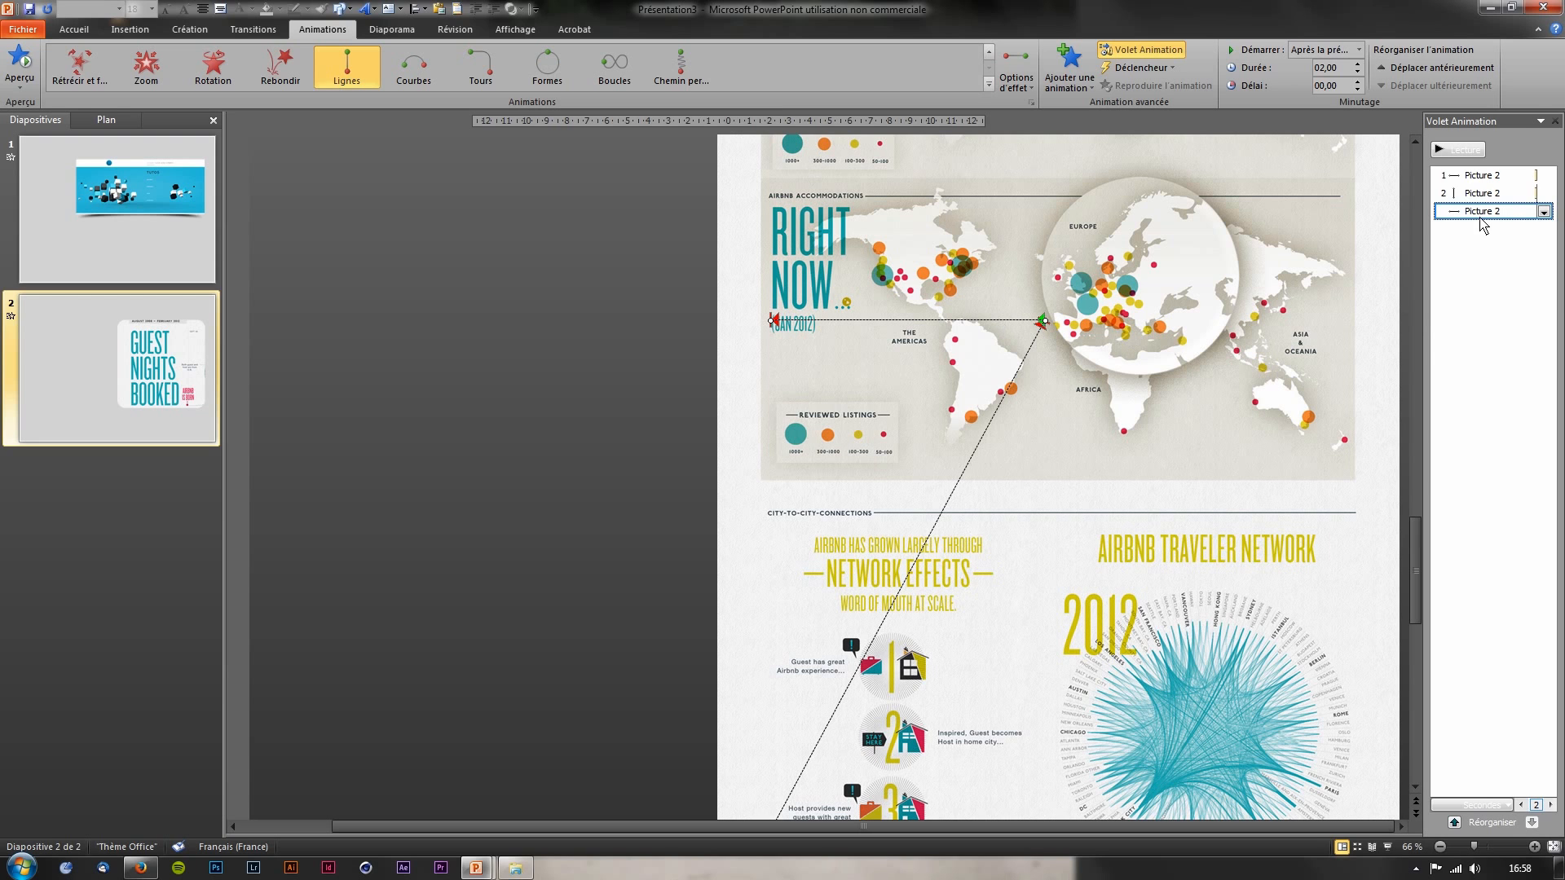
Set the third path's duration to 5 seconds (très lent) and edit its smooth start and smooth end times
right_click(1481, 217)
click(1466, 287)
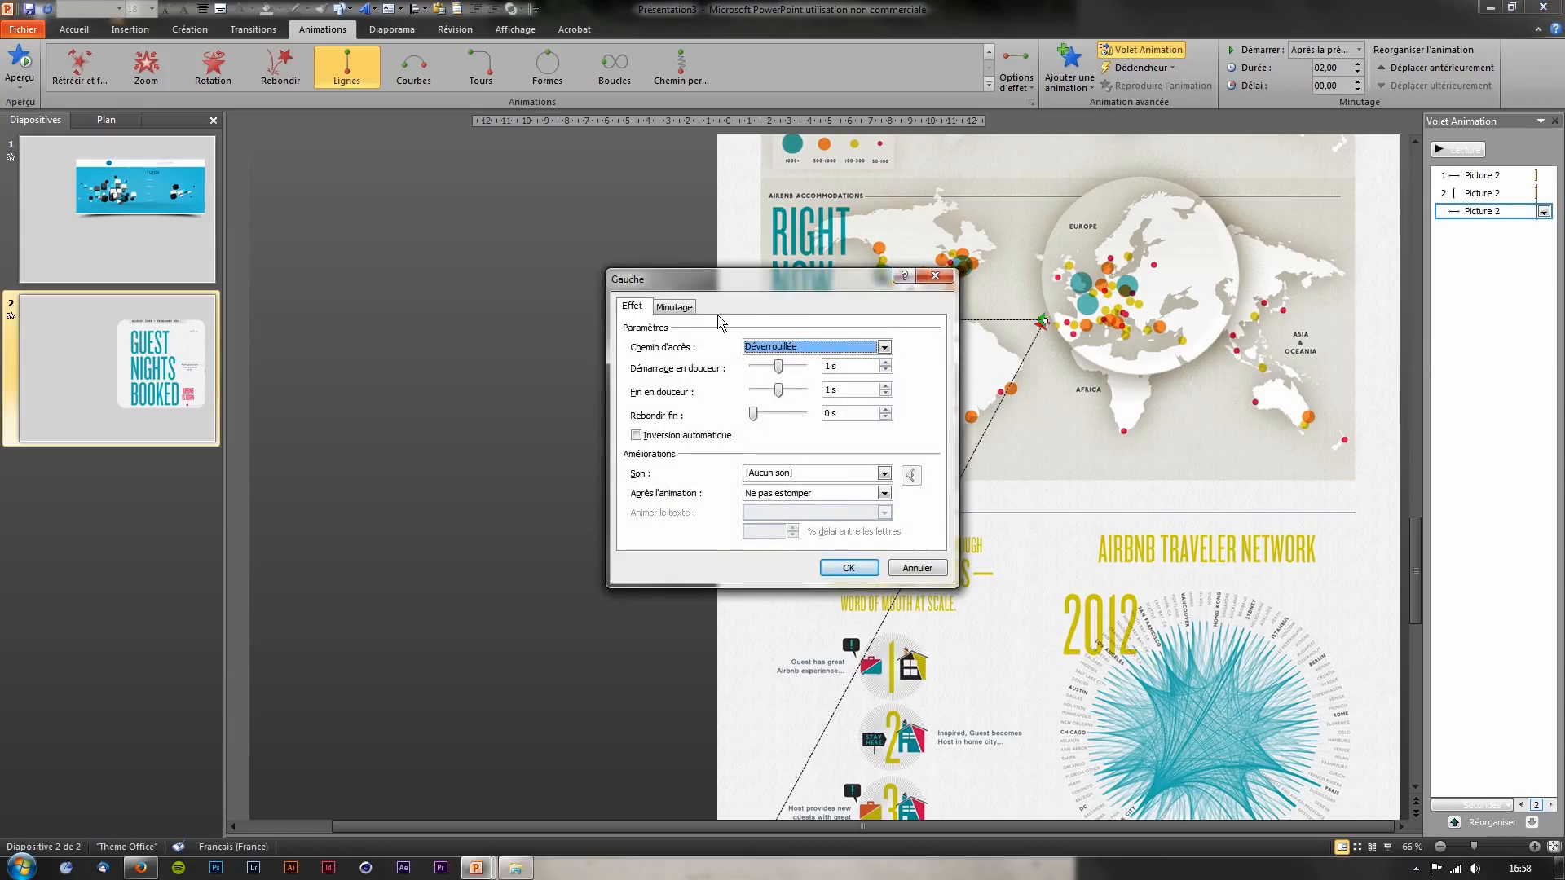
click(693, 315)
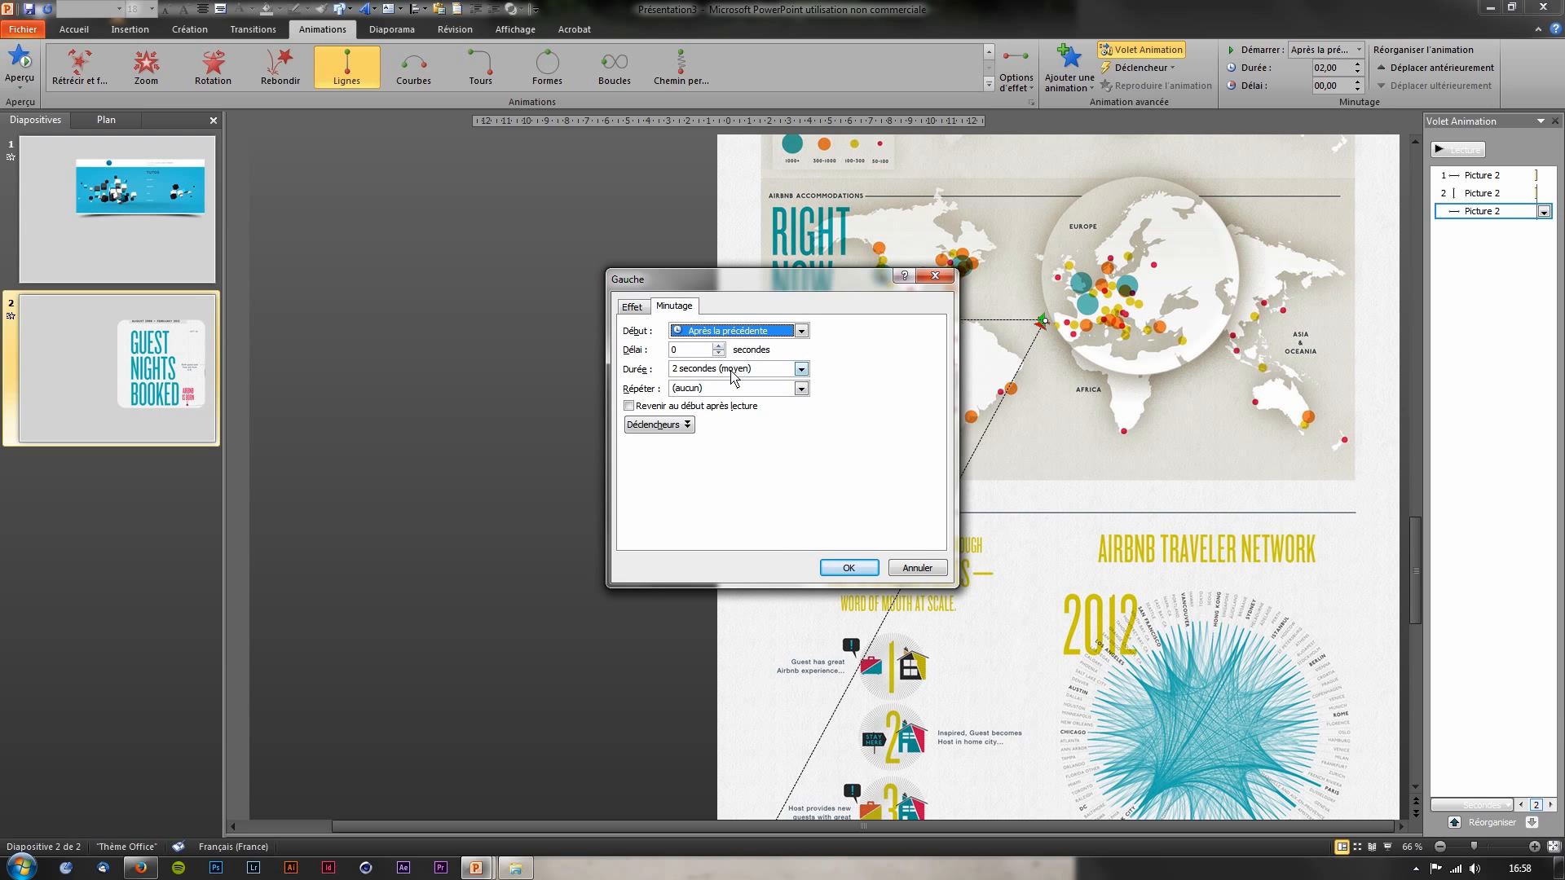
click(801, 370)
click(773, 383)
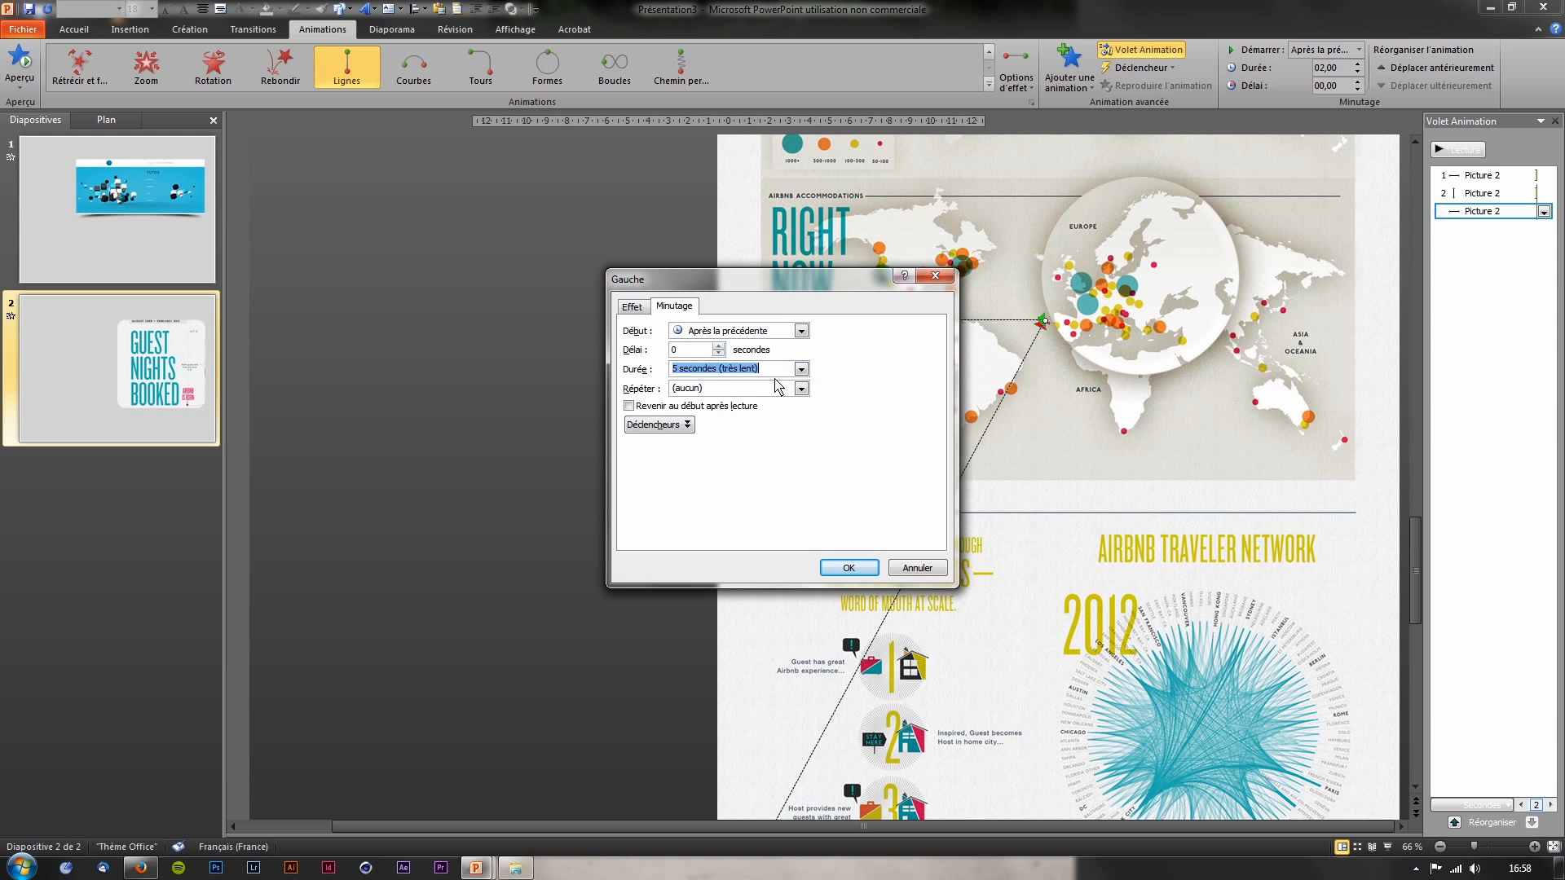
click(652, 316)
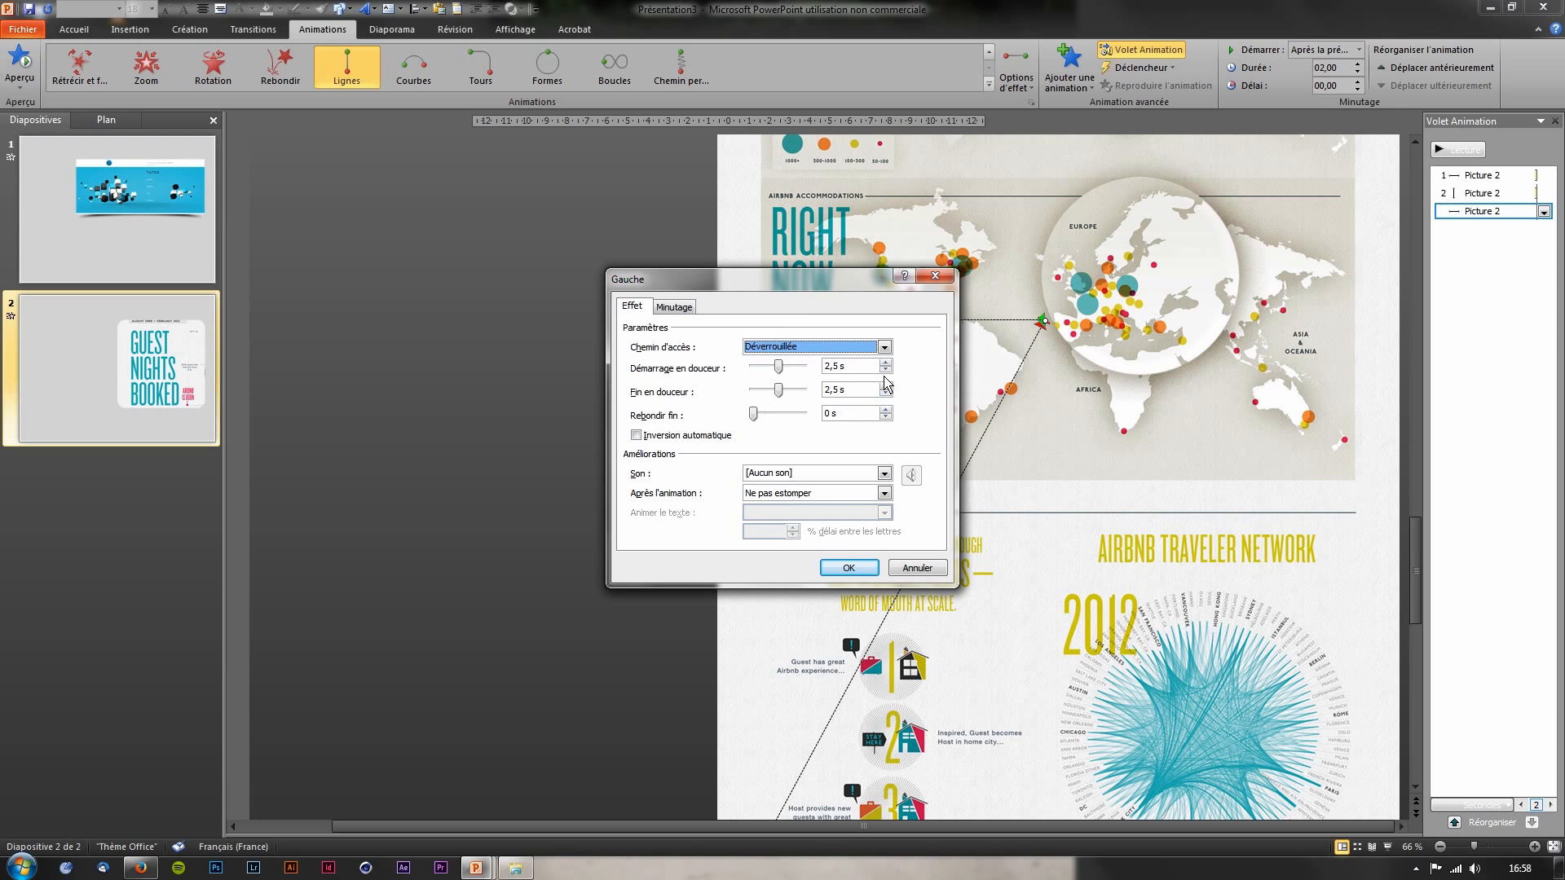
click(782, 368)
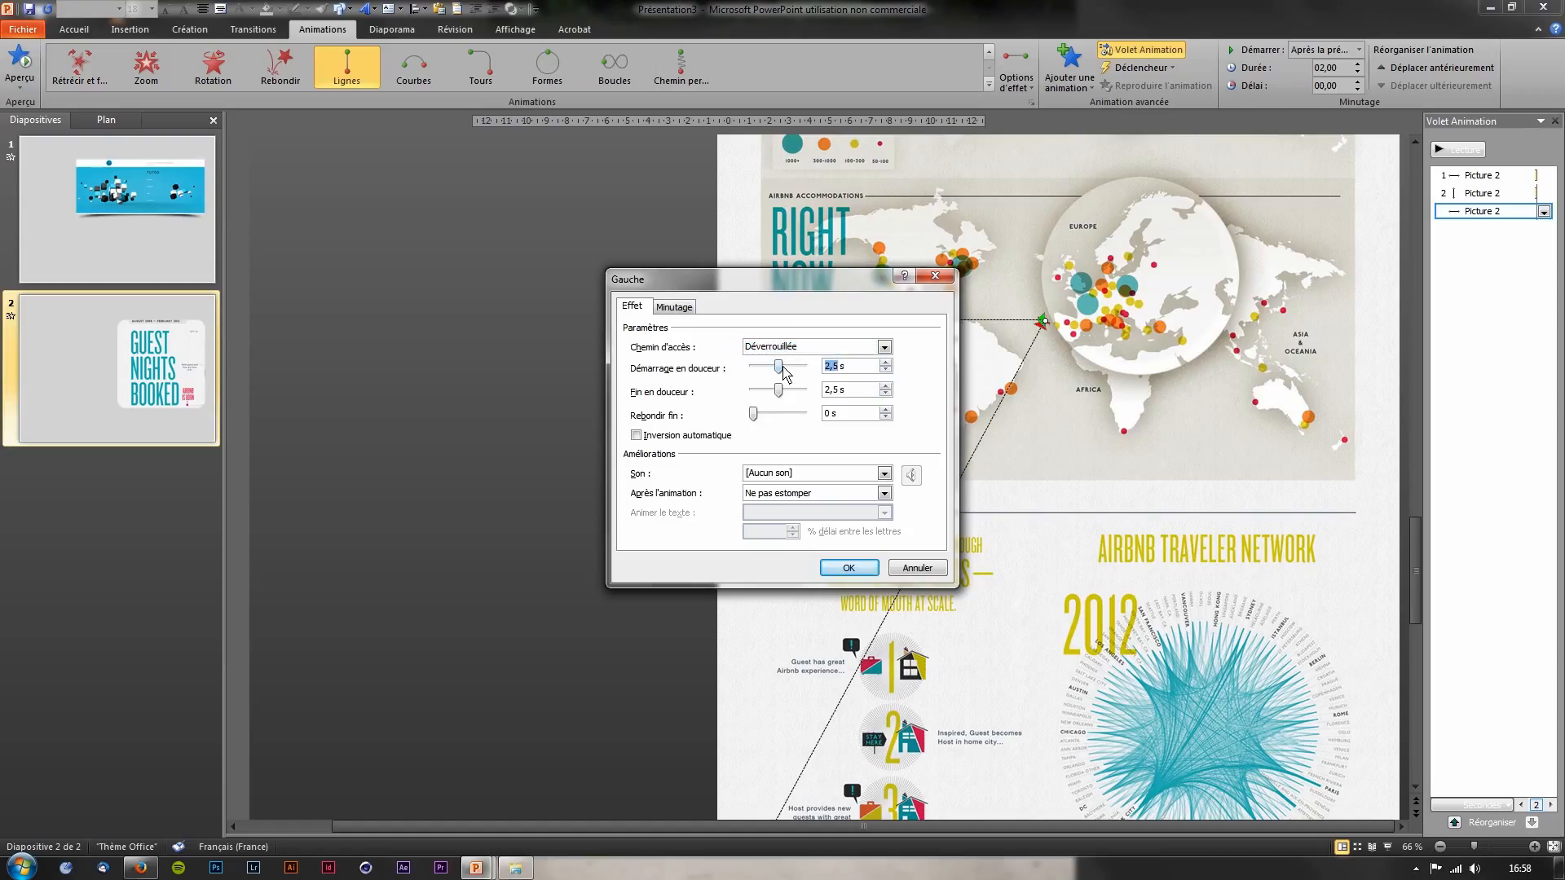
double_click(840, 393)
click(848, 568)
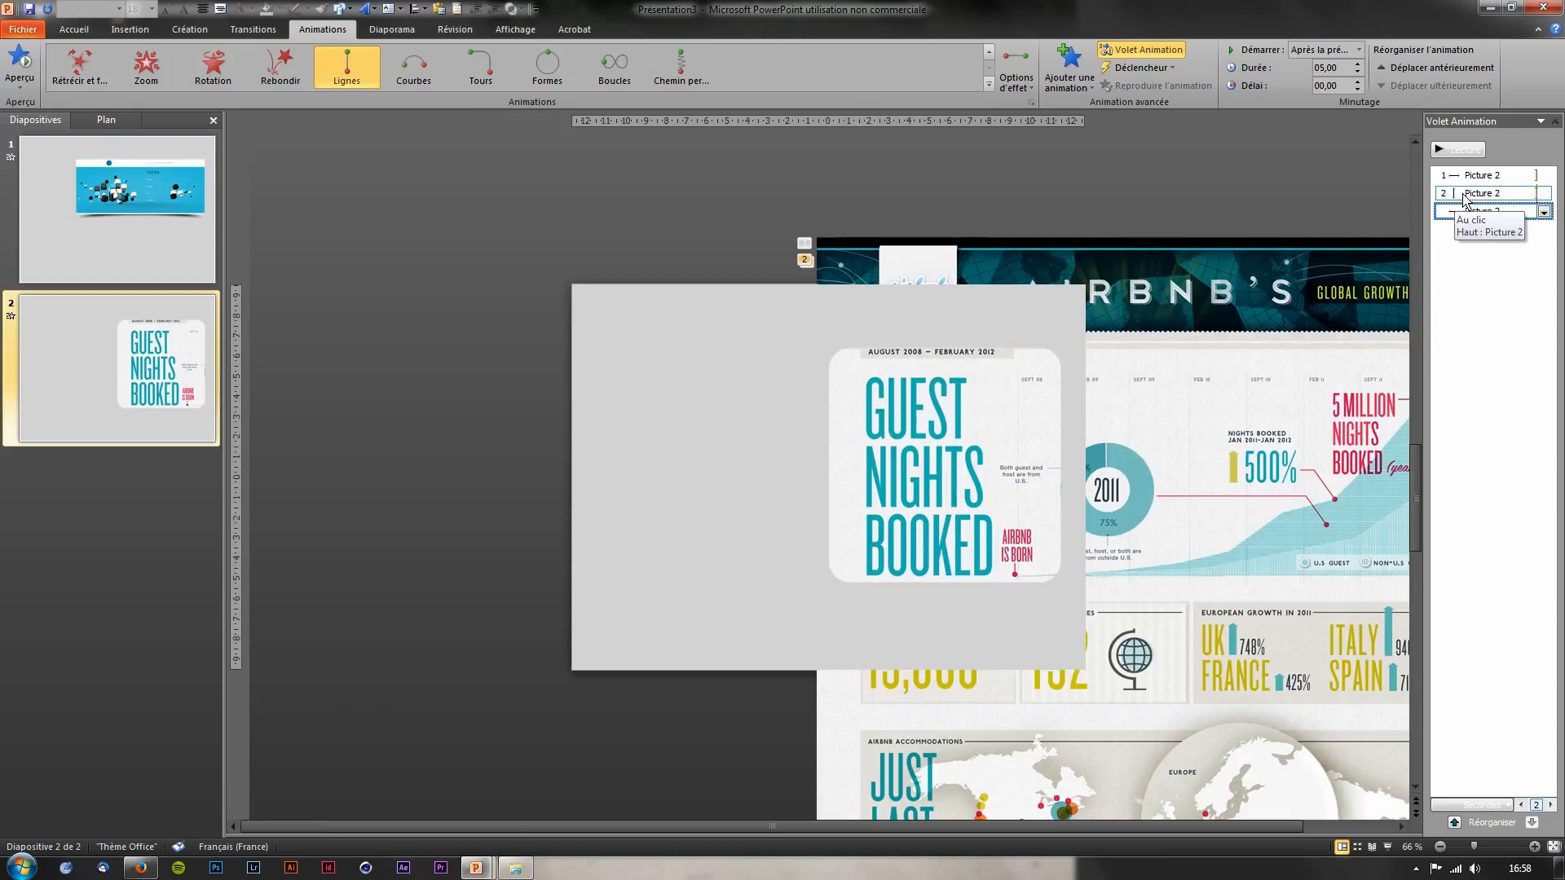
Play slide 2 as a slide show to check the chained movements through the window, and return to editing
key(shift+F5)
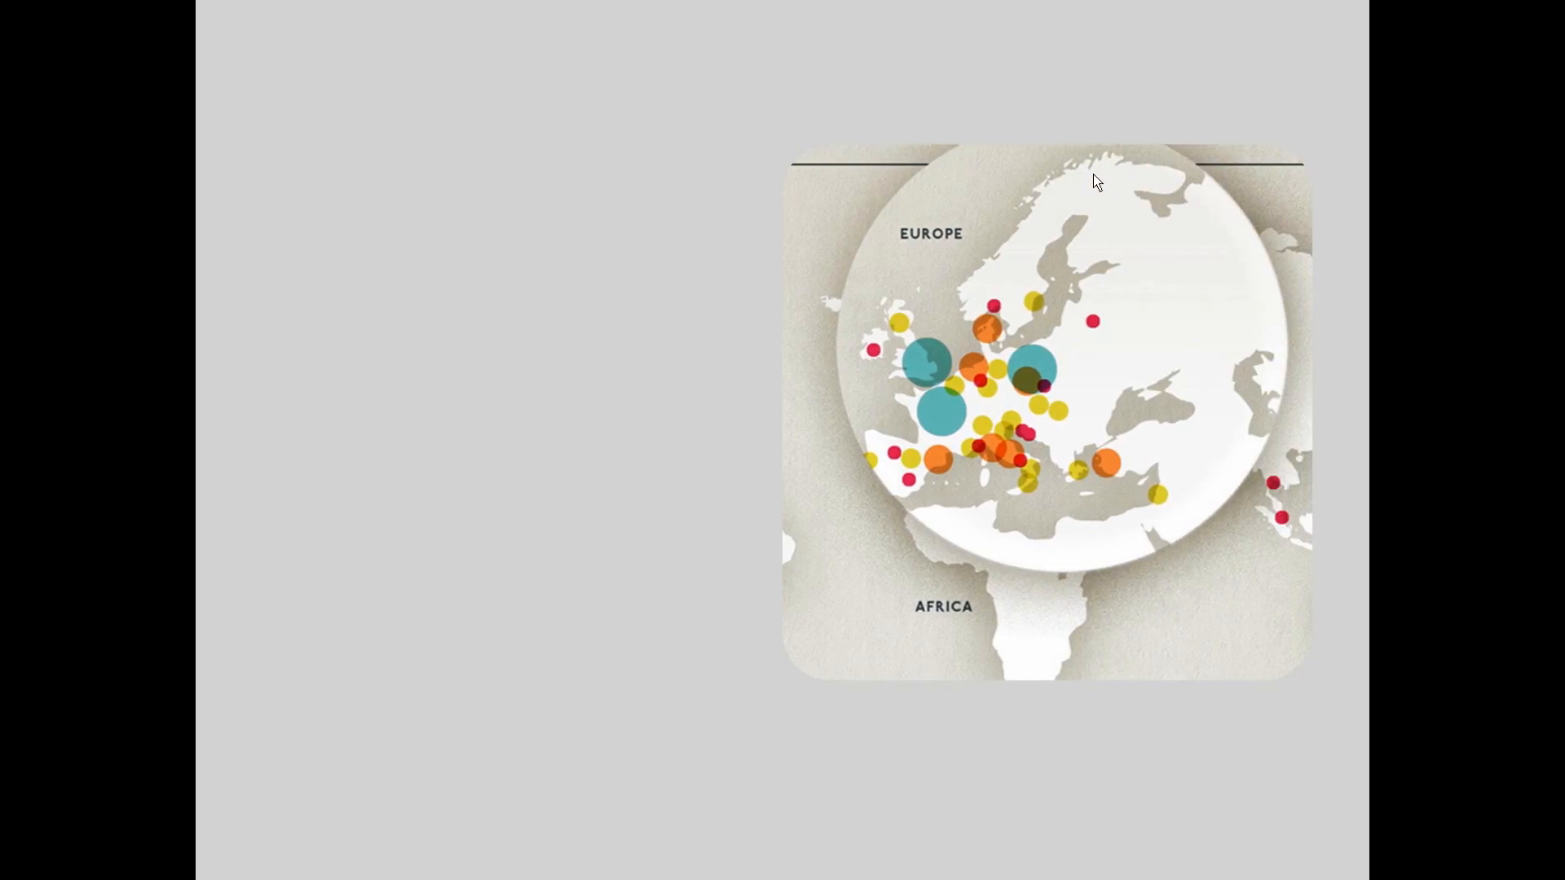
key(Escape)
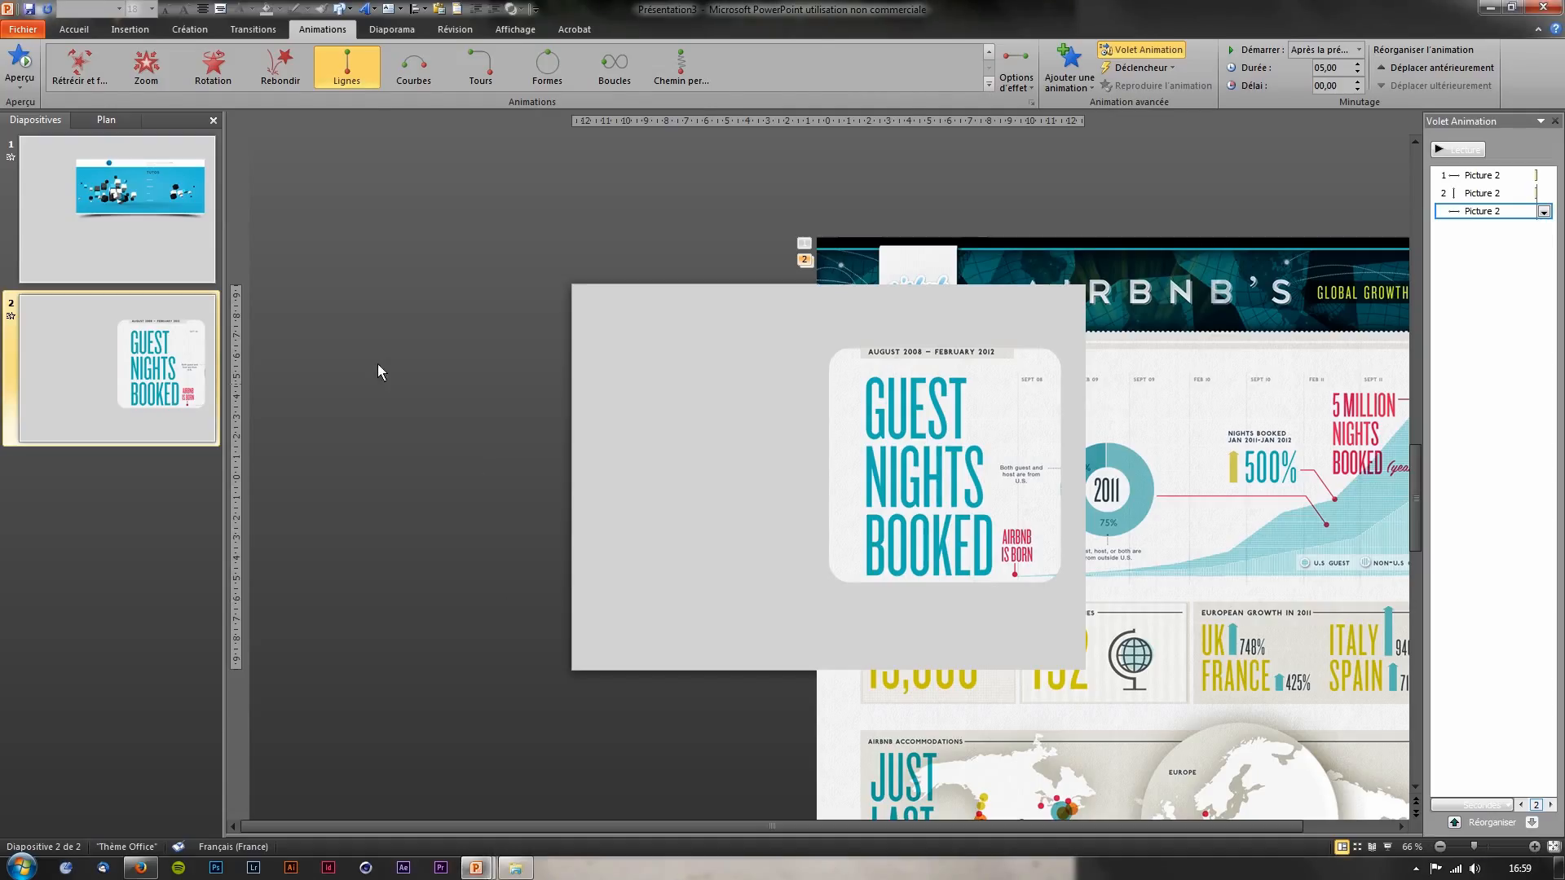
Insert a text box in the empty grey area beside the window on slide 2
click(129, 29)
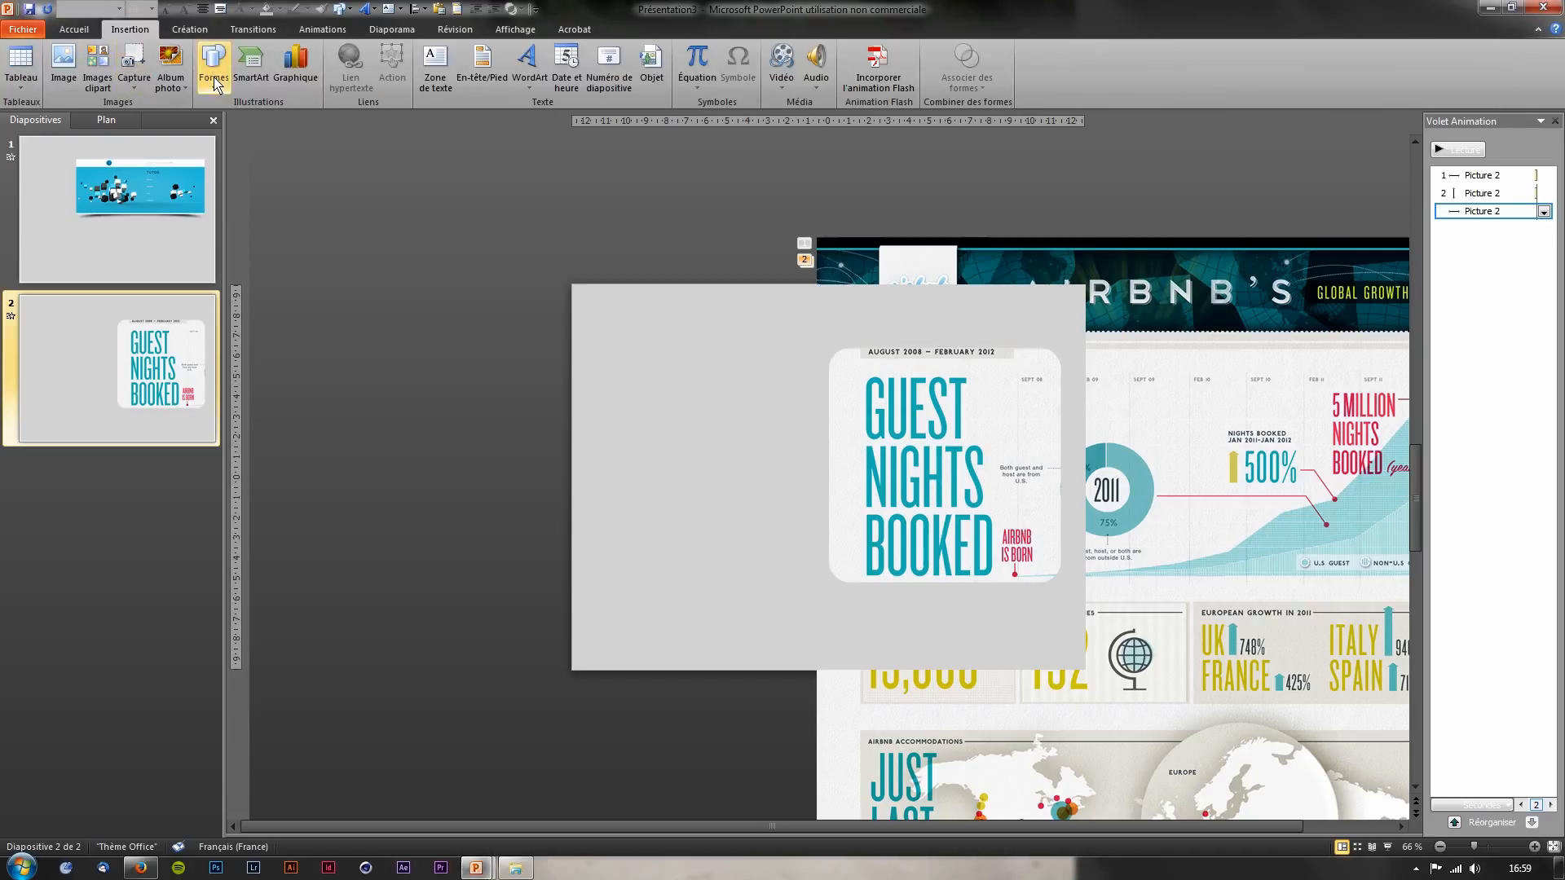
click(436, 66)
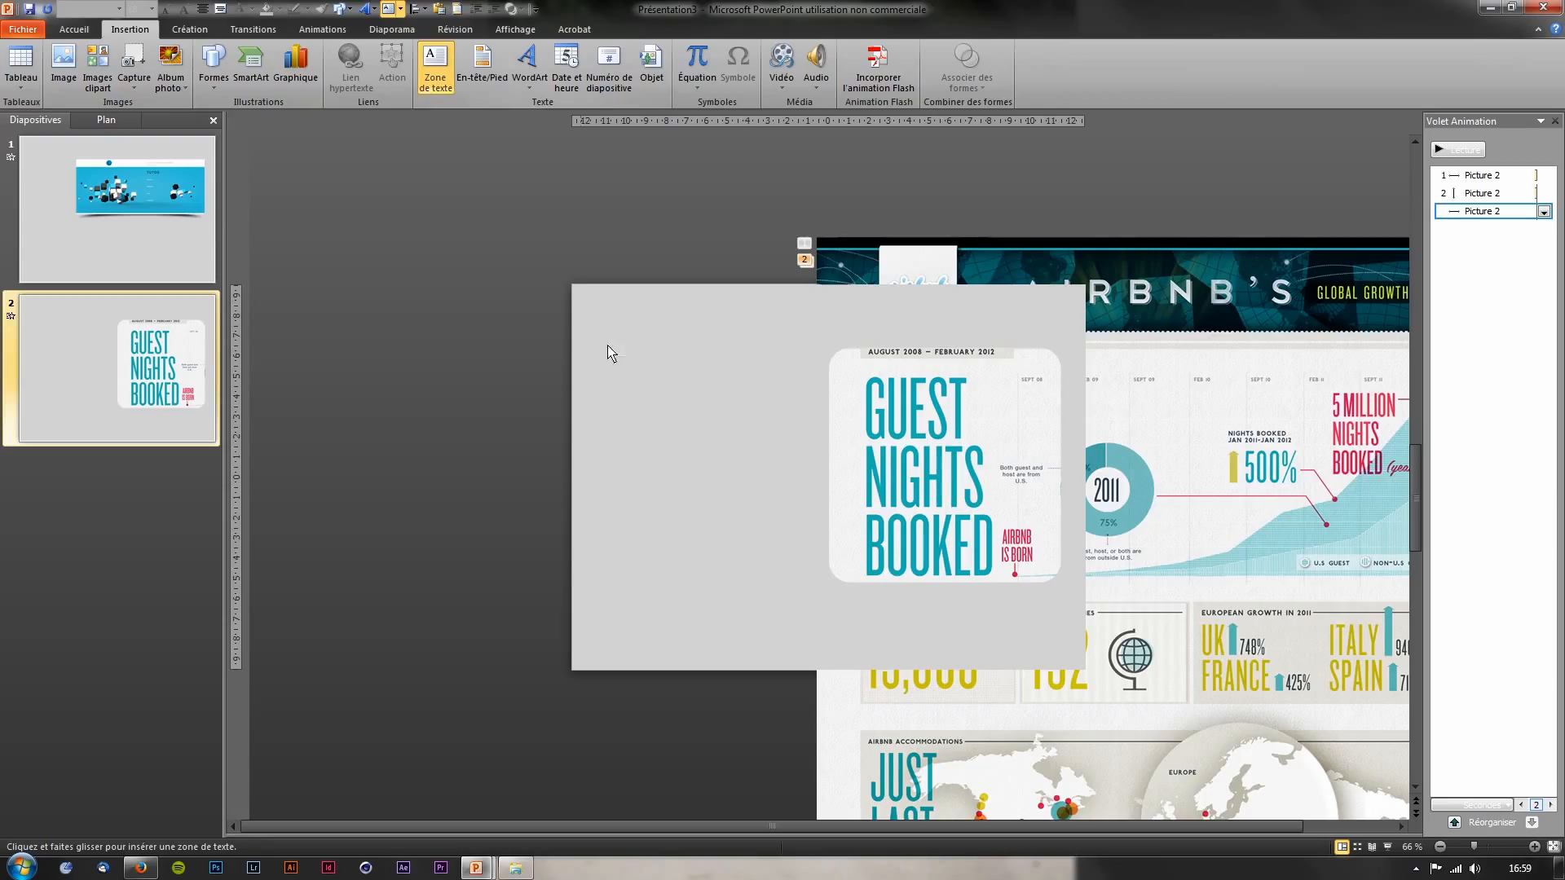
drag(611, 348, 813, 582)
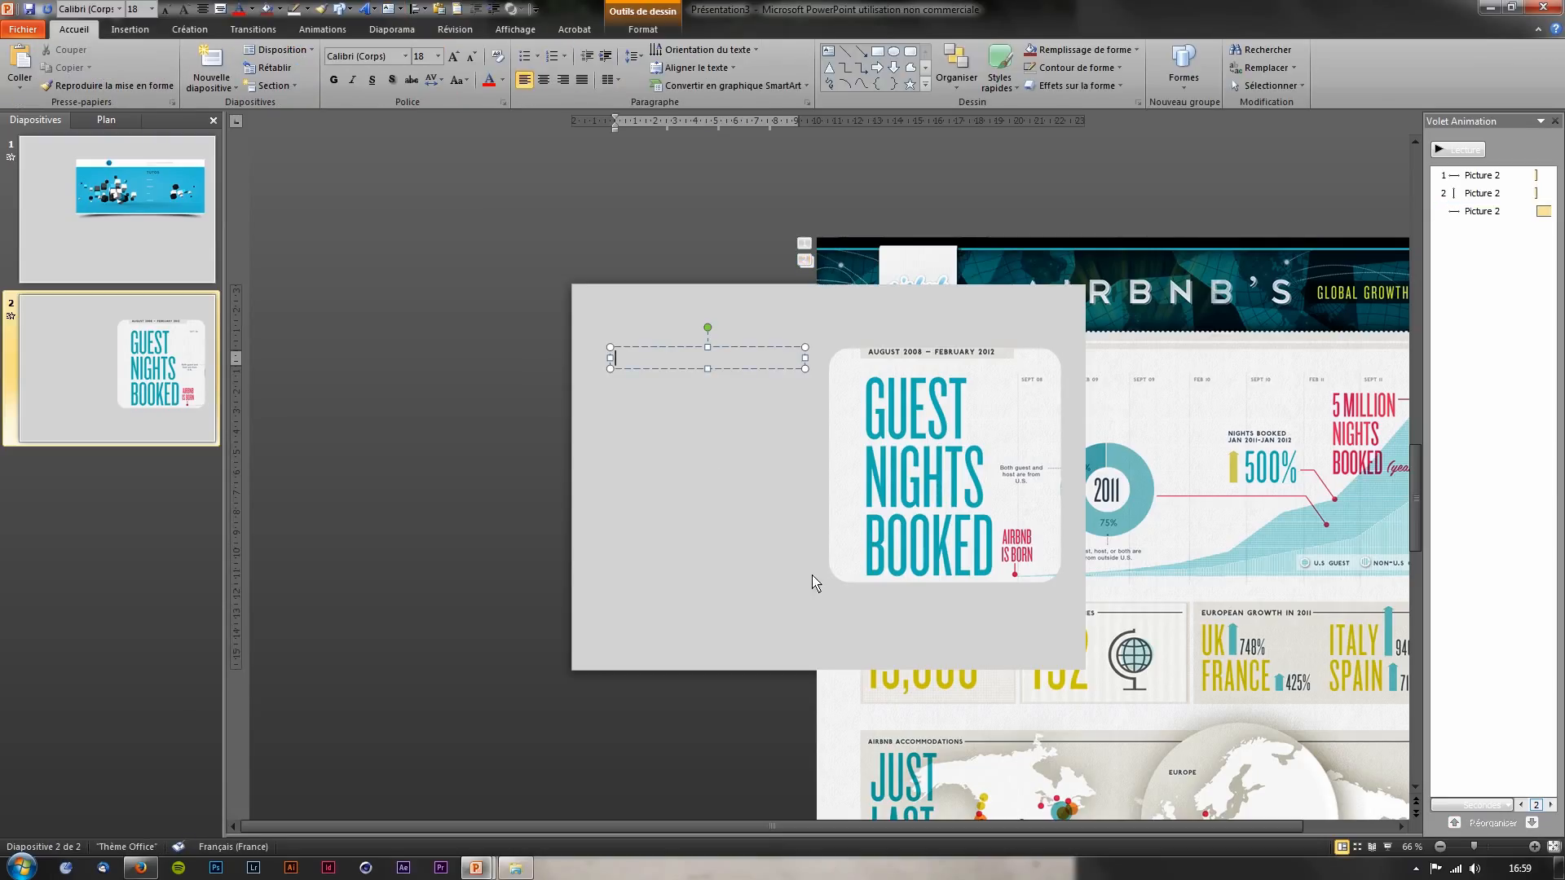
Switch to Firefox and search the web for "faux texte" in a new tab
click(140, 868)
click(703, 11)
click(1222, 39)
text(faux texte)
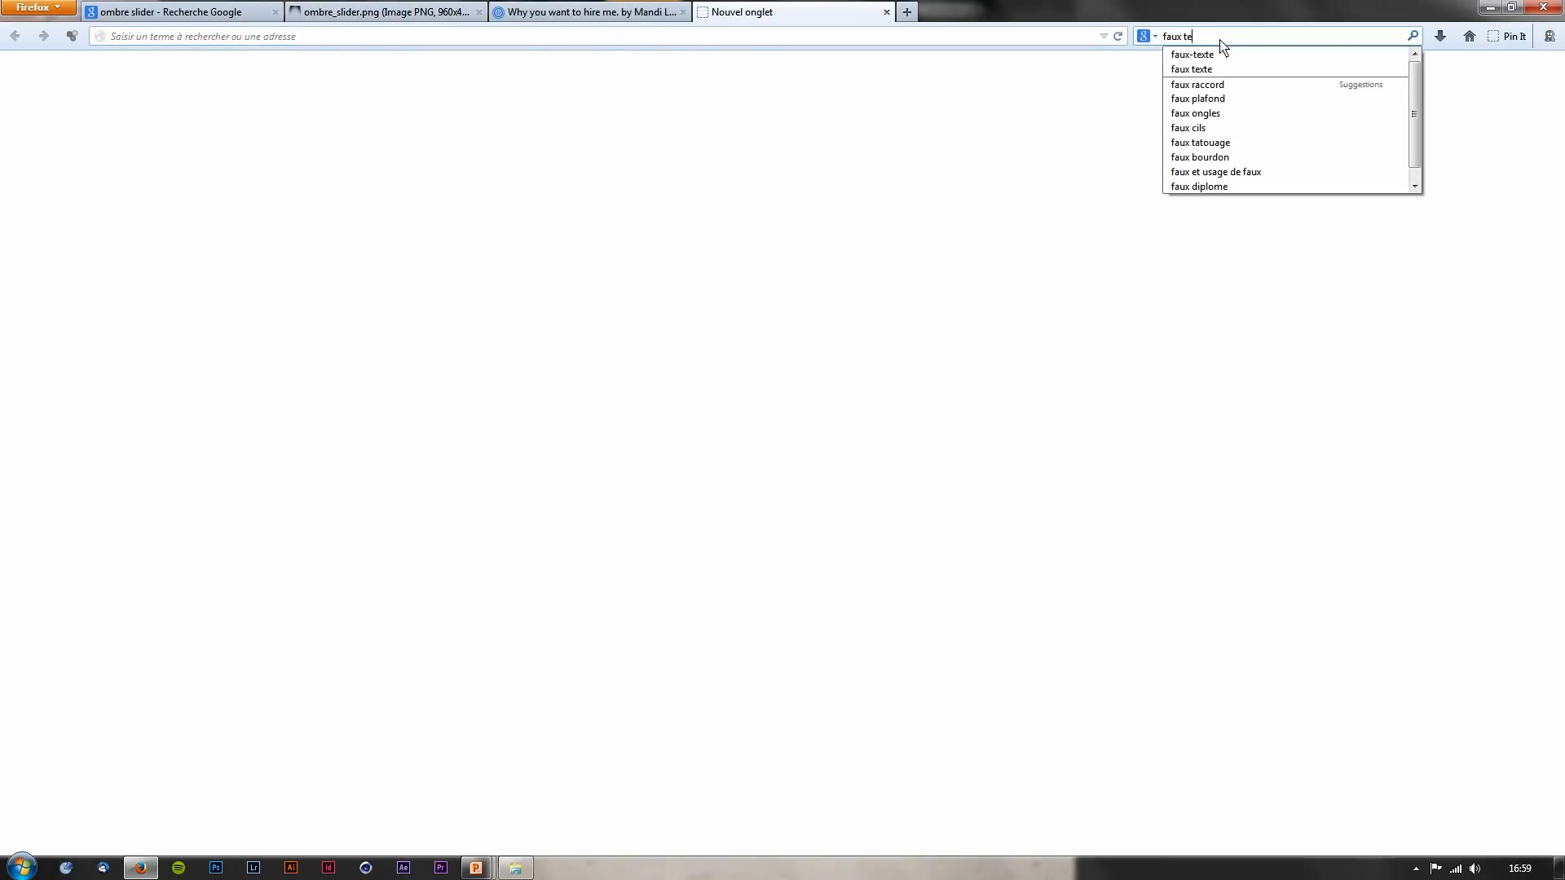
key(Return)
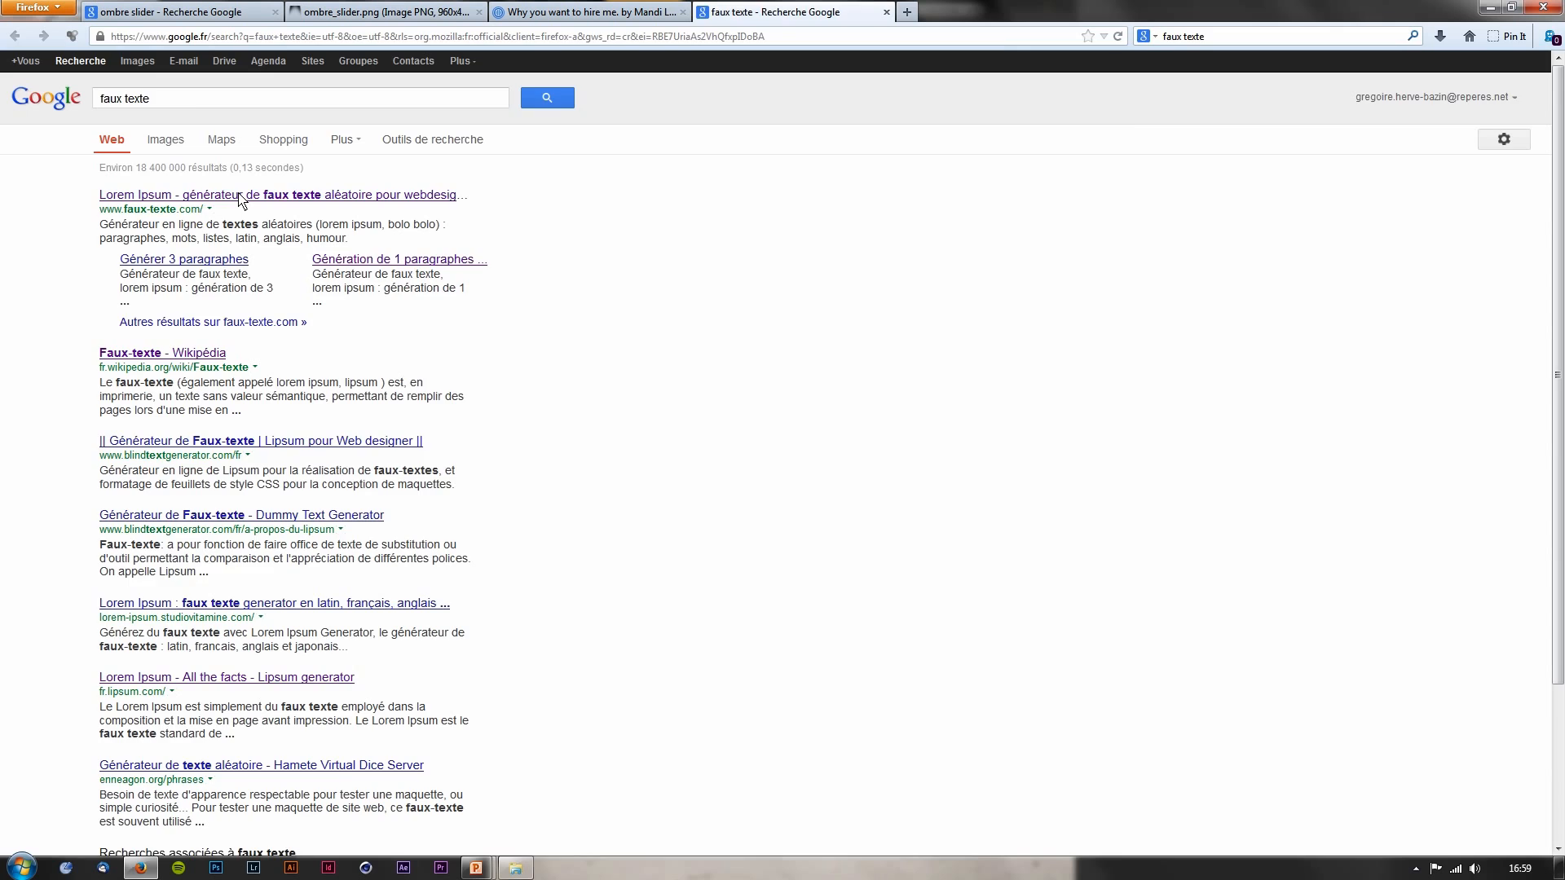
Generate five lorem ipsum paragraphs on faux-texte.com, copy the first one and paste it into the text box on slide 2 in PowerPoint
click(241, 200)
click(689, 328)
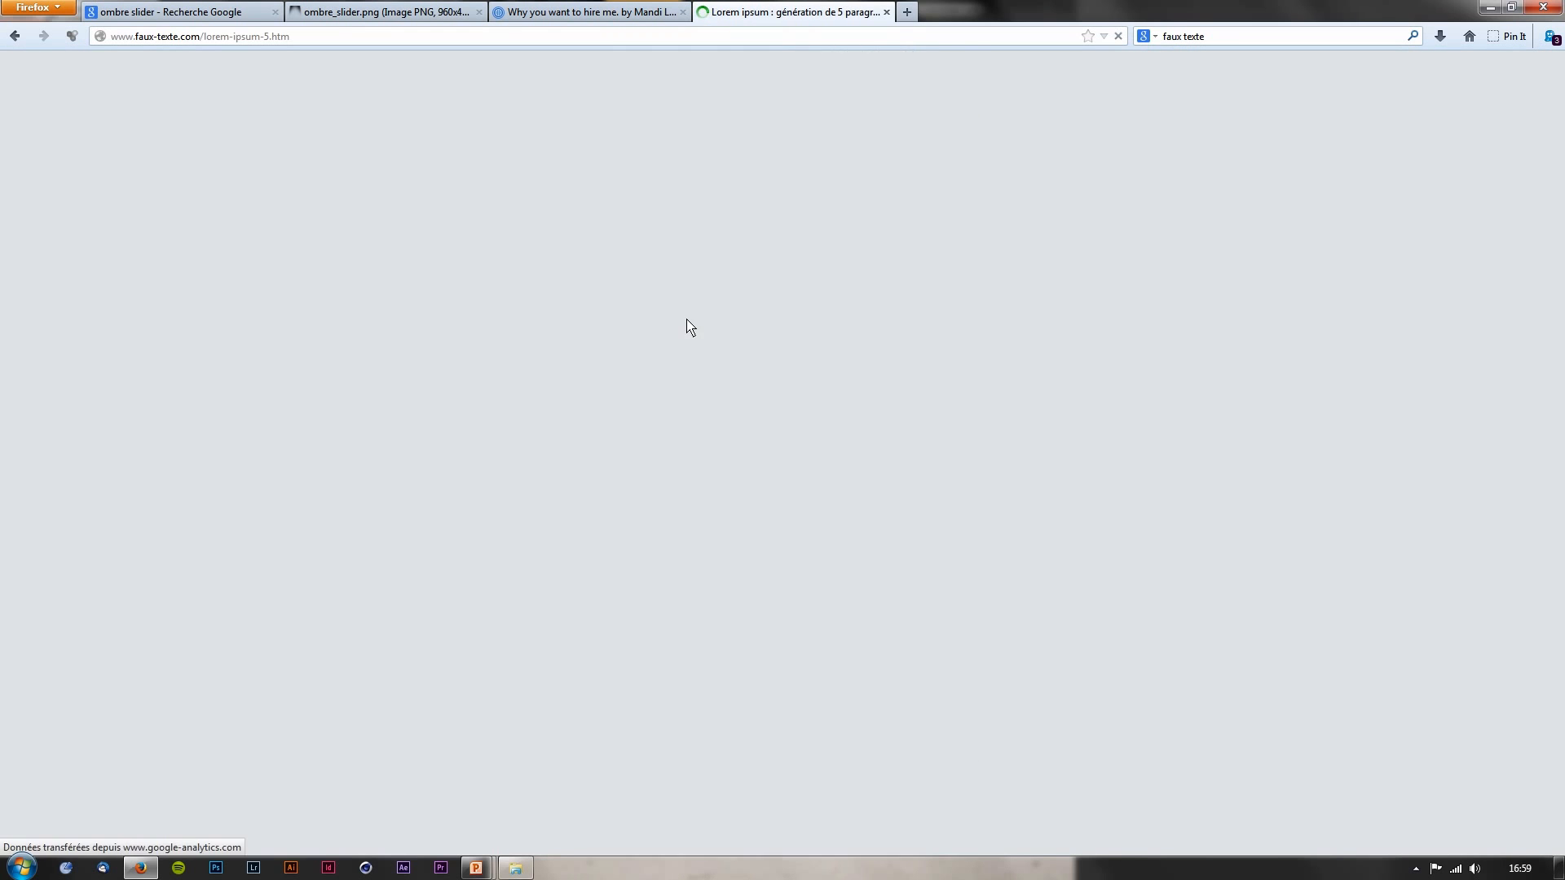
drag(618, 267, 803, 362)
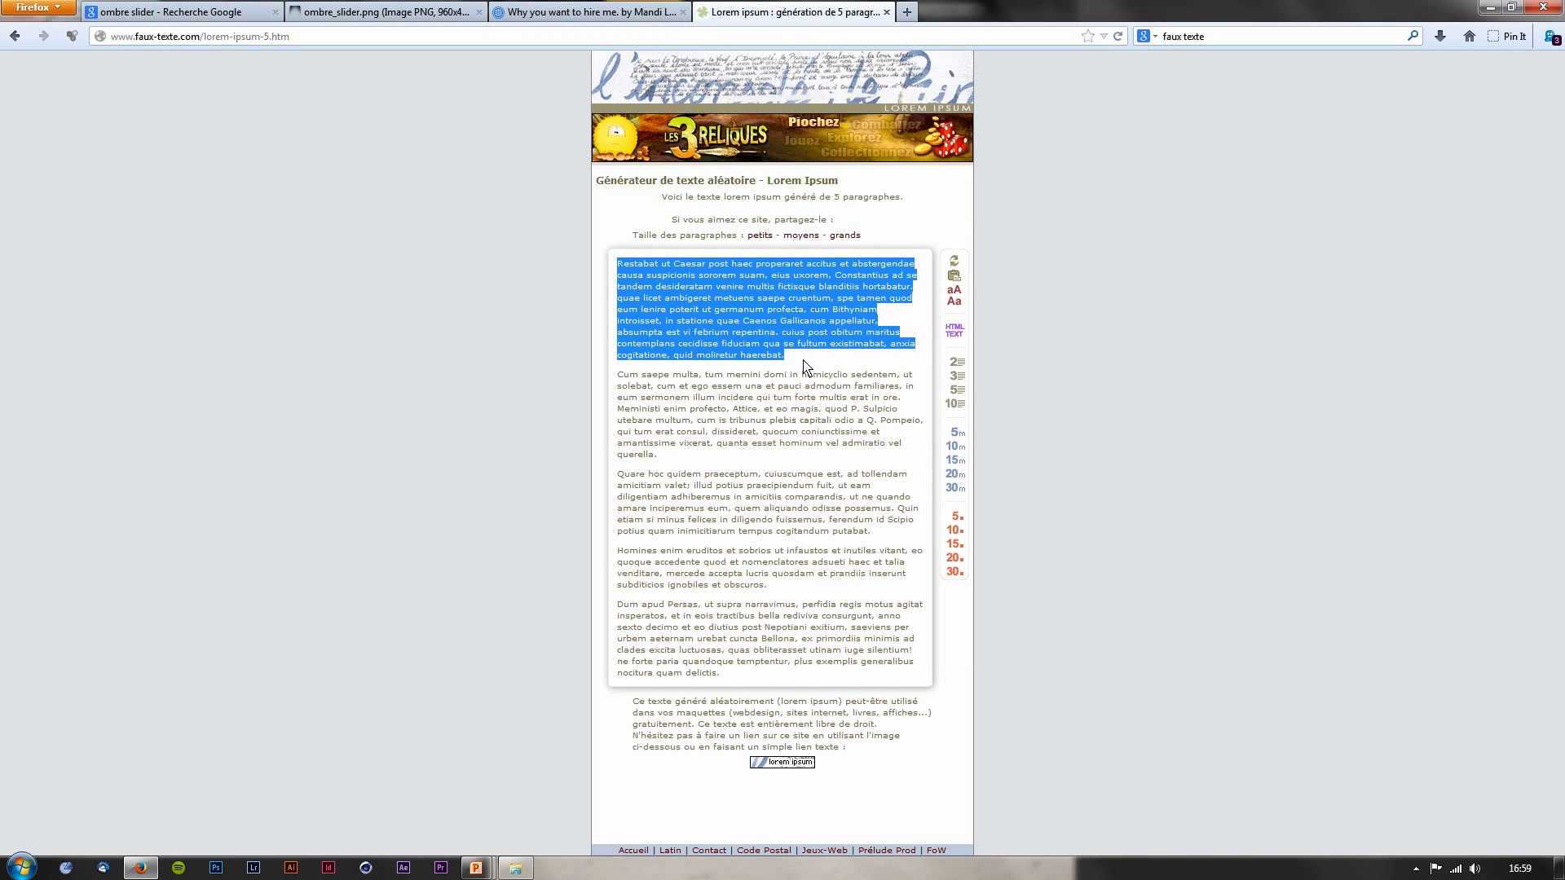
key(ctrl+c)
key(alt+Tab)
key(ctrl+v)
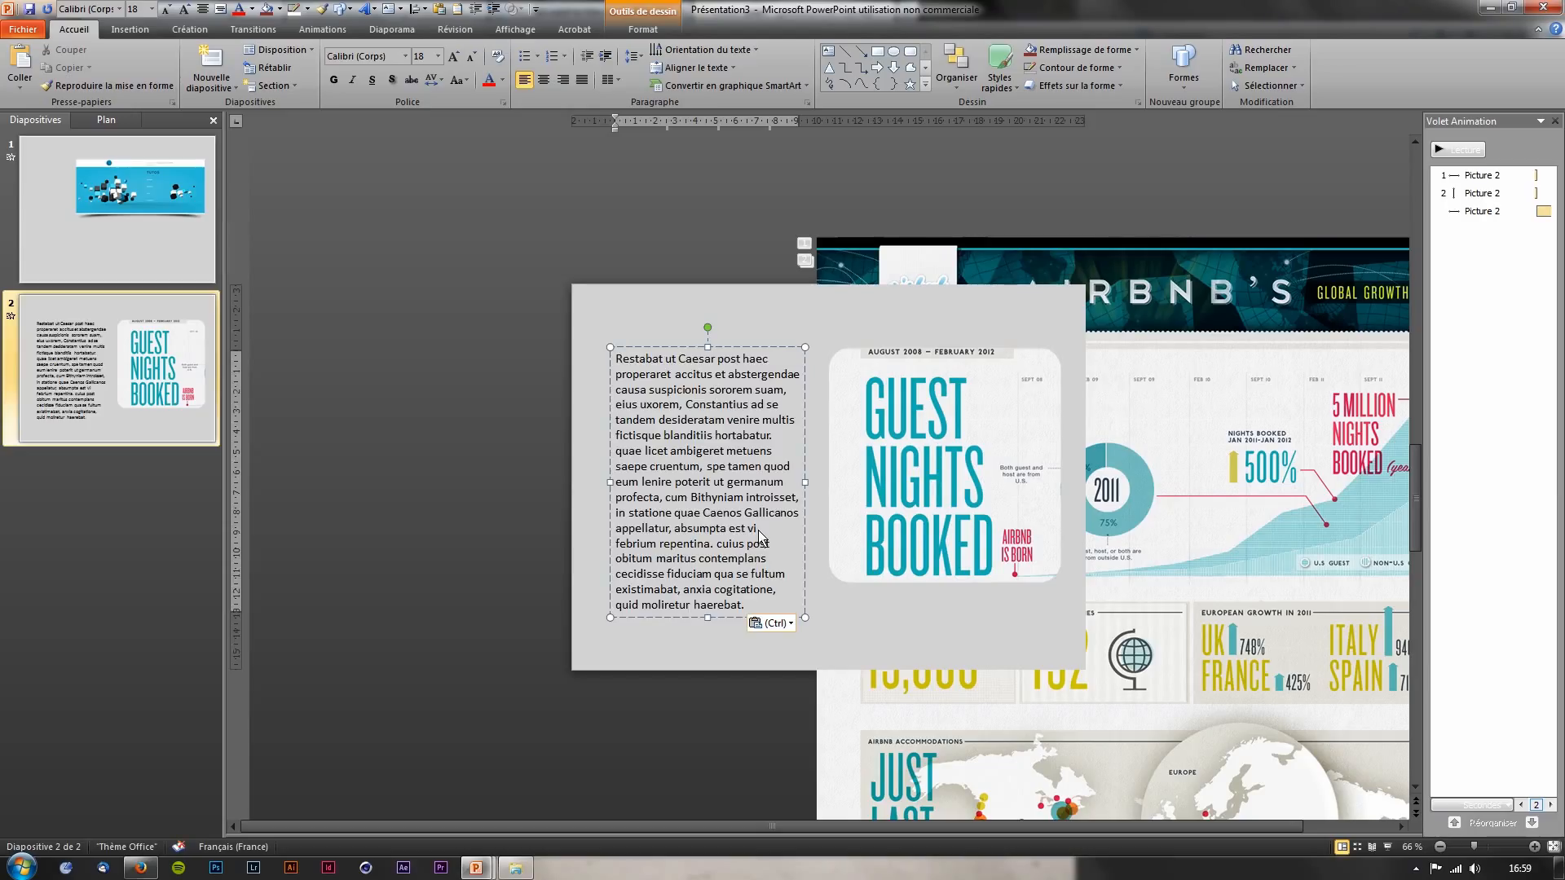
Start a new paragraph at "Quae" after a blank line, and cut everything after "appellatur" so the text ends there with a period
click(779, 444)
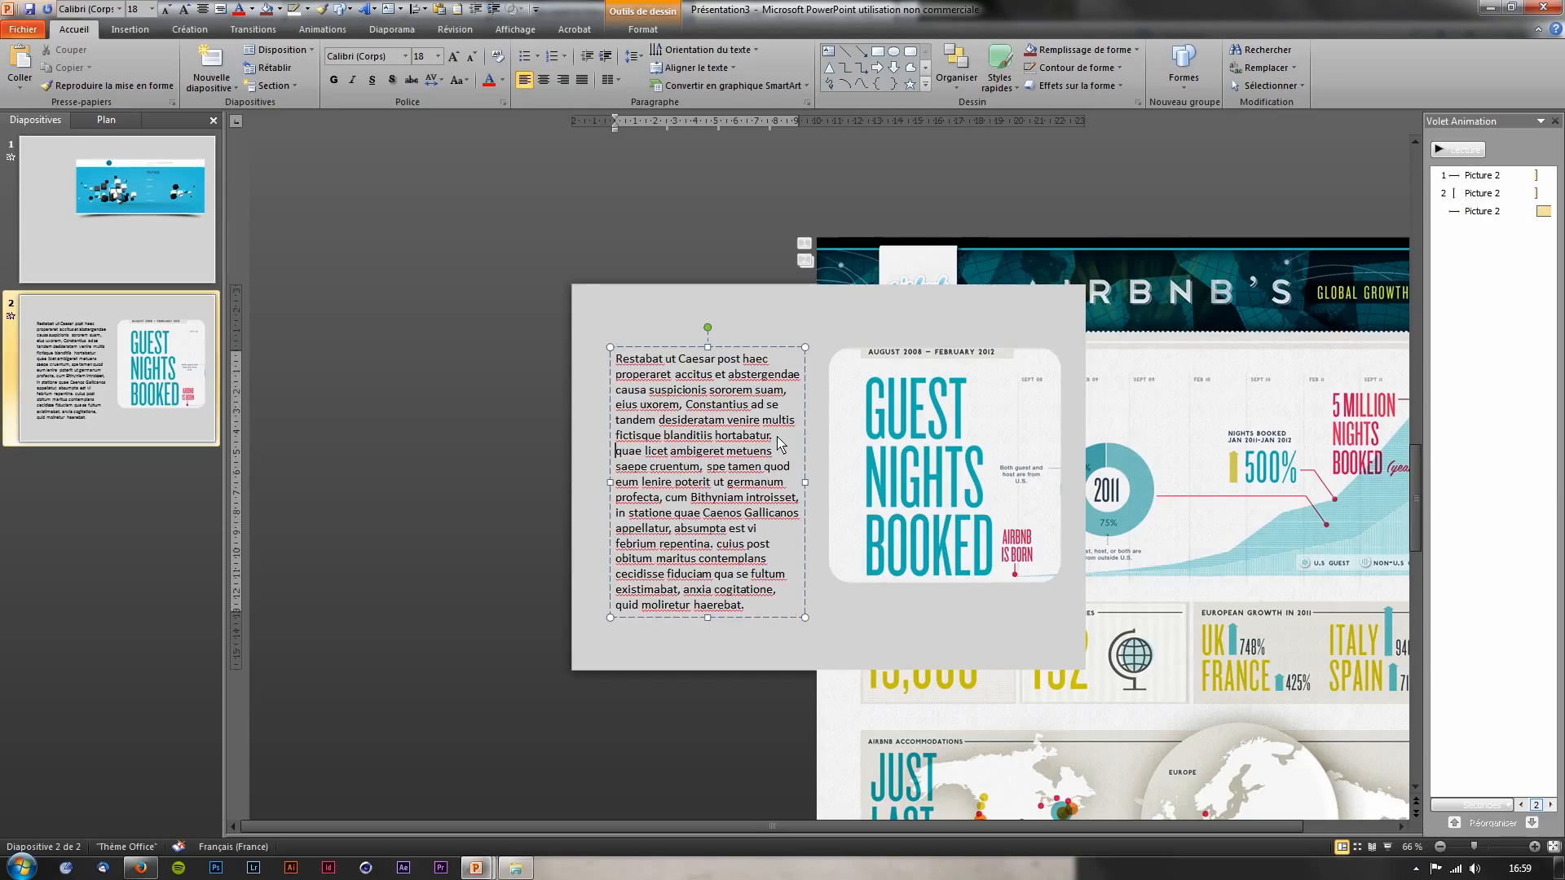
key(Return)
key(Return)
text(Q)
key(Delete)
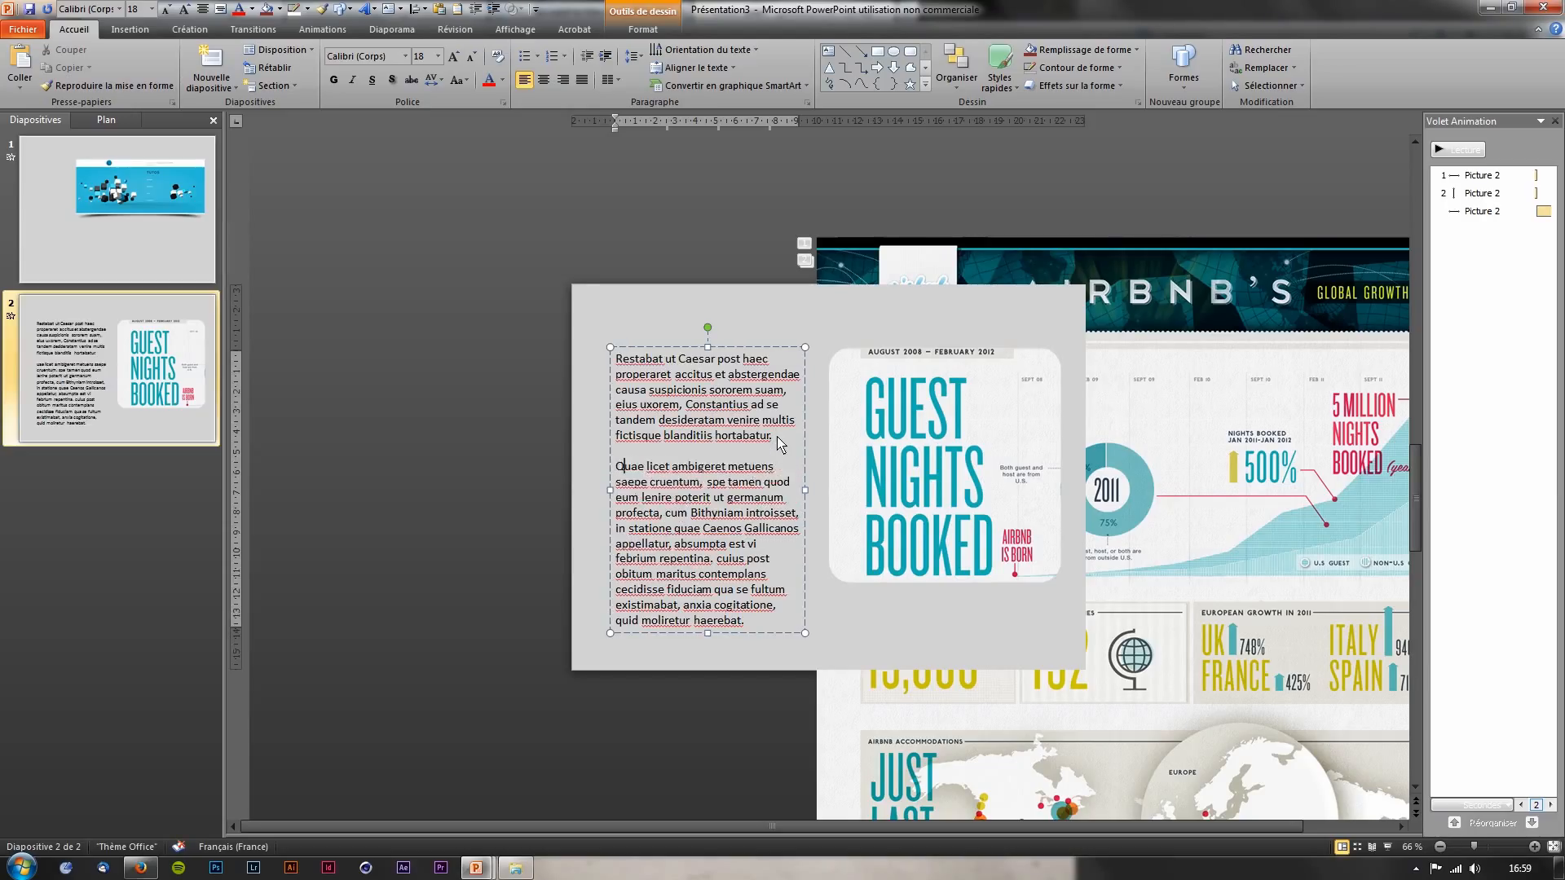
drag(670, 544, 762, 634)
key(Delete)
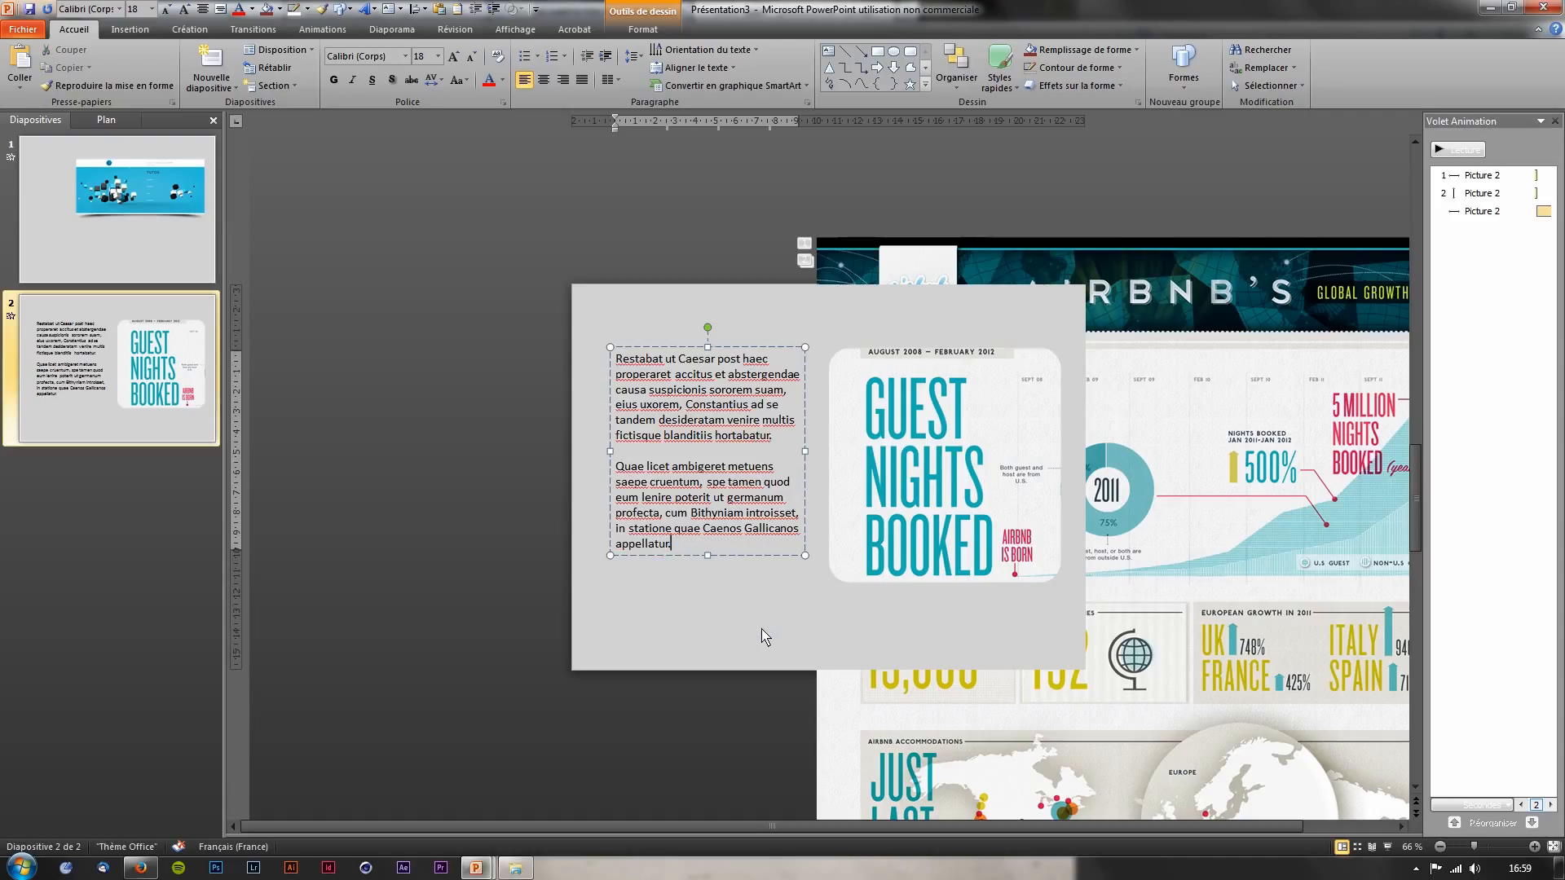
text(.)
Add the label "Texte 1 :" at the start of the first paragraph
click(617, 361)
text(Texte 1 )
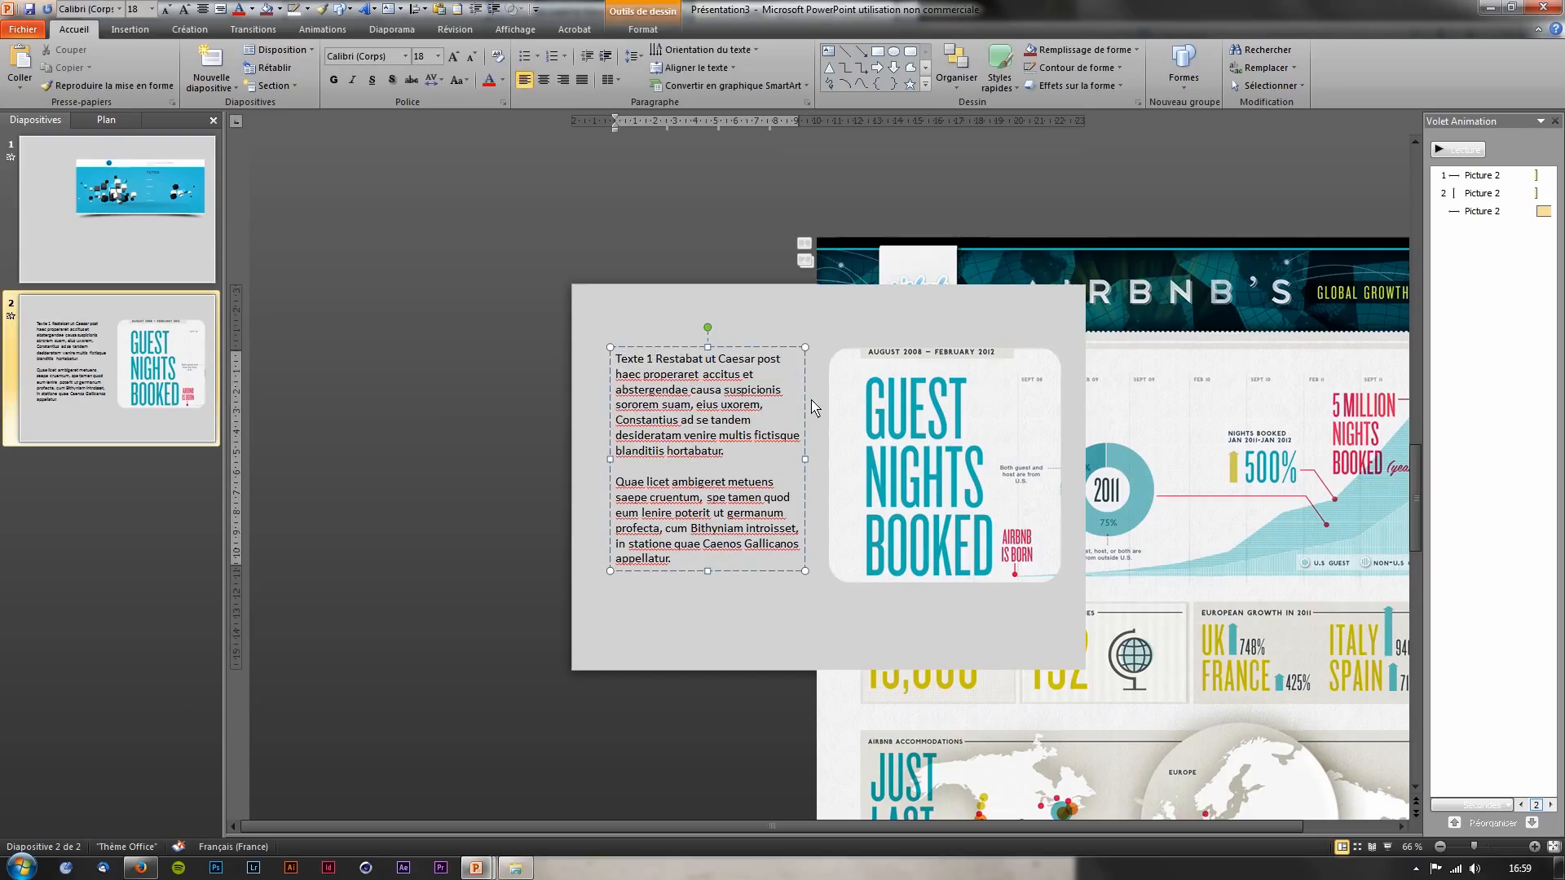
text(:)
Add an Estomper entrance animation to the whole text box on slide 2
click(358, 401)
click(747, 398)
click(745, 349)
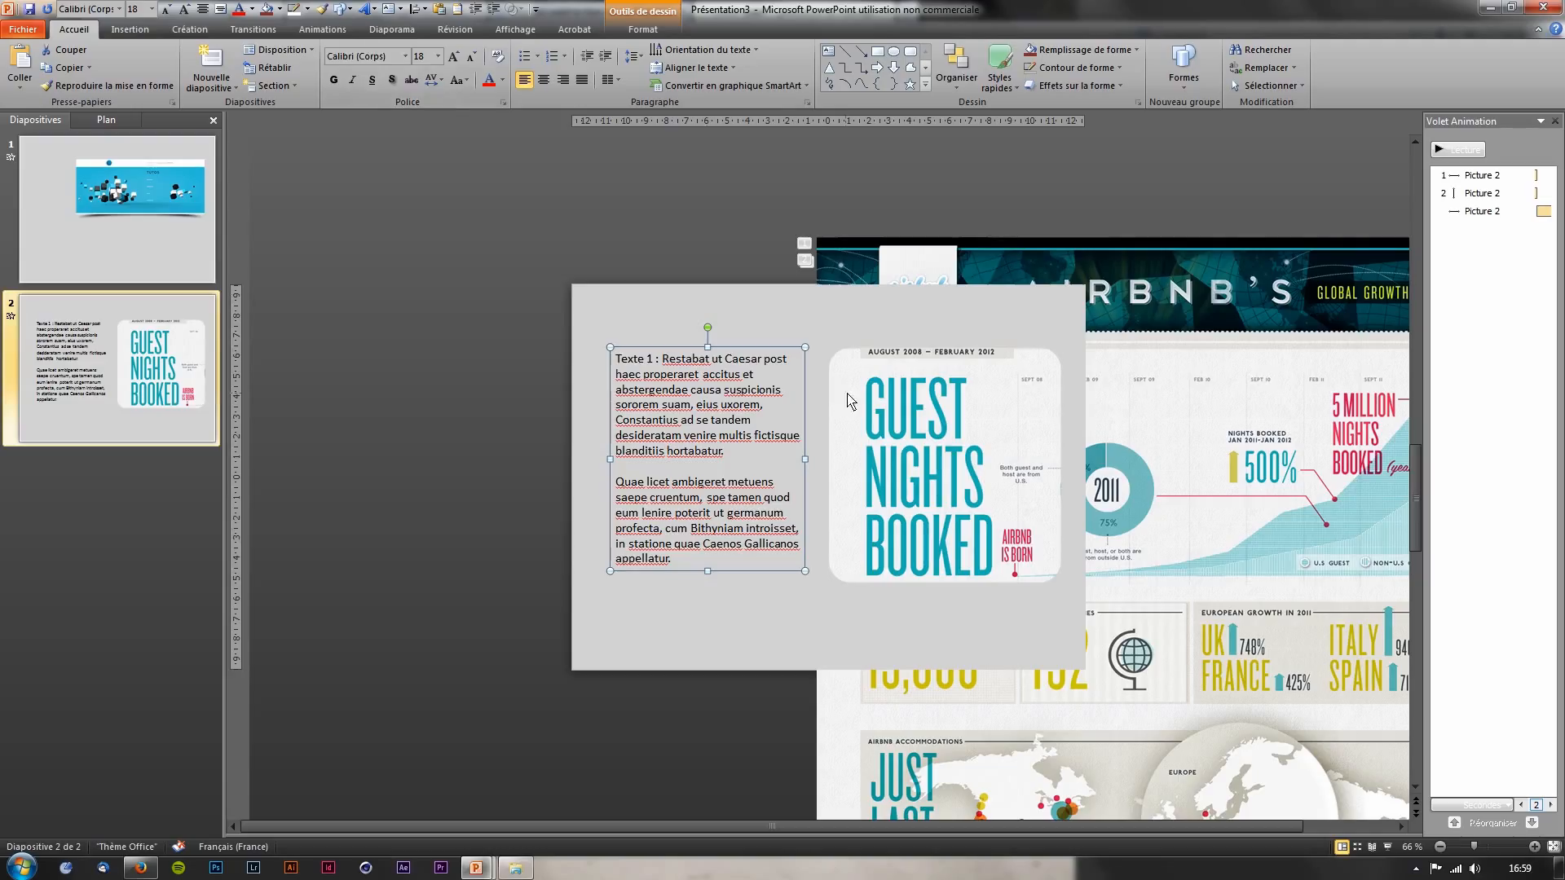
click(322, 29)
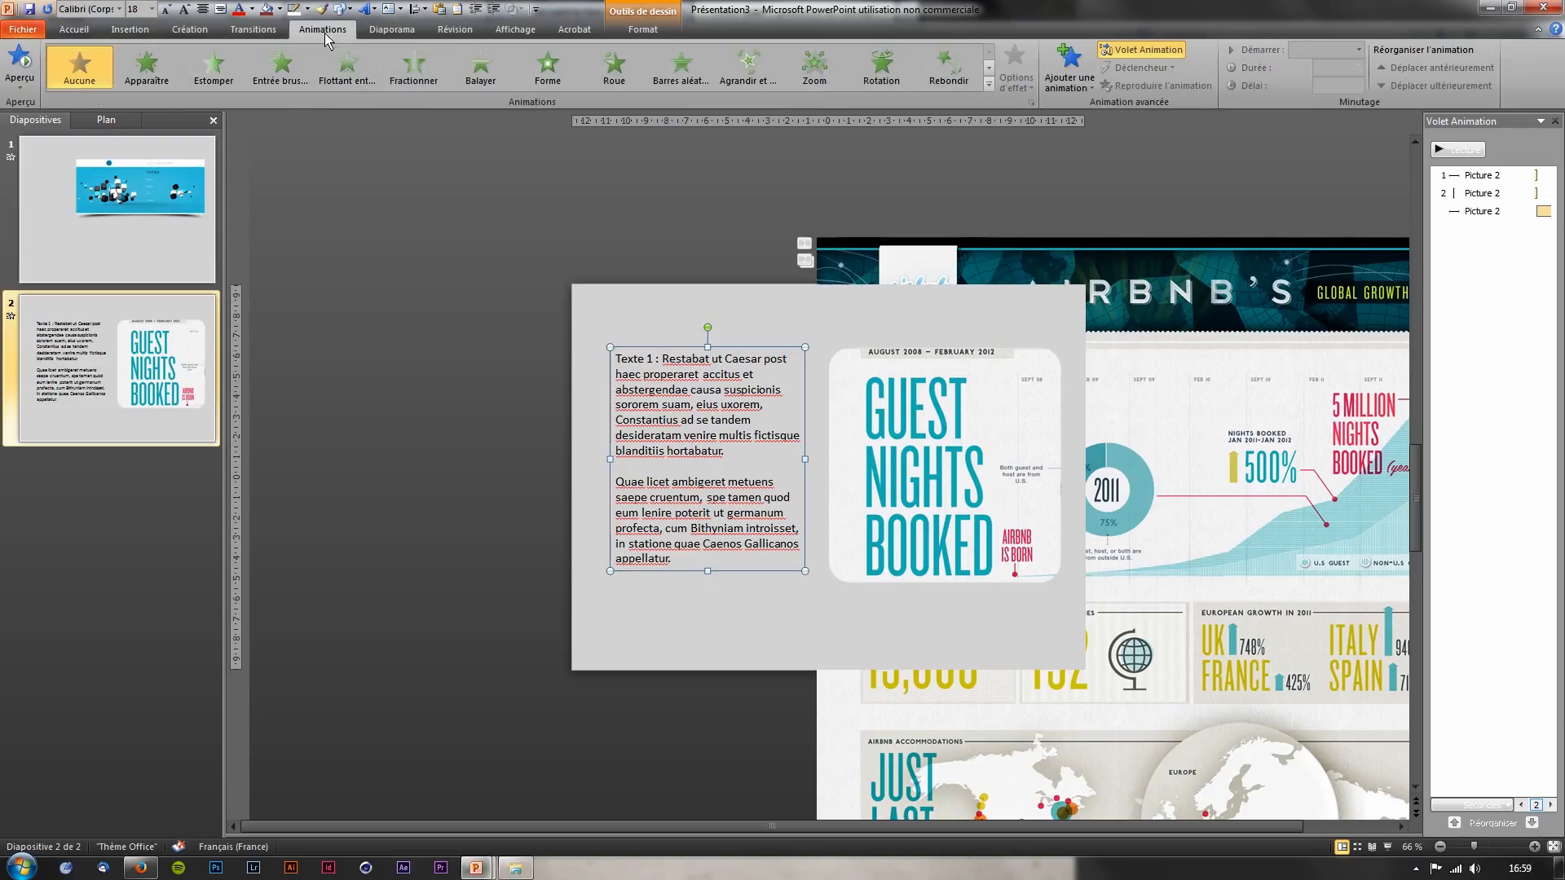
click(1086, 84)
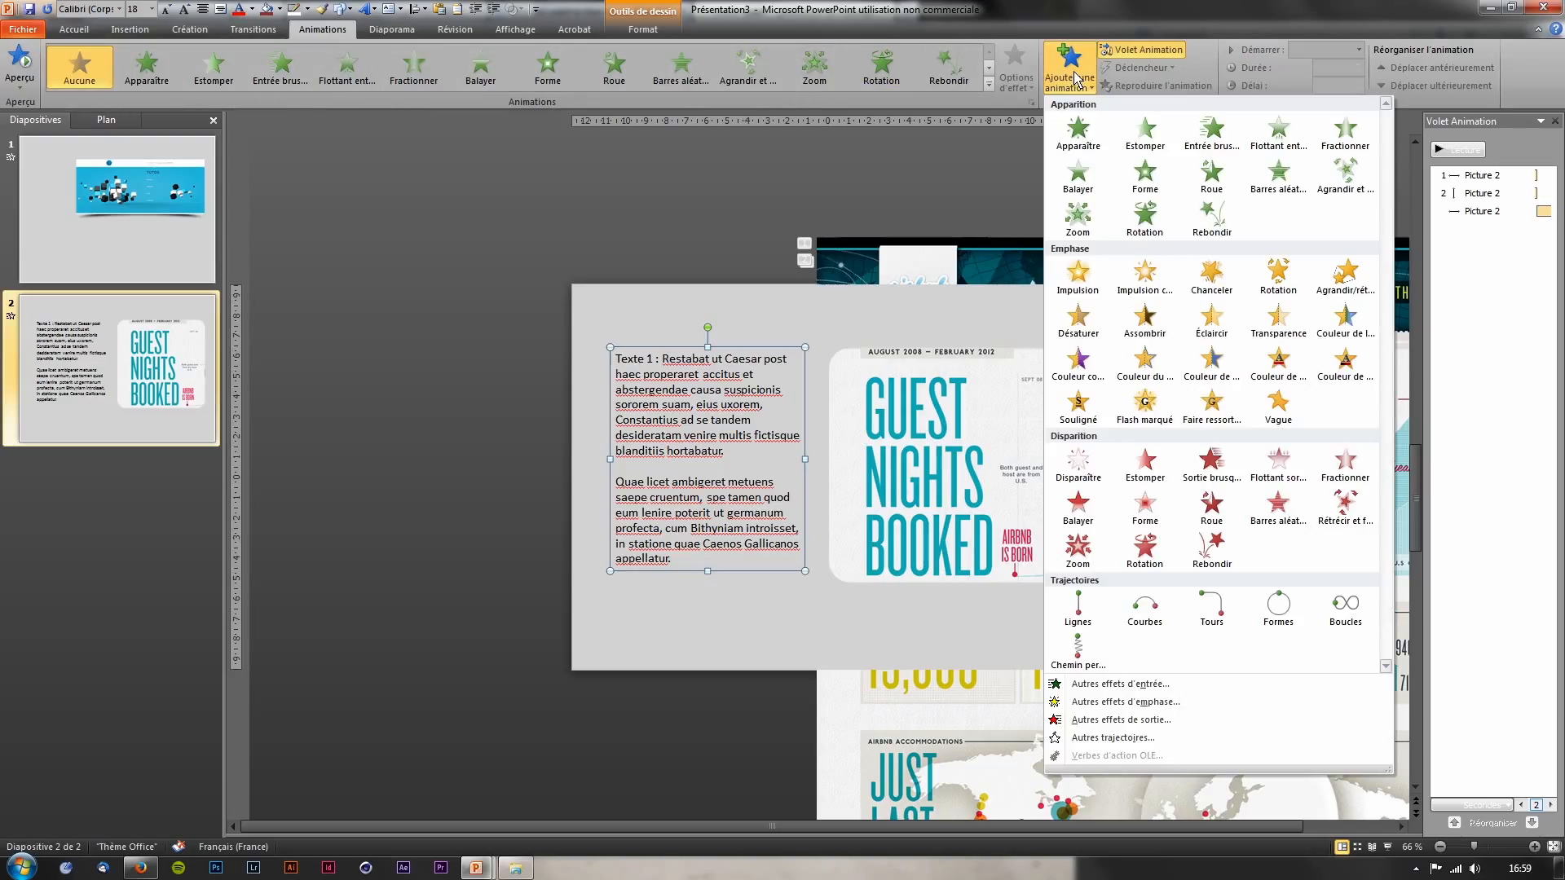
click(1145, 133)
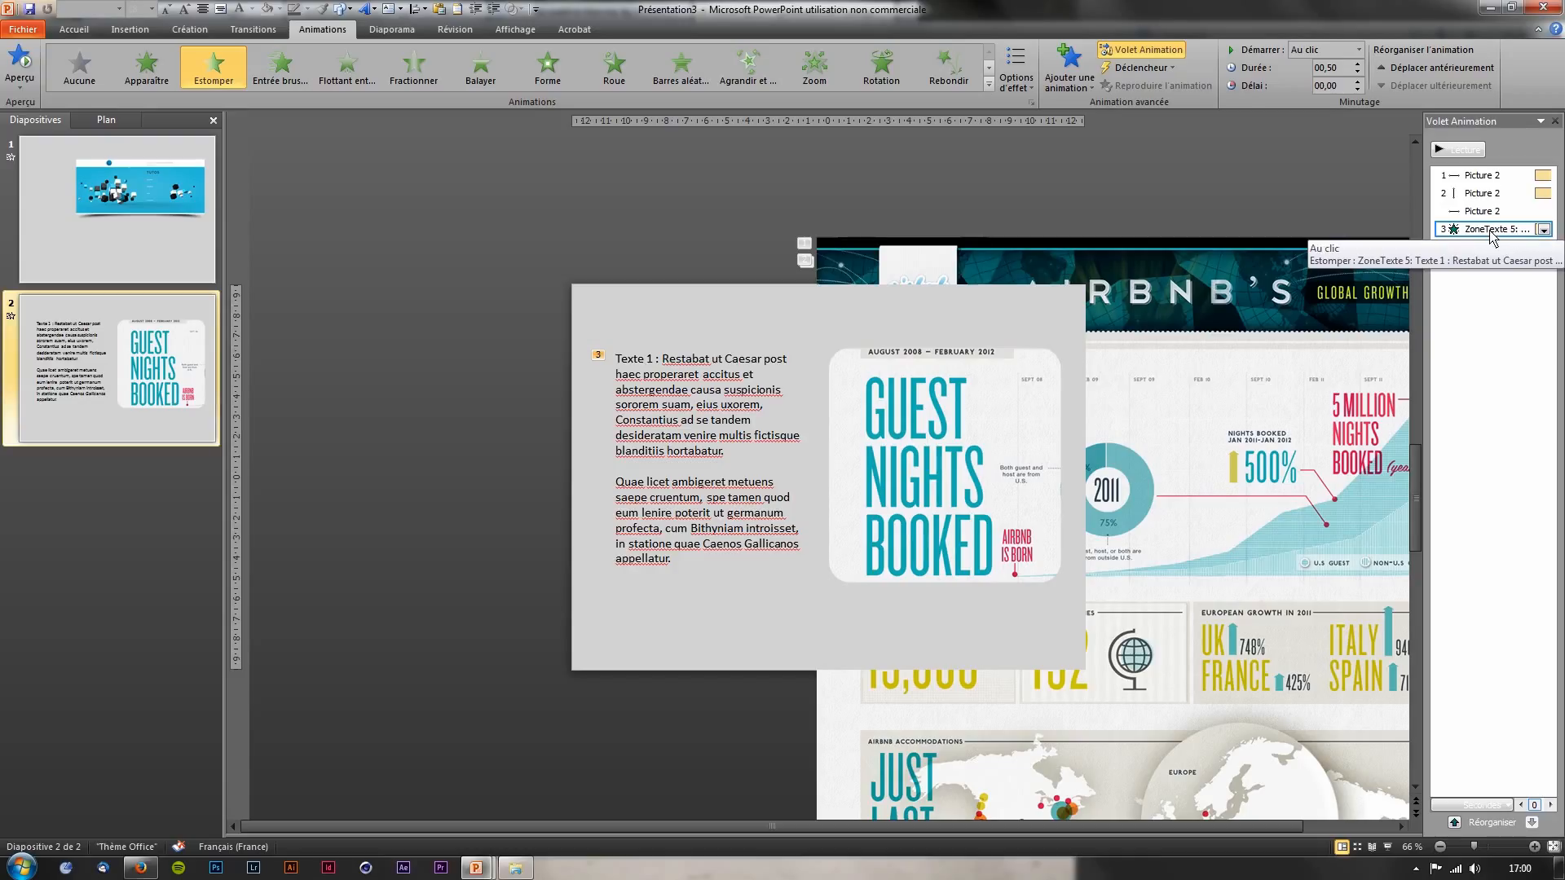
Move the text box's animation up to just after the first image movement in the animation order
click(1543, 230)
click(1508, 233)
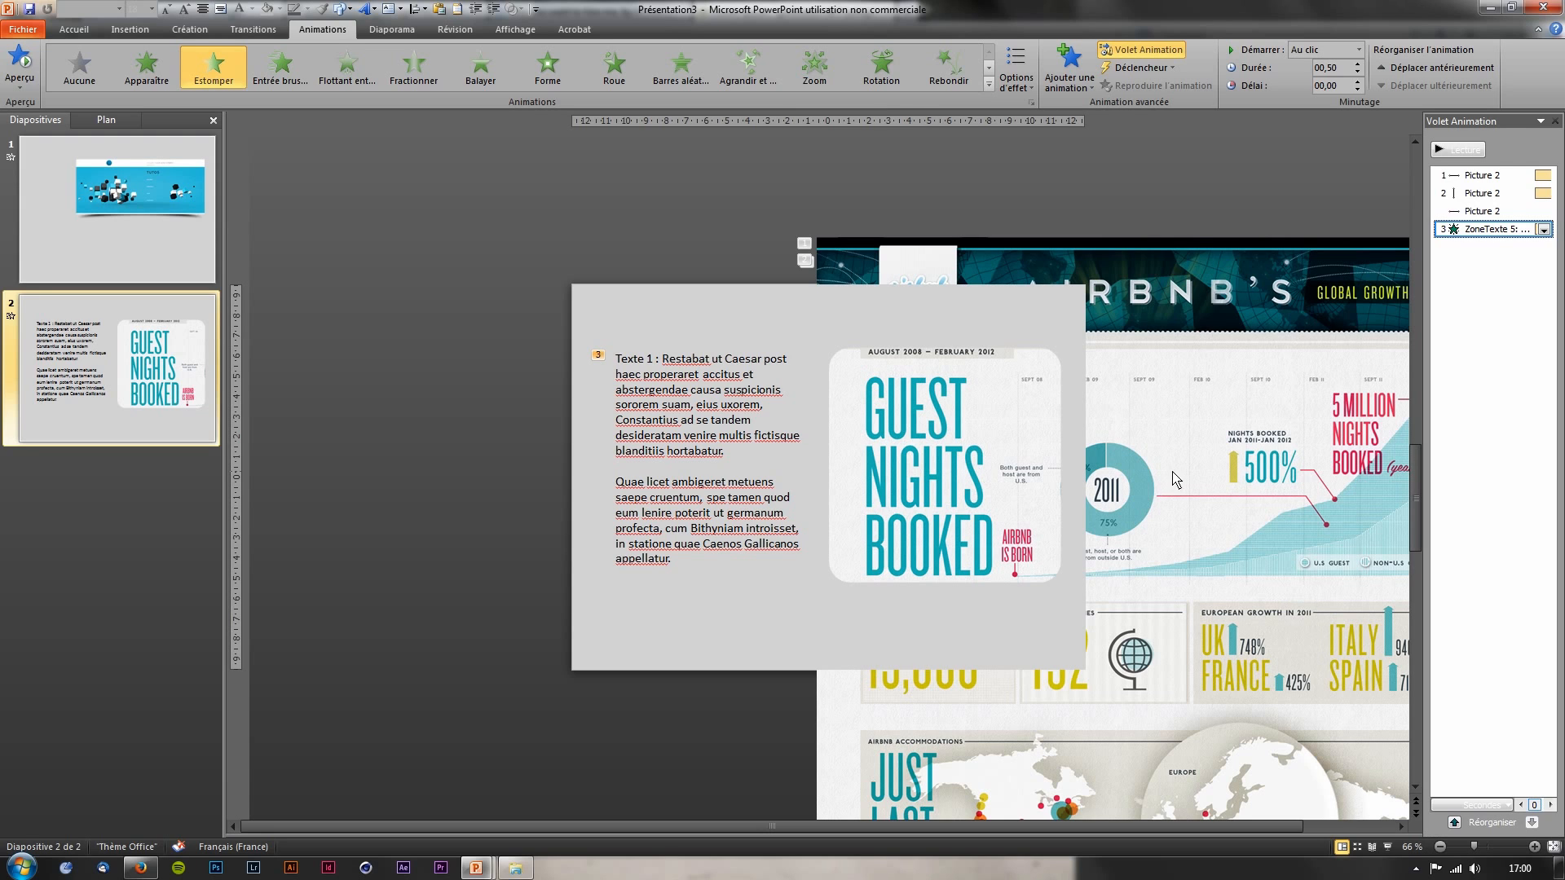
drag(1488, 241, 1487, 196)
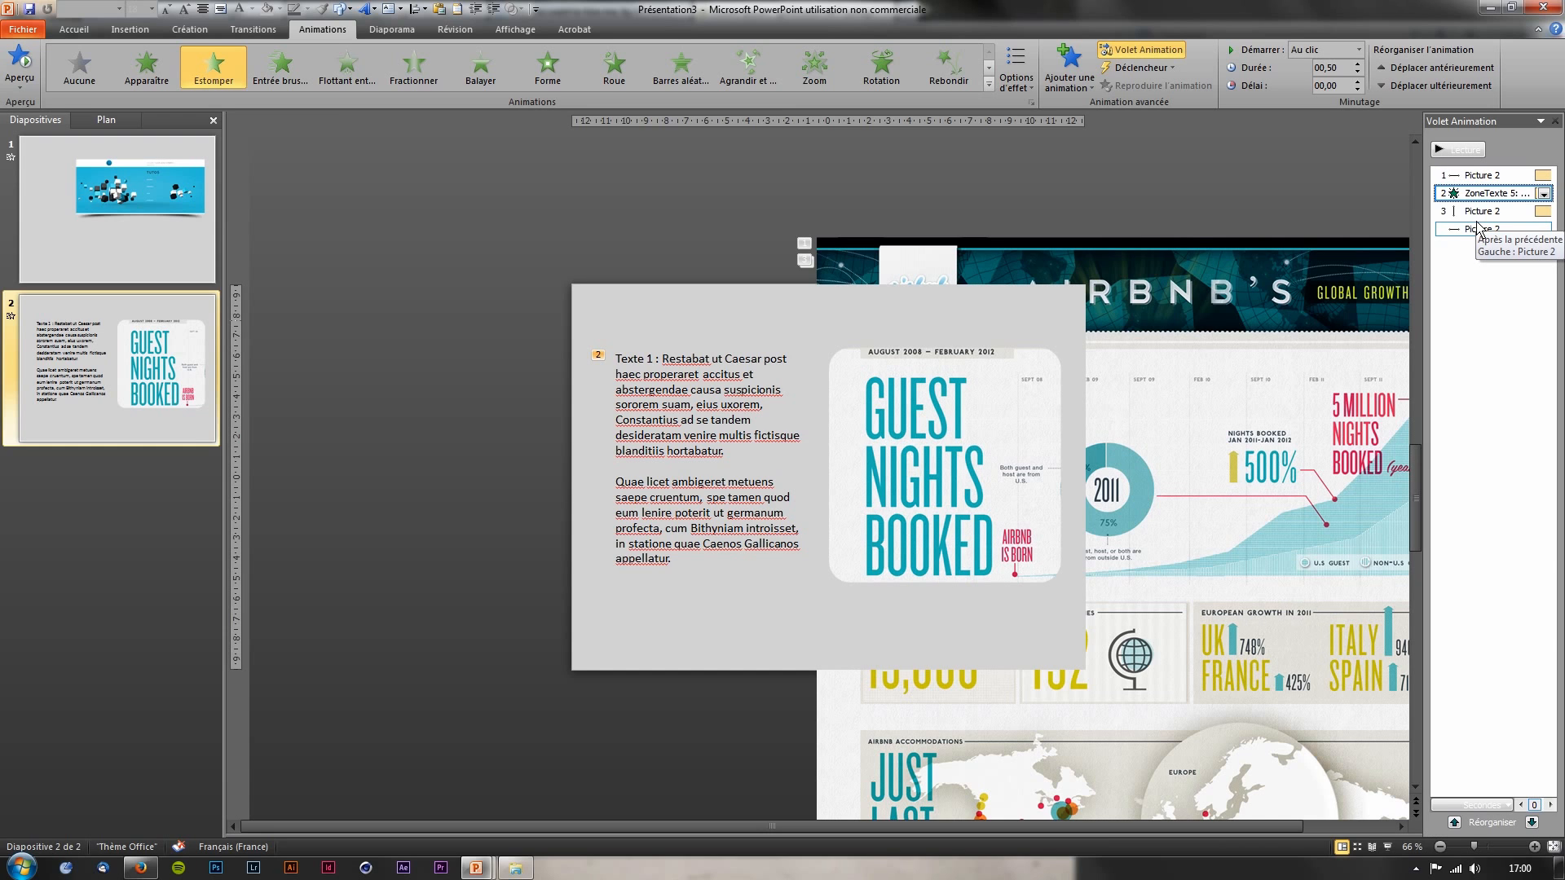
Set the text box's fade to start with the previous animation, together with the first image movement
click(1480, 178)
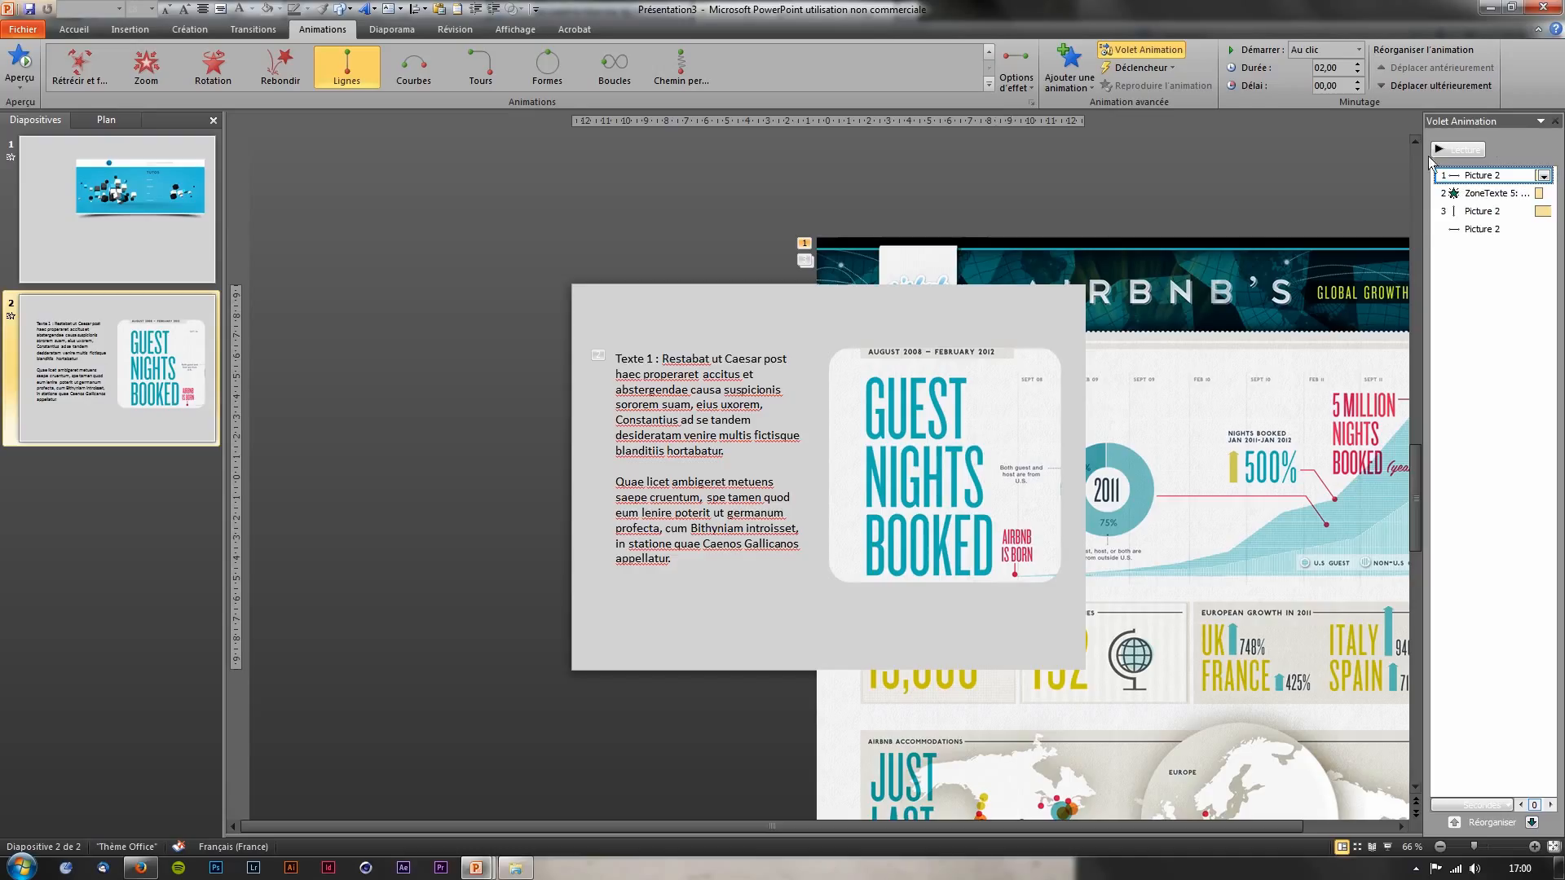
click(1487, 195)
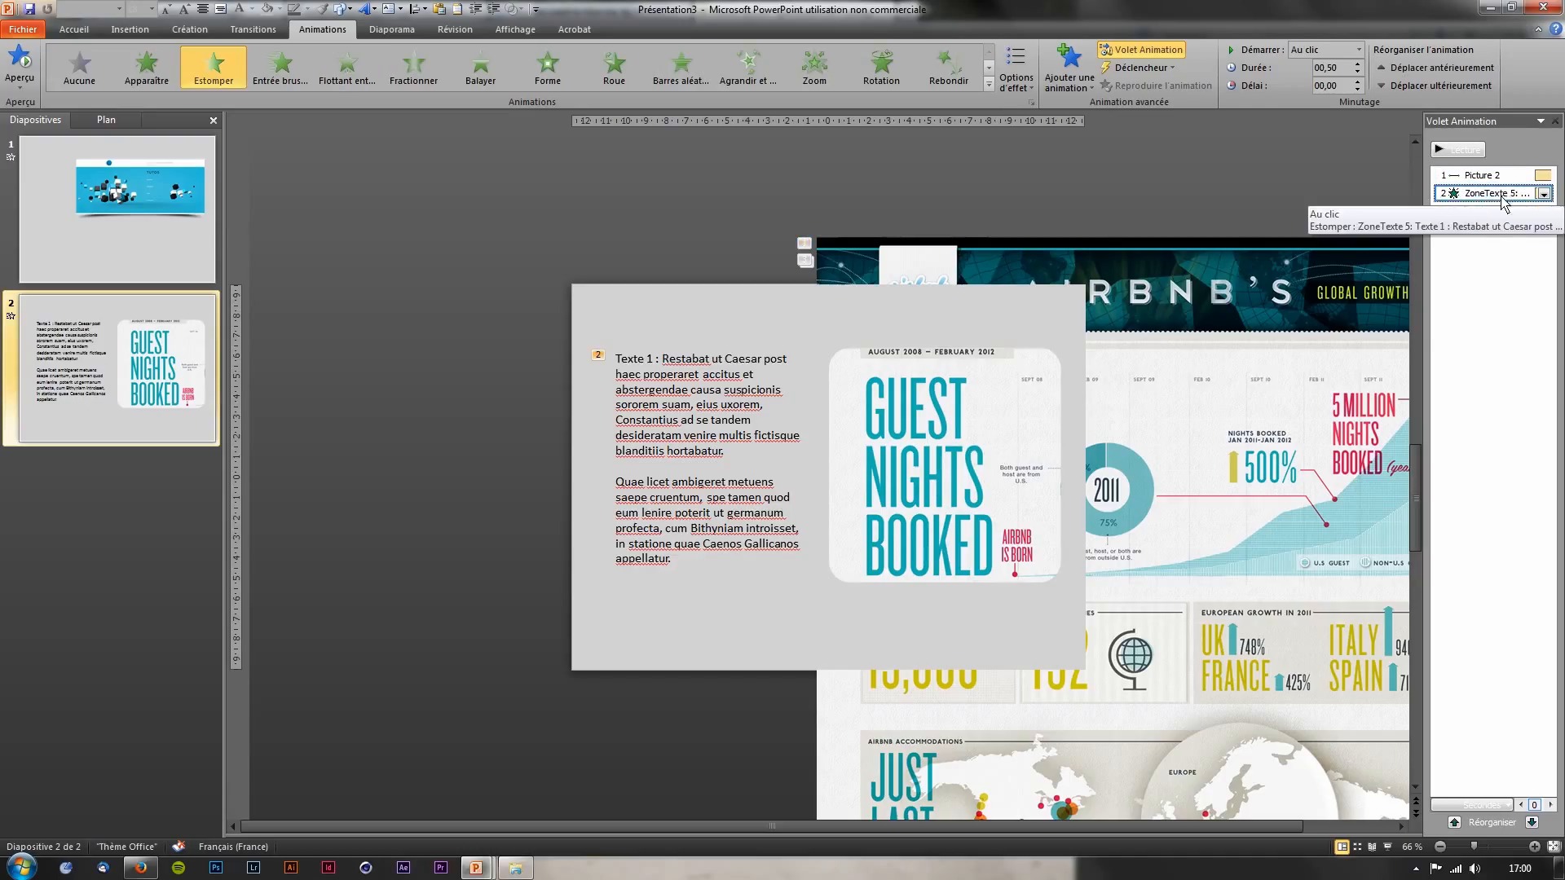
click(1544, 194)
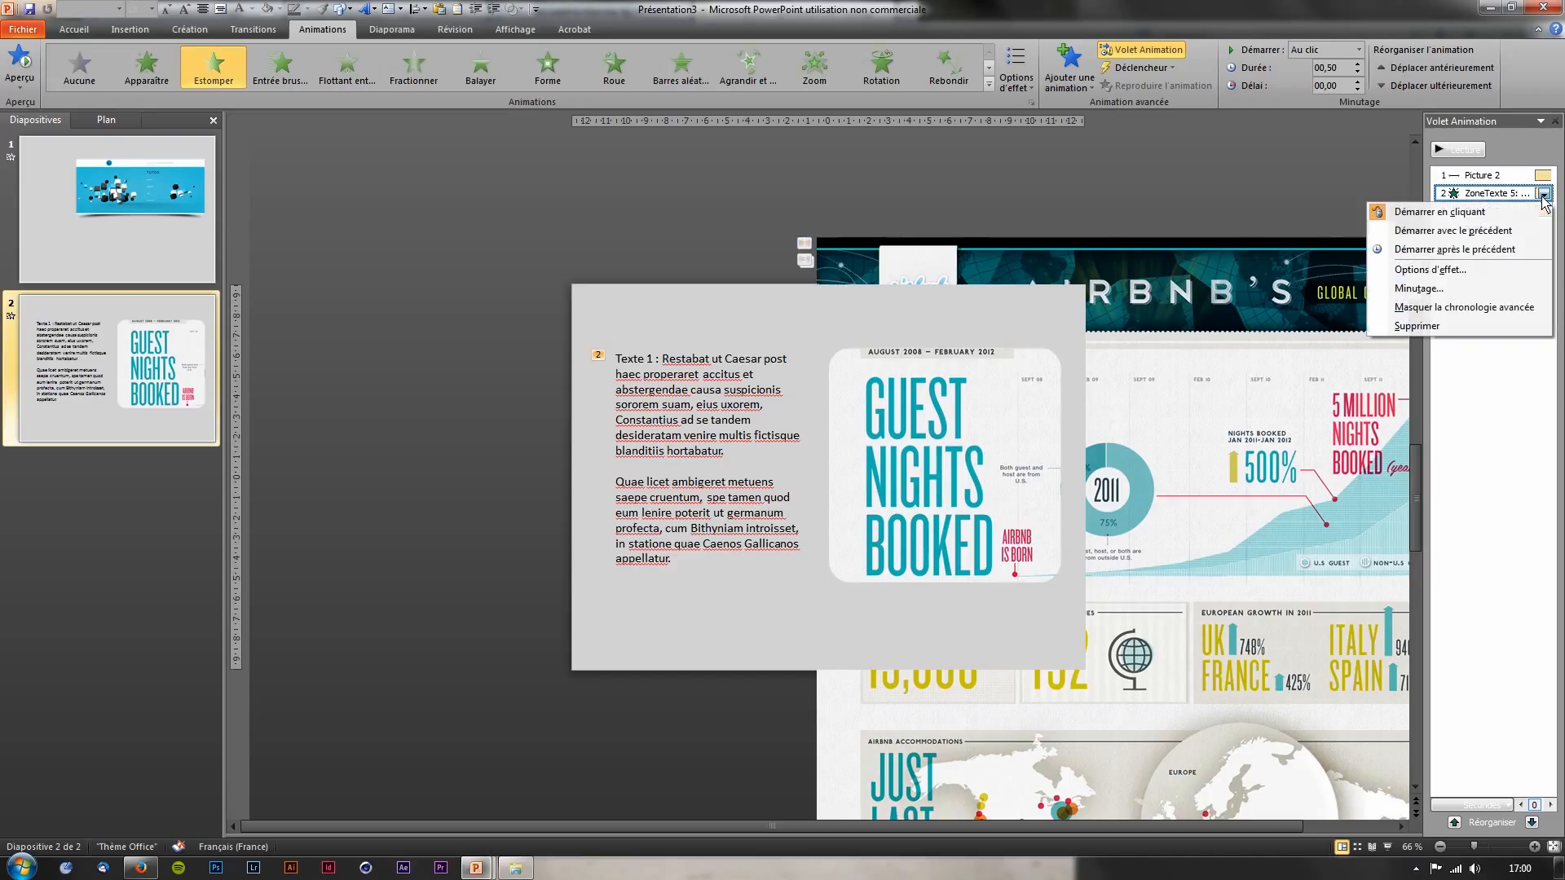
click(1456, 233)
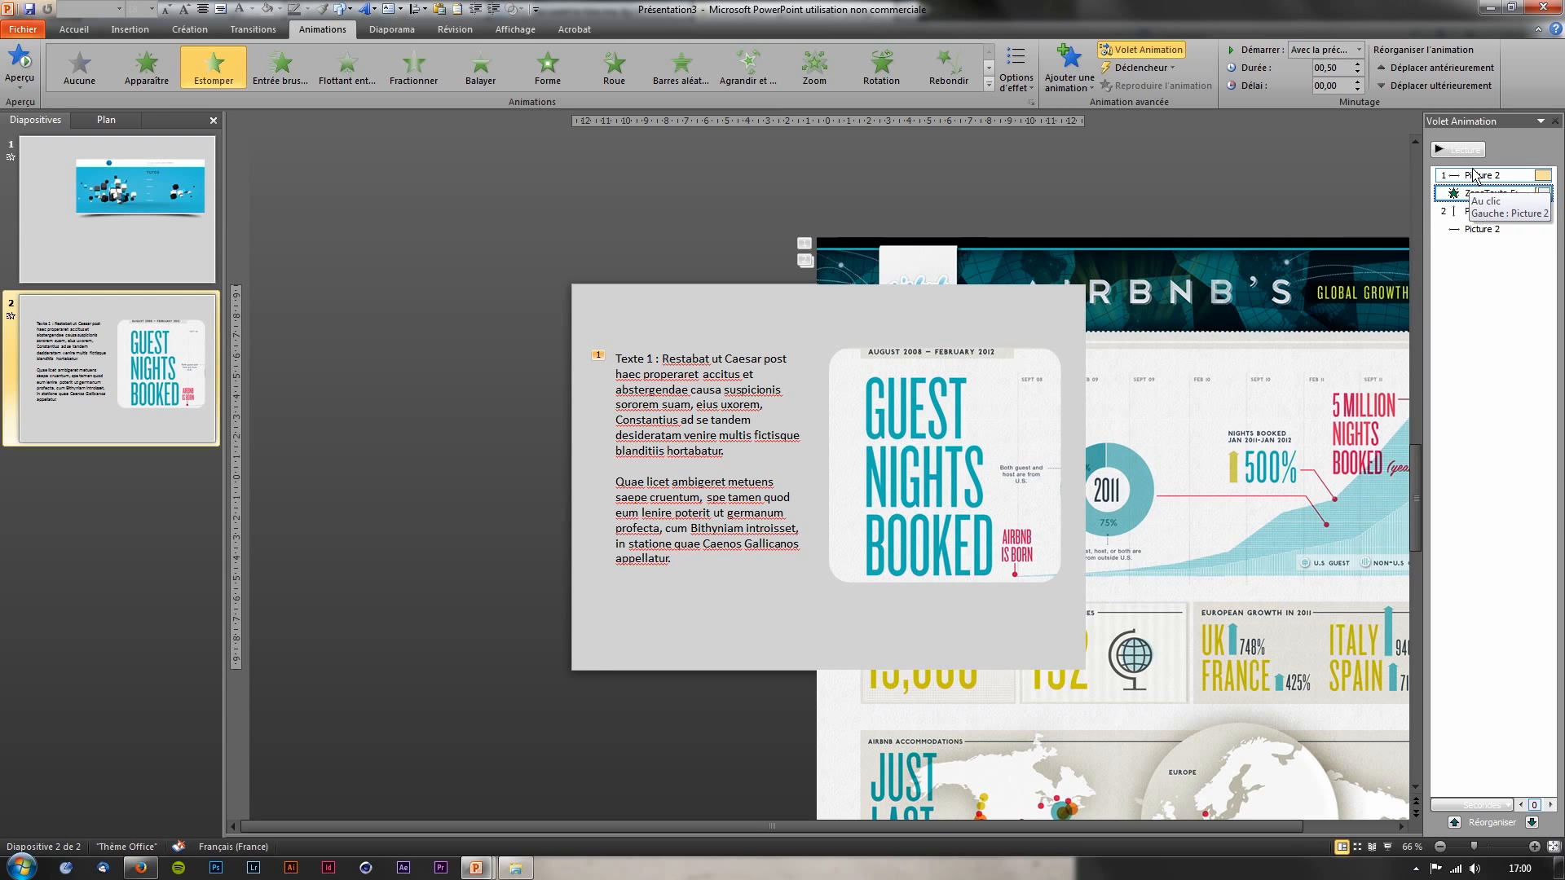
click(1460, 150)
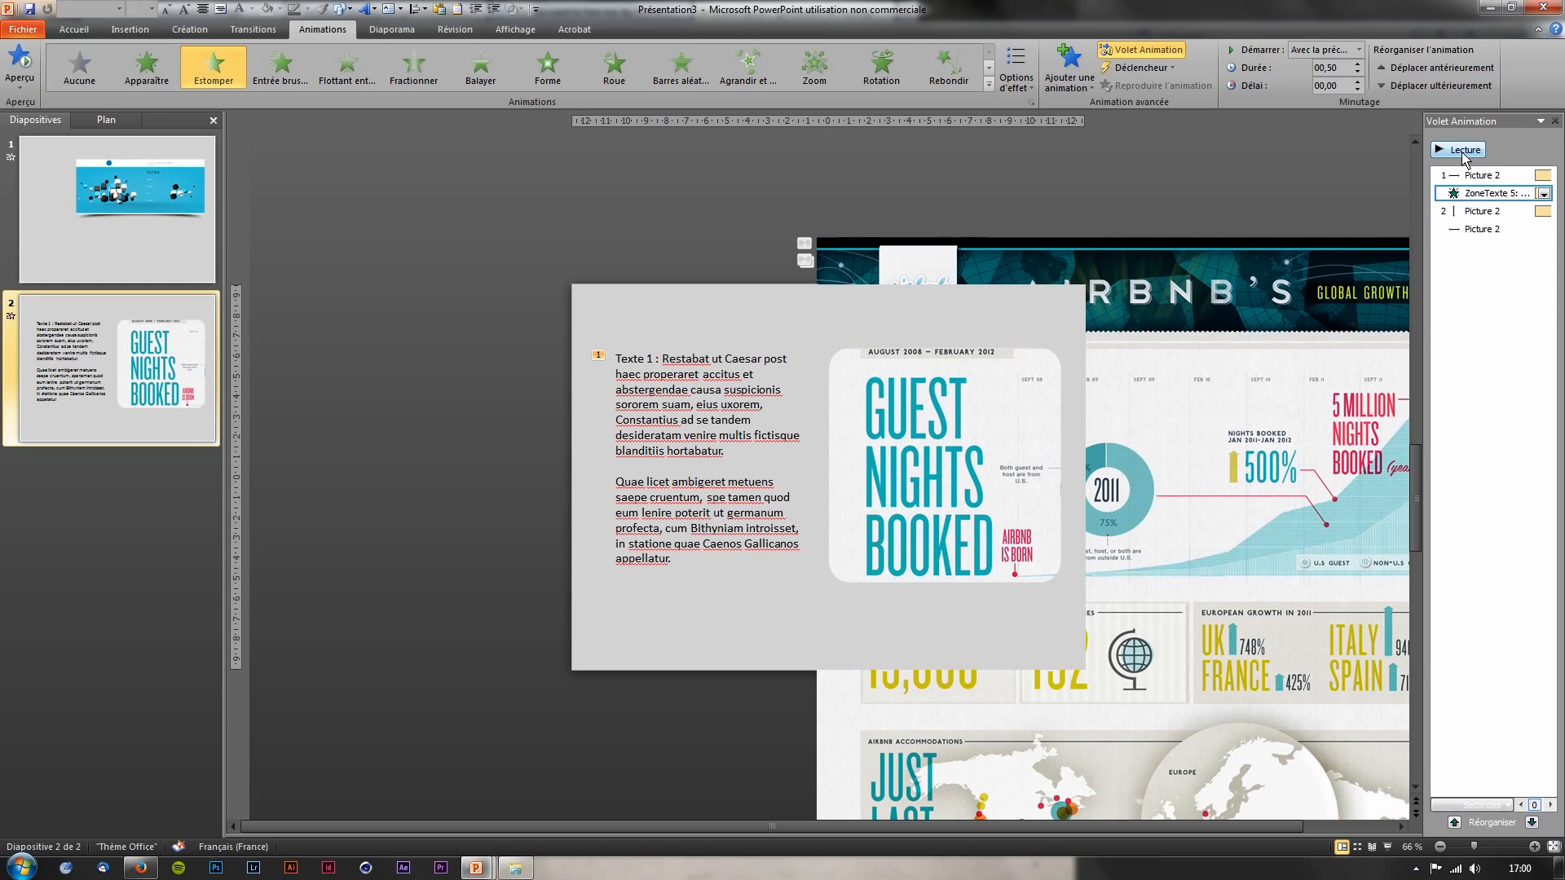
Set the duration of the first image movement to 5 seconds (très lent)
click(1481, 177)
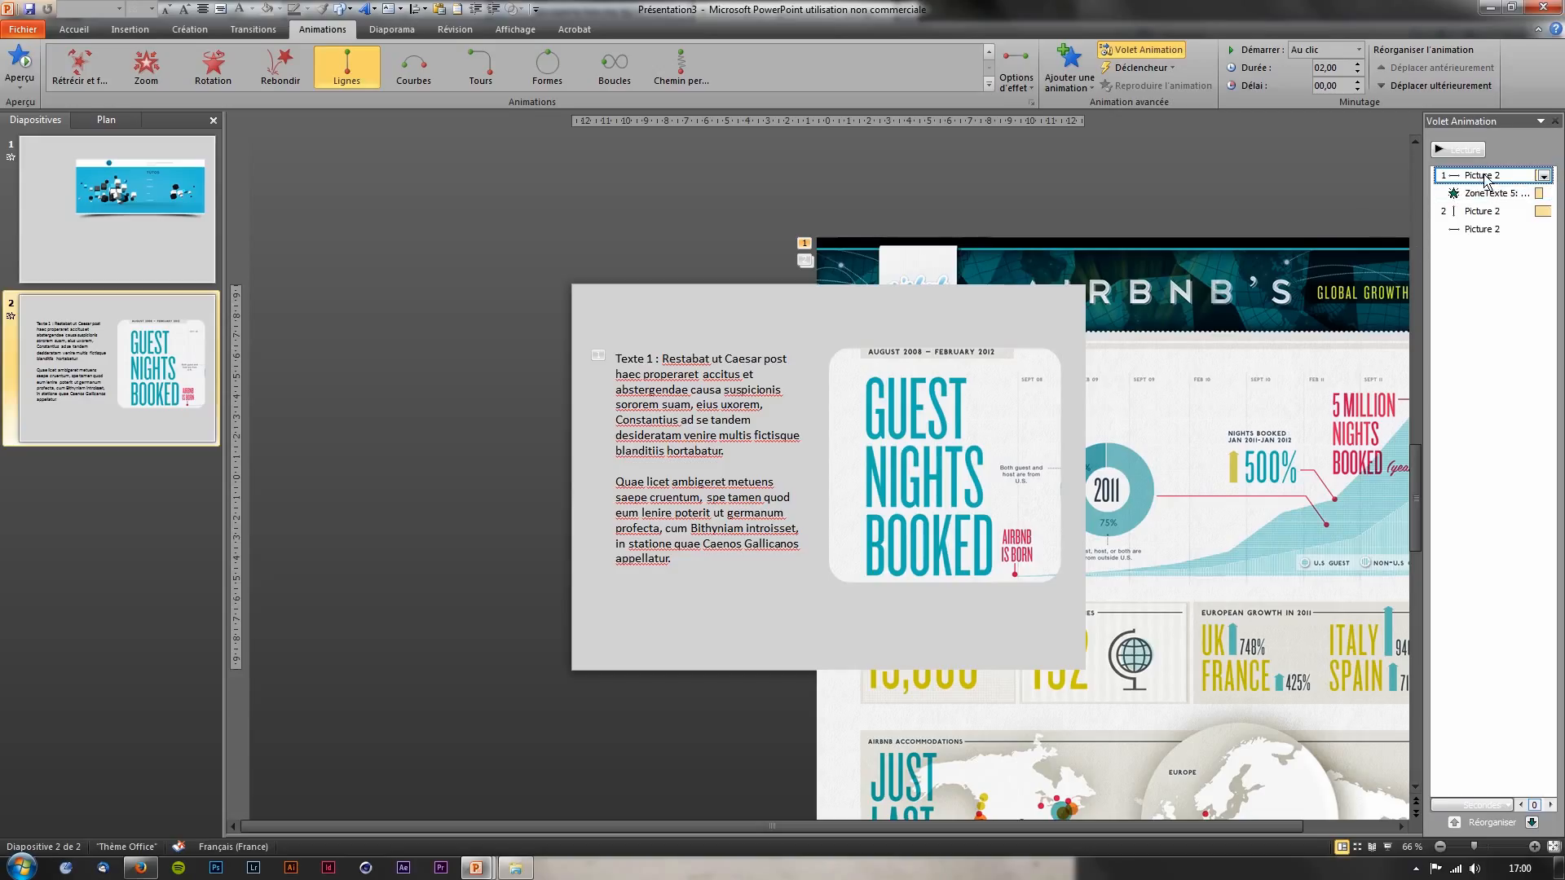
right_click(1485, 177)
click(1465, 251)
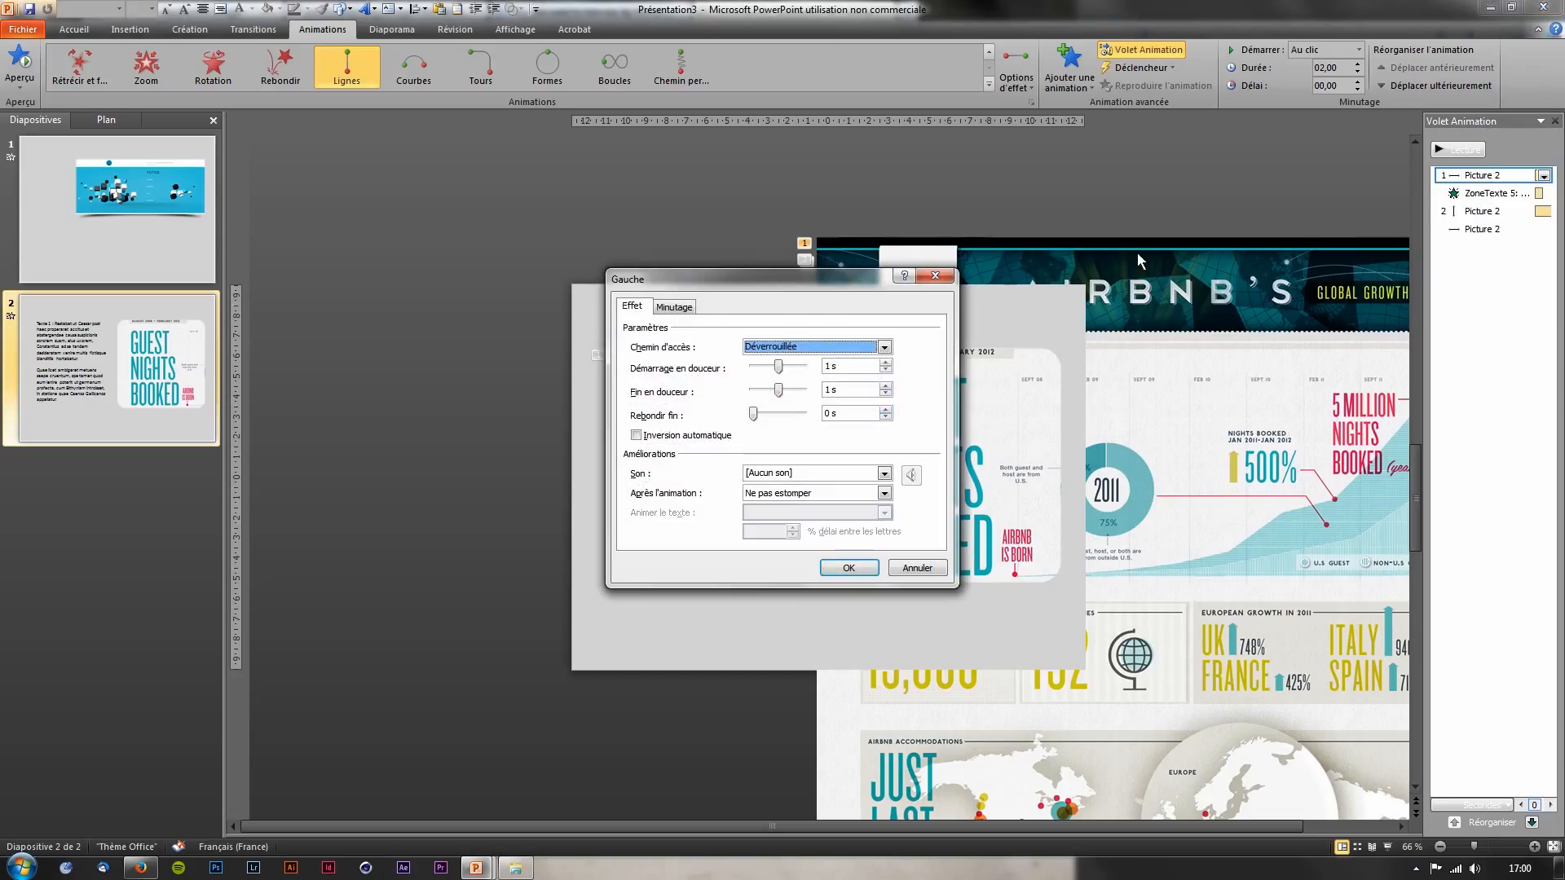
click(681, 312)
click(802, 369)
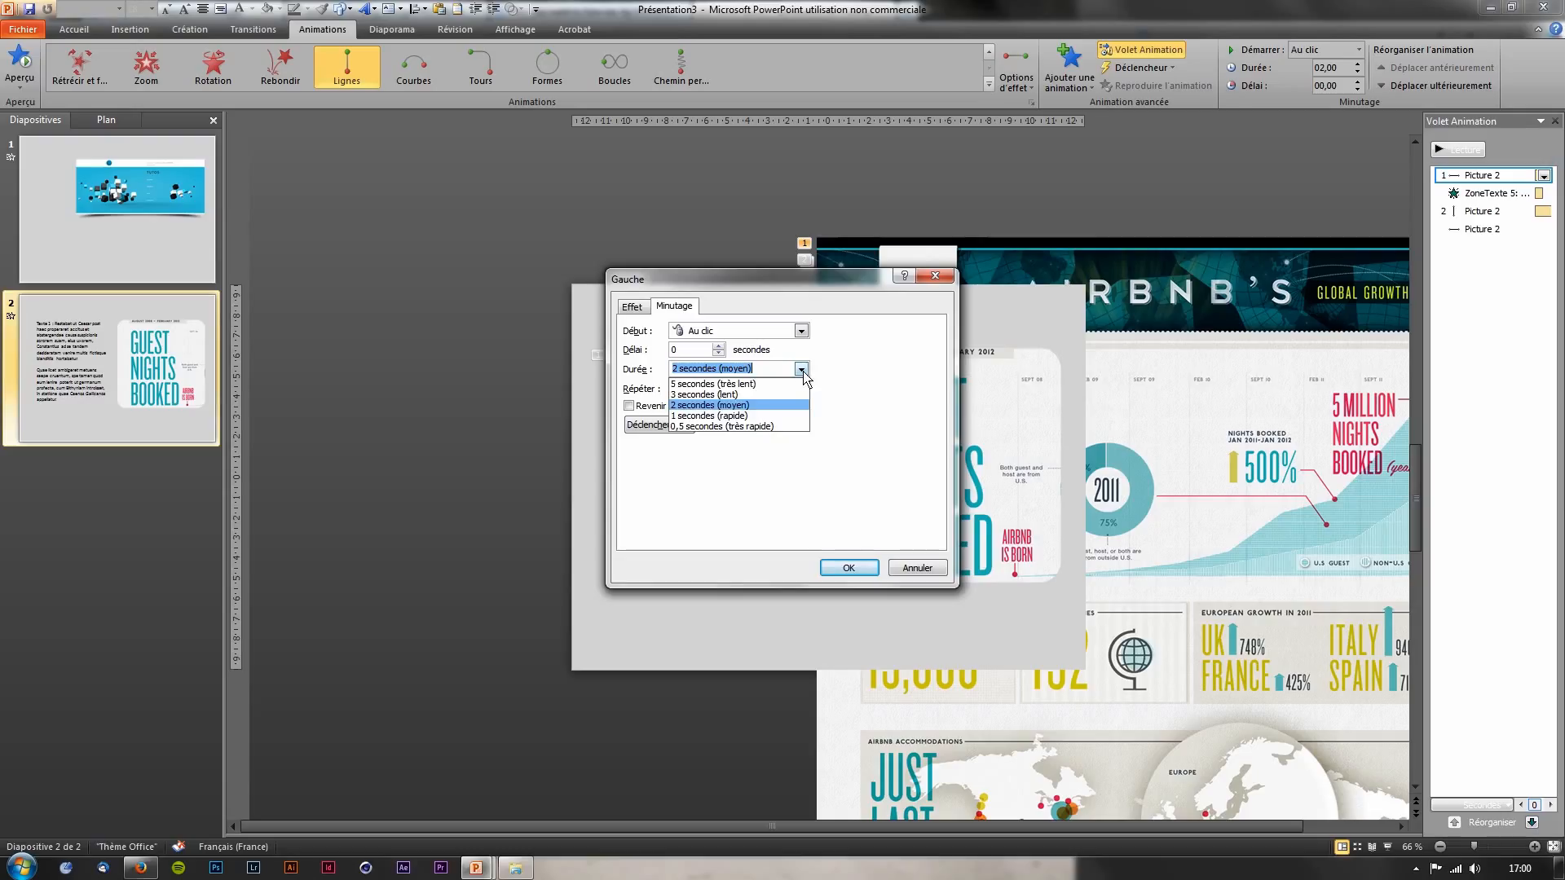
click(780, 394)
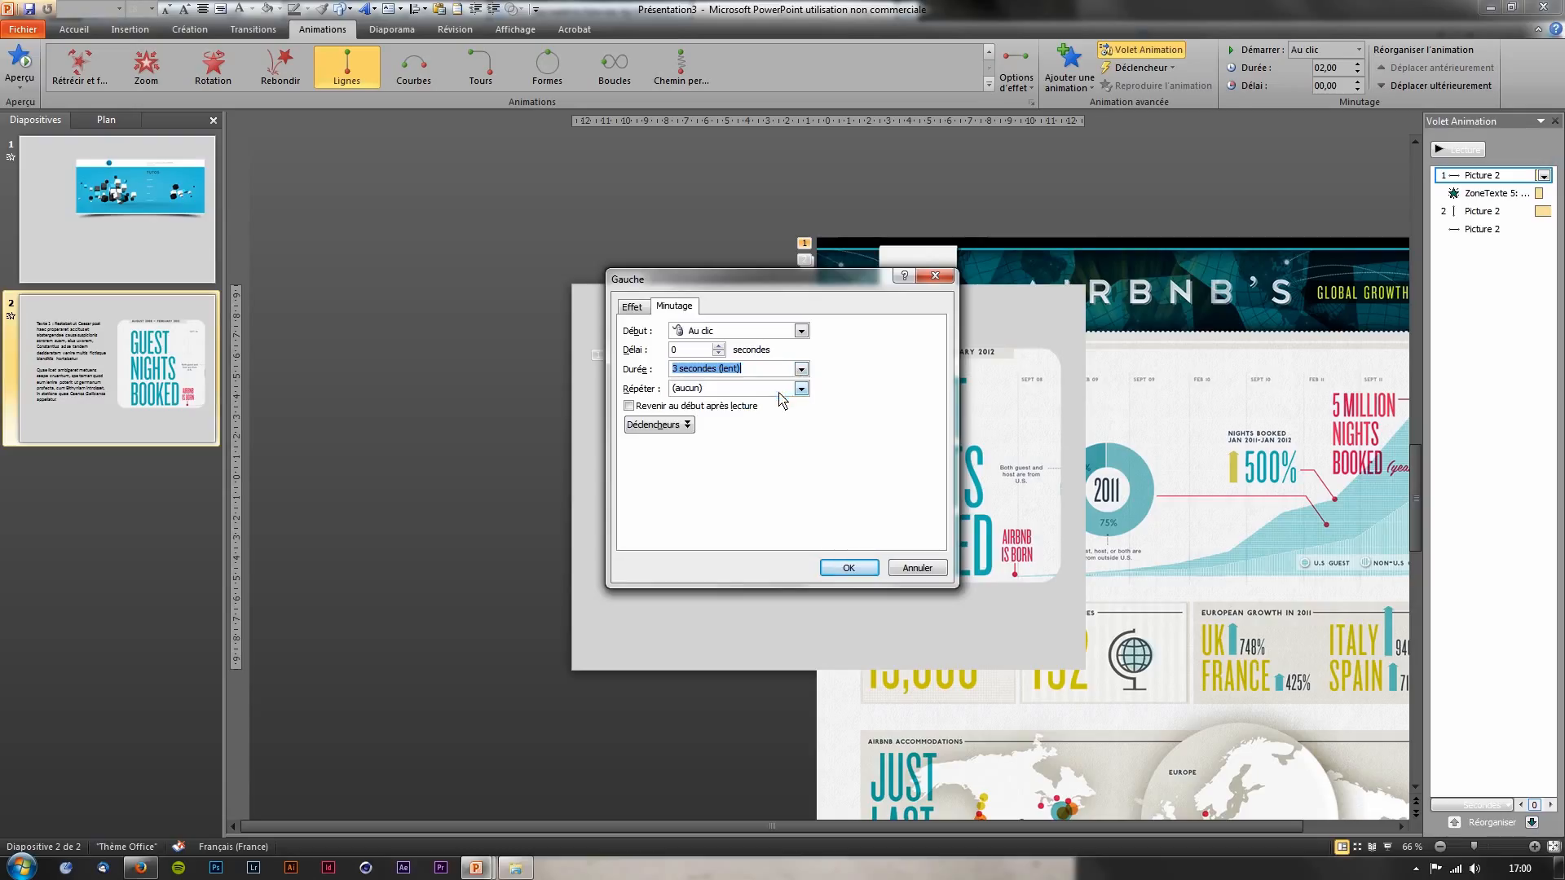
click(802, 369)
click(787, 399)
click(846, 566)
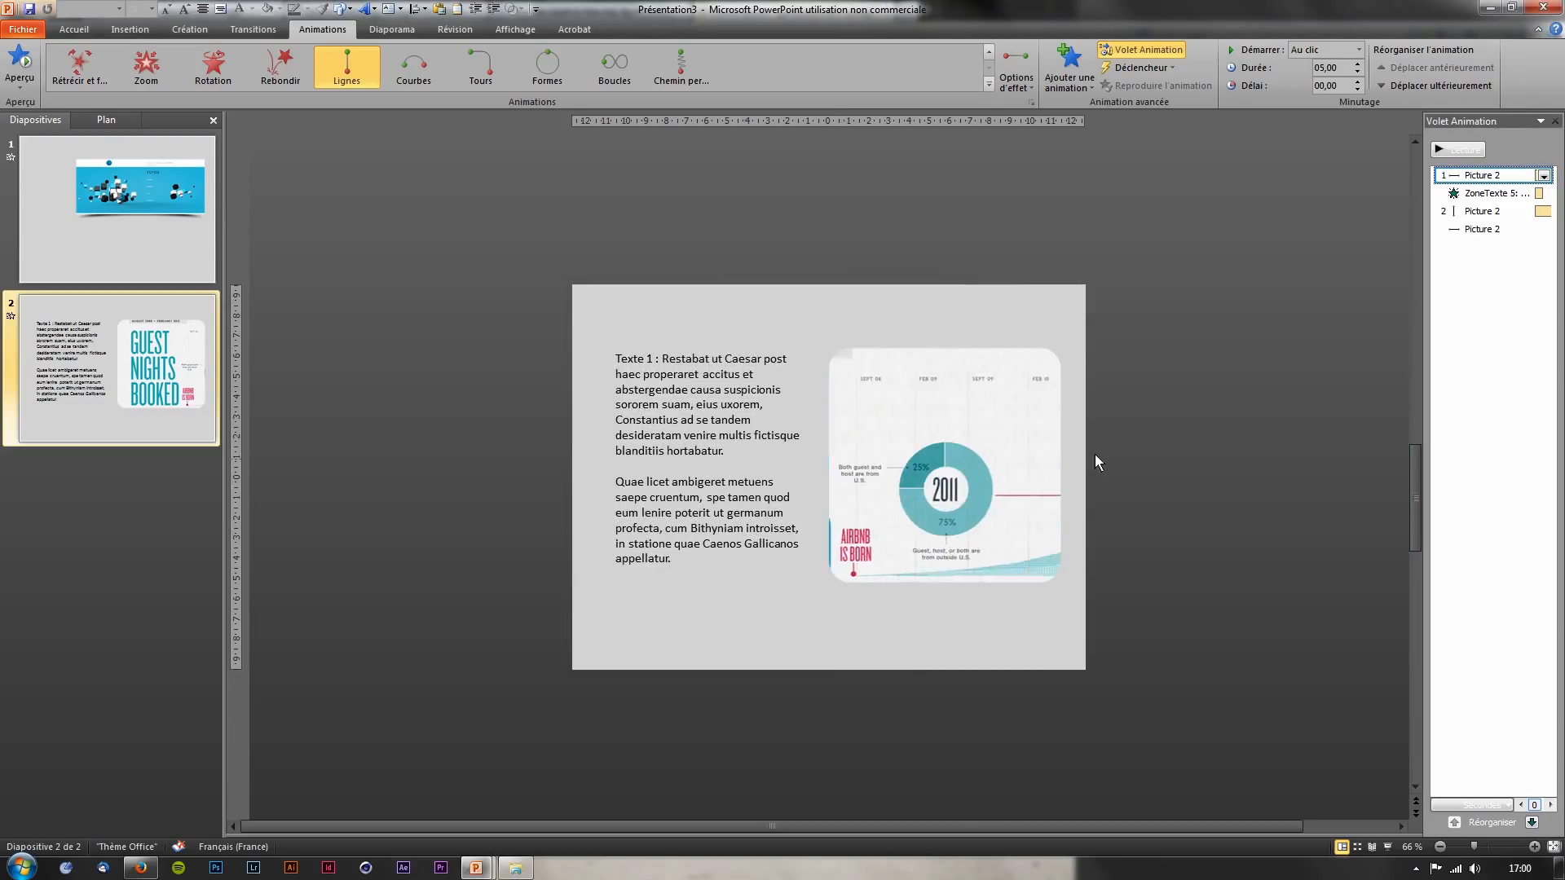
Set the duration of the text box's Estomper animation to 1 second (rapide)
click(1505, 198)
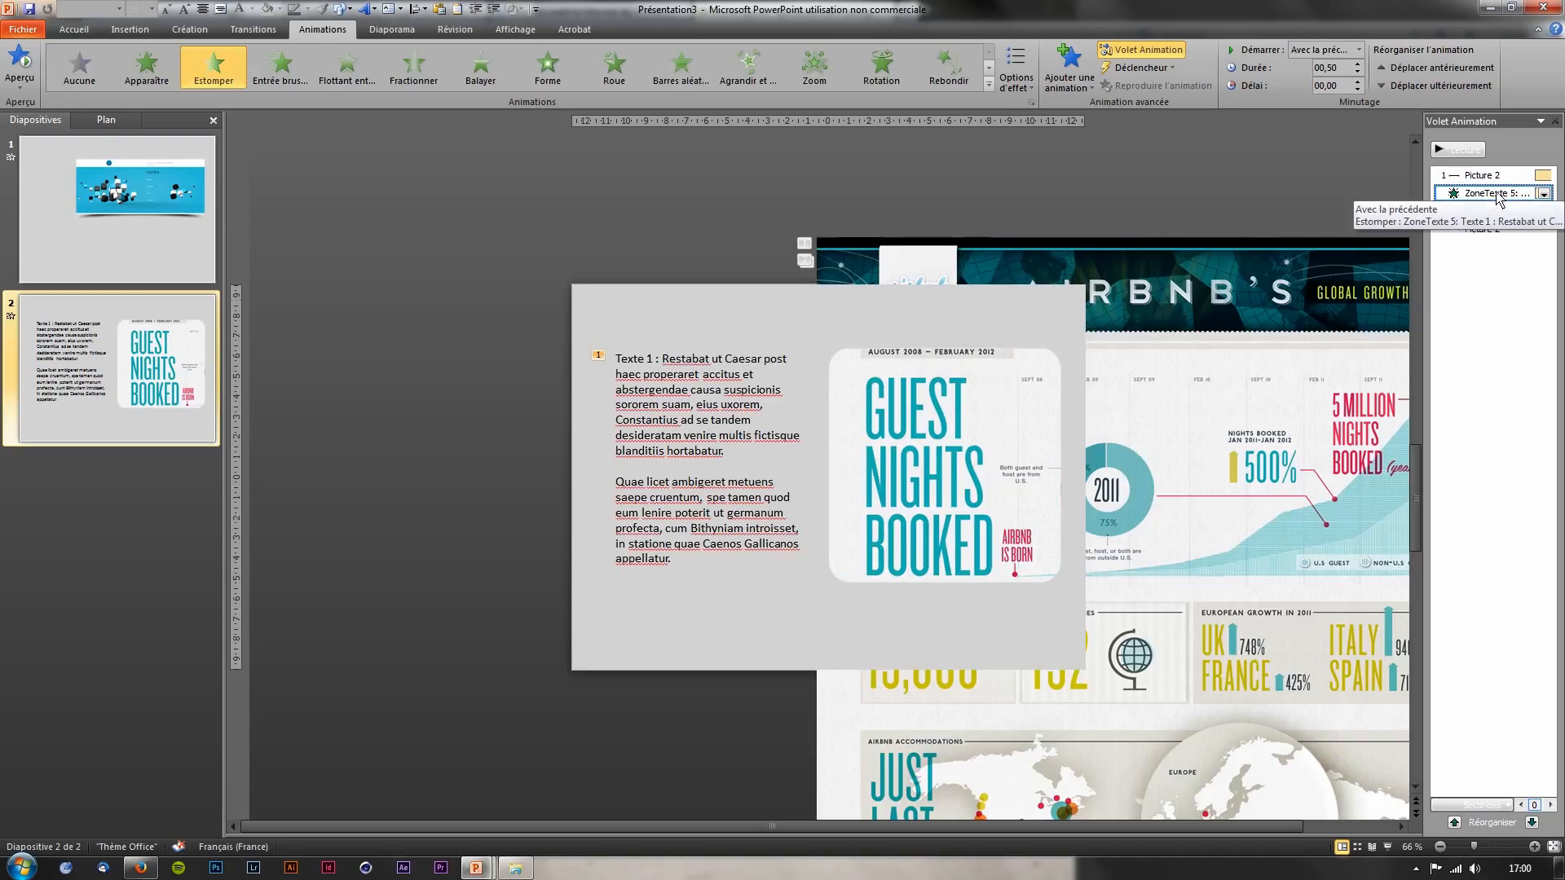
right_click(738, 357)
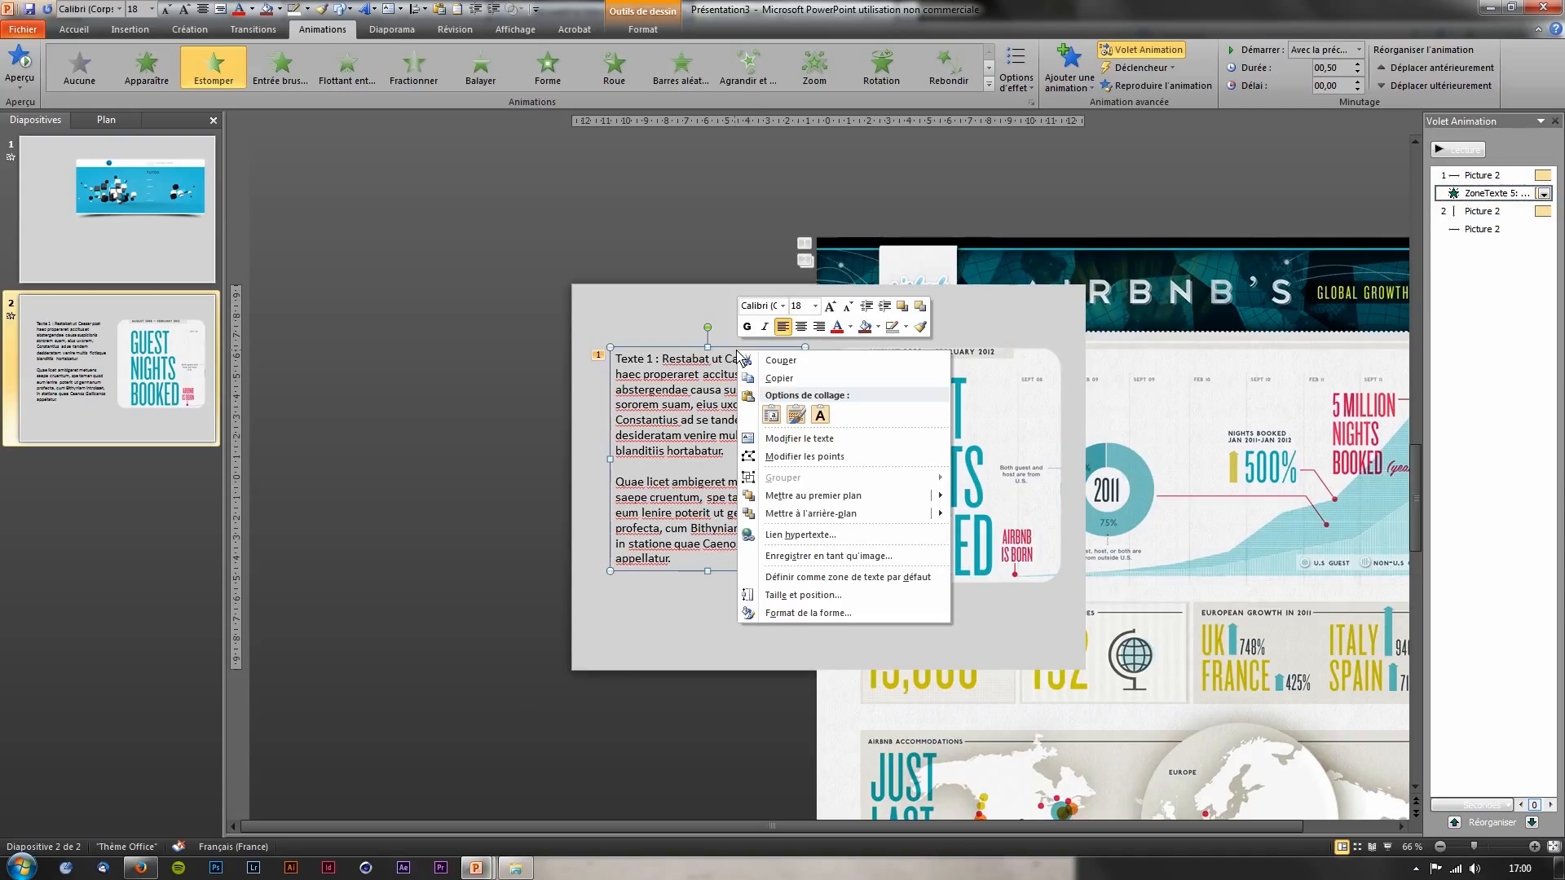
click(1544, 194)
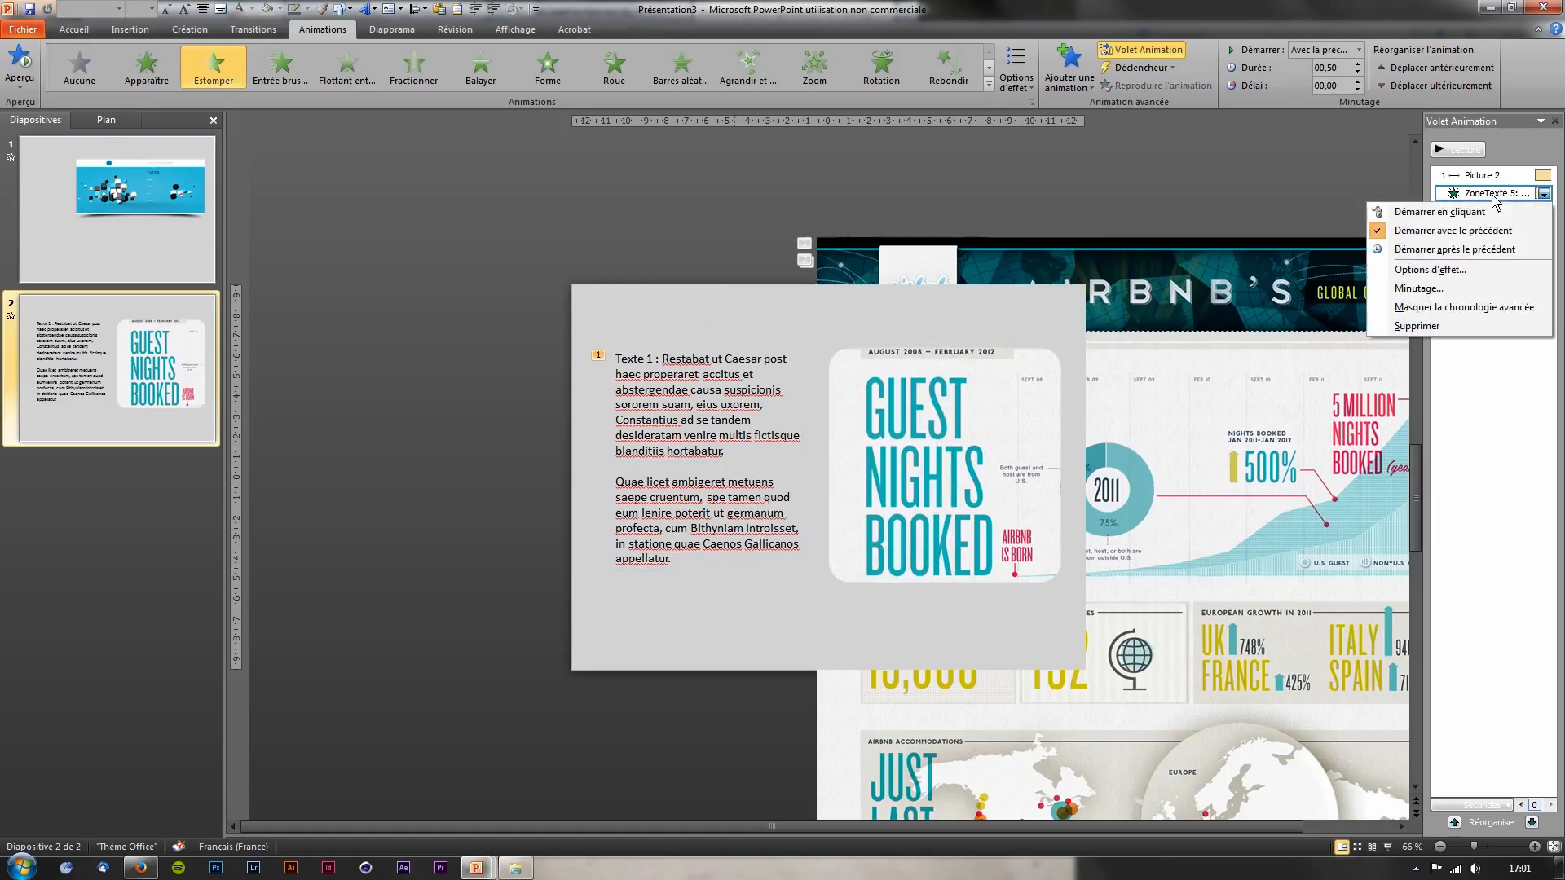
click(1470, 270)
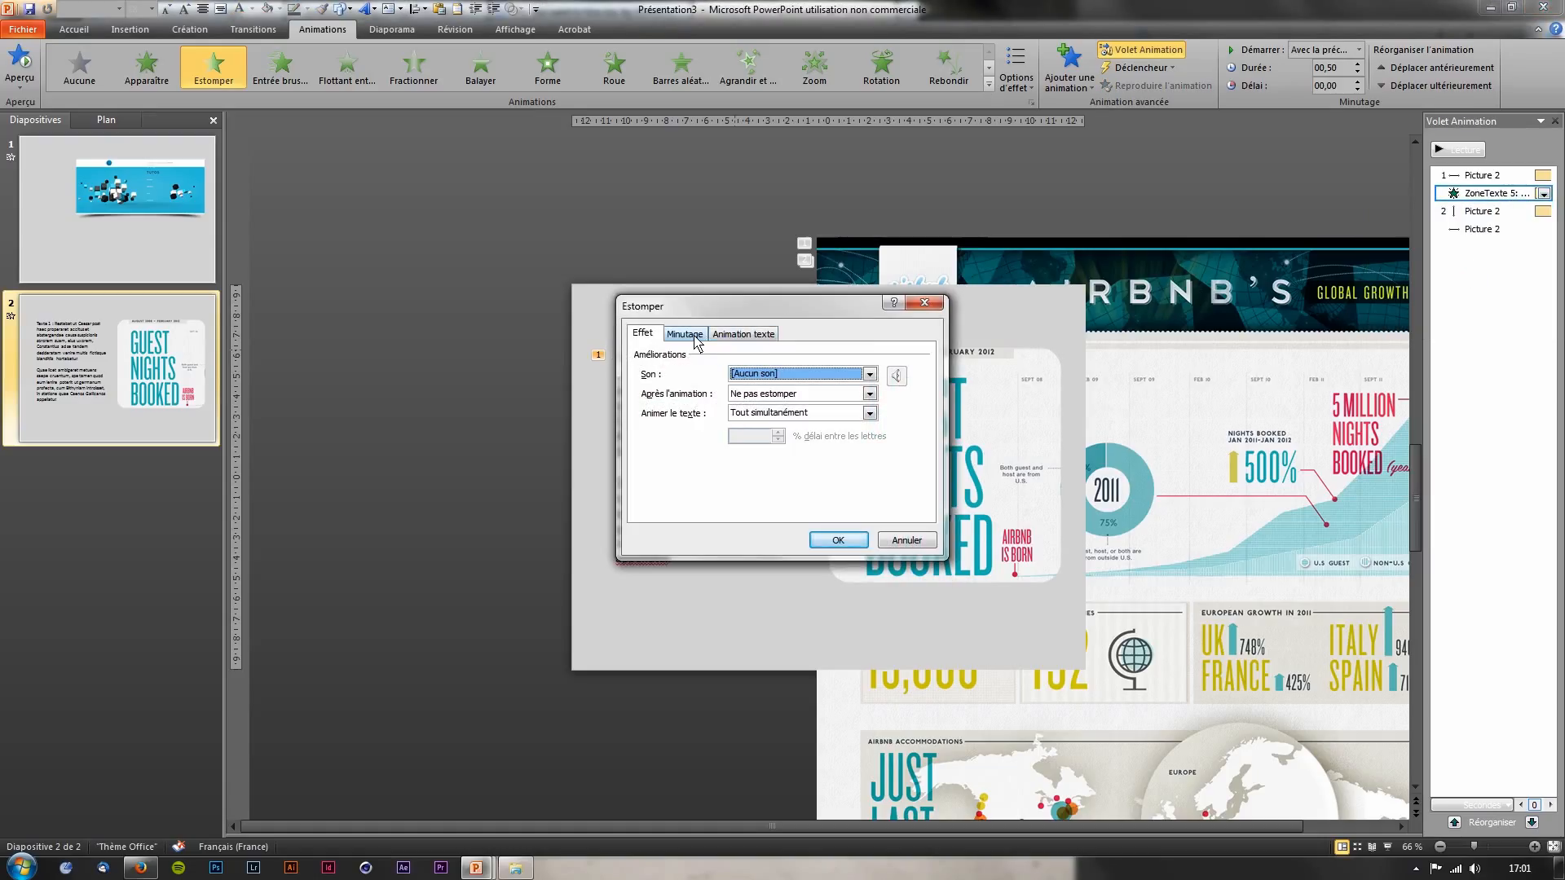
click(693, 336)
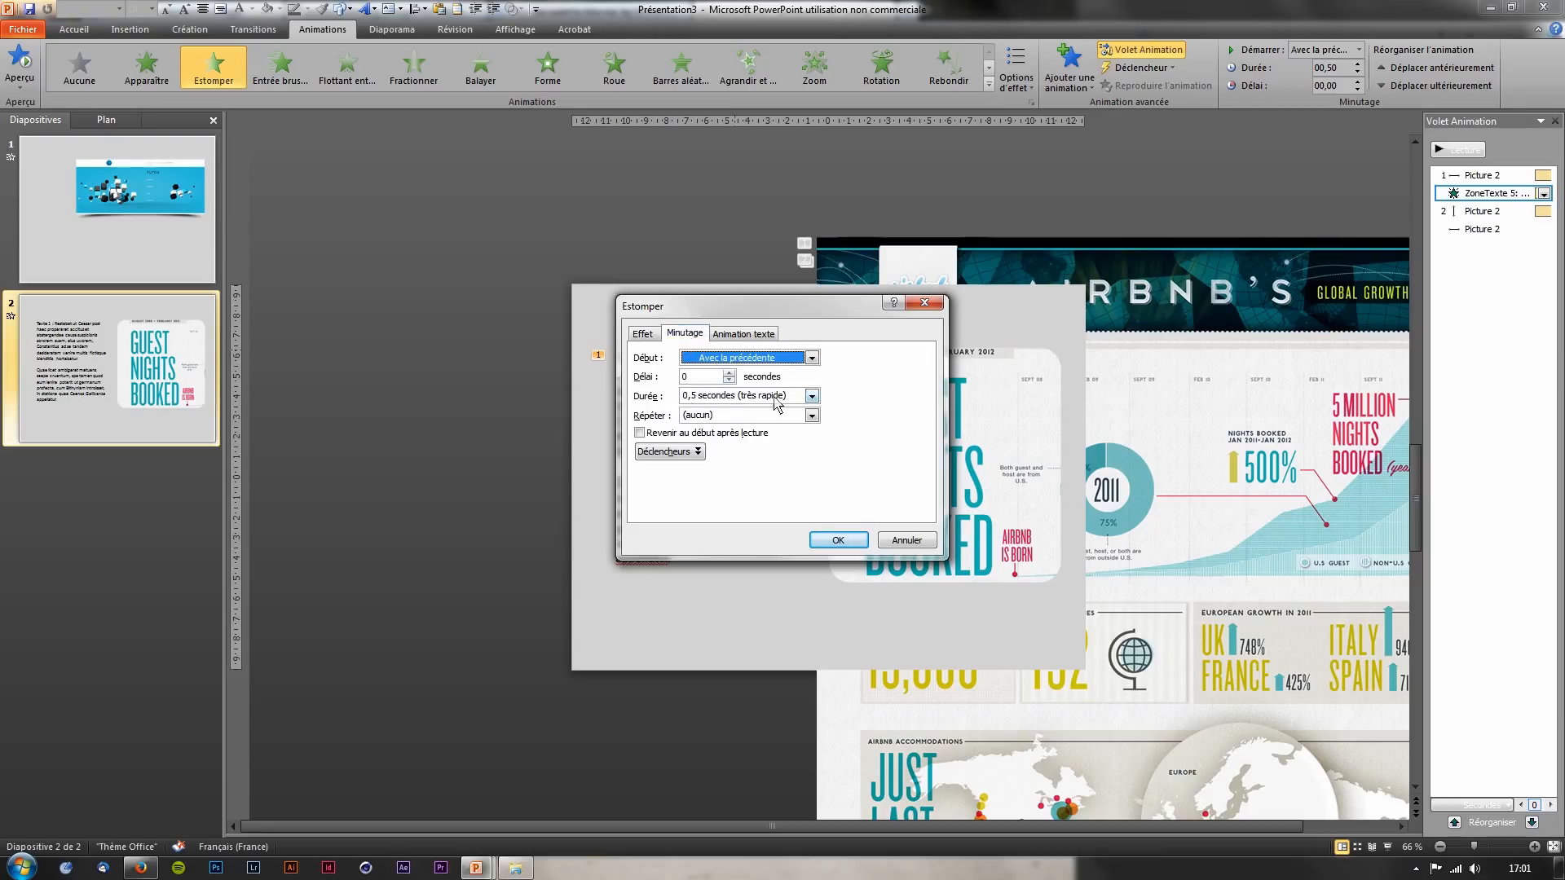
click(810, 397)
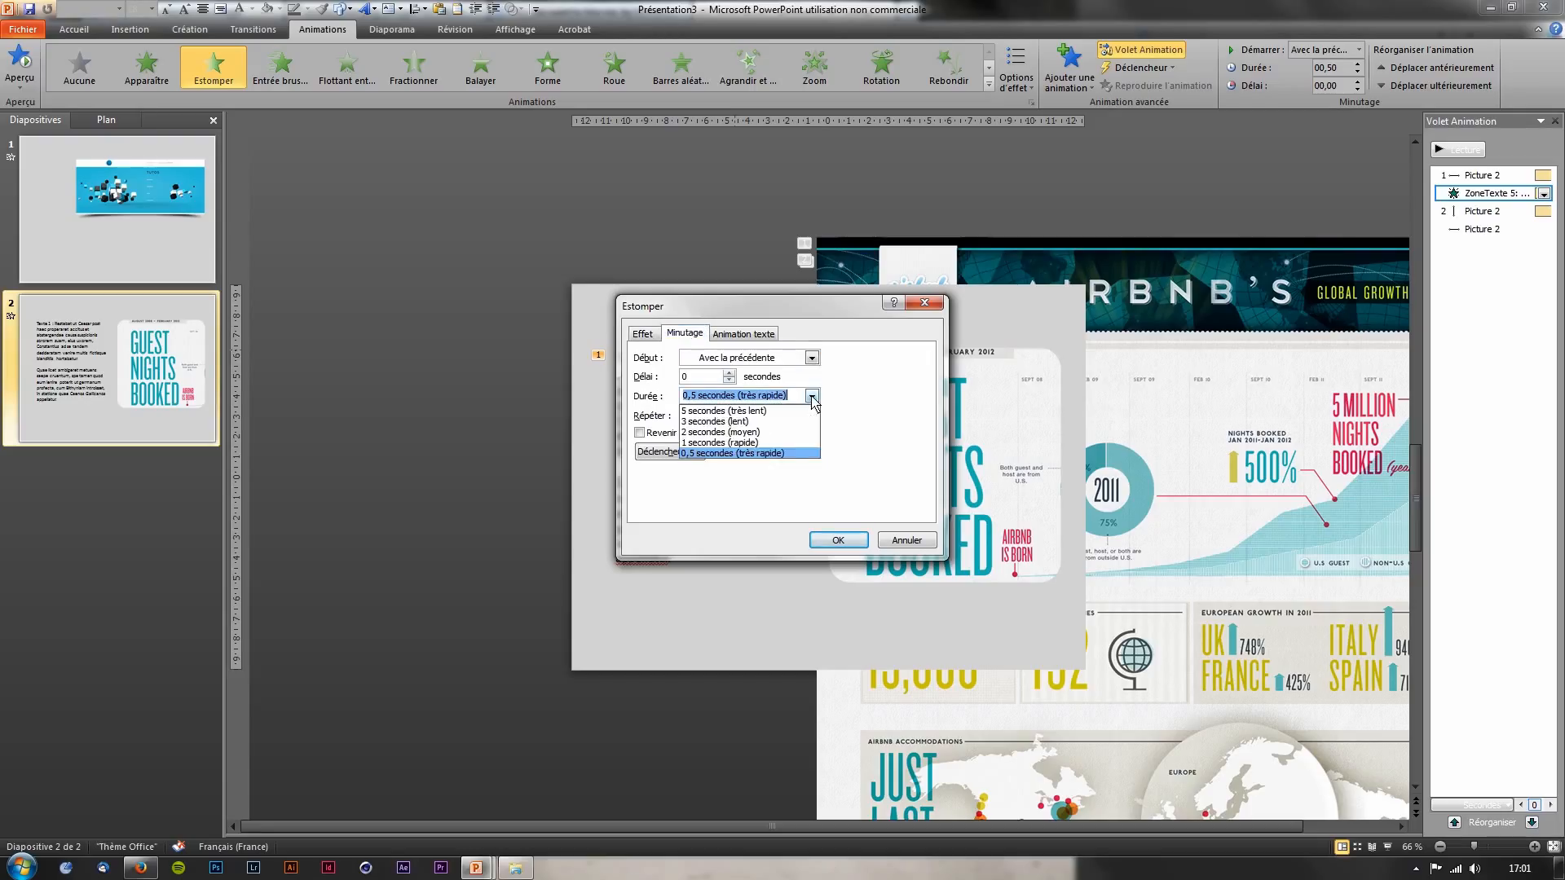
click(767, 442)
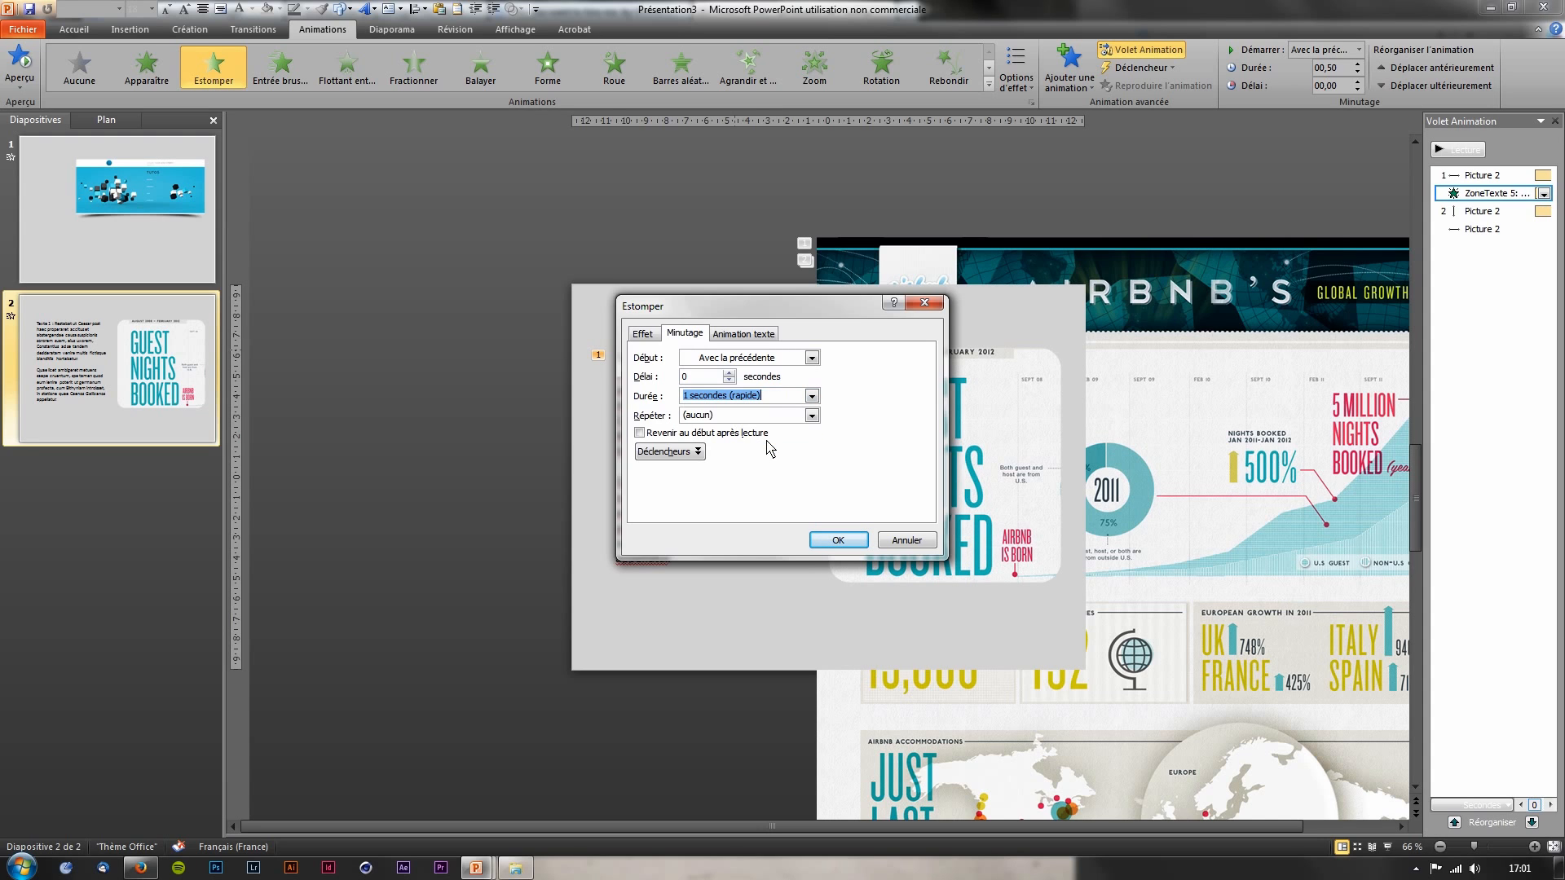
Group the text animation by first-level paragraphs, with each paragraph starting automatically after 0.5 seconds, and apply the effect options
click(743, 336)
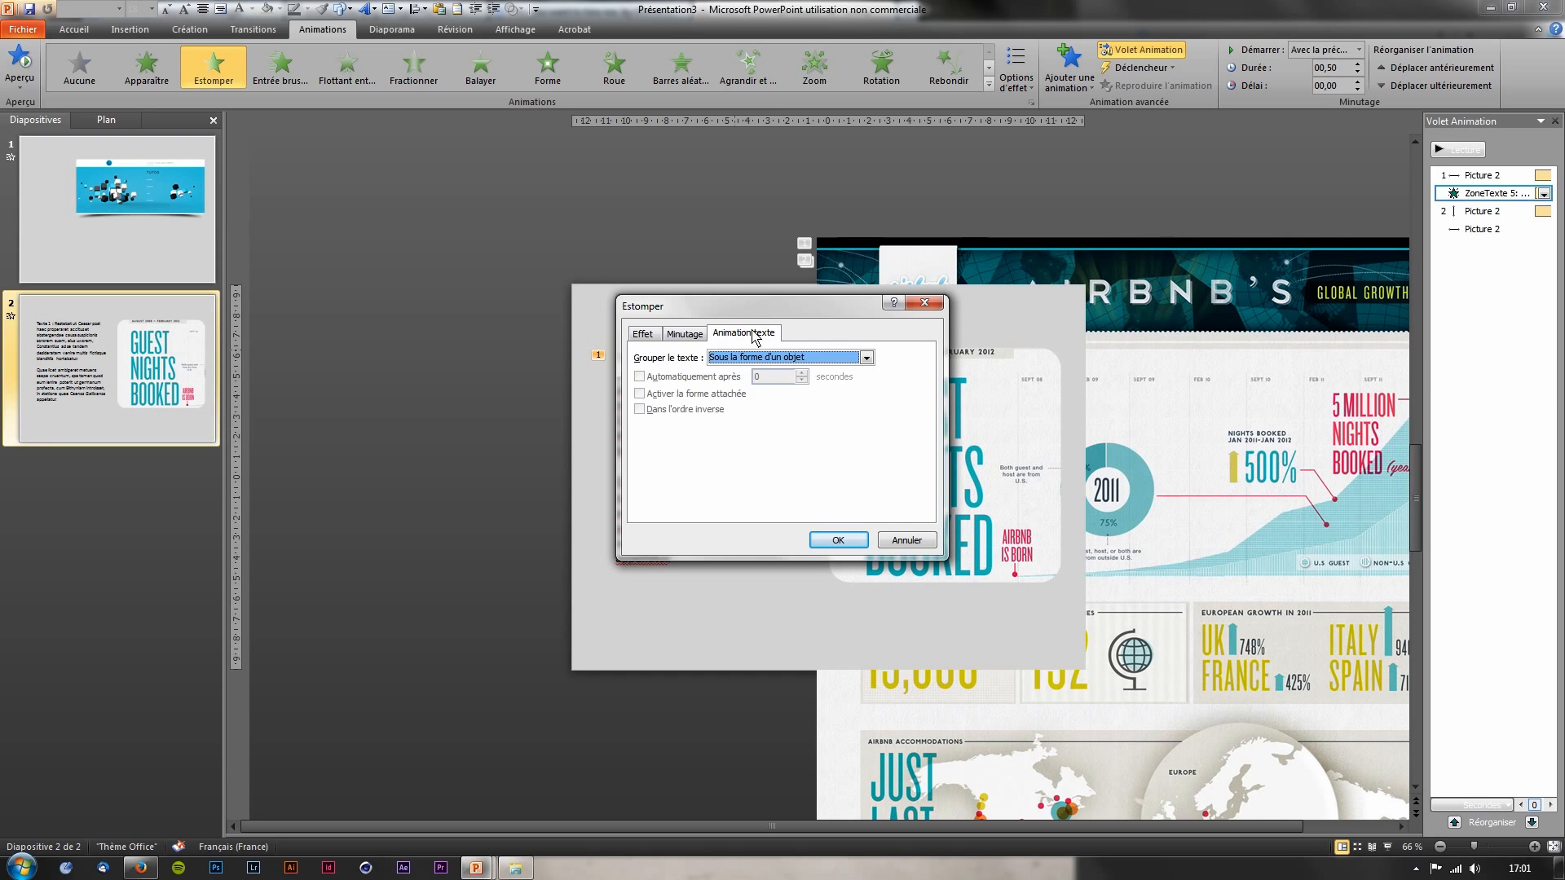
click(748, 358)
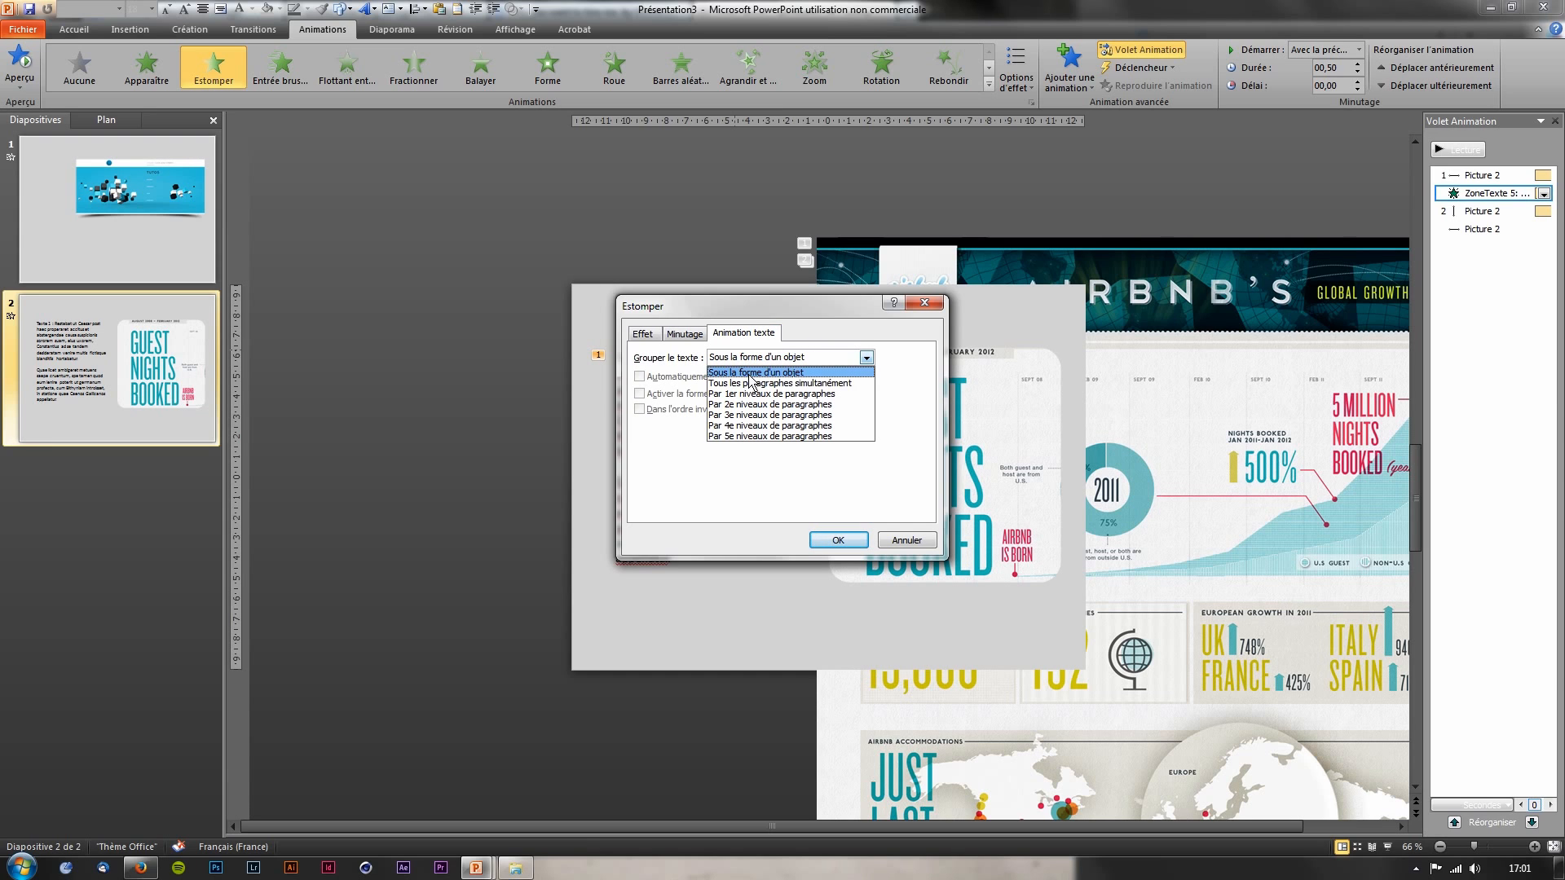
click(752, 395)
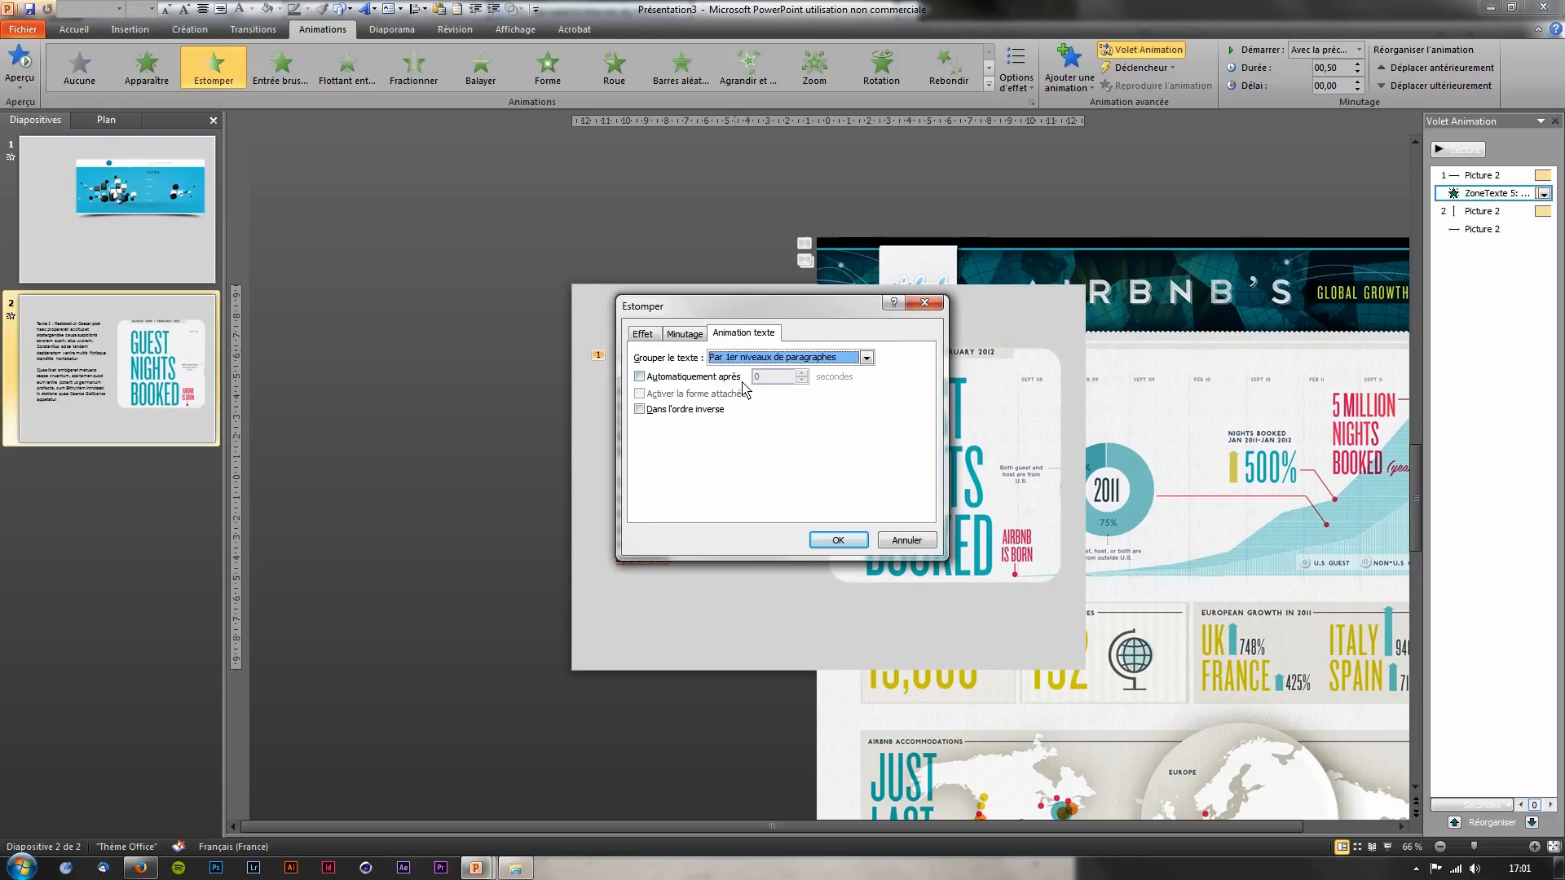
drag(735, 312, 950, 312)
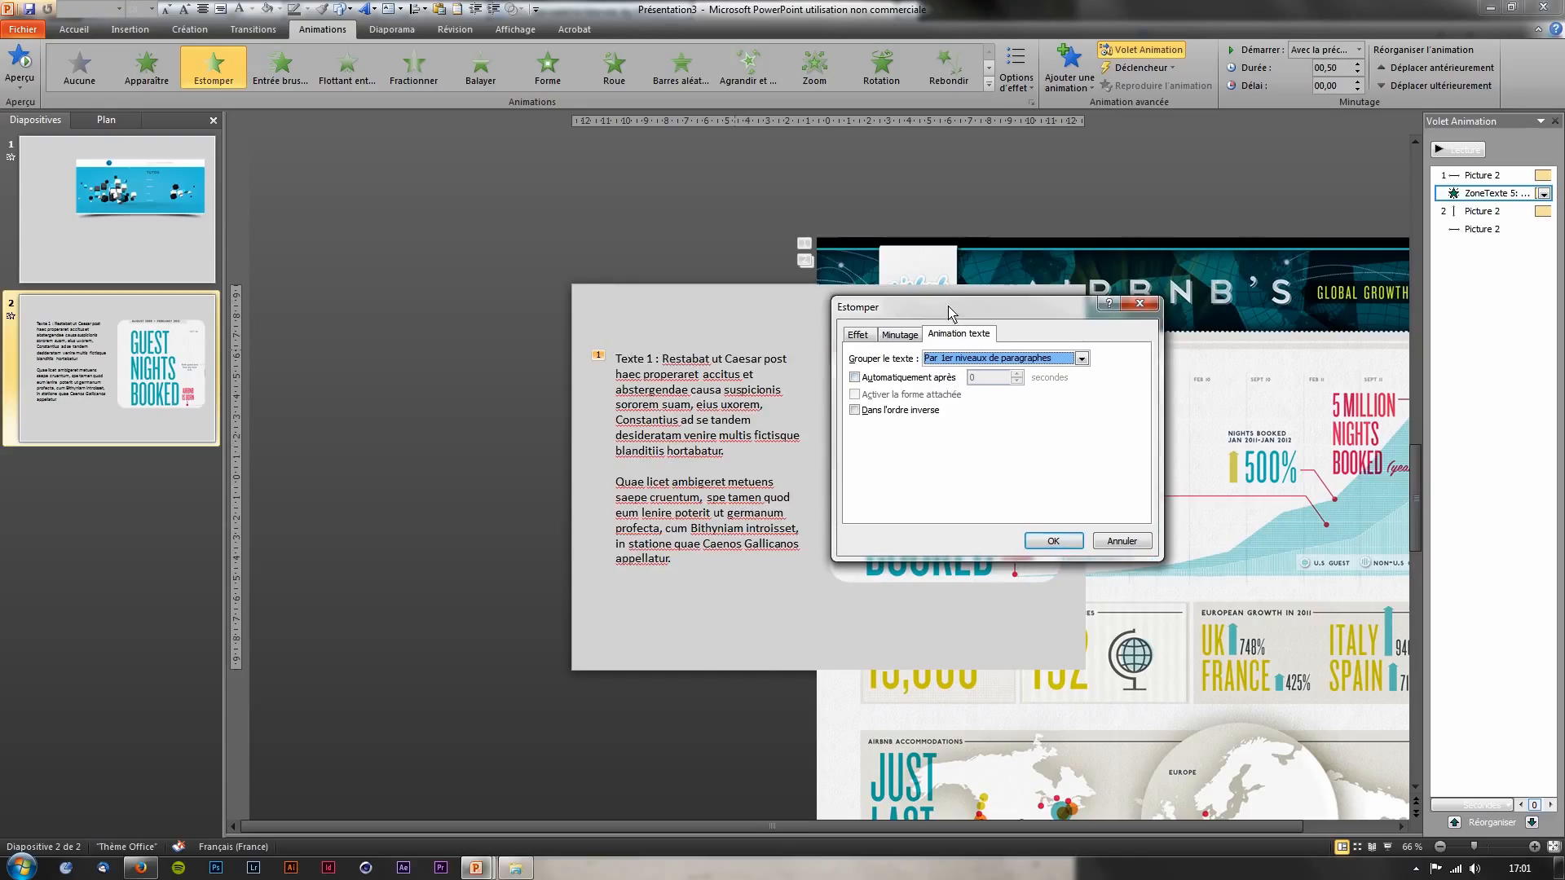
click(905, 378)
click(1017, 375)
click(1060, 541)
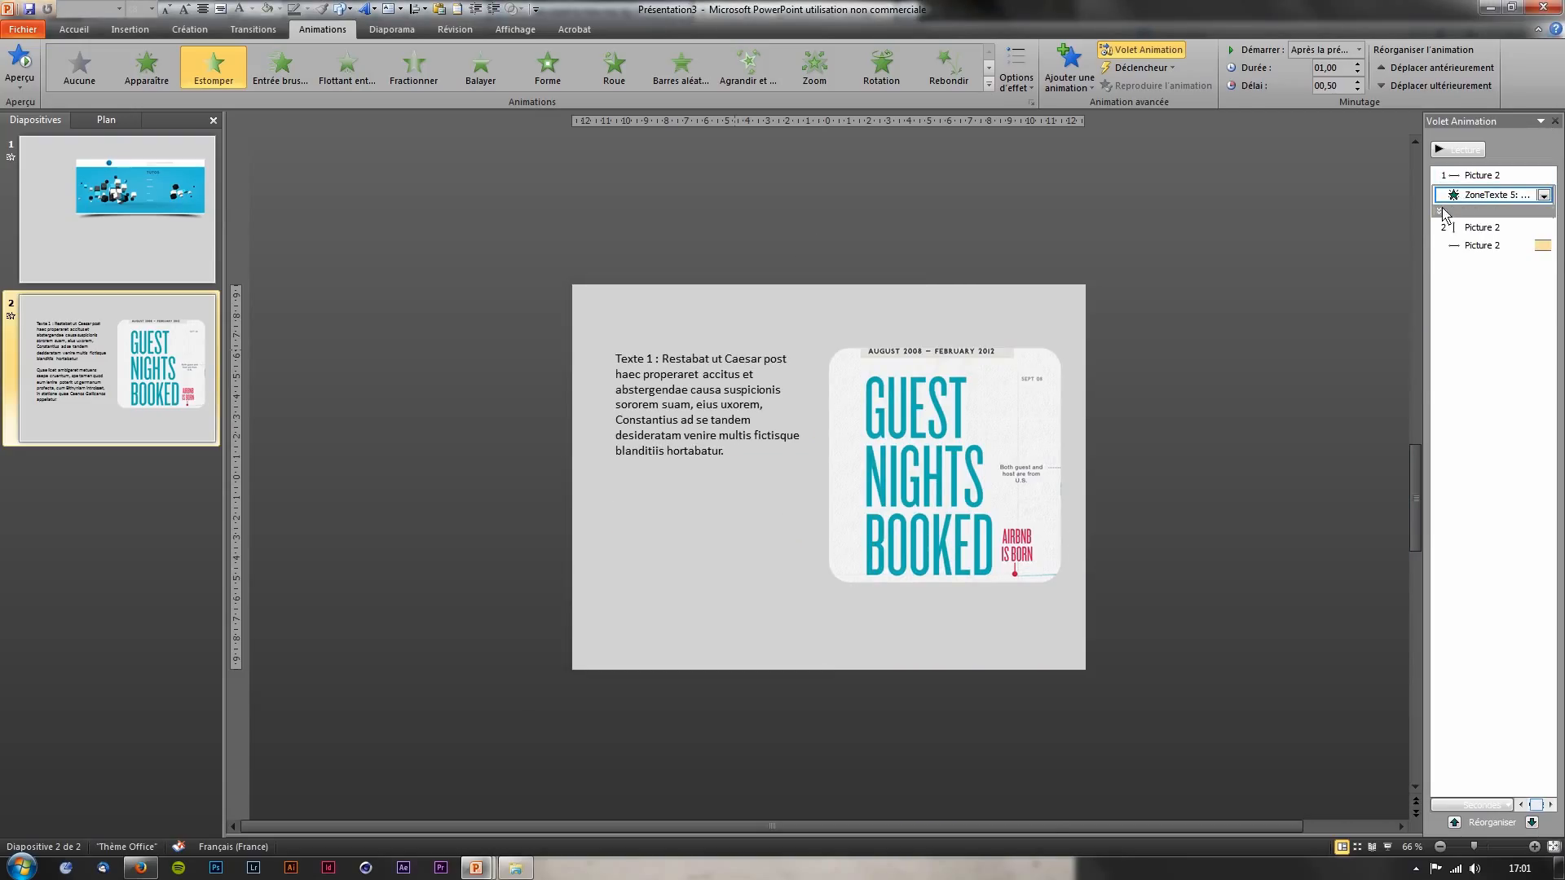
Expand the text box's paragraph animations and play slide 2 as a slide show to check their timing
click(1439, 211)
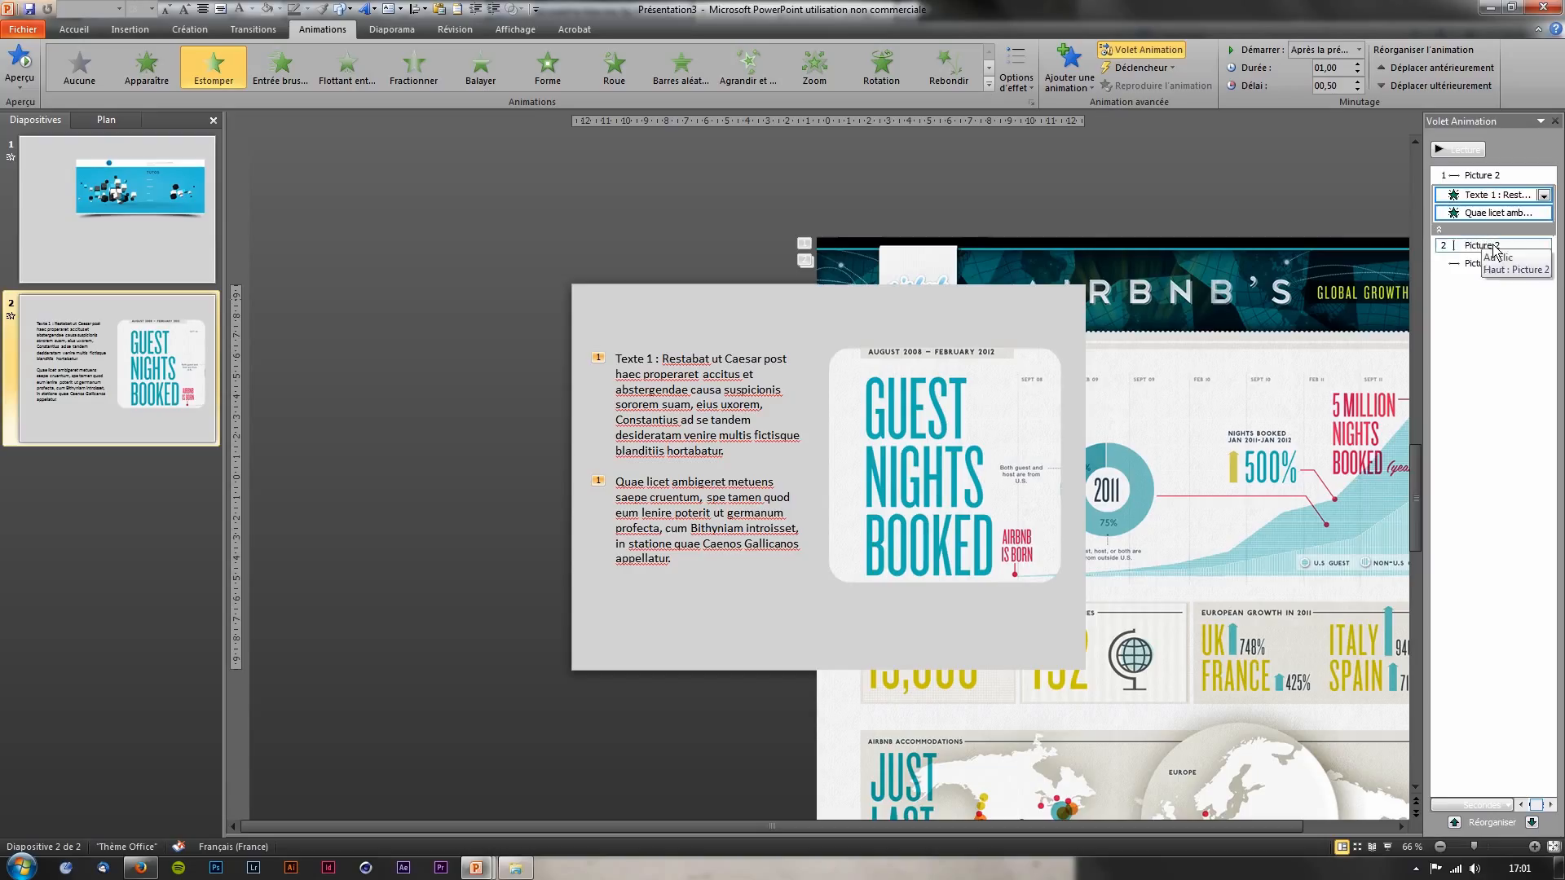
key(shift+F5)
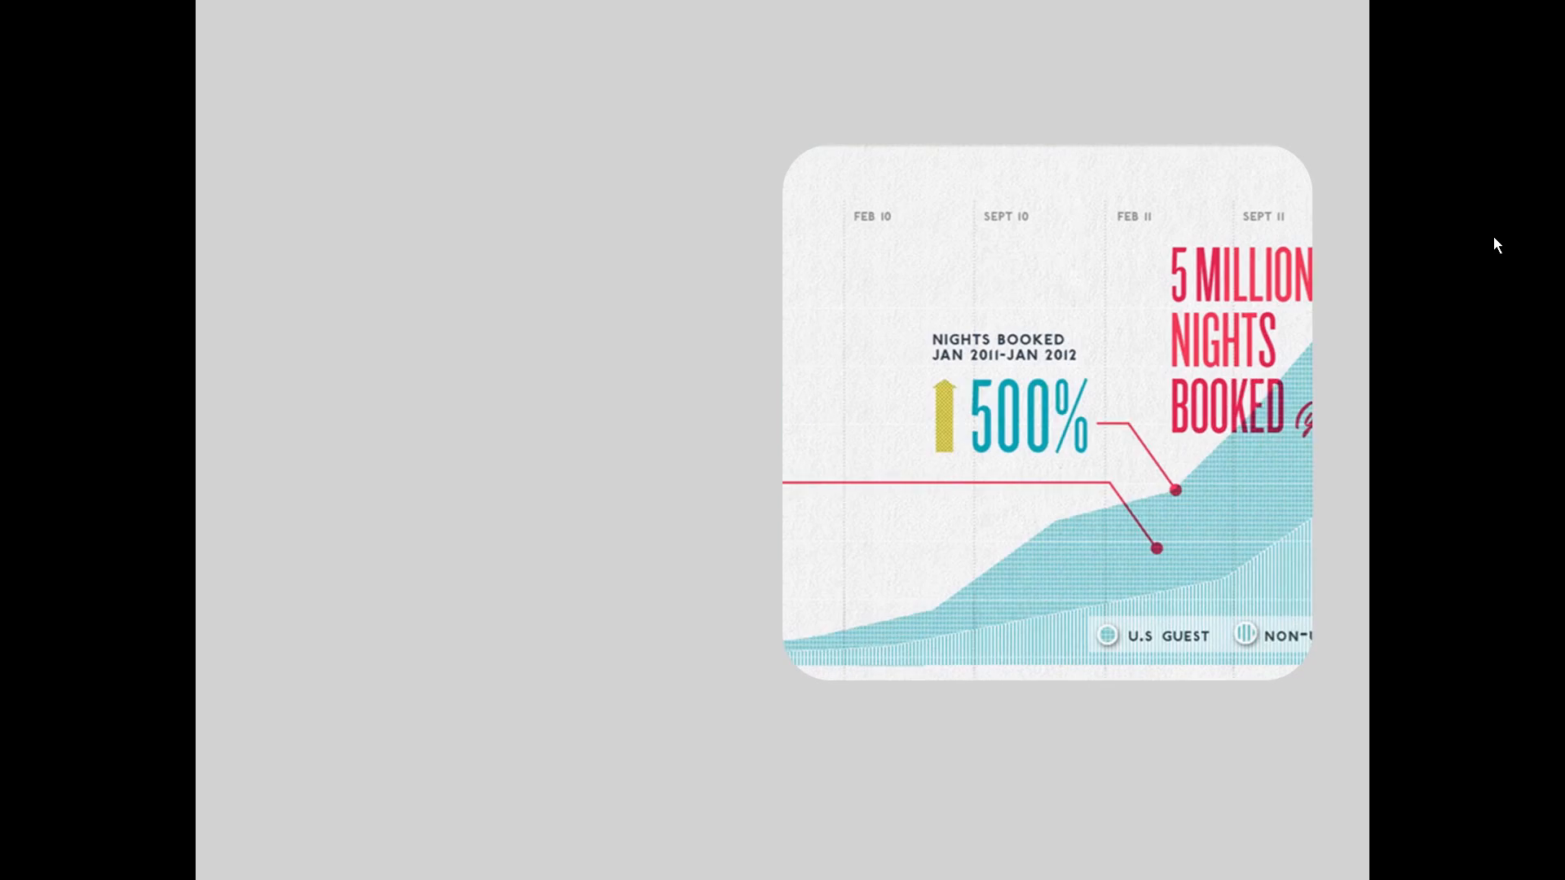
key(Escape)
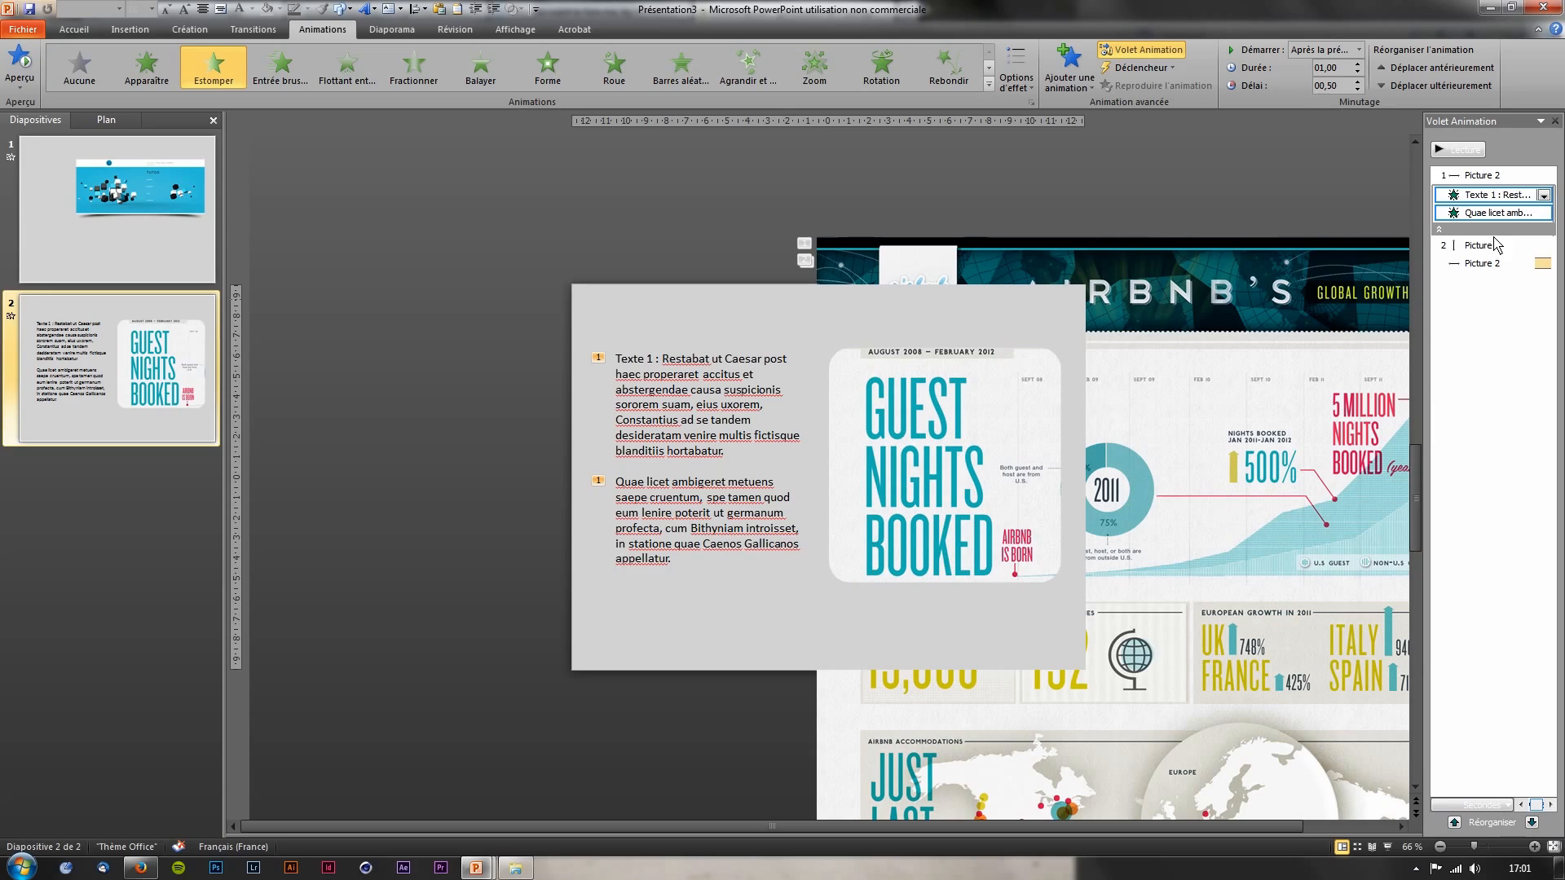
Start the first paragraph's fade with the previous animation and the second's after the previous, and check the result in the slide show
click(1504, 198)
click(1543, 196)
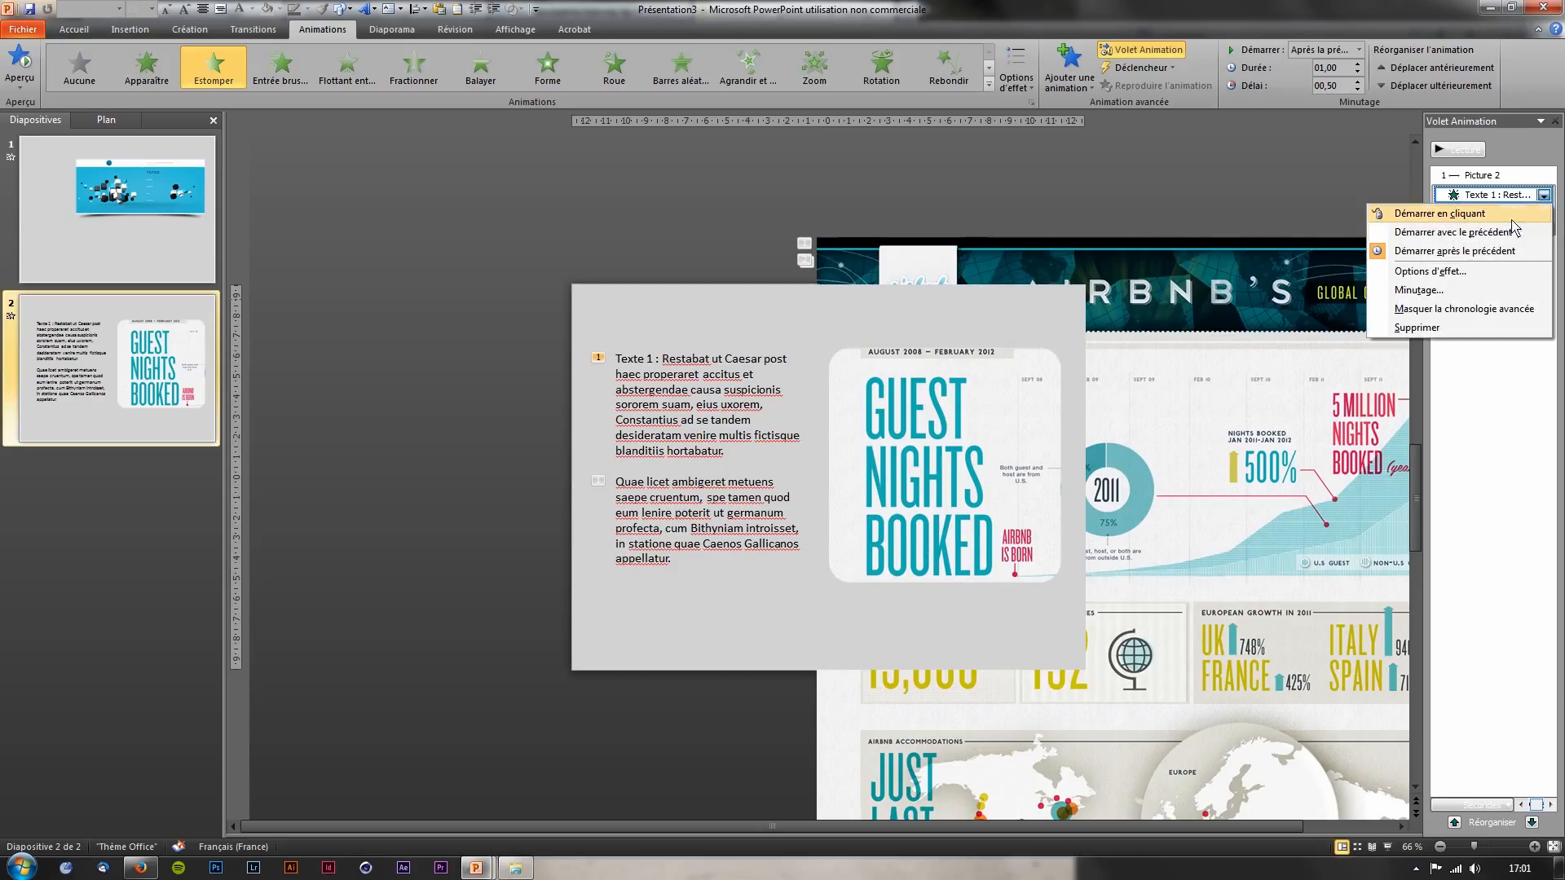
click(1454, 233)
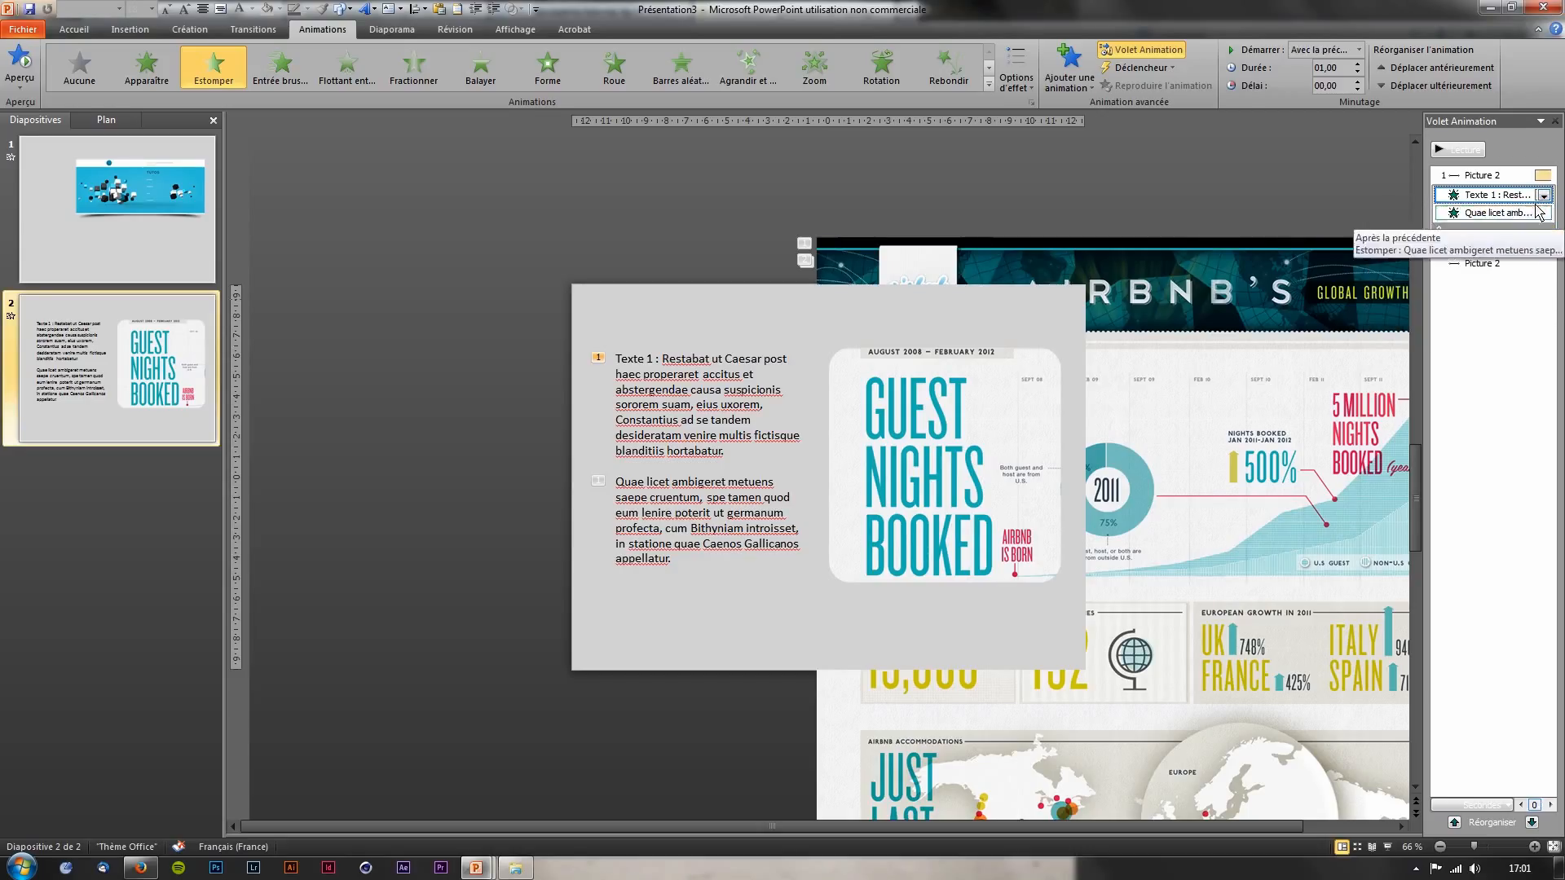
click(1544, 213)
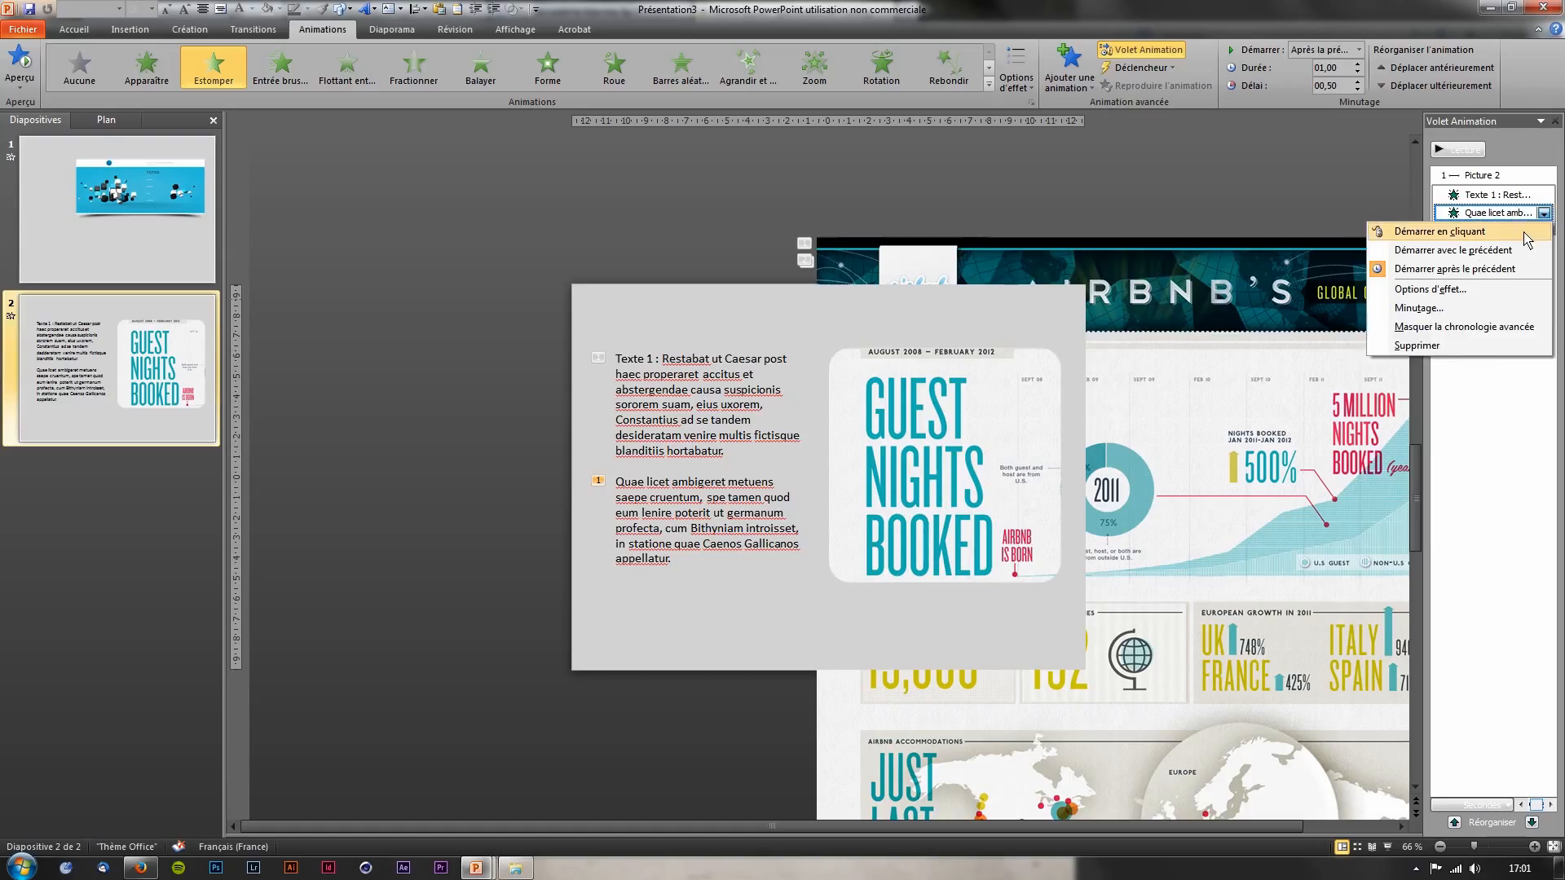
click(1499, 270)
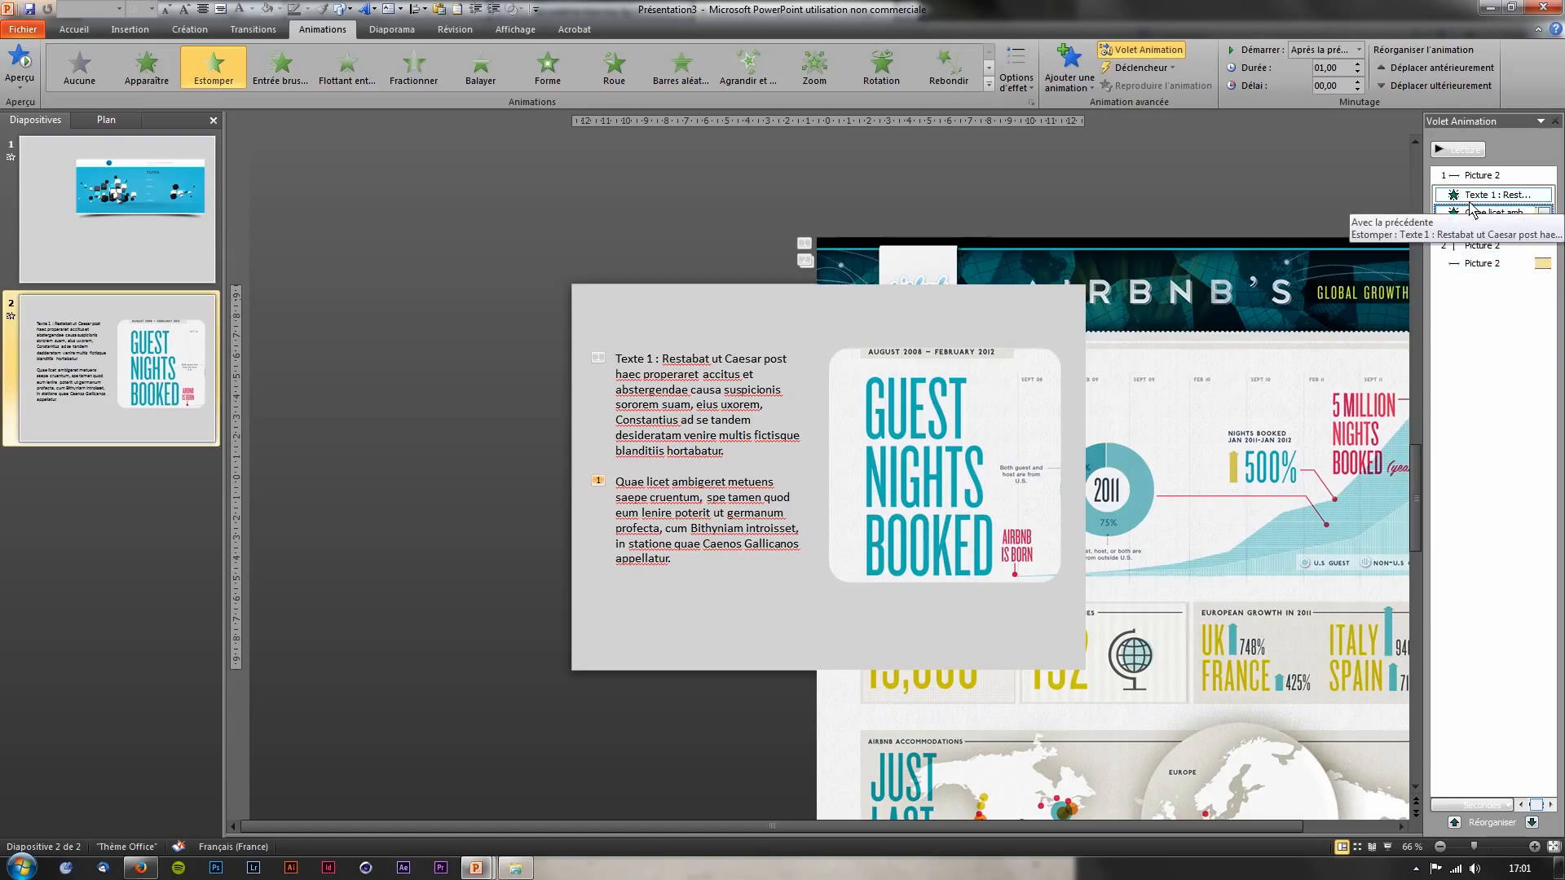
key(shift+F5)
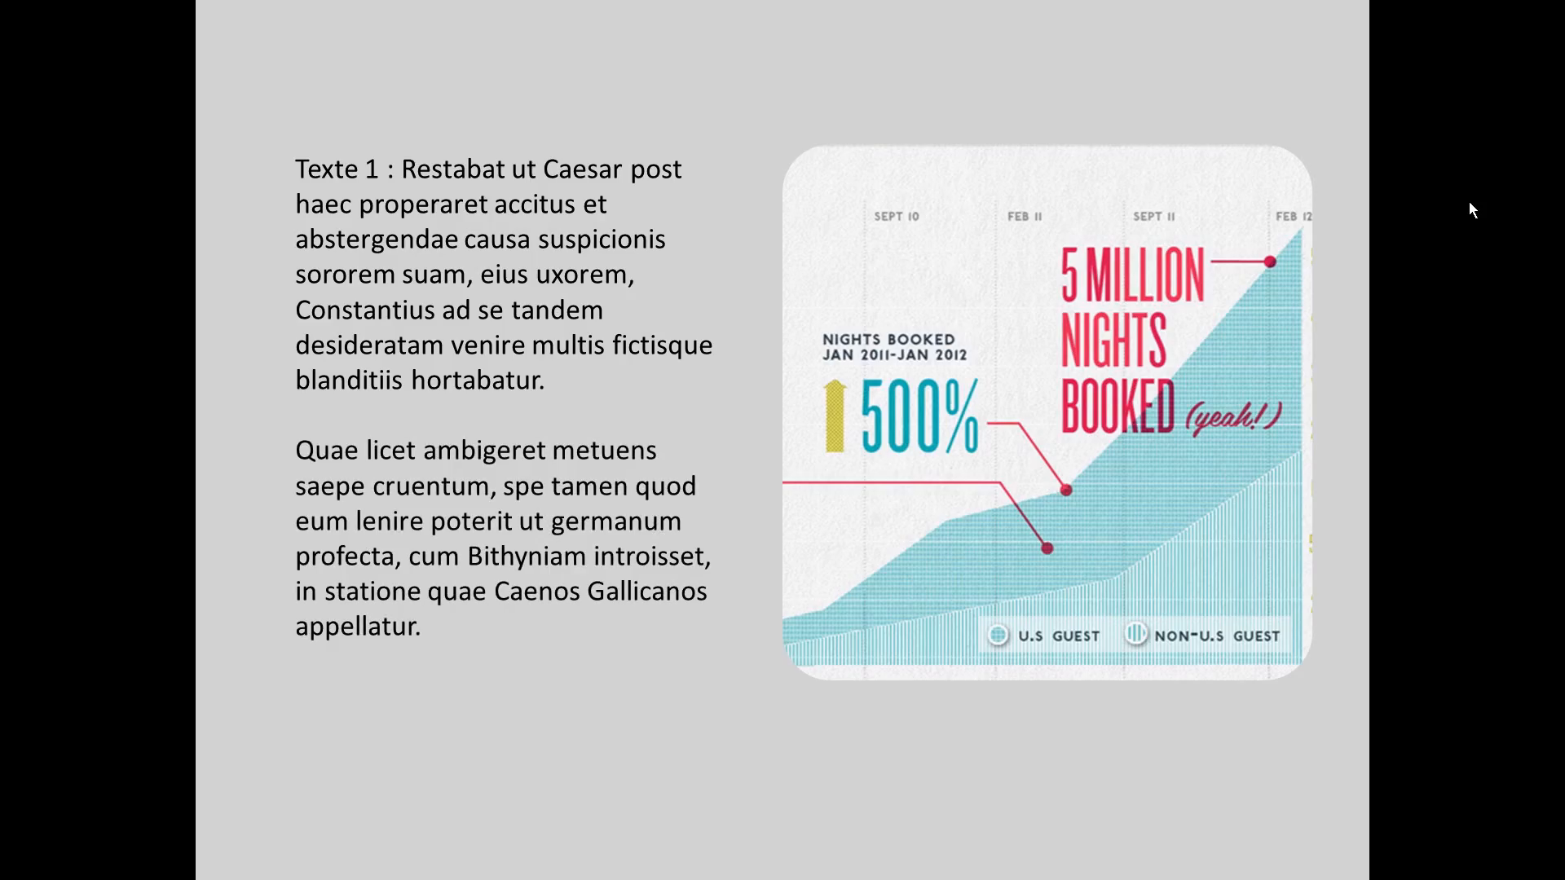
key(Escape)
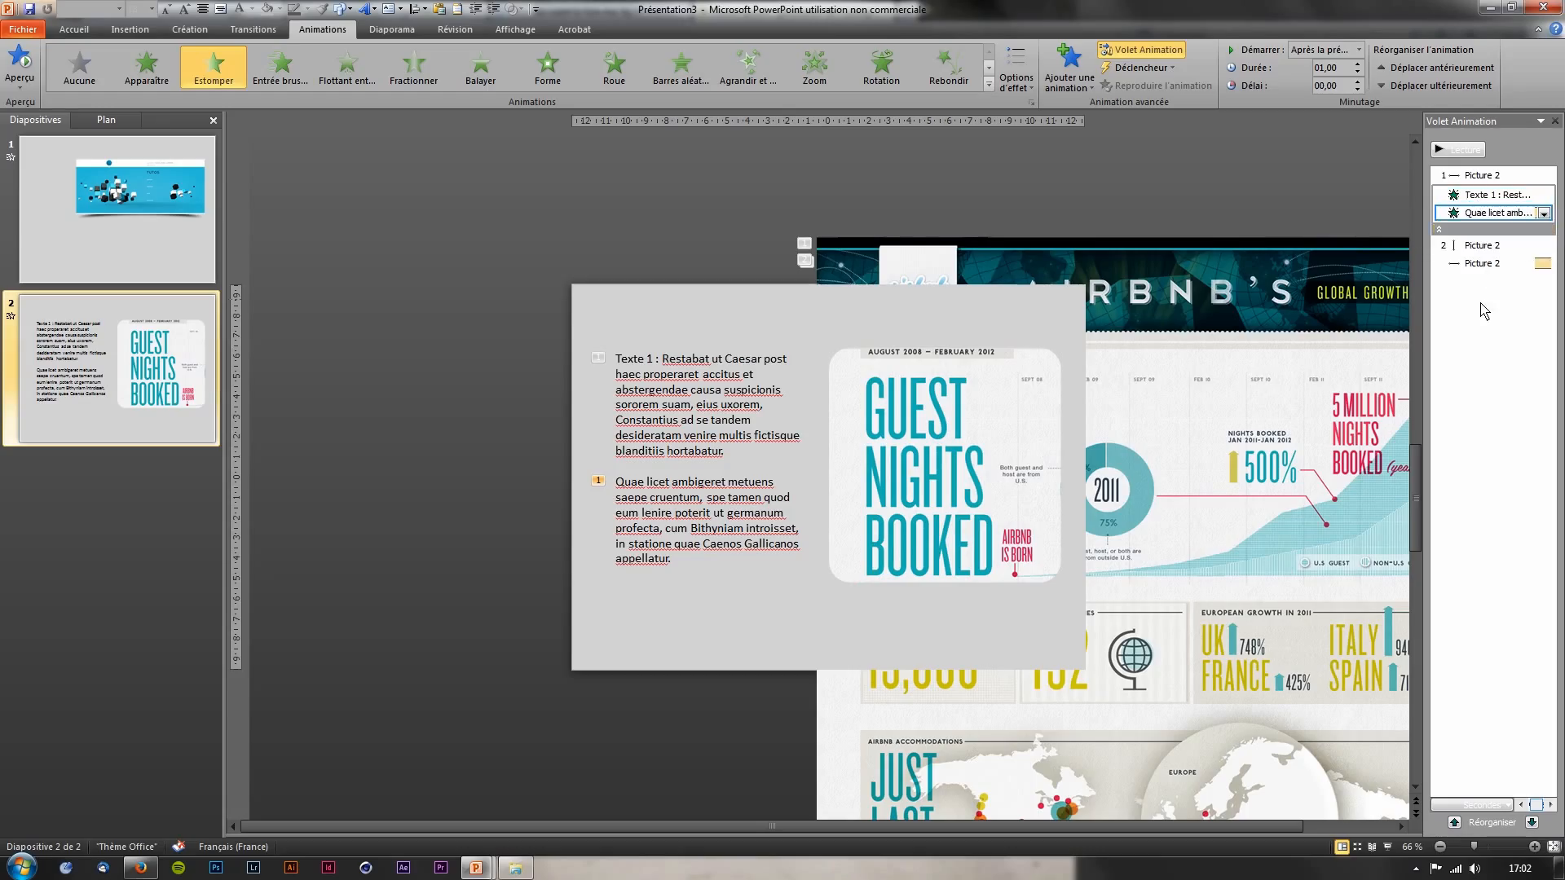
Review the start settings of the first image movement and both paragraph fades, and replay slide 2 as a slide show
click(1447, 233)
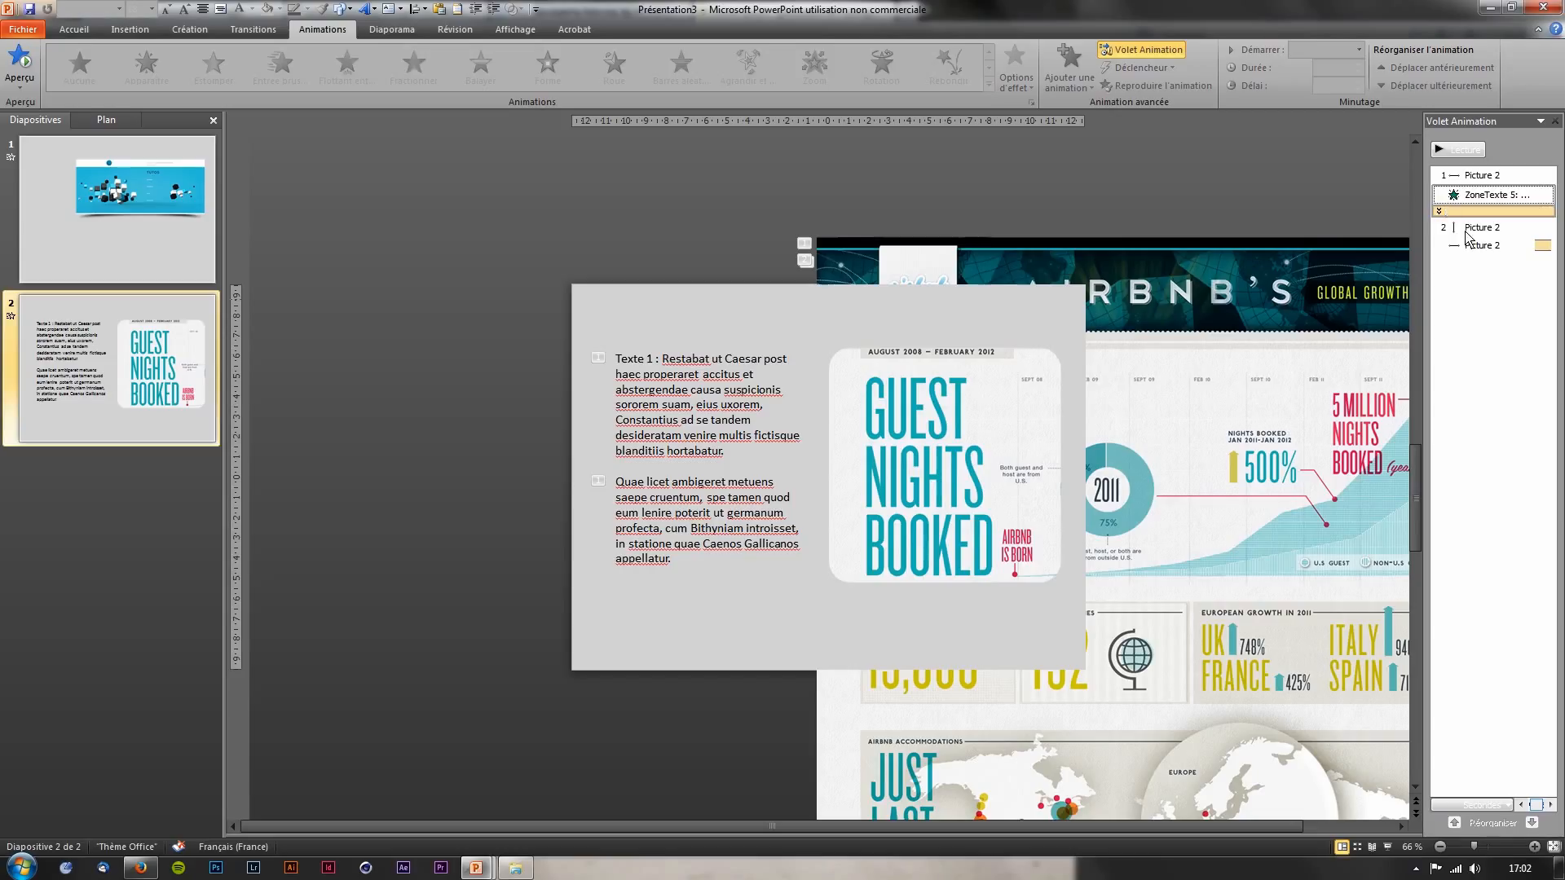
click(1508, 195)
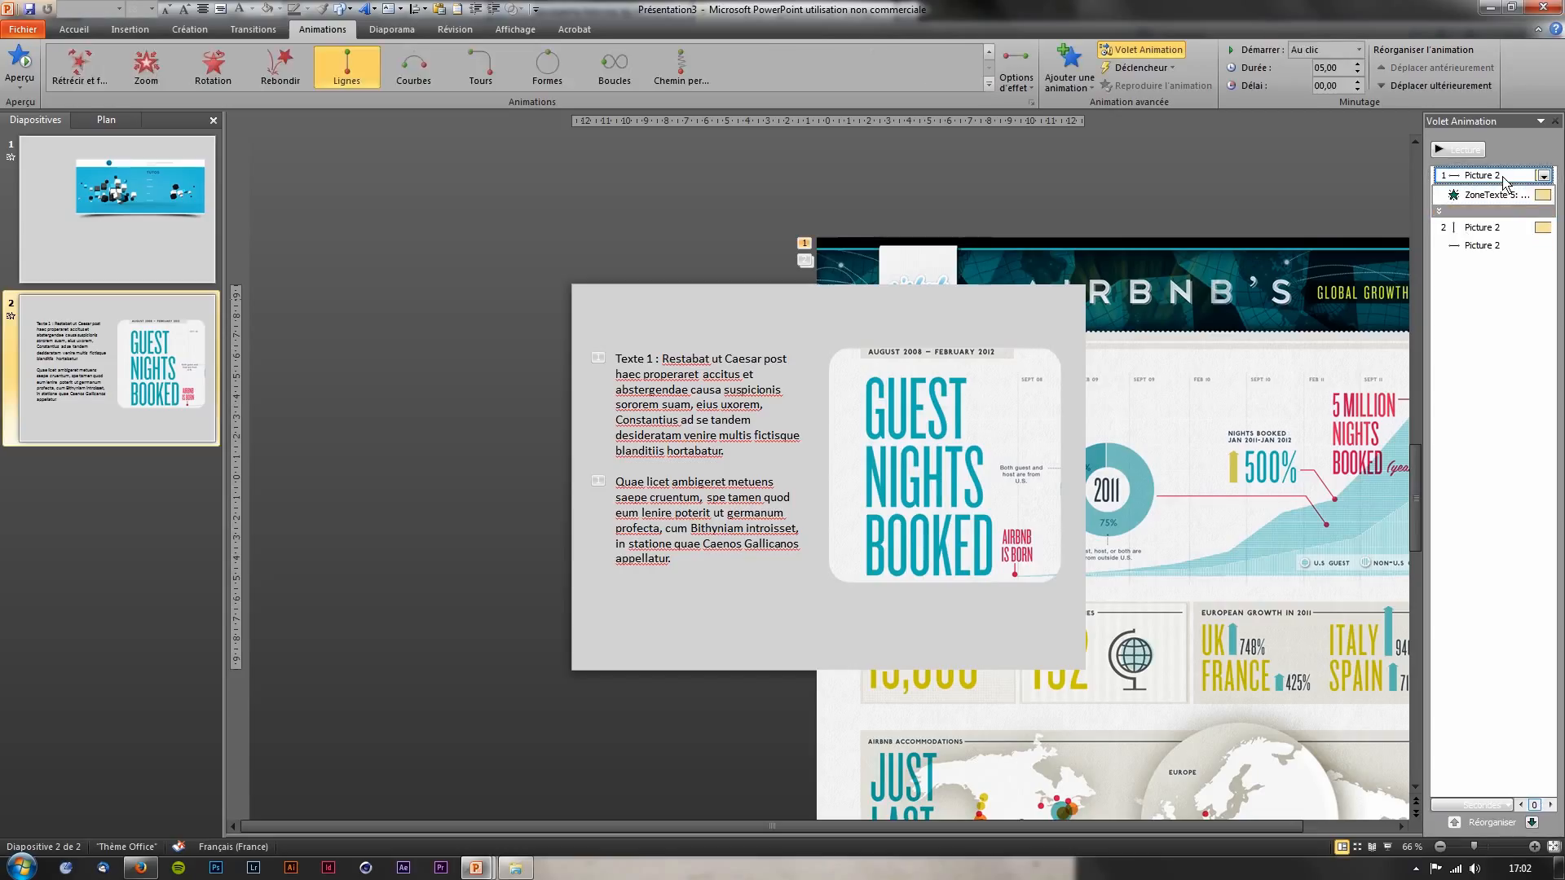
click(1438, 210)
click(1482, 176)
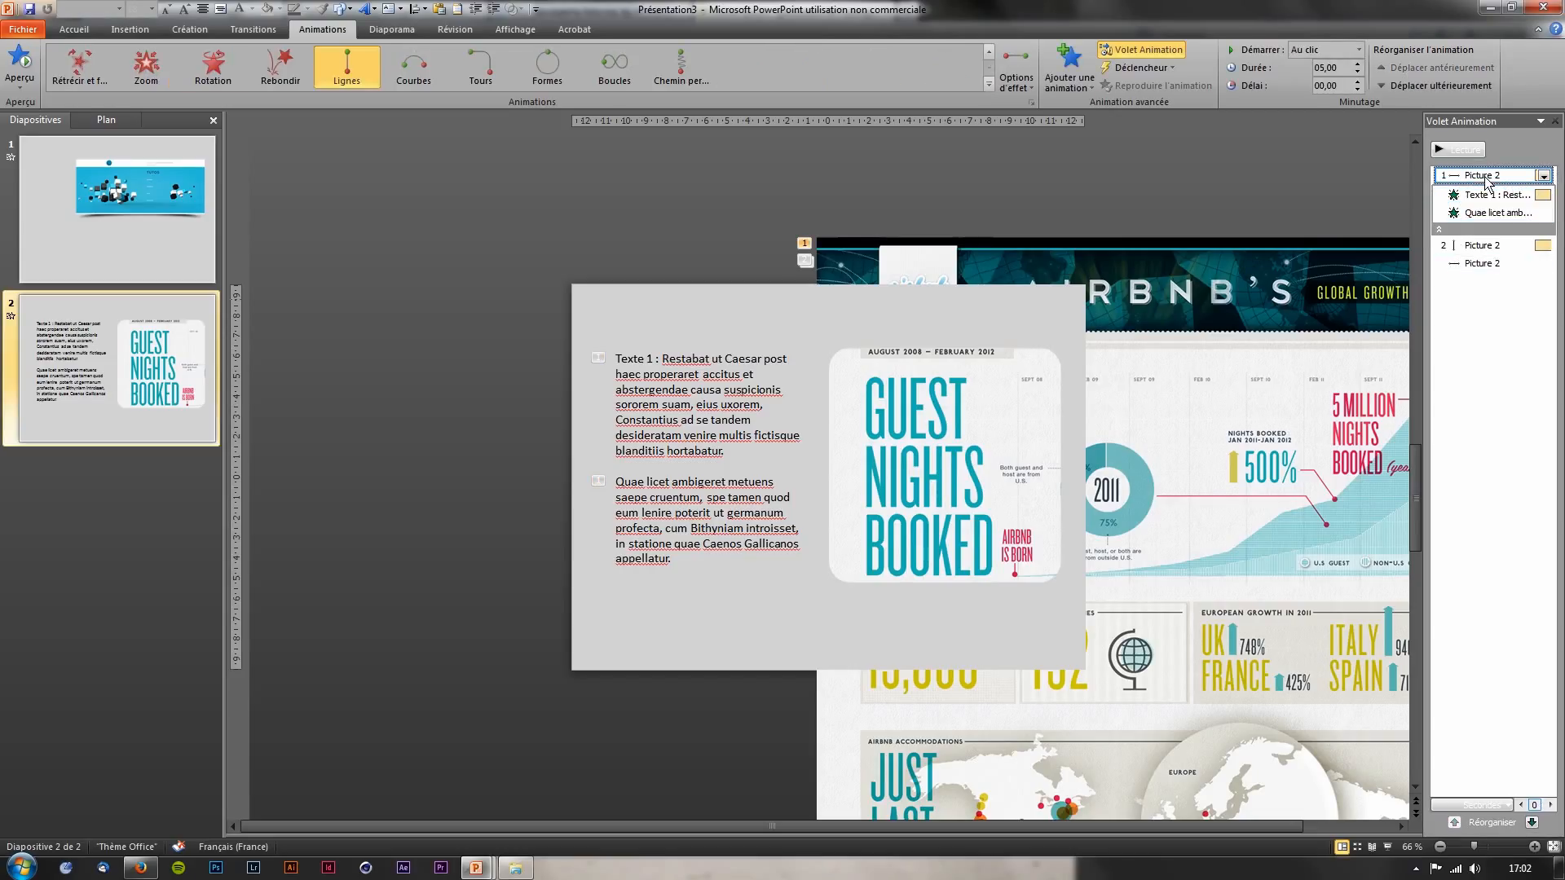
click(1544, 176)
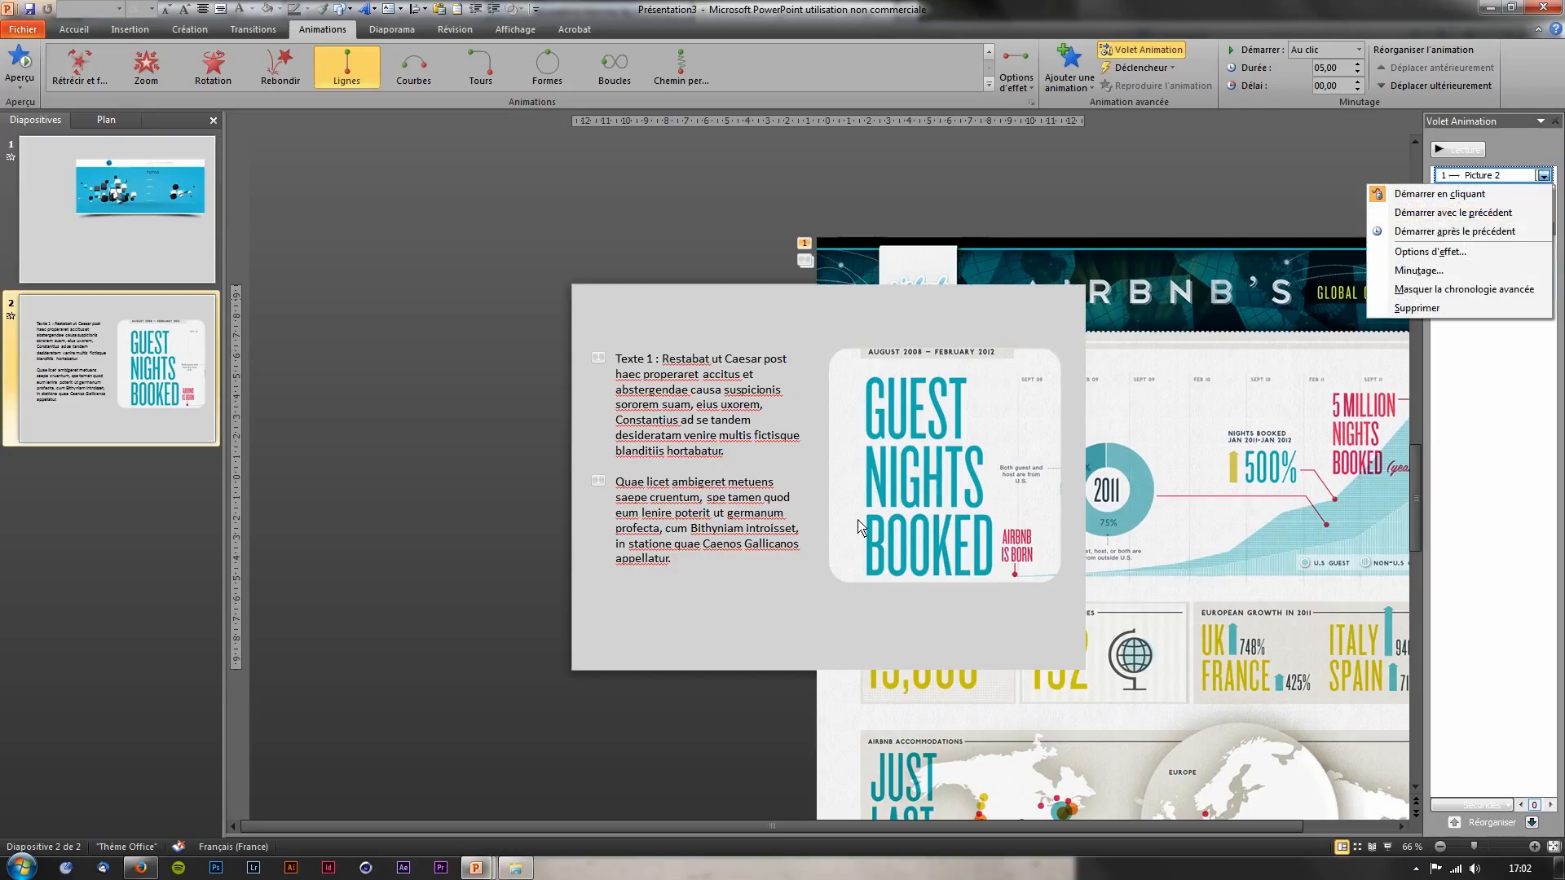
click(1359, 445)
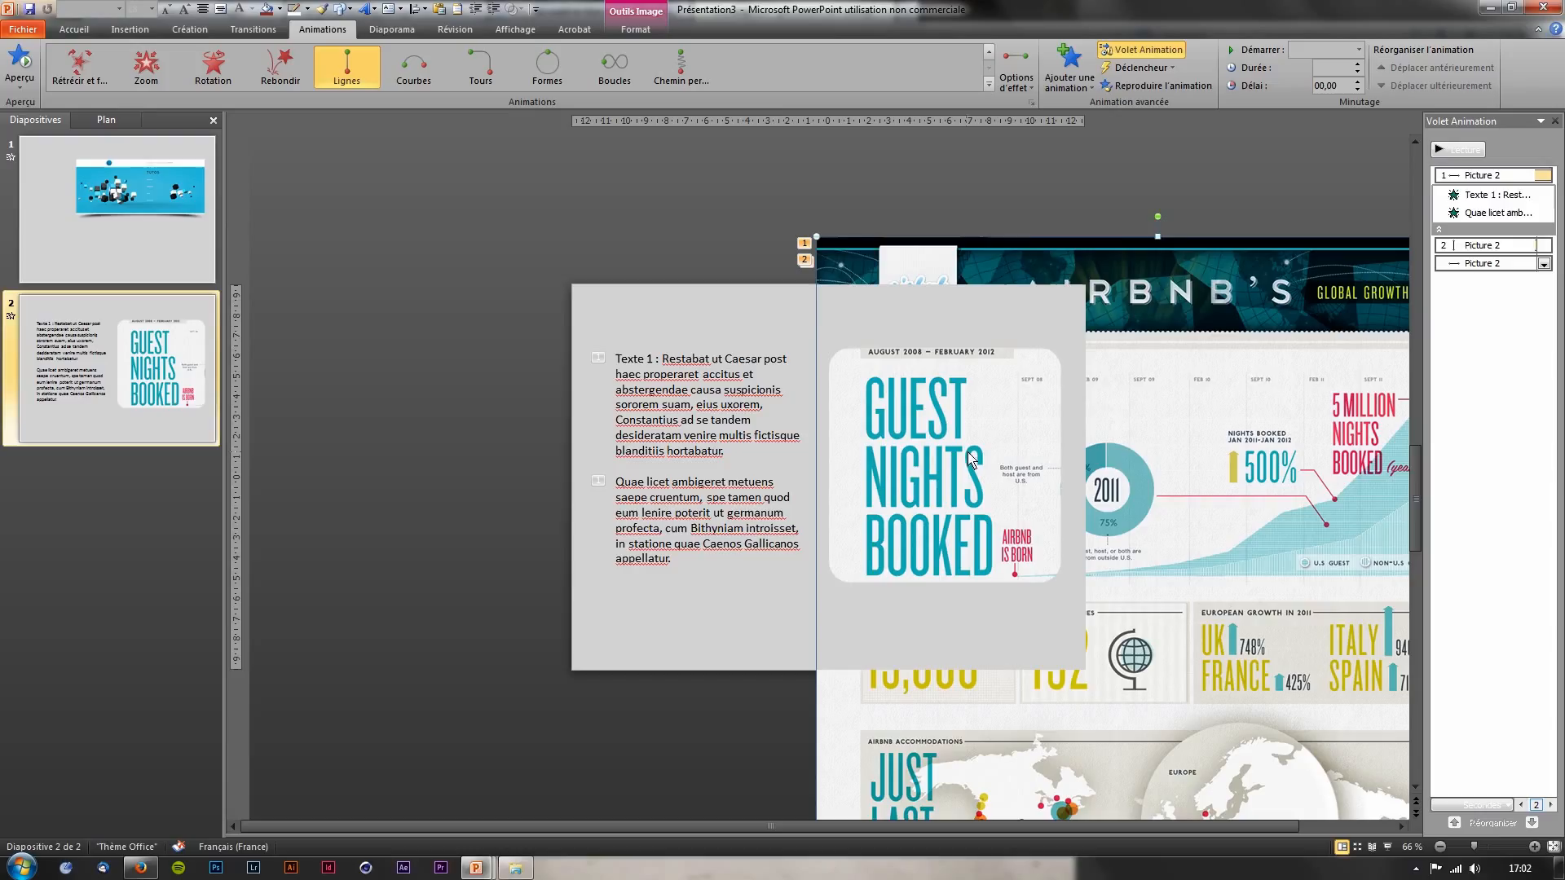
click(1484, 196)
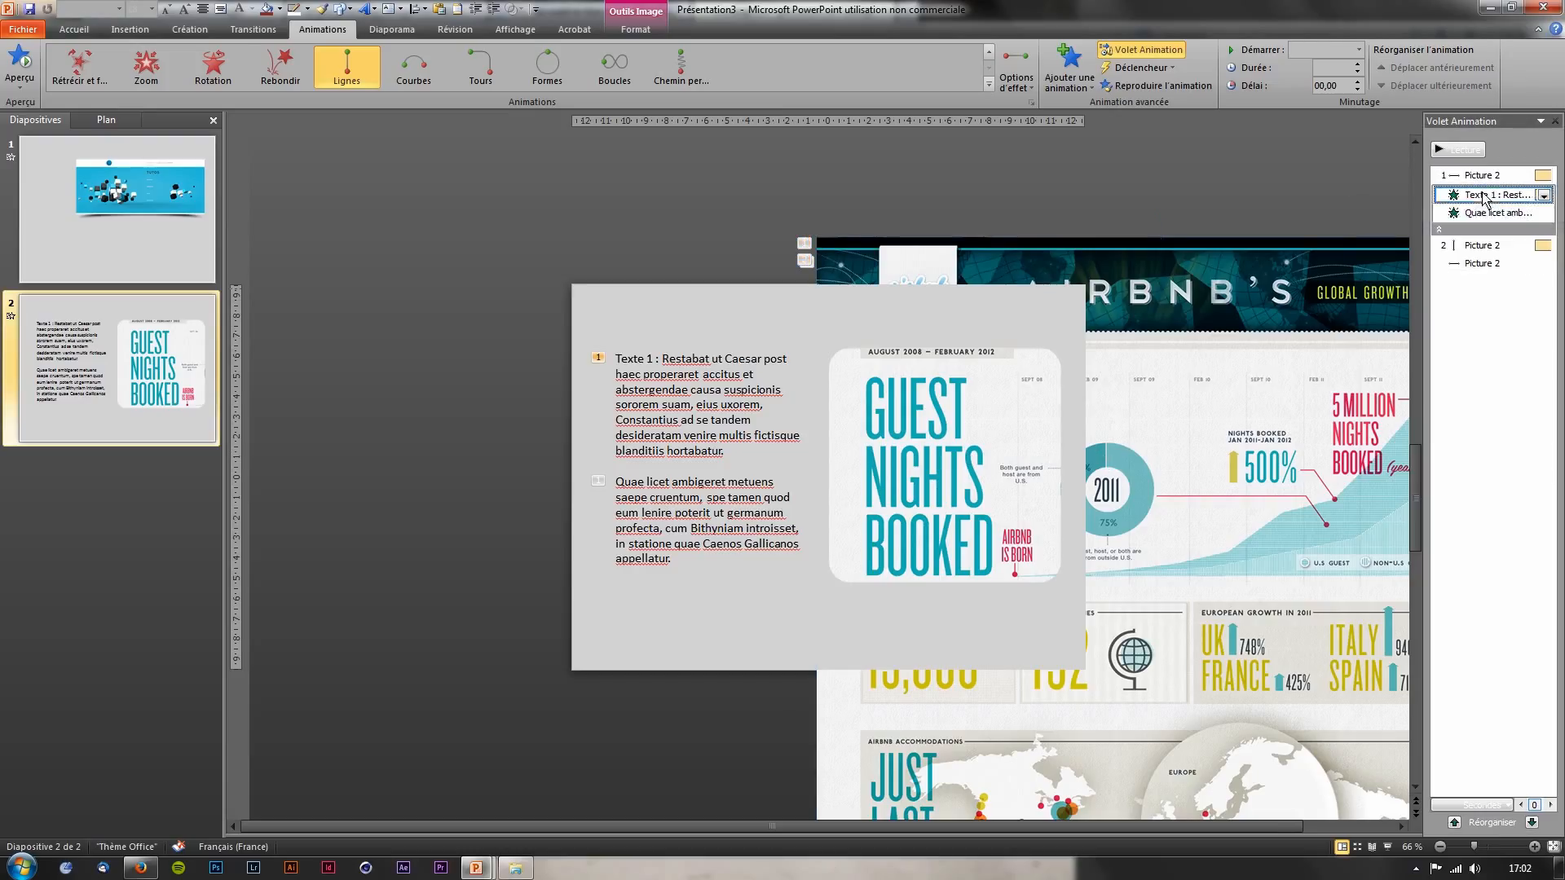
click(1543, 196)
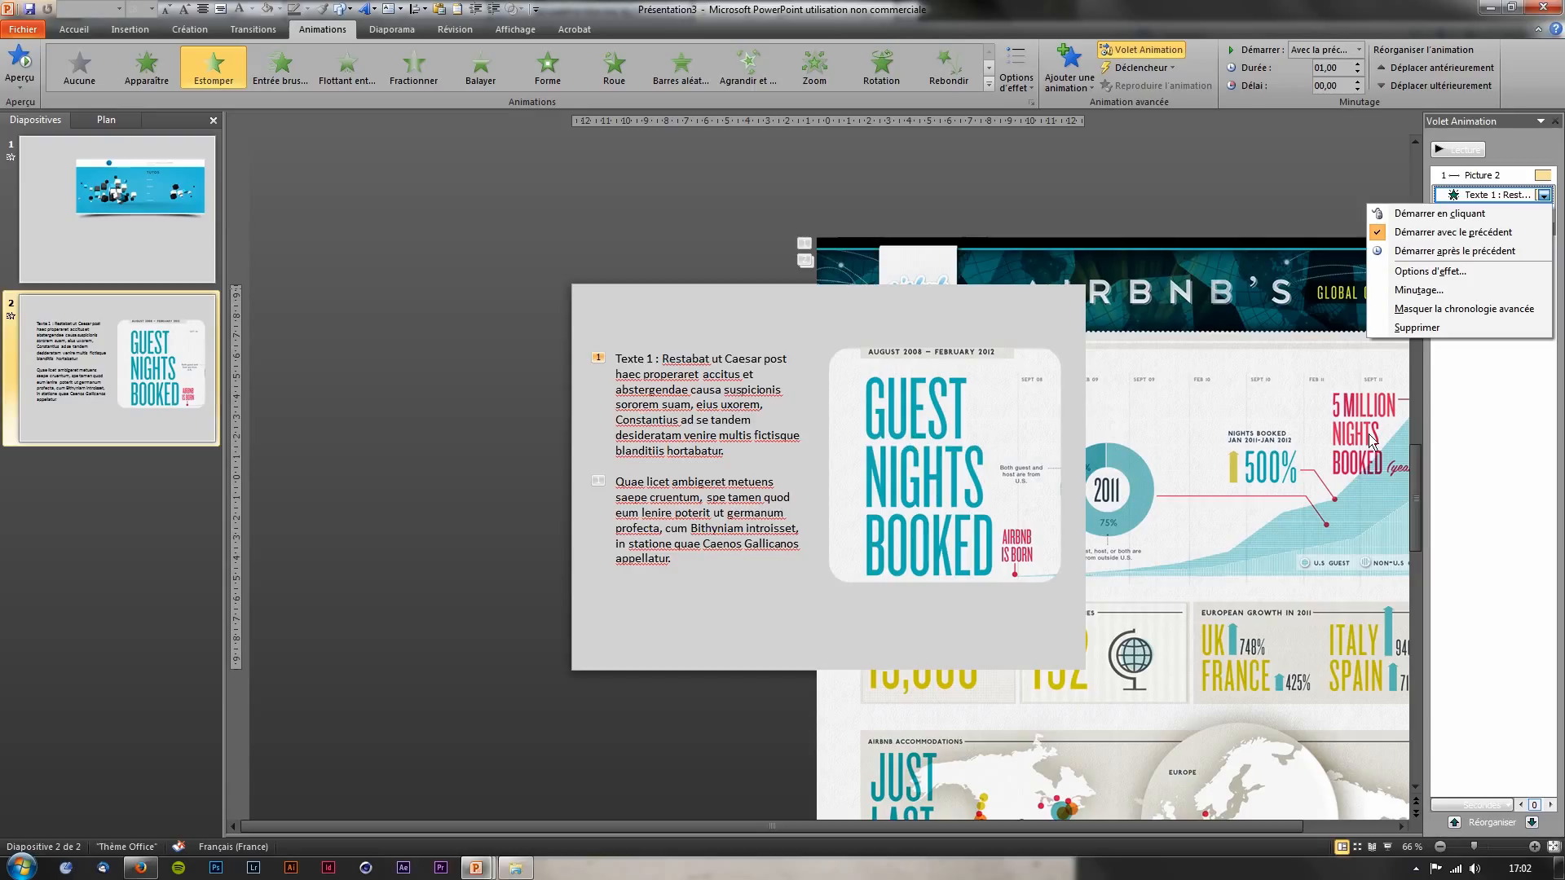
click(1505, 343)
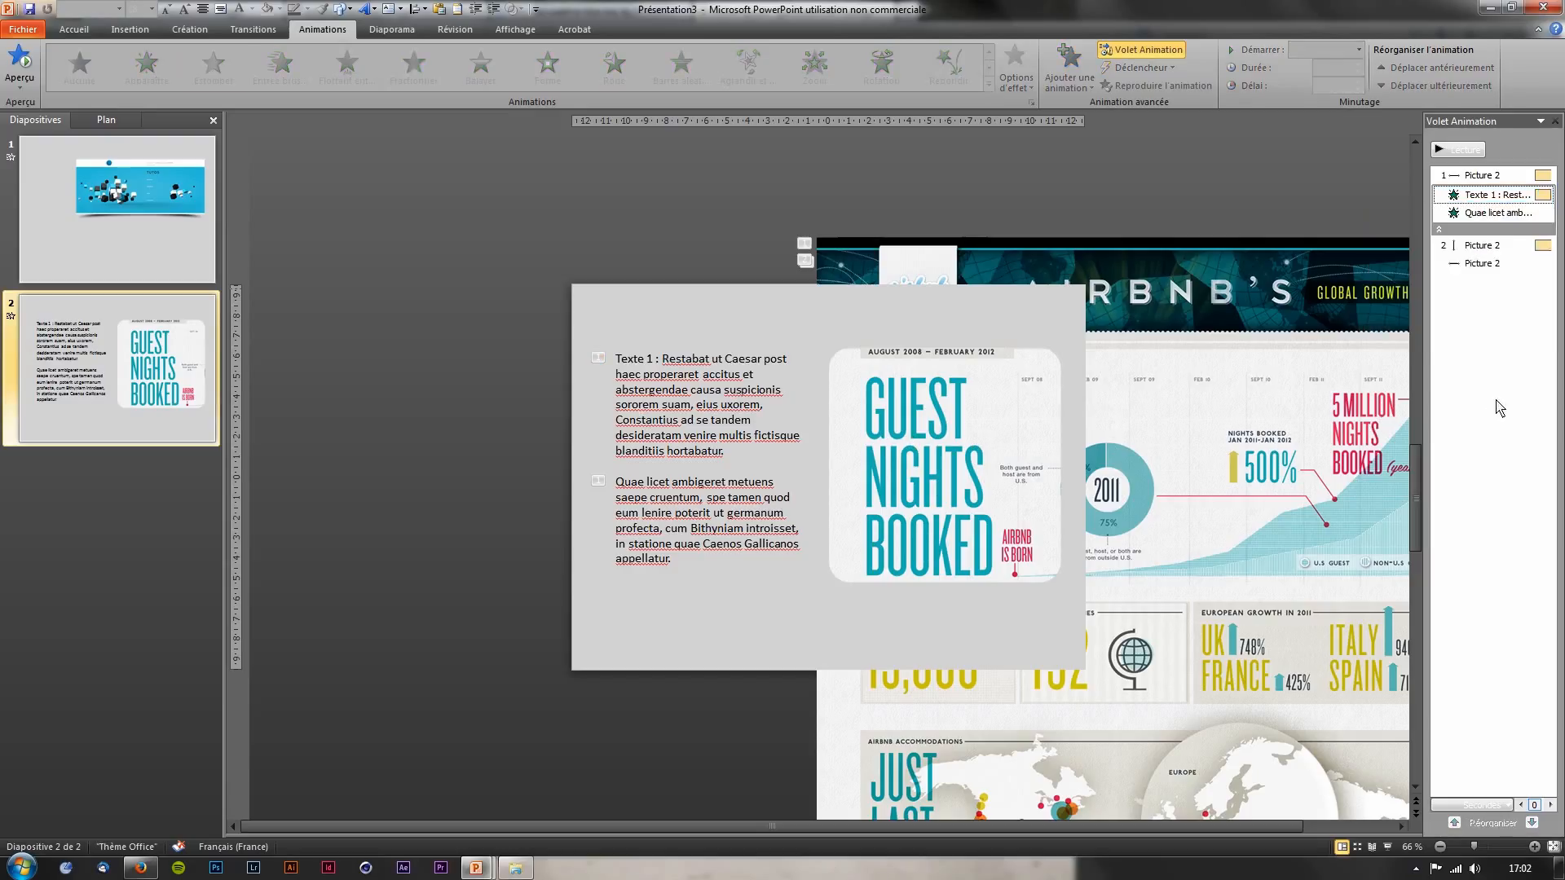
click(1498, 214)
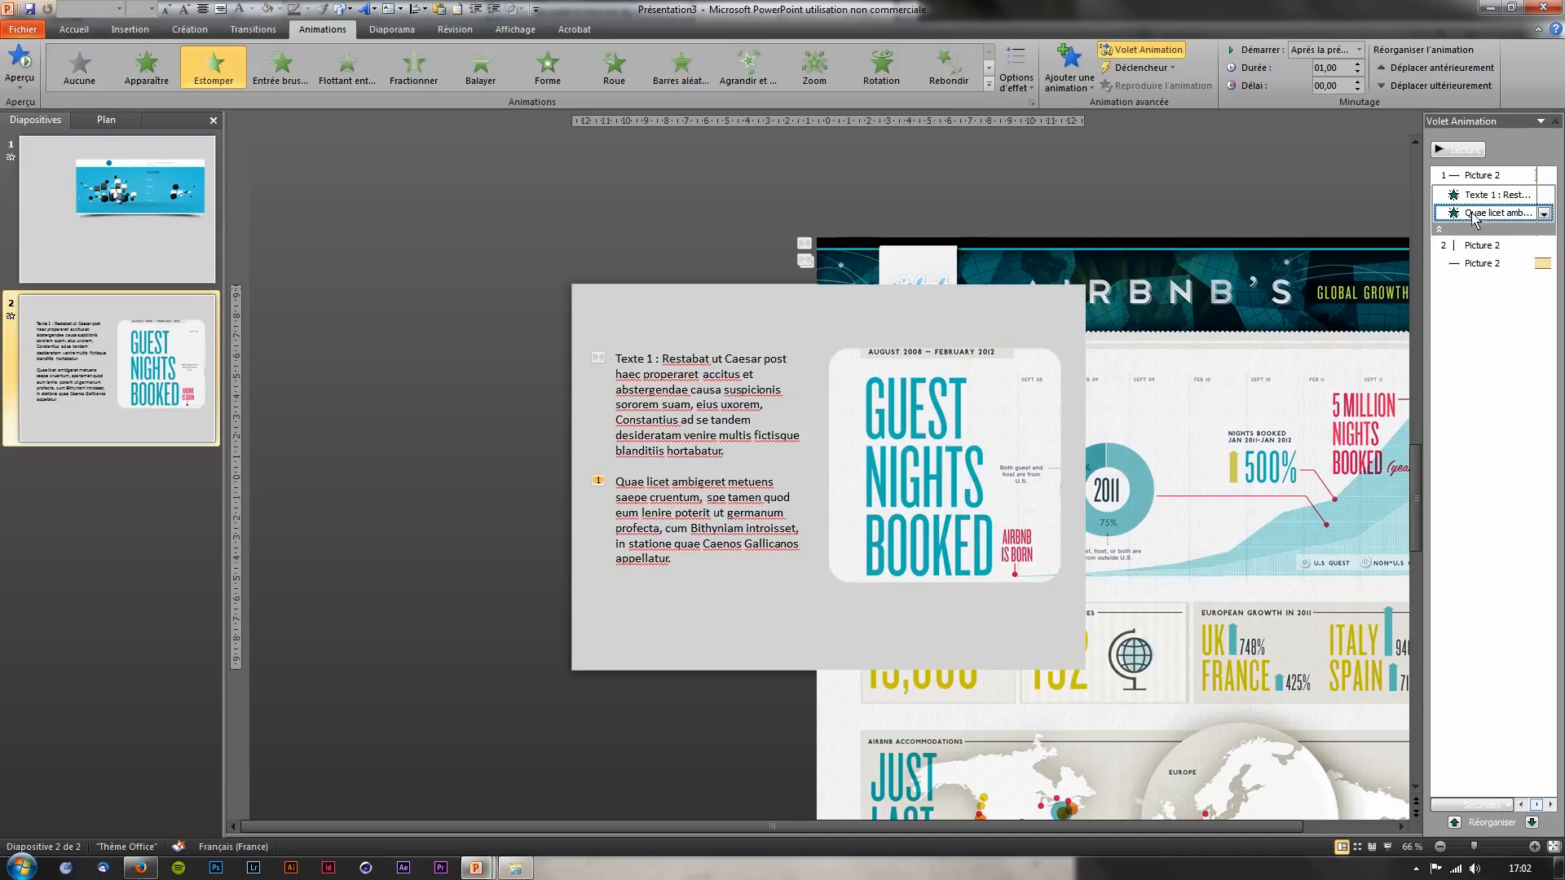
click(1542, 214)
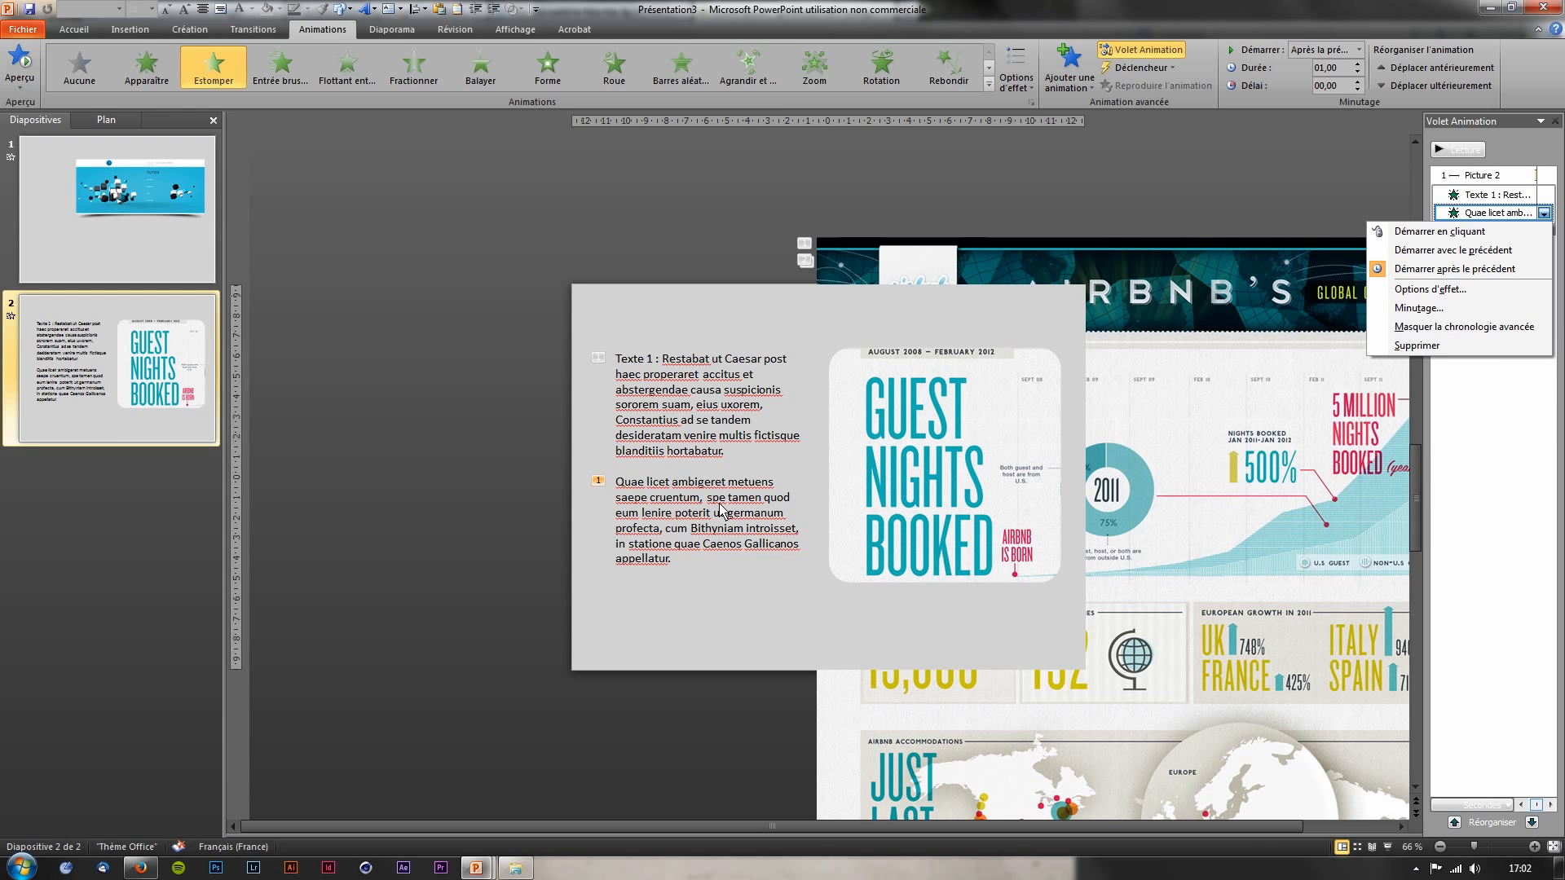
click(1469, 456)
key(shift+F5)
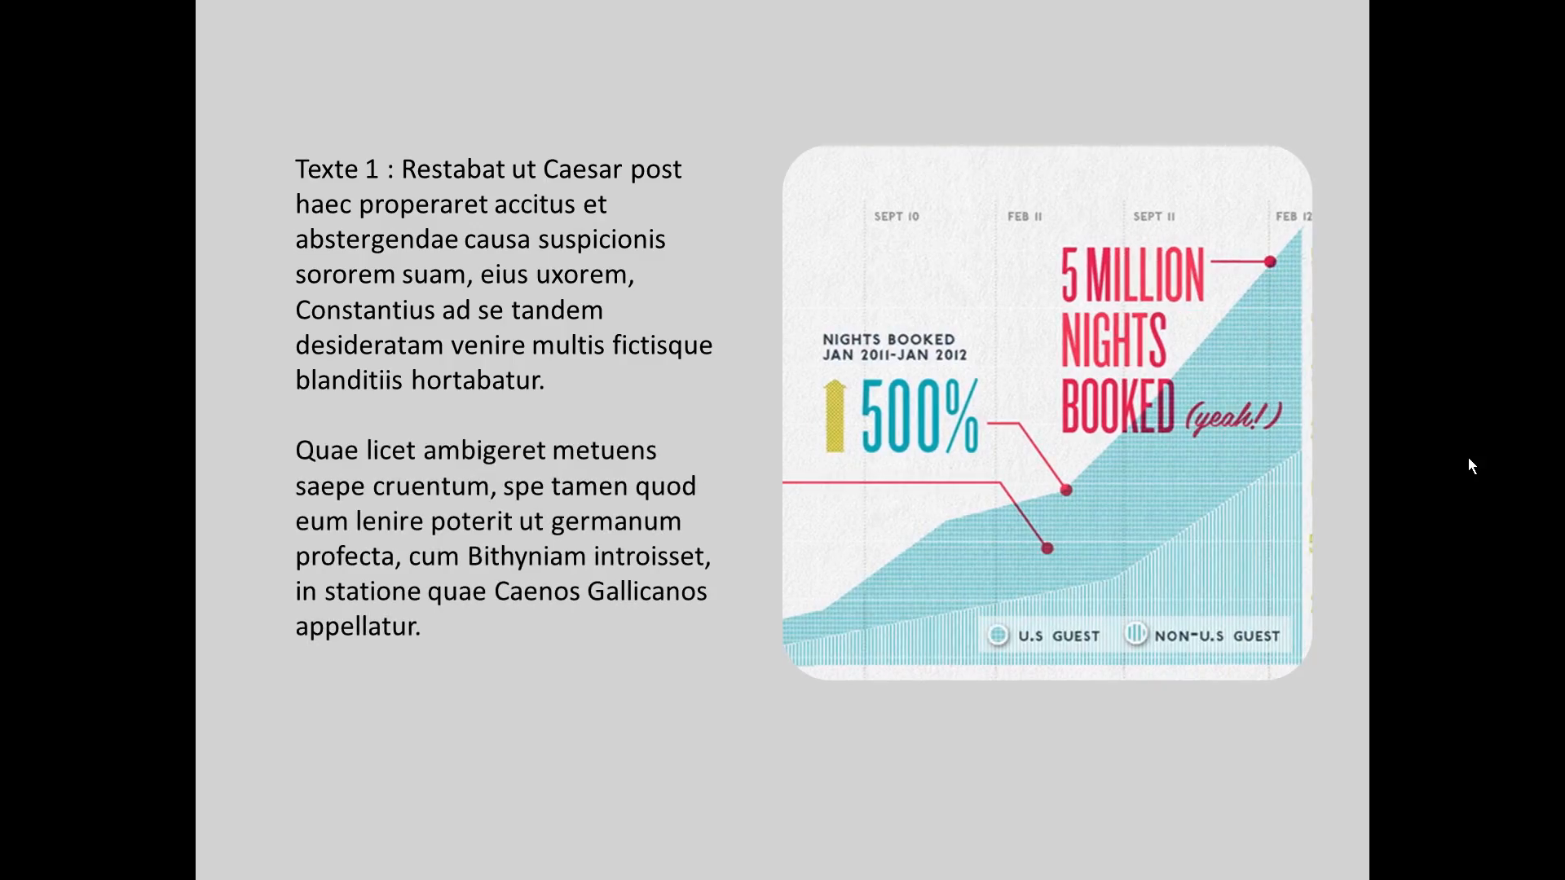
key(Escape)
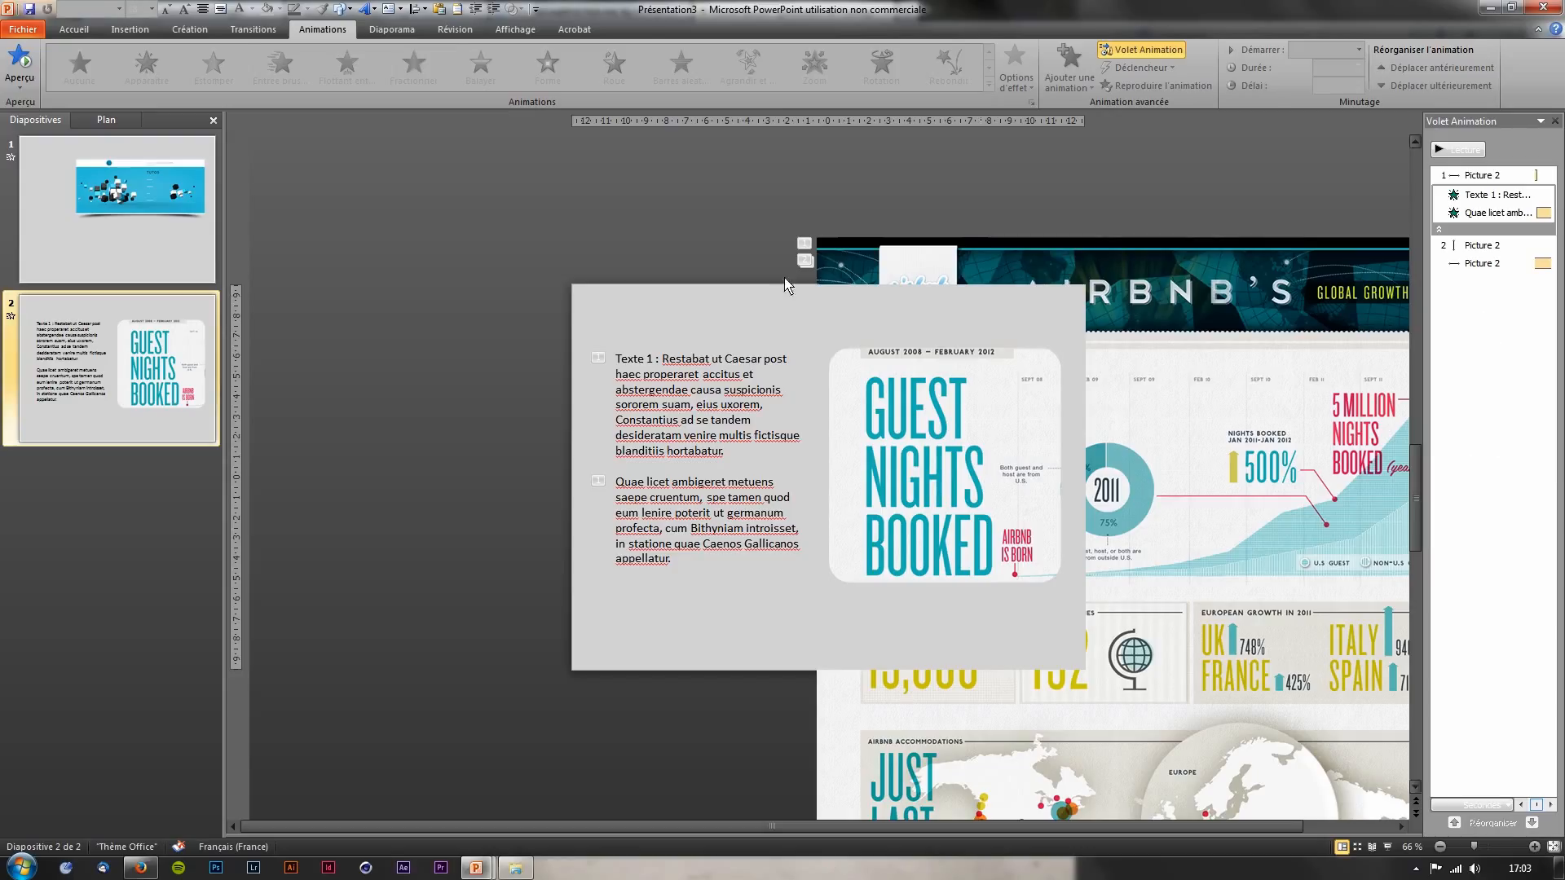
Duplicate the text box lower on slide 2 and replace the copy's text with the "Cum saepe multa" placeholder paragraph from the web browser
click(627, 360)
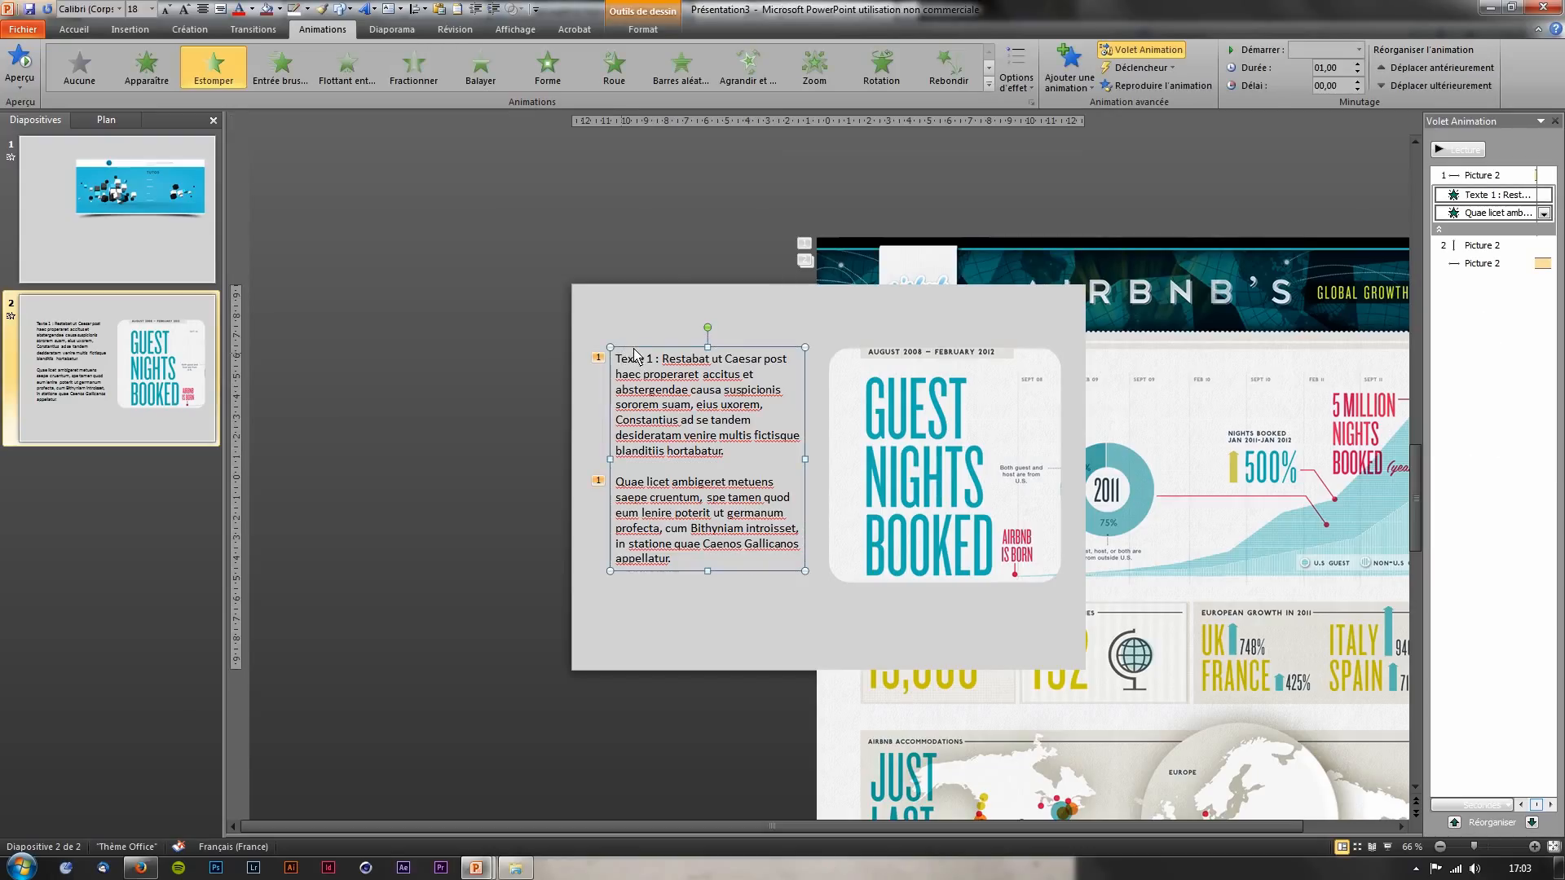
drag(636, 357, 743, 499)
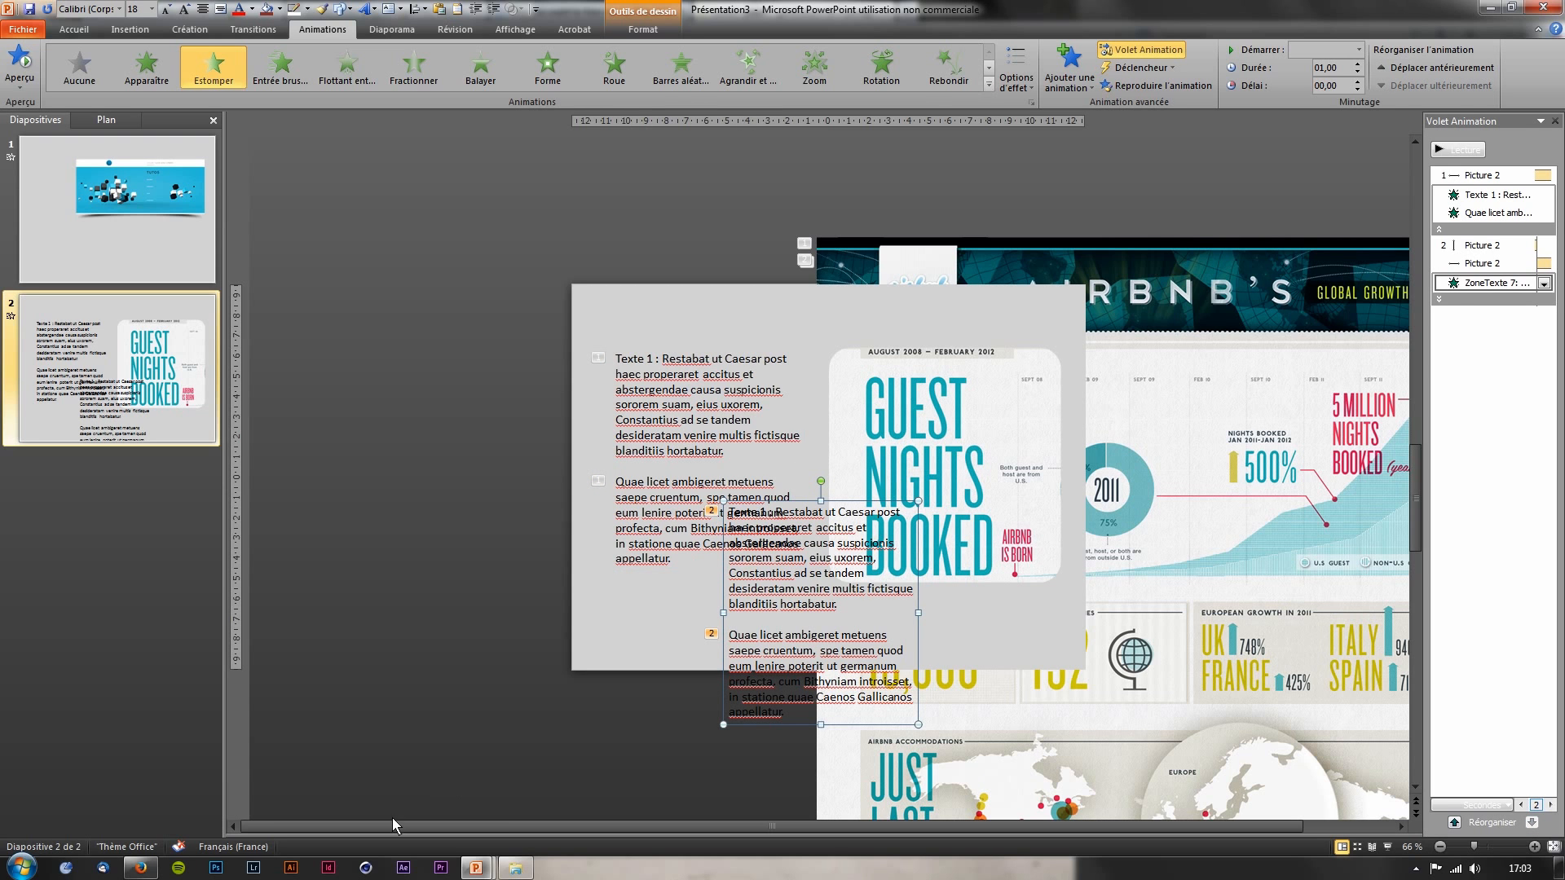
click(140, 868)
drag(618, 376, 648, 458)
key(ctrl+c)
key(alt+Tab)
click(803, 717)
key(ctrl+a)
key(ctrl+v)
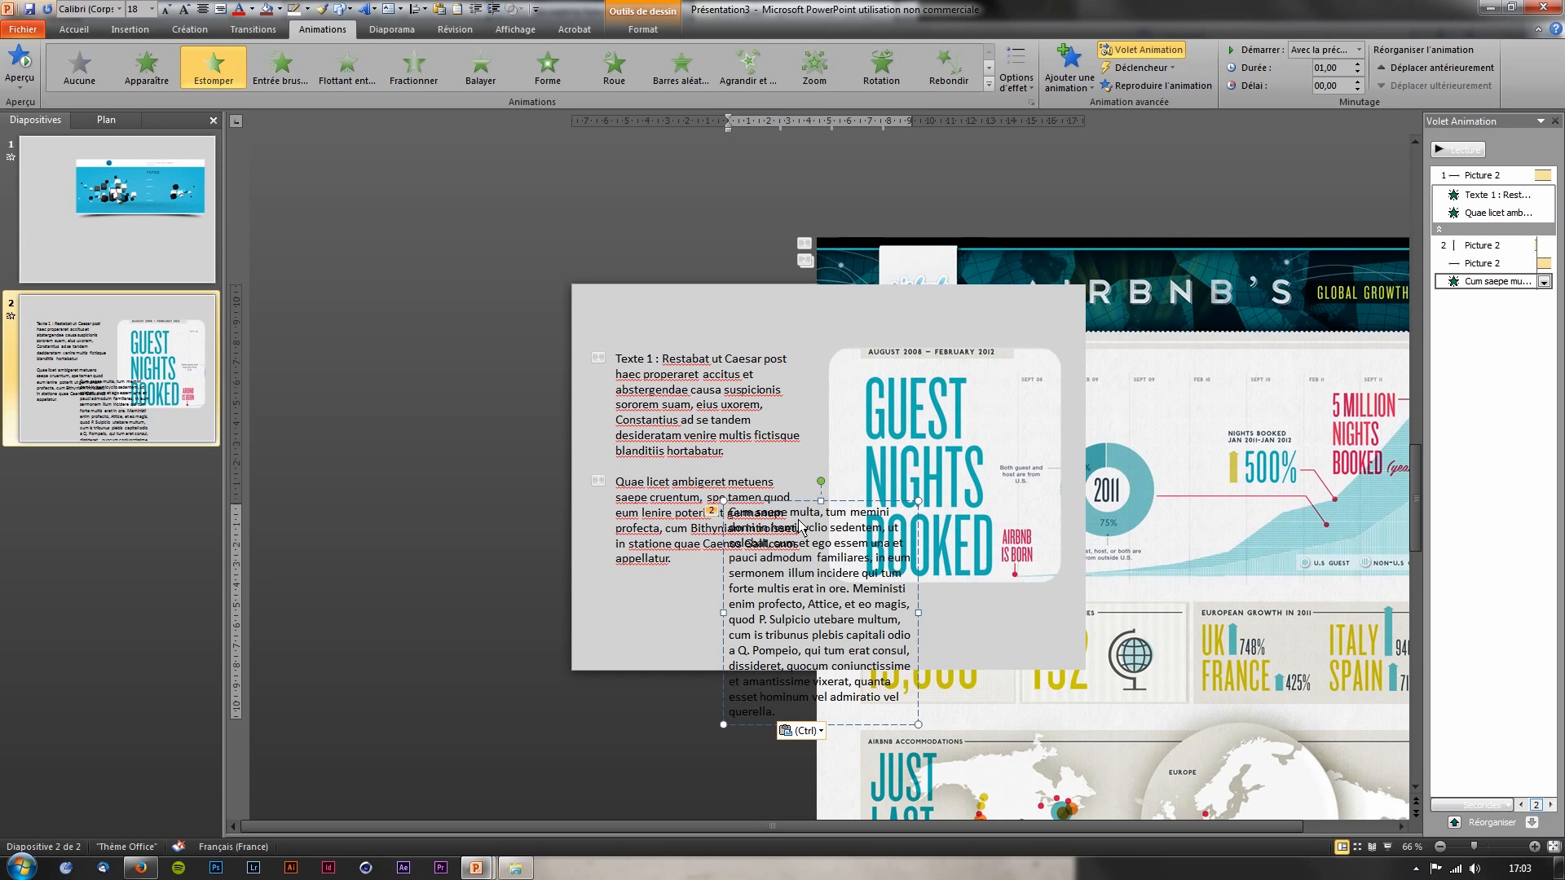
Shorten the copied text box's paragraph so that it ends with "et eo magis, quod."
drag(771, 621, 906, 752)
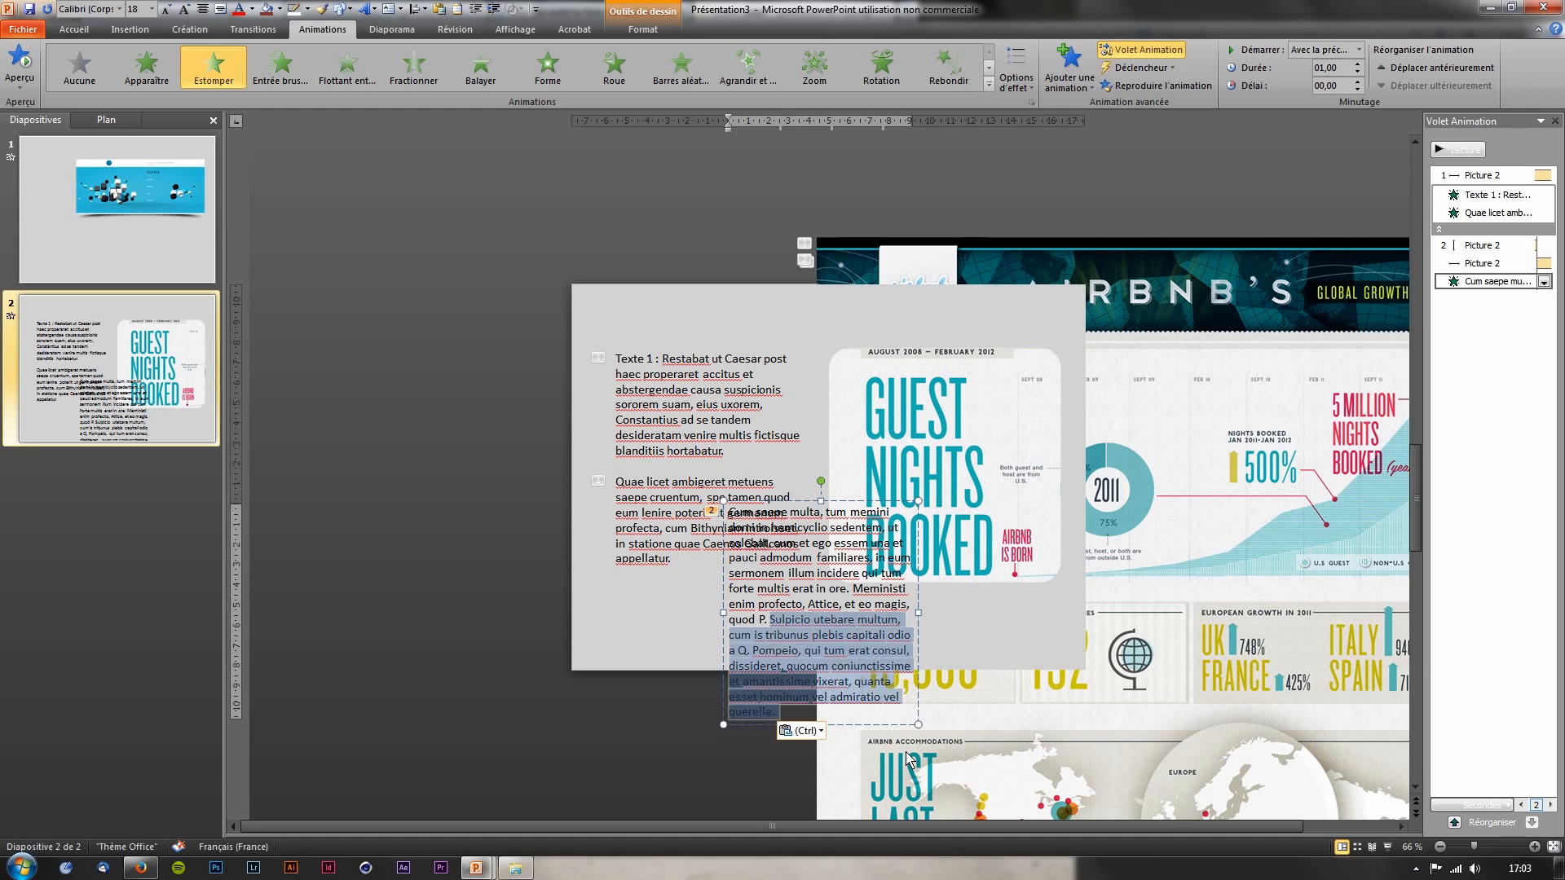
key(BackSpace)
key(BackSpace)
key(BackSpace)
key(BackSpace)
key(BackSpace)
text(.)
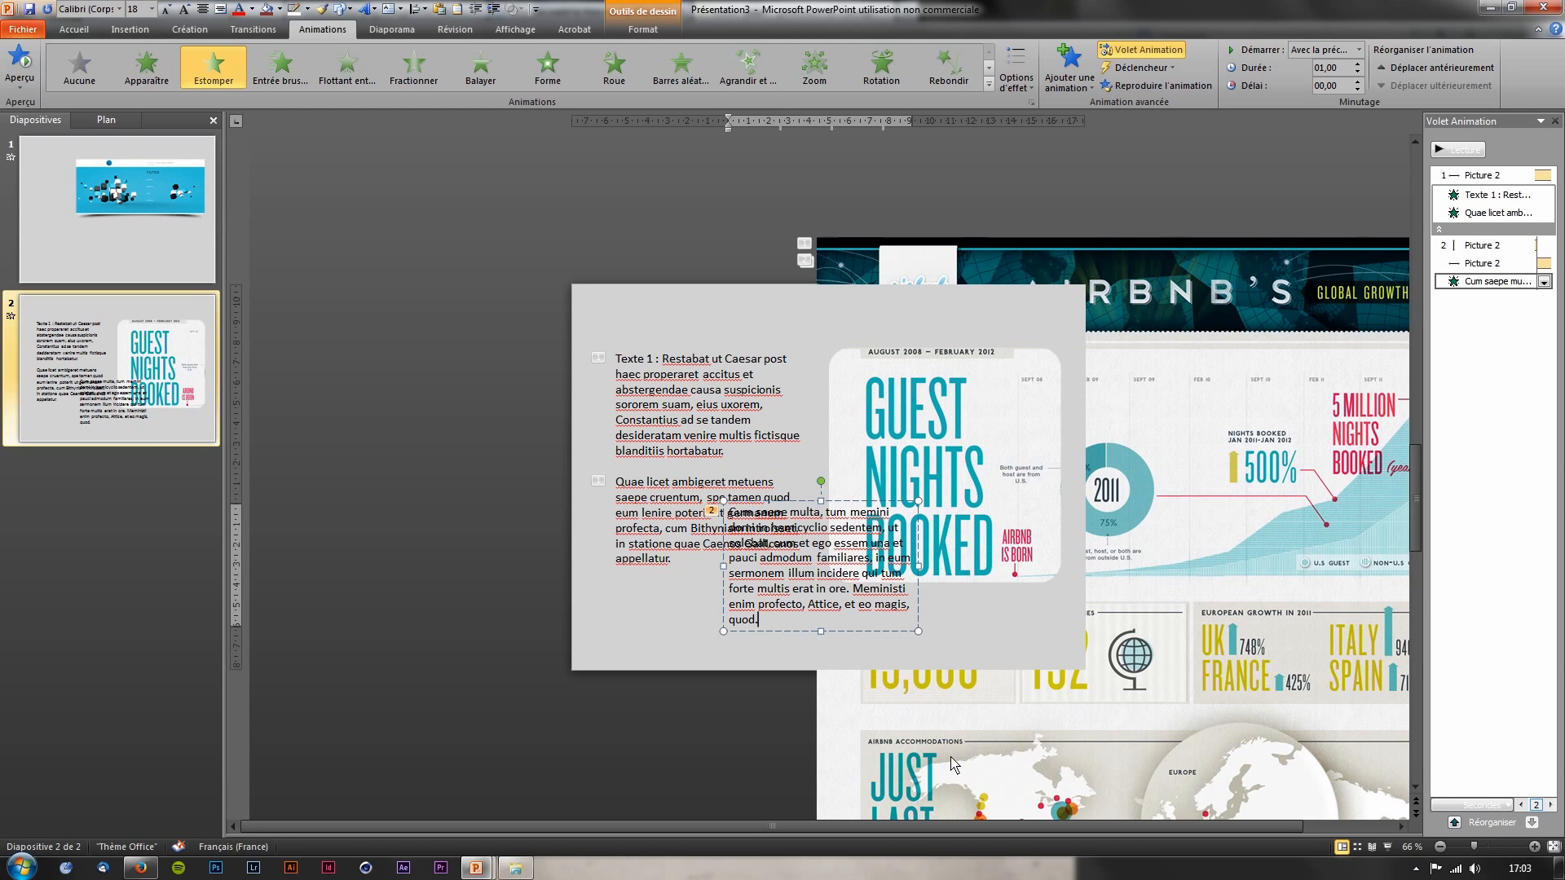
Move the second text box down to the slide's lower edge, clear of the first text box
click(801, 507)
drag(801, 507, 774, 575)
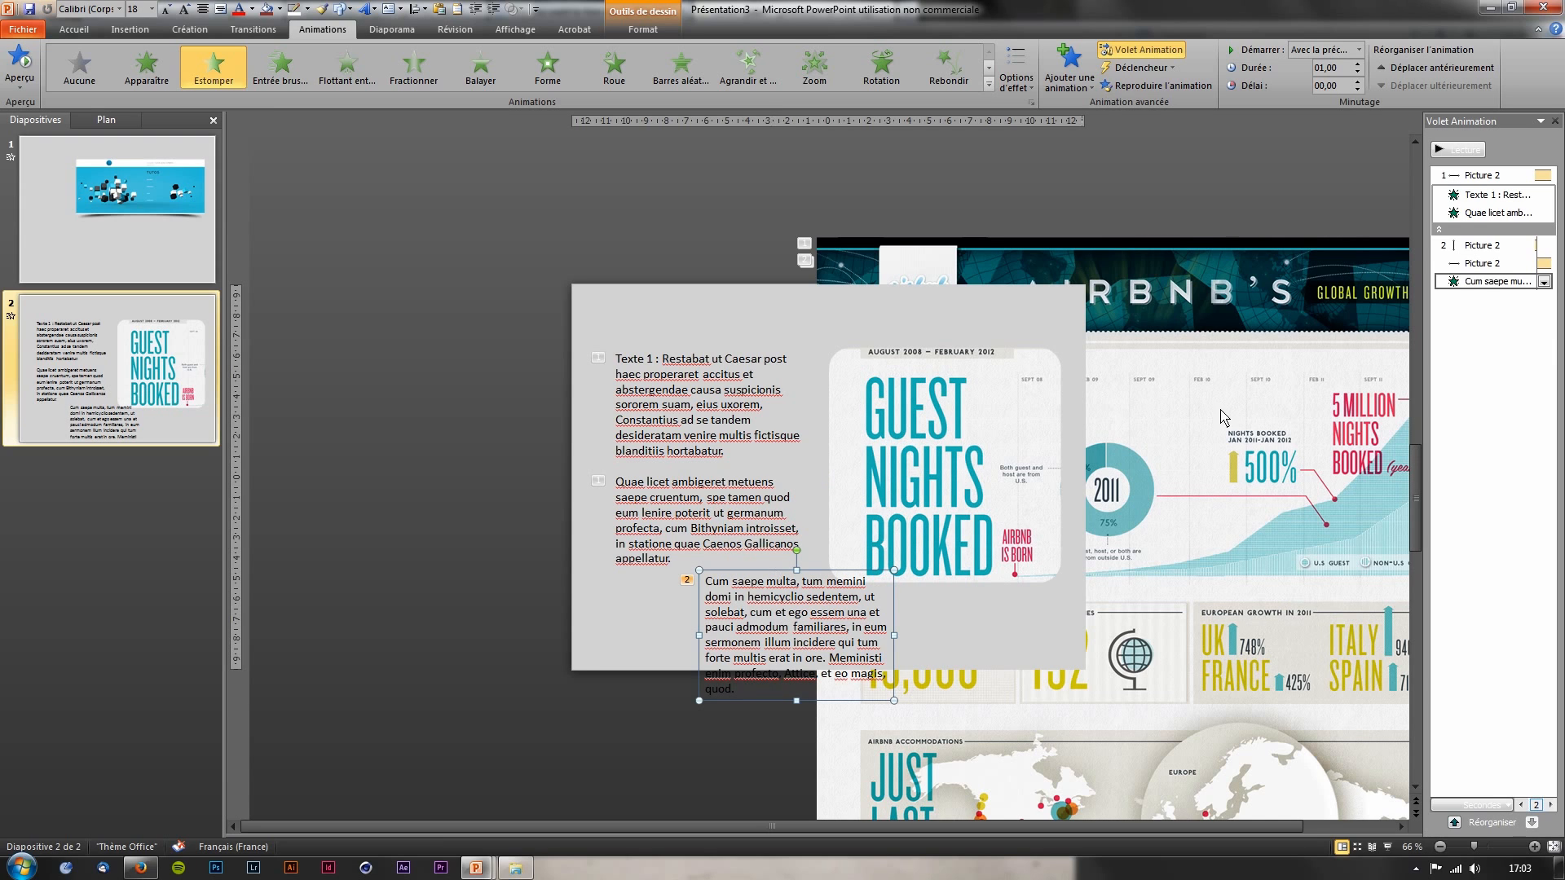
click(1485, 285)
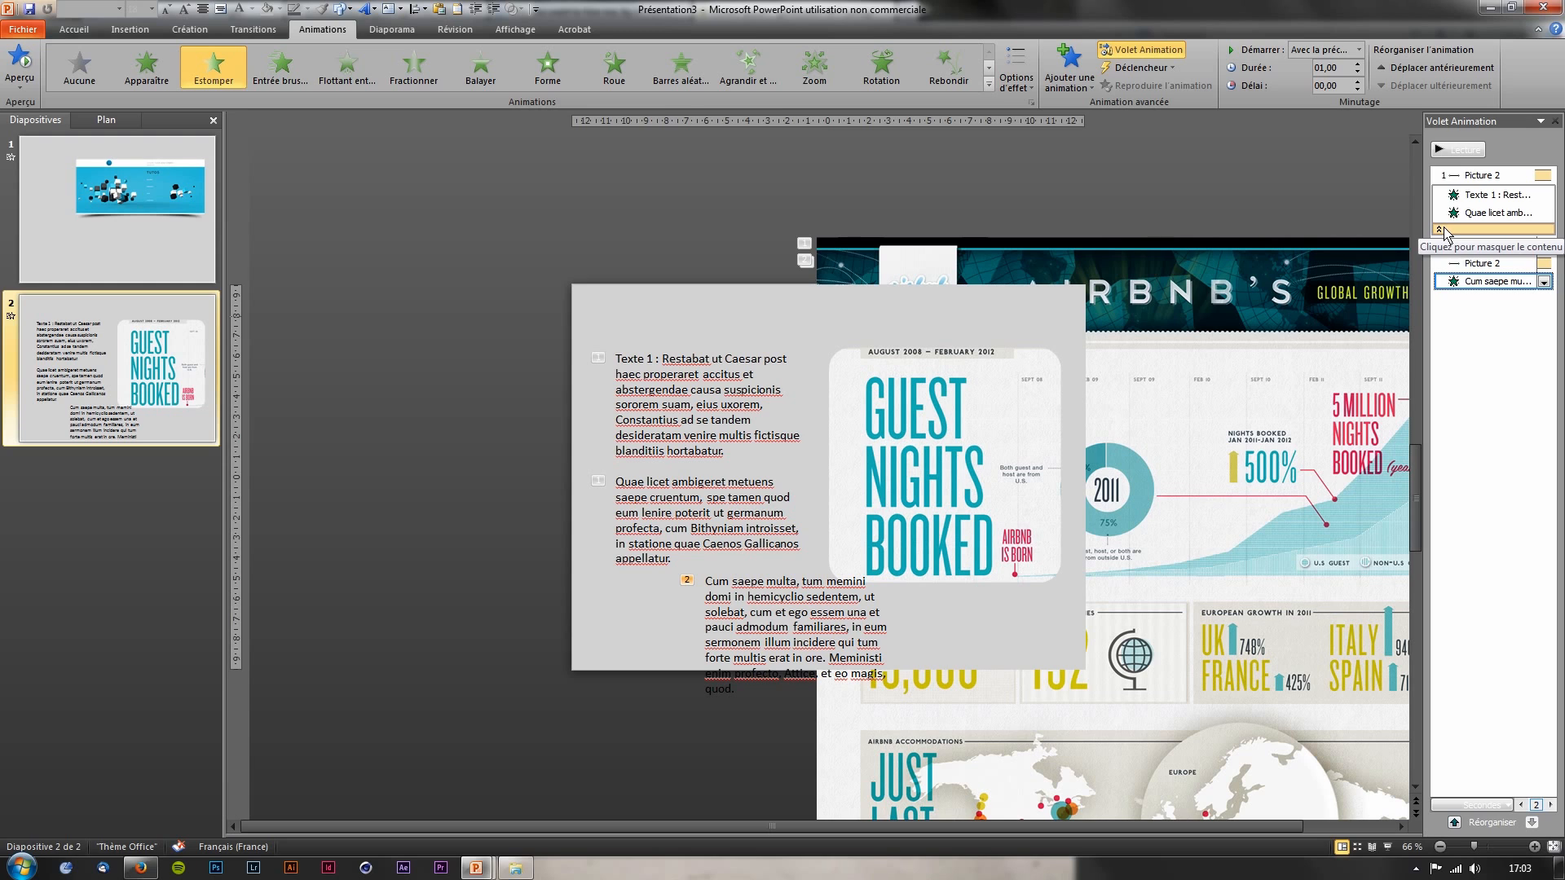
click(811, 620)
drag(809, 579, 745, 668)
Add an Estomper exit animation to the first text box
click(709, 472)
click(741, 348)
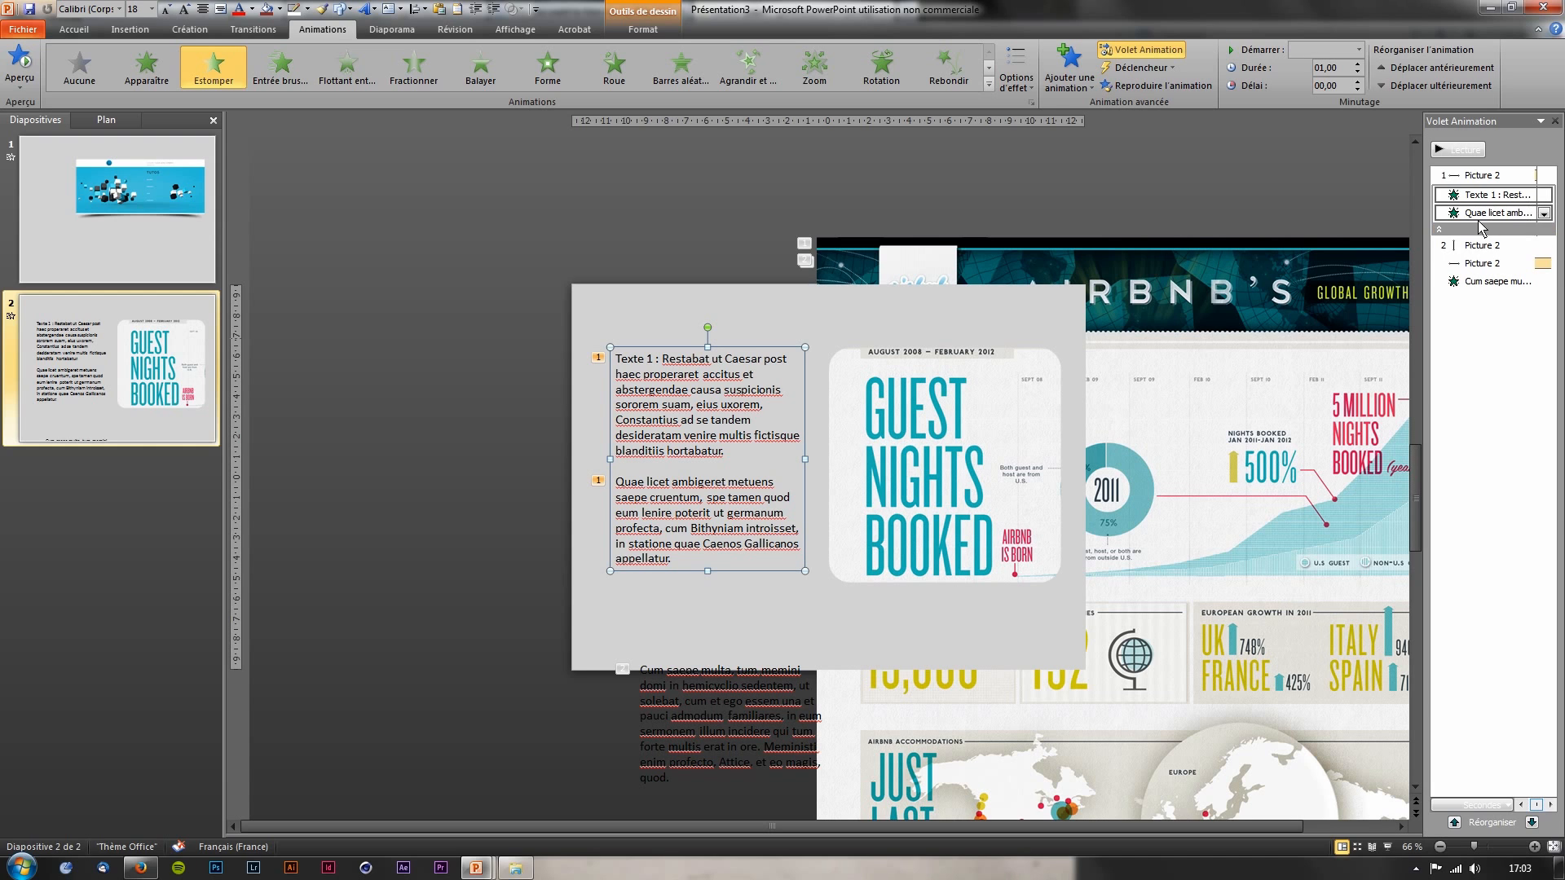
click(1087, 85)
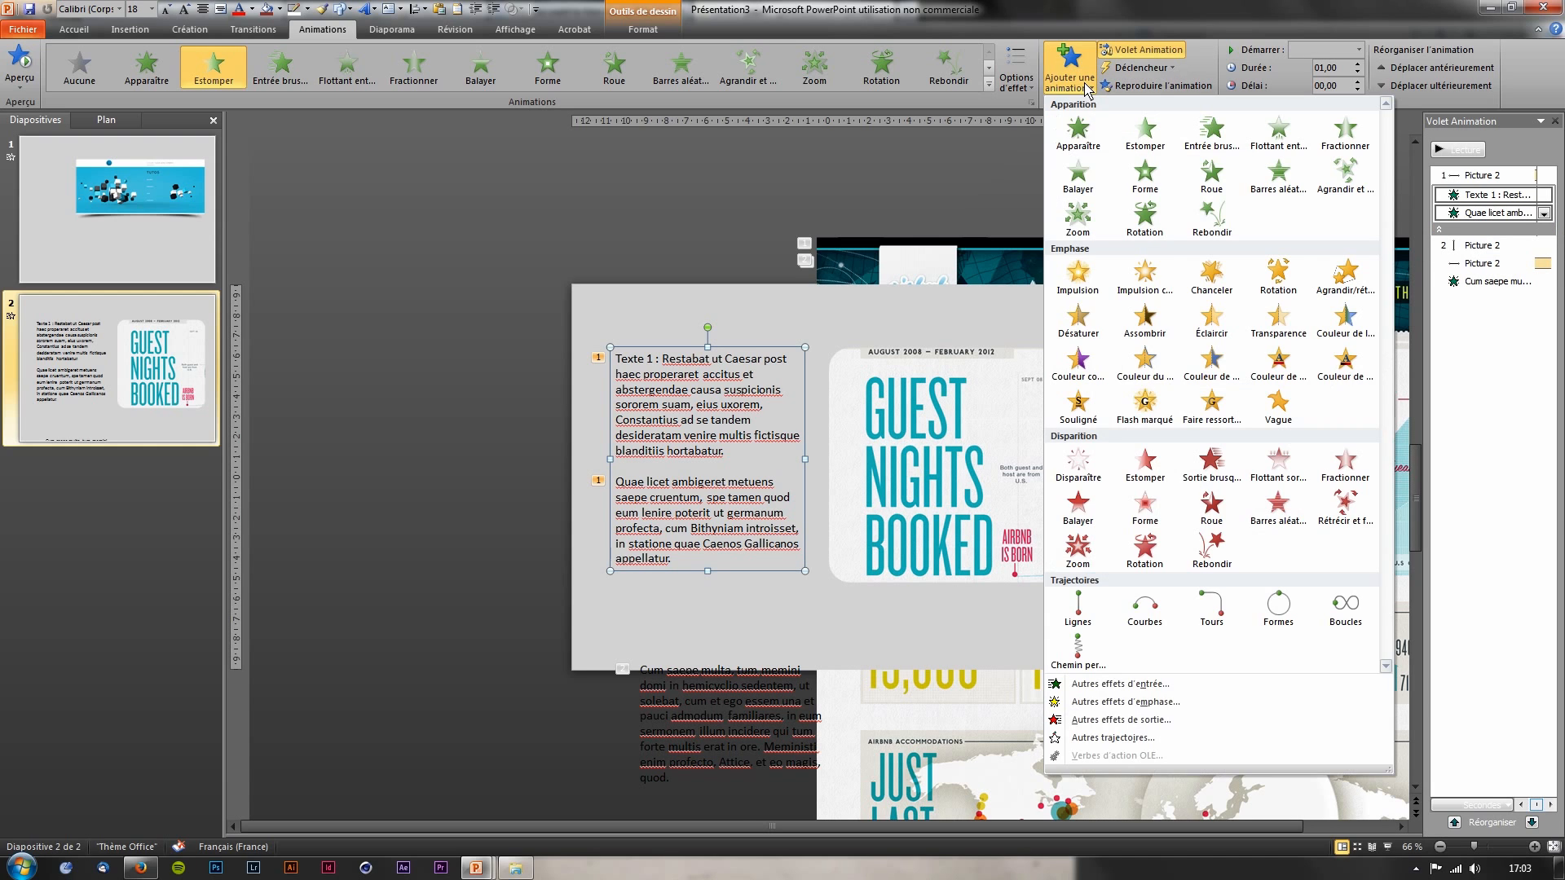
click(1156, 471)
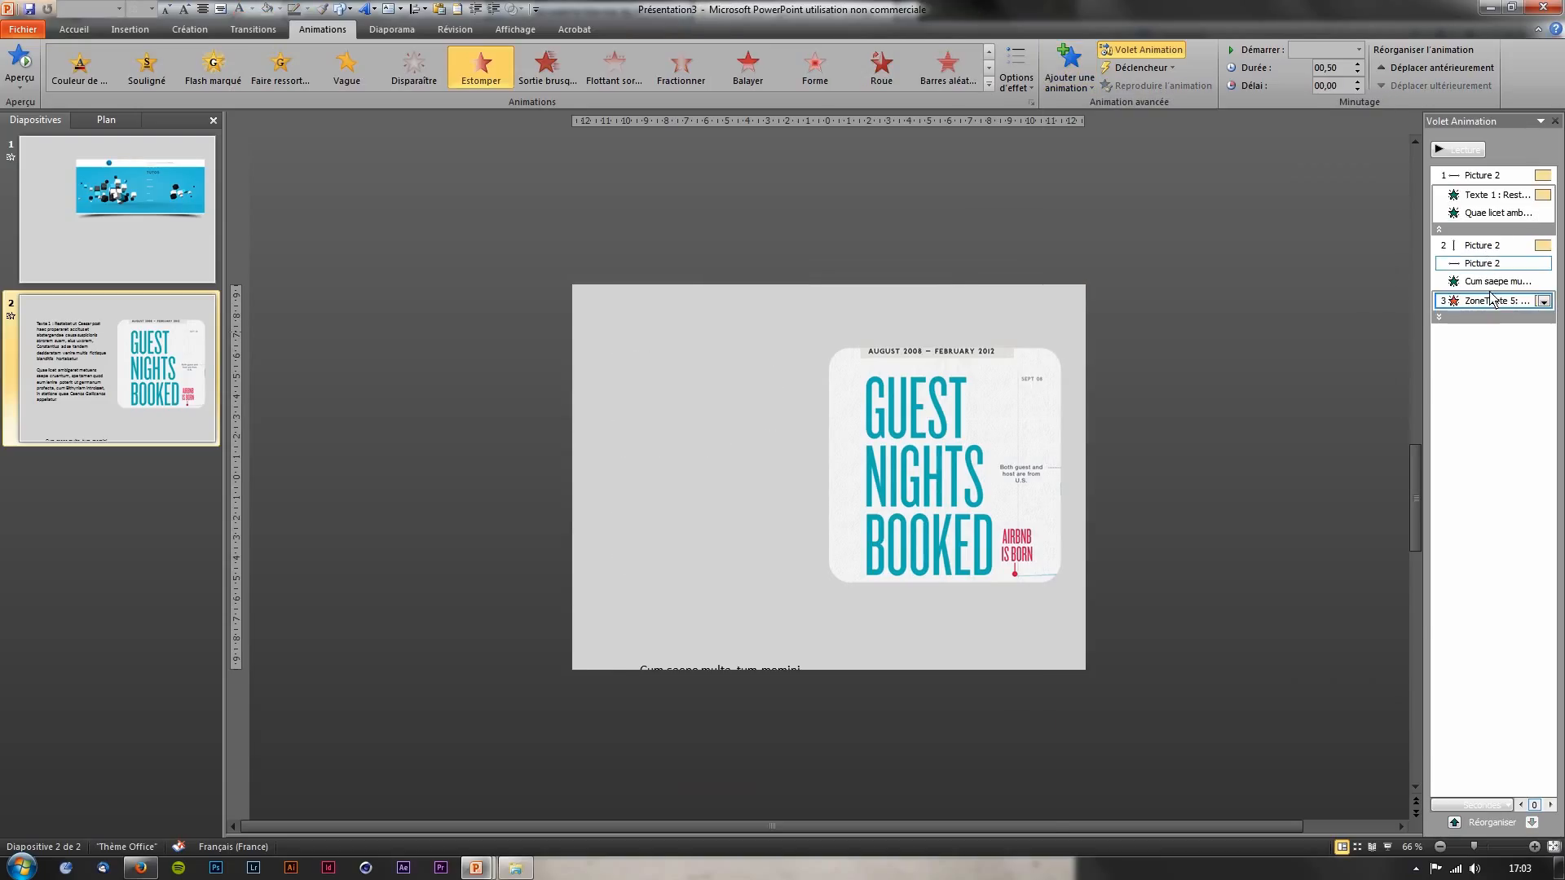
Place the first text box's exit fade before the second image movement and start it after the previous animation
drag(1488, 233, 1490, 253)
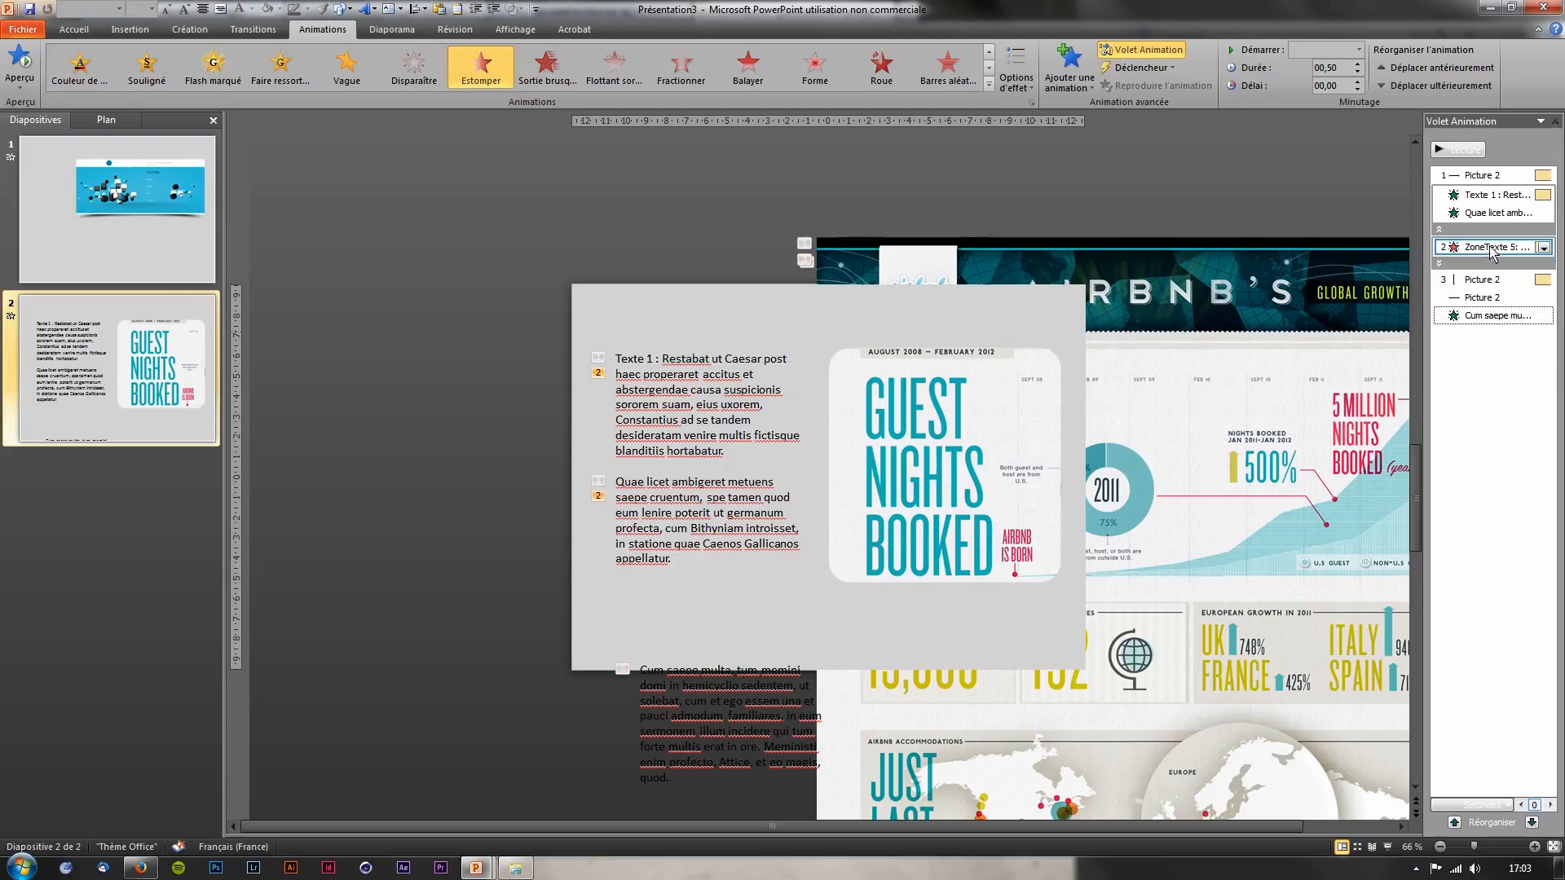
click(1543, 250)
click(1498, 303)
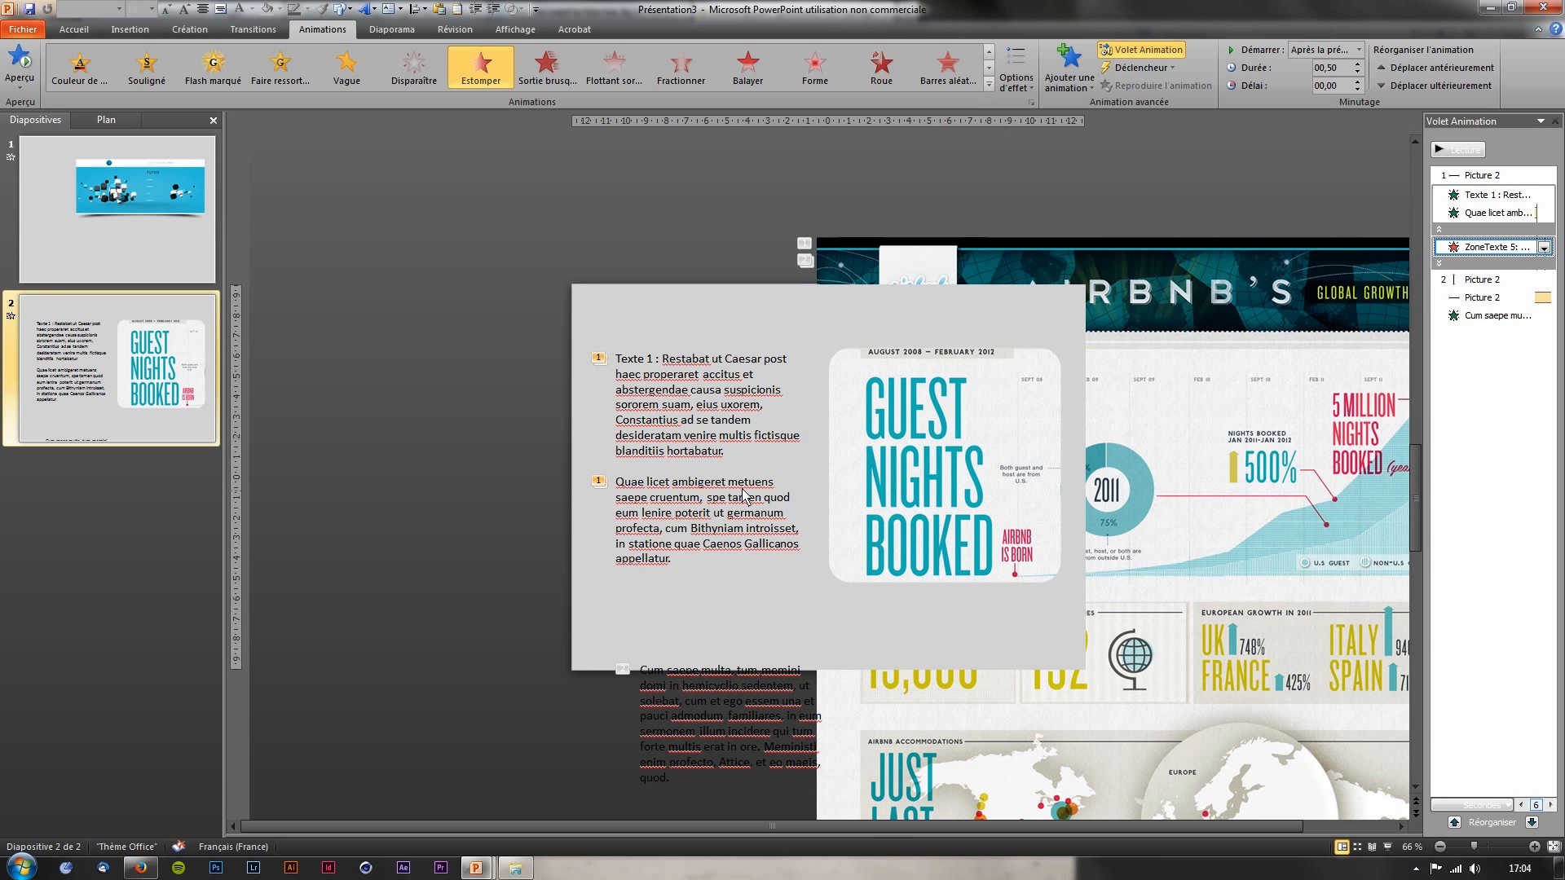
Reorder the first text box's exit fade so that it comes directly after the vertical image movement
drag(1496, 254, 1498, 386)
click(1488, 249)
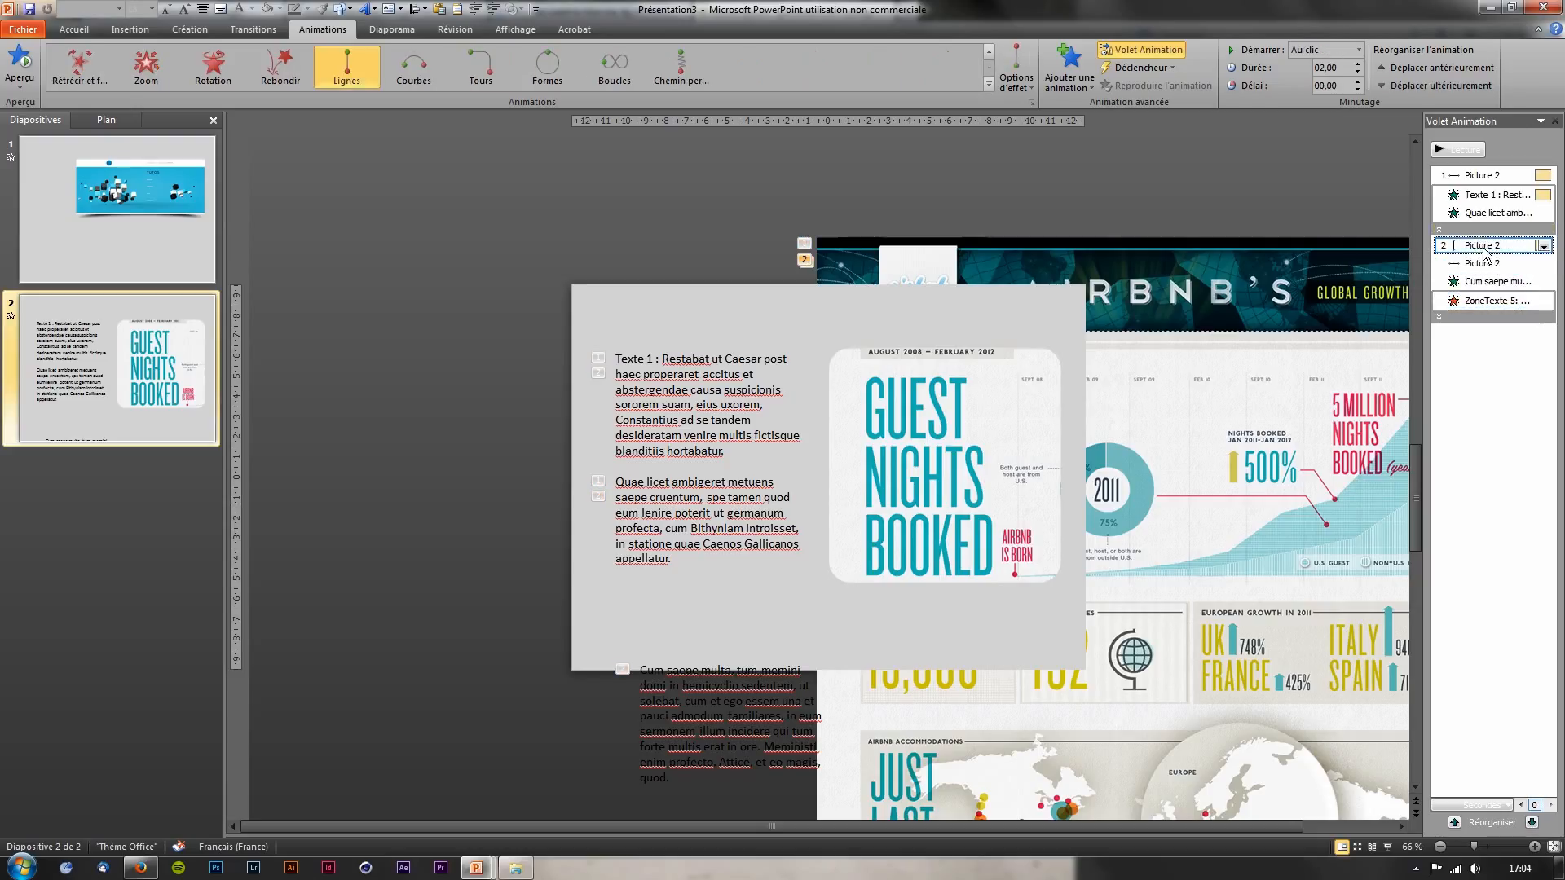
click(1543, 246)
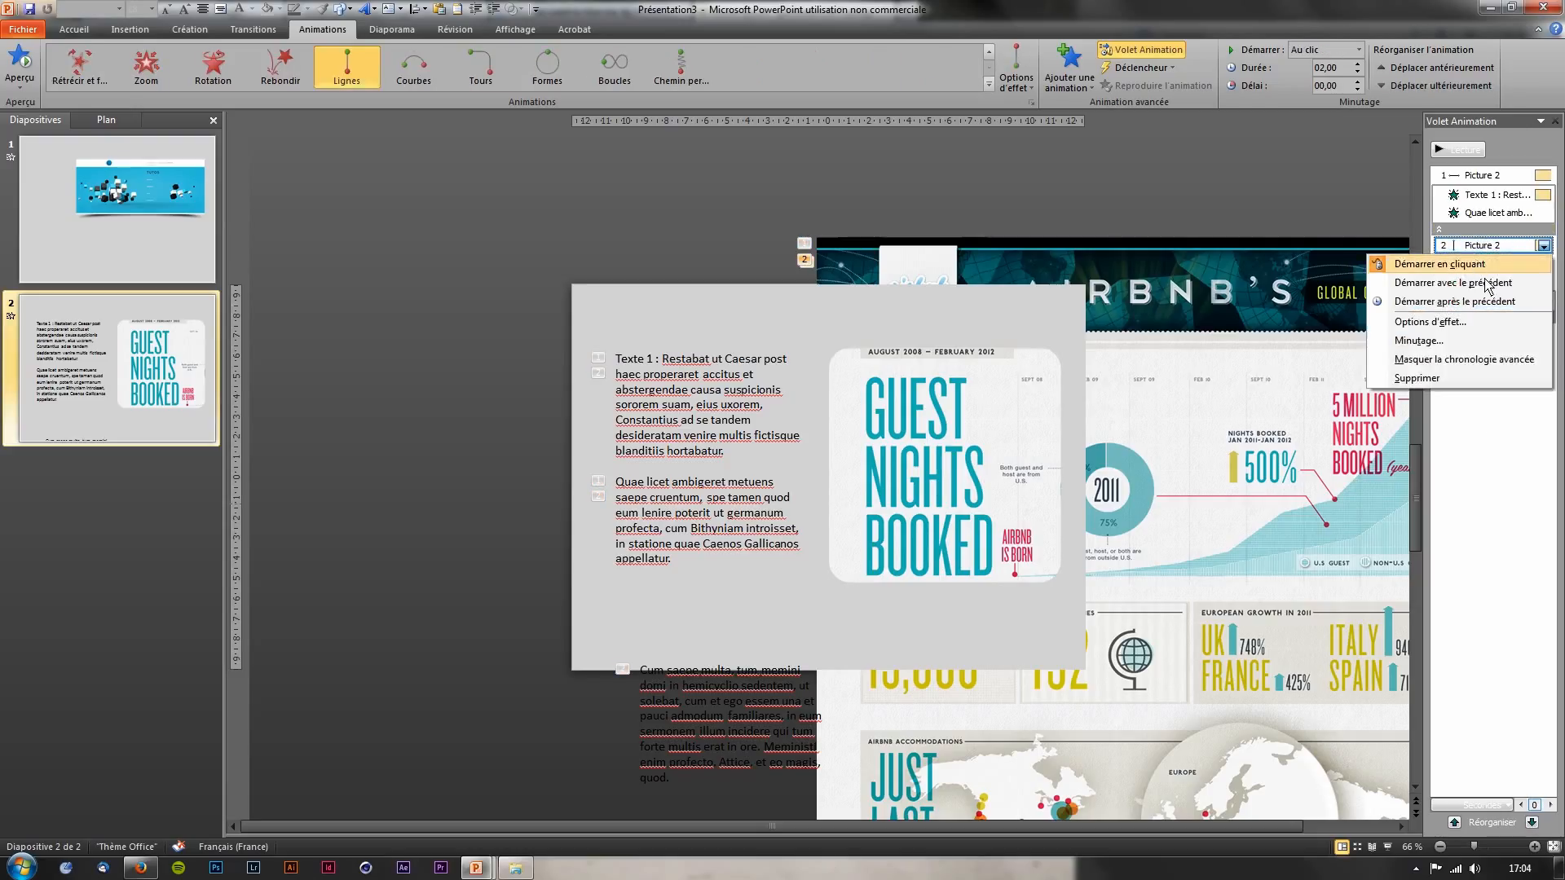
click(1487, 284)
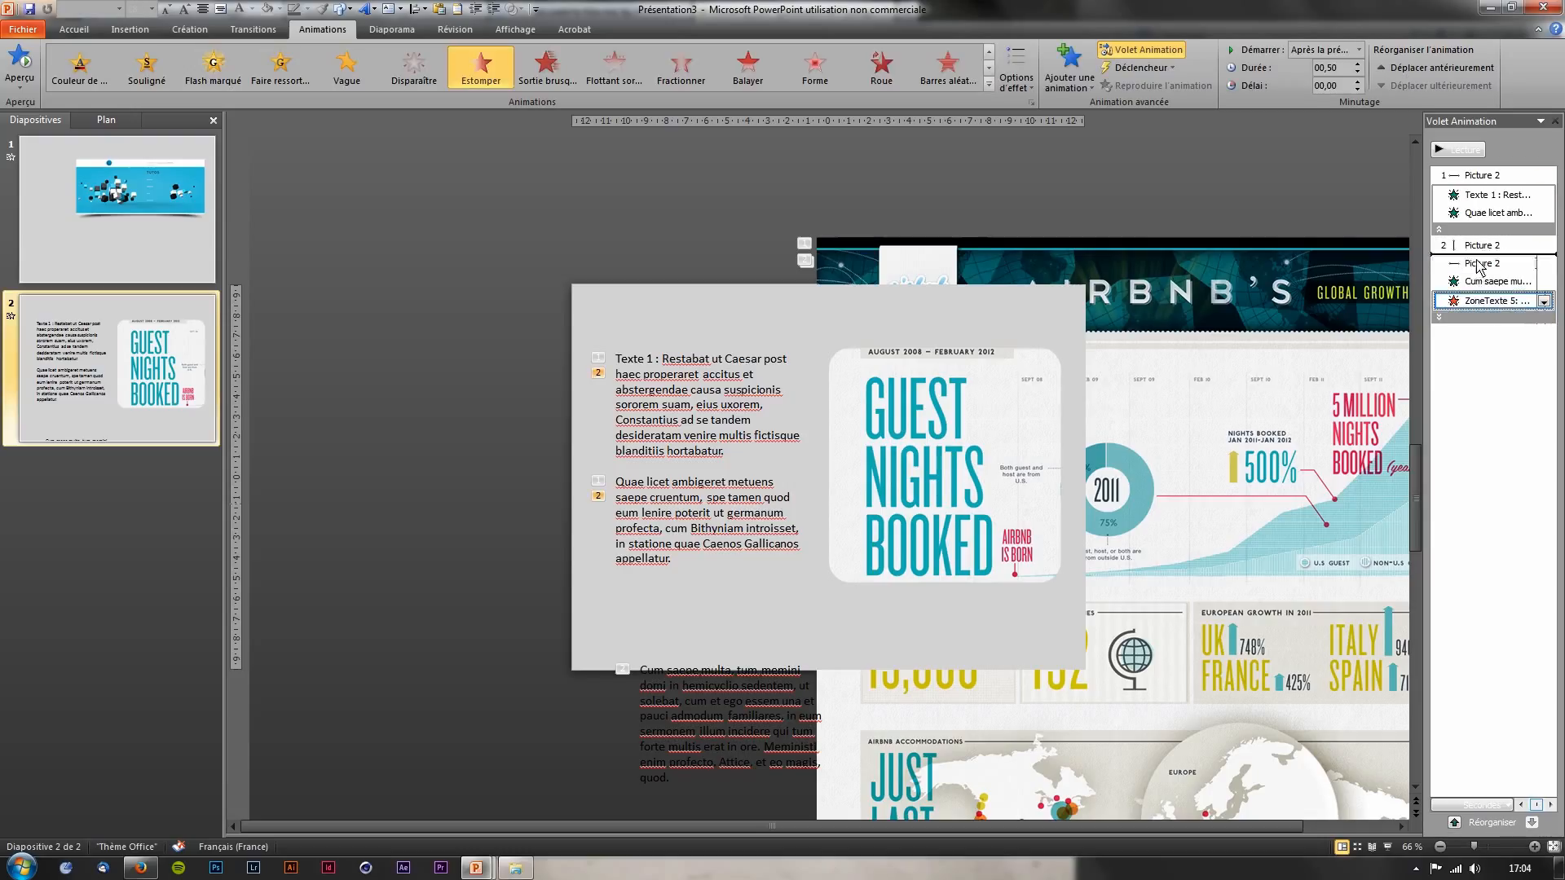
drag(1478, 267, 1479, 259)
Start the first text box's exit fade with the previous animation and preview slide 2 as a slide show
click(1539, 267)
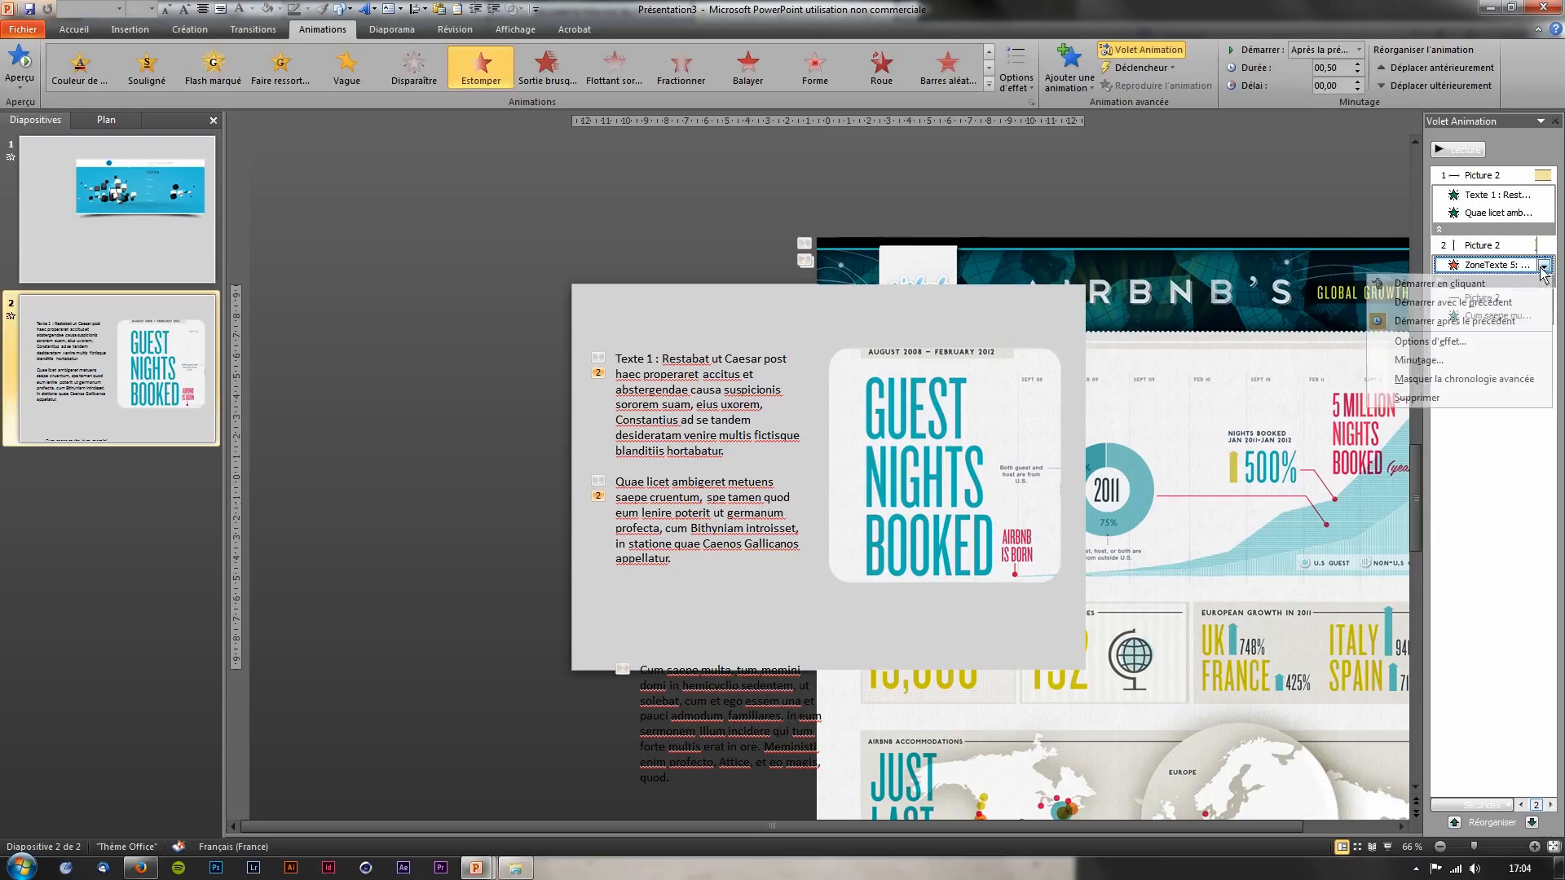
click(1509, 303)
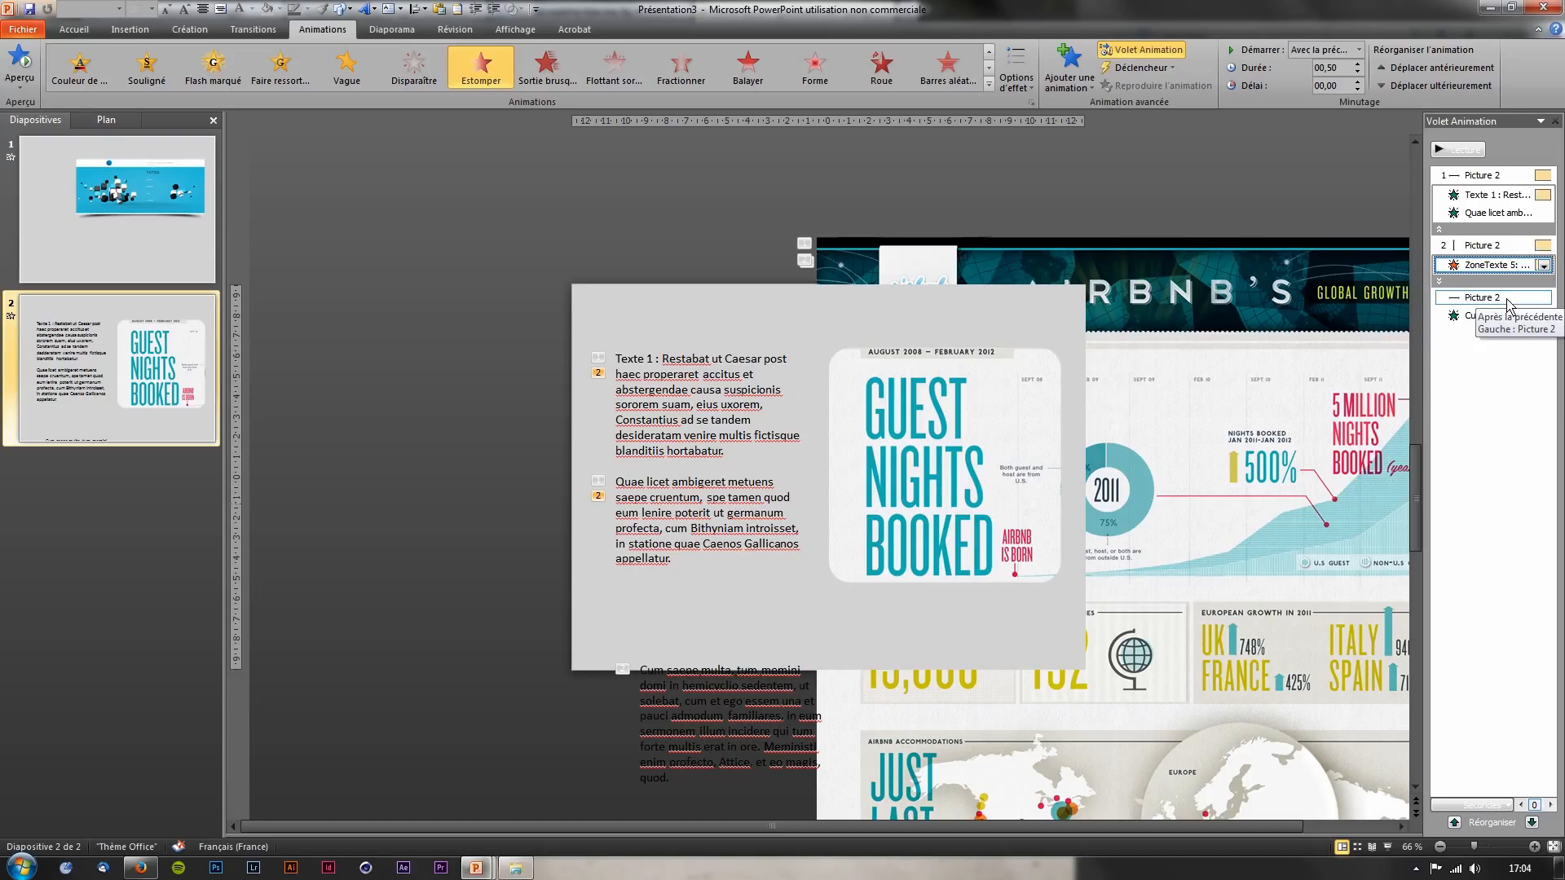
key(shift+F5)
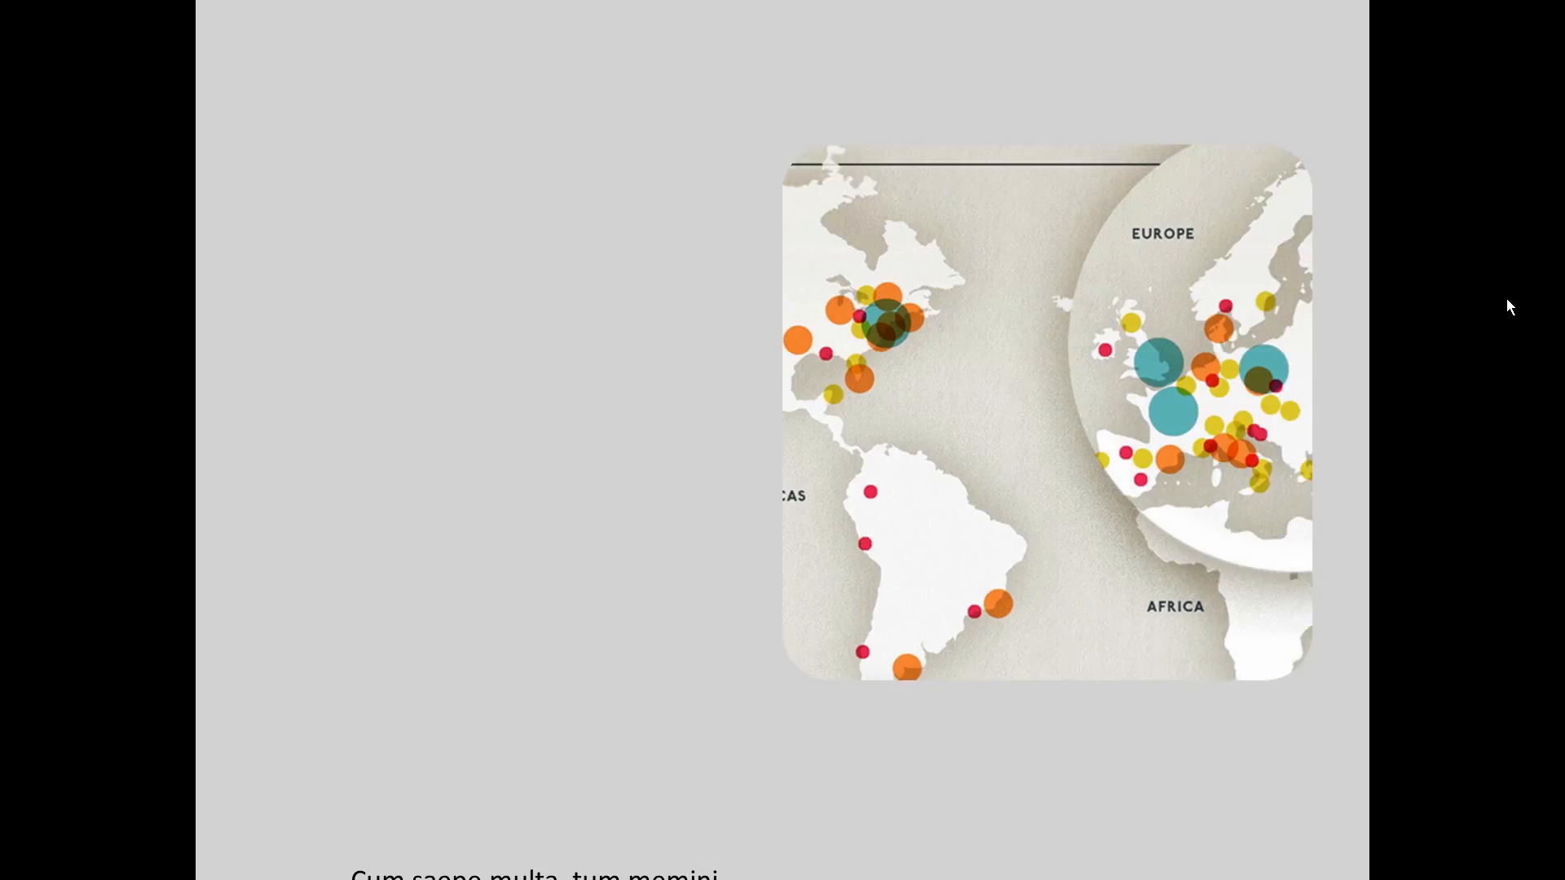
key(Escape)
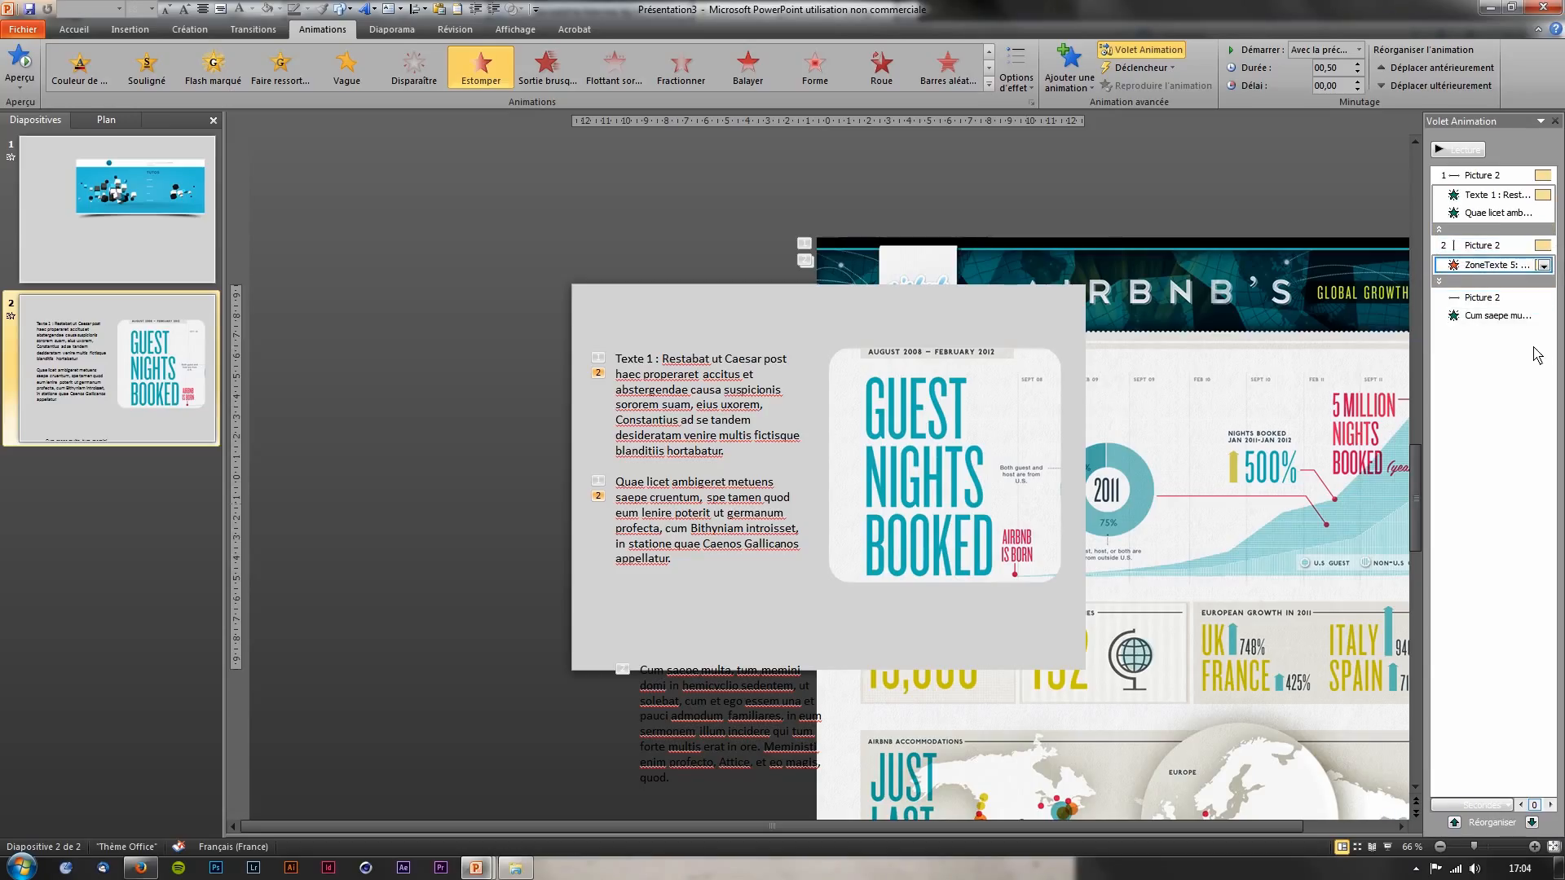
Align the second text box with the first one along their top and left edges
click(751, 674)
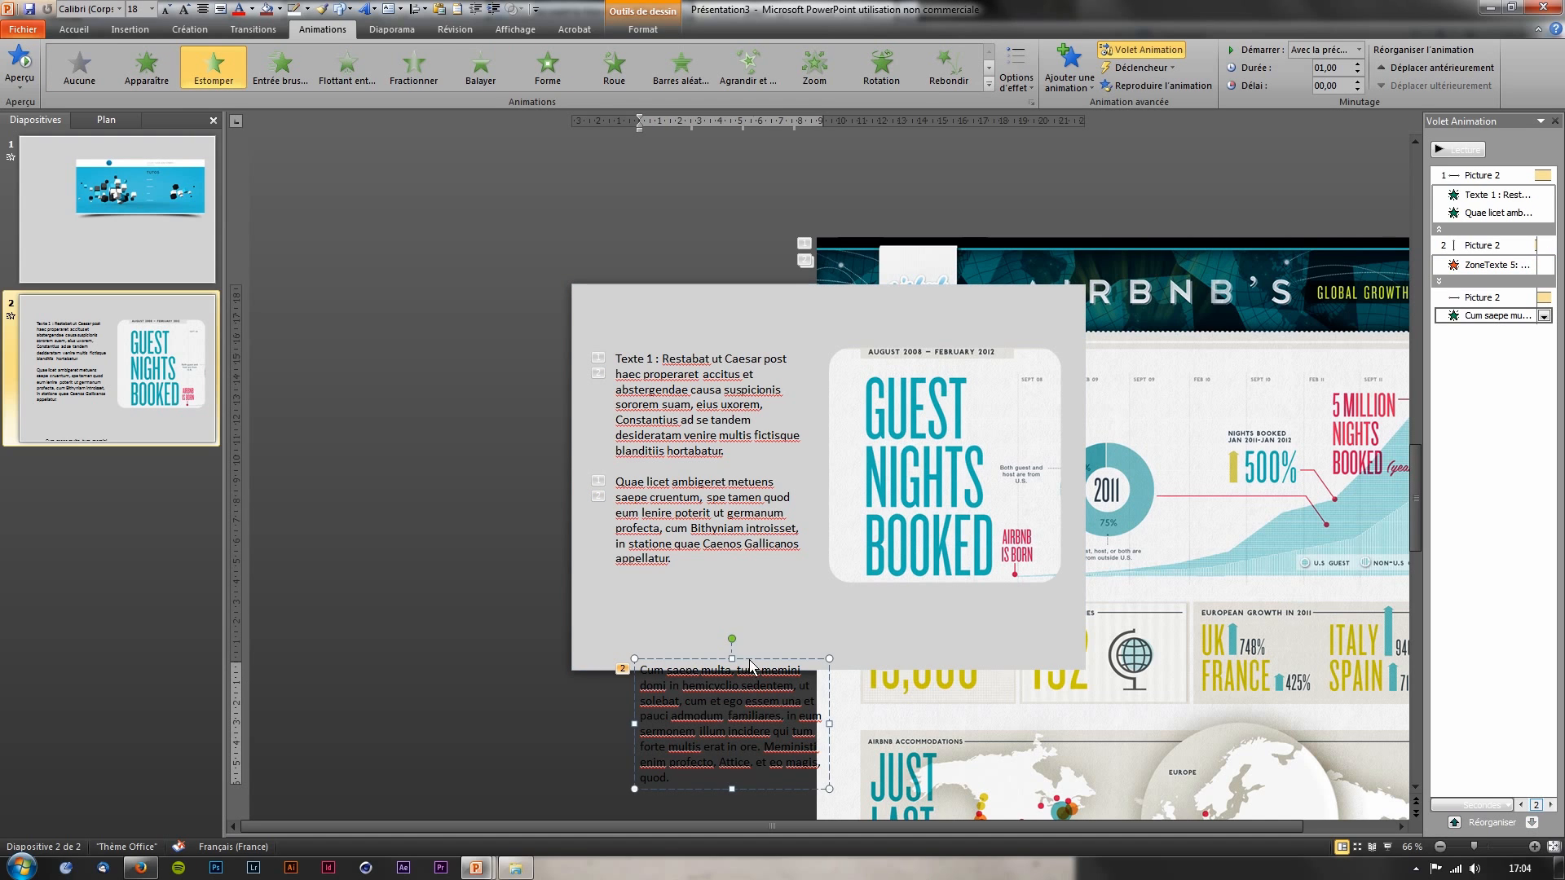
drag(751, 665, 834, 604)
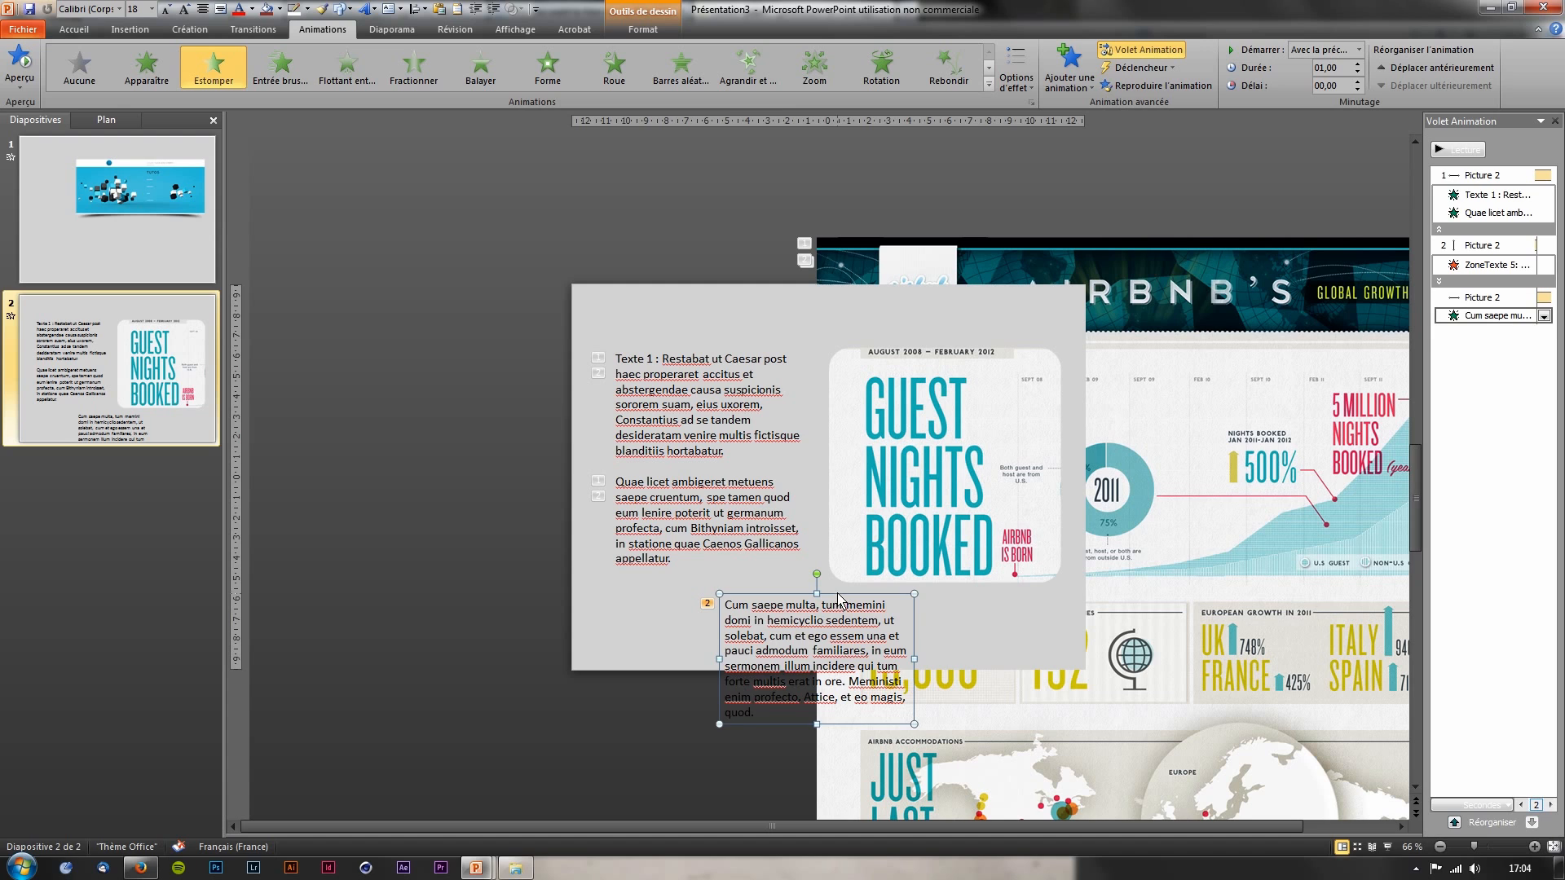
shift+click(743, 434)
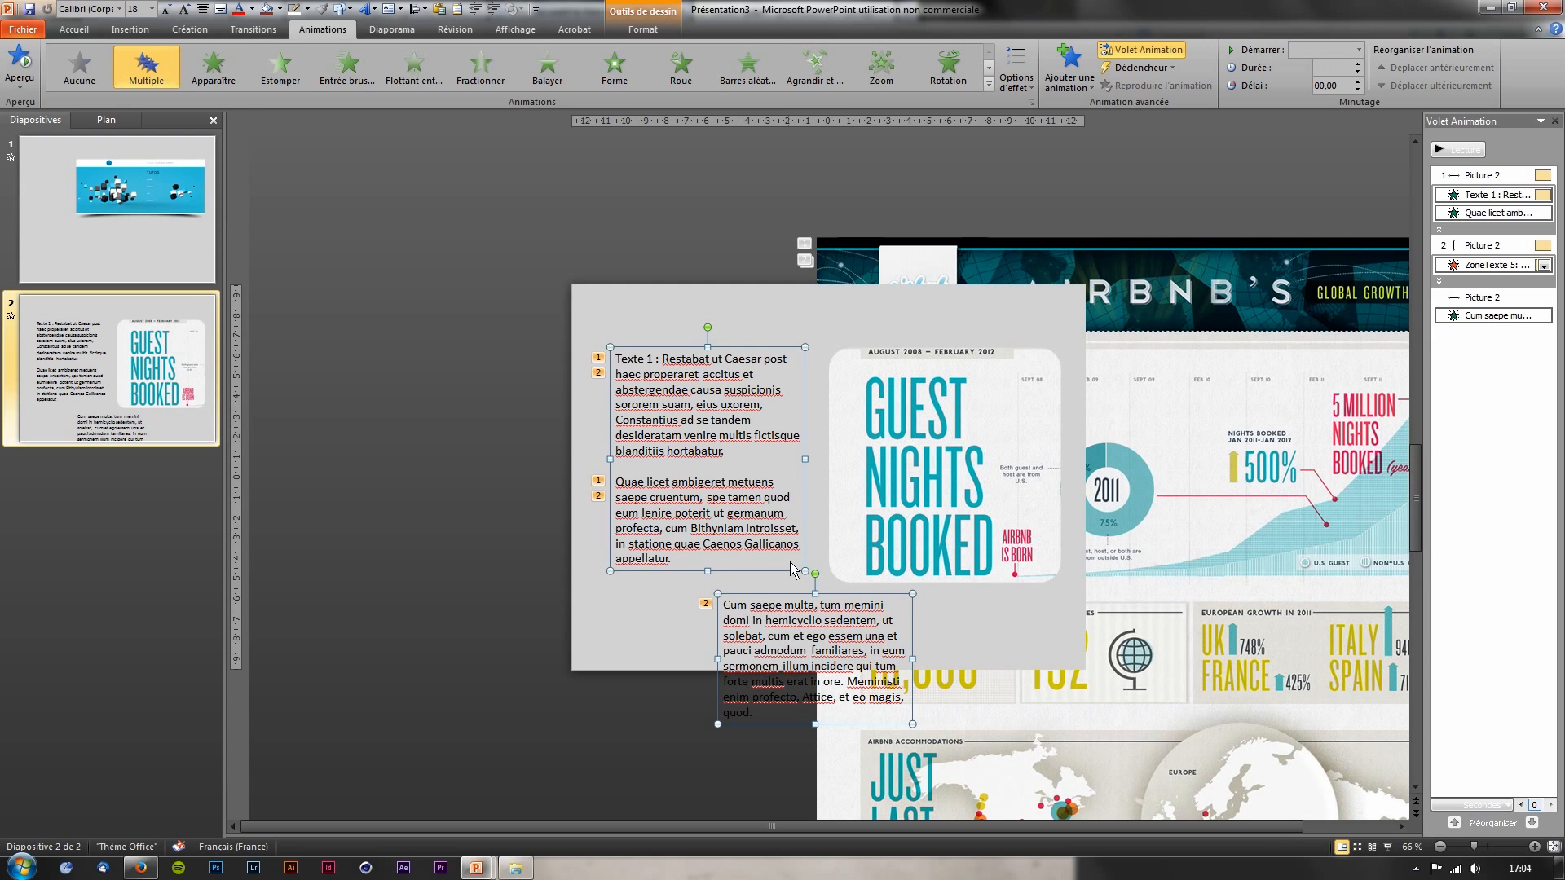
click(719, 613)
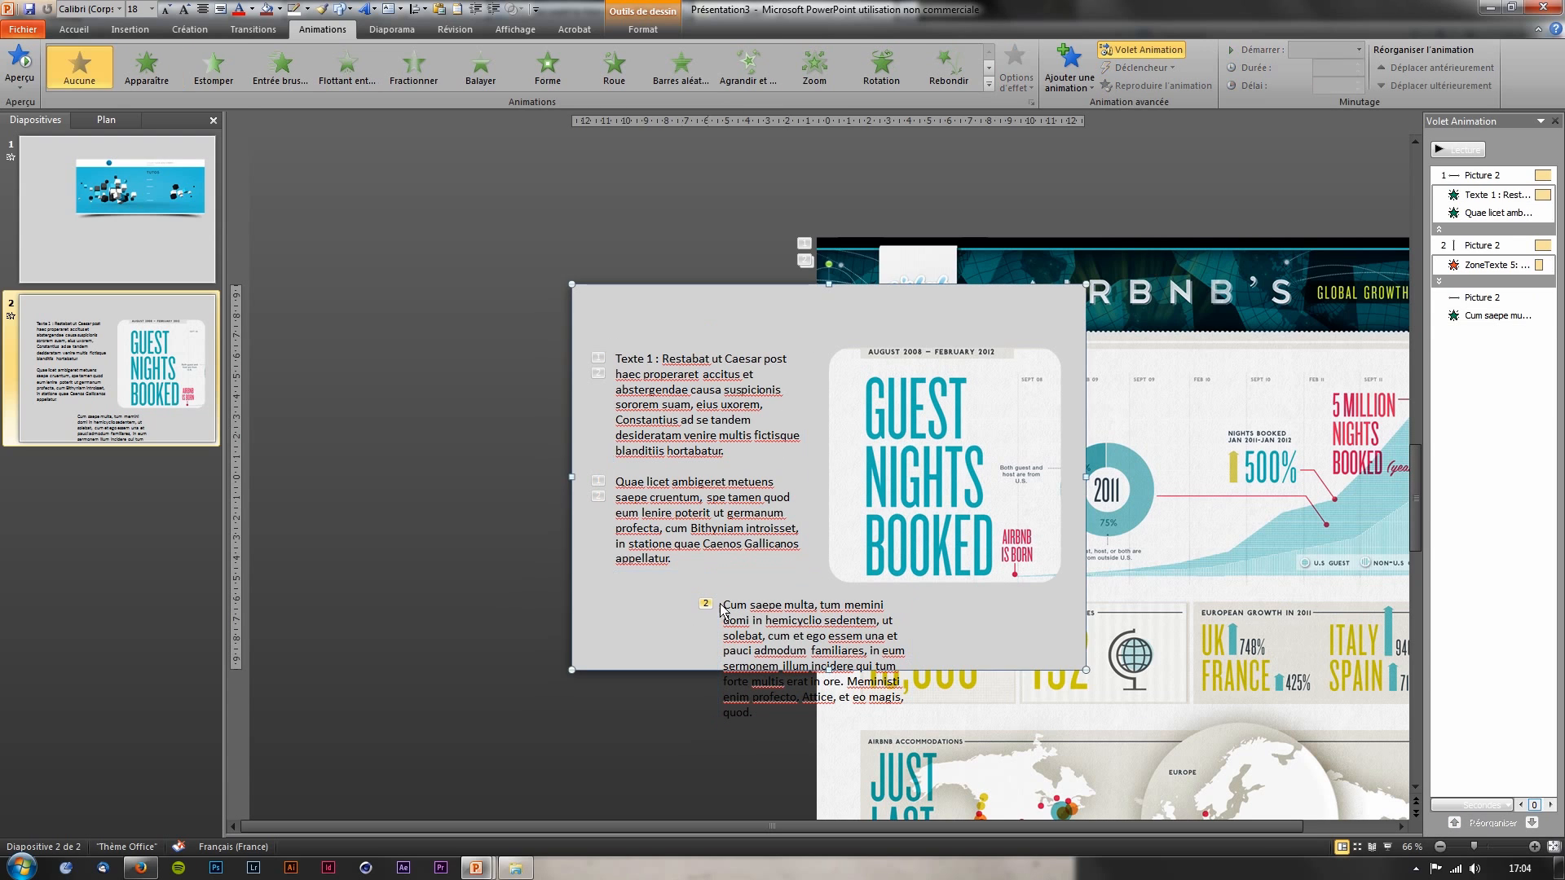
shift+click(672, 349)
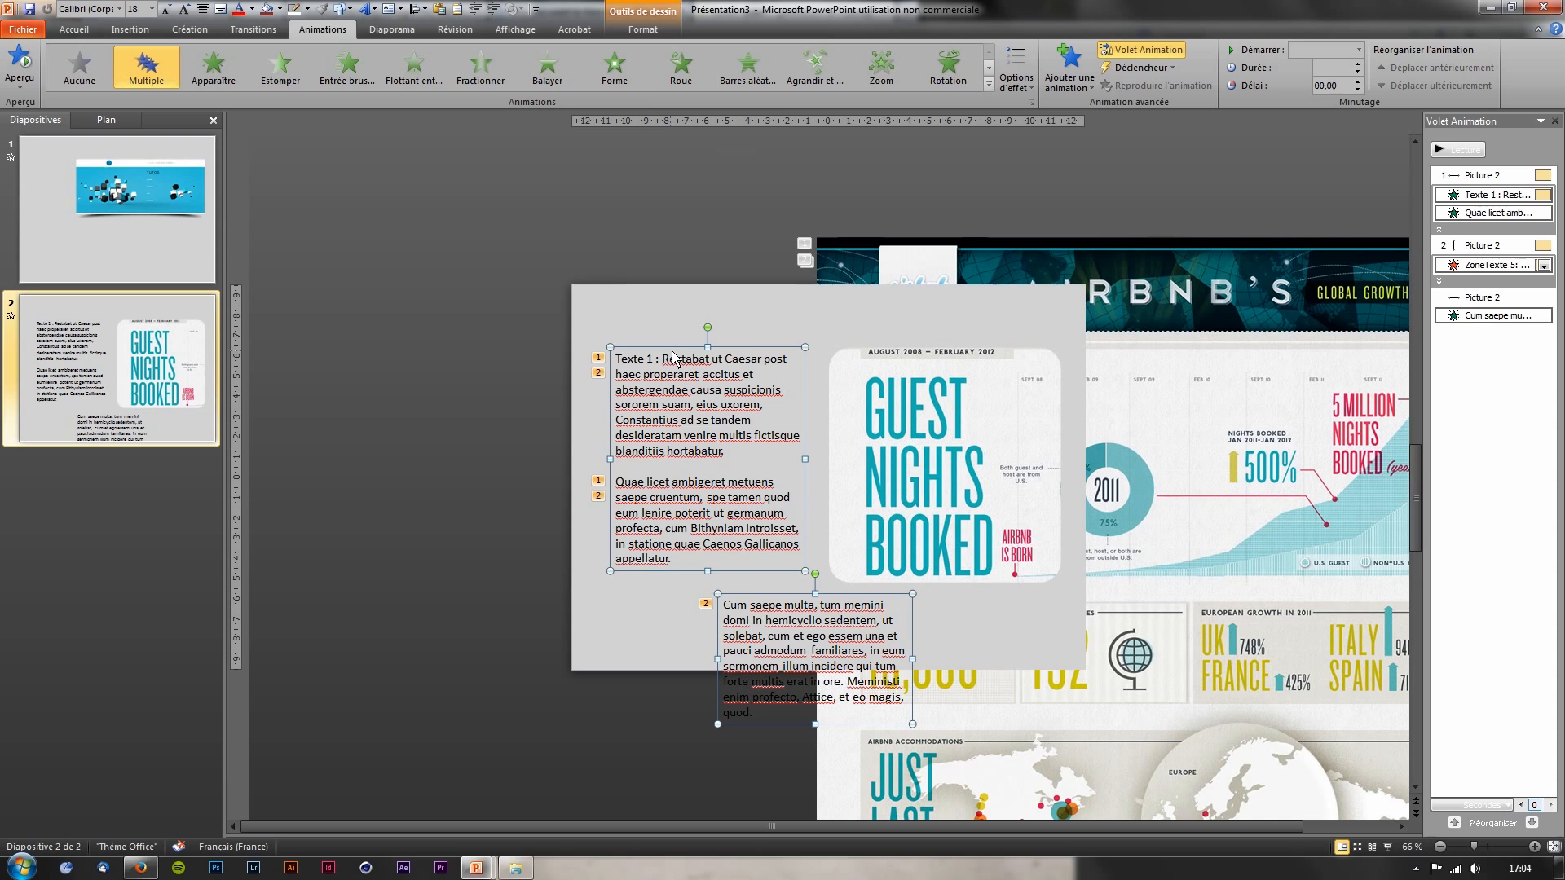
click(649, 33)
click(1103, 67)
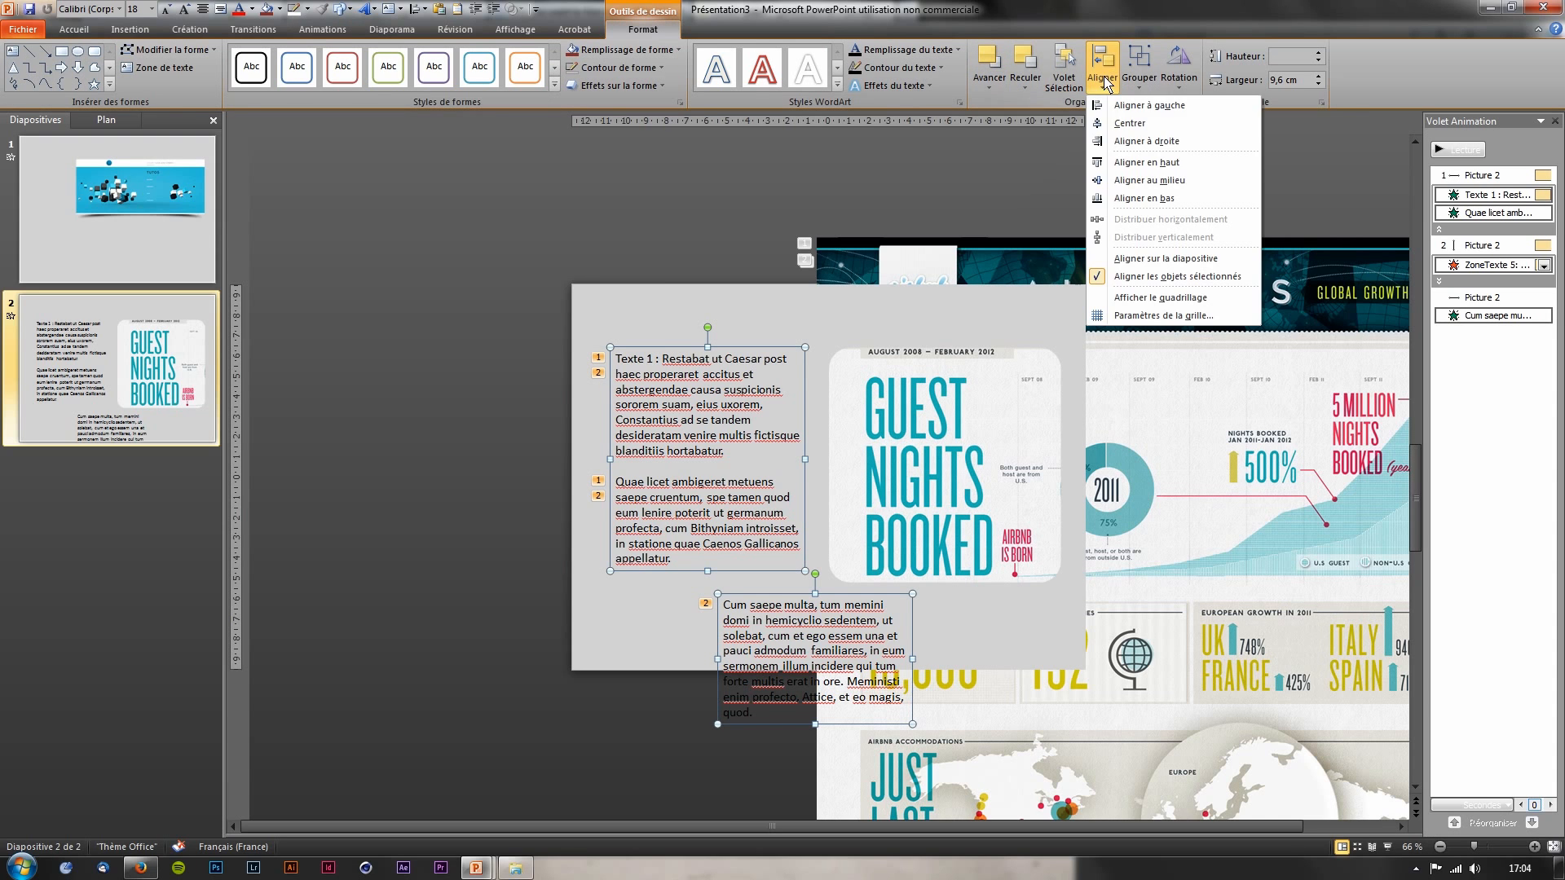
click(1131, 164)
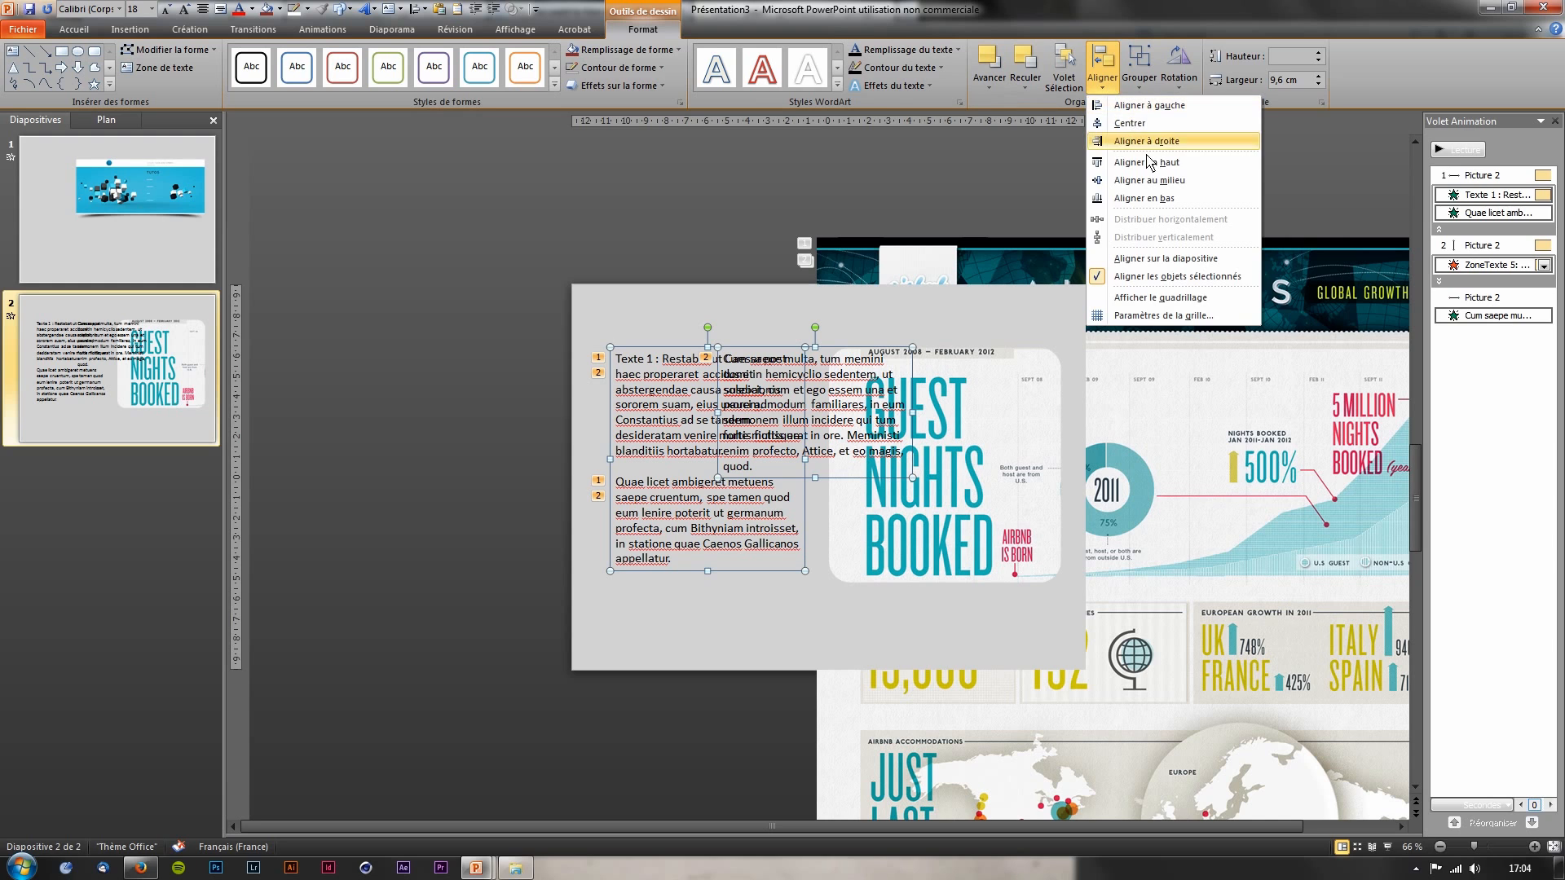
click(1148, 105)
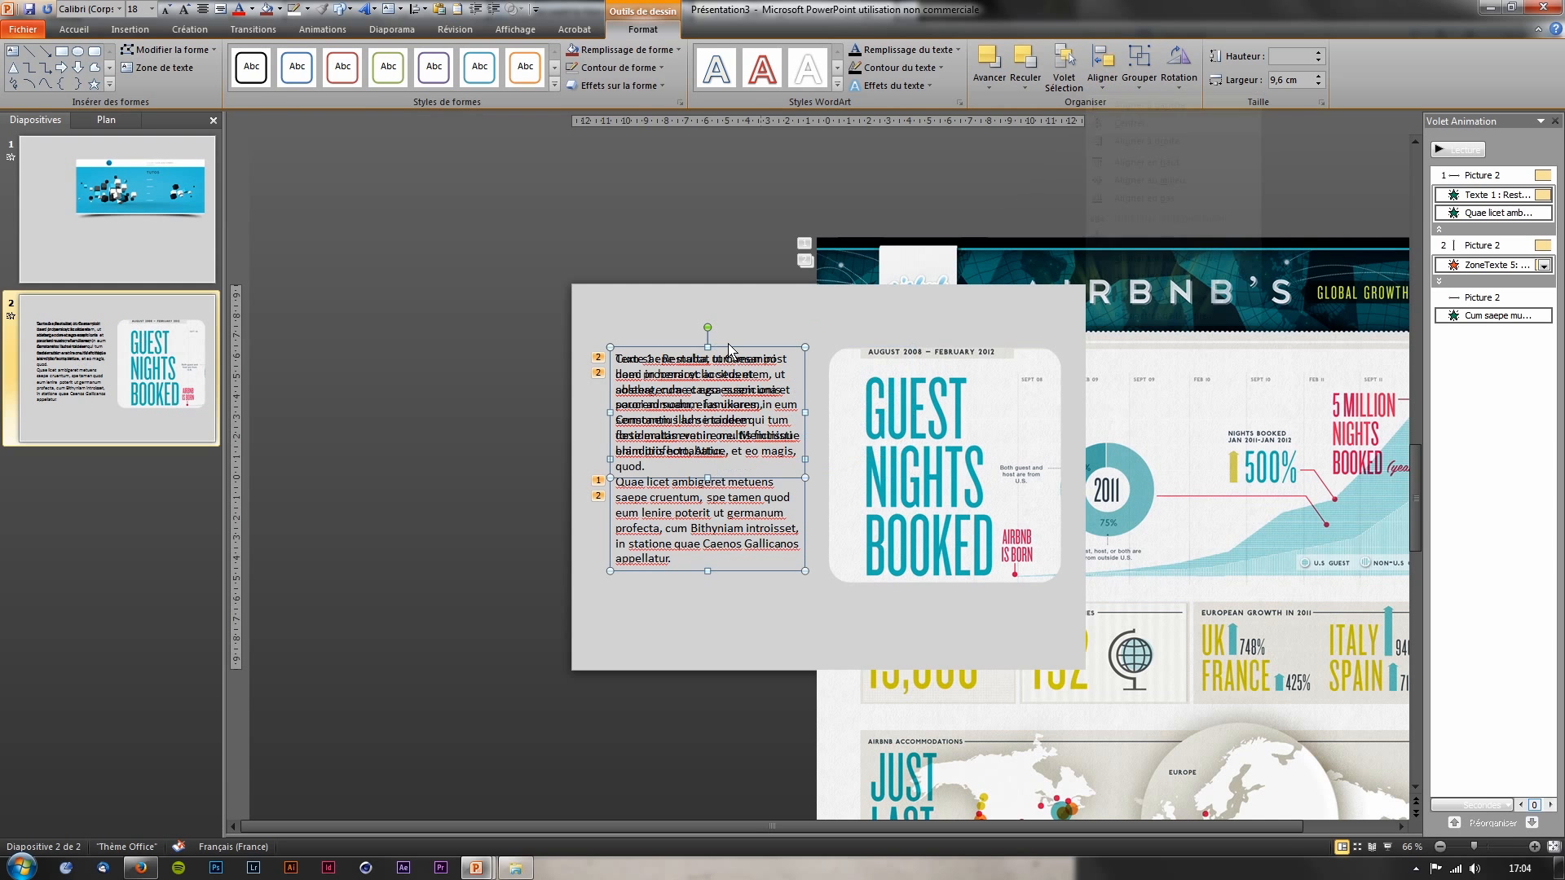
click(583, 358)
click(619, 384)
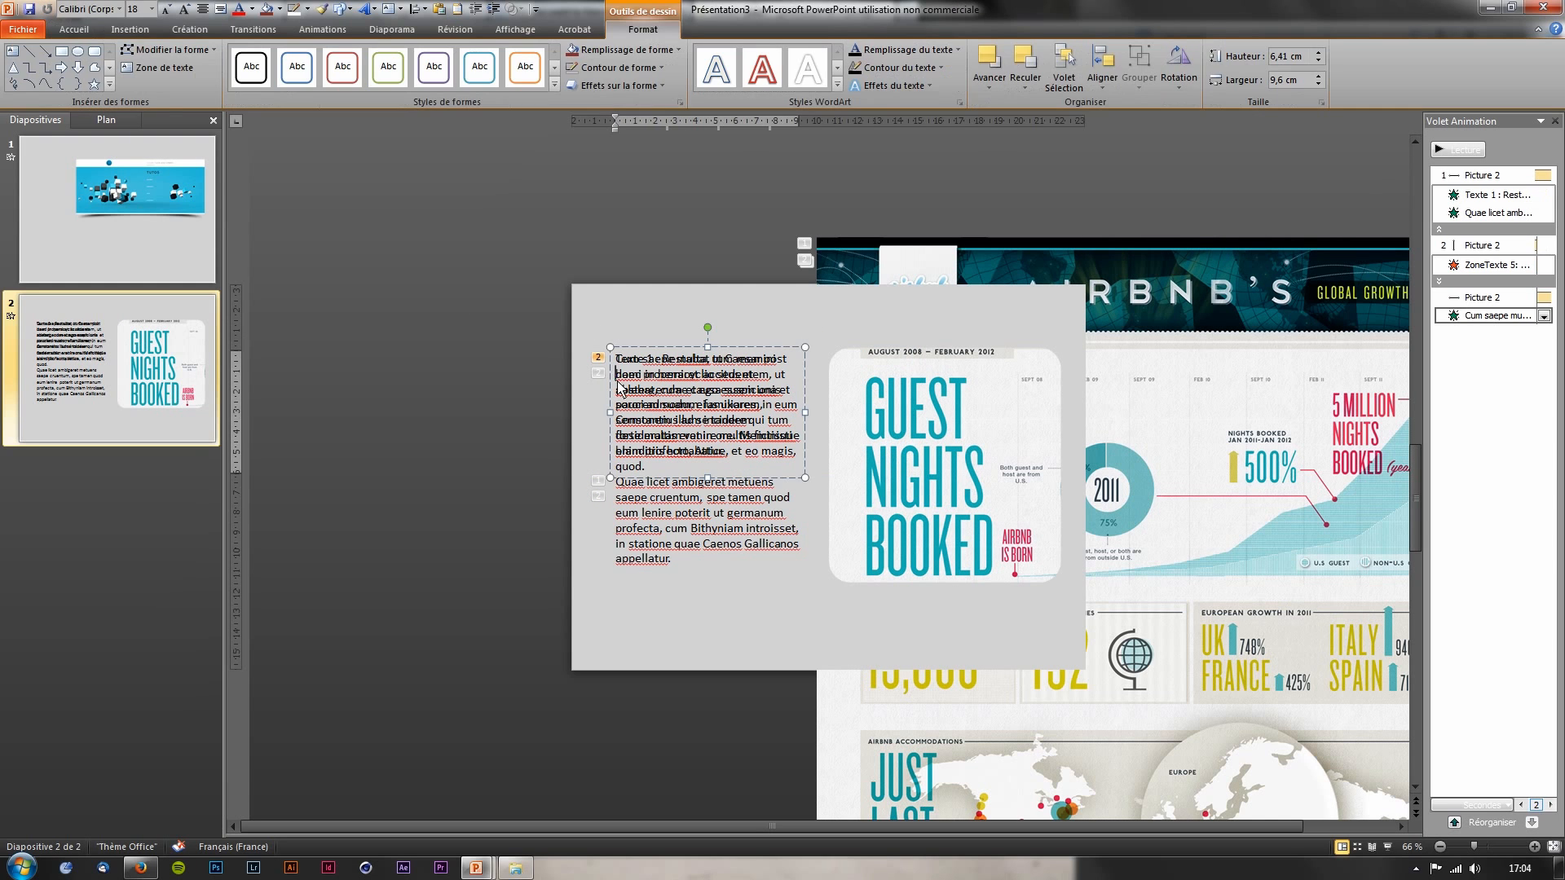
key(Escape)
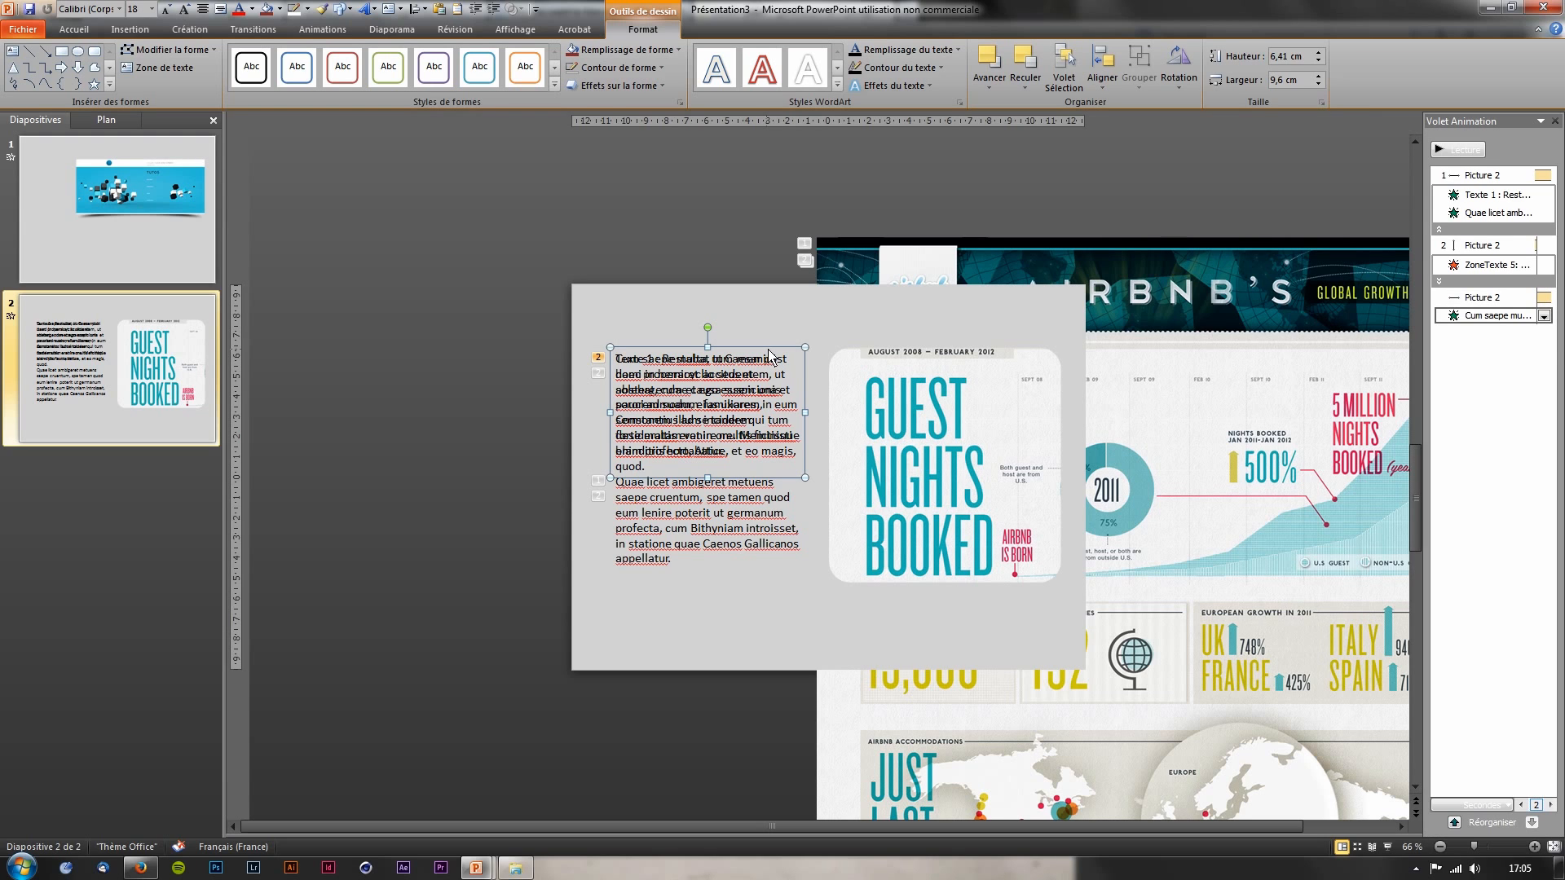
Check the start option of the second text's entrance fade and play slide 2's animations
click(1544, 317)
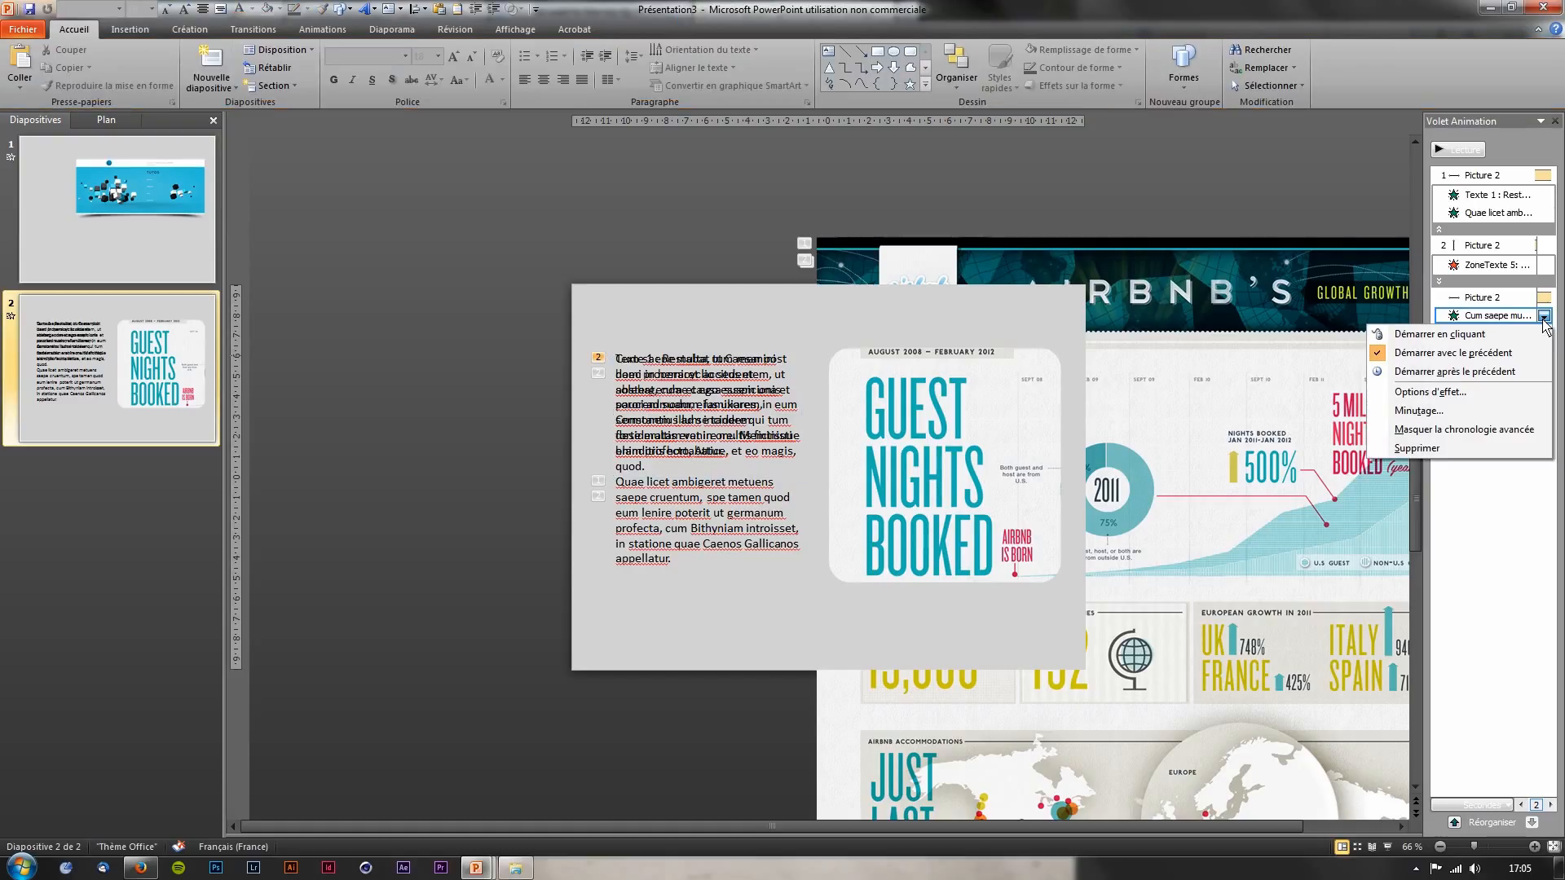
click(1544, 318)
click(1484, 372)
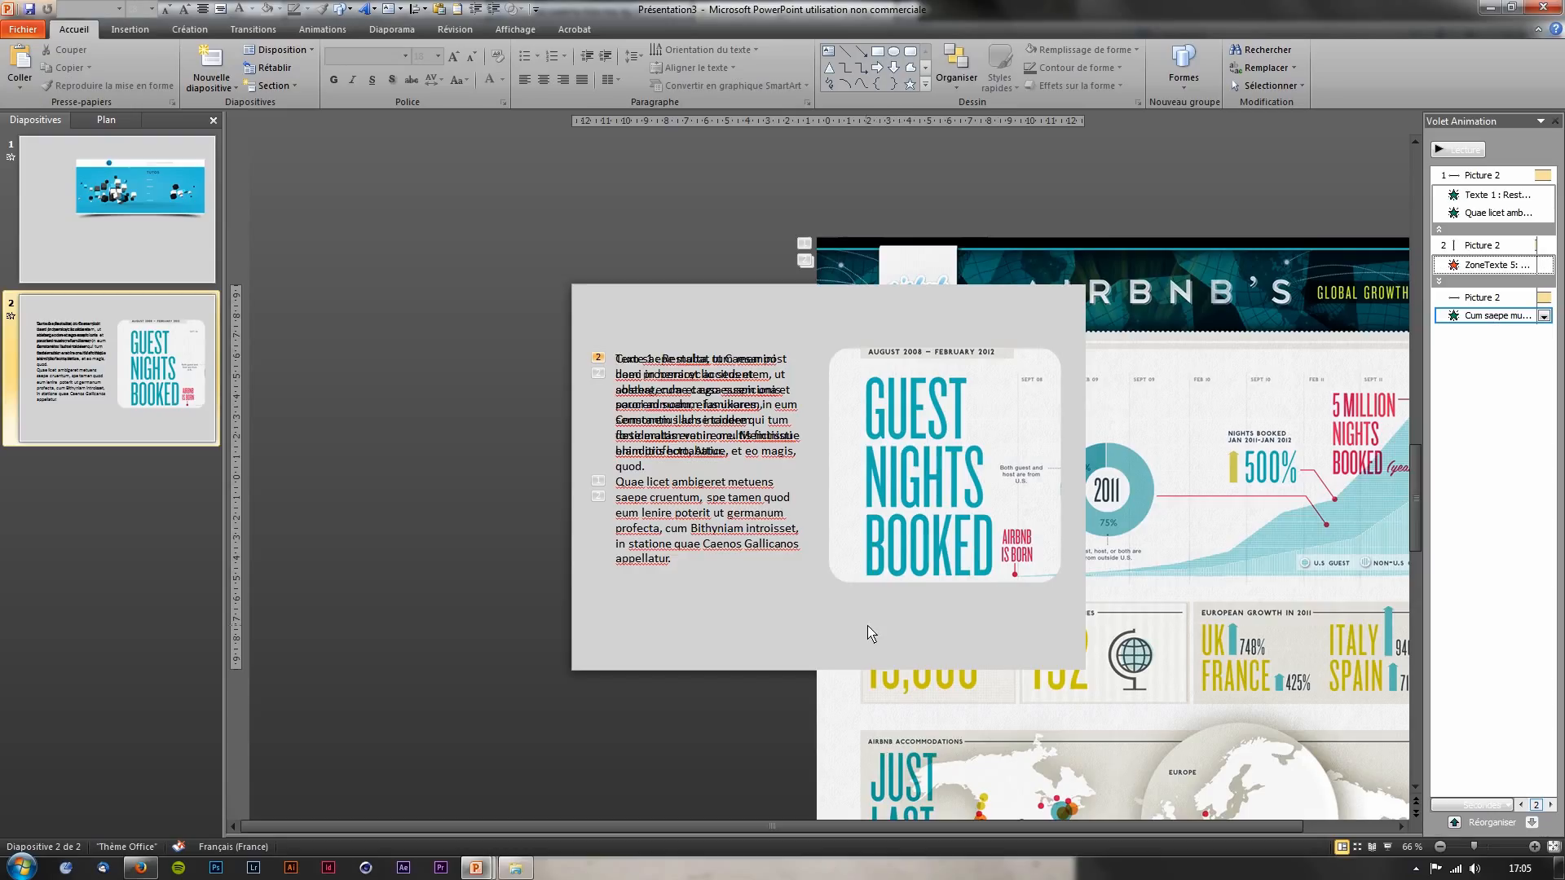
key(shift+F5)
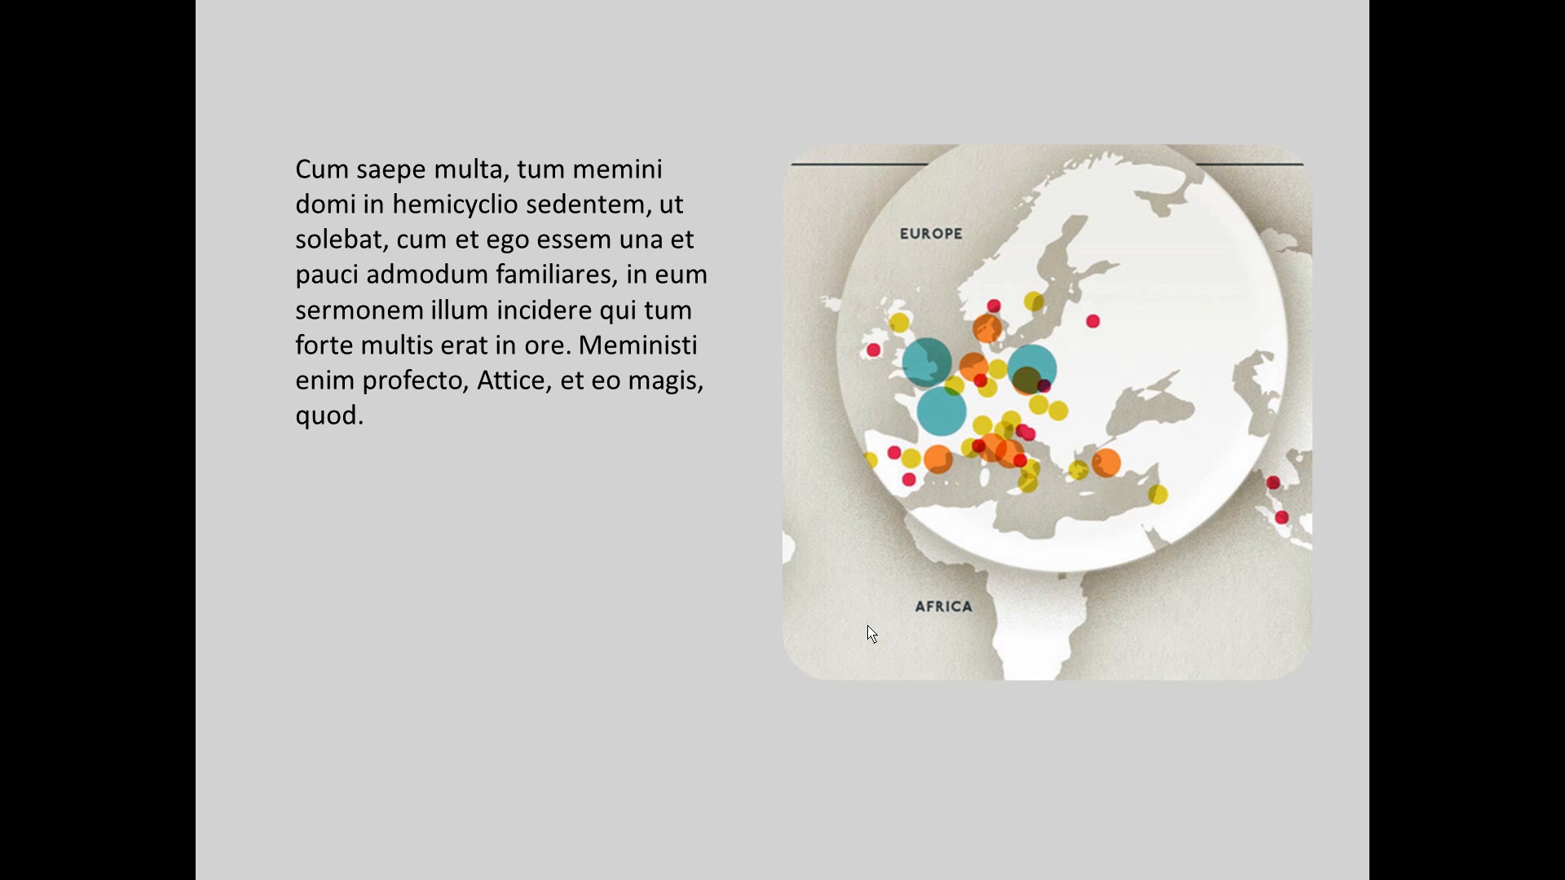
key(Escape)
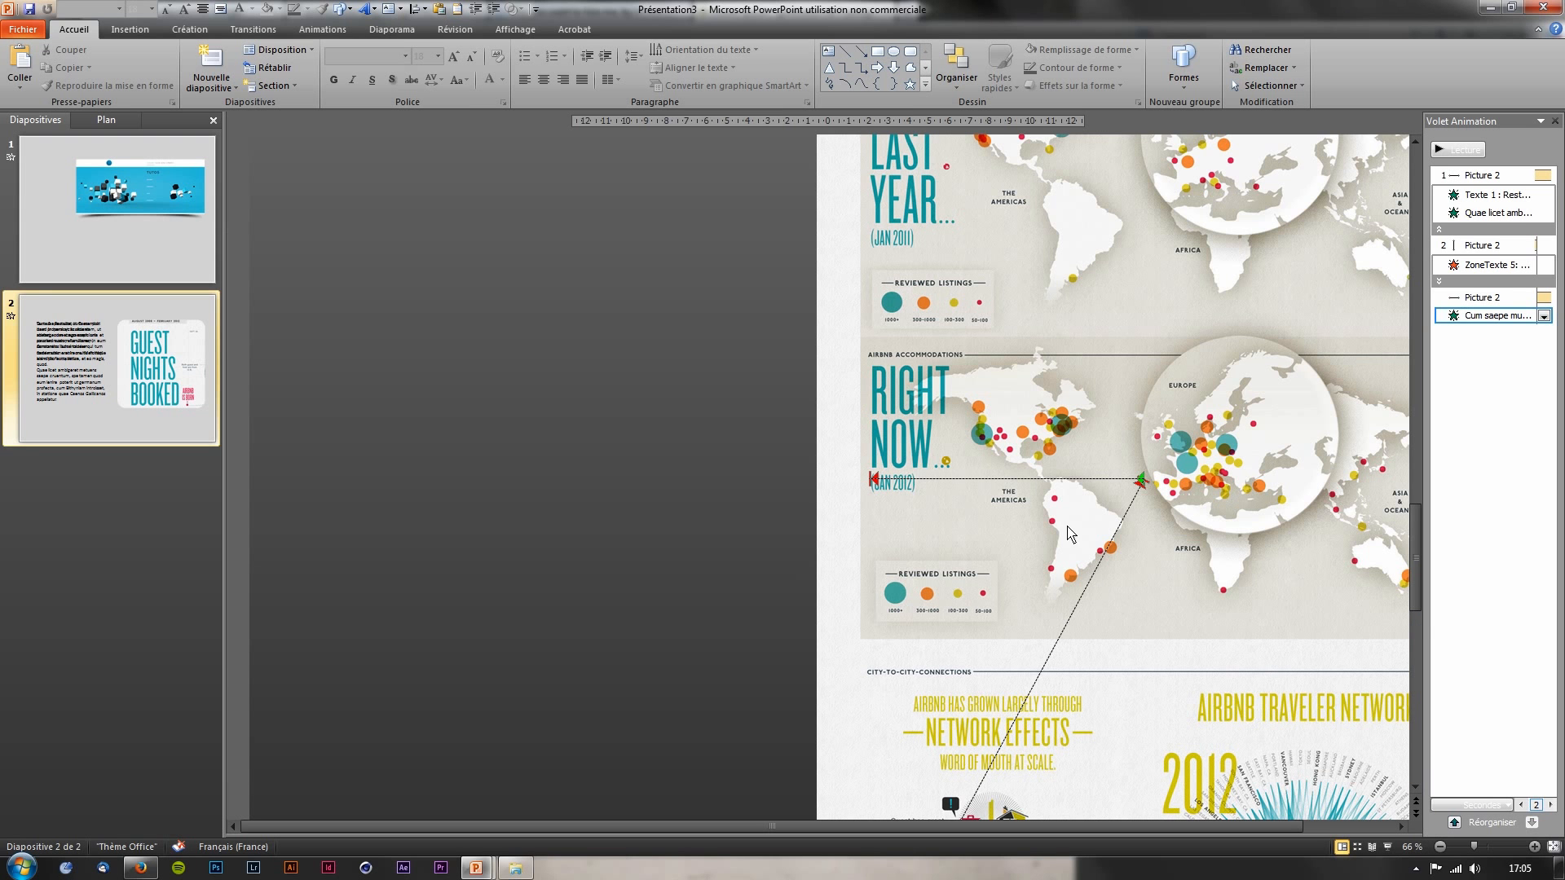
Try moving the start point of the horizontal image motion path away from the end of the preceding path
click(1094, 563)
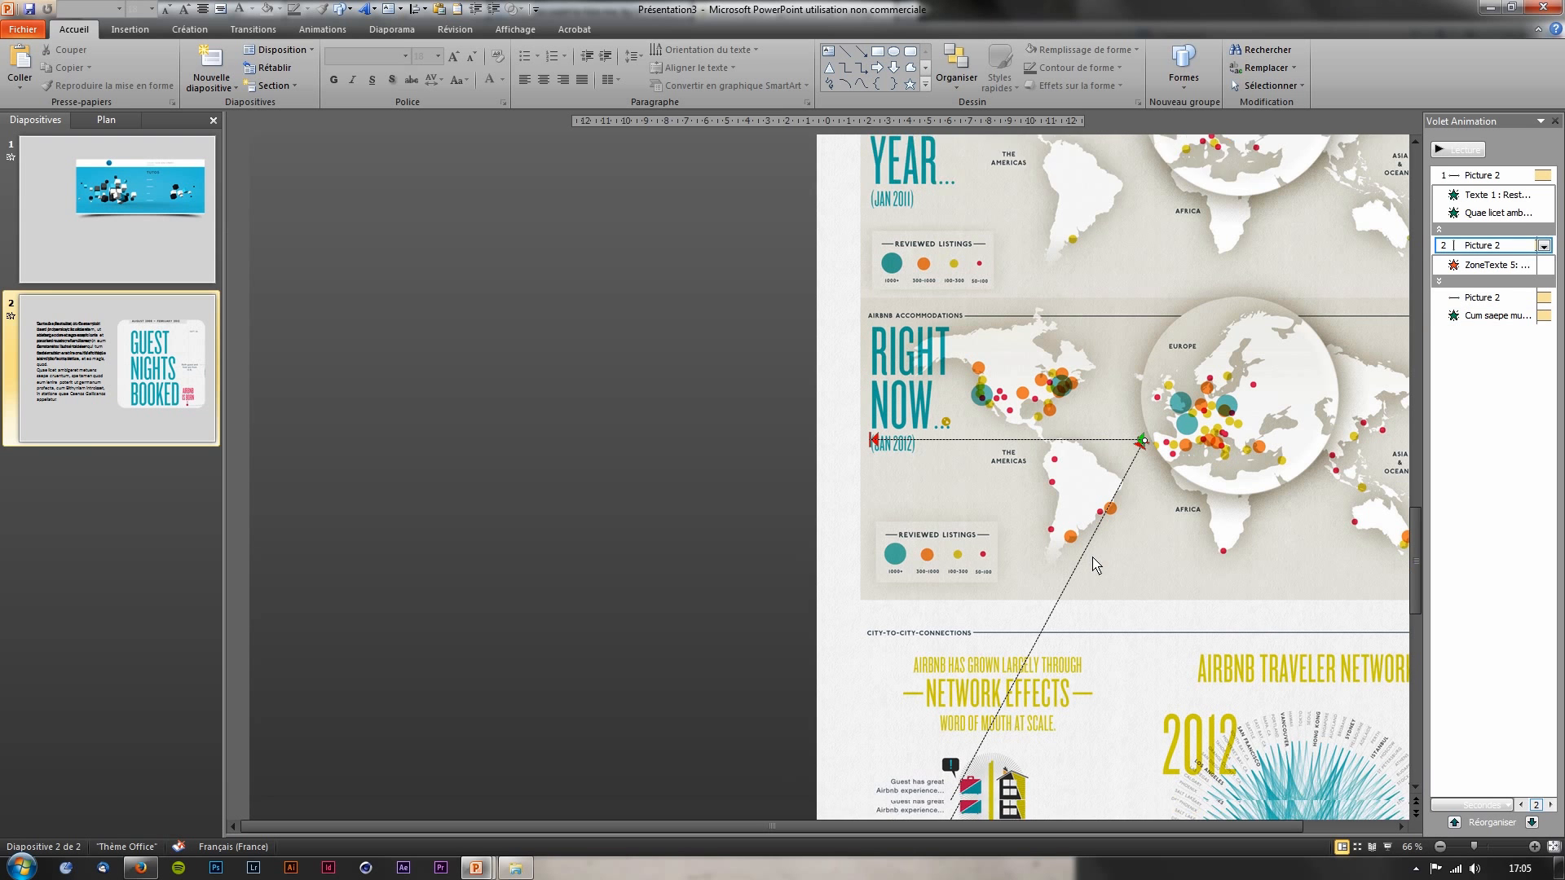
scroll(1094, 563, down, 5)
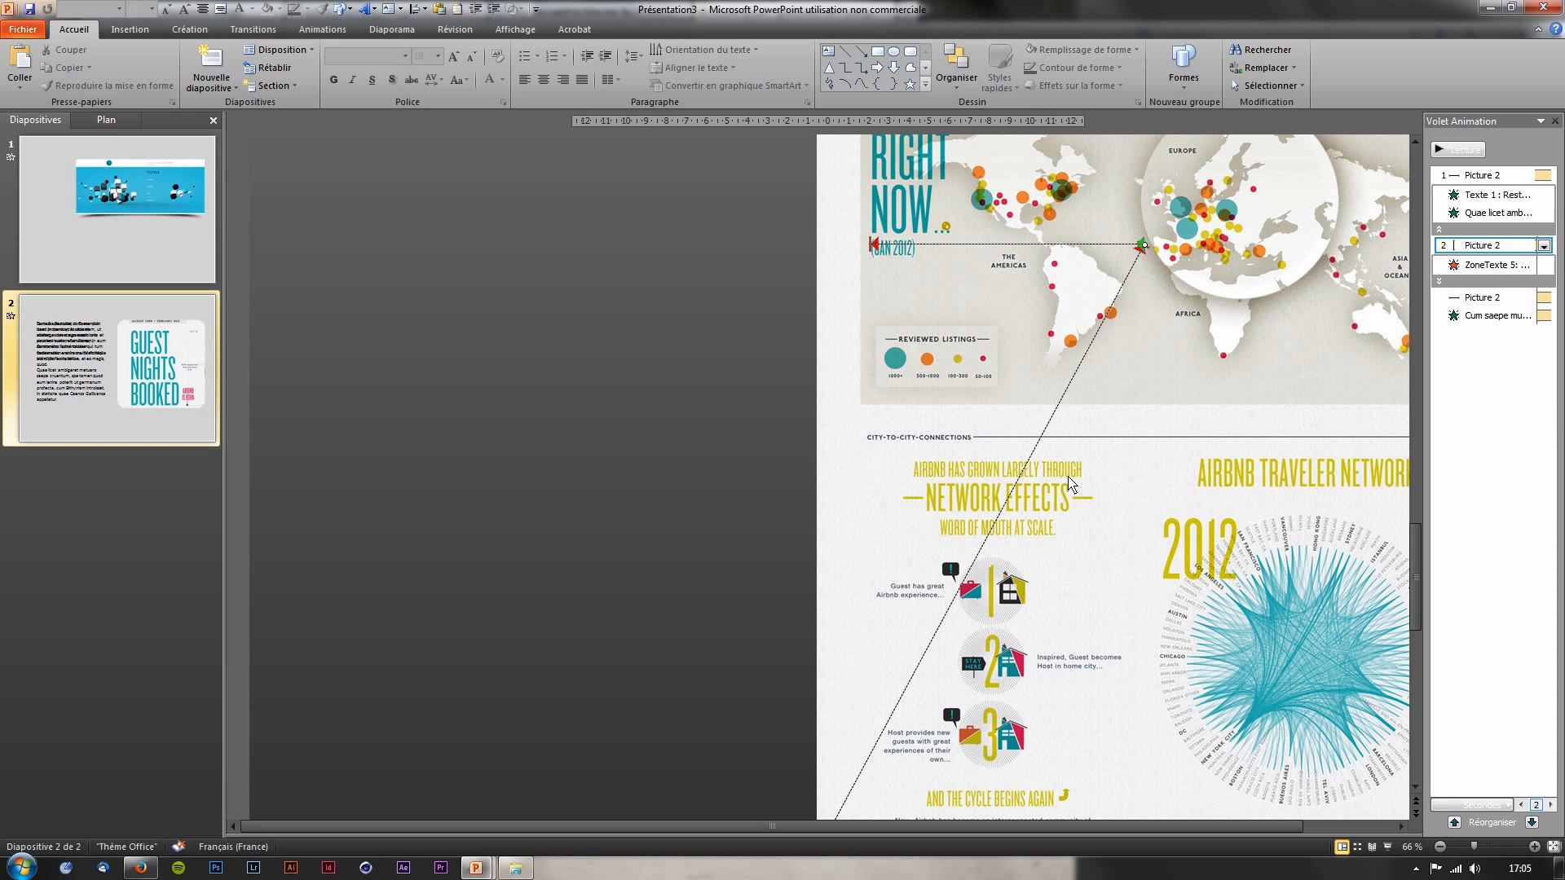
click(1129, 246)
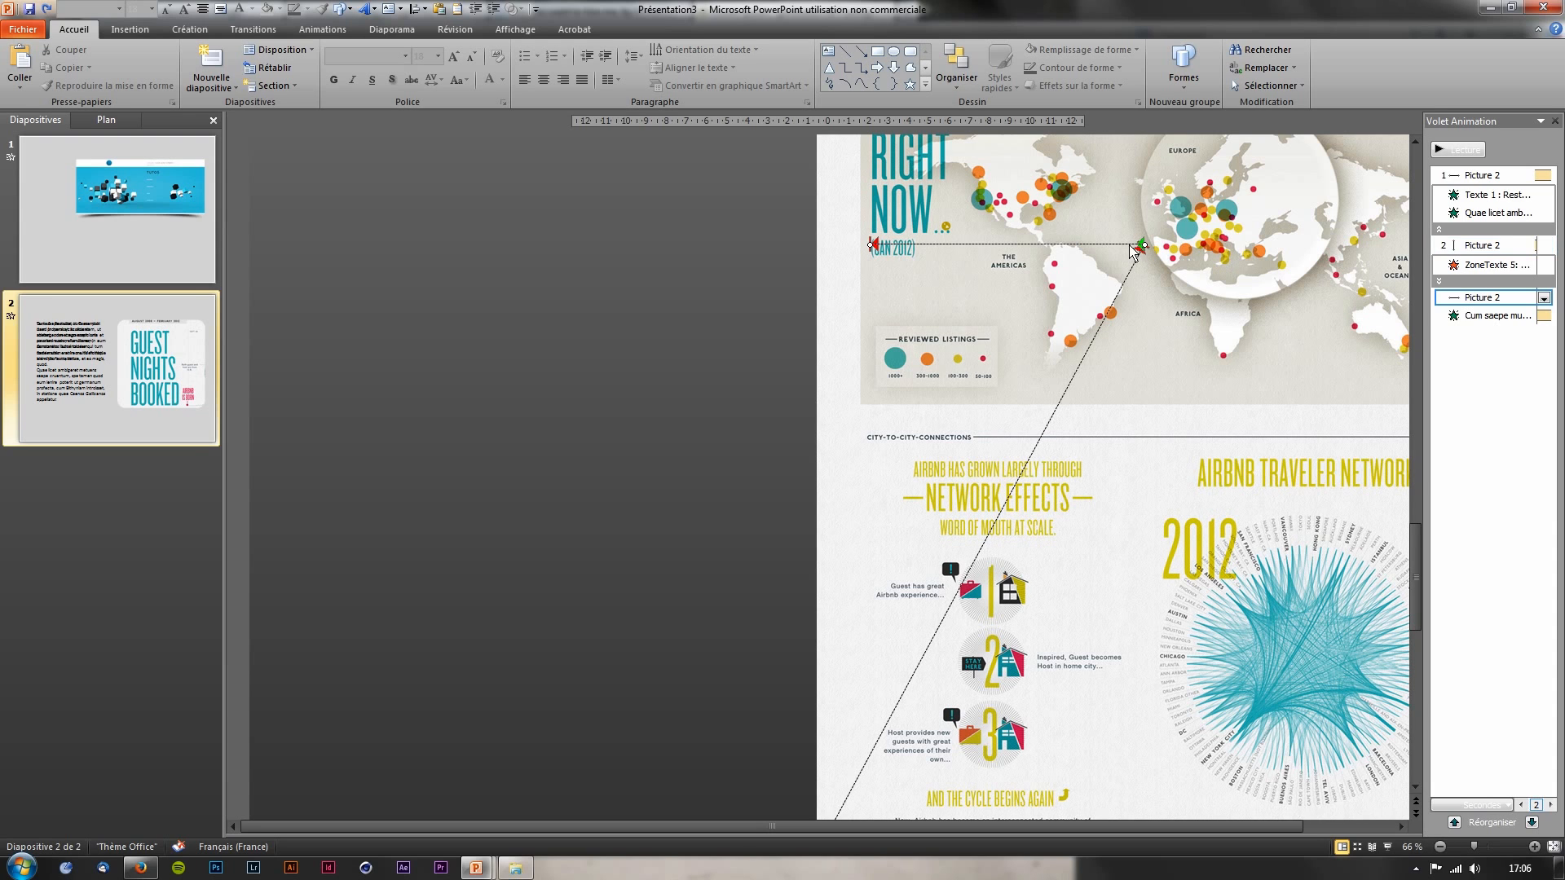
drag(1144, 244, 1071, 248)
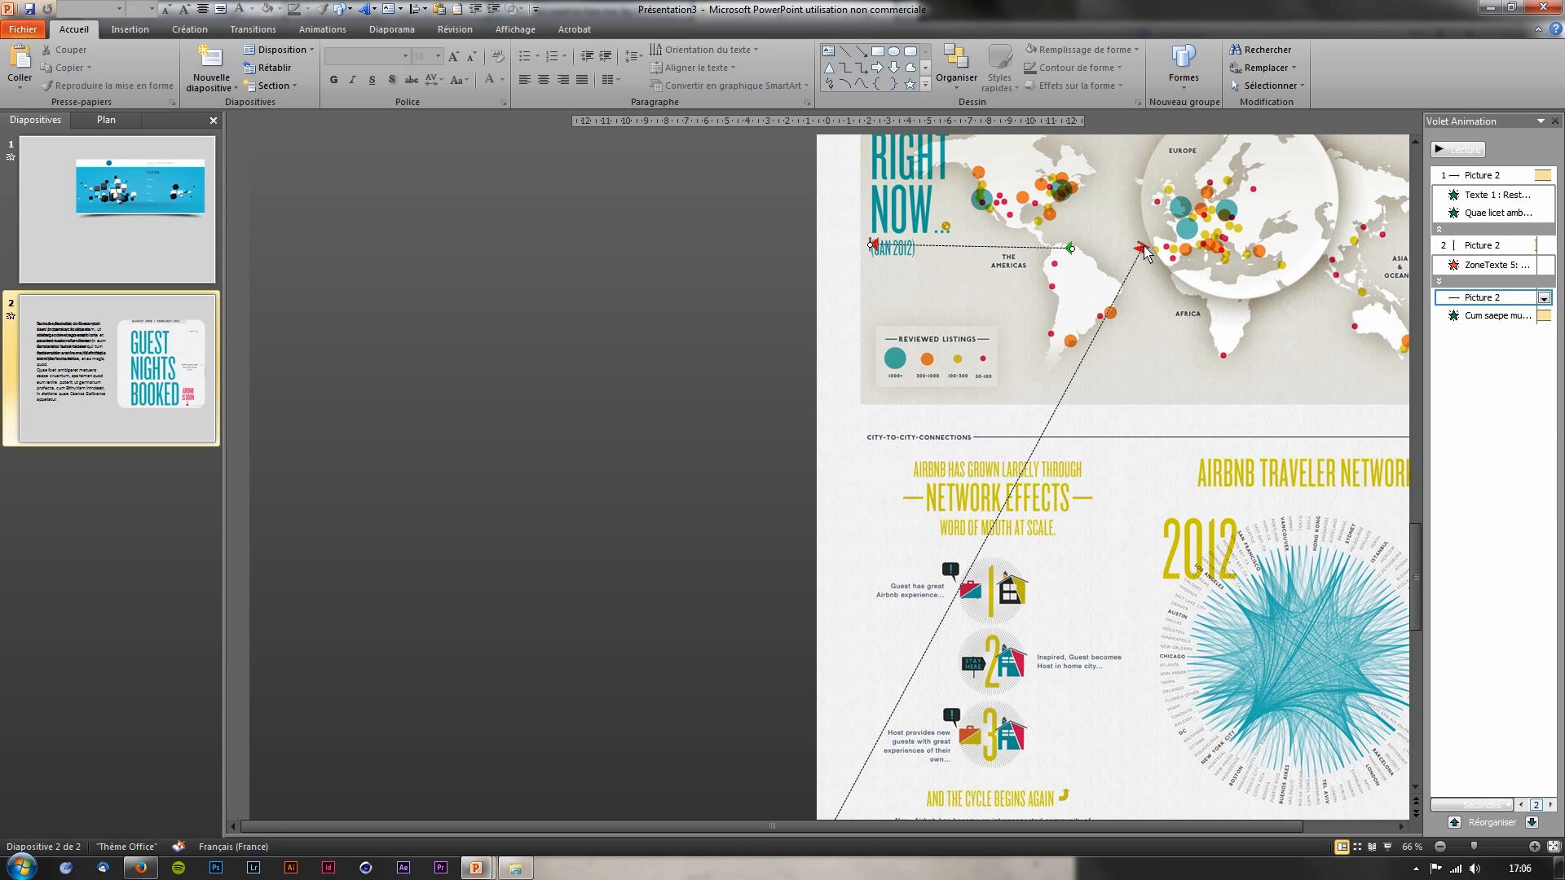
drag(1073, 253, 1071, 248)
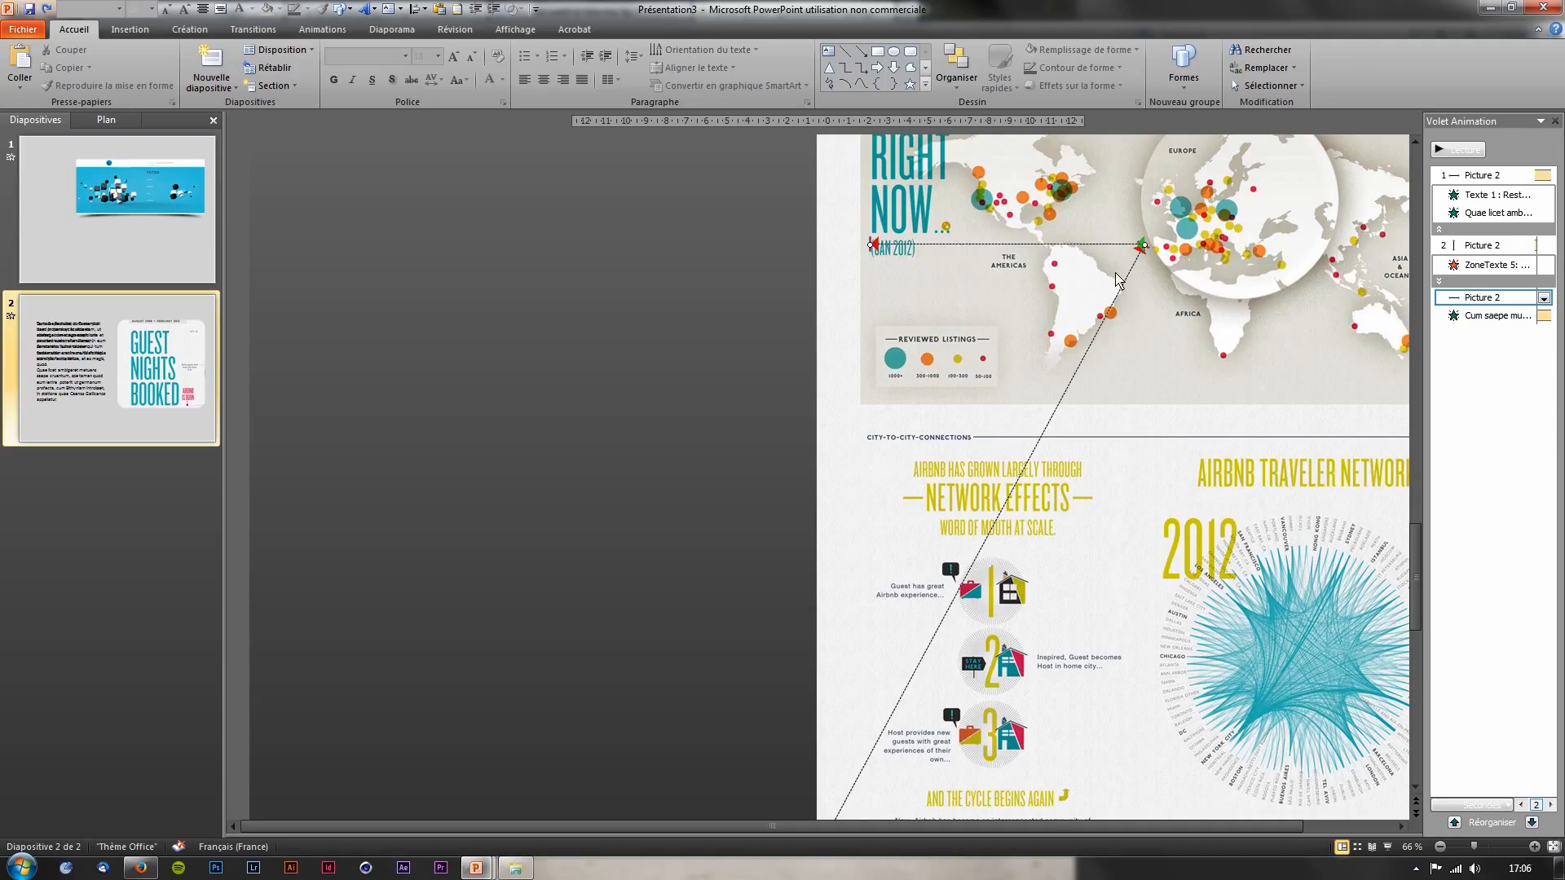
Replay slide 2 as a slide show to review how the texts and image movements follow each other
click(1418, 312)
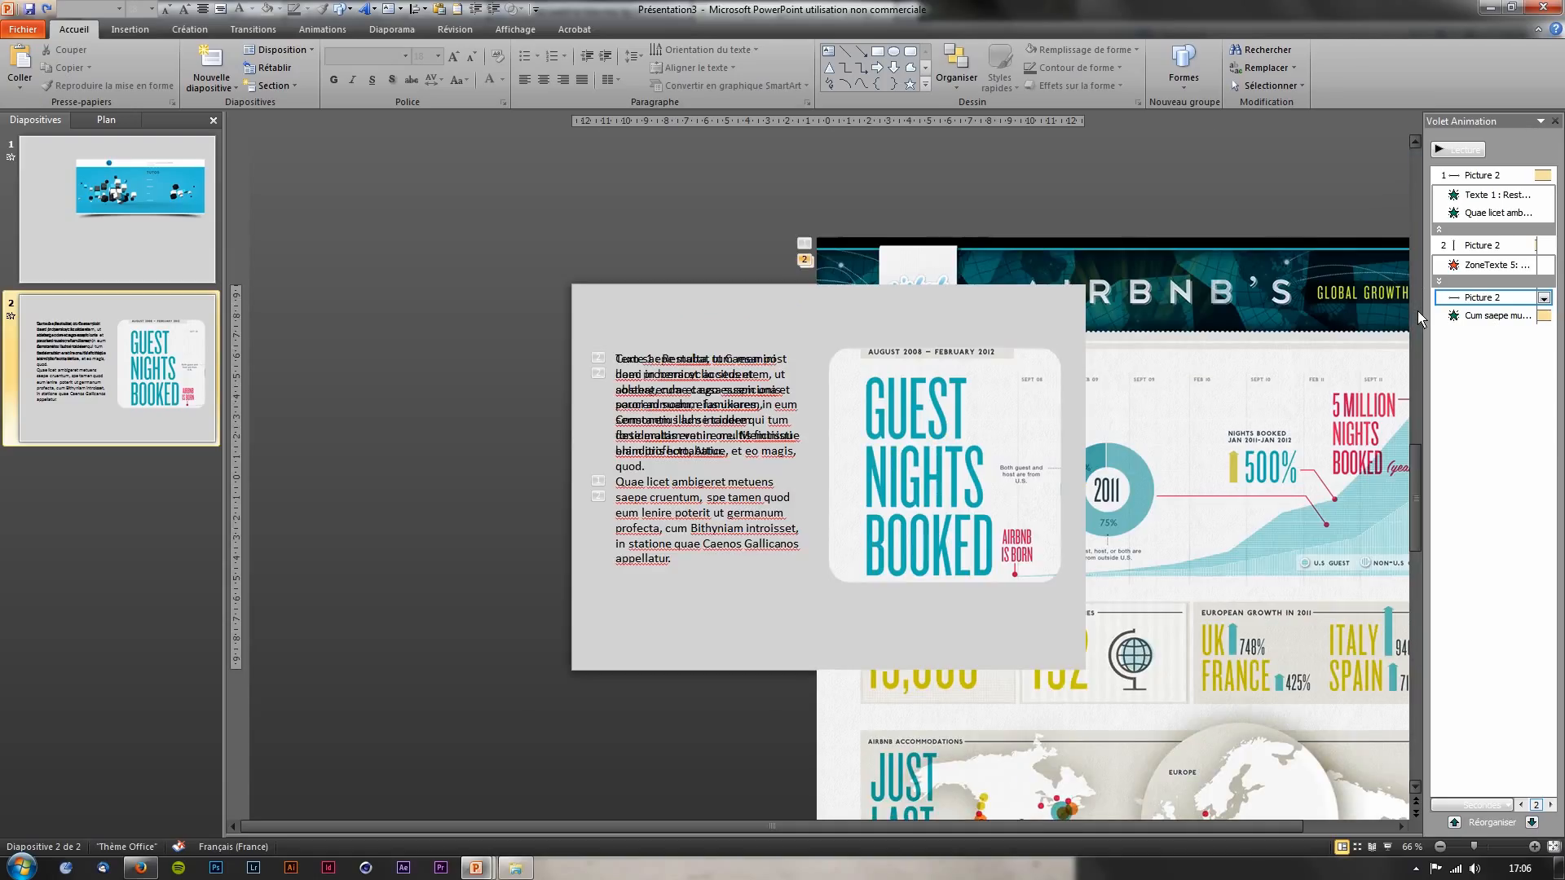
key(shift+F5)
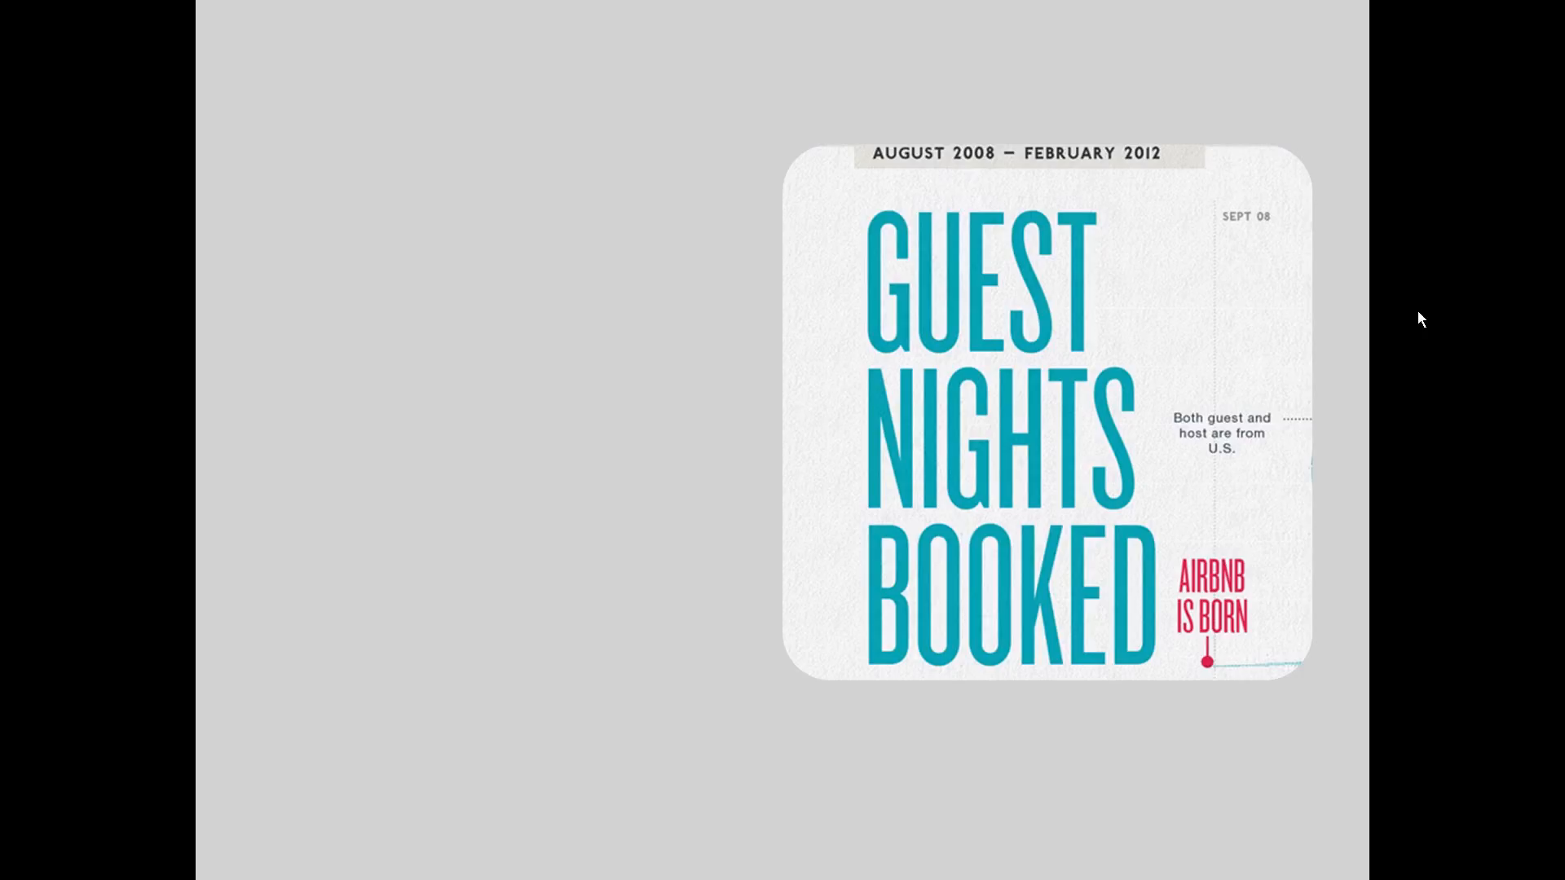